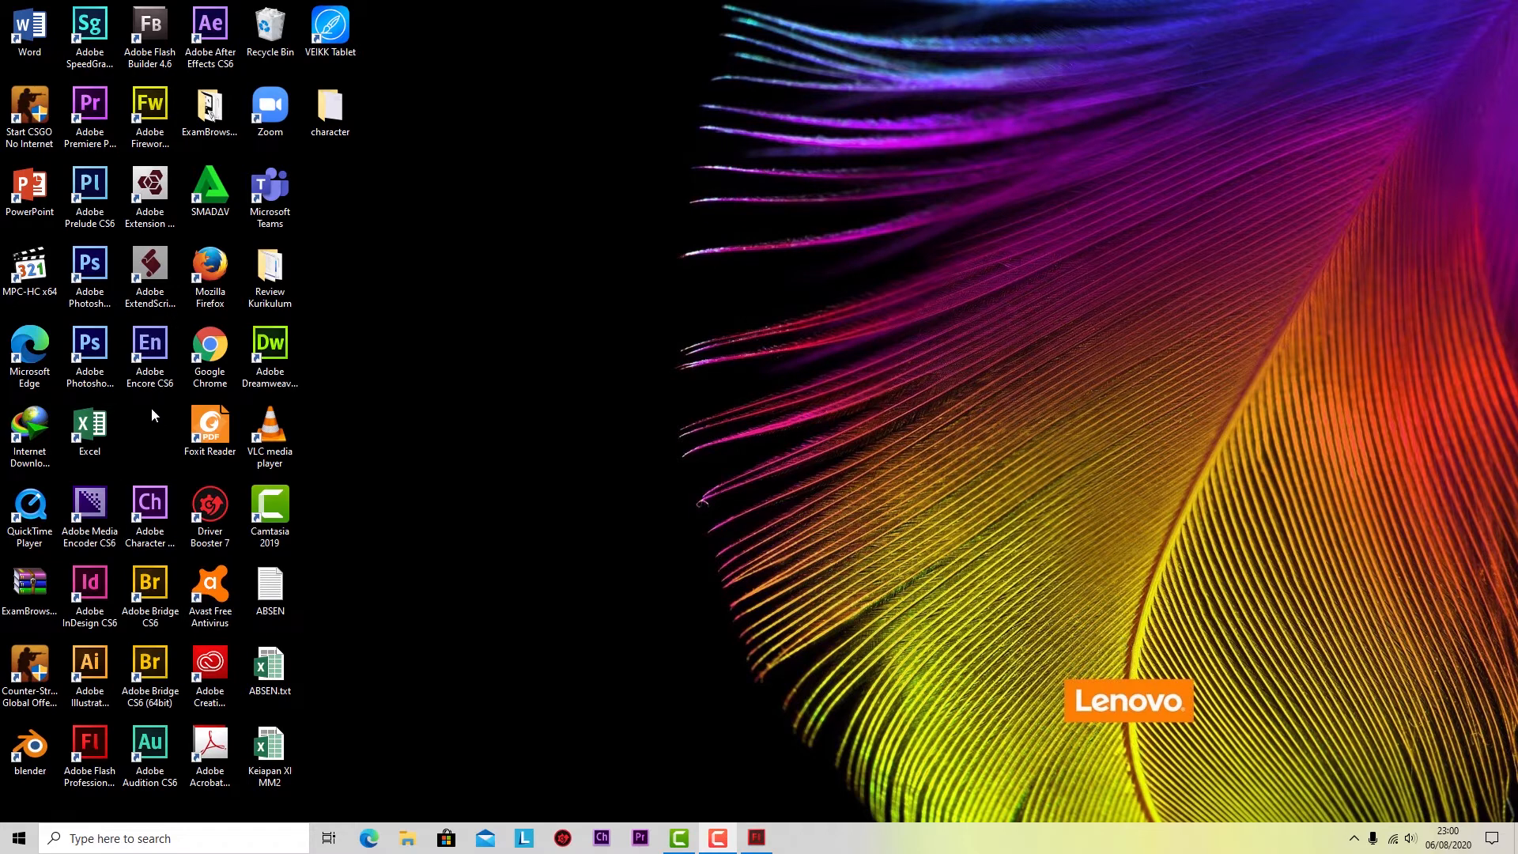
Open Photoshop and scan the face sketch as a color picture through WIA Support with the Canon MP190 scanner, previewing it first.
click(103, 376)
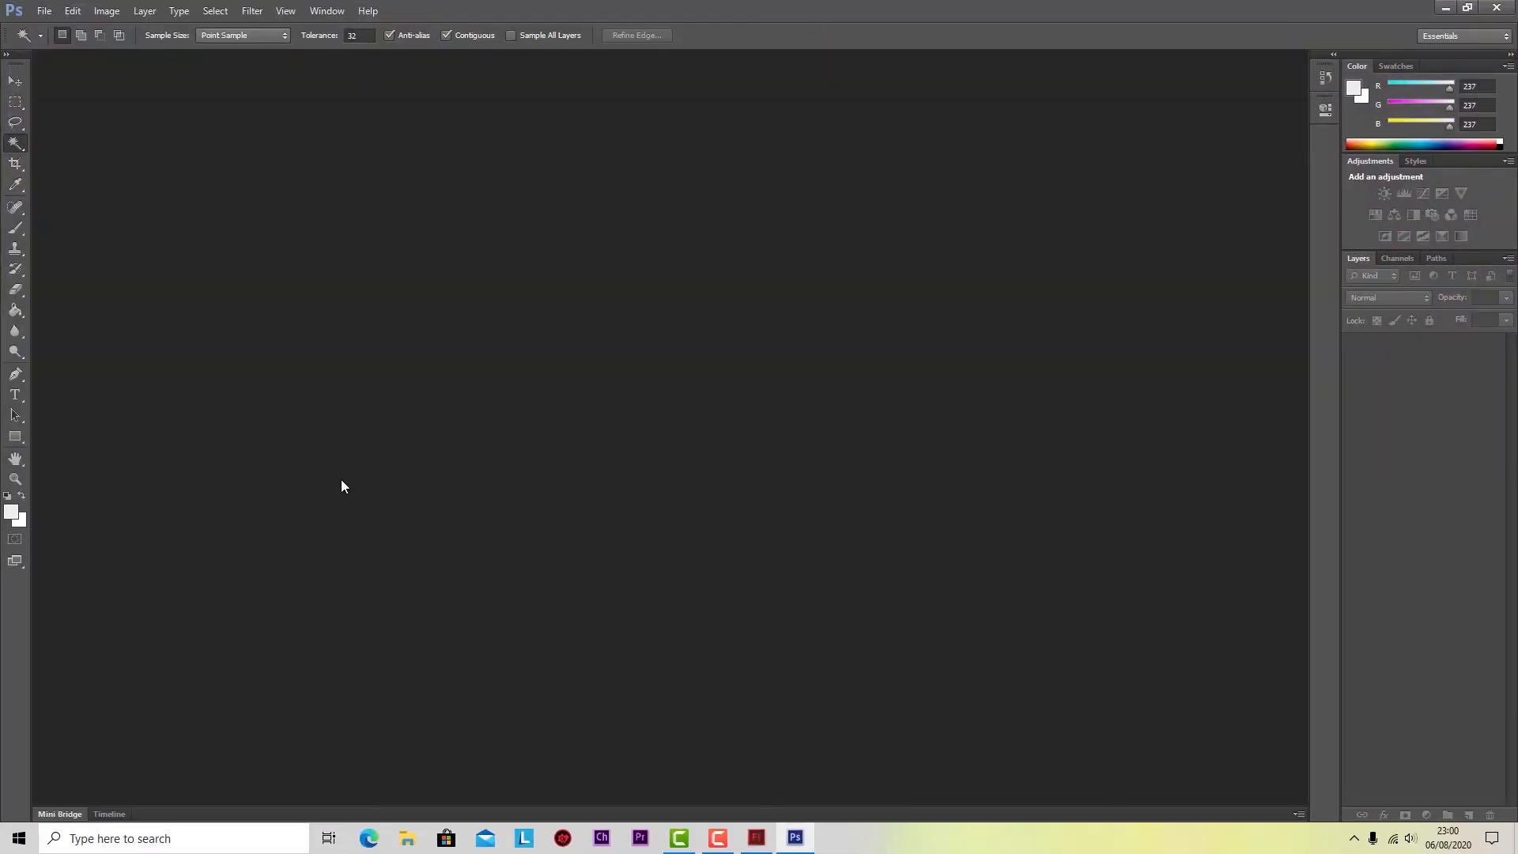
click(43, 11)
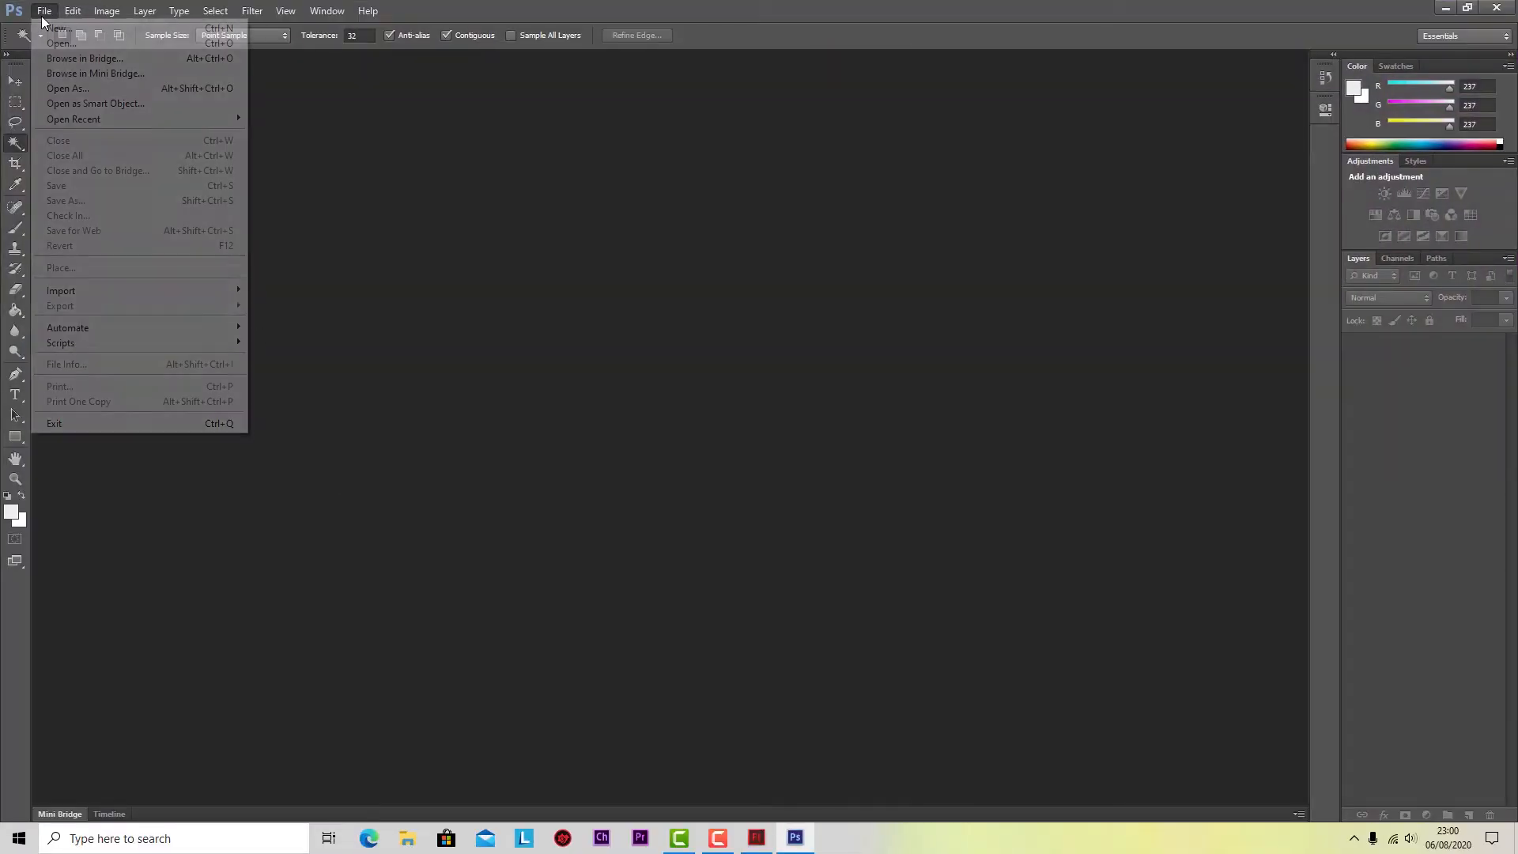
mouse_move(79, 294)
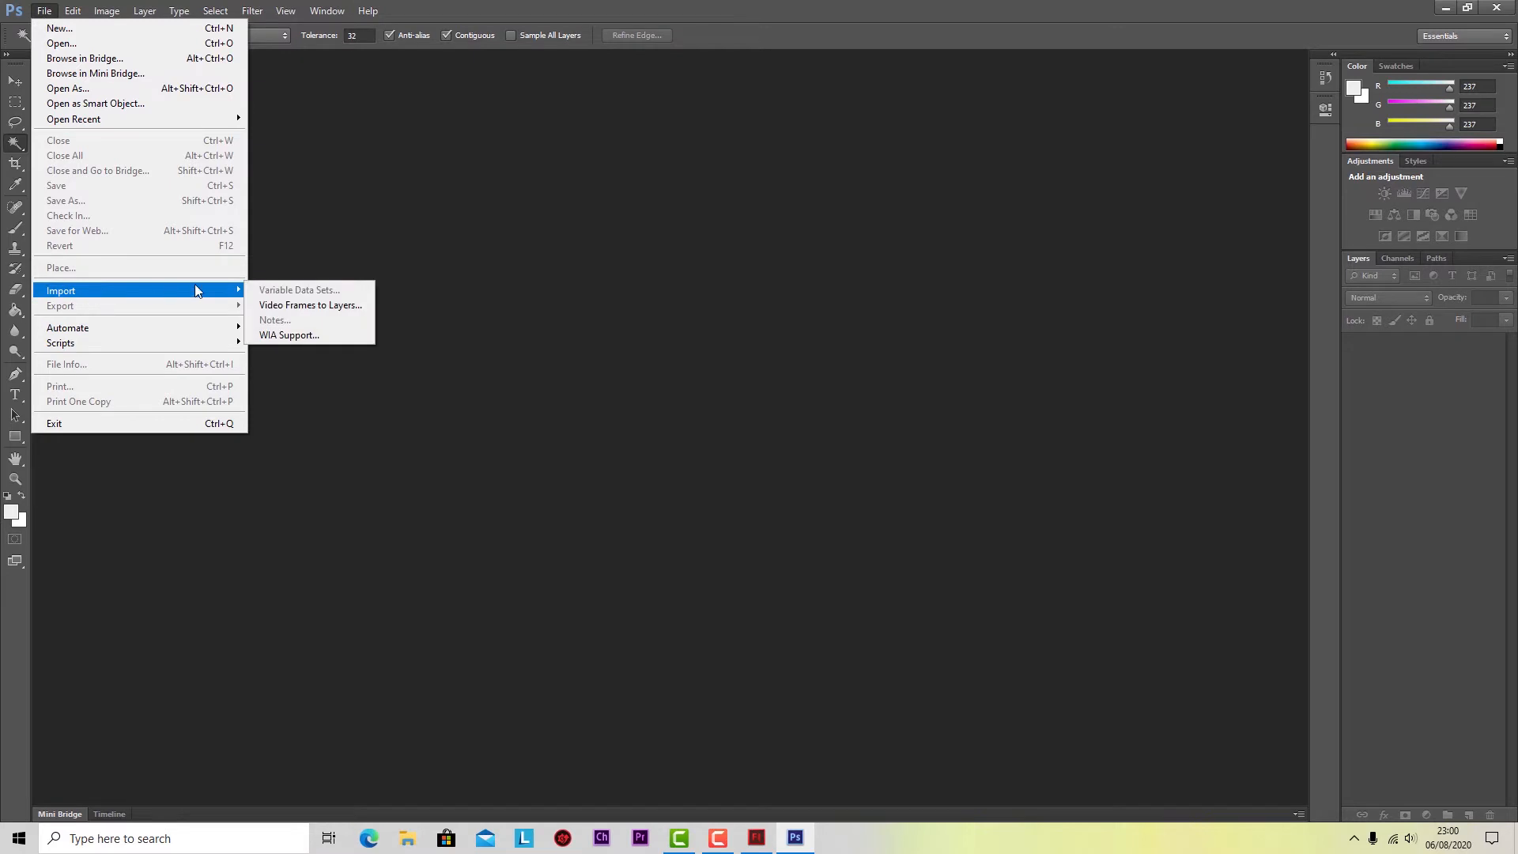
click(278, 336)
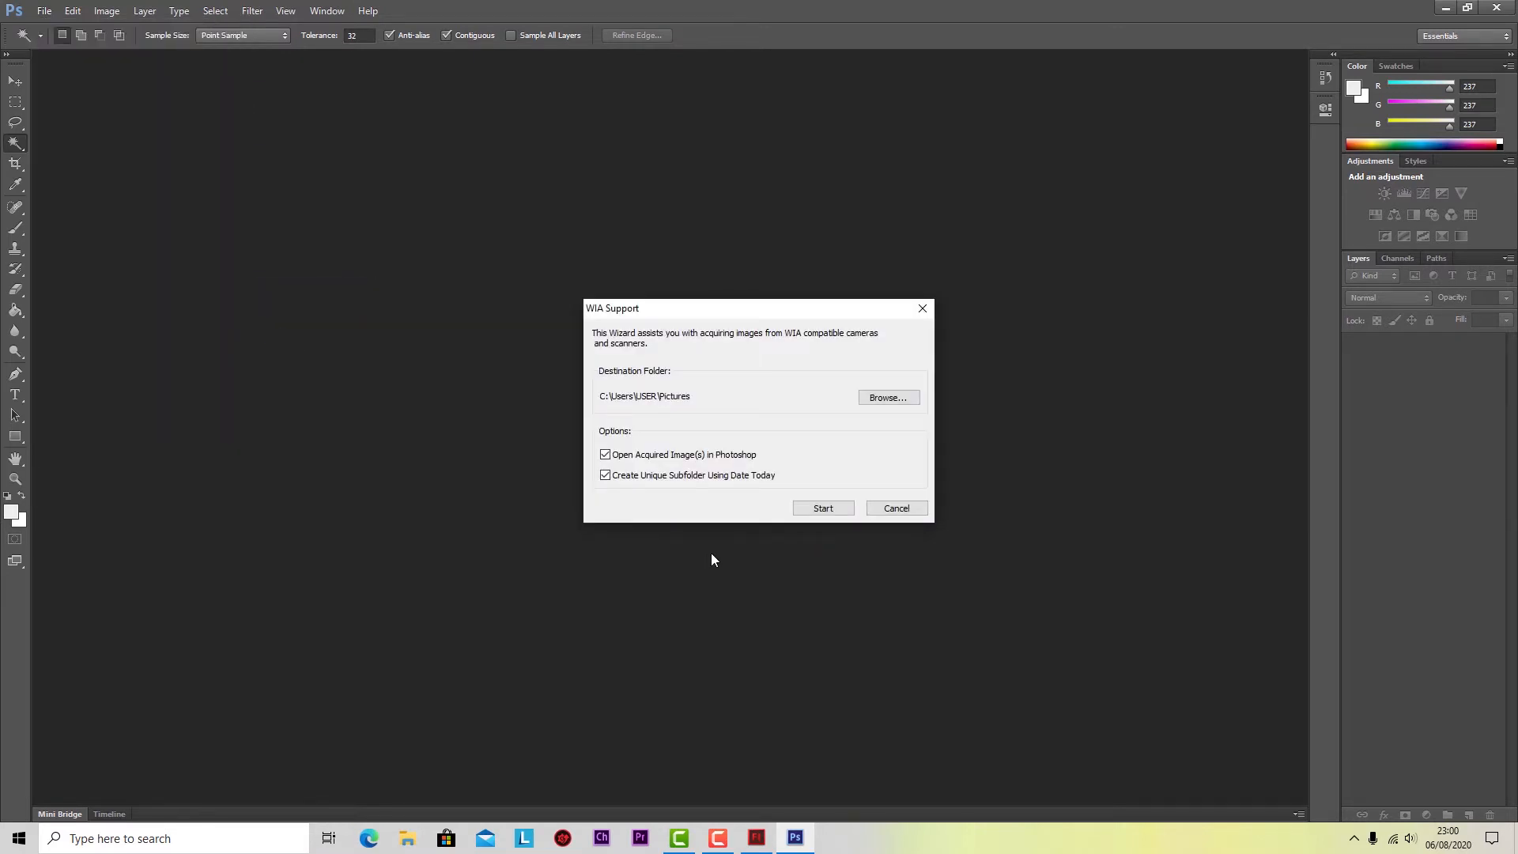
click(823, 510)
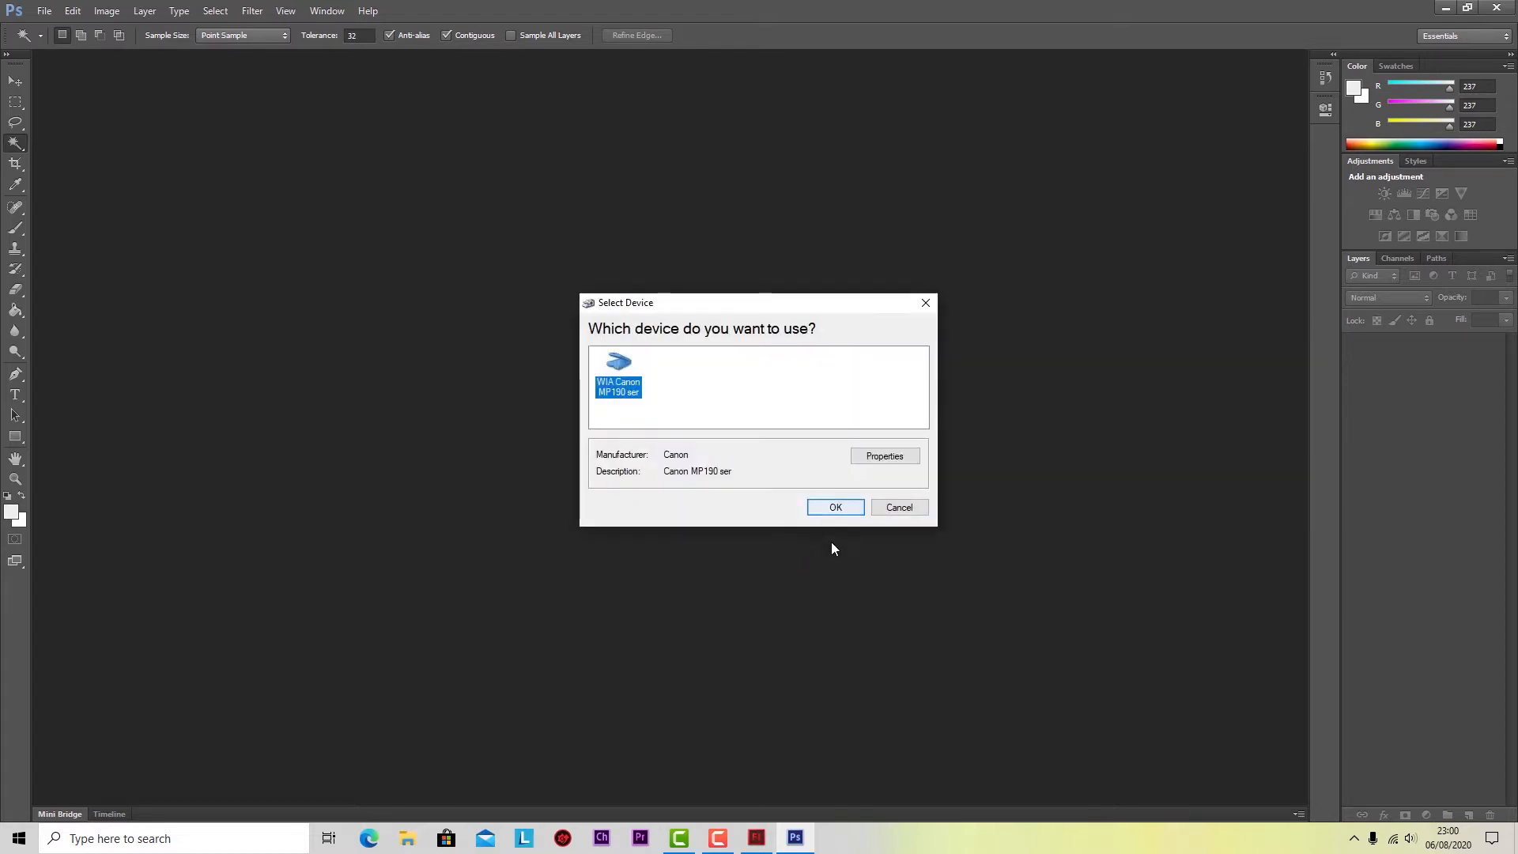
click(830, 509)
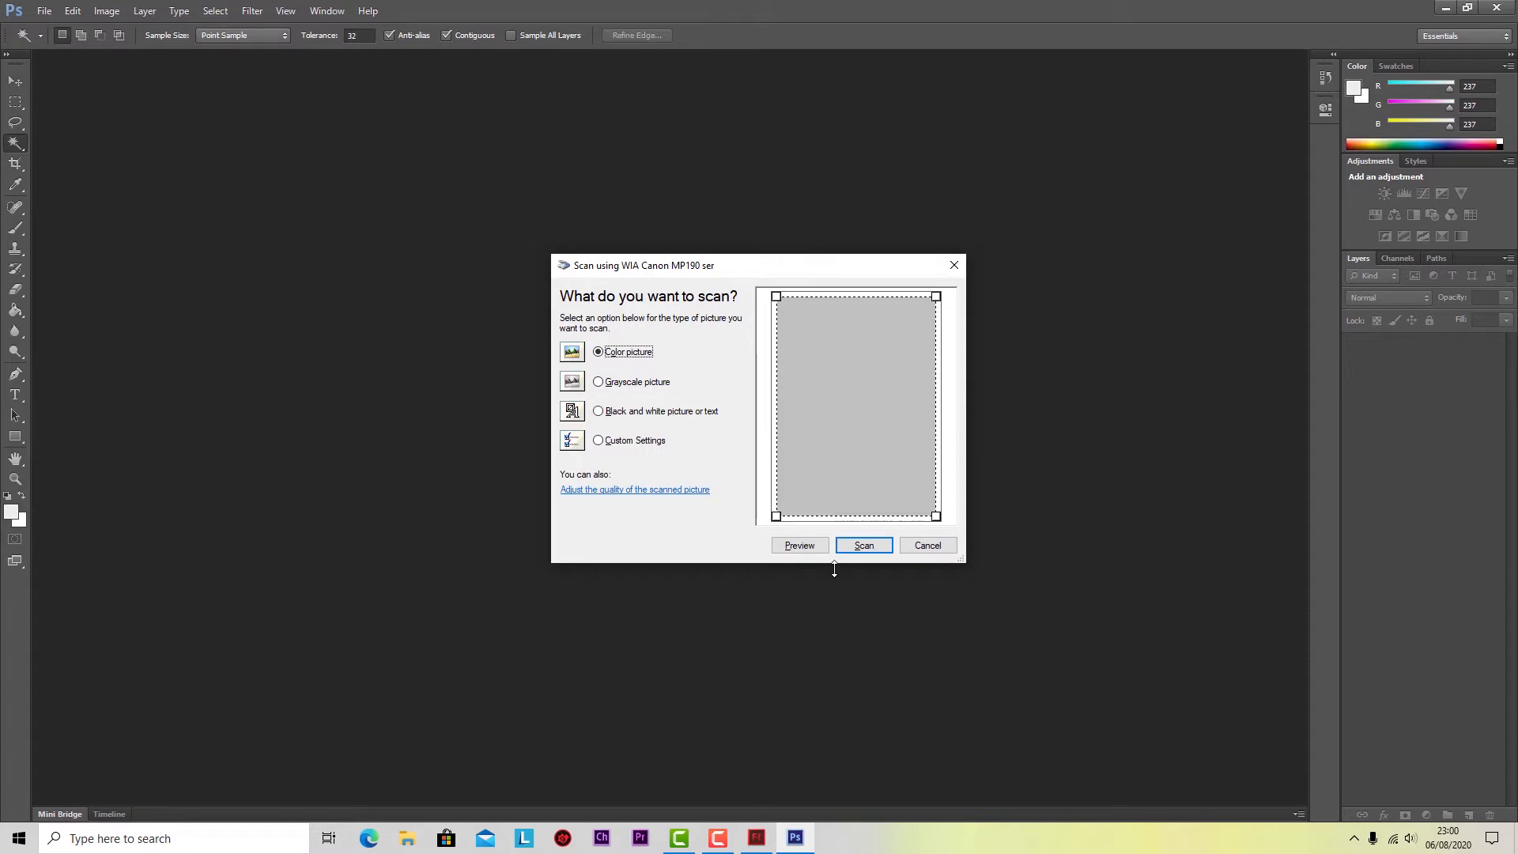
click(793, 546)
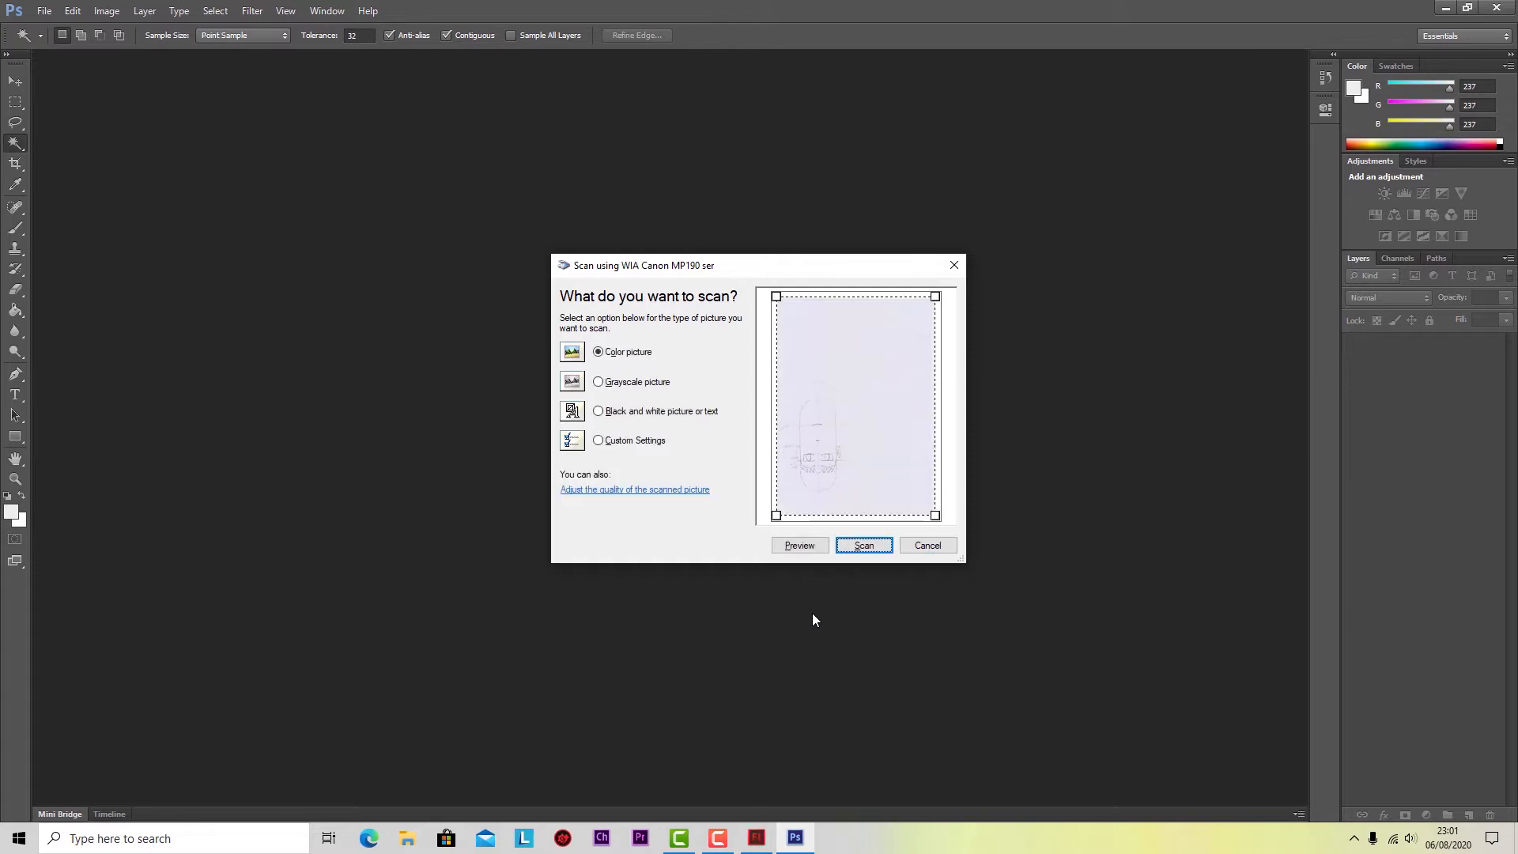
click(864, 545)
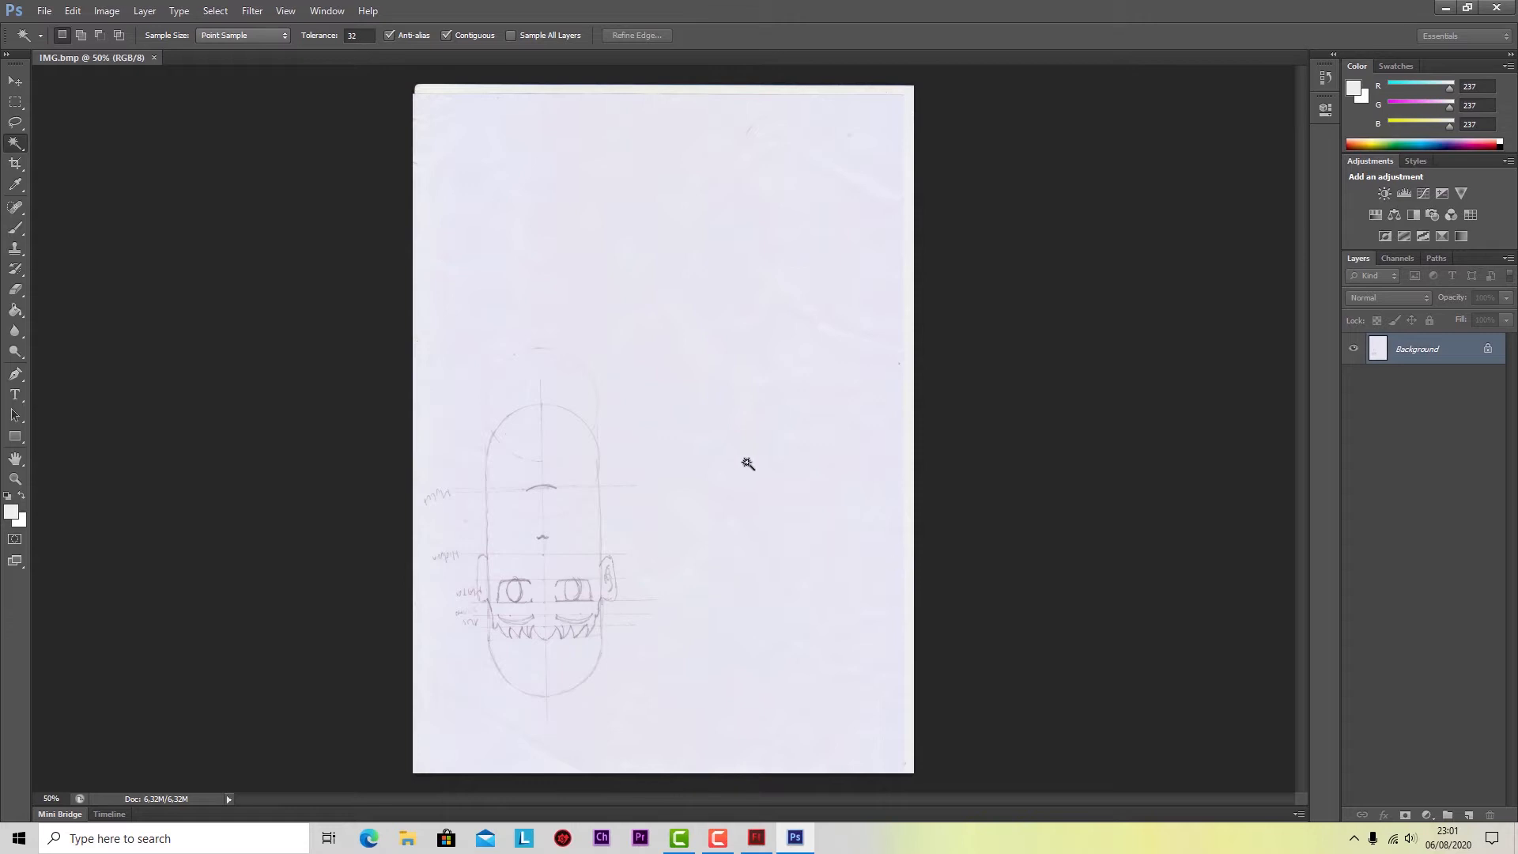
Rotate the whole scanned image by 180°.
click(111, 12)
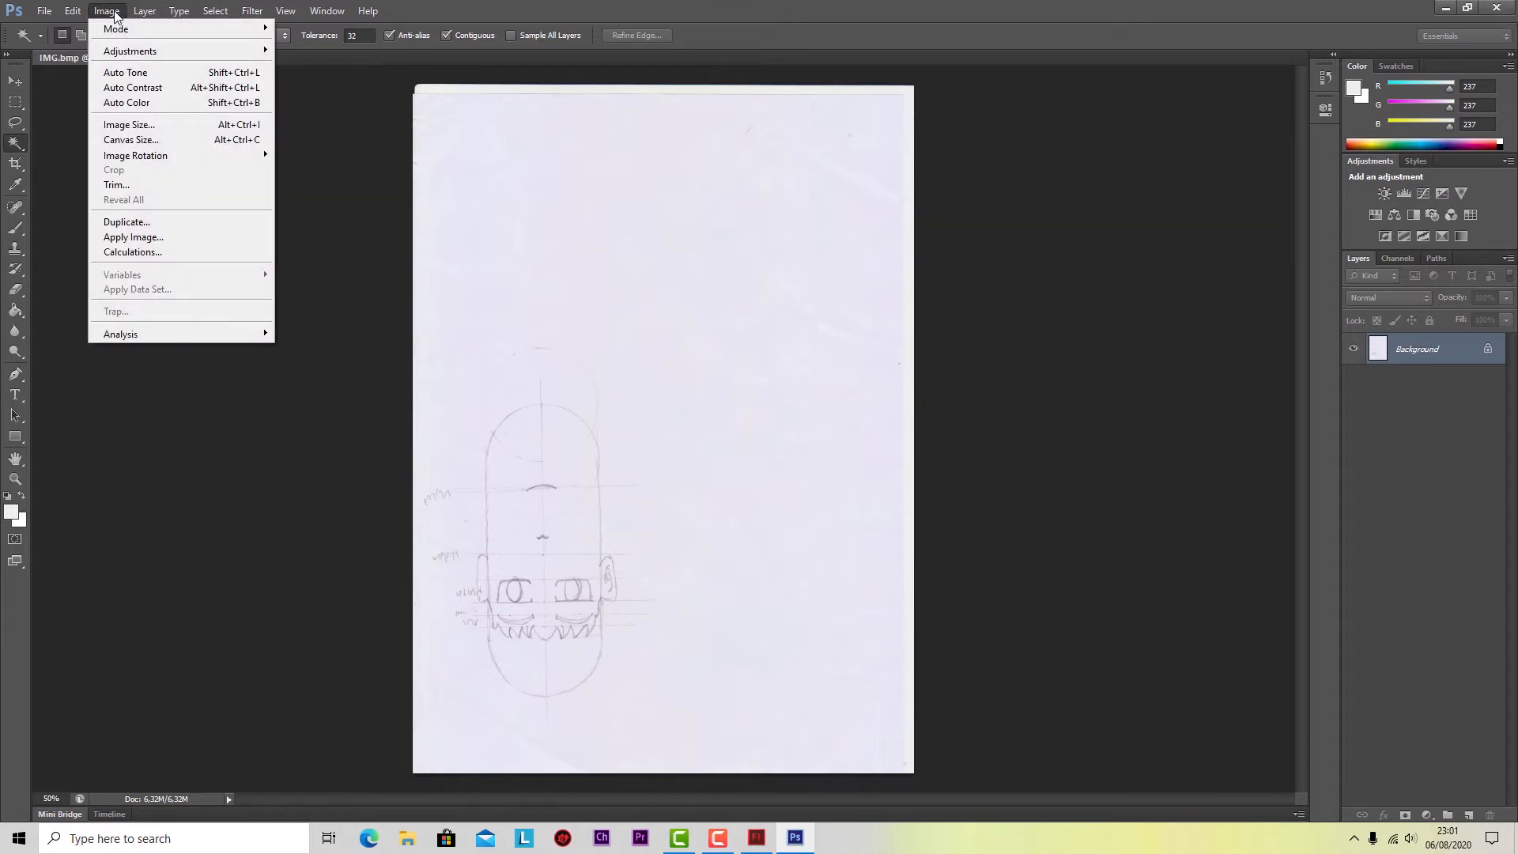
mouse_move(230, 158)
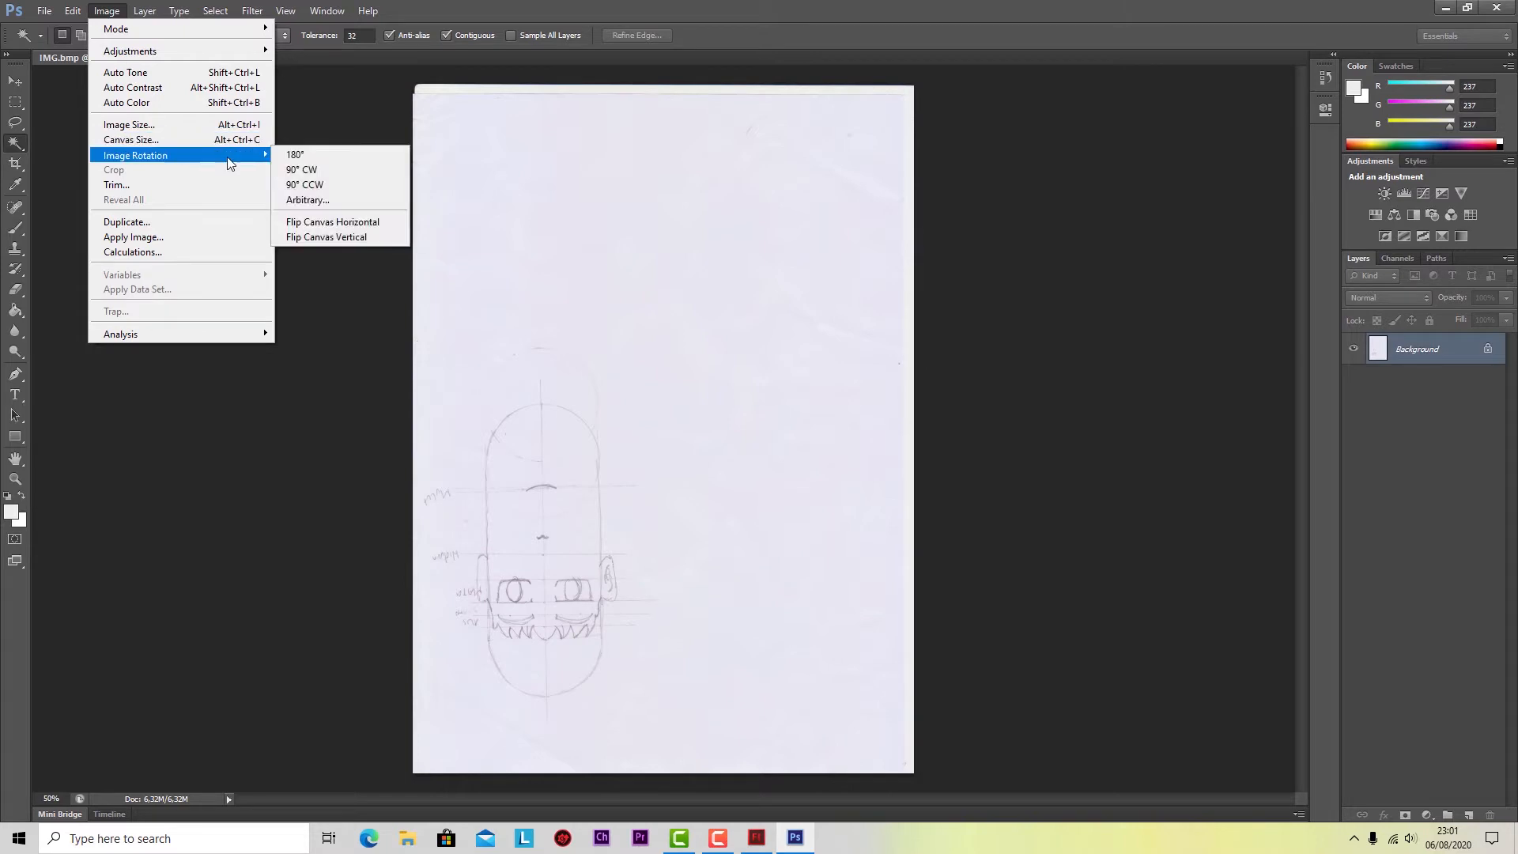
click(285, 156)
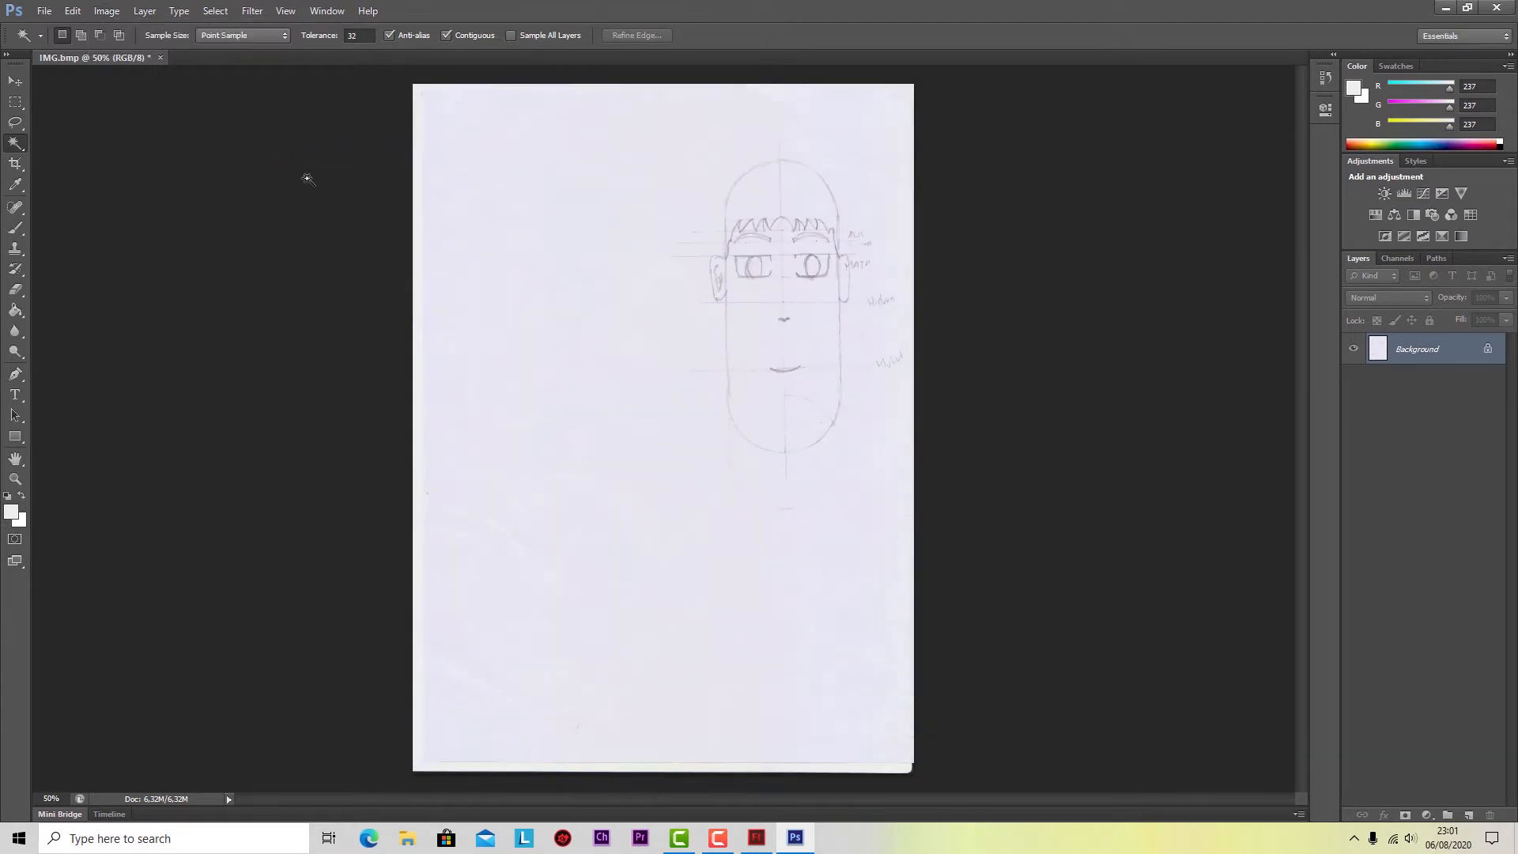
Start saving the rotated scan under a new name and choose the character folder on the Desktop as its location.
click(43, 11)
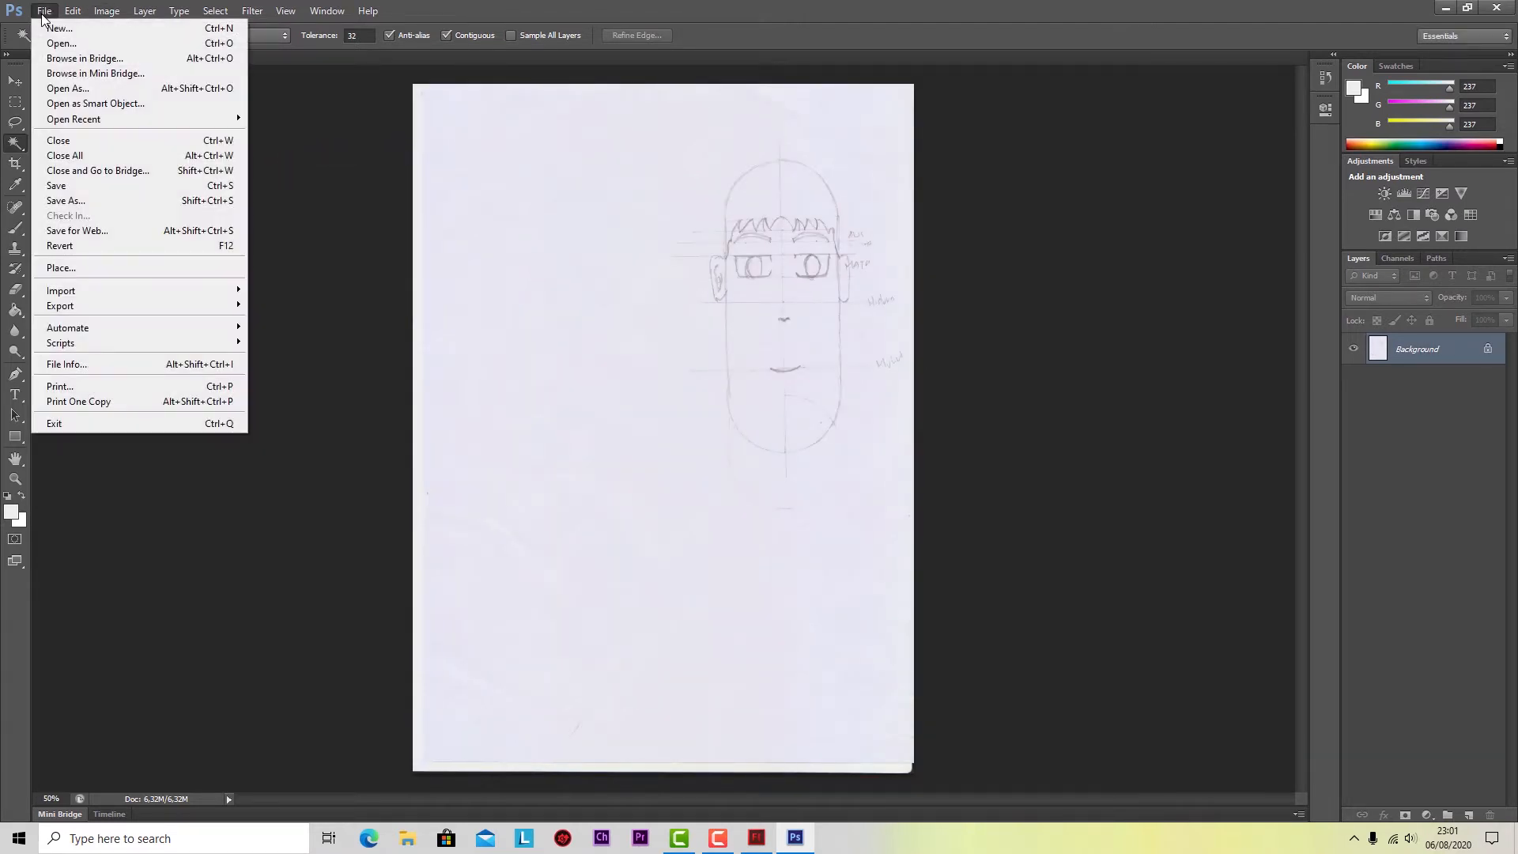
click(70, 202)
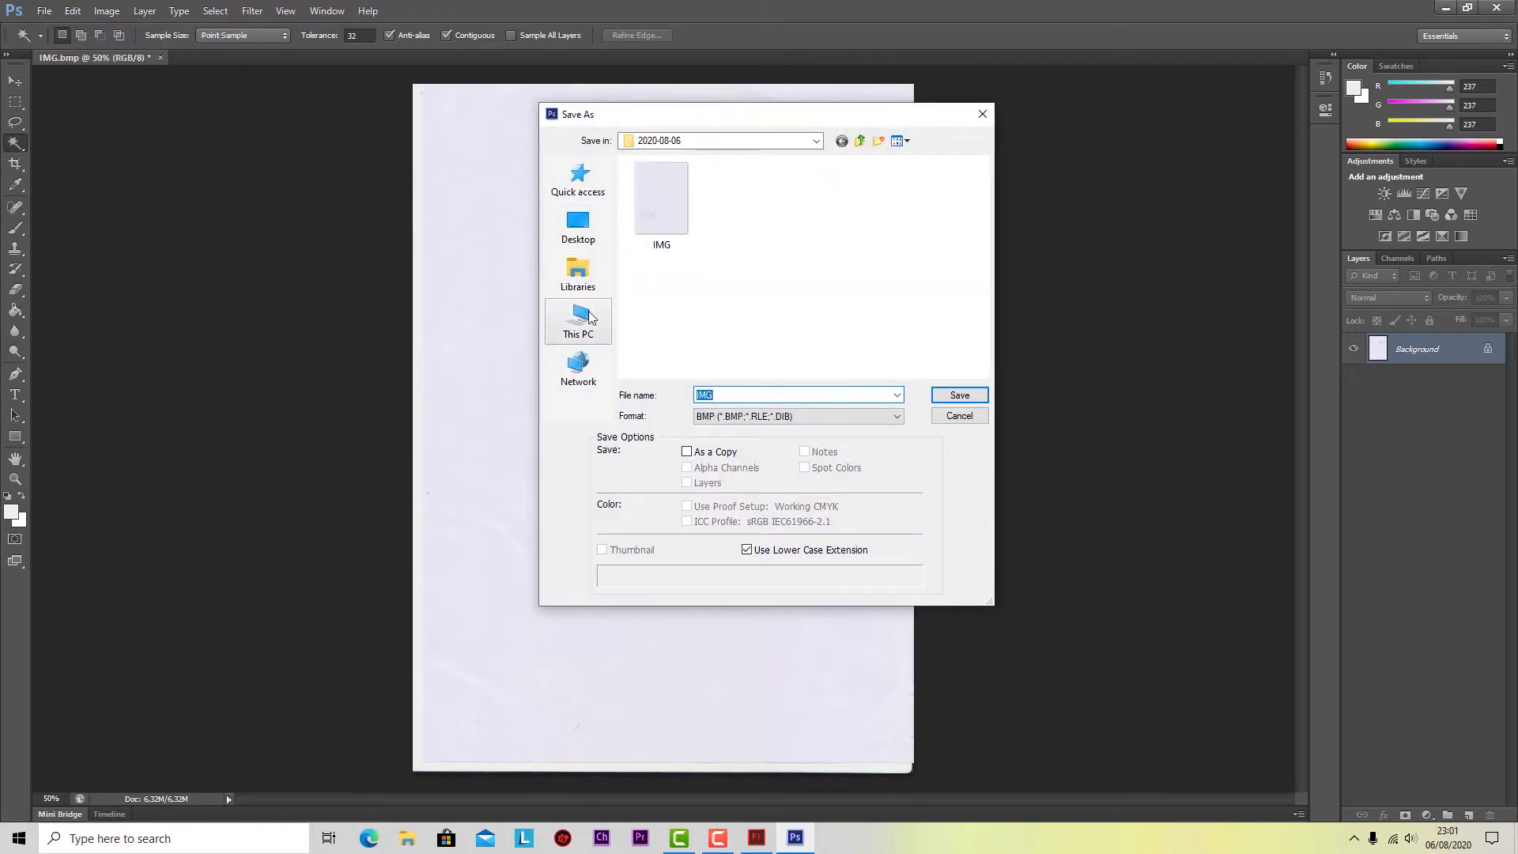
click(594, 249)
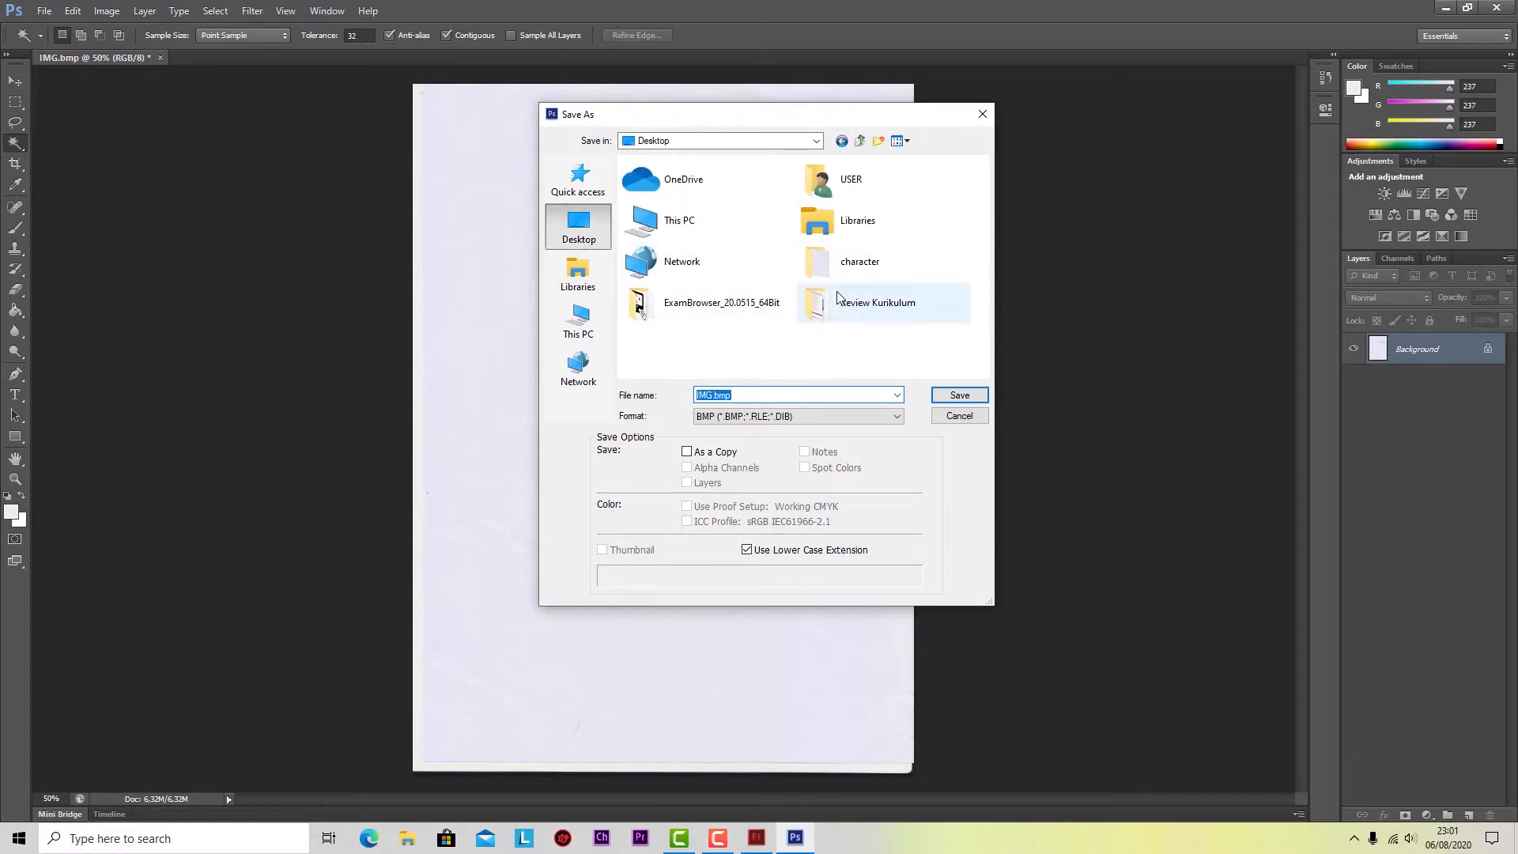
double_click(844, 273)
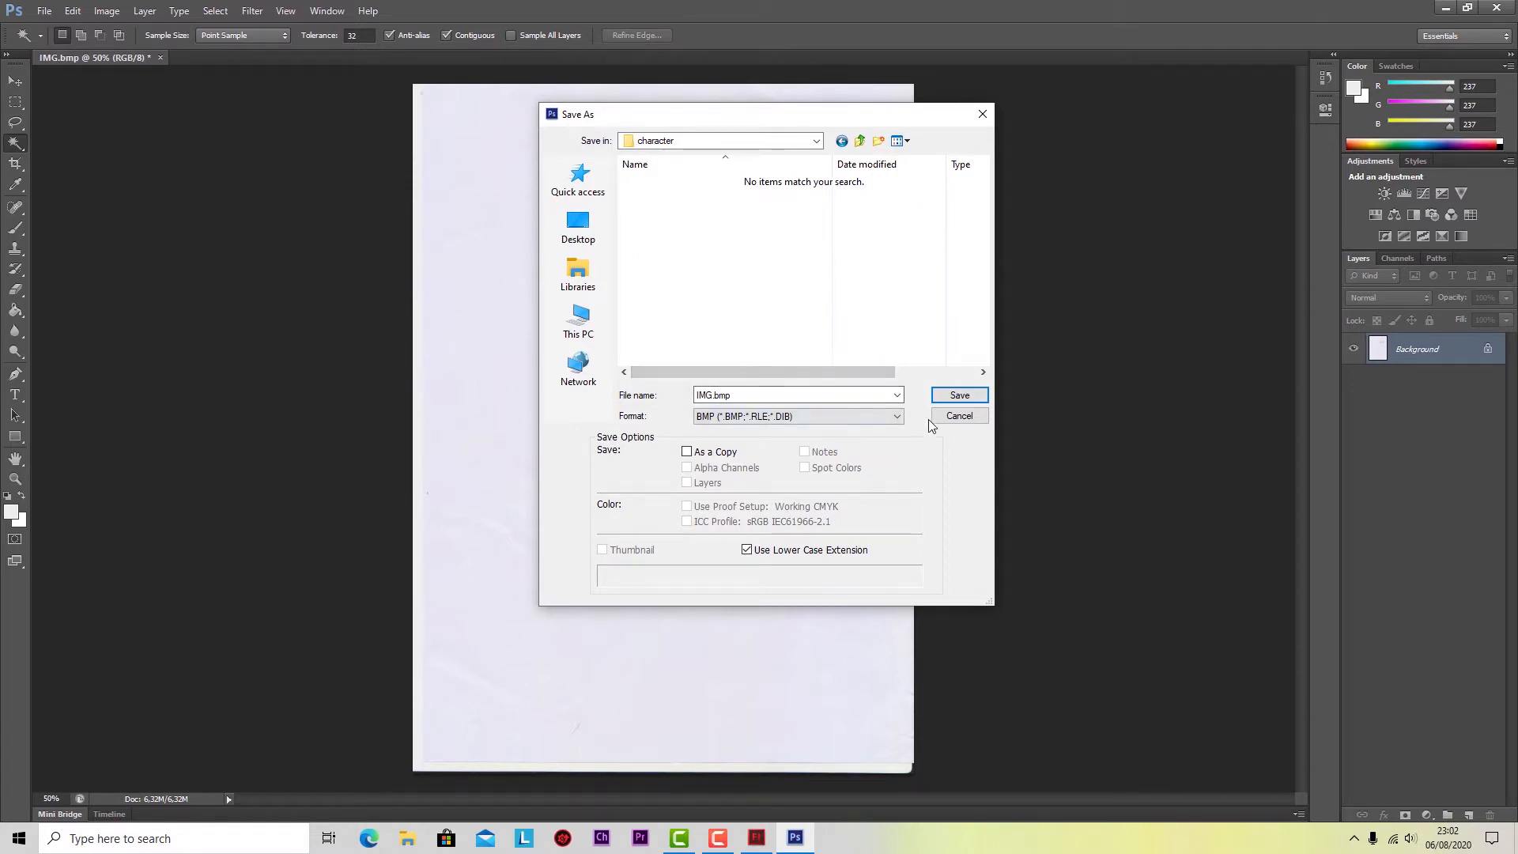
Name the file "character 1" and save it in BMP format with the Windows file format option.
click(746, 397)
text(cha)
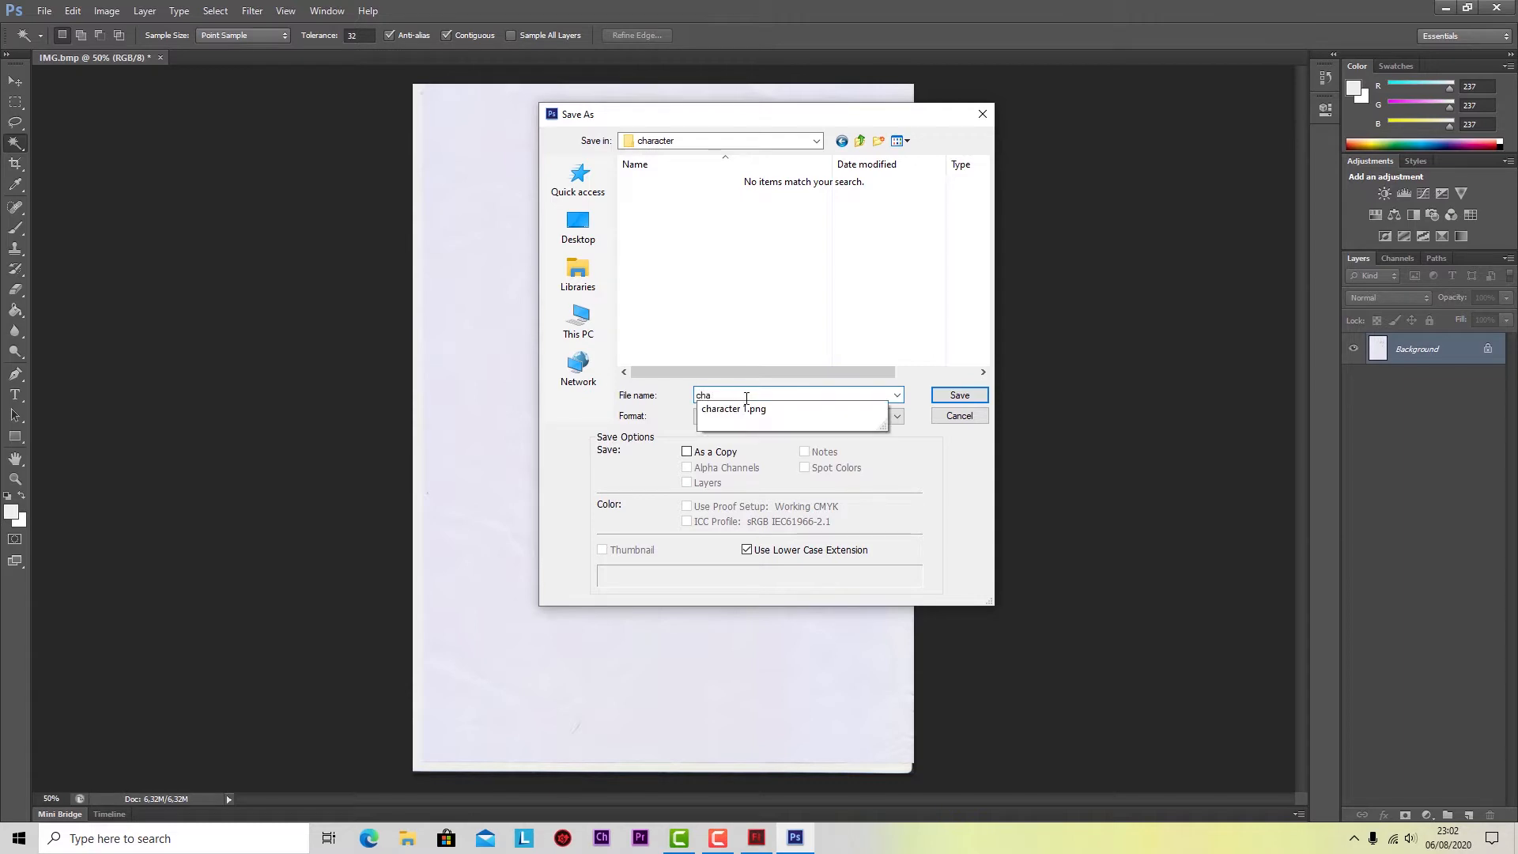
key(Down)
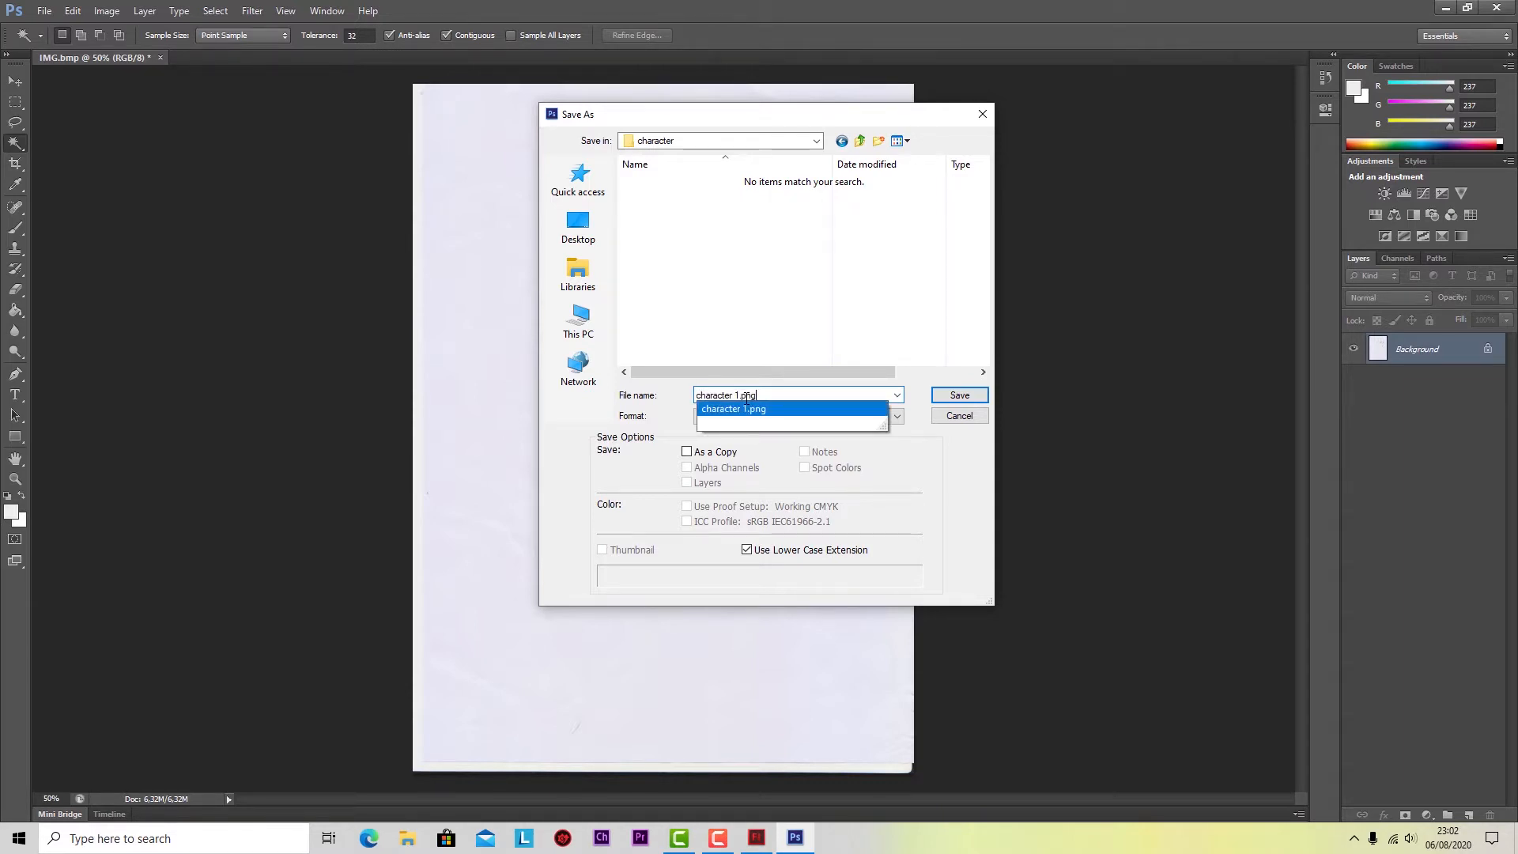
key(BackSpace)
key(BackSpace)
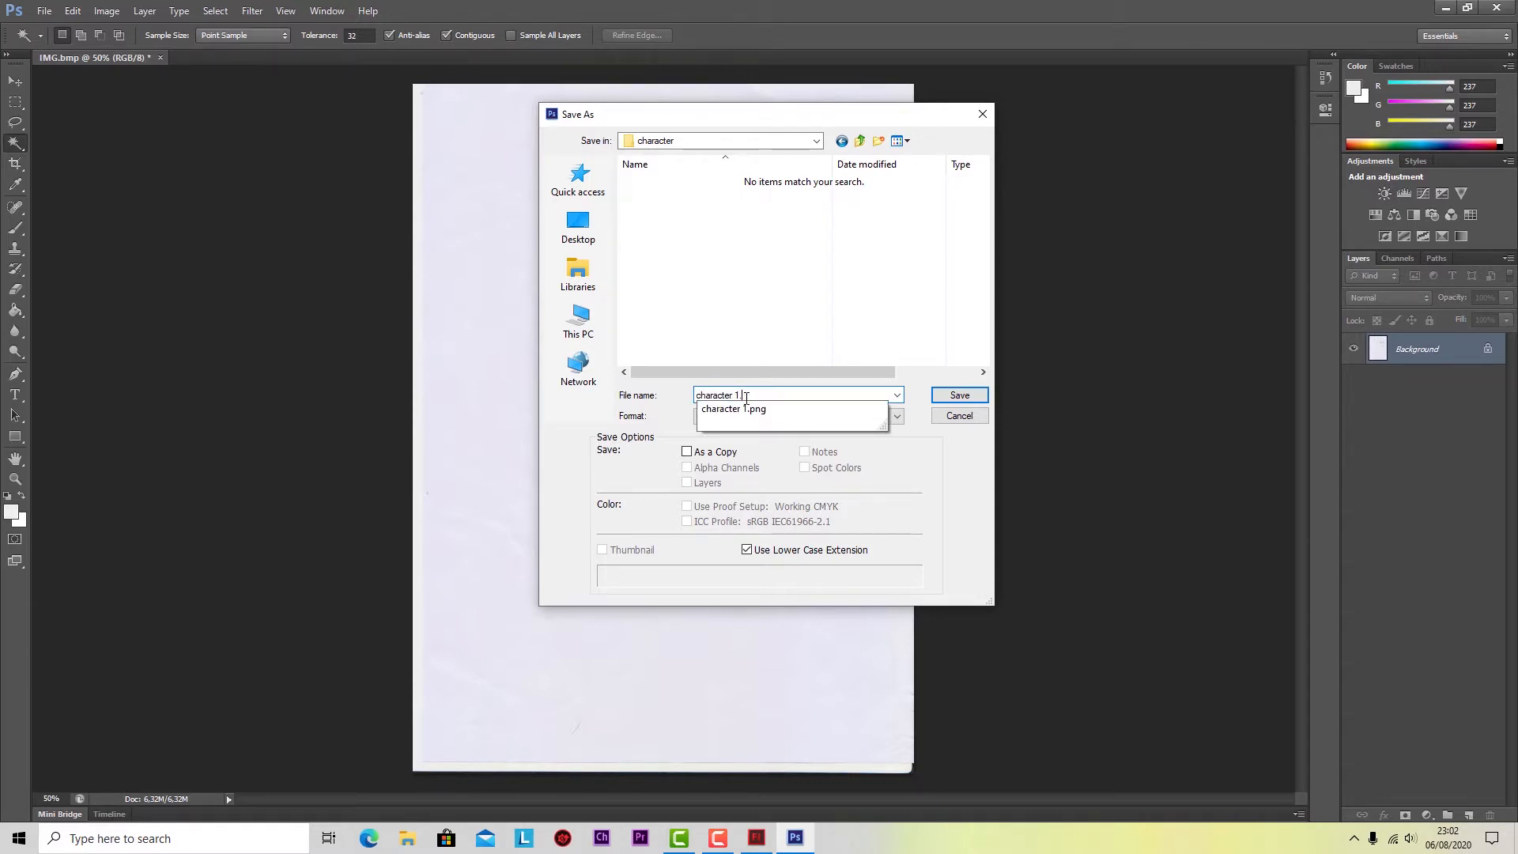
key(BackSpace)
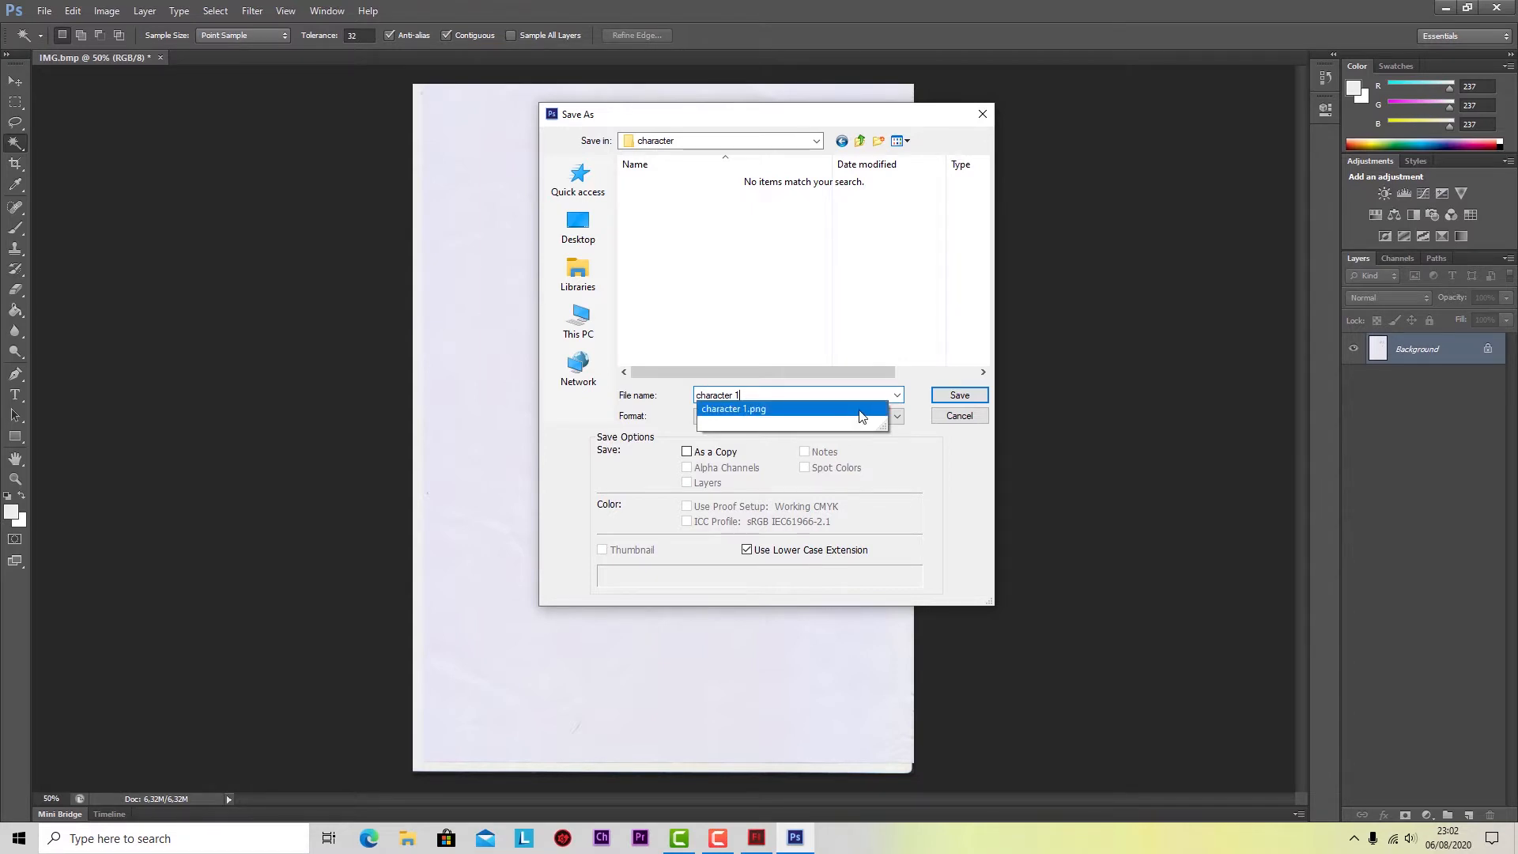
click(966, 473)
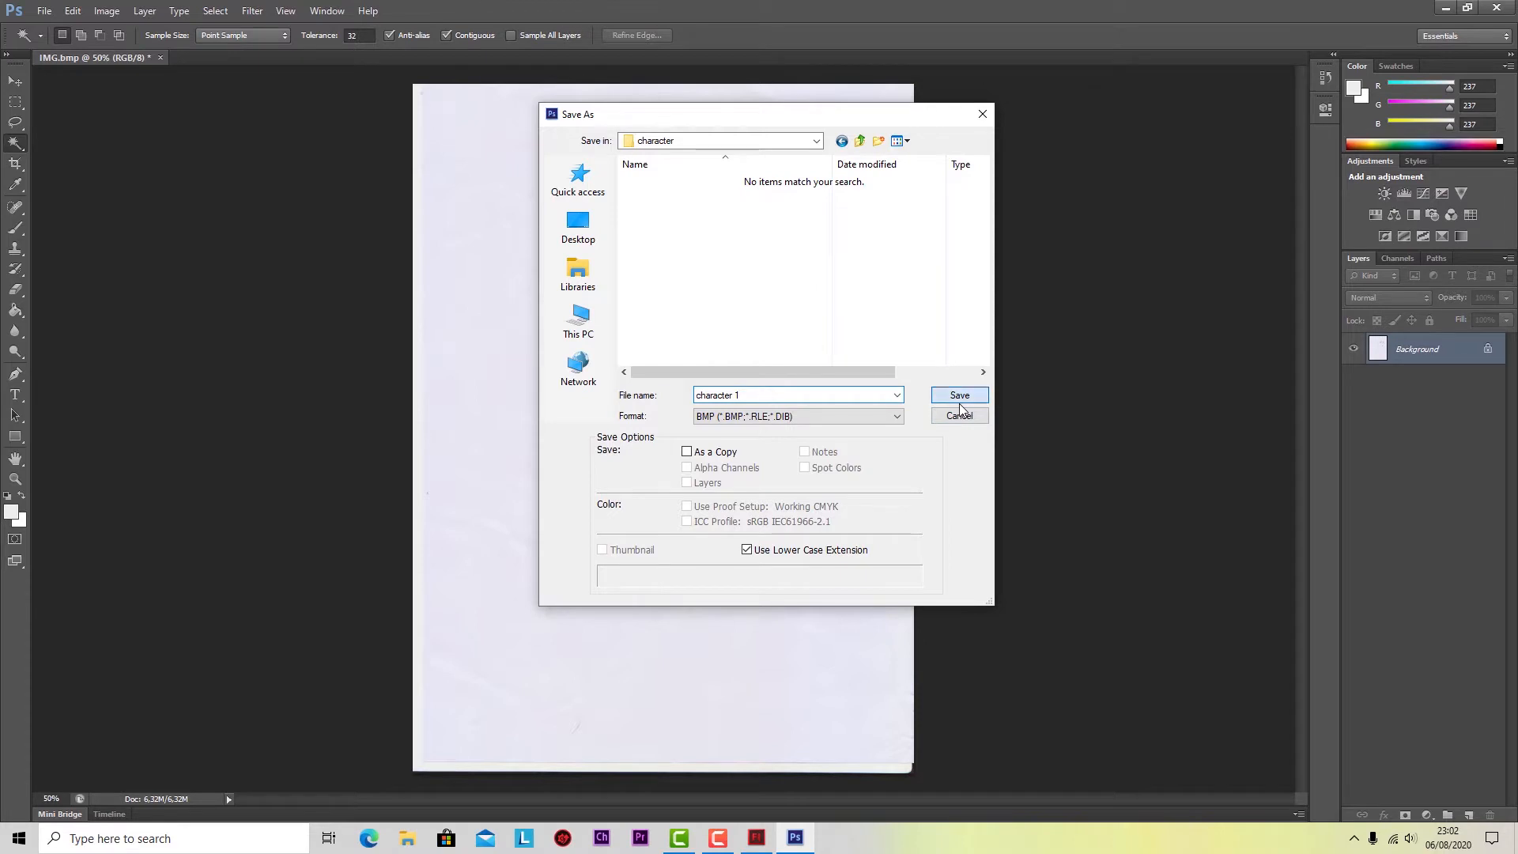
click(960, 401)
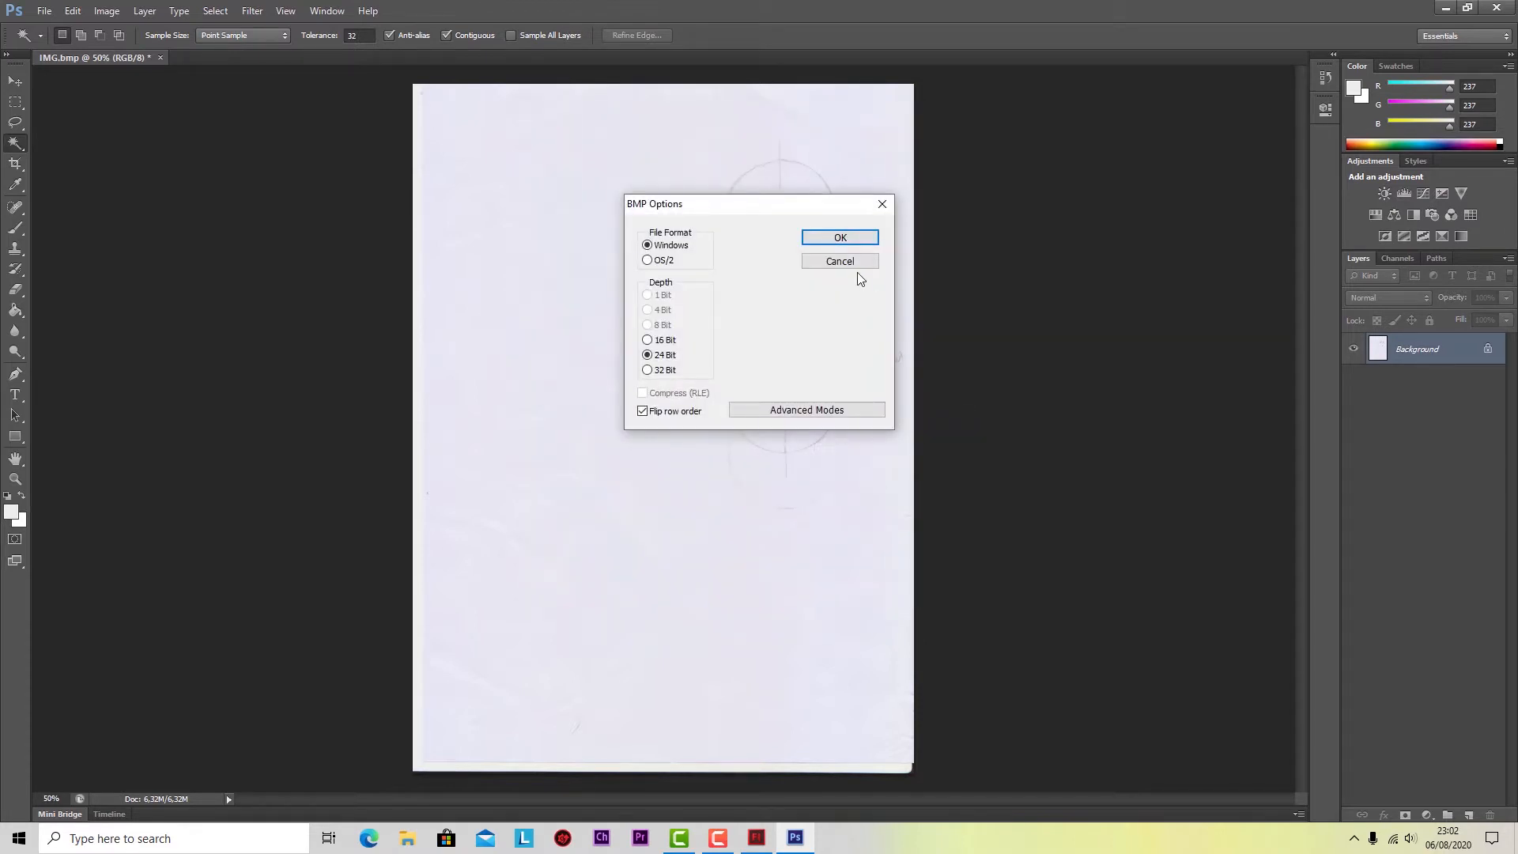
click(669, 371)
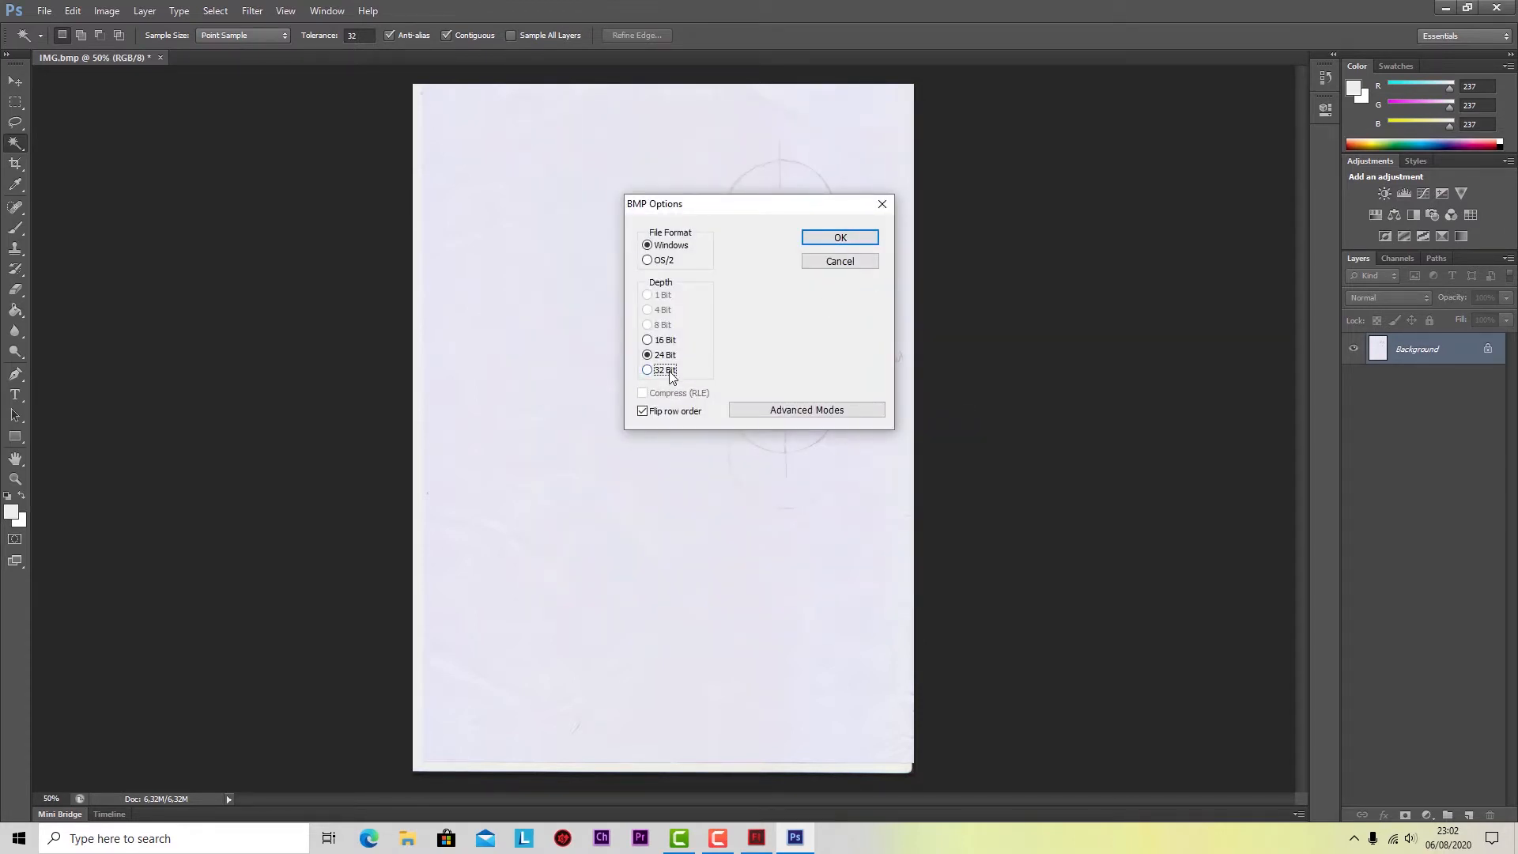
click(866, 244)
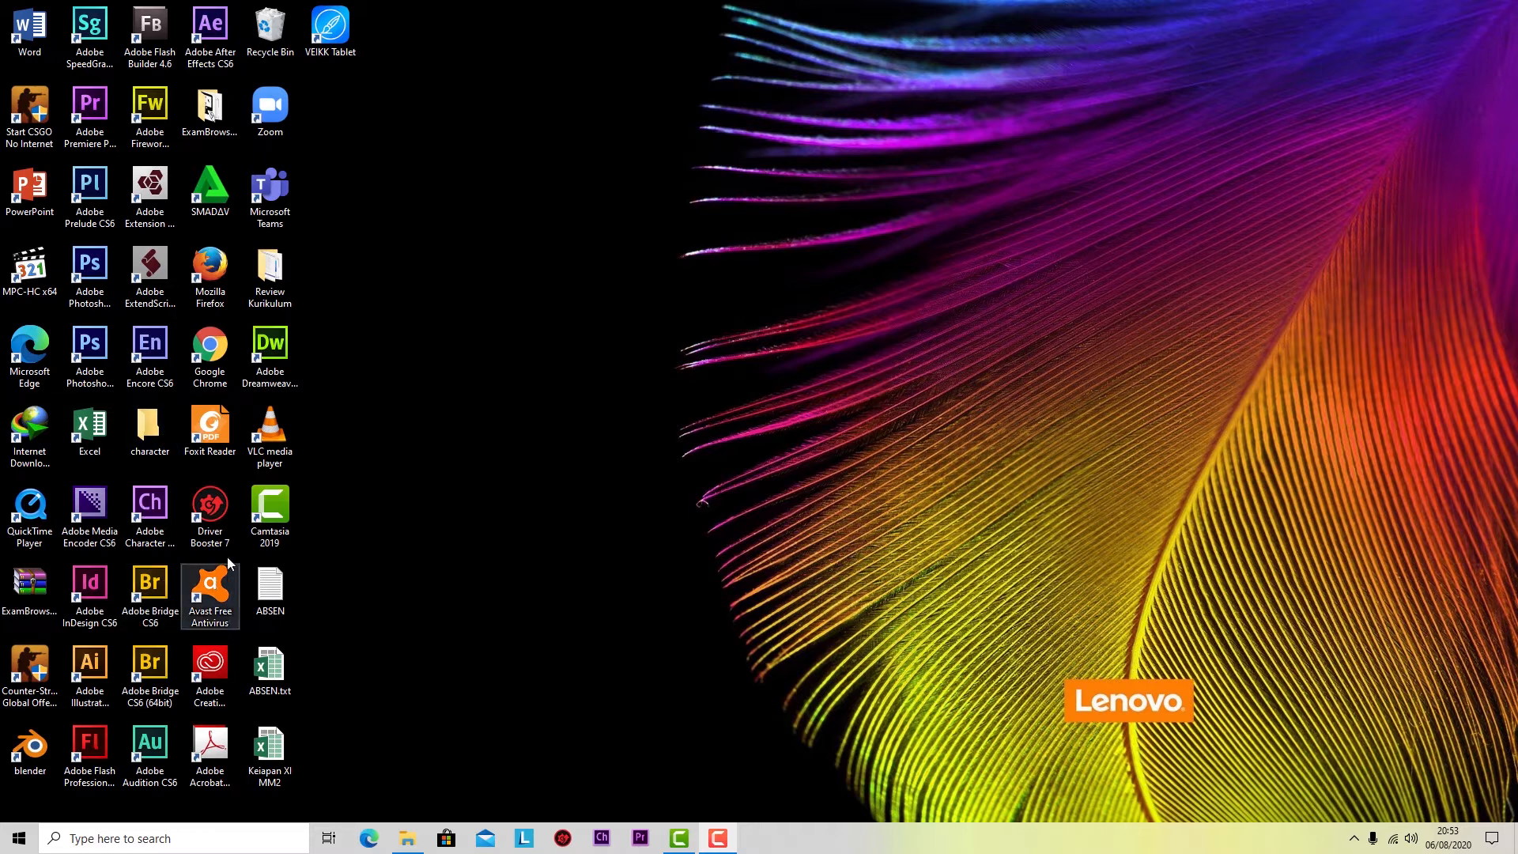
Open Adobe Flash Professional CS6 and create a new ActionScript 3.0 document.
double_click(85, 771)
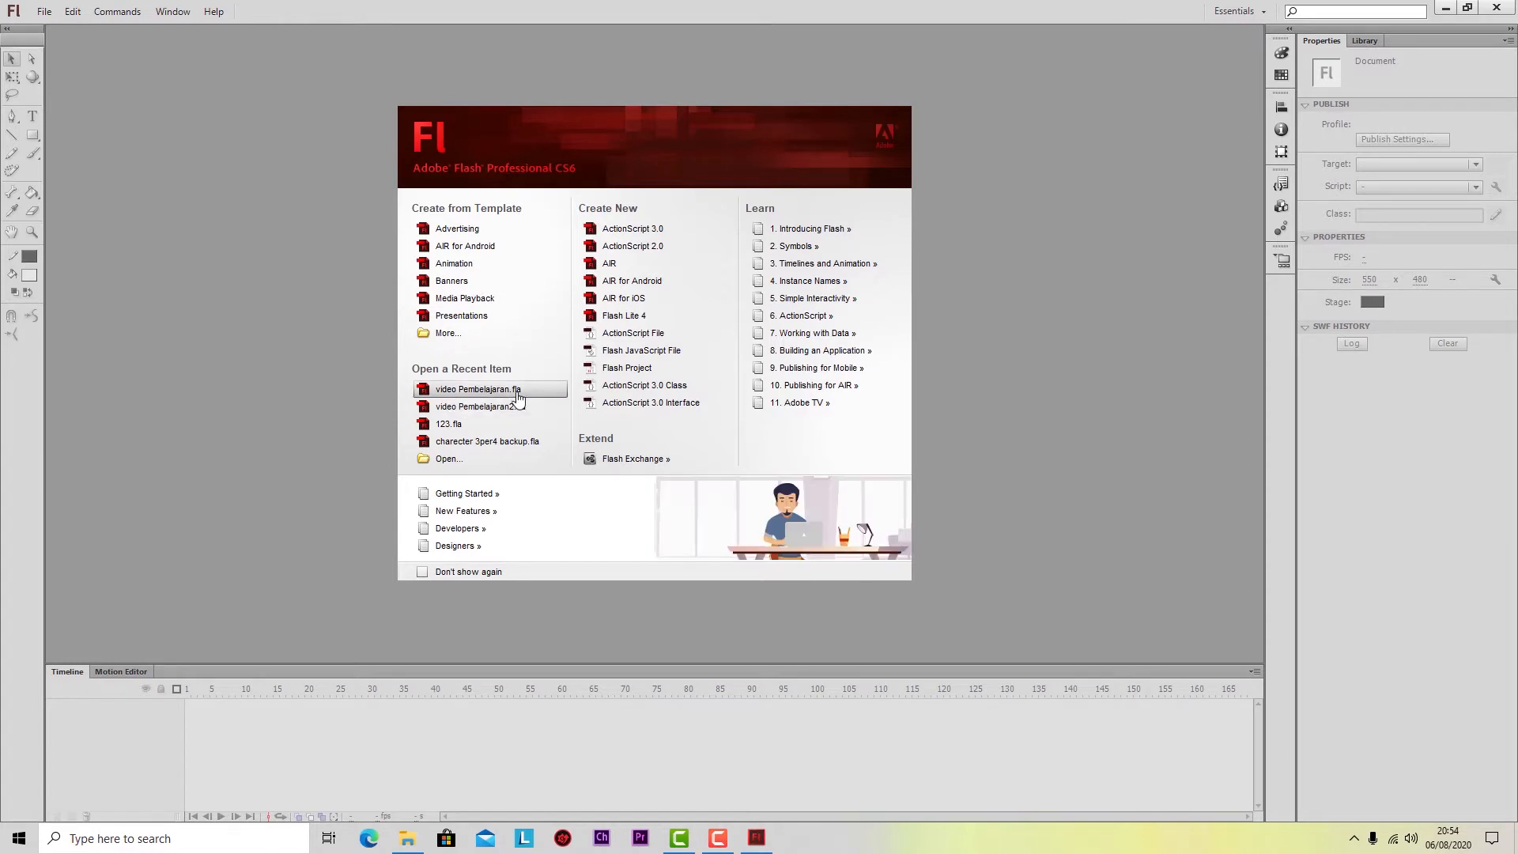
click(669, 229)
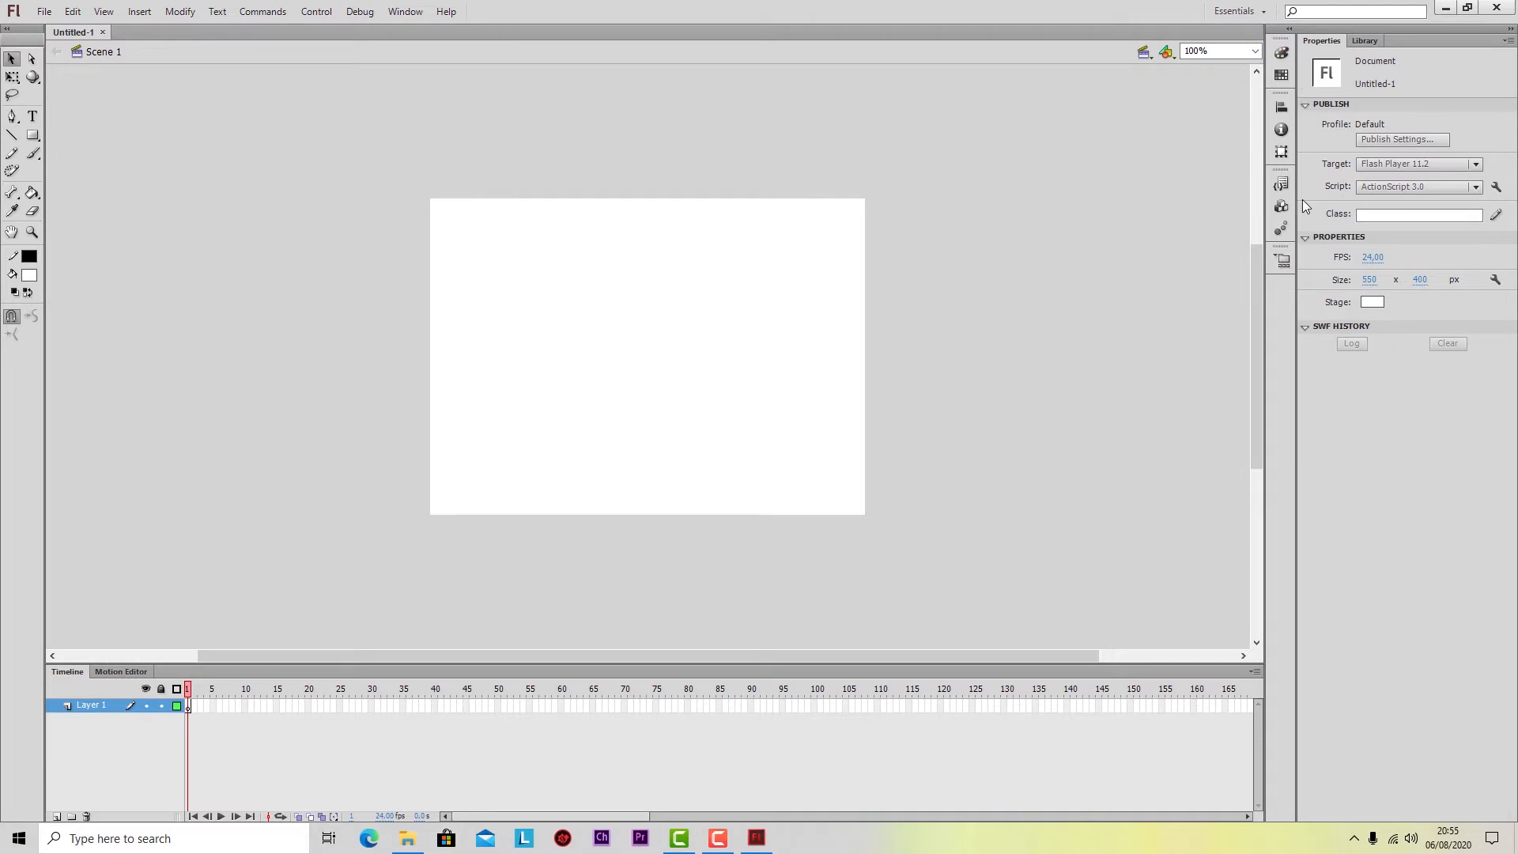
click(1276, 53)
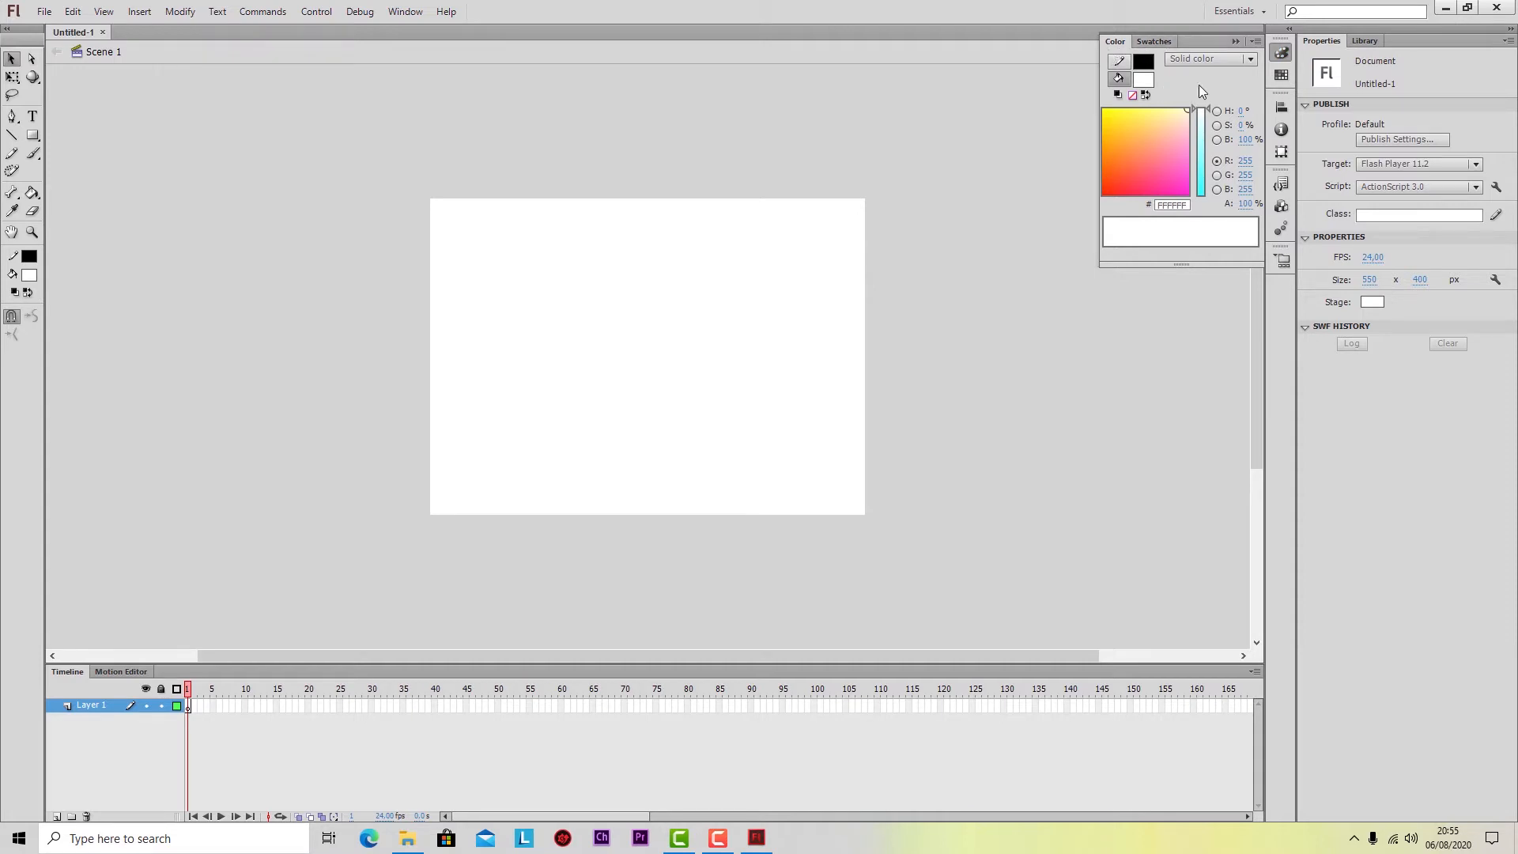
click(1279, 75)
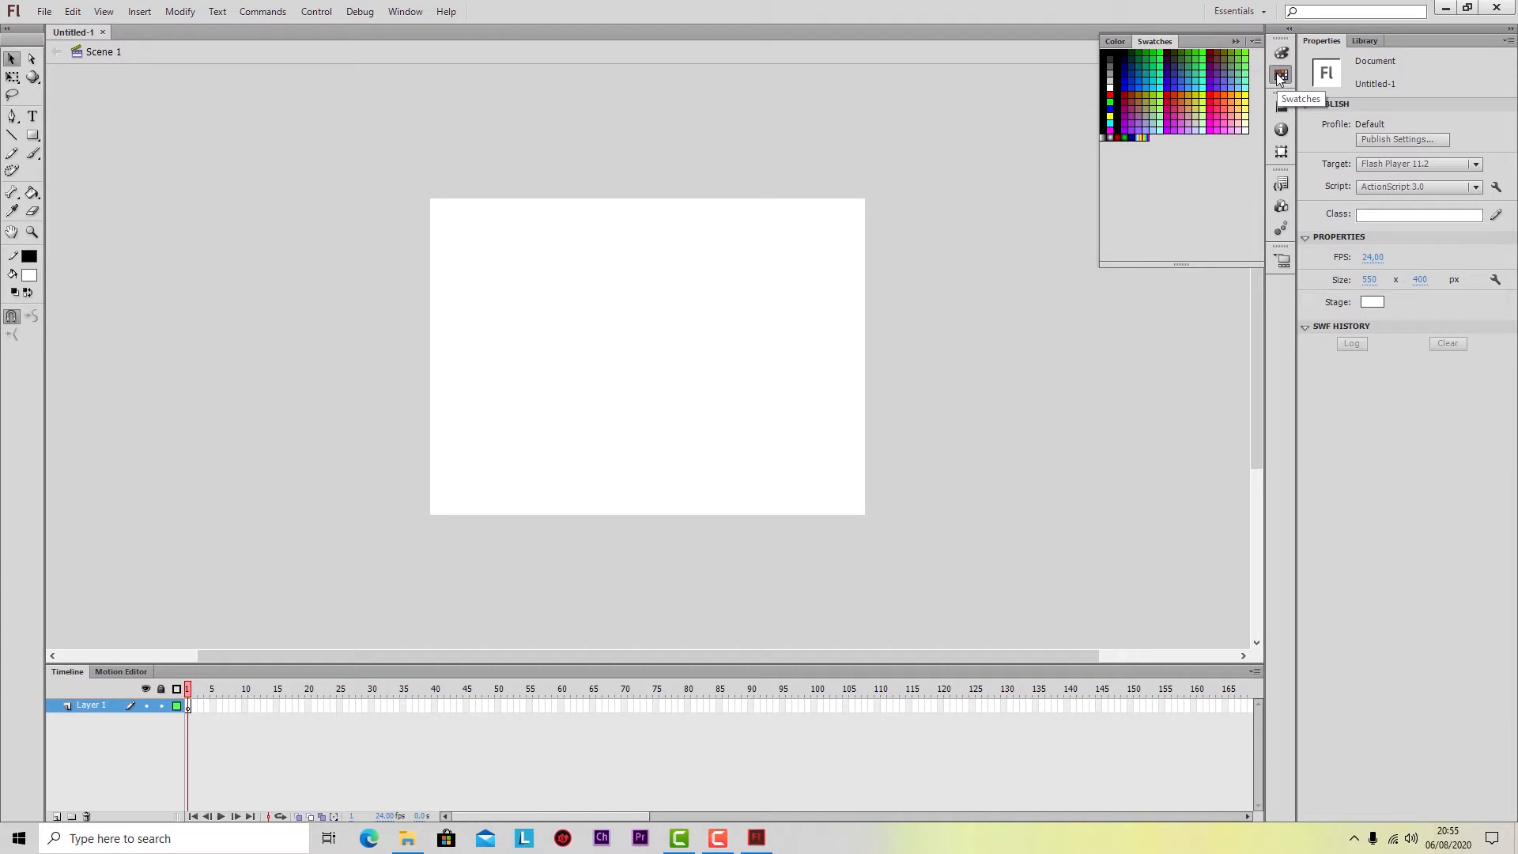
click(1282, 131)
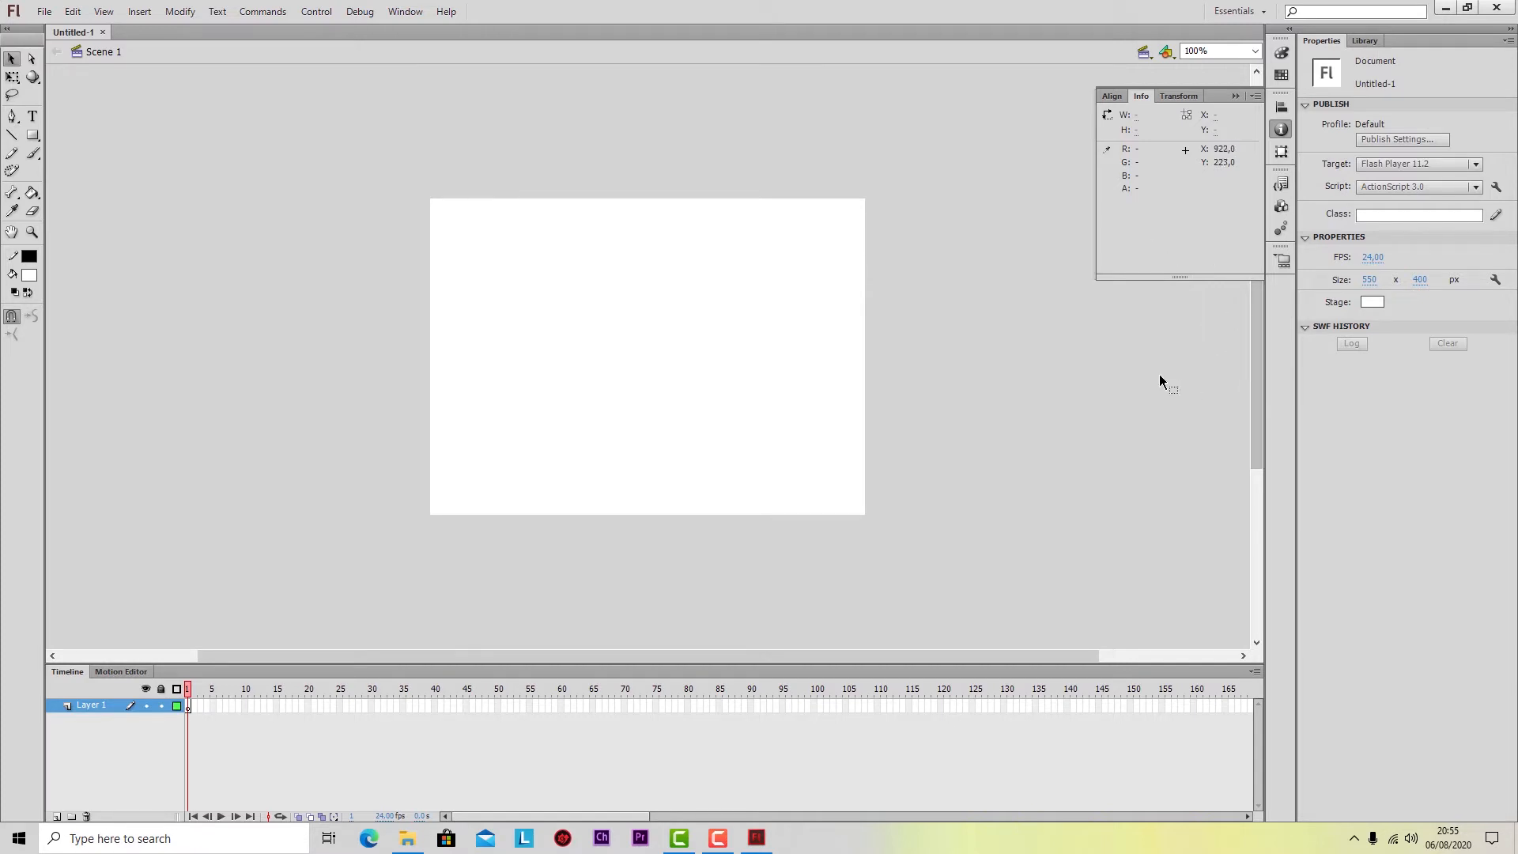
click(1282, 152)
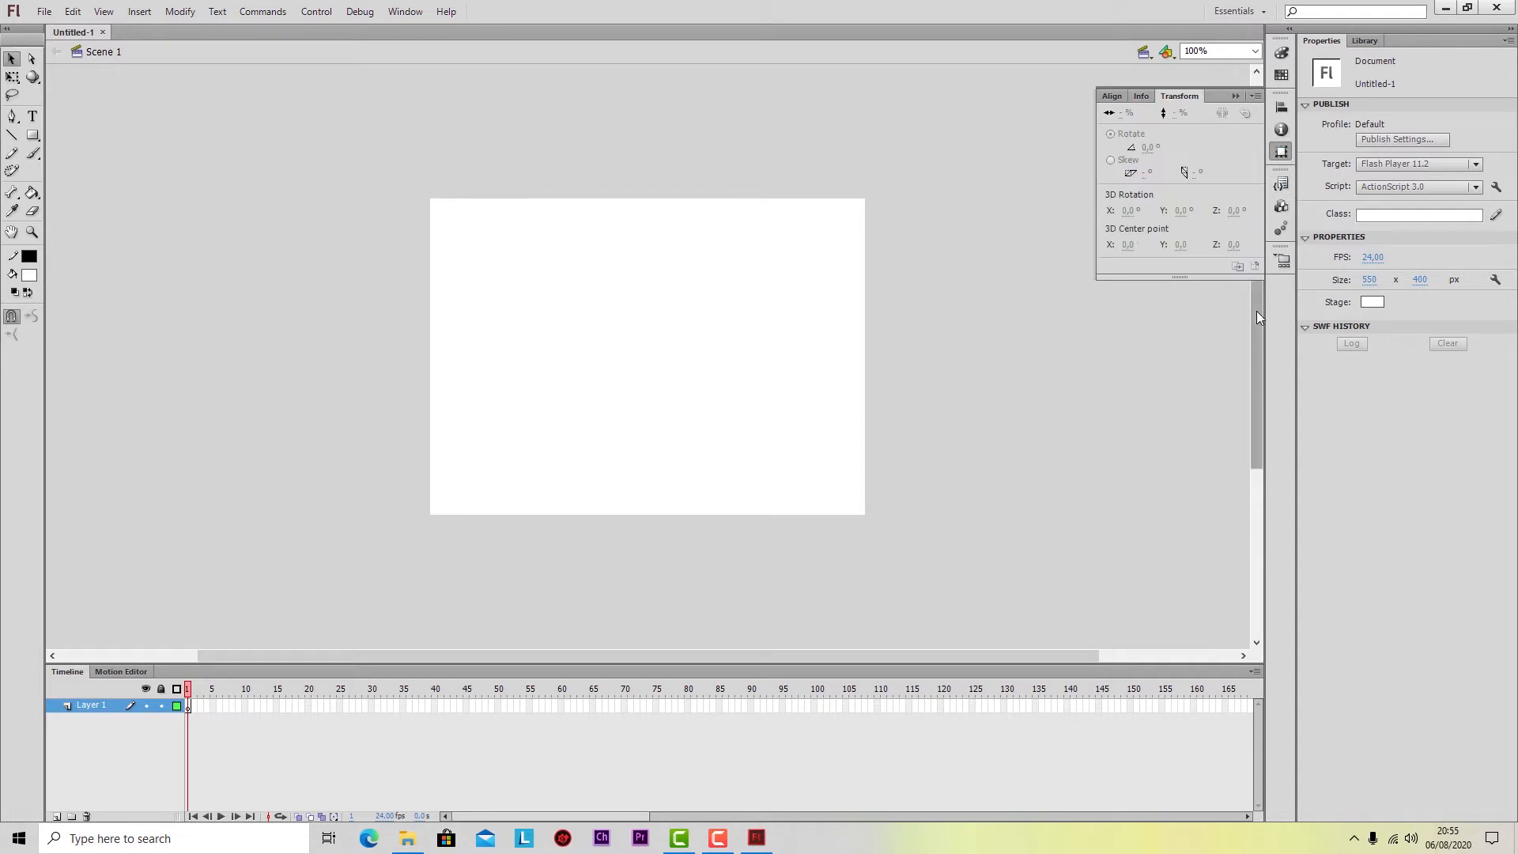
click(1187, 356)
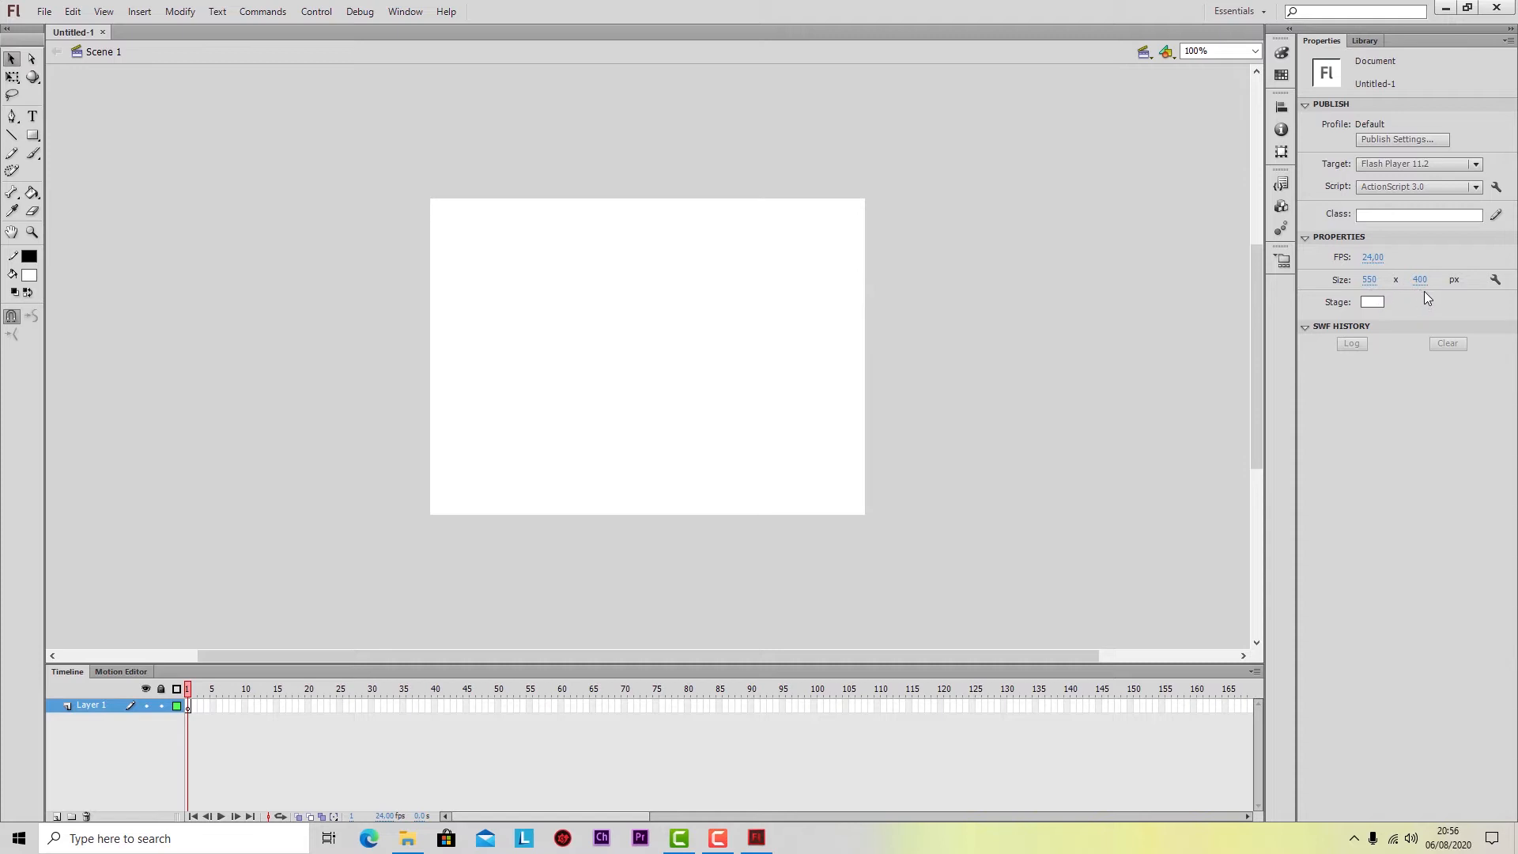
Set the stage size of the new document to 800 x 600 px.
click(1370, 279)
text(800)
click(1423, 281)
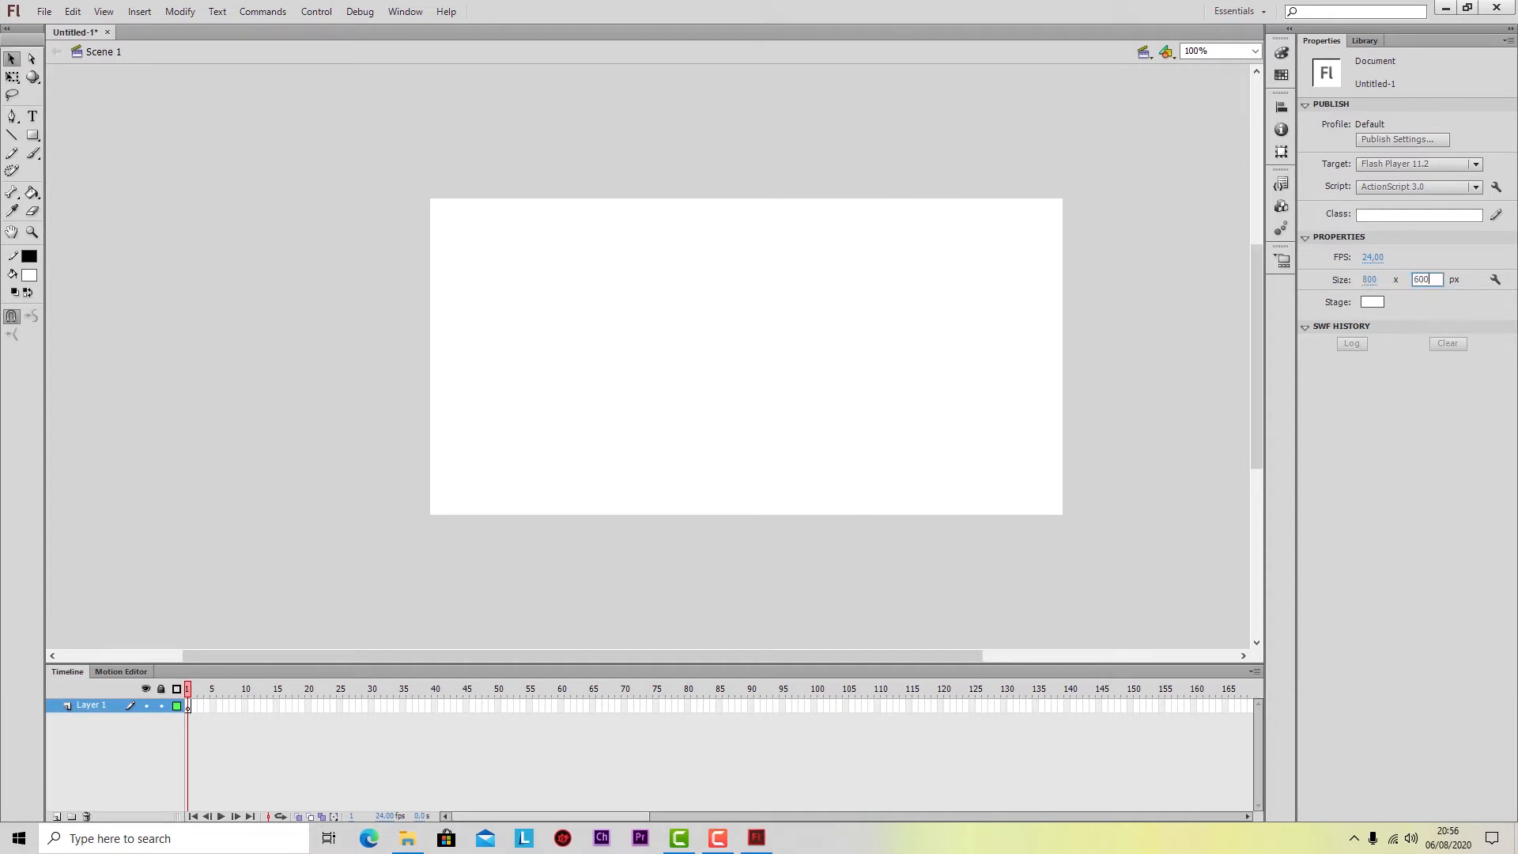
text(600)
key(Return)
scroll(1000, 400, down, 3)
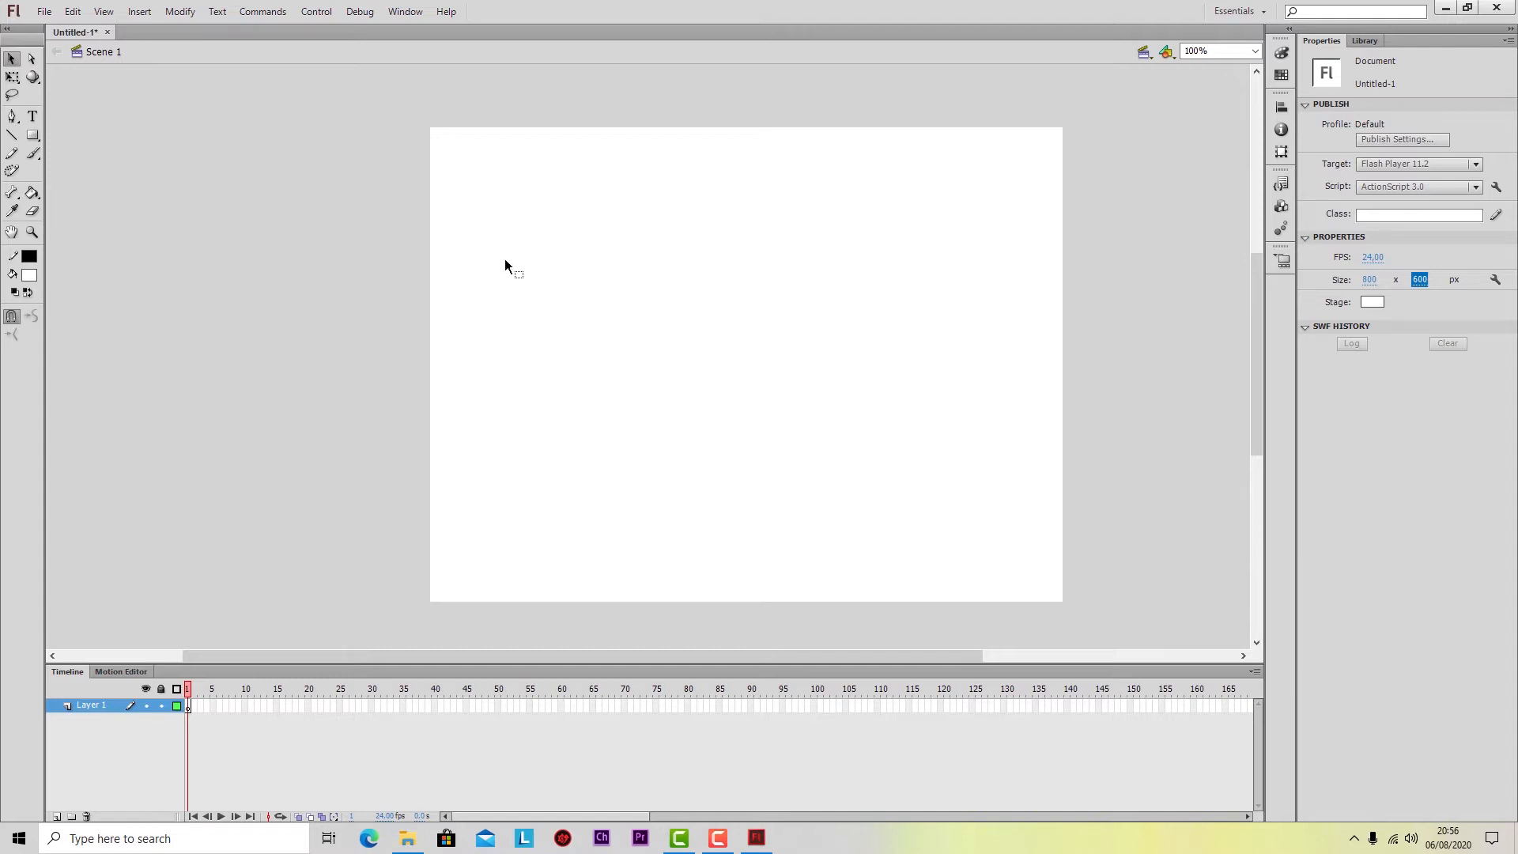
click(390, 288)
Import the image "character 1" from the character folder on the Desktop into the document's library.
click(41, 14)
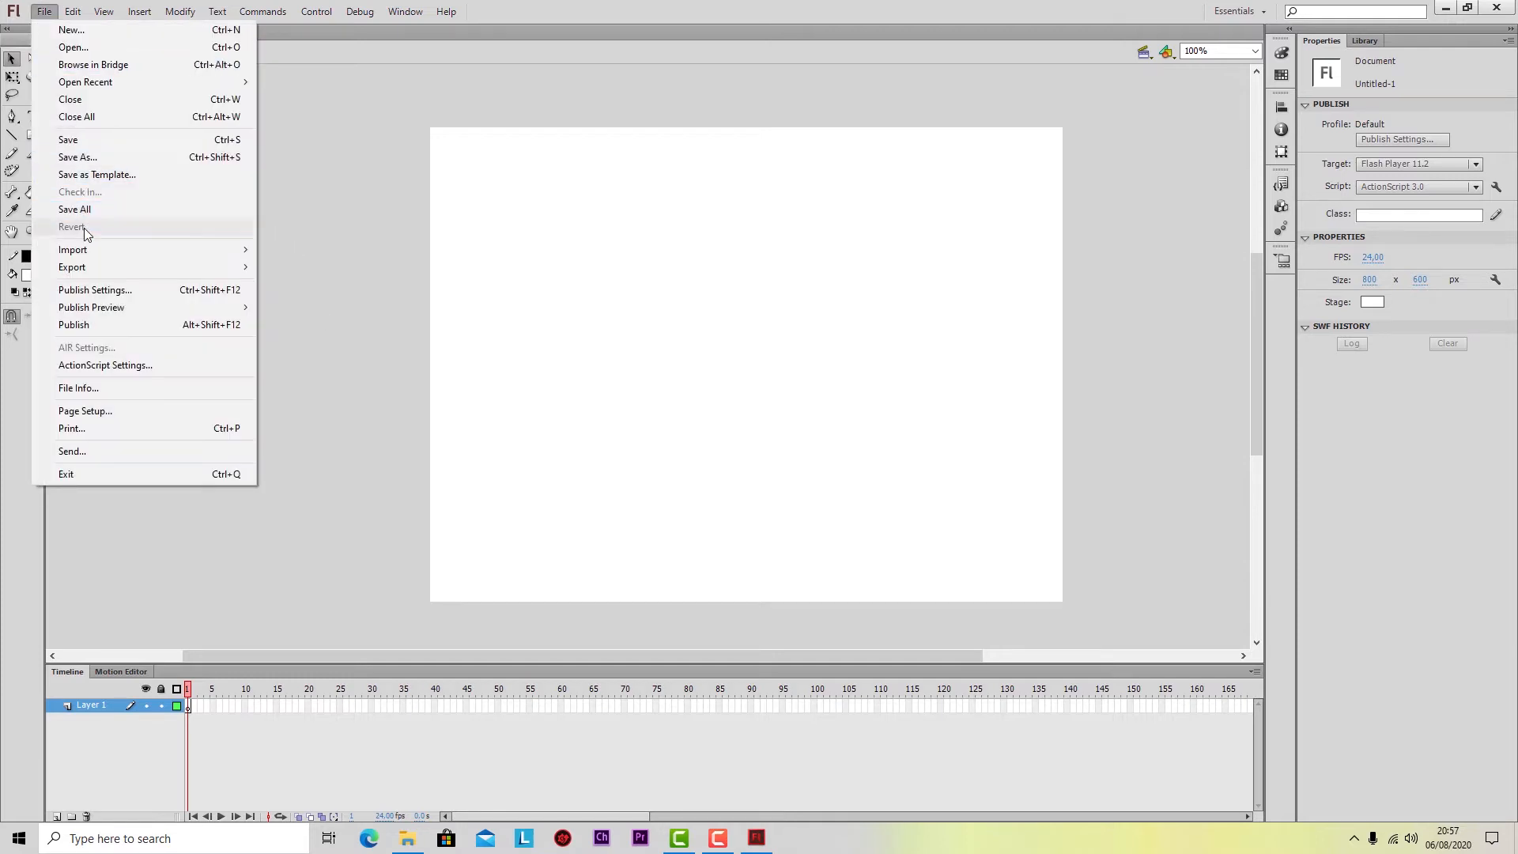
mouse_move(84, 251)
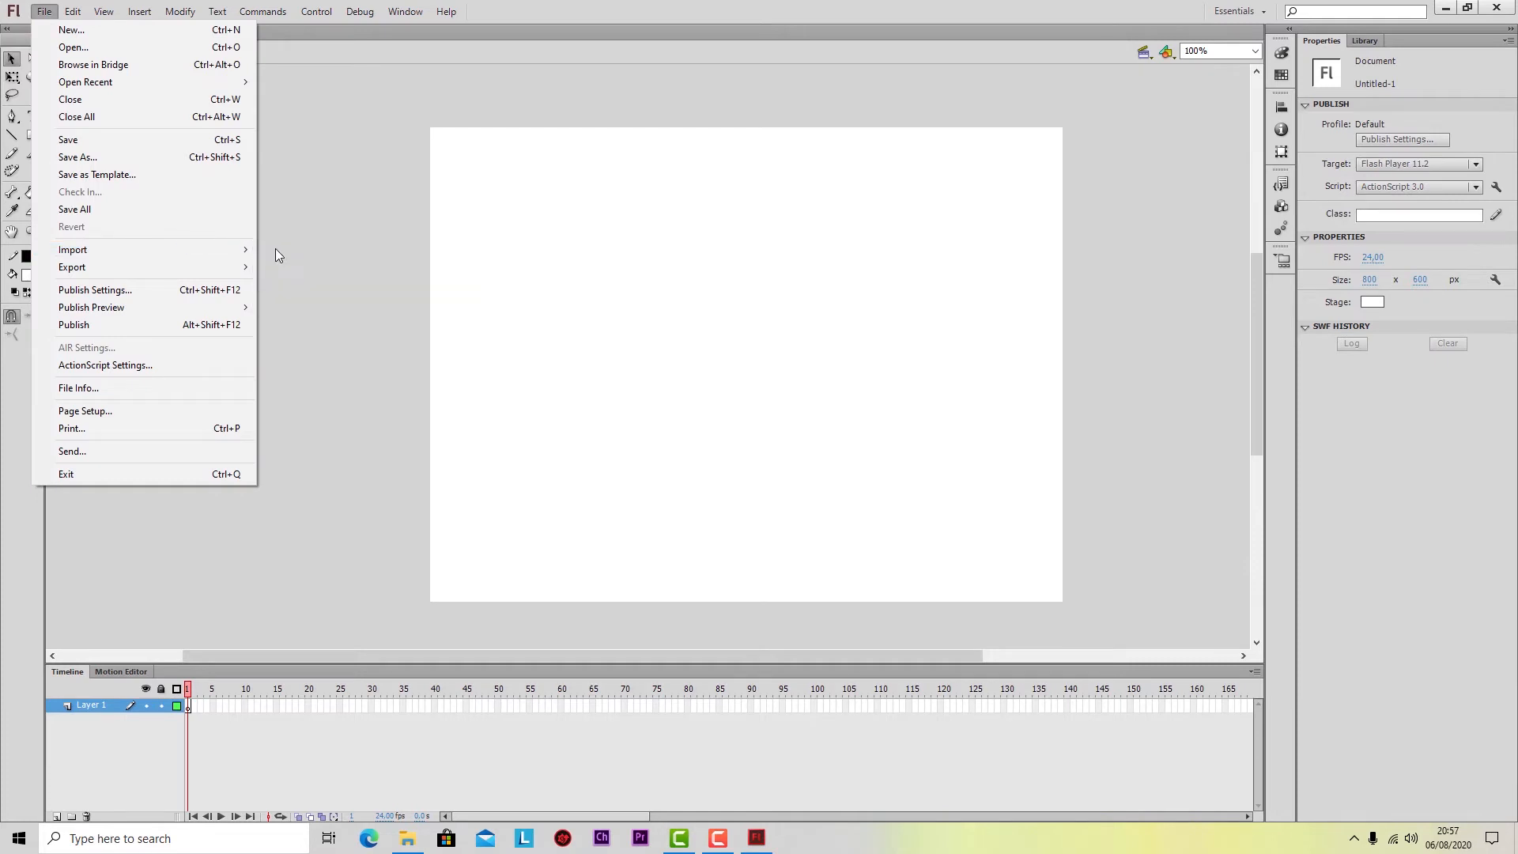
click(300, 268)
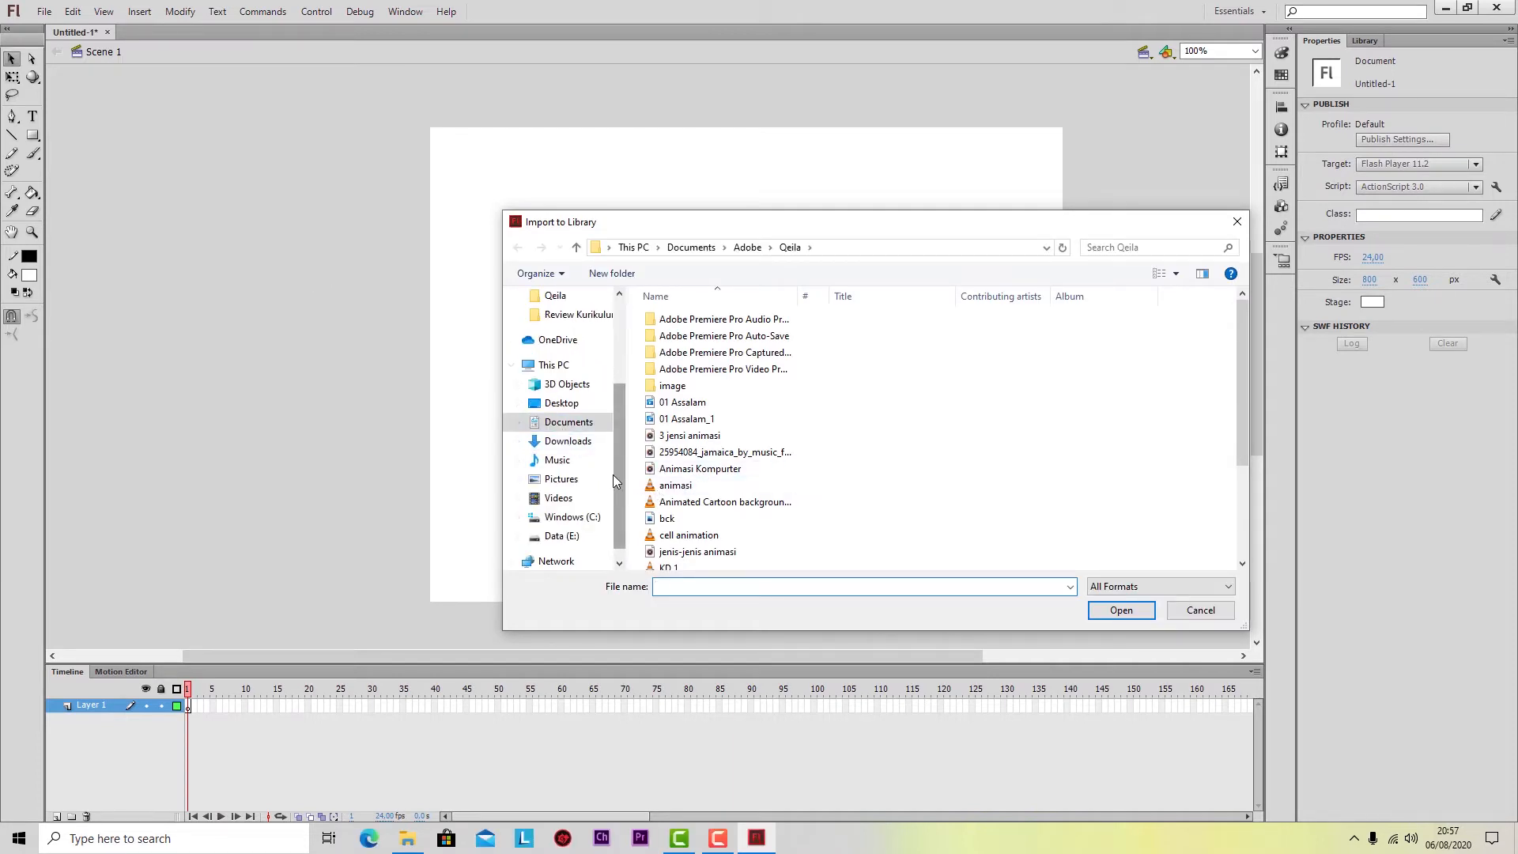
click(574, 404)
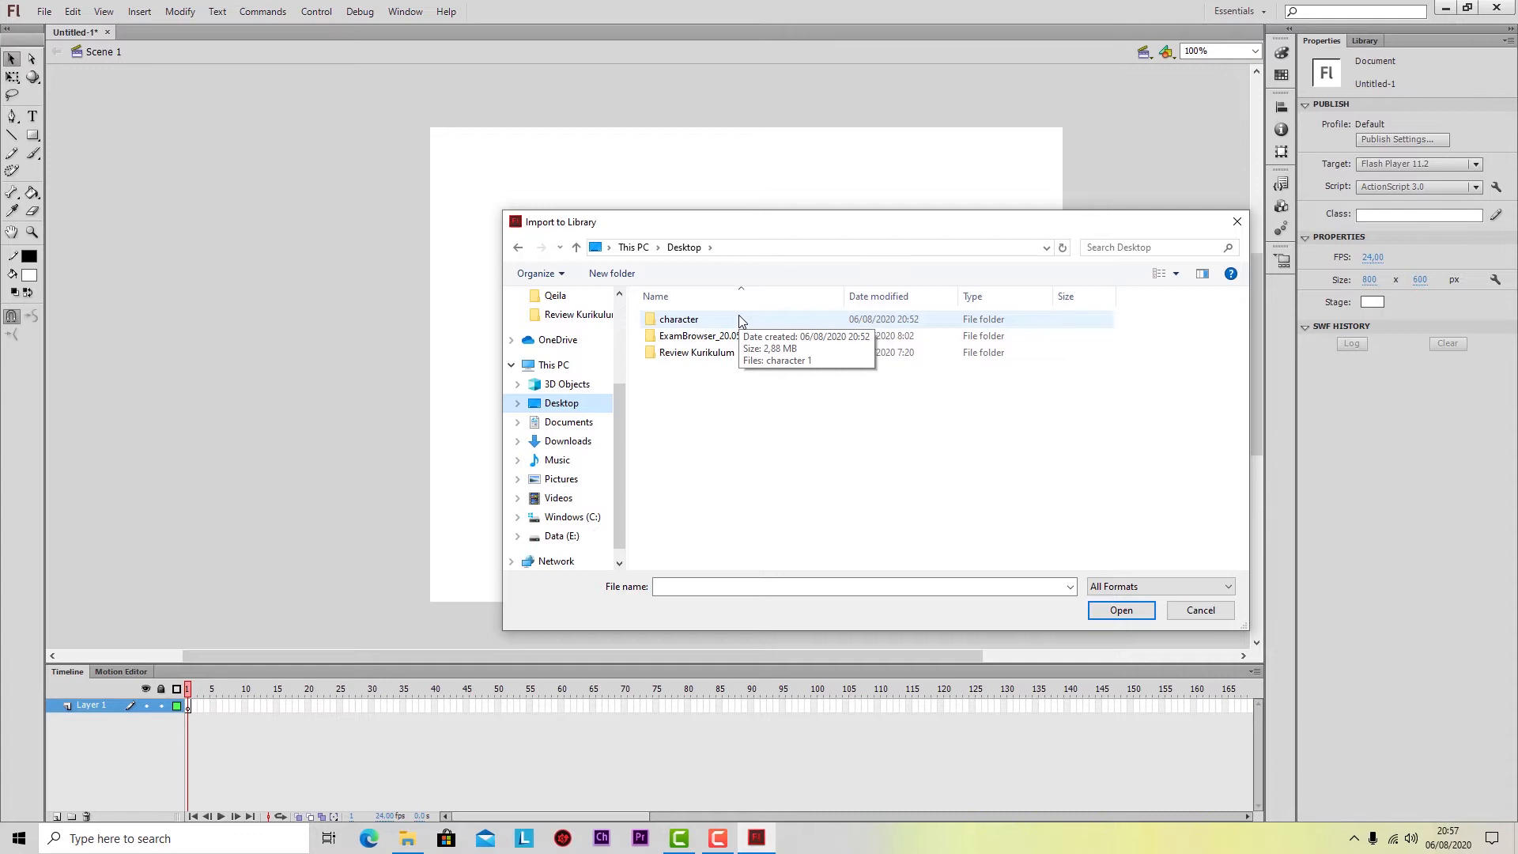
double_click(700, 319)
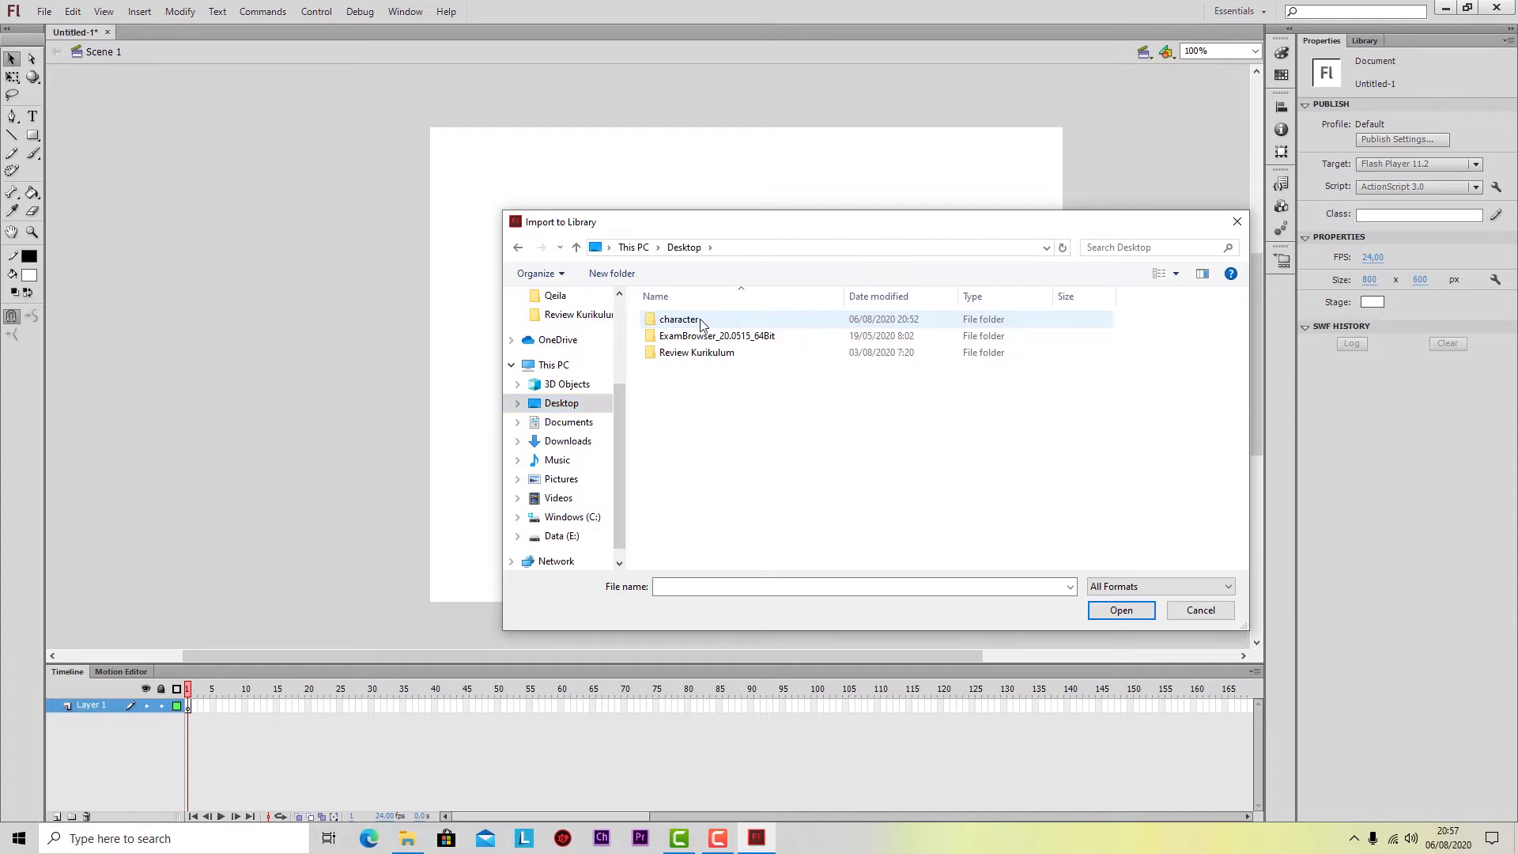
click(696, 373)
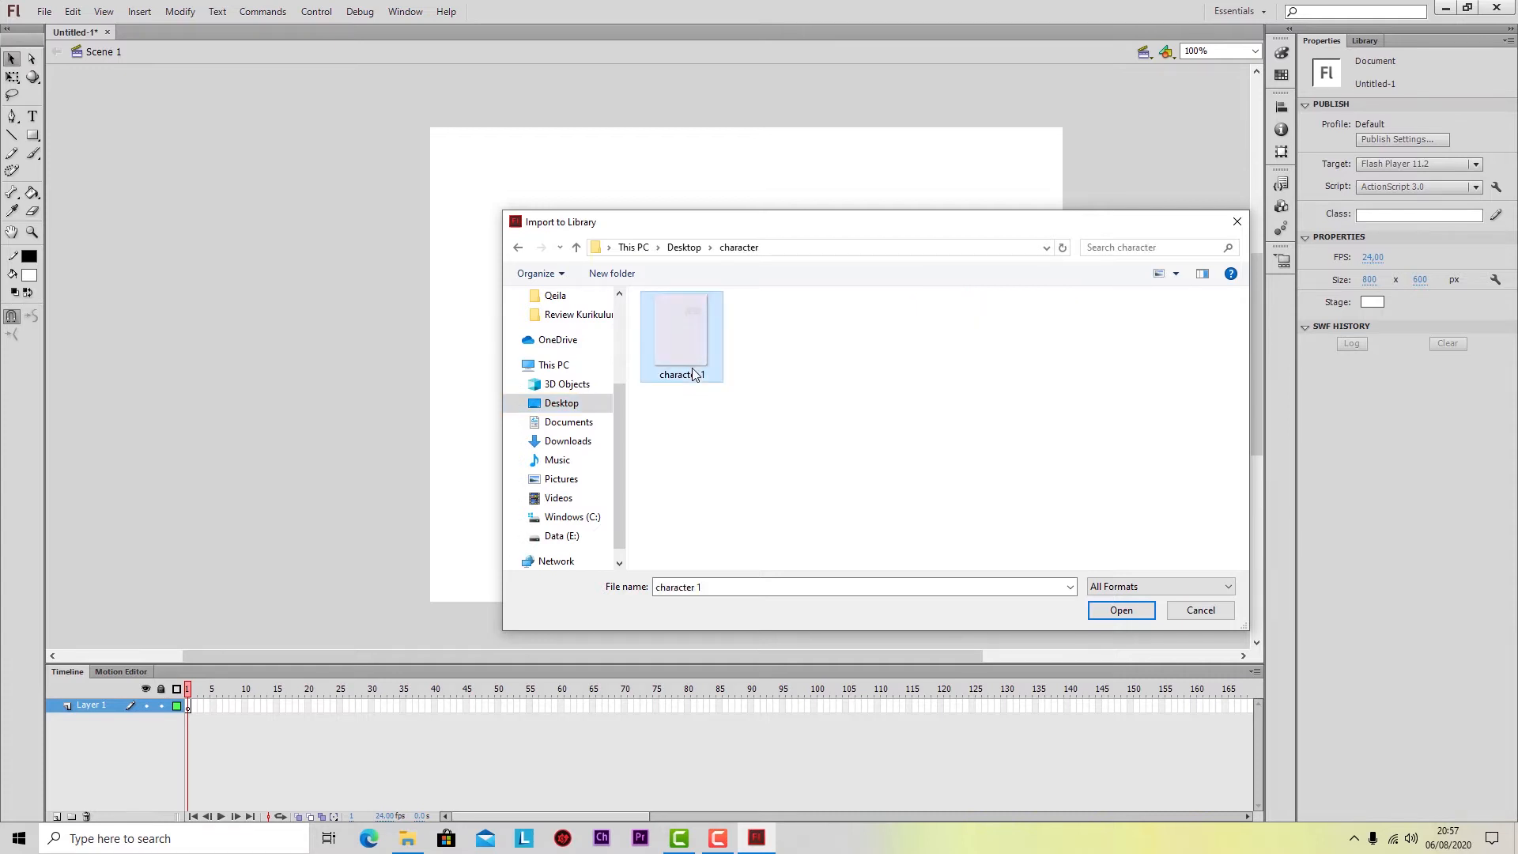
click(1122, 614)
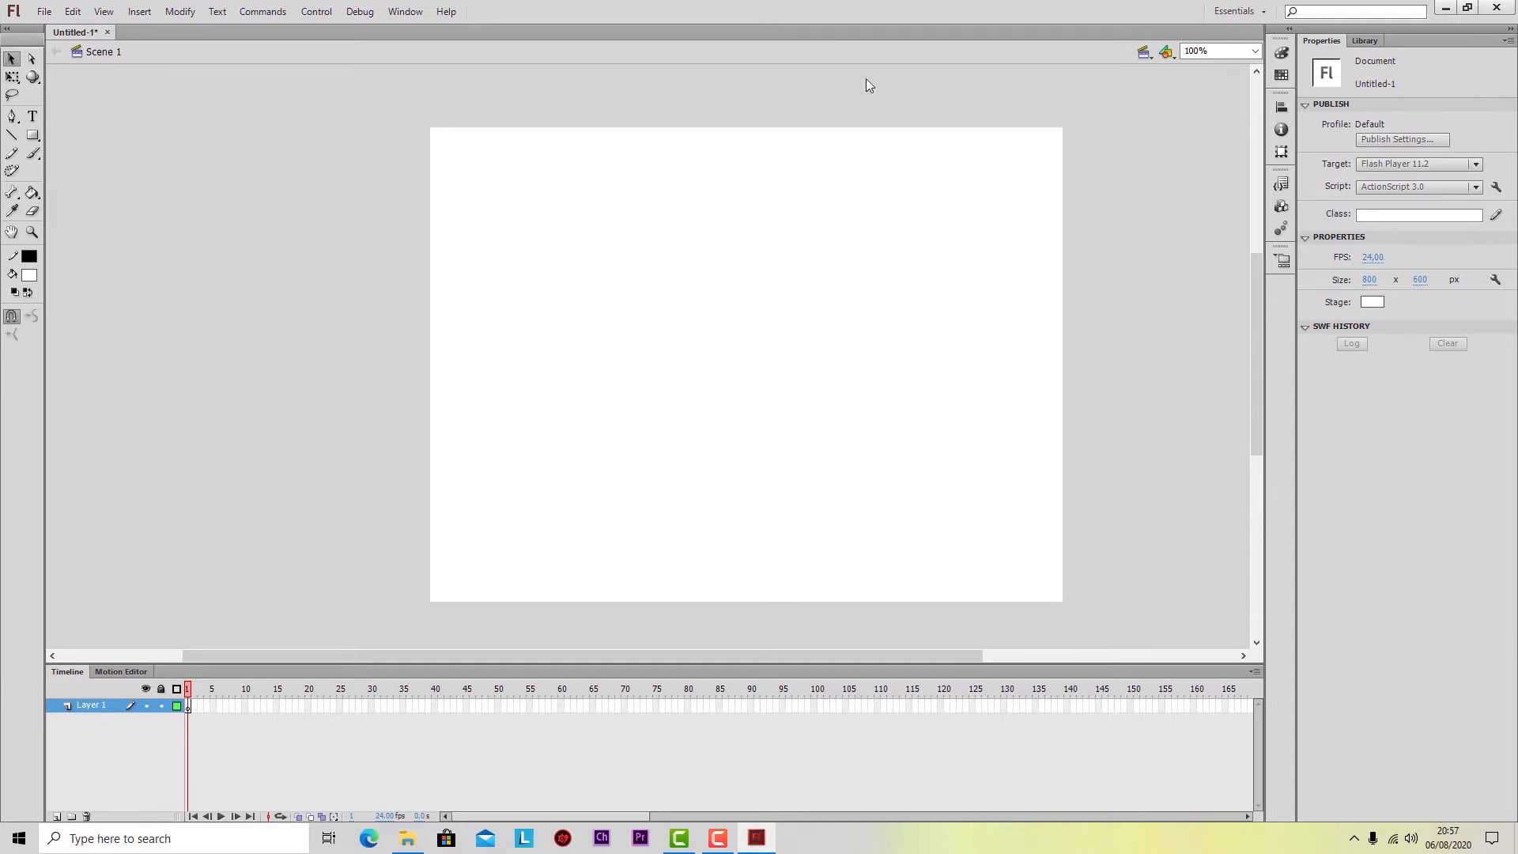
Place the character 1.png bitmap from the library on the stage, bringing the drawn face into view.
click(1363, 44)
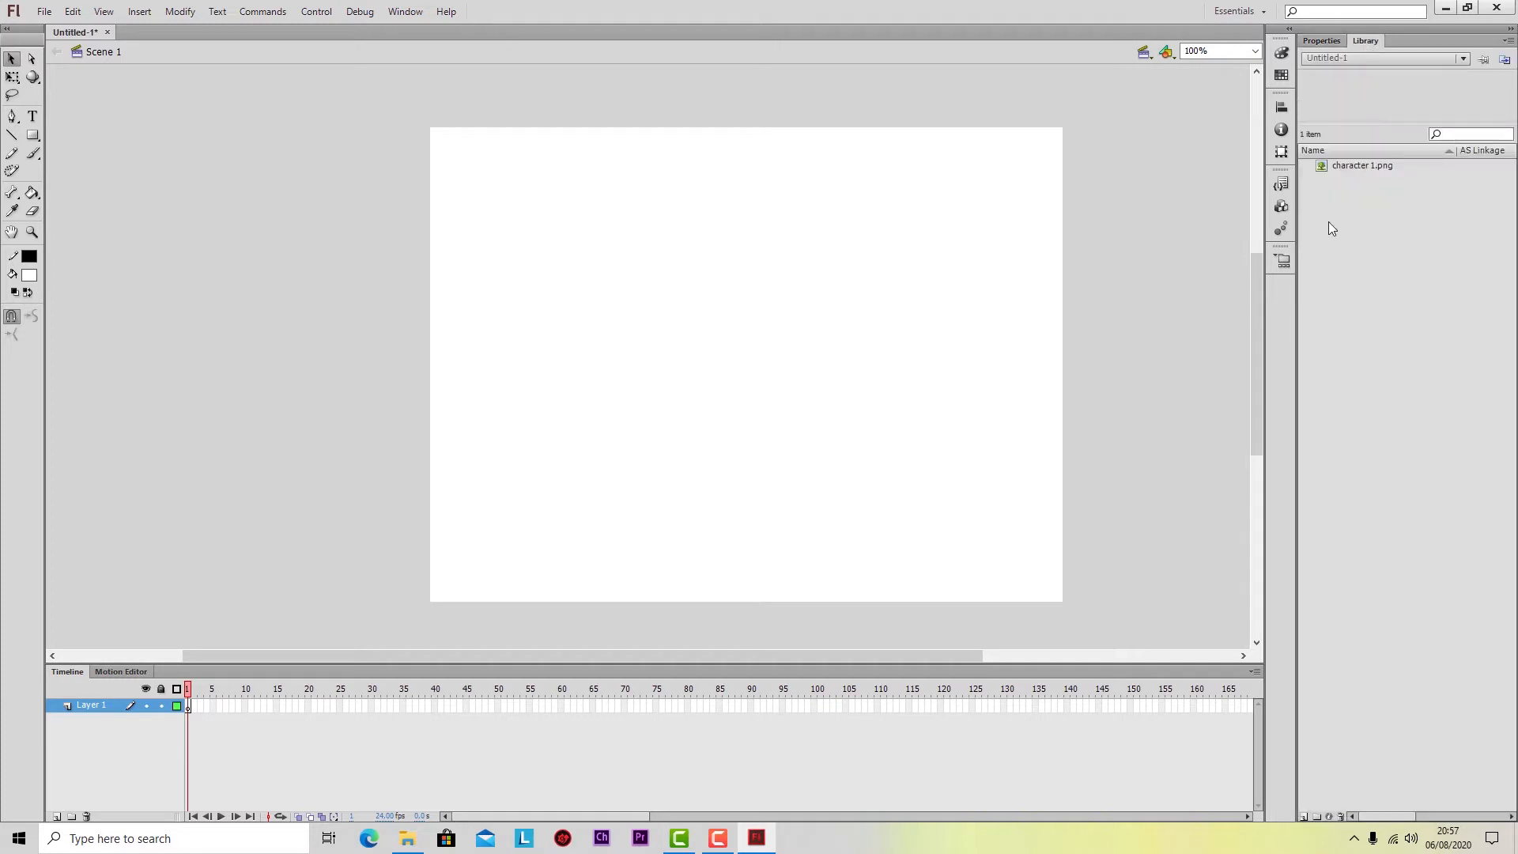
click(1354, 169)
drag(1296, 212, 772, 351)
mouse_move(880, 332)
mouse_down()
mouse_move(766, 451)
mouse_move(738, 583)
mouse_move(766, 569)
mouse_up()
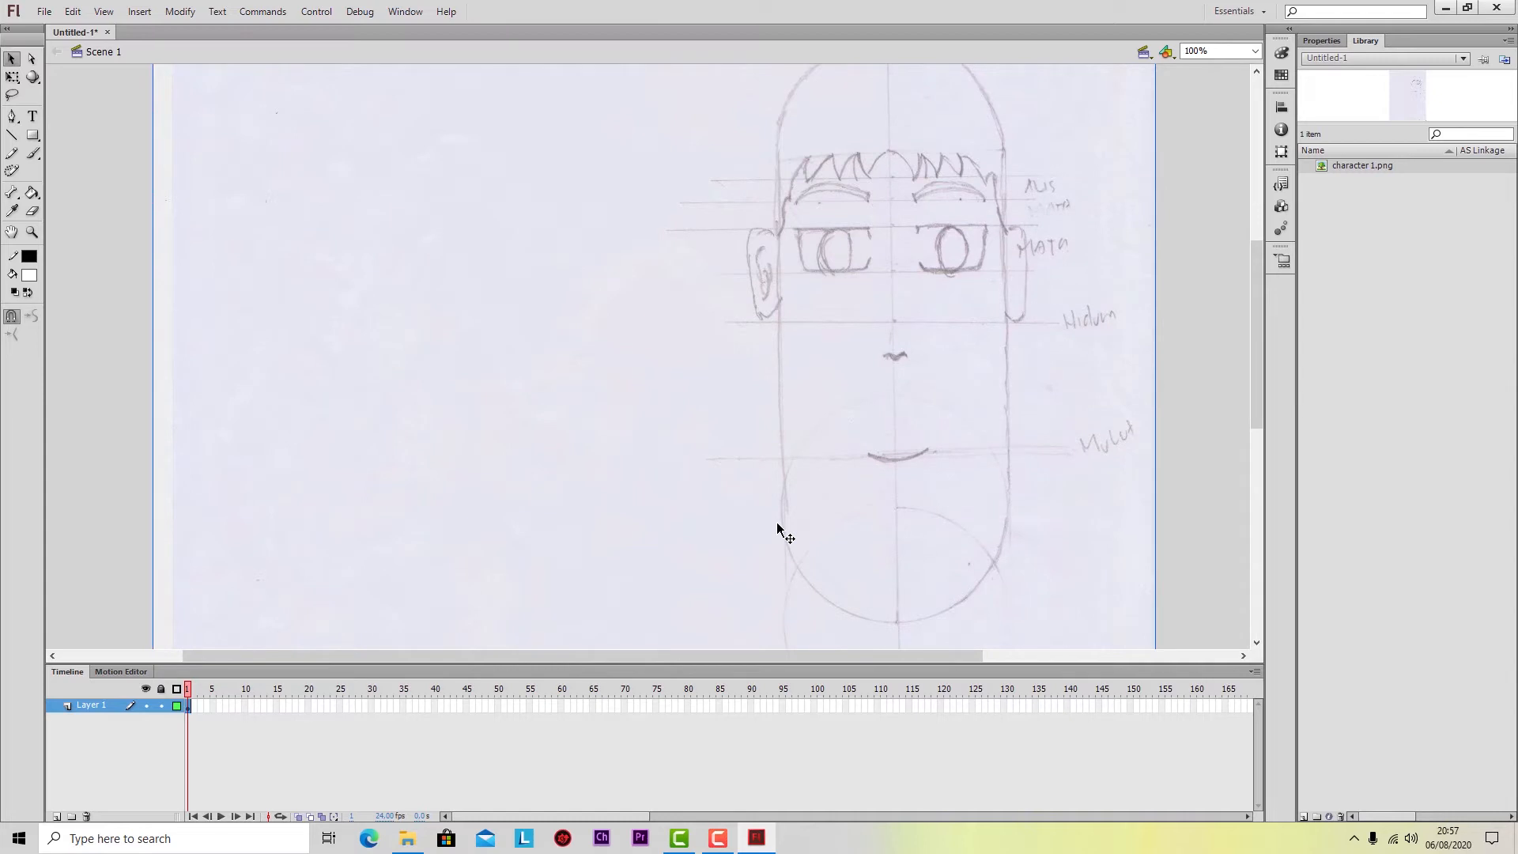
Scale the sketch bitmap down with Free Transform and move it so the drawn face lies within the stage.
key(ctrl+minus)
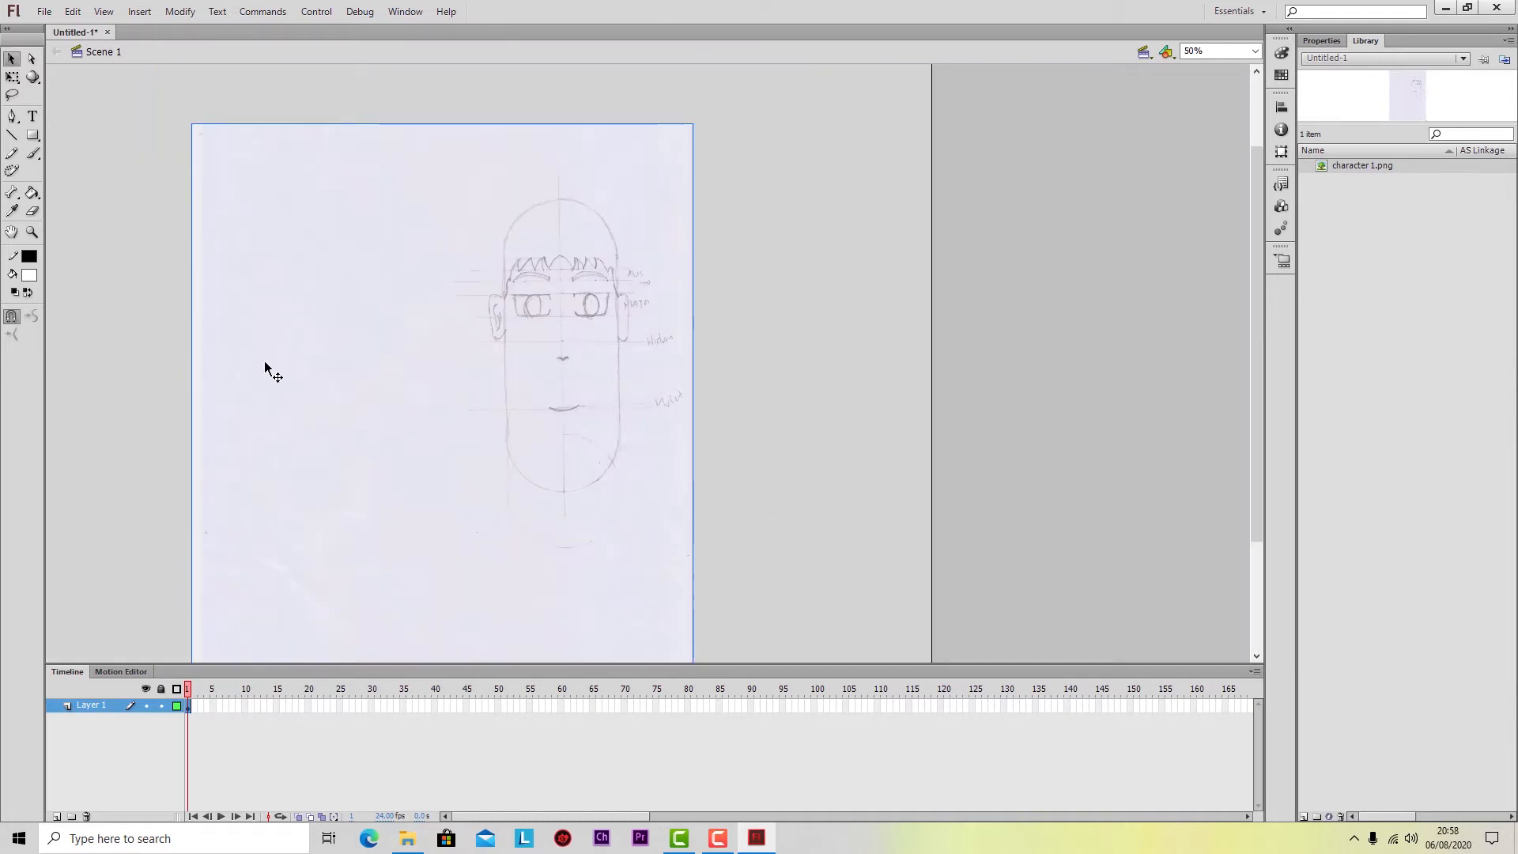
click(13, 79)
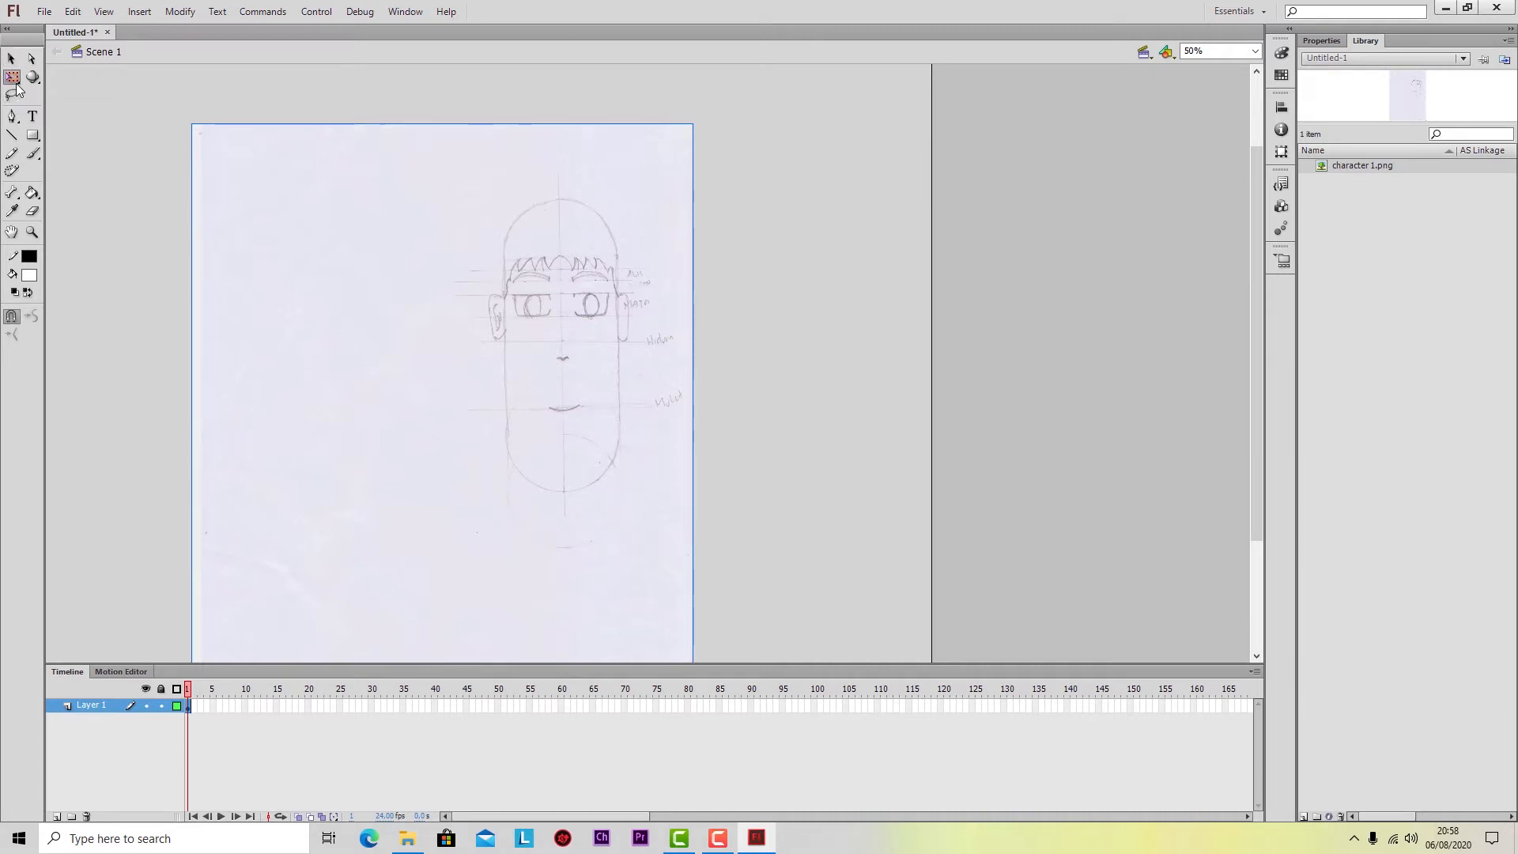
drag(189, 128, 298, 305)
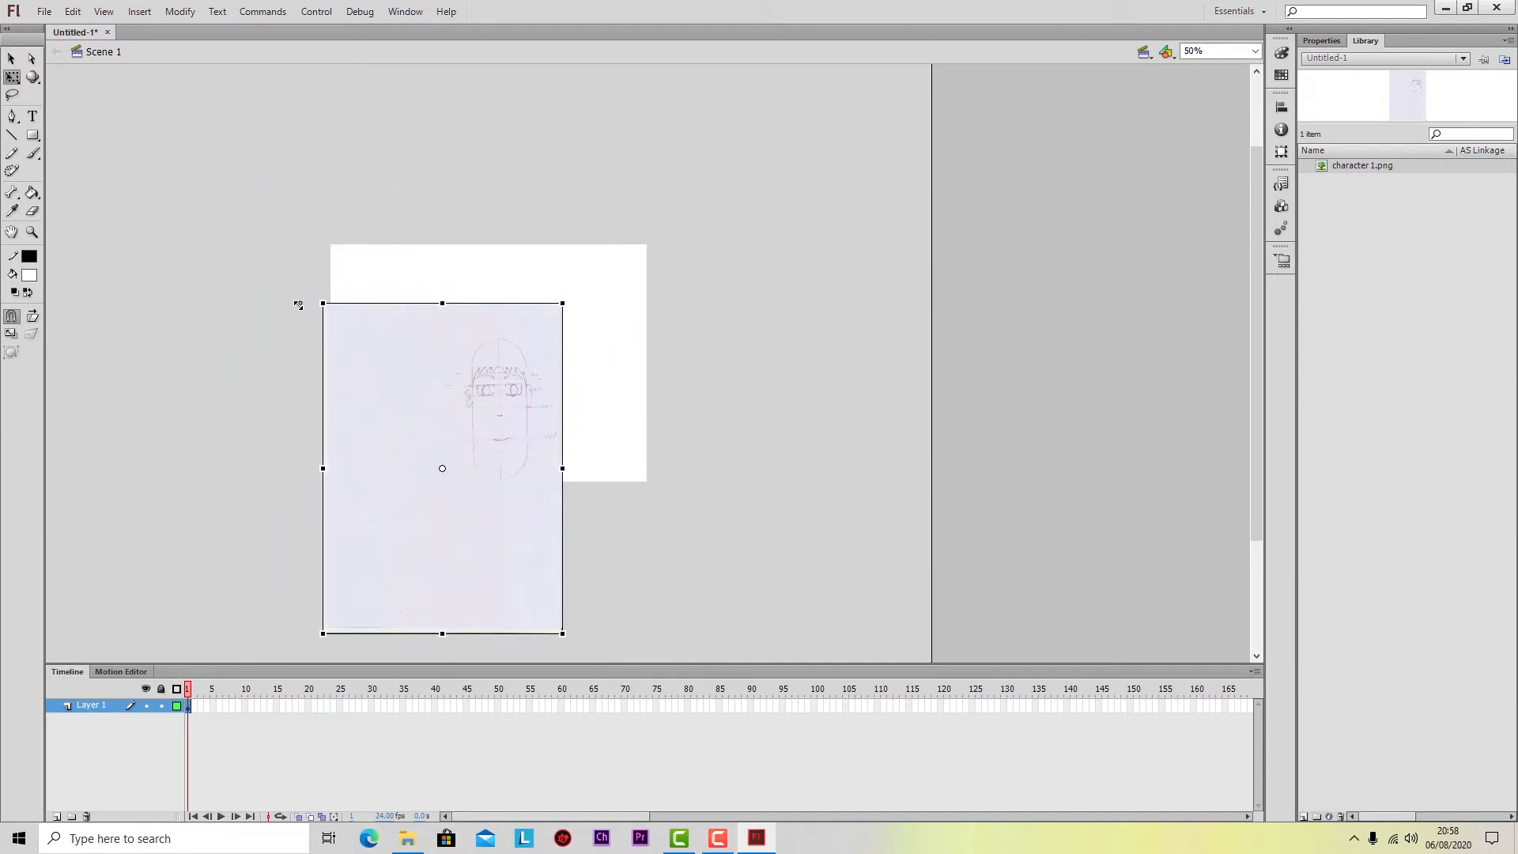
drag(457, 390, 480, 353)
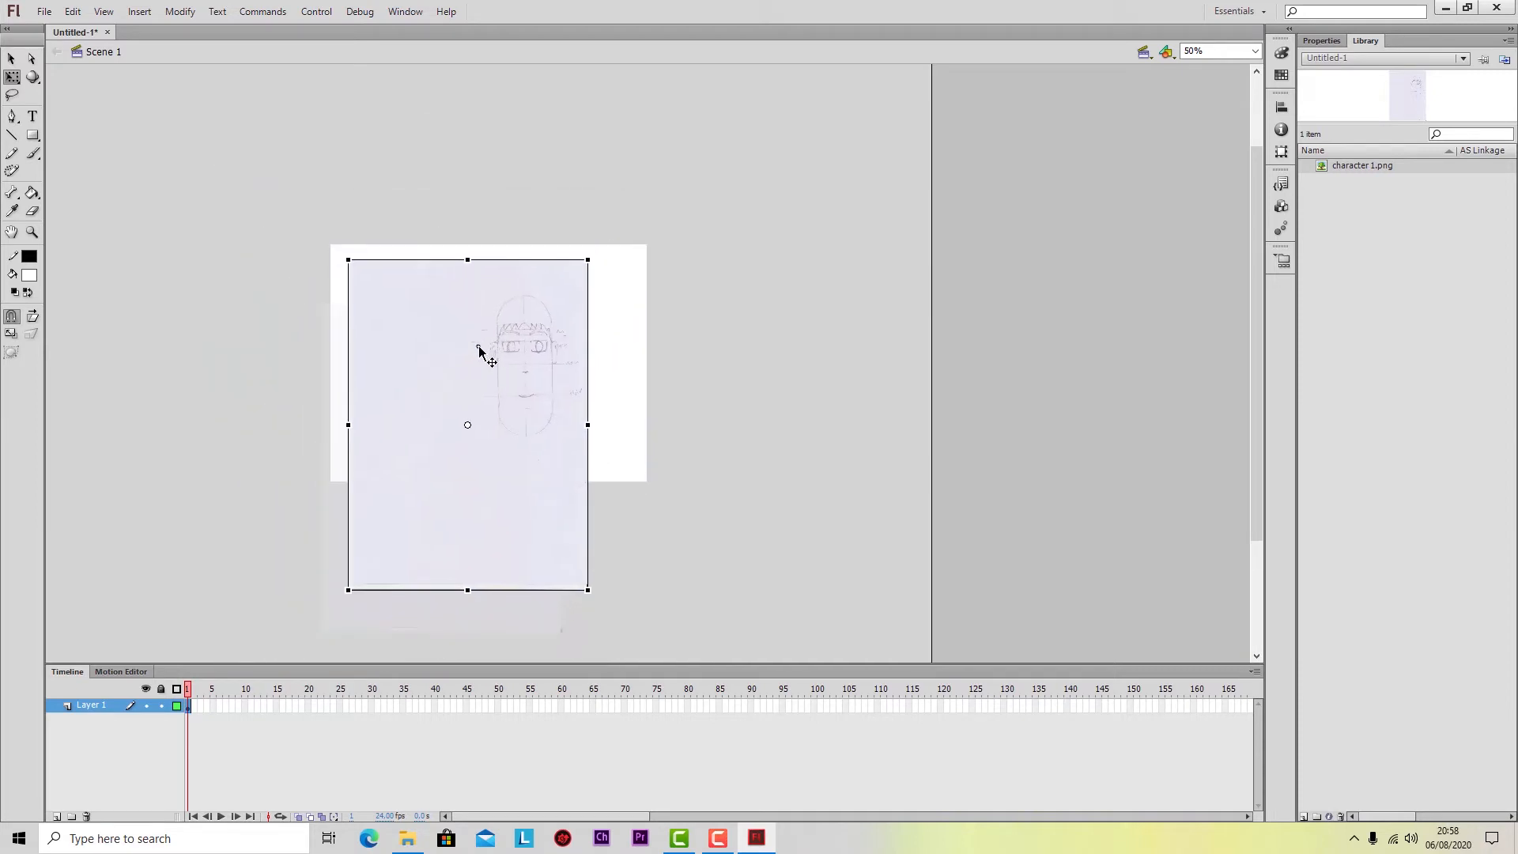
click(608, 407)
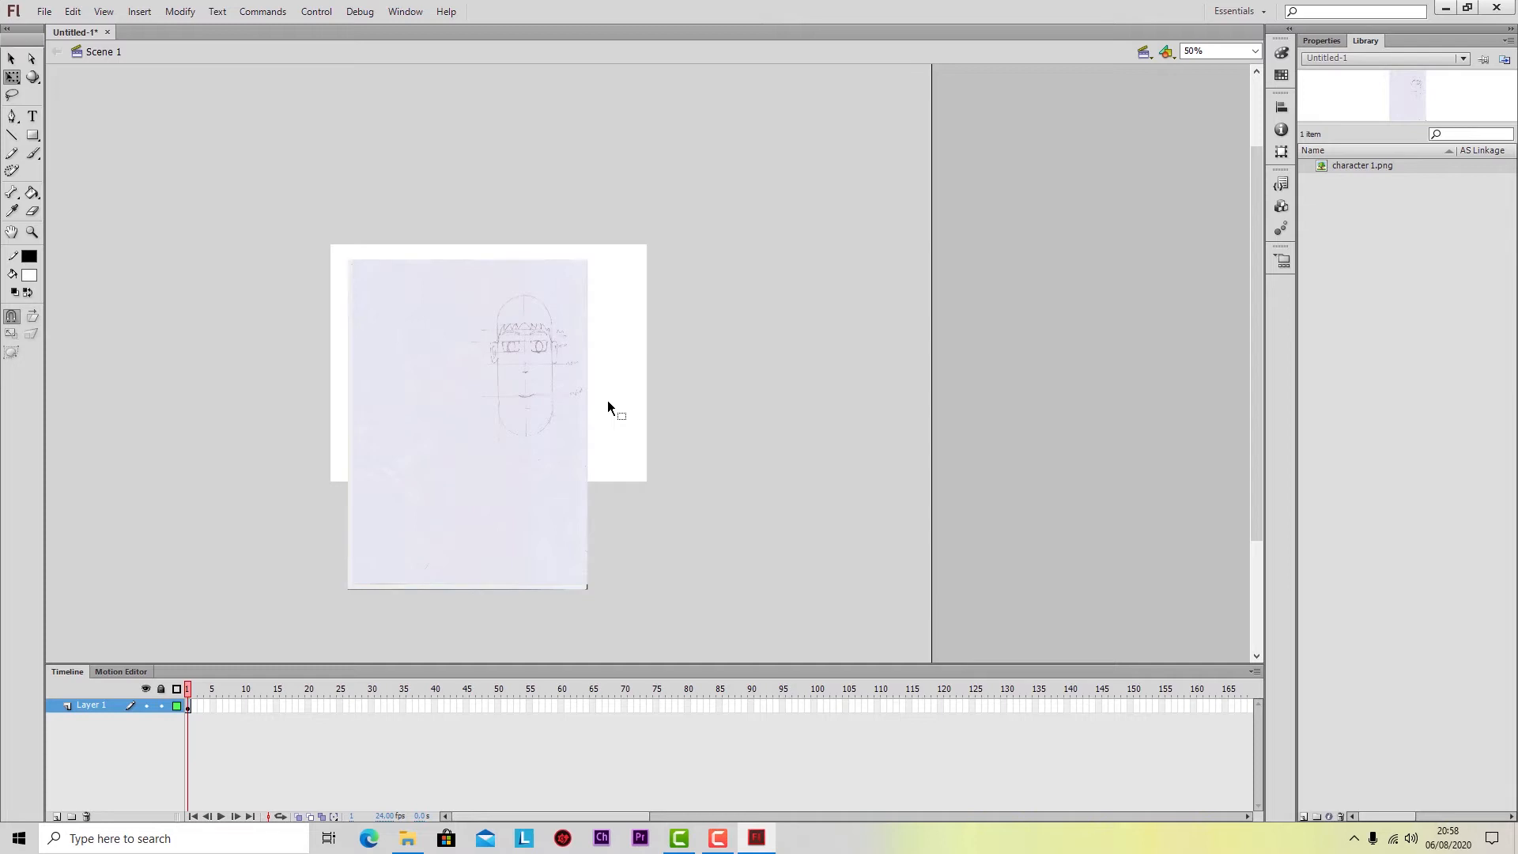
key(ctrl+1)
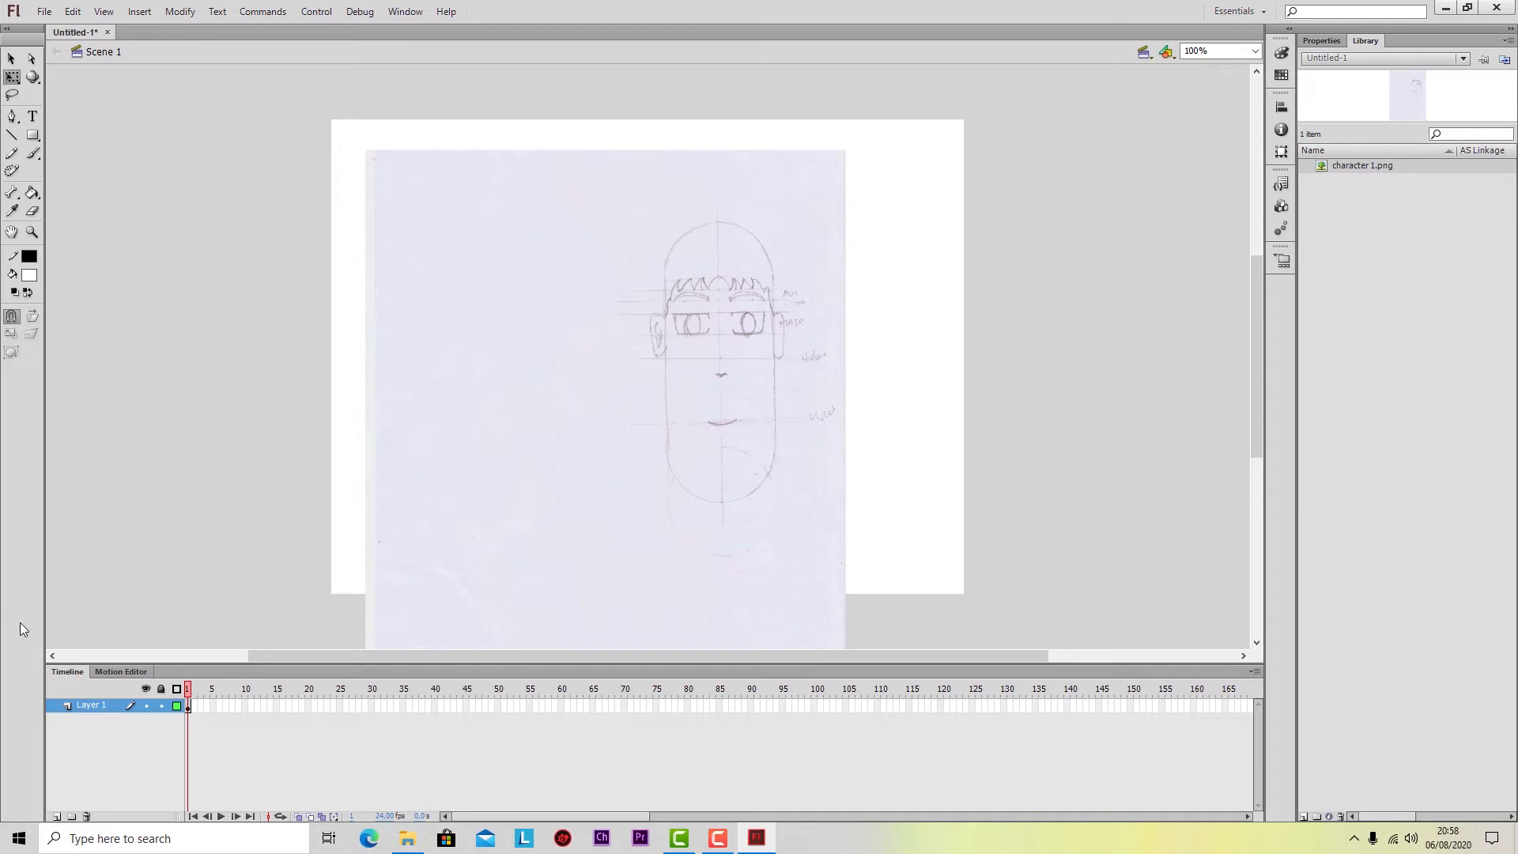
Rename Layer 1 to "background" and lock it so the sketch cannot be moved.
double_click(91, 704)
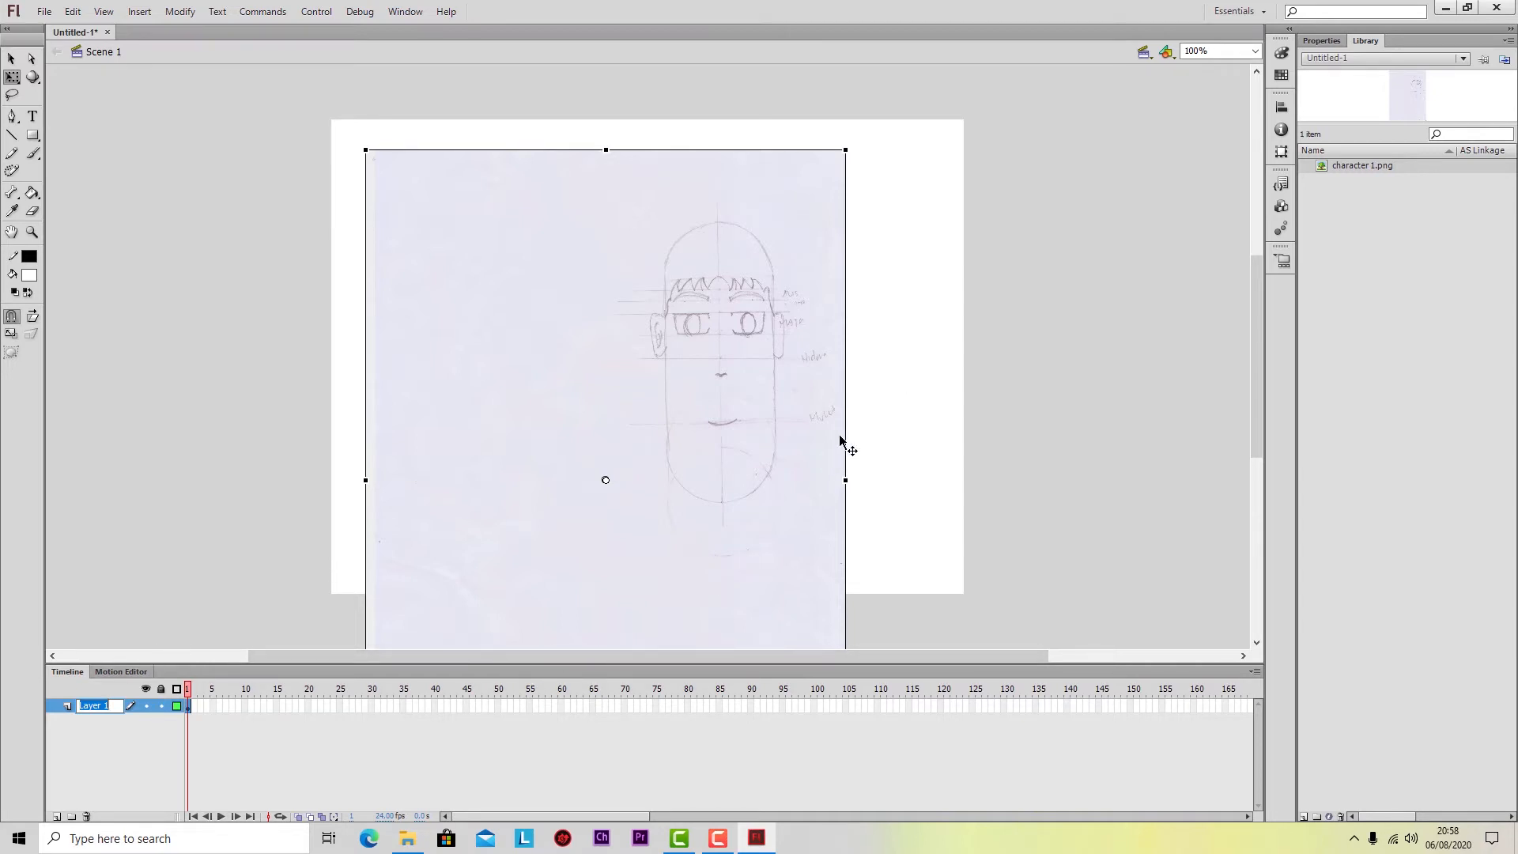
text(bac)
text(kground)
key(Return)
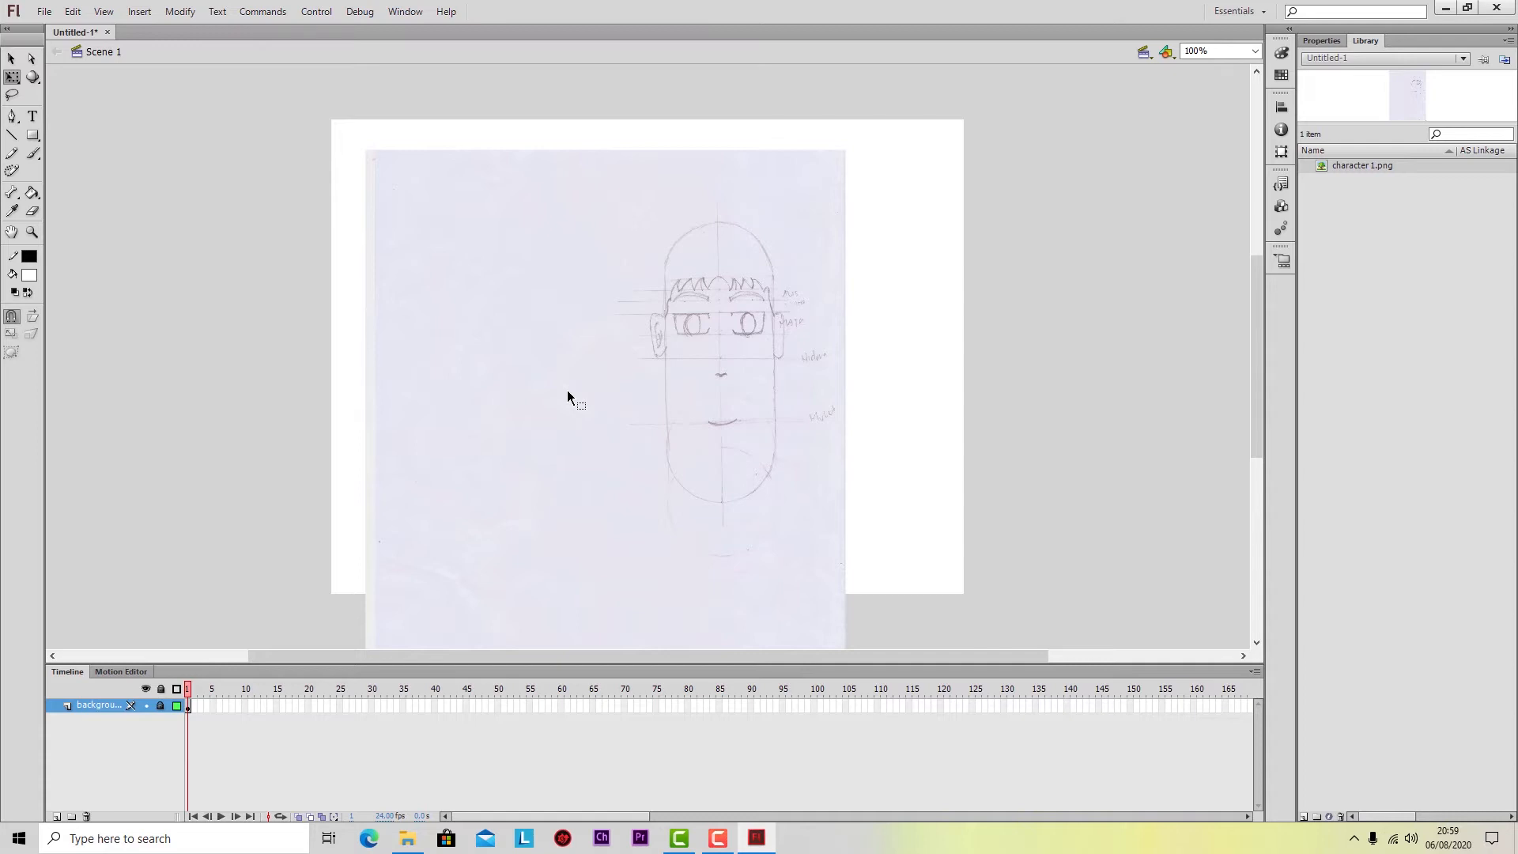
drag(652, 365, 631, 79)
drag(596, 411, 414, 354)
Add a new layer above the background layer and name it "wajah".
click(57, 816)
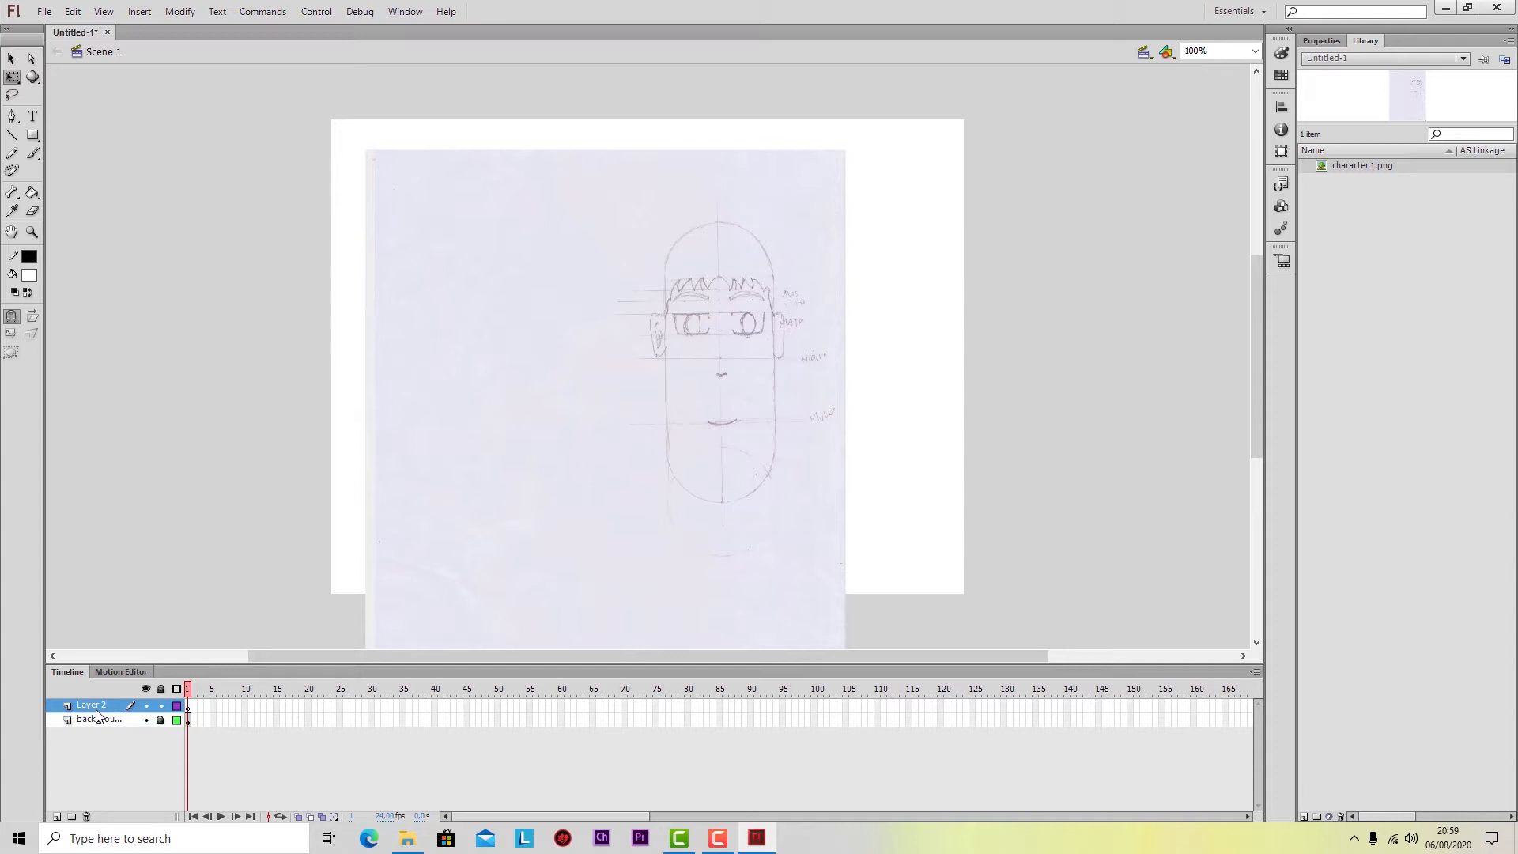
double_click(96, 710)
text(wajah)
key(Return)
Trace the head with the Pen tool as a closed six-point straight-line outline through the temples, jaw corners, chin and crown.
click(14, 120)
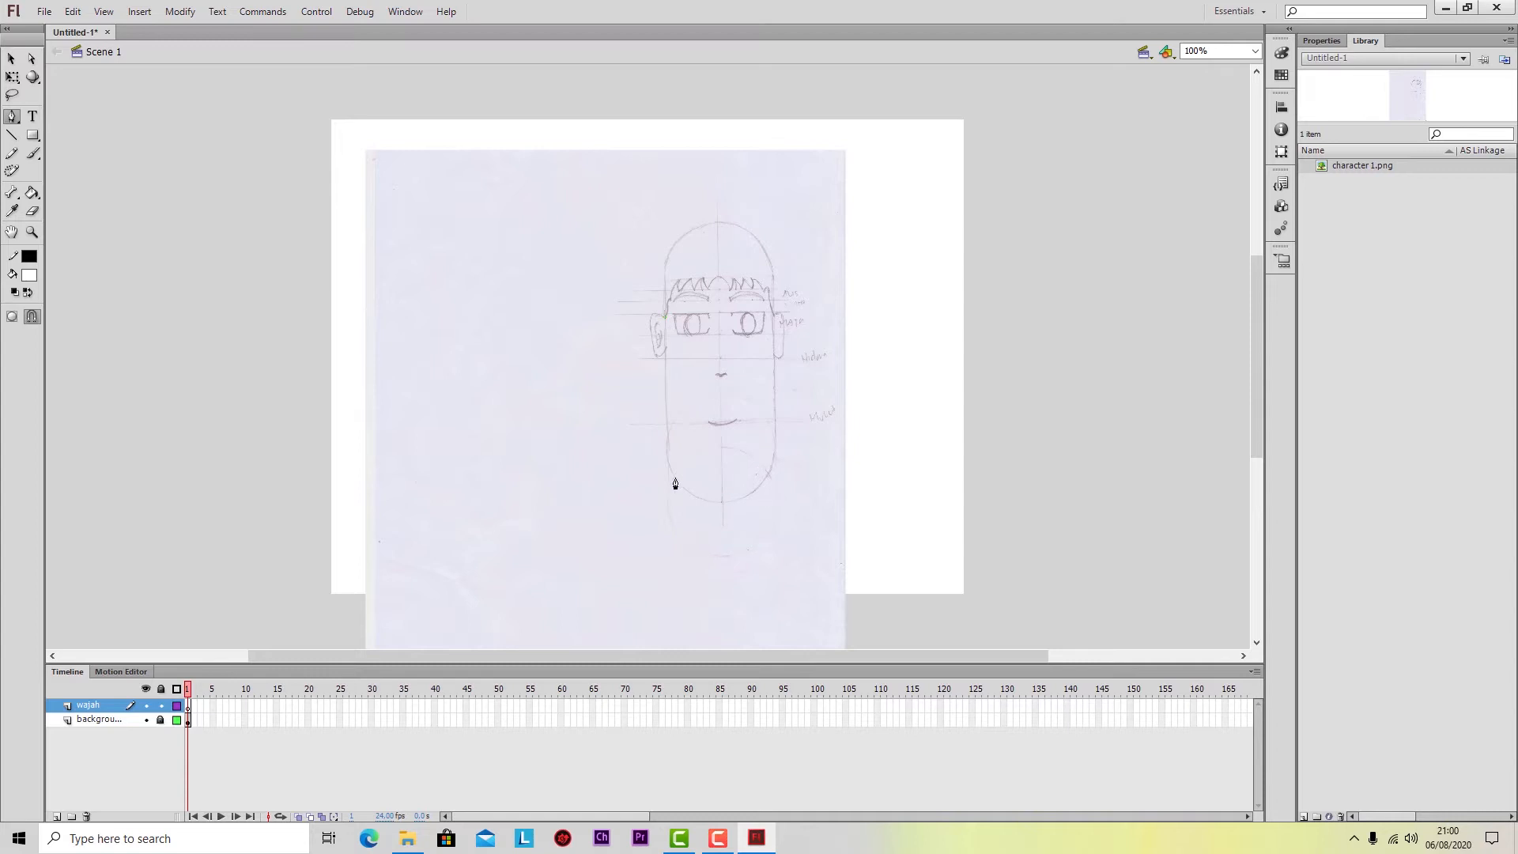
click(667, 437)
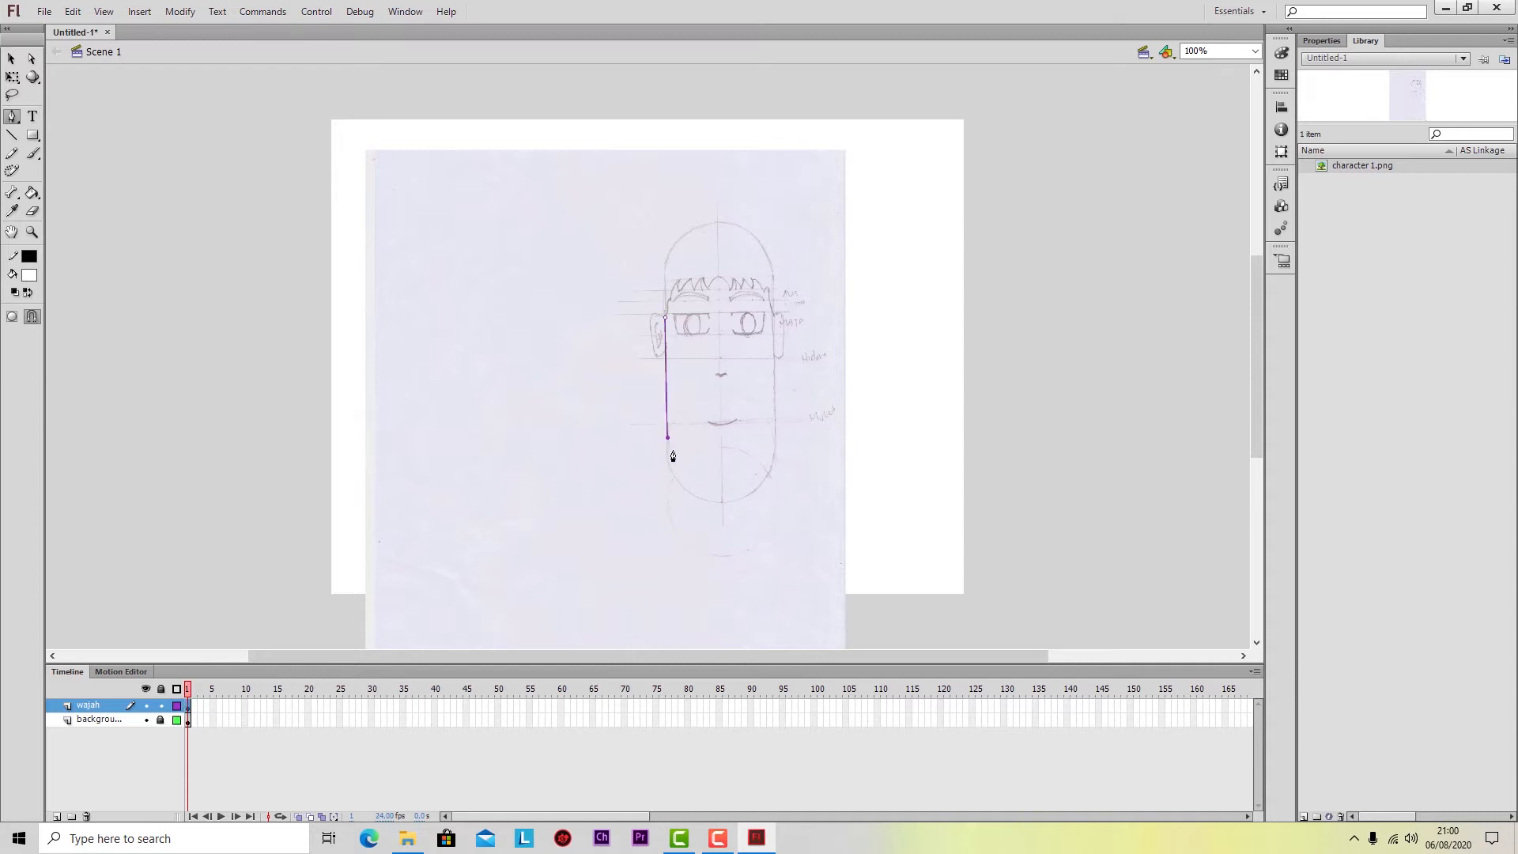
click(722, 500)
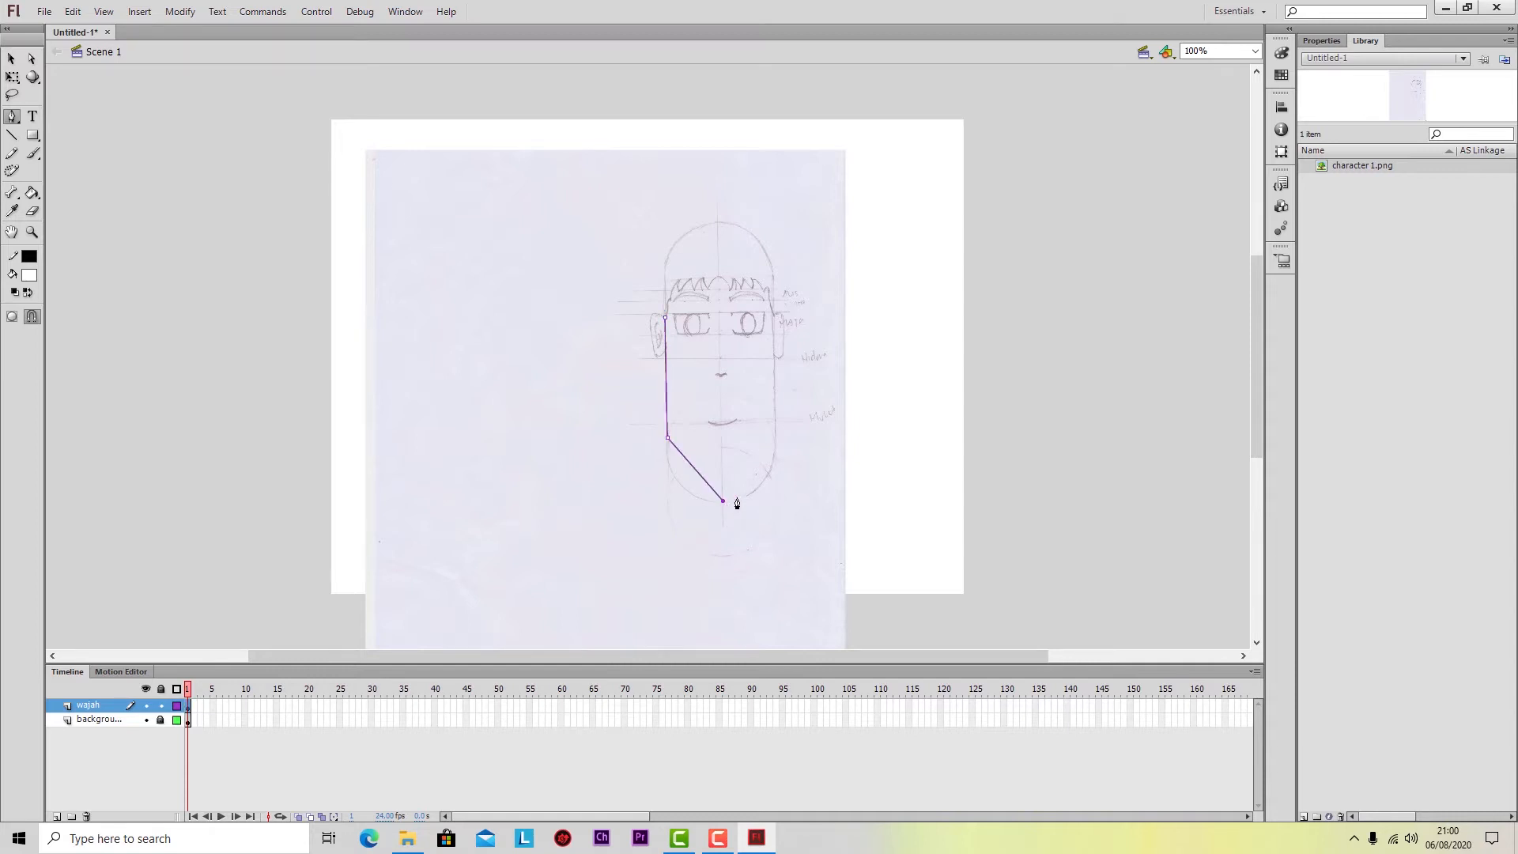
click(772, 432)
click(773, 304)
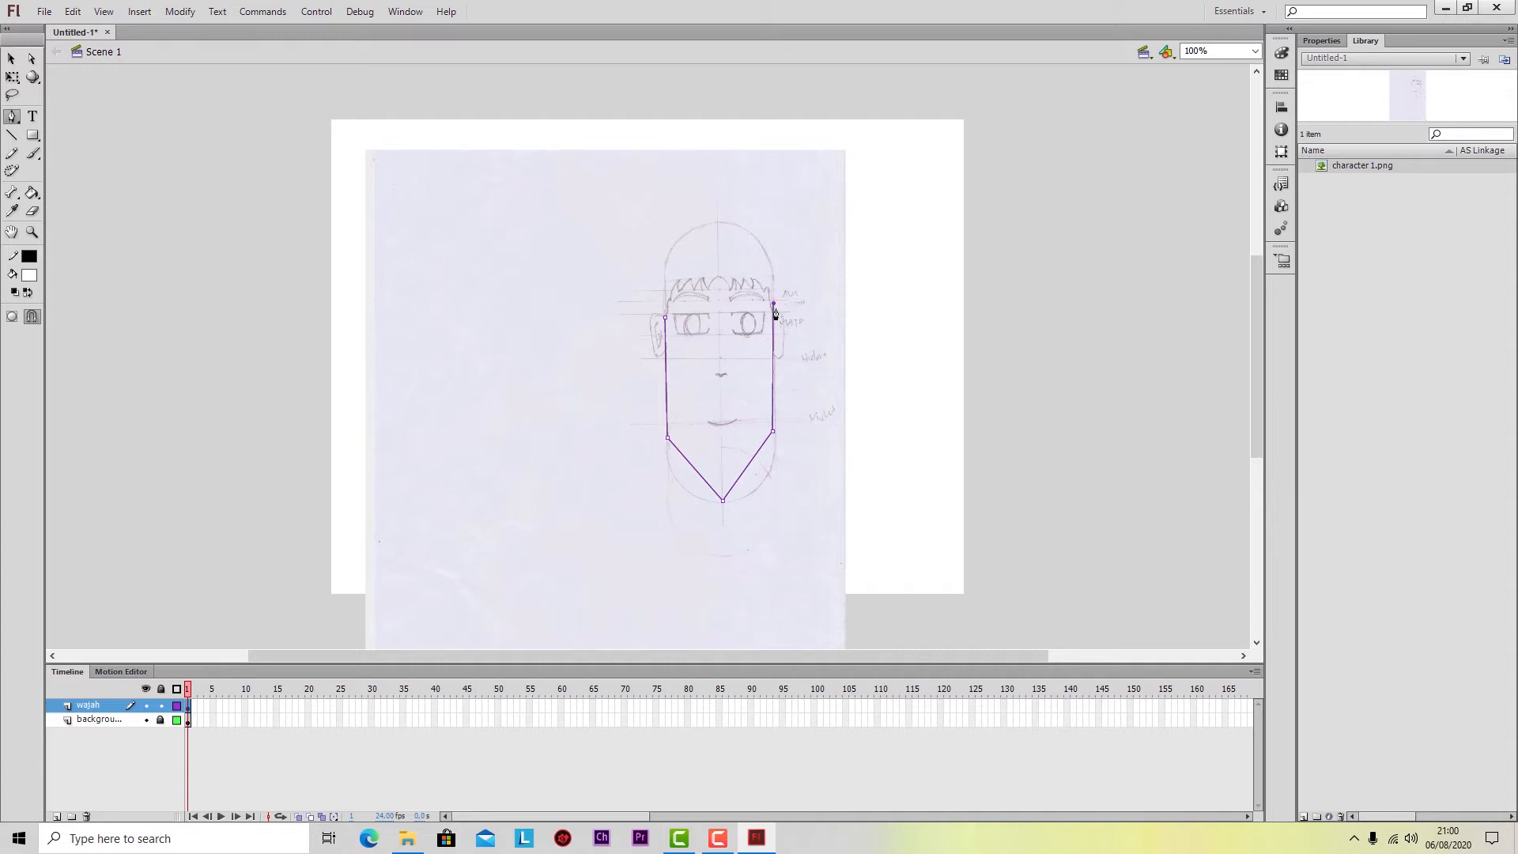
click(719, 225)
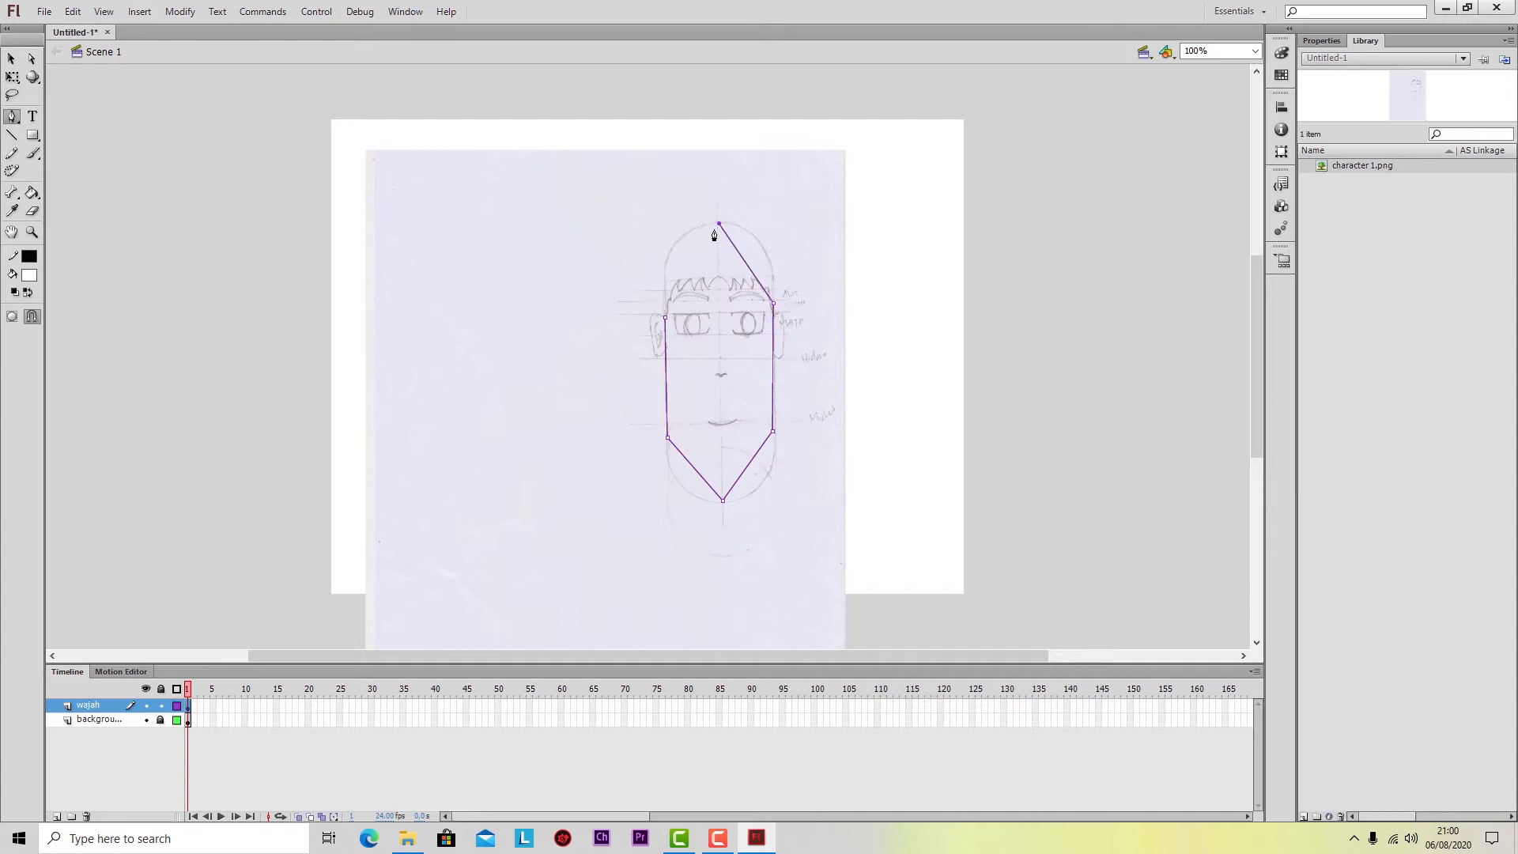
click(665, 320)
Convert the chin anchor point to a smooth one and shape its handles so the jaw curve follows the sketch.
click(15, 119)
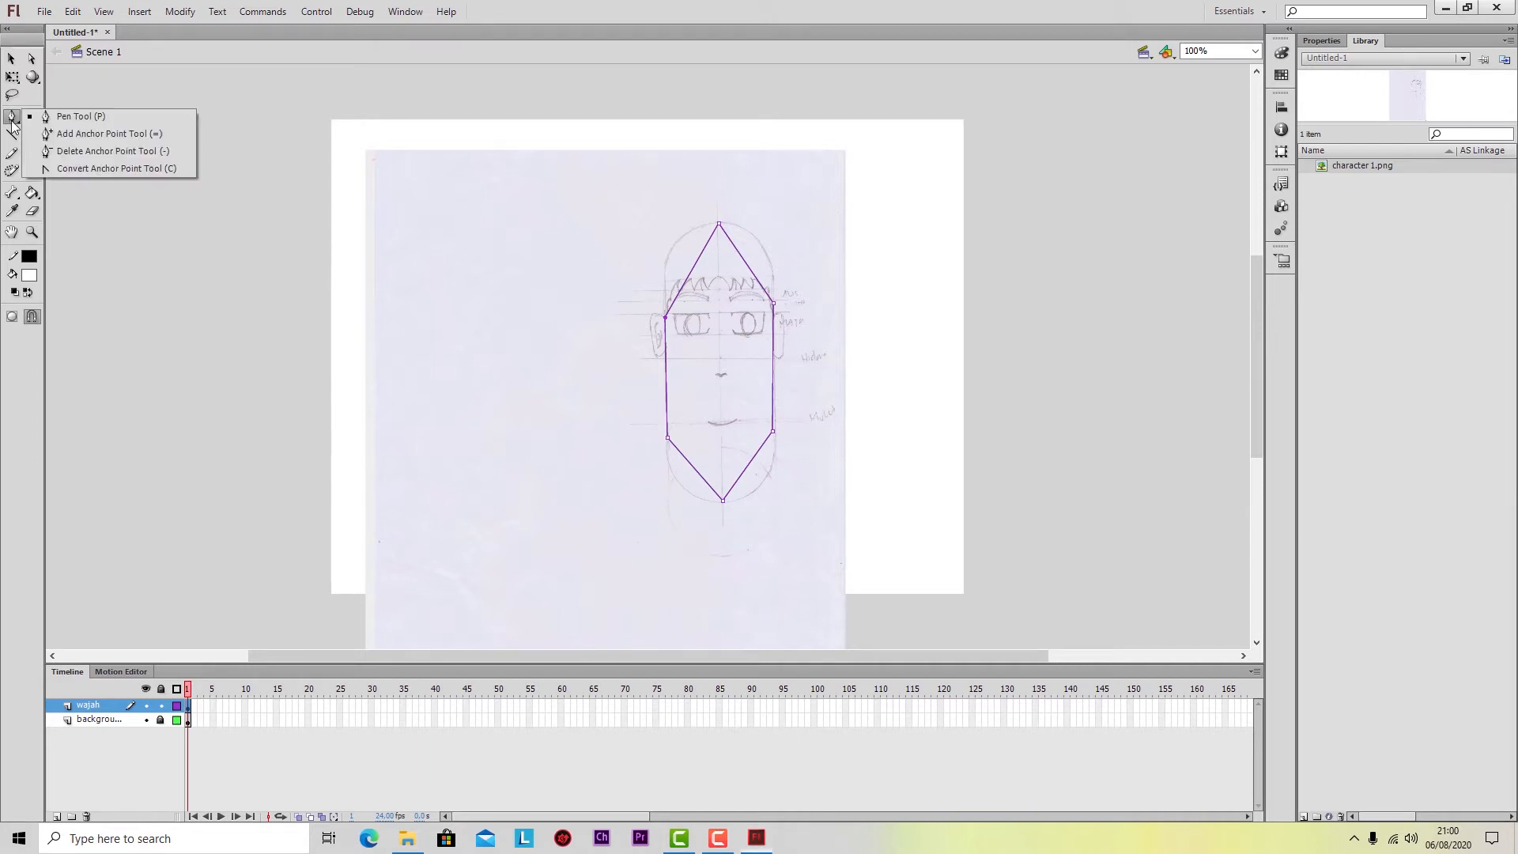
click(66, 169)
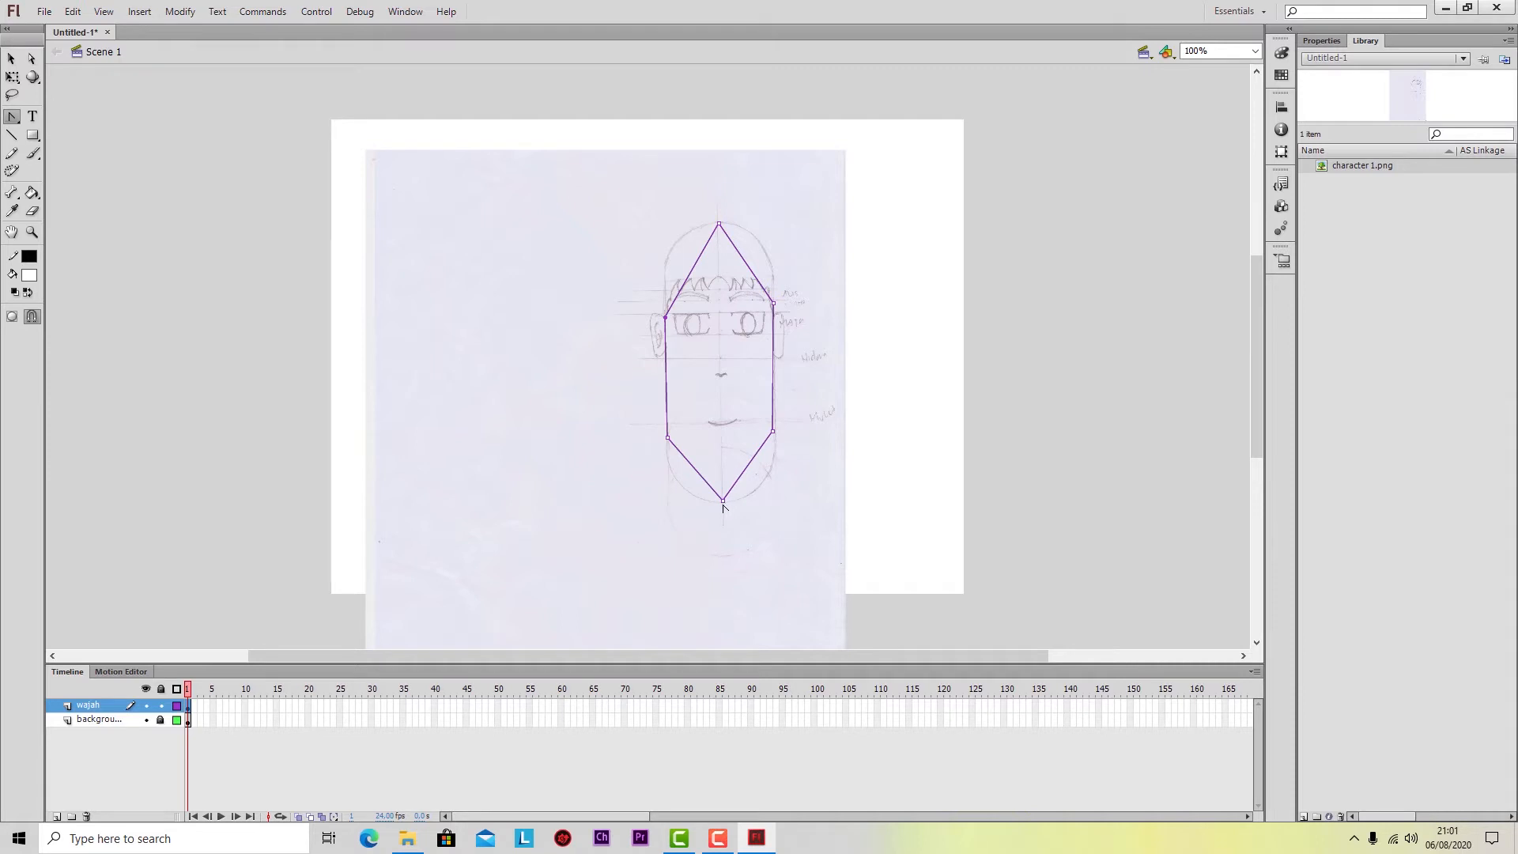
drag(722, 502, 754, 503)
drag(755, 506, 756, 501)
drag(756, 498, 757, 497)
drag(756, 498, 786, 500)
drag(786, 500, 669, 505)
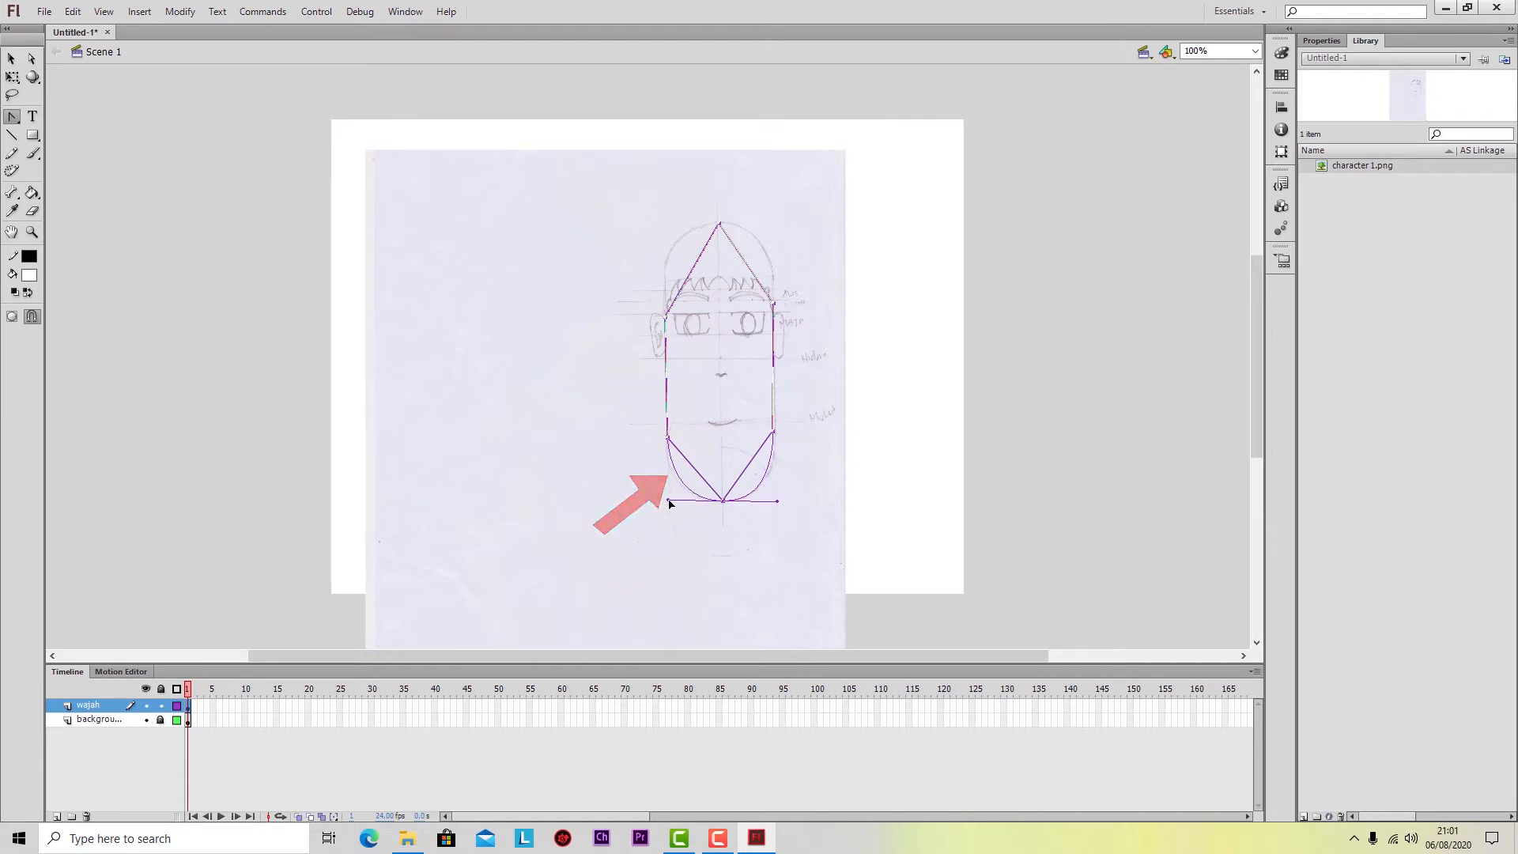
drag(670, 504, 671, 506)
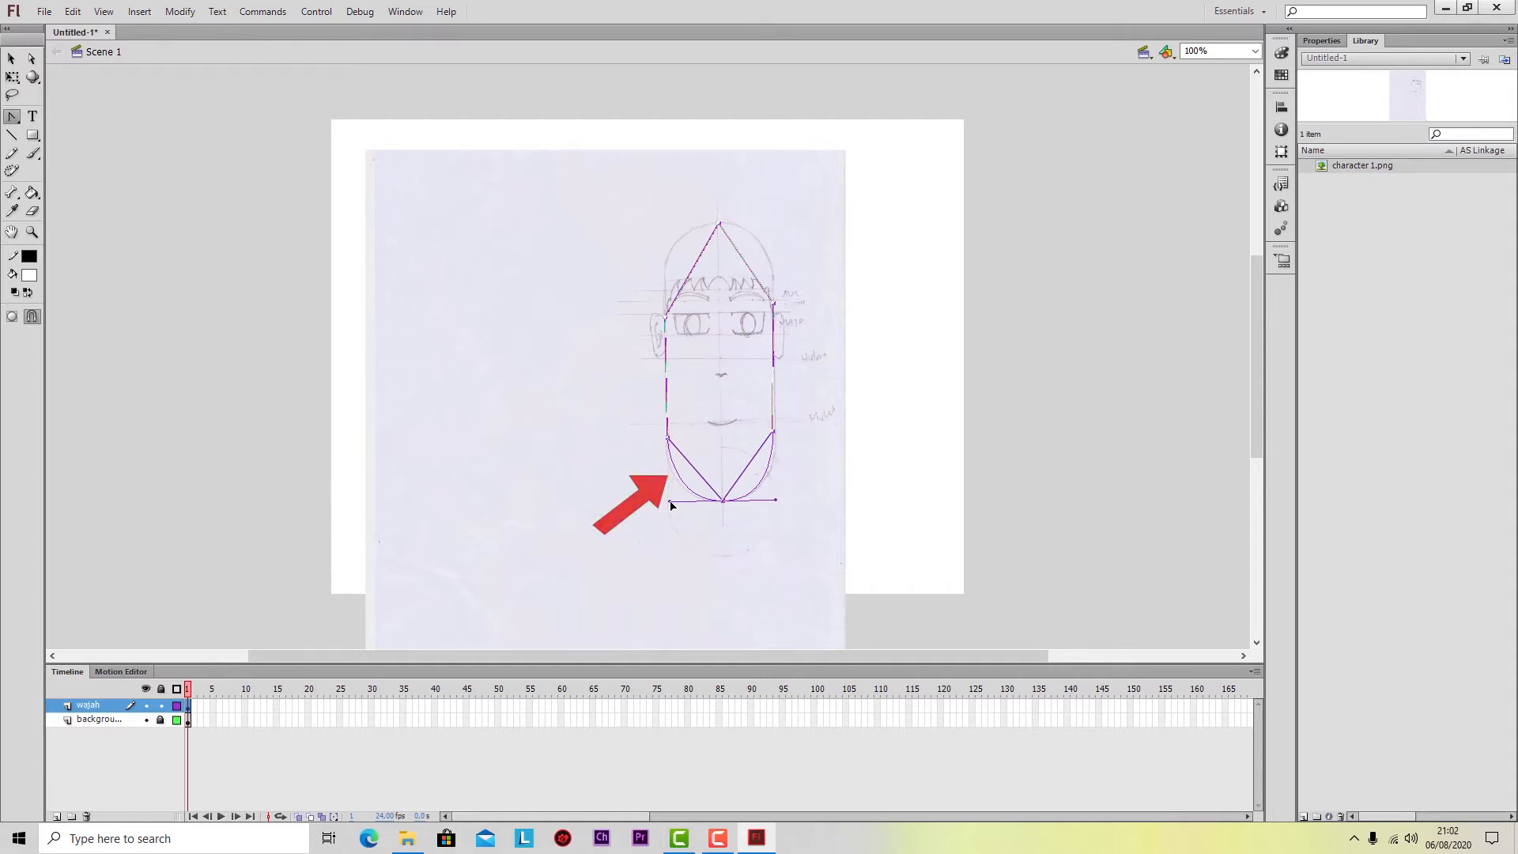
drag(671, 506, 664, 509)
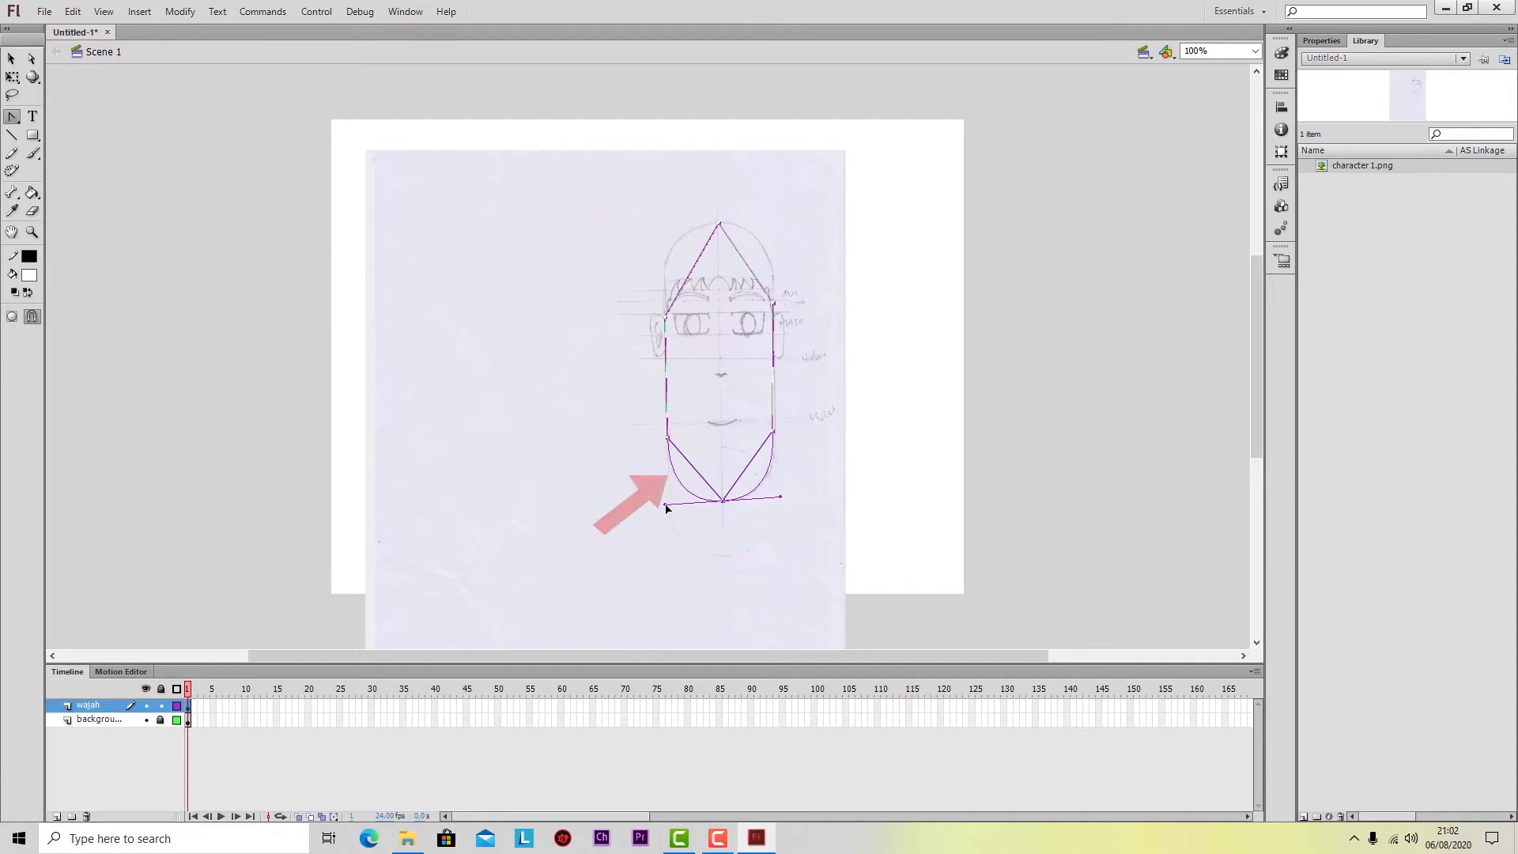
drag(665, 509, 668, 507)
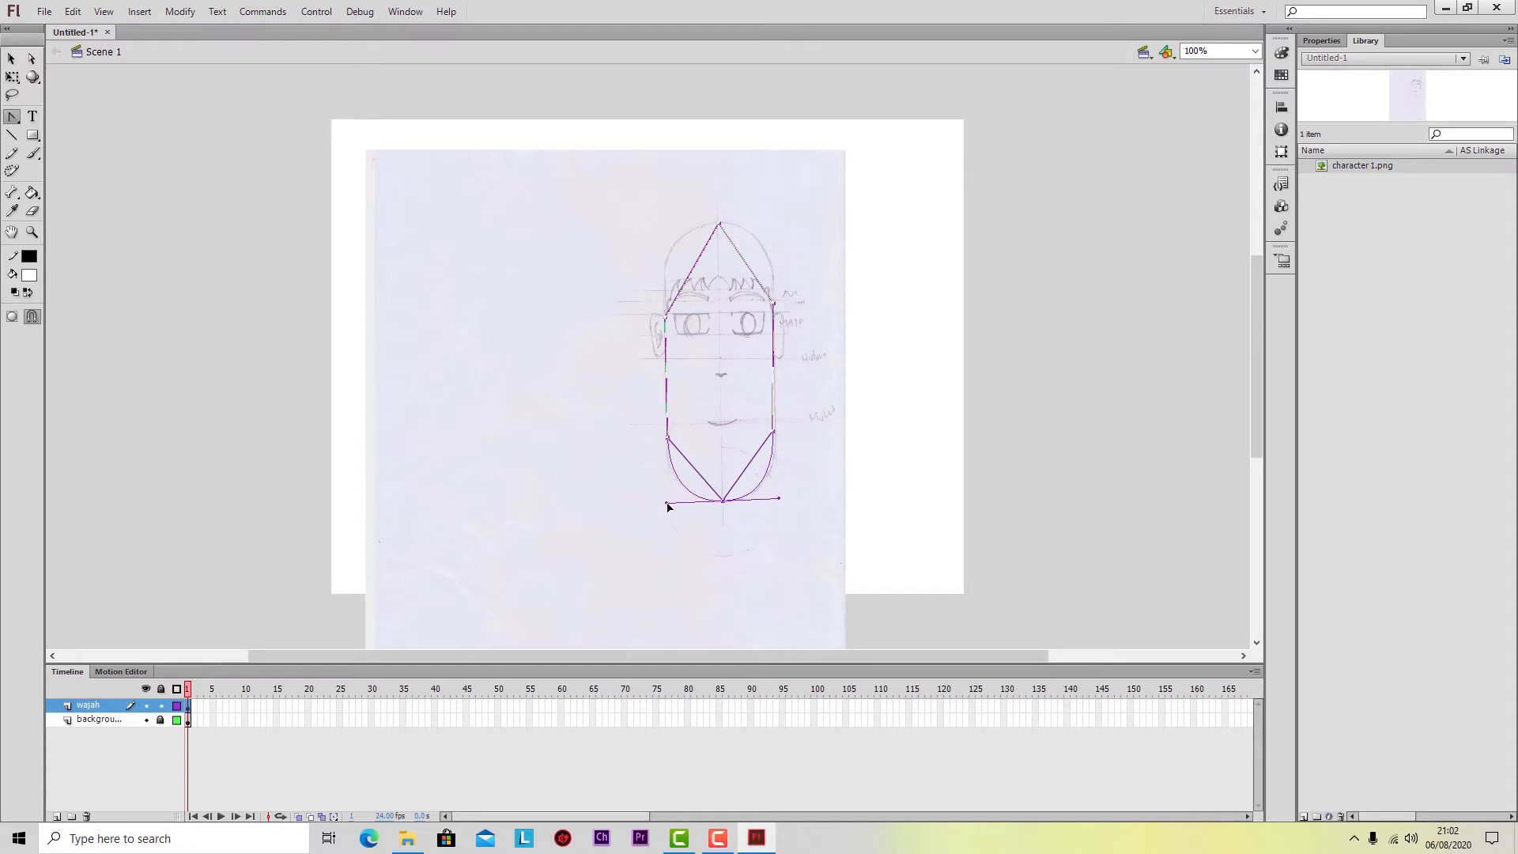
drag(658, 509, 666, 504)
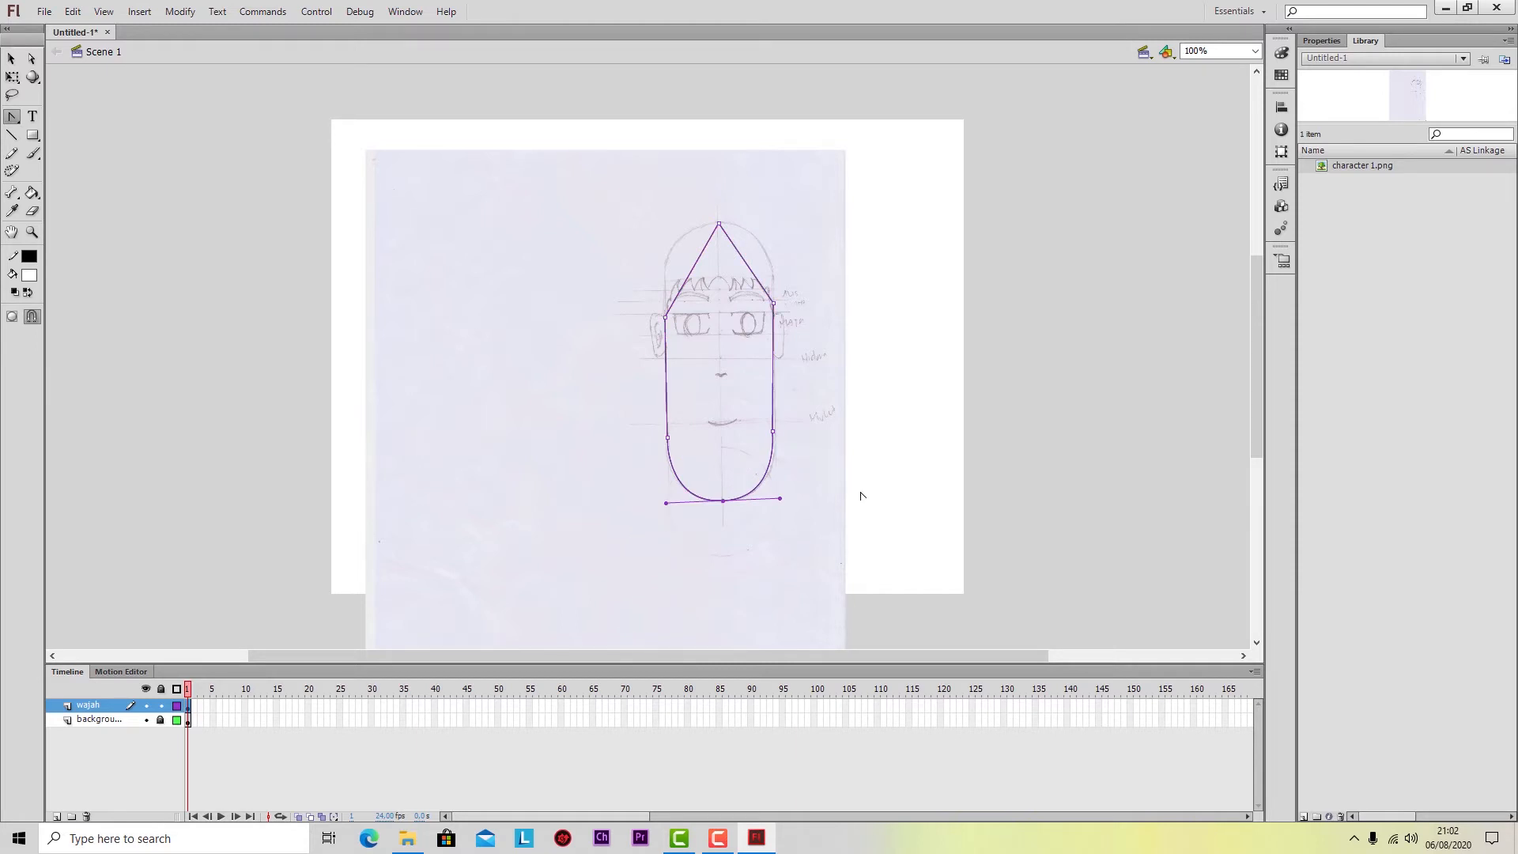
Move the outline's right jaw anchor point slightly outward with the Subselection tool to match the sketched cheek line.
key(a)
click(773, 433)
drag(773, 433, 773, 433)
click(796, 473)
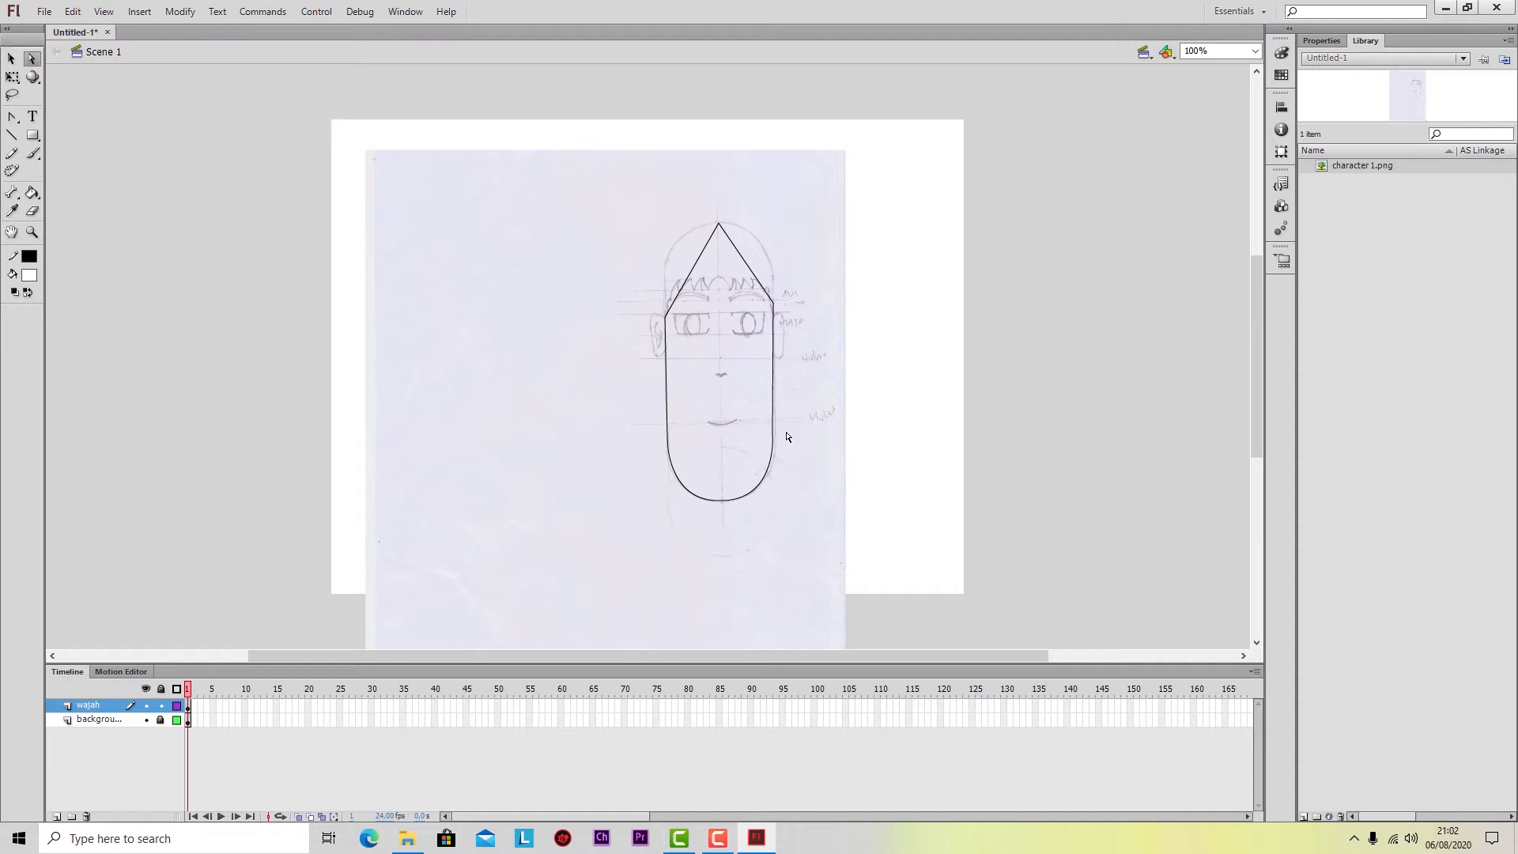
key(ctrl+equal)
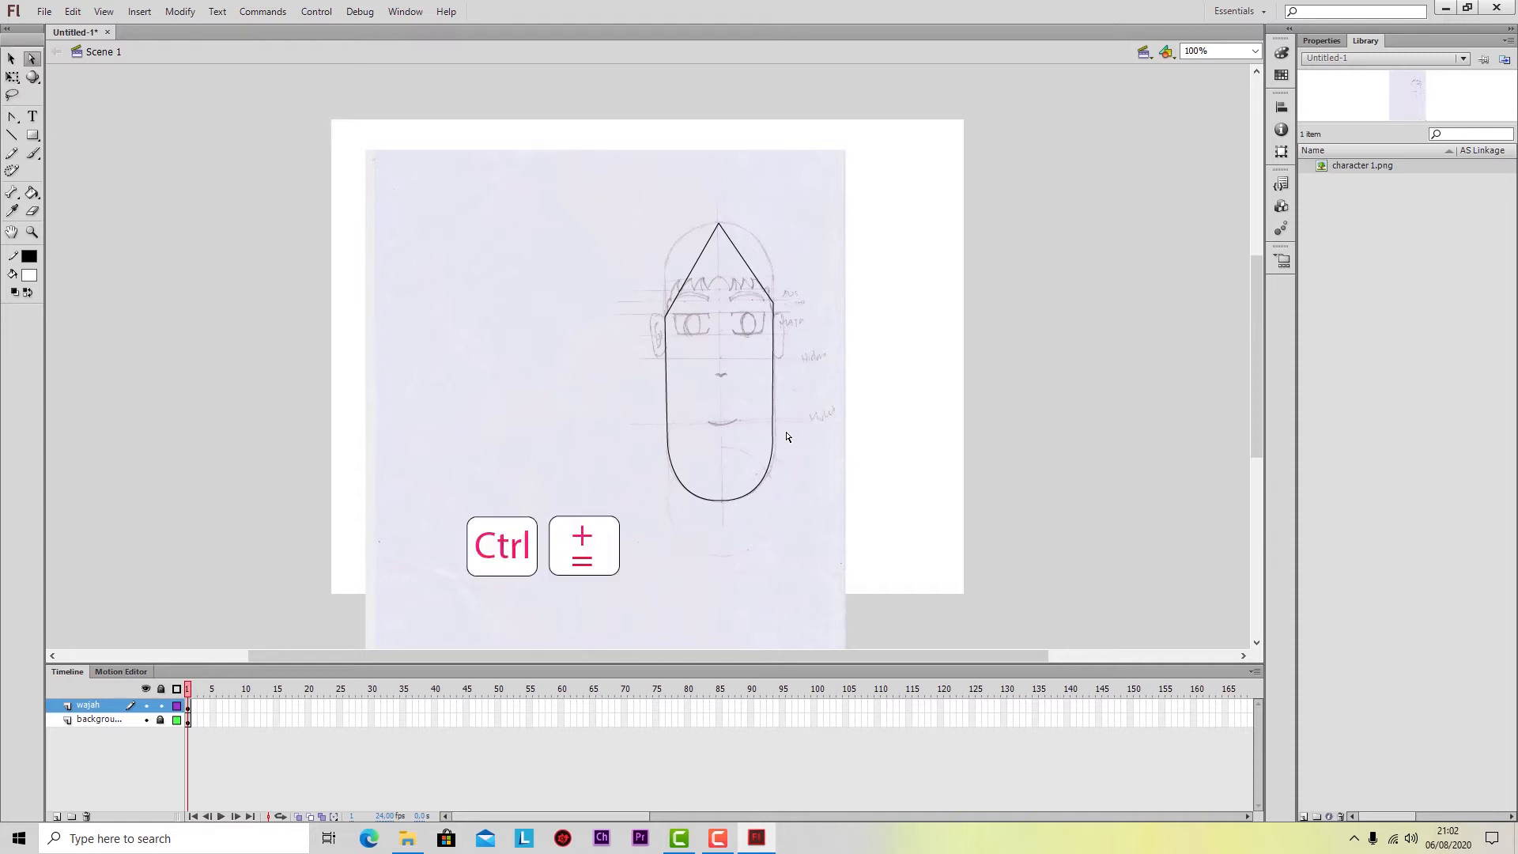
key(ctrl+equal)
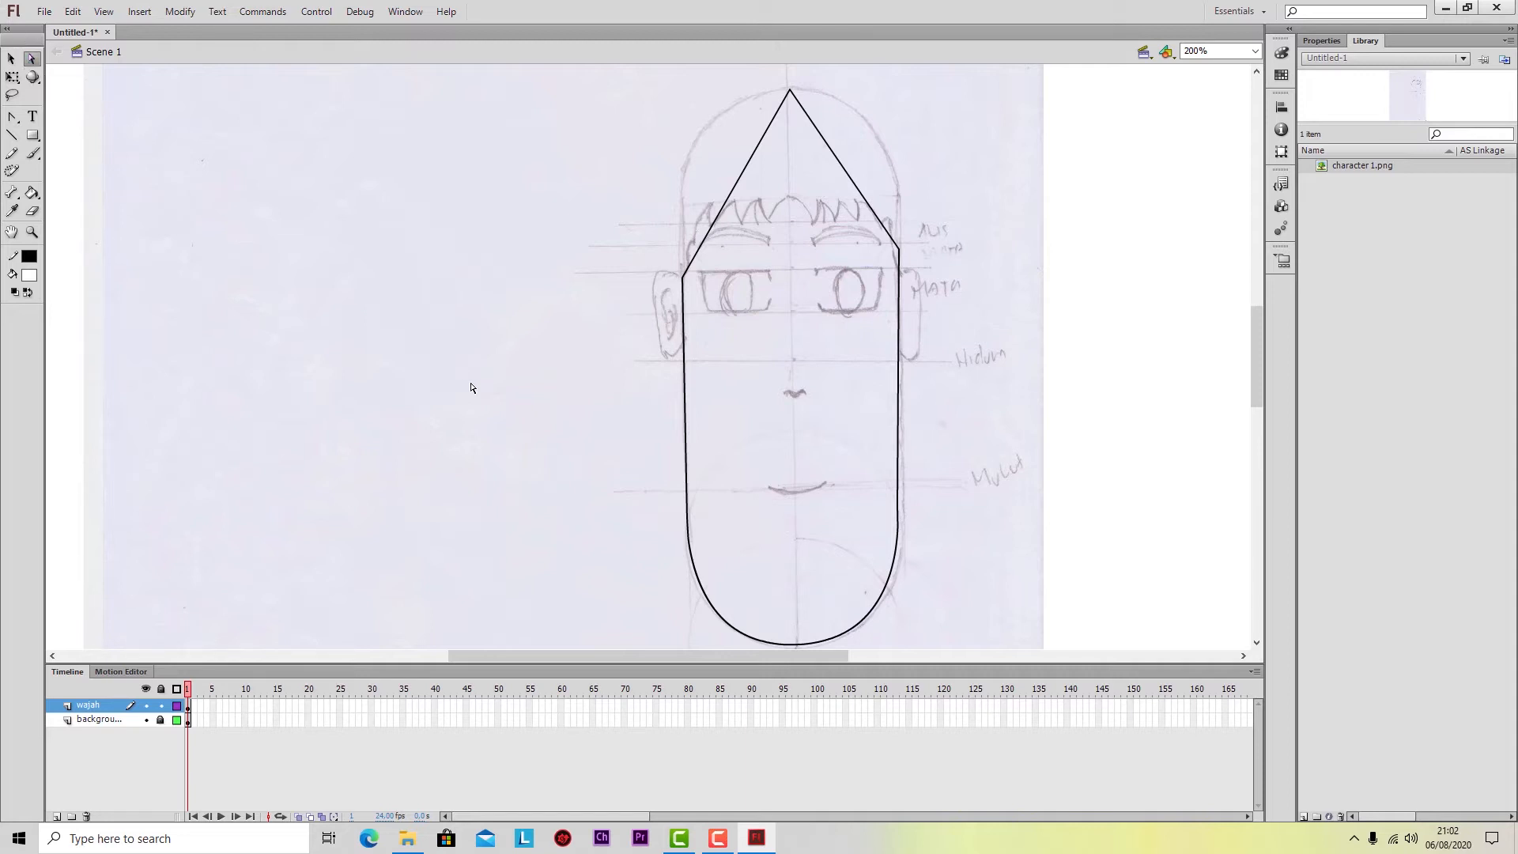
click(901, 508)
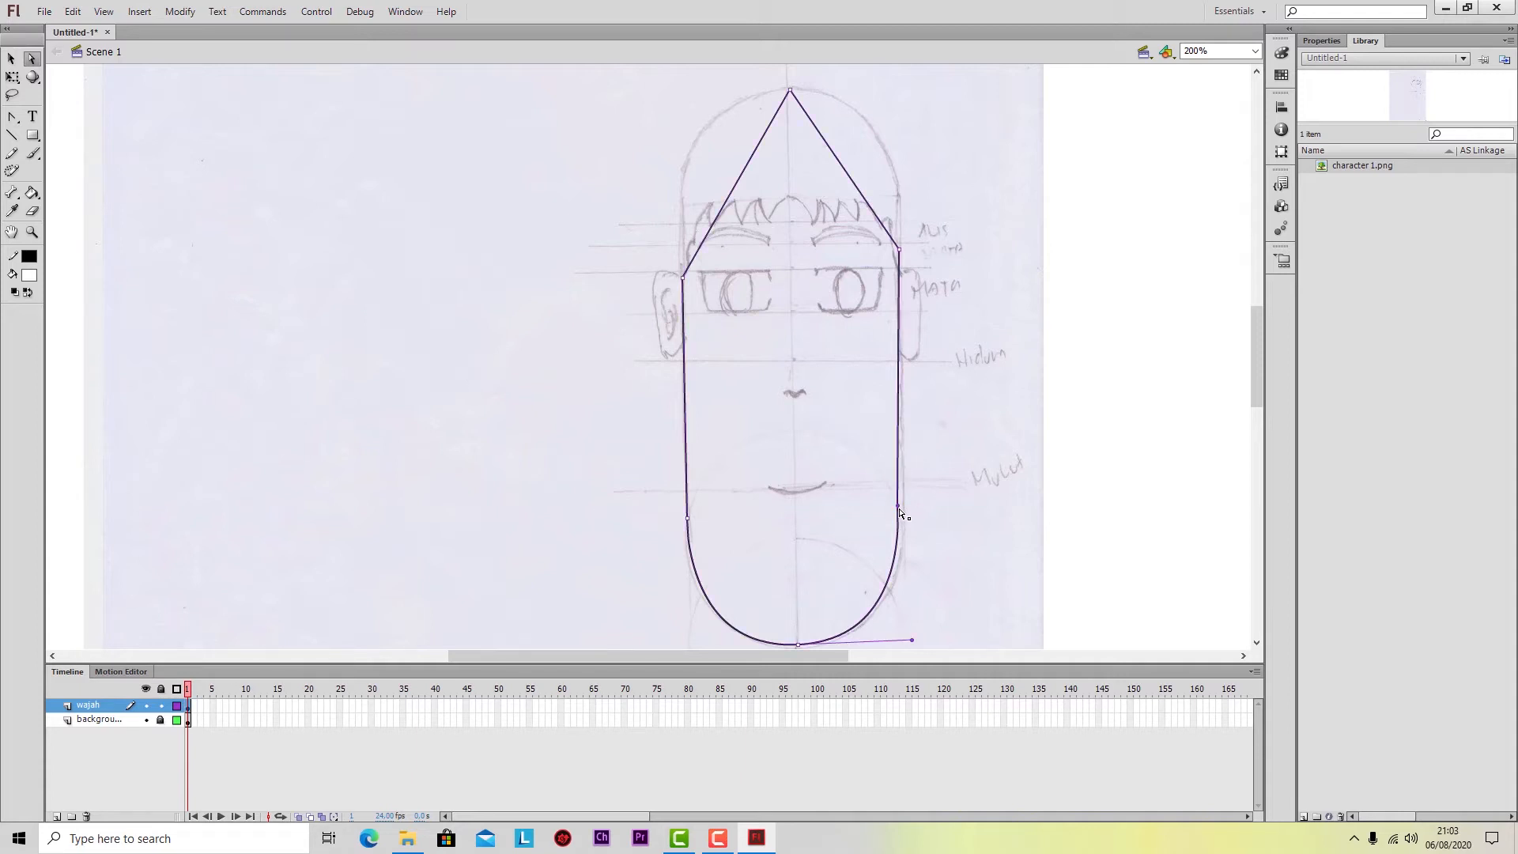
drag(898, 507, 906, 514)
drag(905, 516, 914, 512)
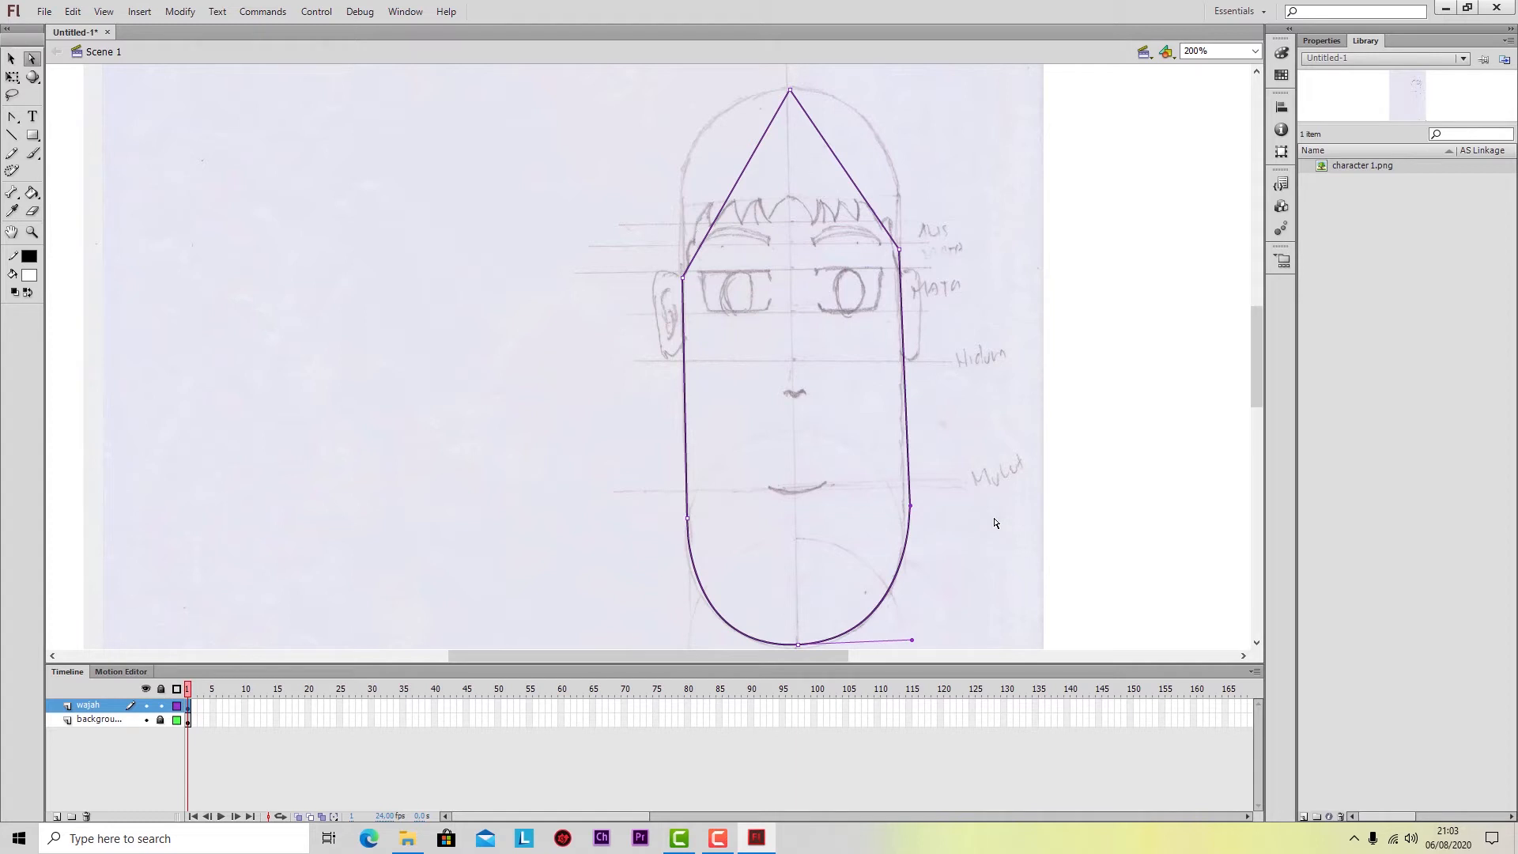
Undo the last move of the head outline's right jaw anchor point and nudge it slightly inward onto the sketched cheek line.
key(ctrl+z)
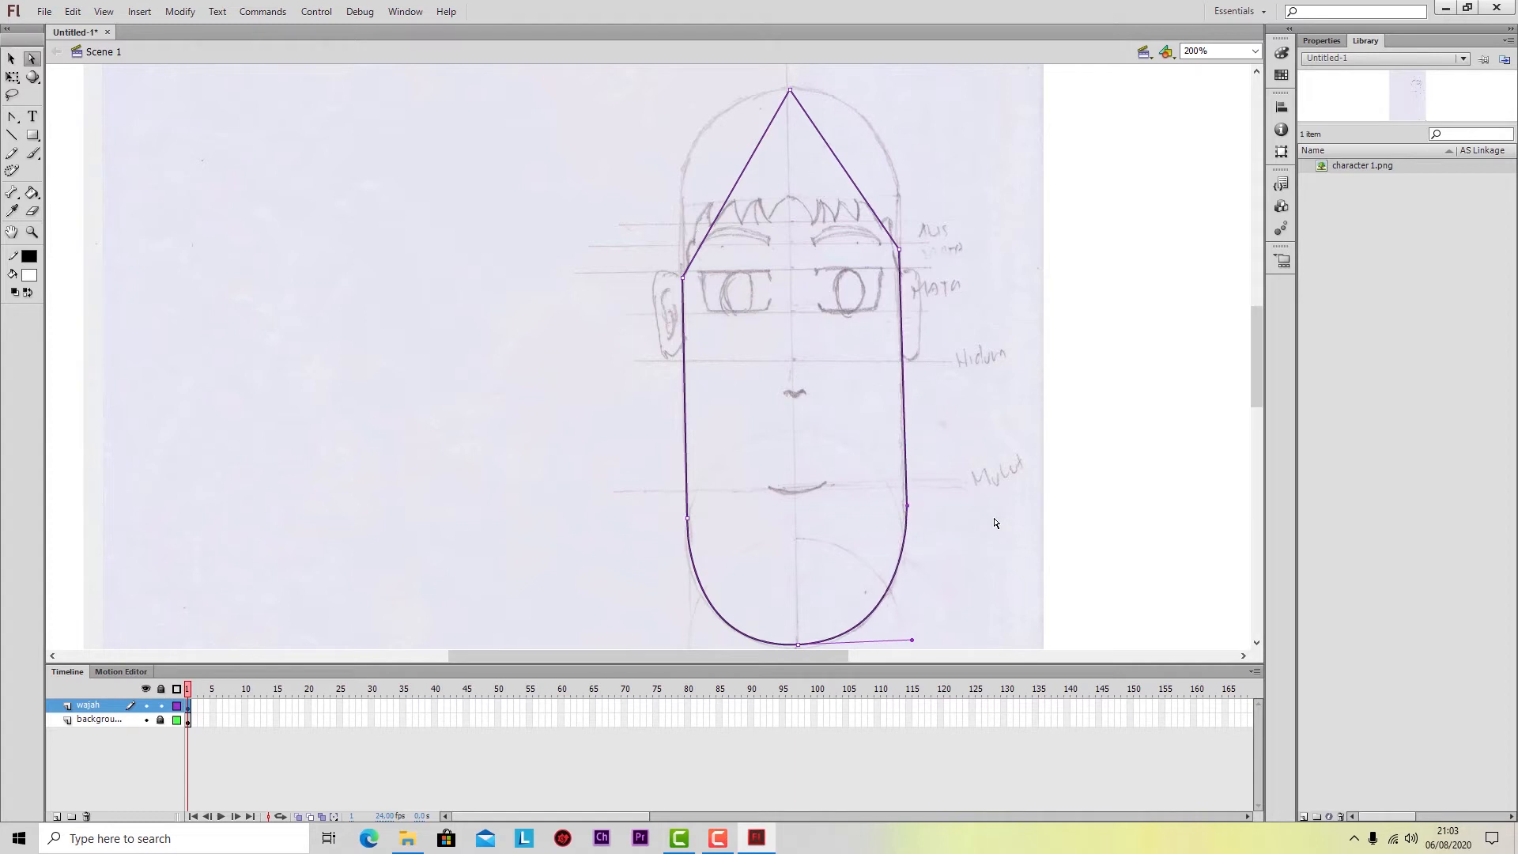
key(Left)
key(Left)
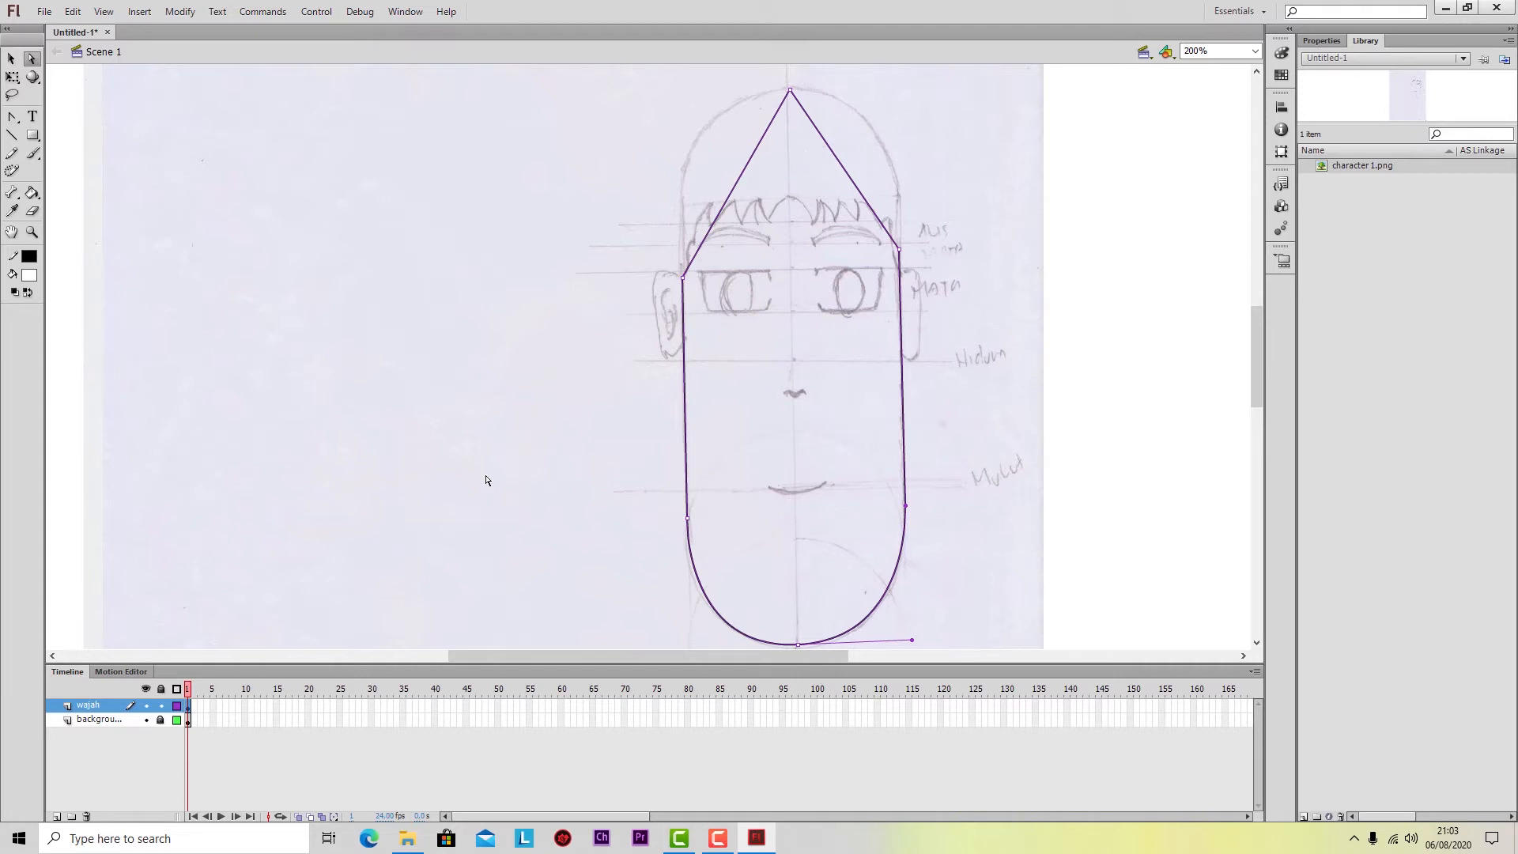
Raise the head outline's two temple anchor points along the sides of the sketch to where the crown curve begins.
click(684, 279)
drag(684, 279, 681, 195)
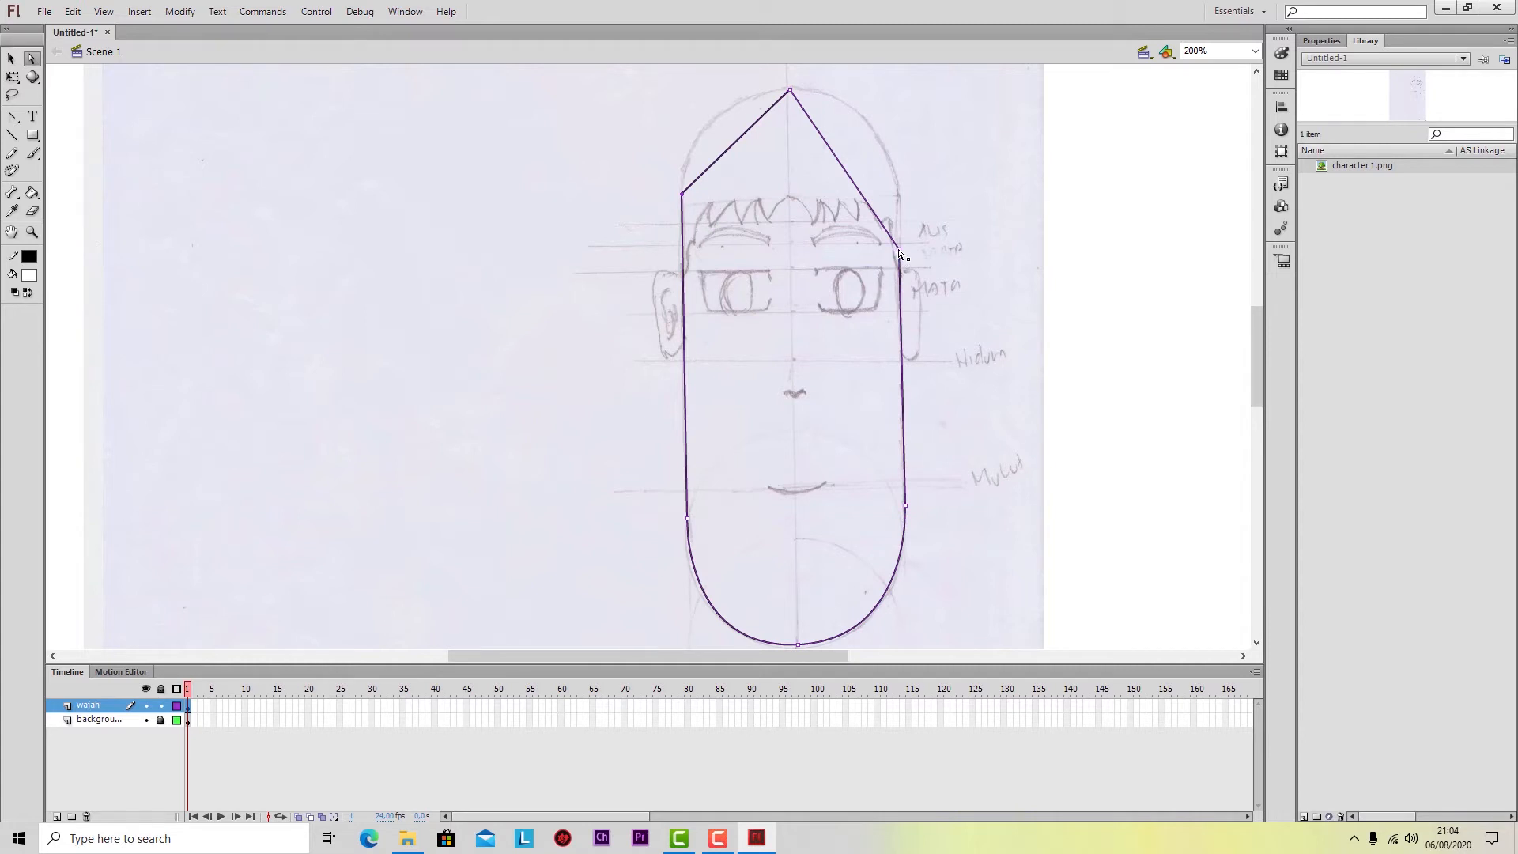
drag(901, 253, 895, 192)
drag(899, 189, 895, 186)
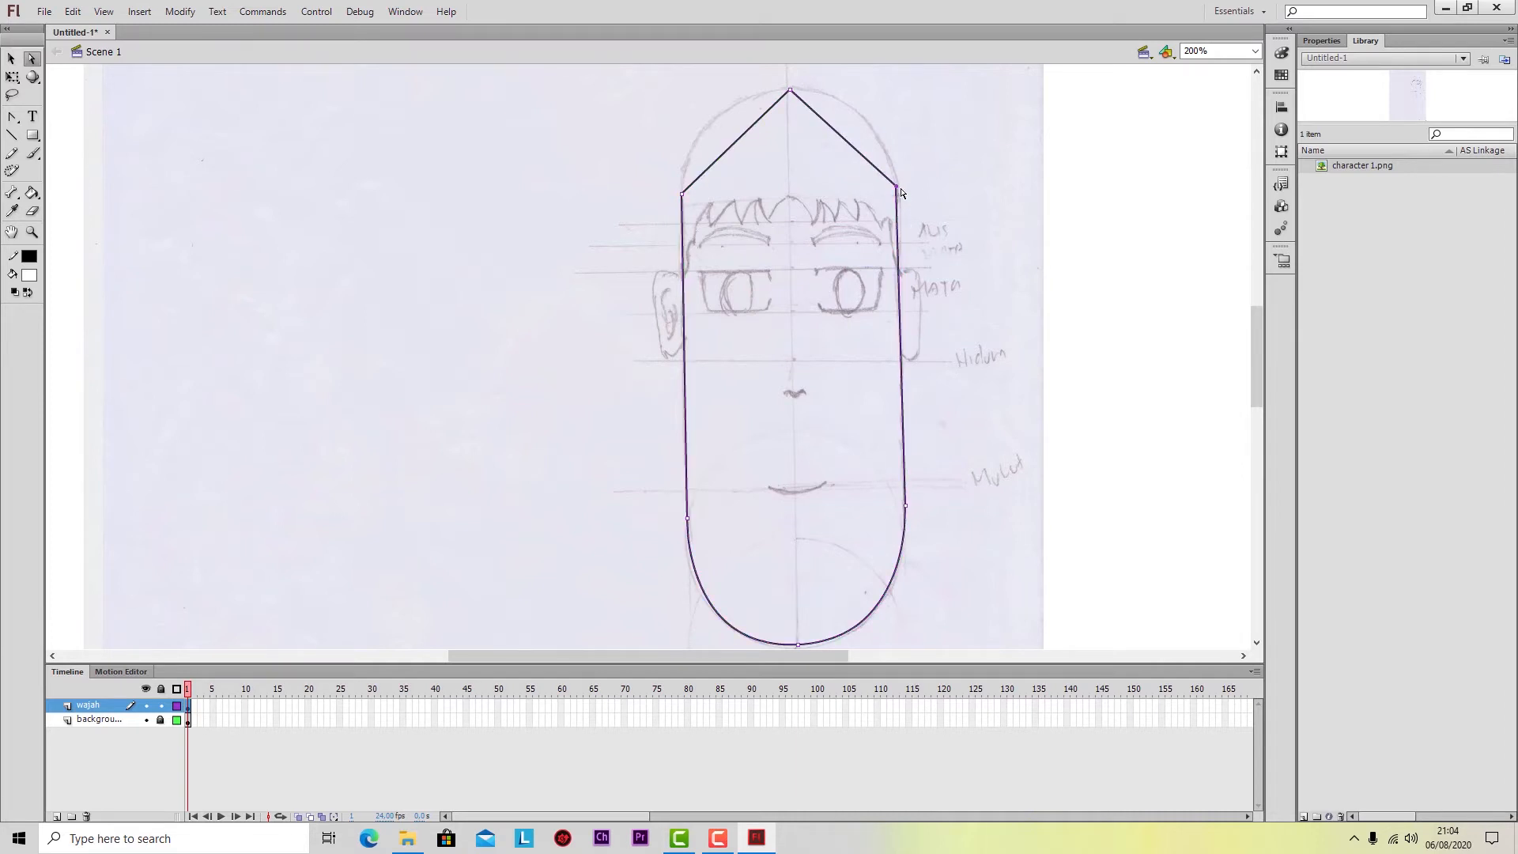
click(920, 233)
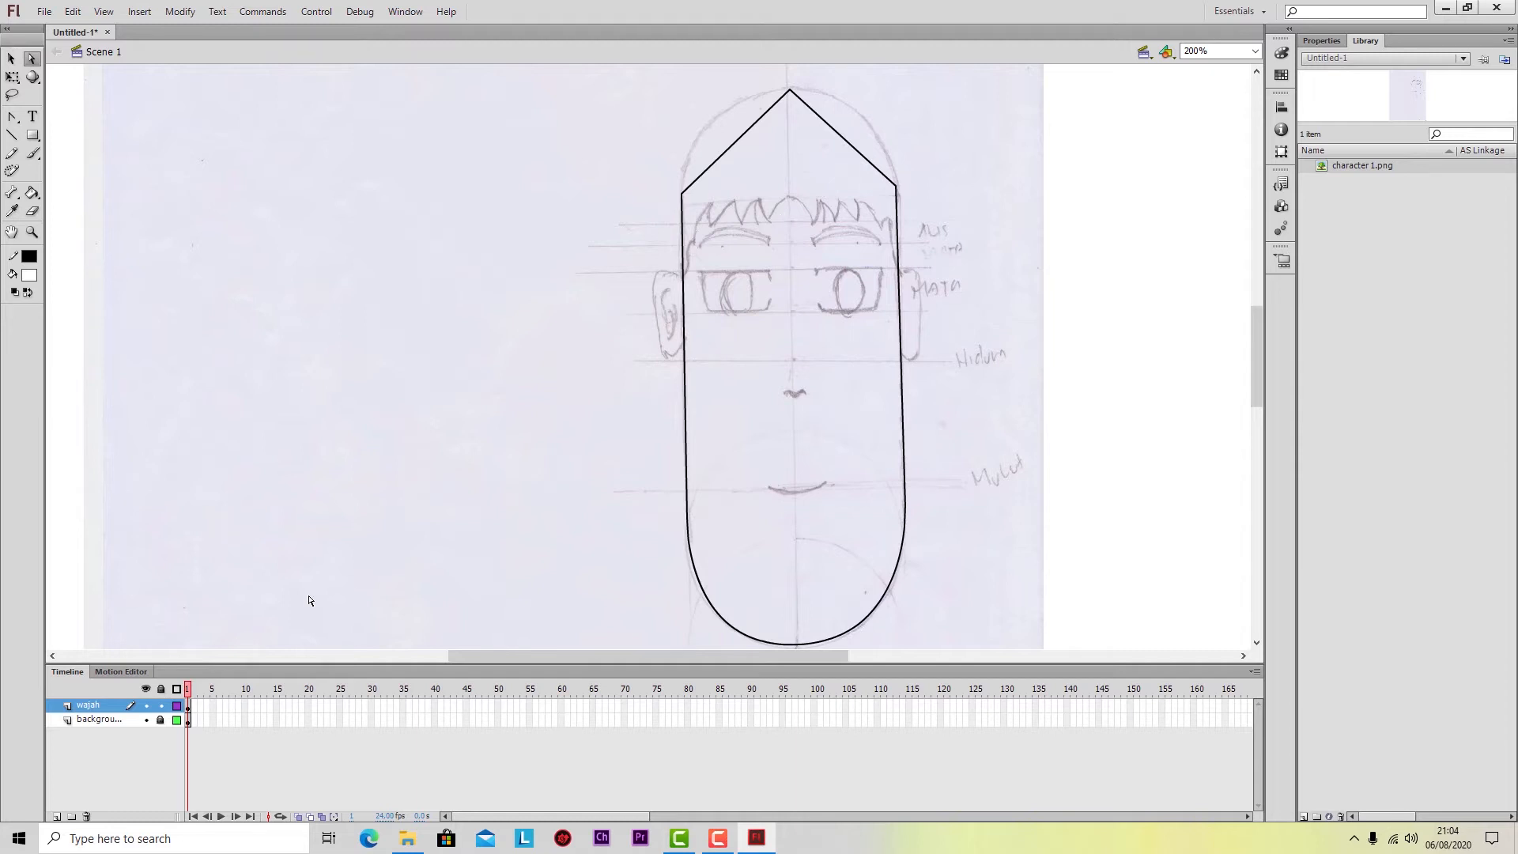
Add a new layer above the wajah layer, name it "rambut", and lock the wajah layer.
click(56, 816)
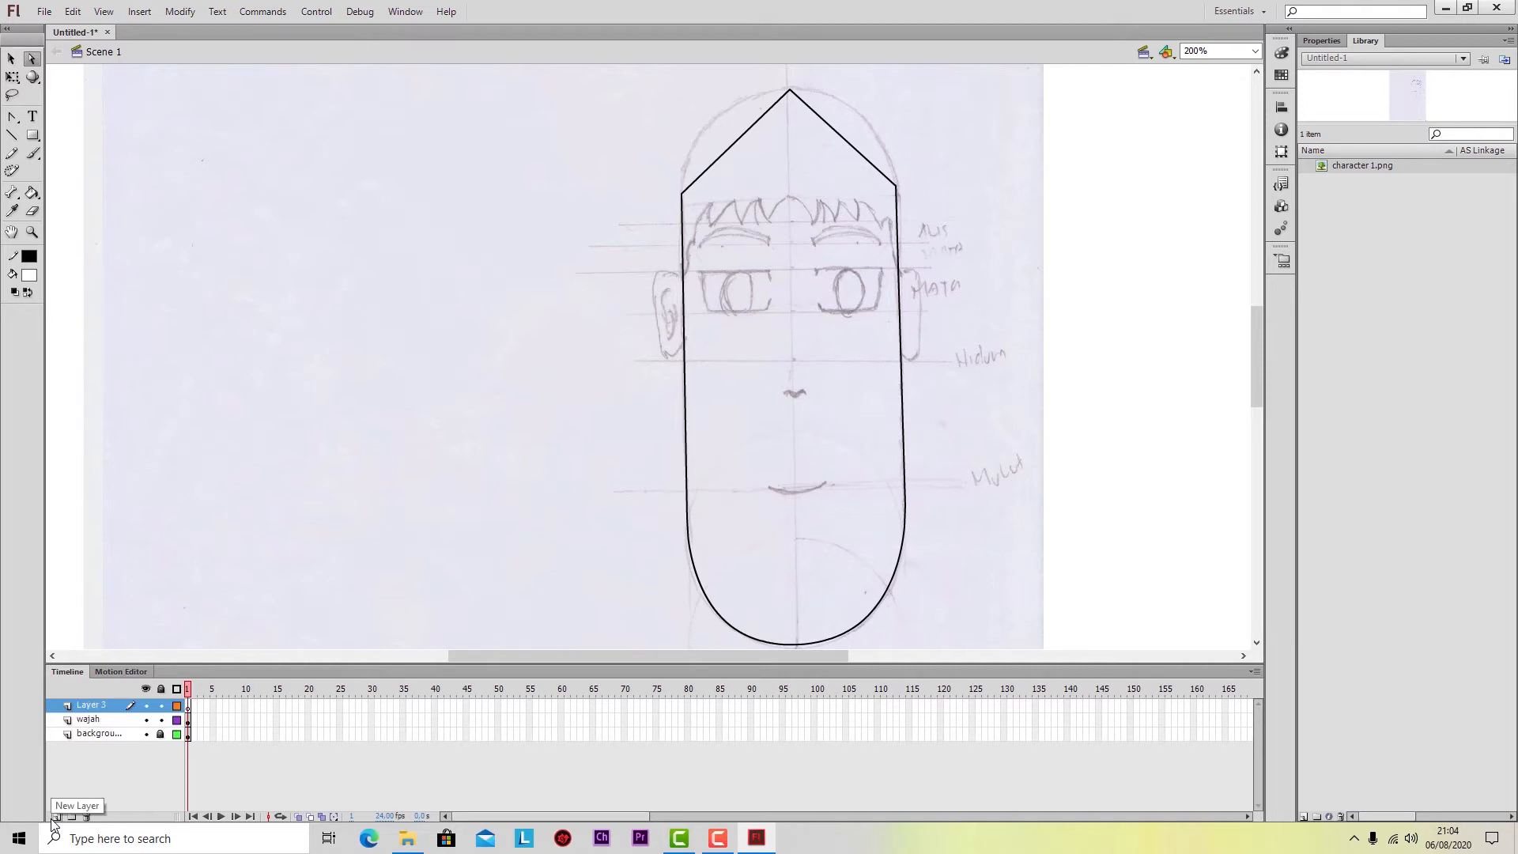
double_click(106, 709)
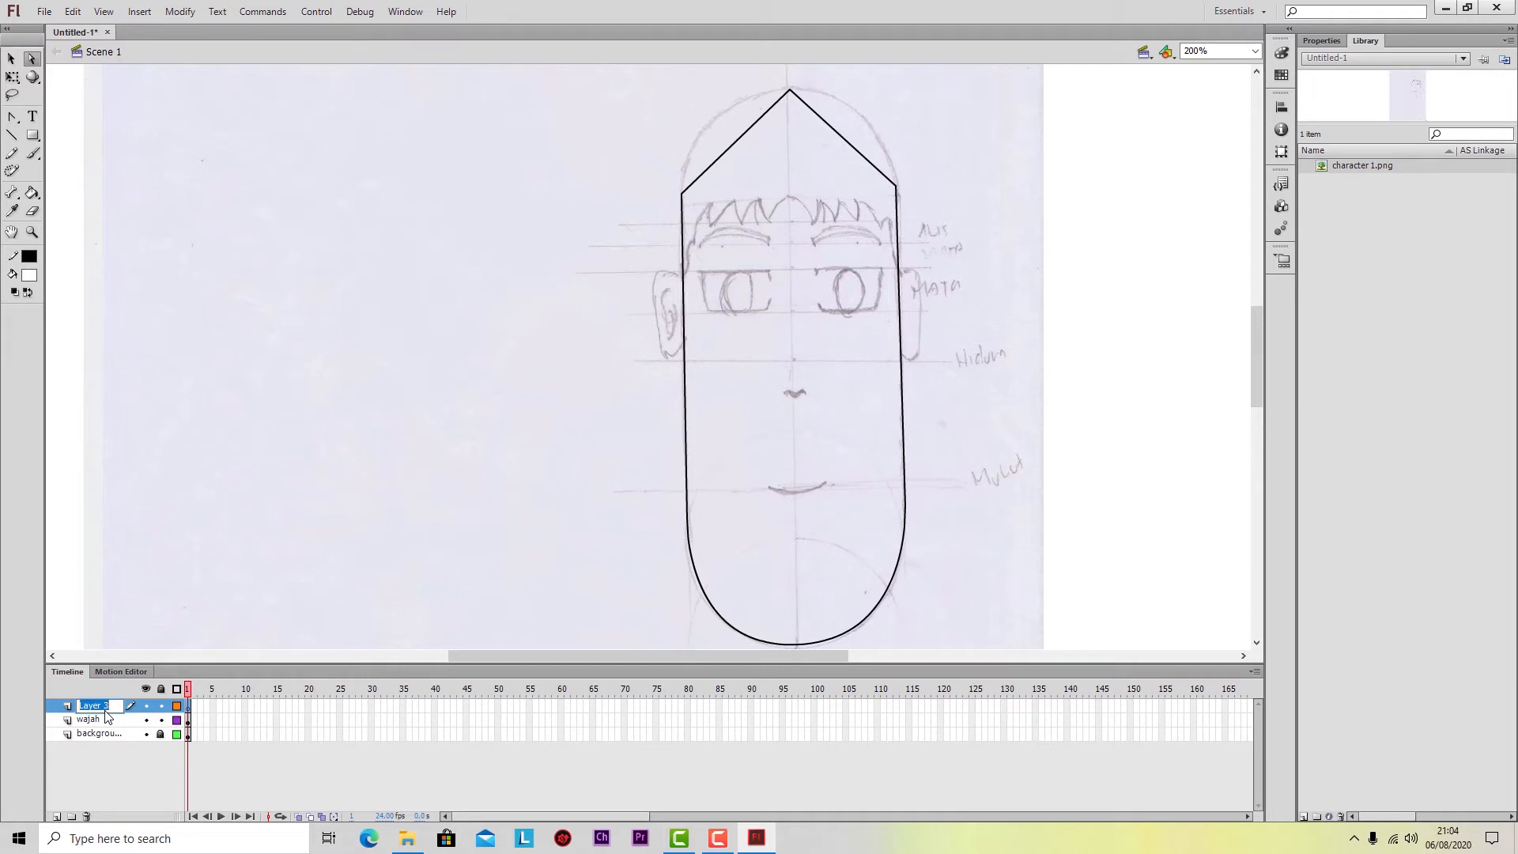
text(rambut)
key(Return)
Trace the fringe on the rambut layer with the Pen tool as straight zigzag segments from the left temple past the face's centre line.
key(p)
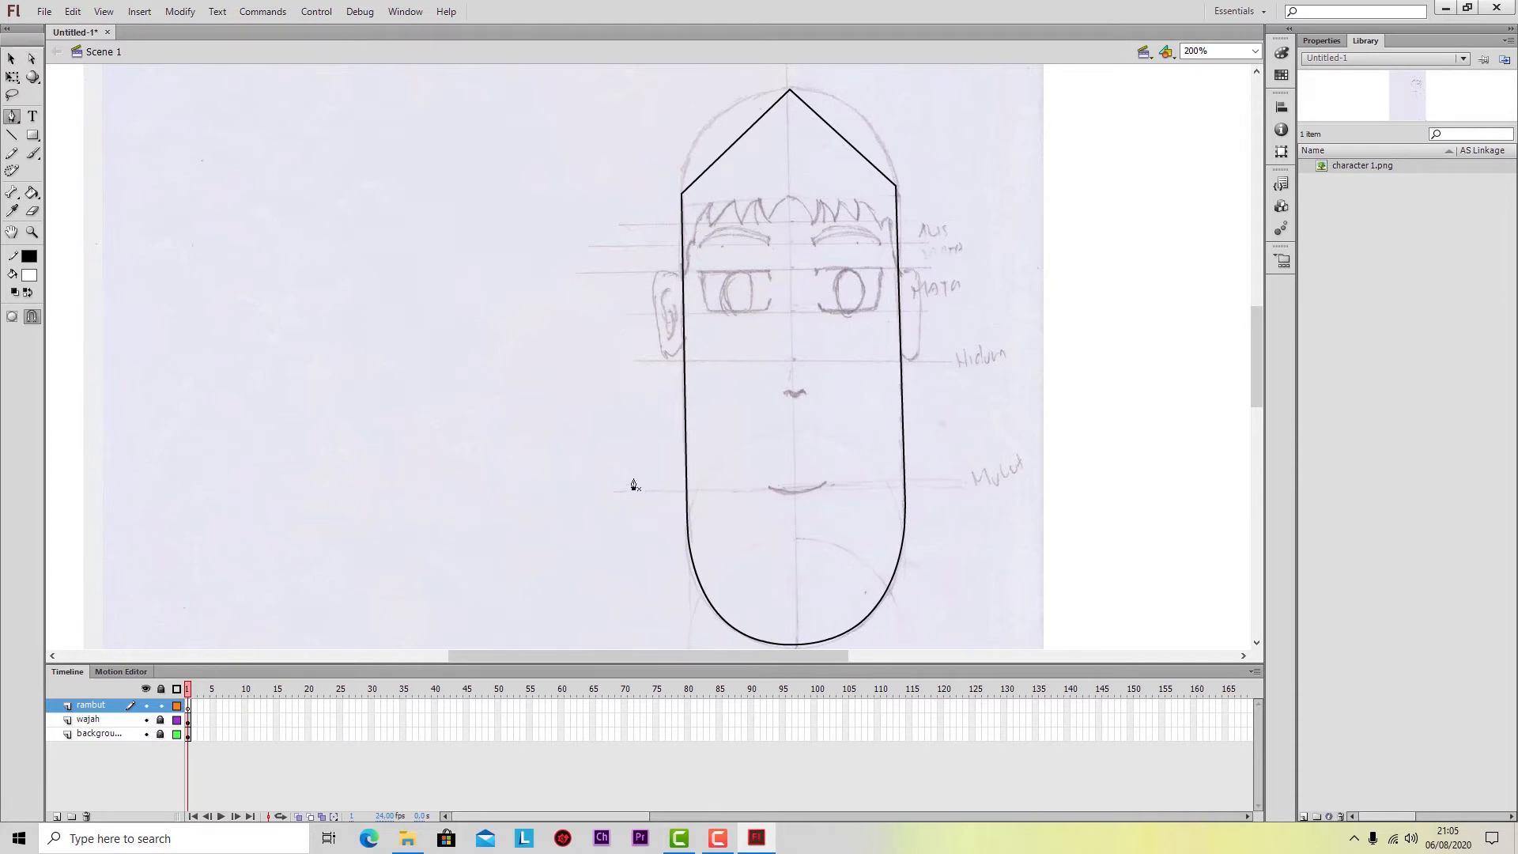
click(689, 253)
click(694, 246)
click(698, 222)
click(710, 204)
click(712, 223)
click(722, 211)
click(732, 202)
click(742, 225)
click(758, 201)
click(770, 221)
click(789, 198)
click(808, 220)
click(820, 203)
click(836, 220)
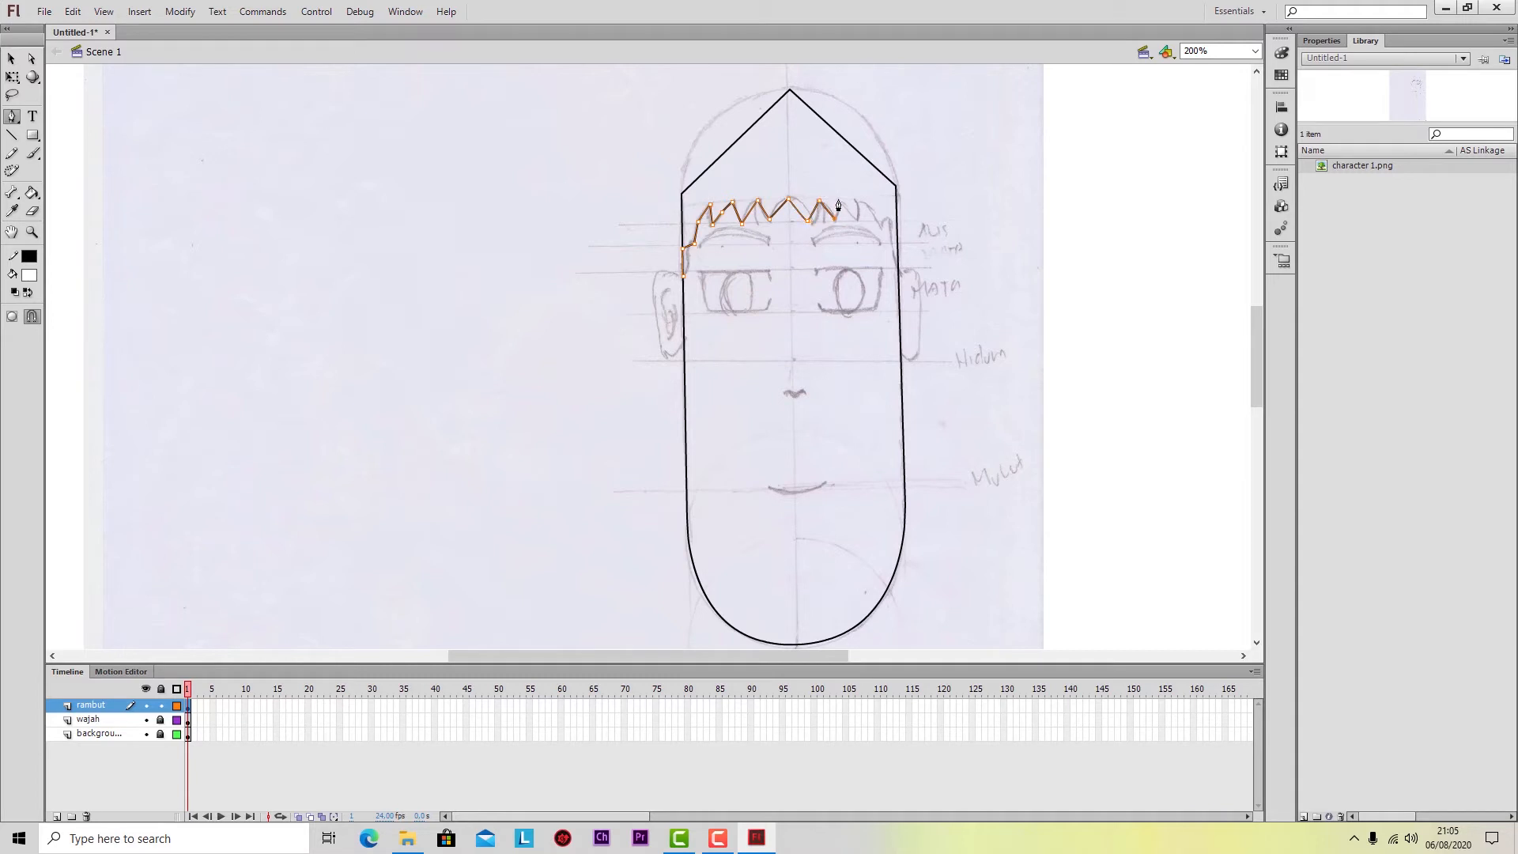
Continue the zigzag fringe to the right temple and close the hair outline with a smooth curve over the crown.
click(838, 201)
click(857, 220)
click(859, 202)
click(881, 228)
click(898, 219)
click(899, 268)
mouse_move(791, 95)
mouse_down()
mouse_move(652, 120)
mouse_move(649, 91)
mouse_up()
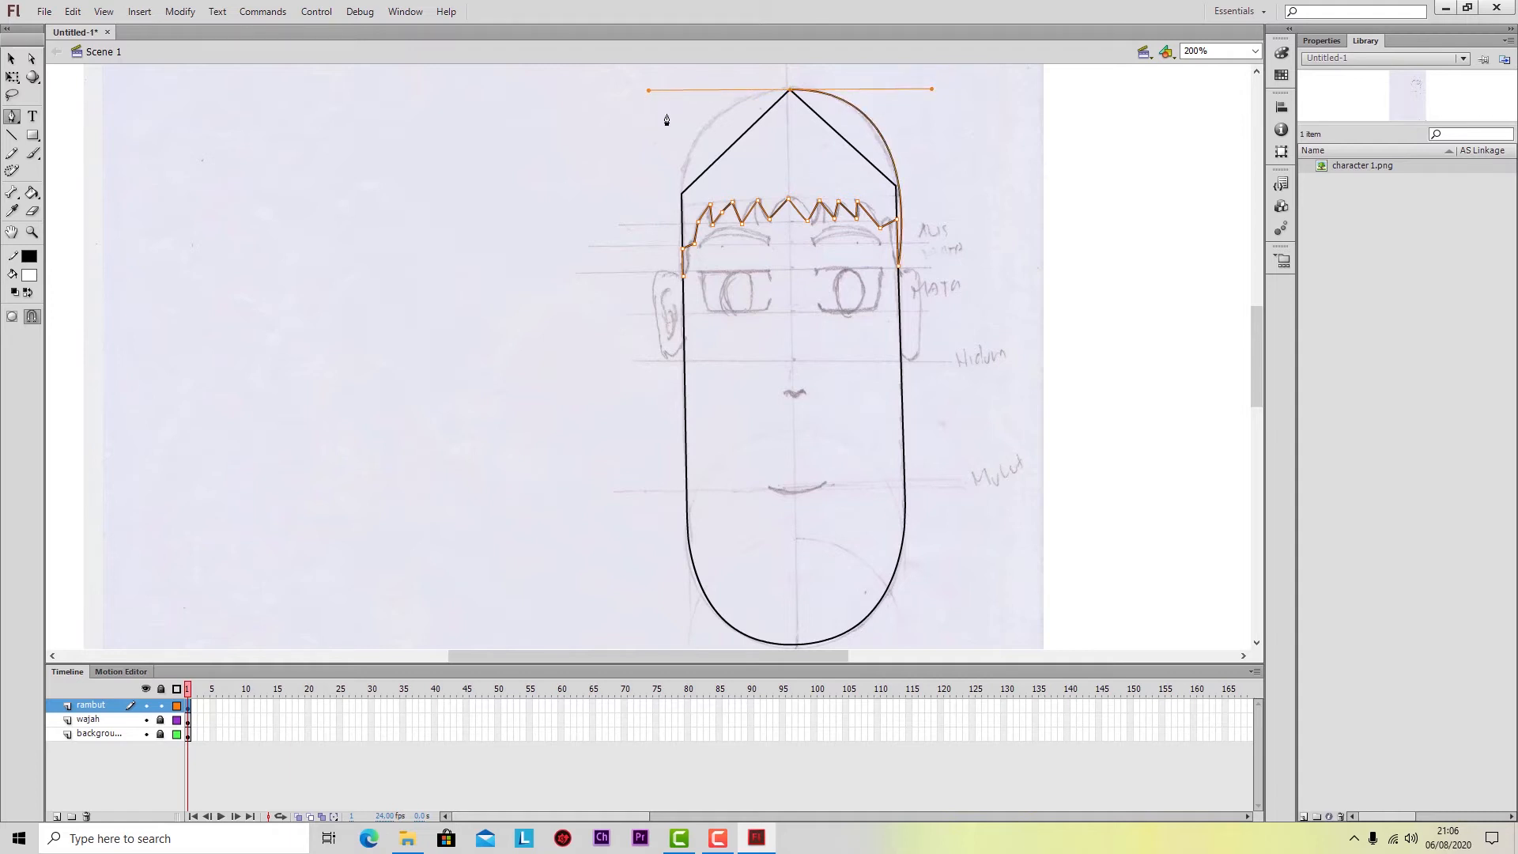
click(685, 280)
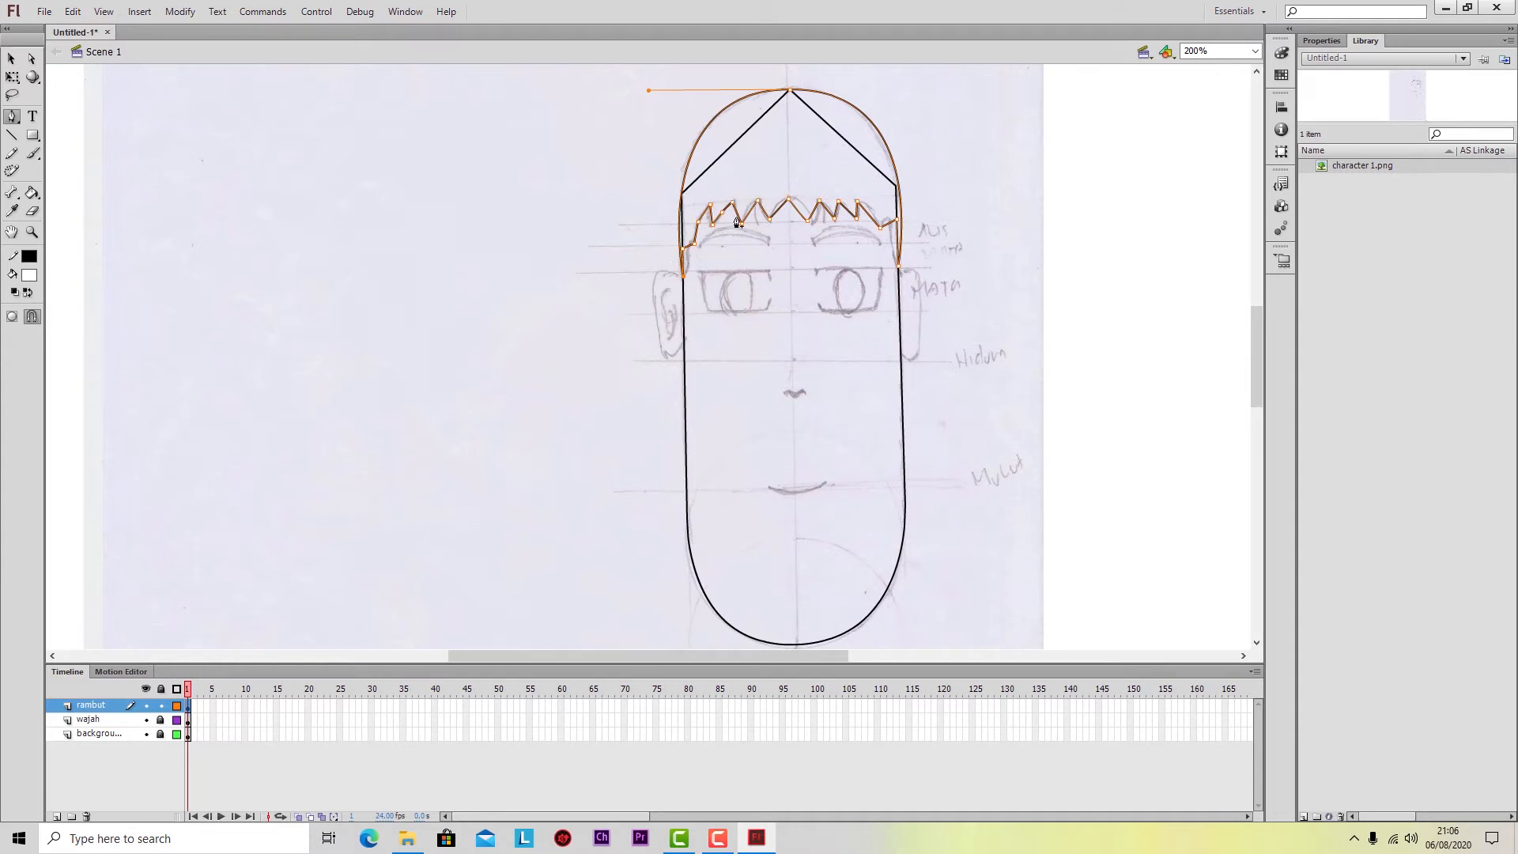
Move the hair outline's two left sideburn anchor points onto the sketch and convert the upper one to a smooth point.
key(ctrl+=)
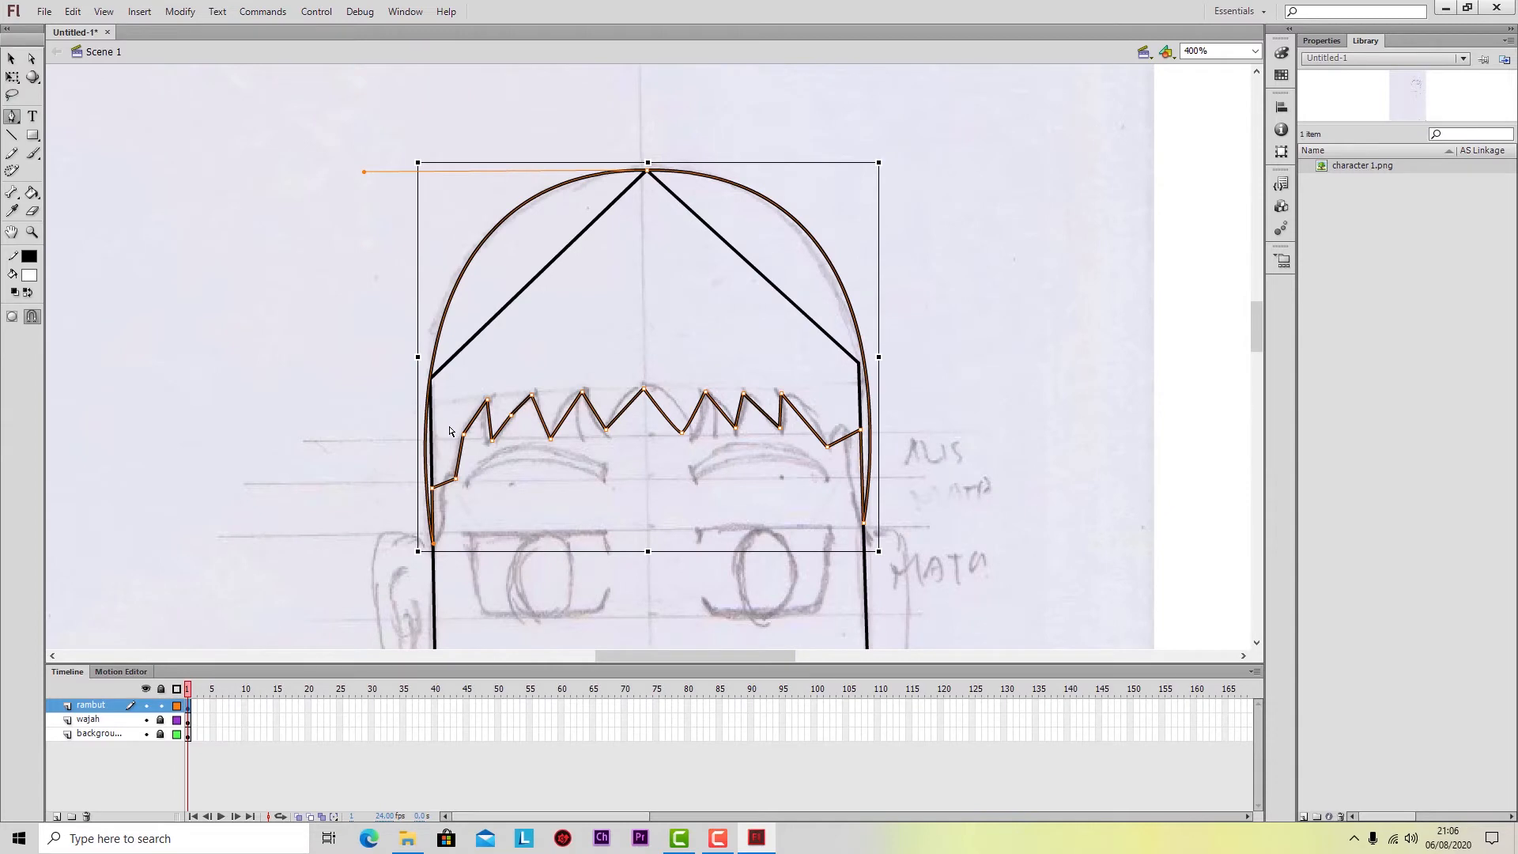
key(ctrl+=)
scroll(454, 443, down, 5)
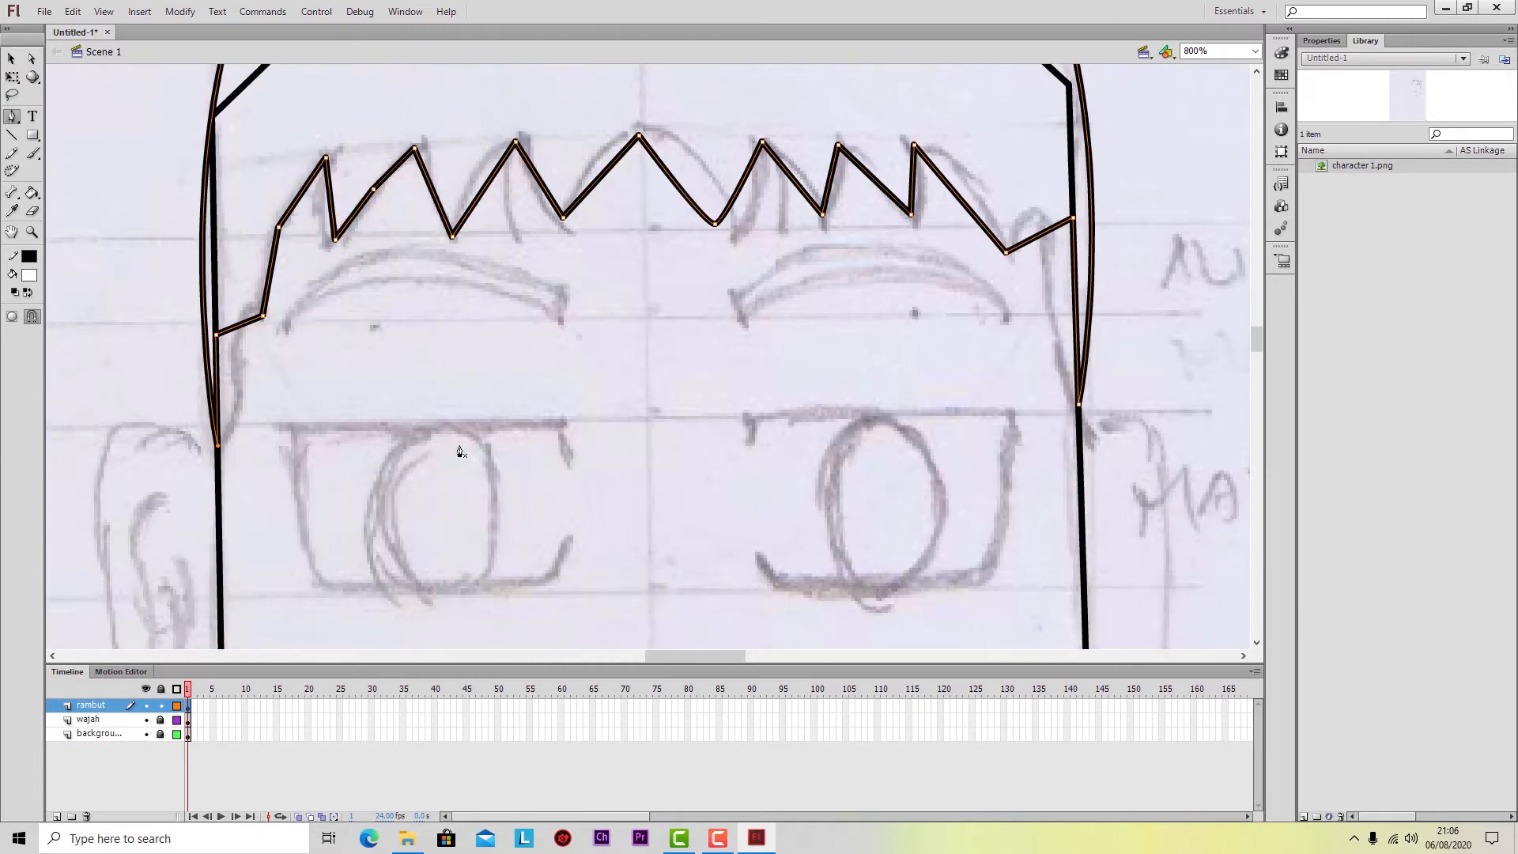
scroll(460, 452, up, 3)
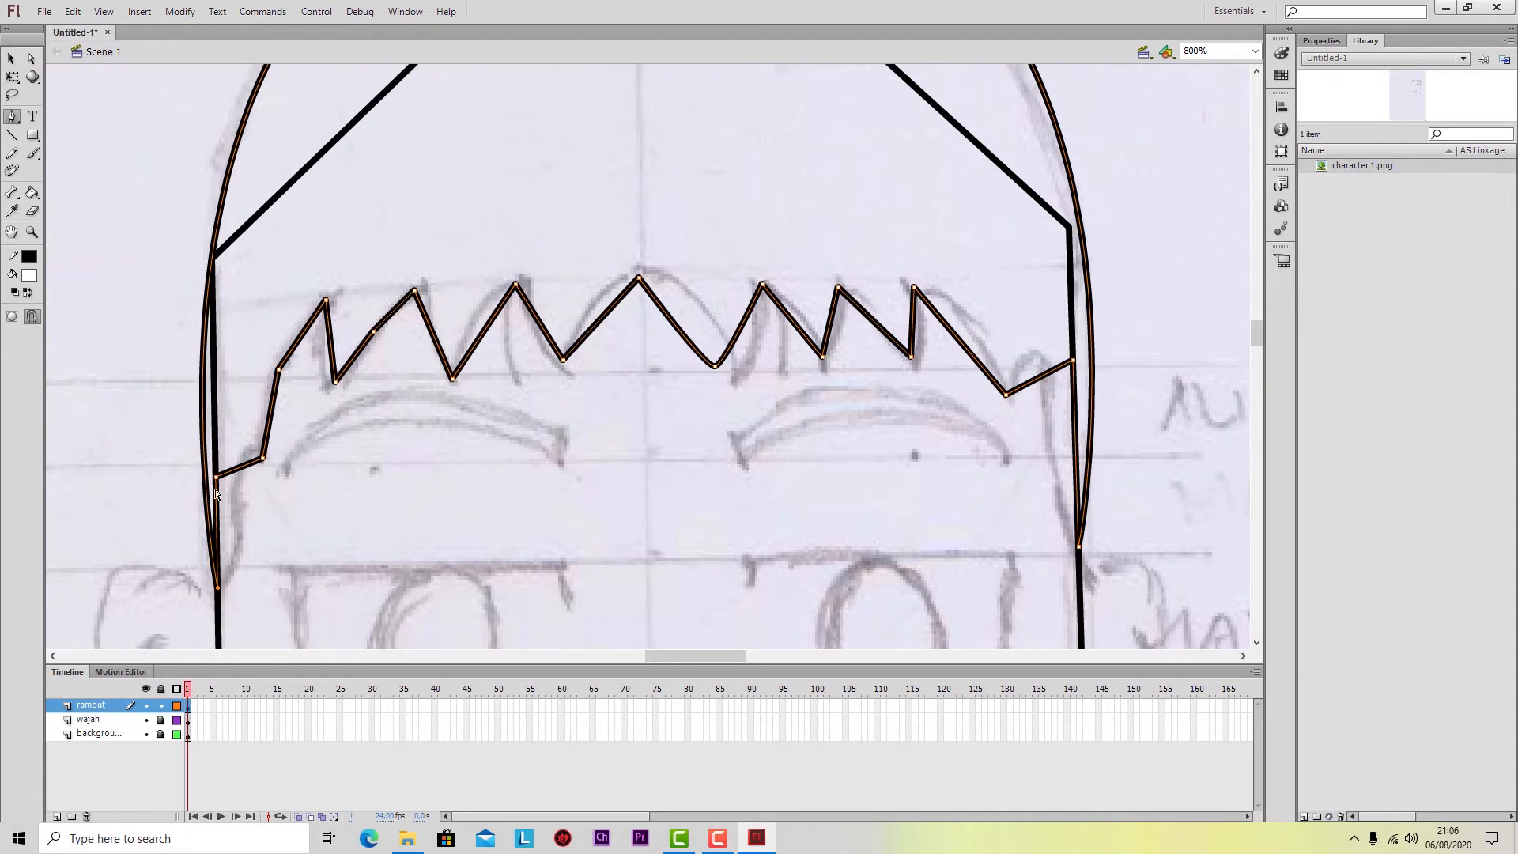
key(a)
key(a)
click(217, 478)
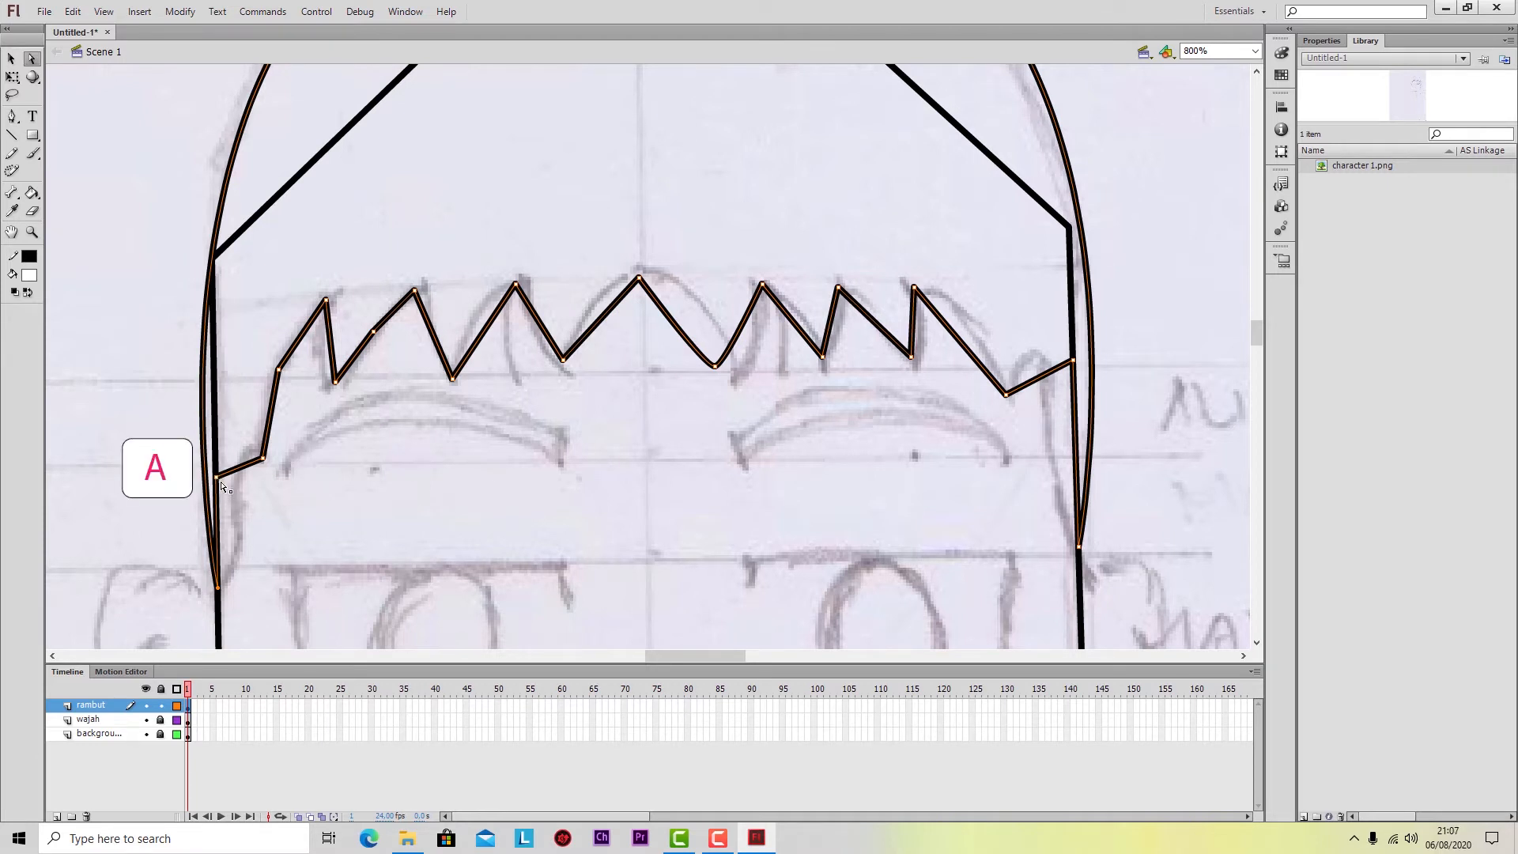
mouse_move(220, 484)
mouse_down()
mouse_move(247, 526)
mouse_move(242, 555)
mouse_up()
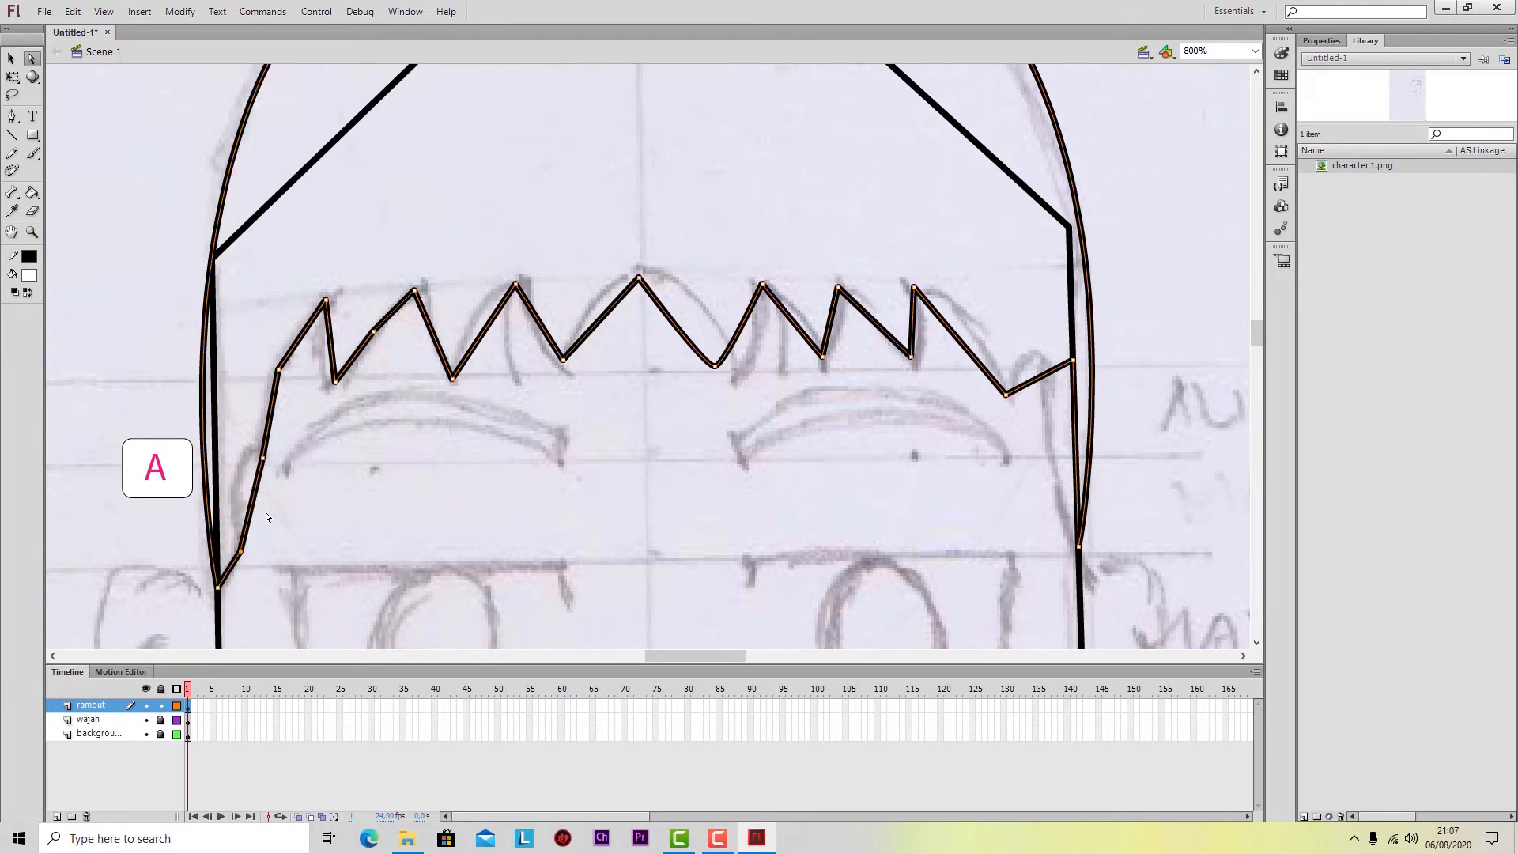
drag(263, 459, 238, 471)
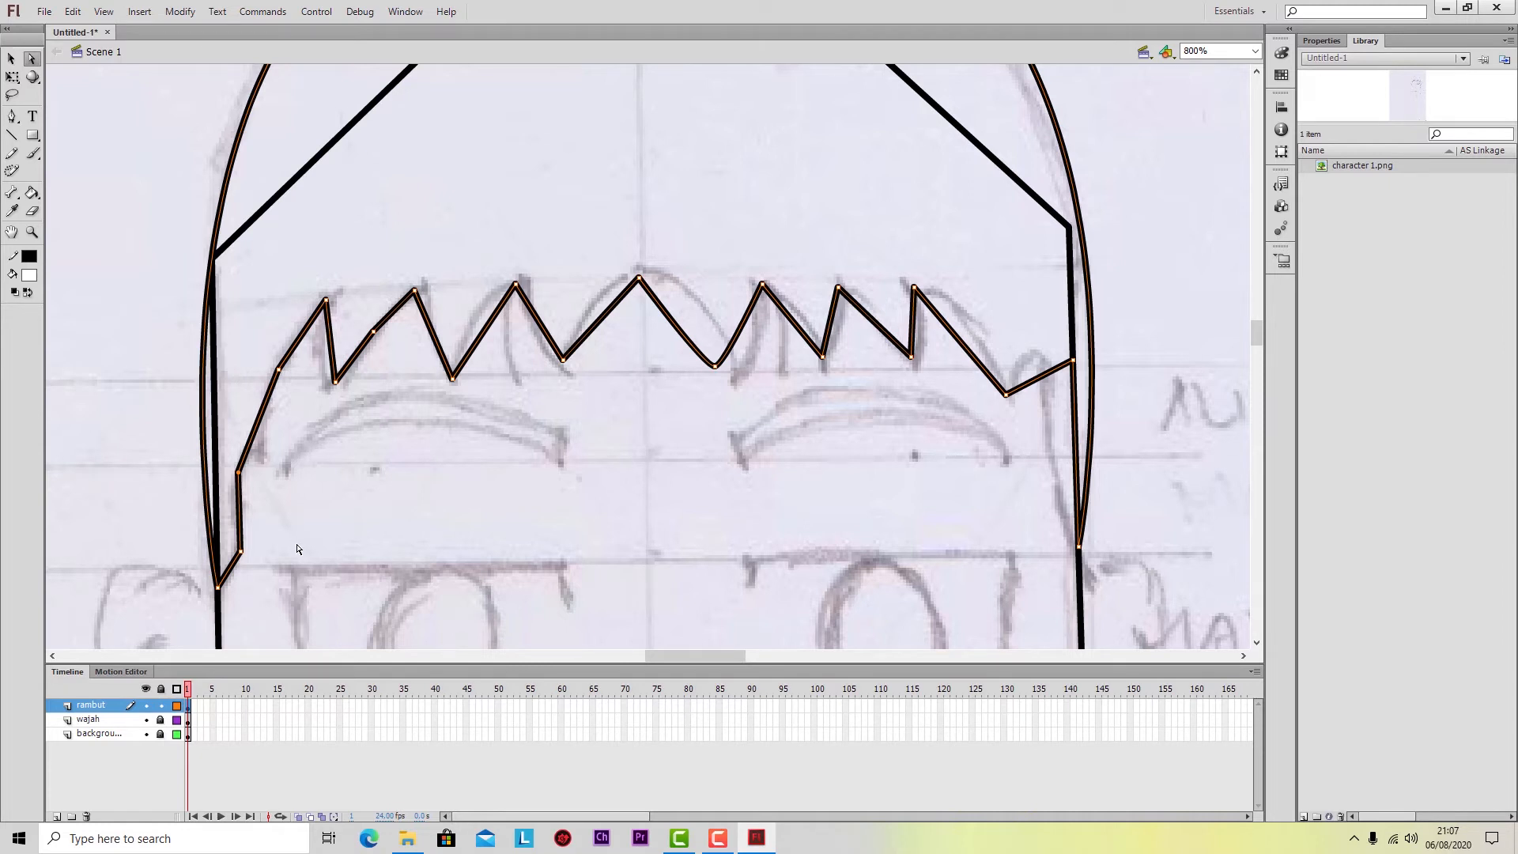
key(p)
drag(239, 472, 237, 499)
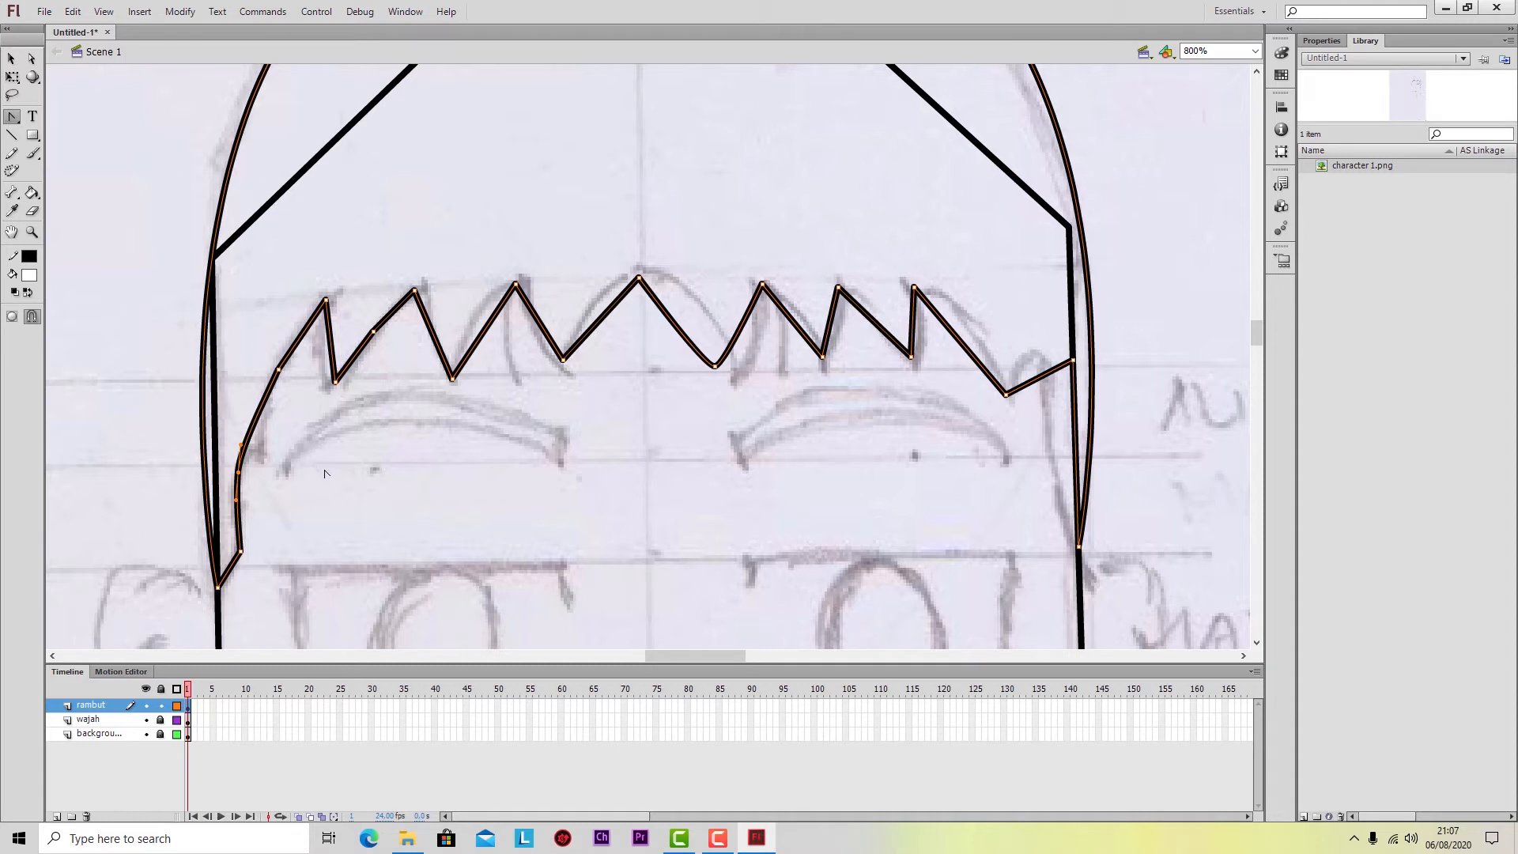
Move the next anchor point down to the notch above the left sideburn, then add a smooth anchor point above it following the sketched hairline.
key(a)
click(279, 370)
drag(279, 369, 261, 458)
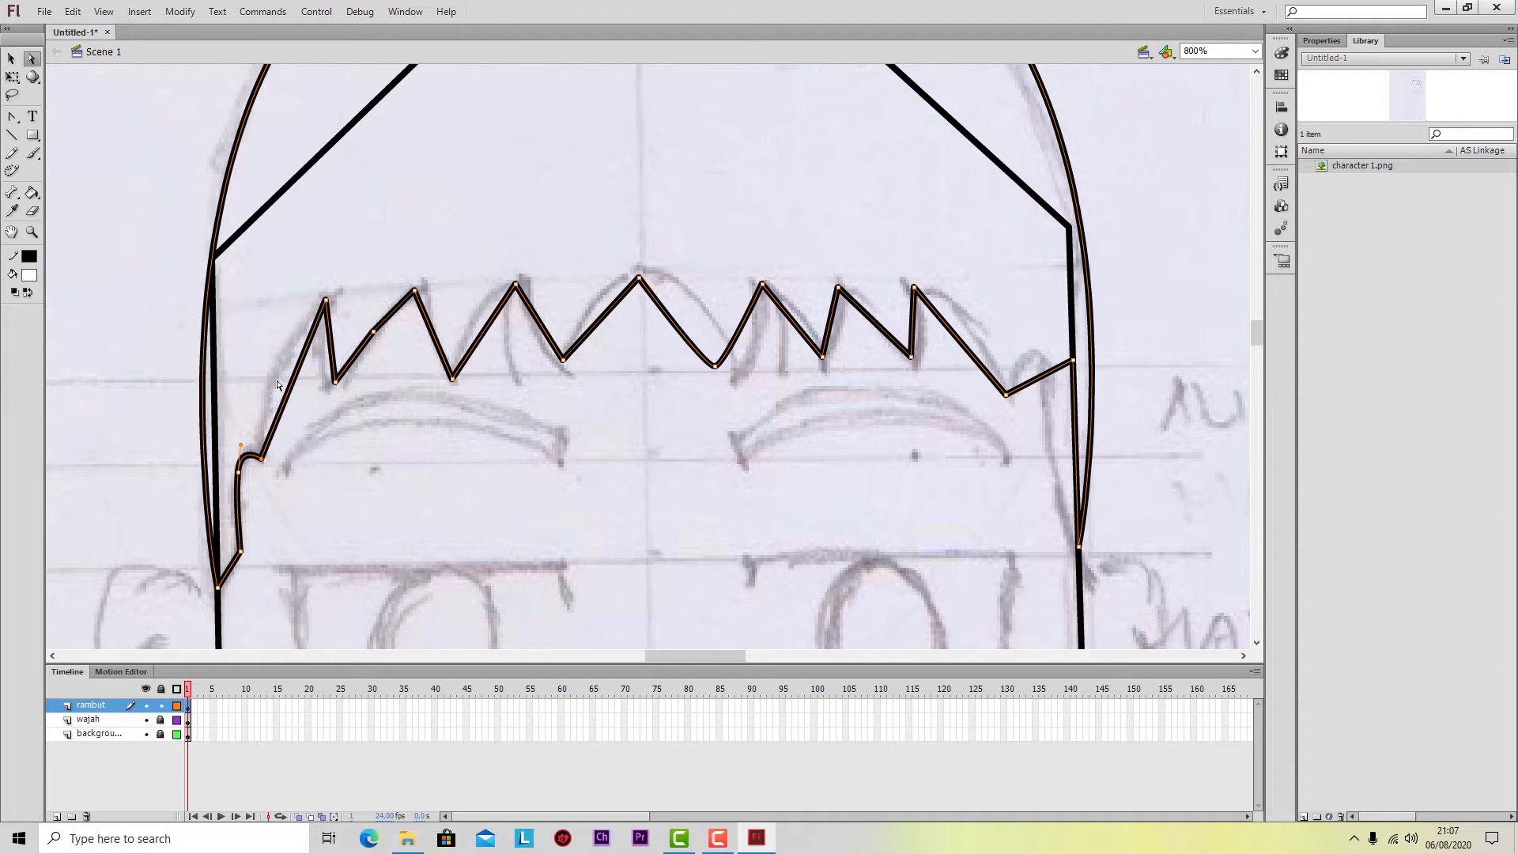
key(p)
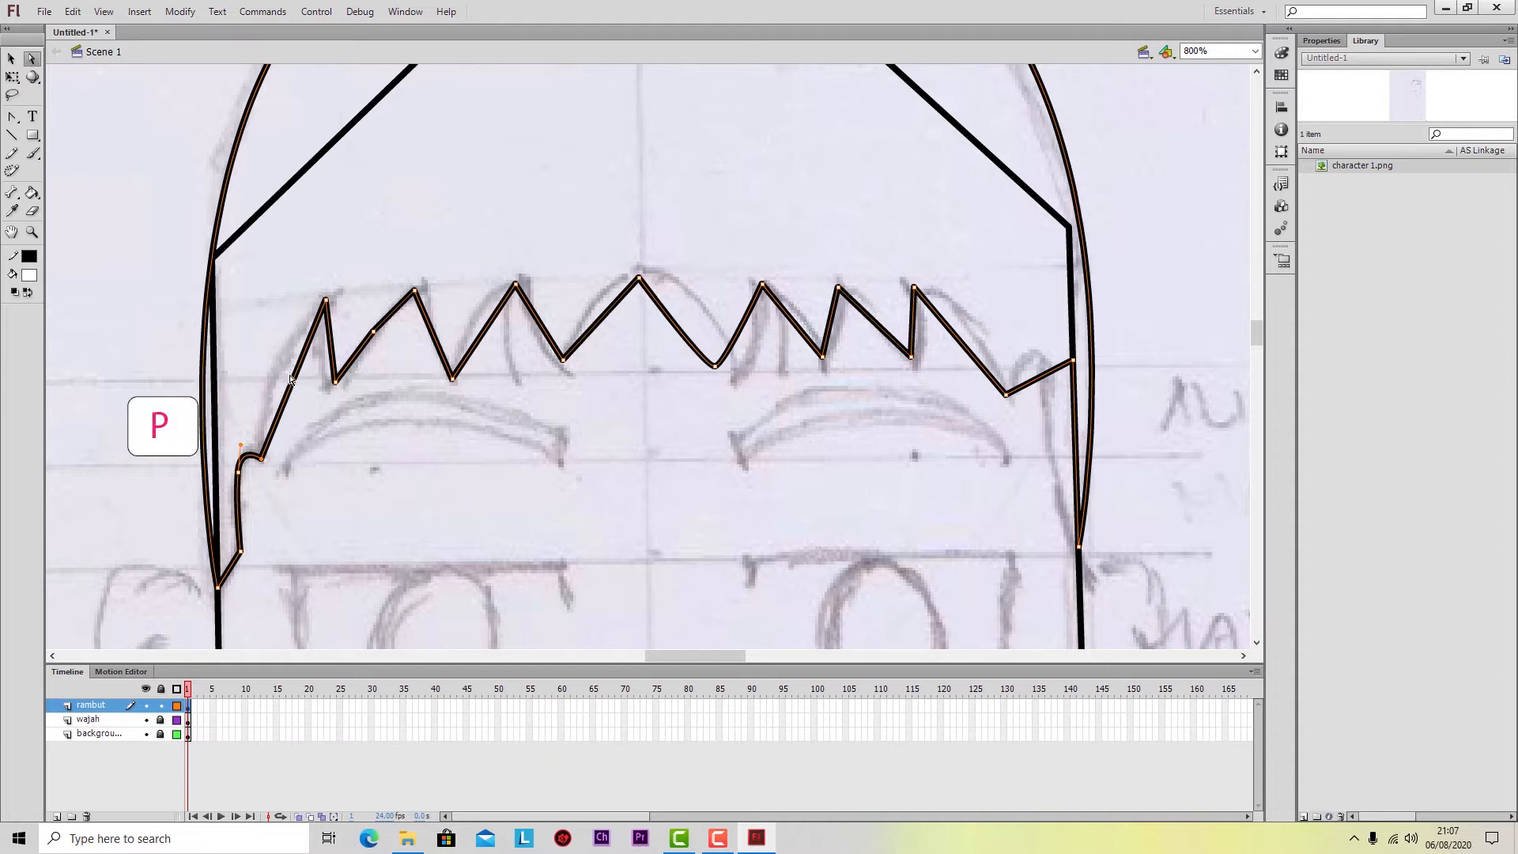
key(p)
key(a)
drag(294, 380, 277, 379)
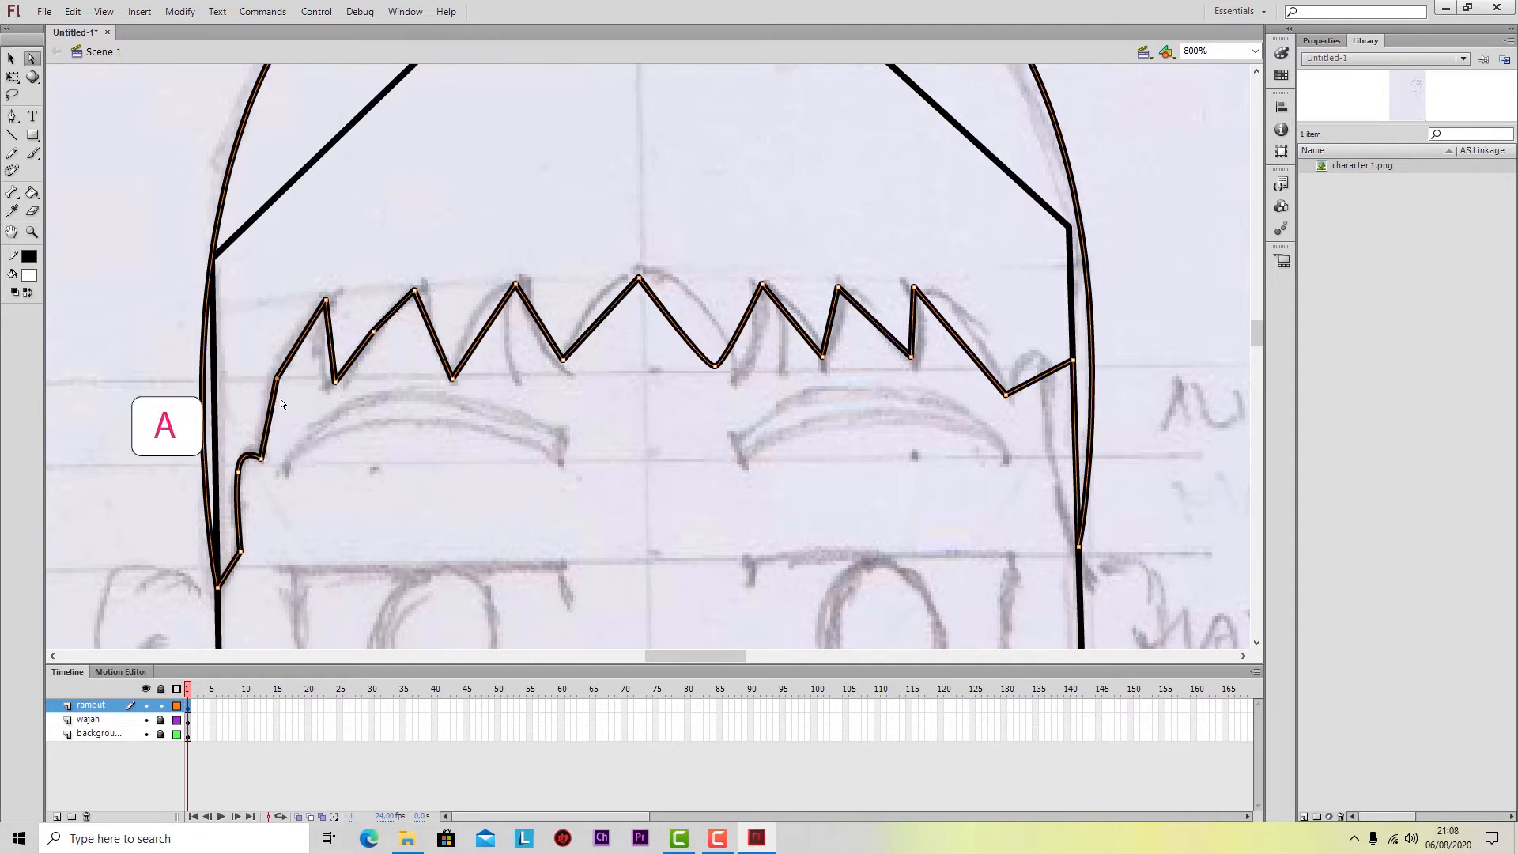
key(c)
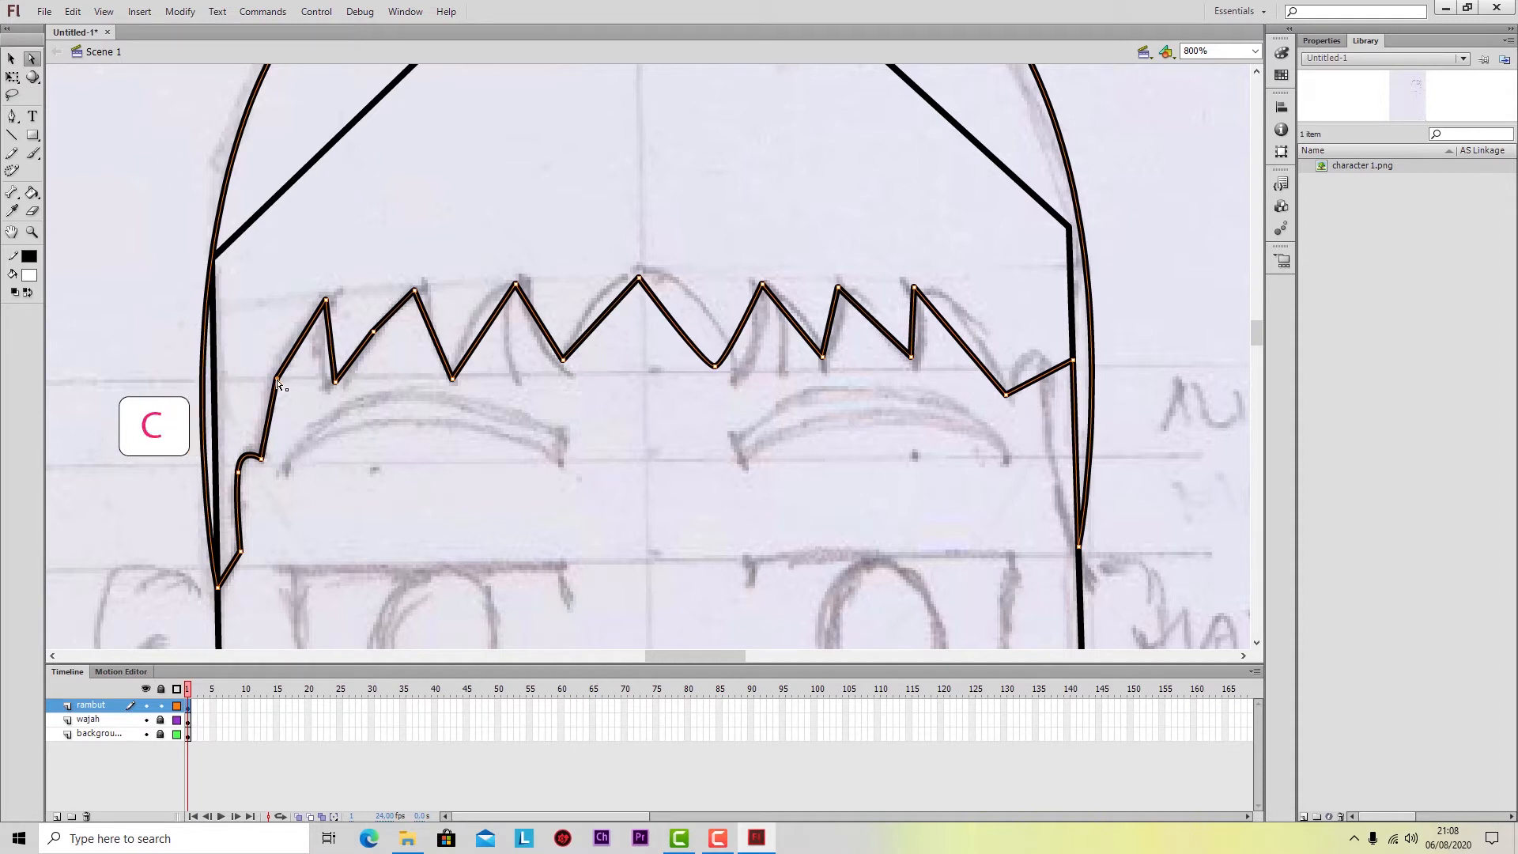
key(c)
drag(277, 379, 266, 410)
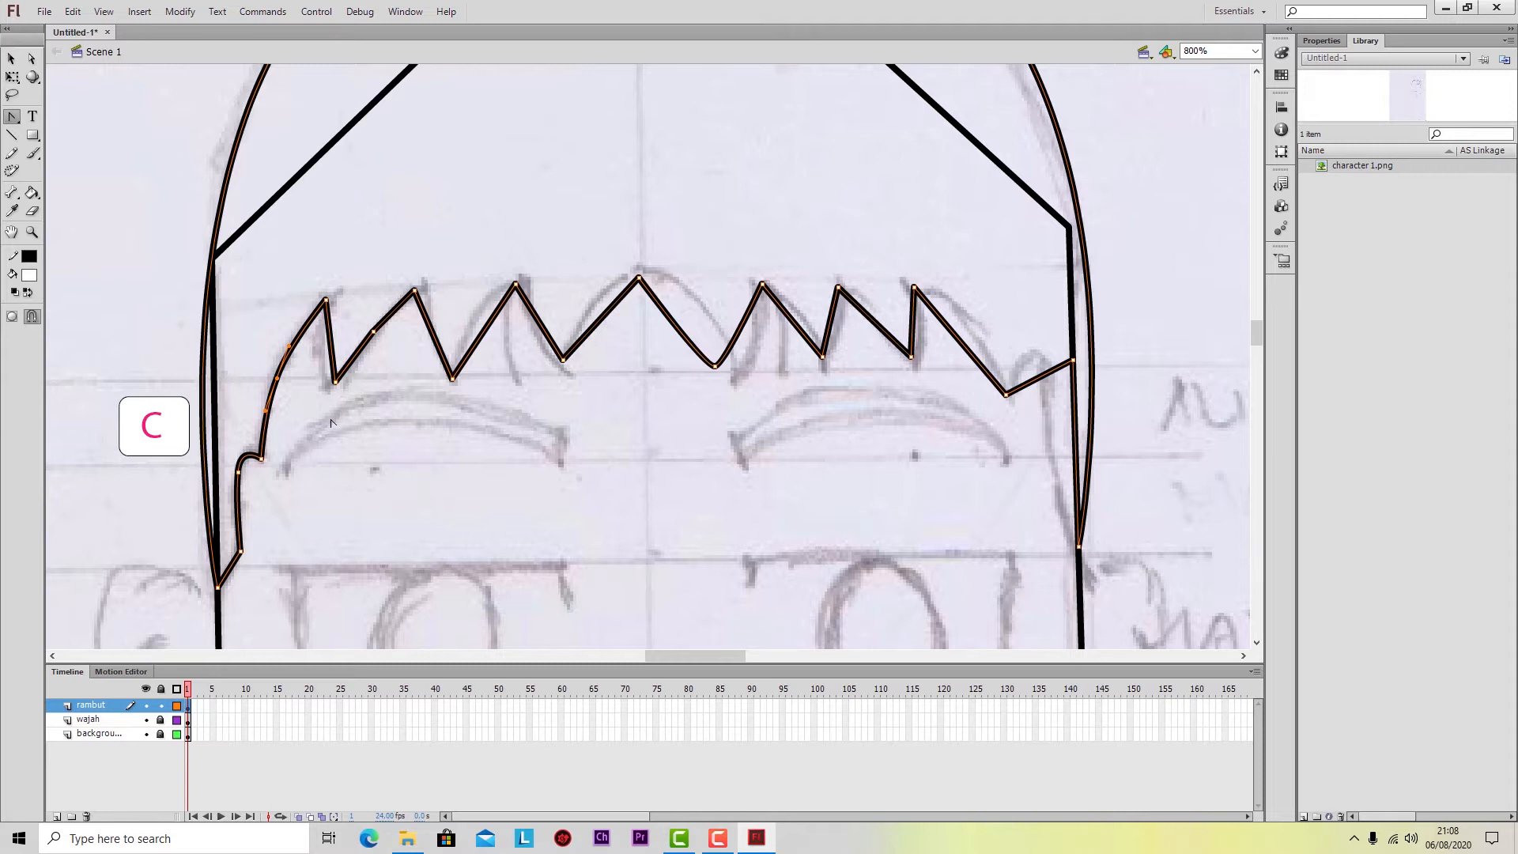
Align the leftmost fringe tip and the second peak with the sketch, and smooth the anchor point on the edge between them.
key(a)
click(333, 385)
drag(341, 388, 329, 395)
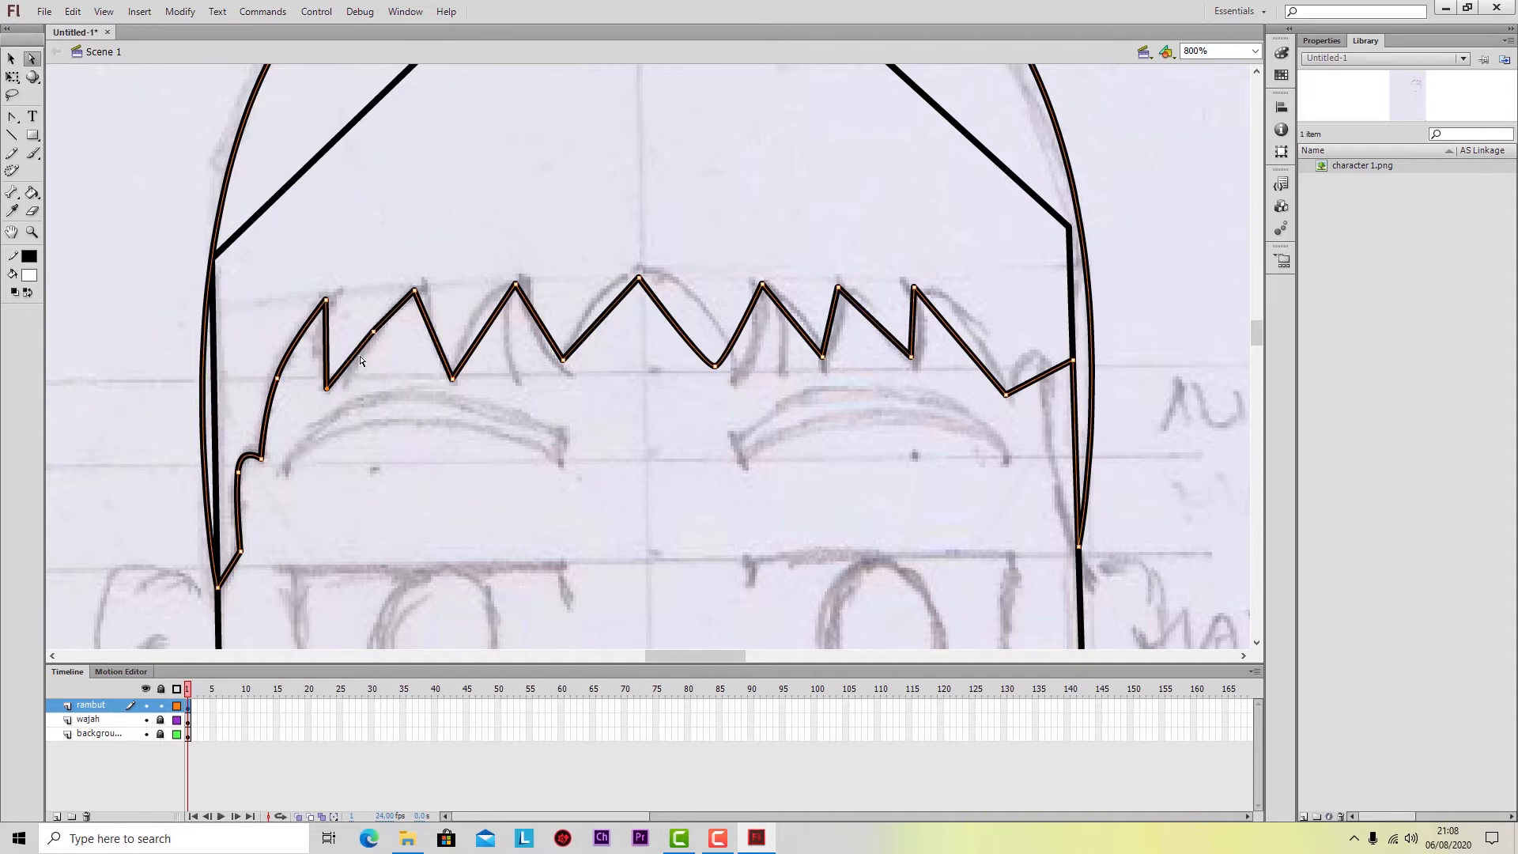
key(p)
click(374, 333)
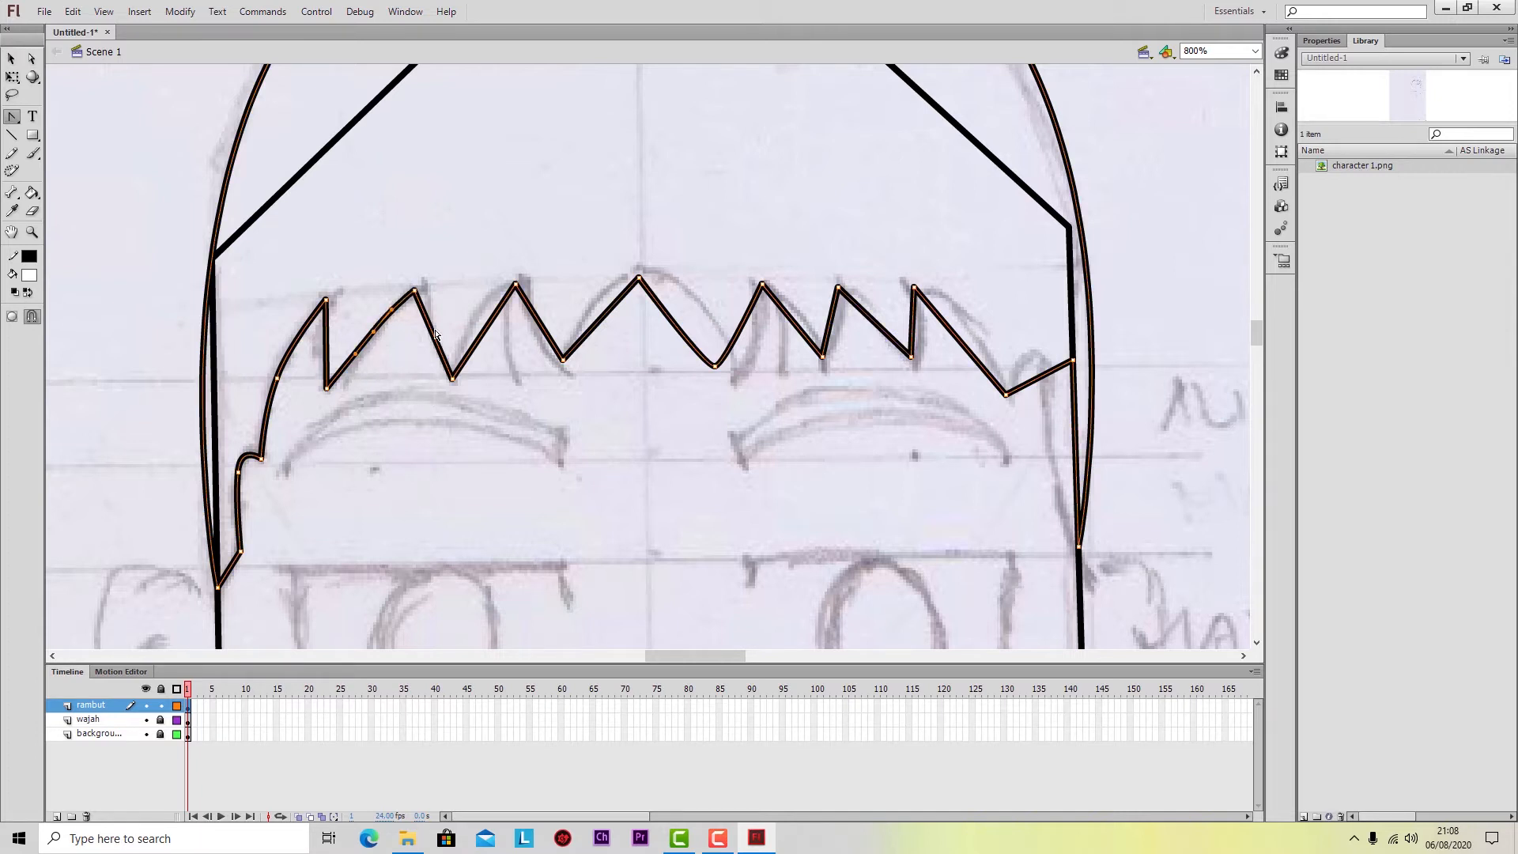
key(a)
drag(416, 291, 426, 286)
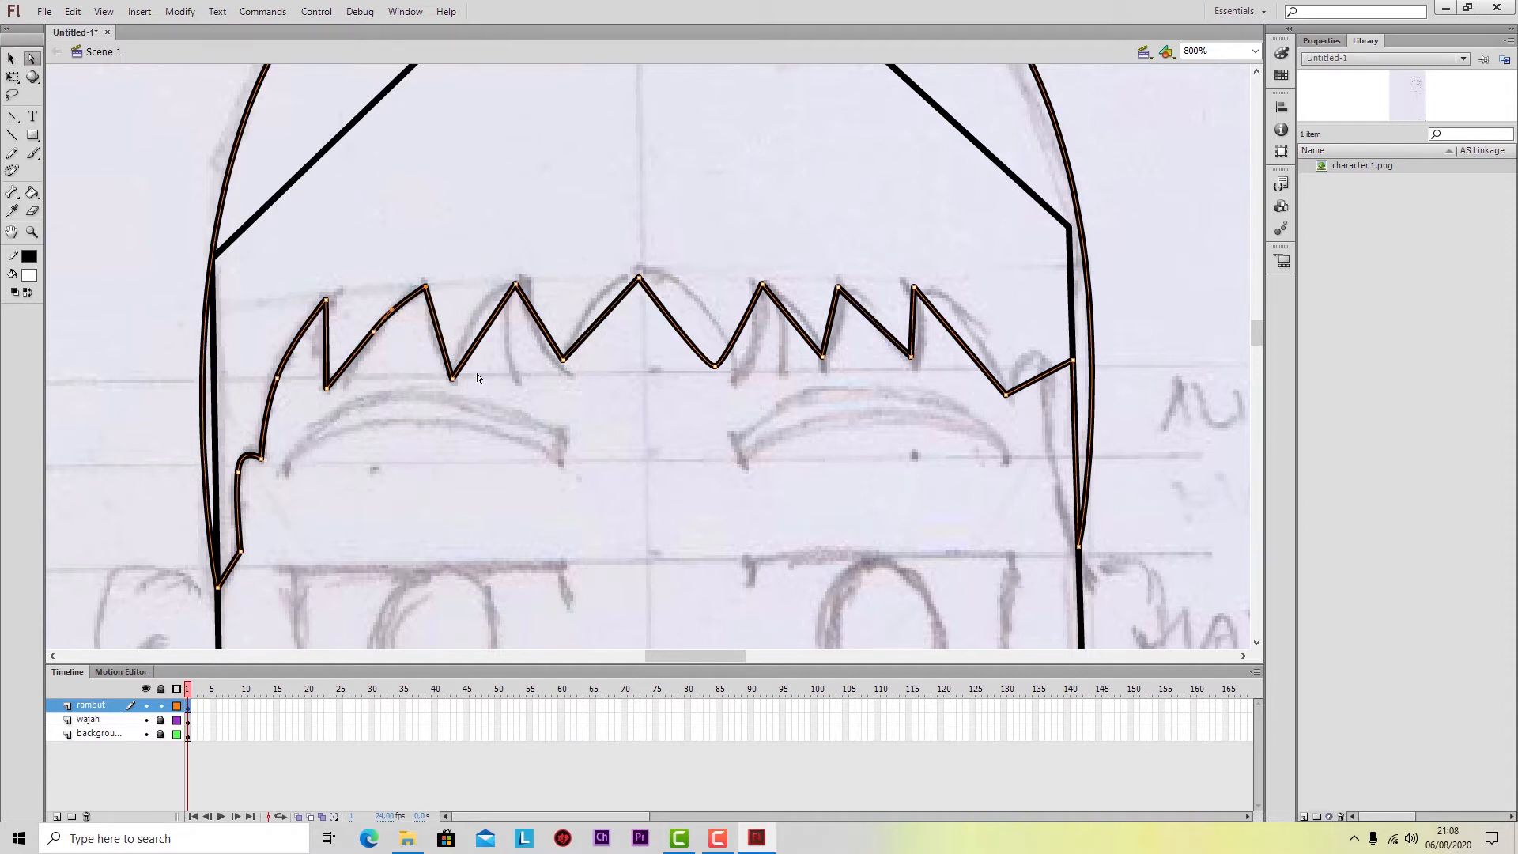
Add an anchor point on the rising edge of the third fringe peak, pull it outward and smooth it to match the sketched curve.
key(p)
click(484, 332)
key(a)
mouse_move(484, 331)
mouse_down()
mouse_move(483, 305)
mouse_move(460, 341)
mouse_up()
key(p)
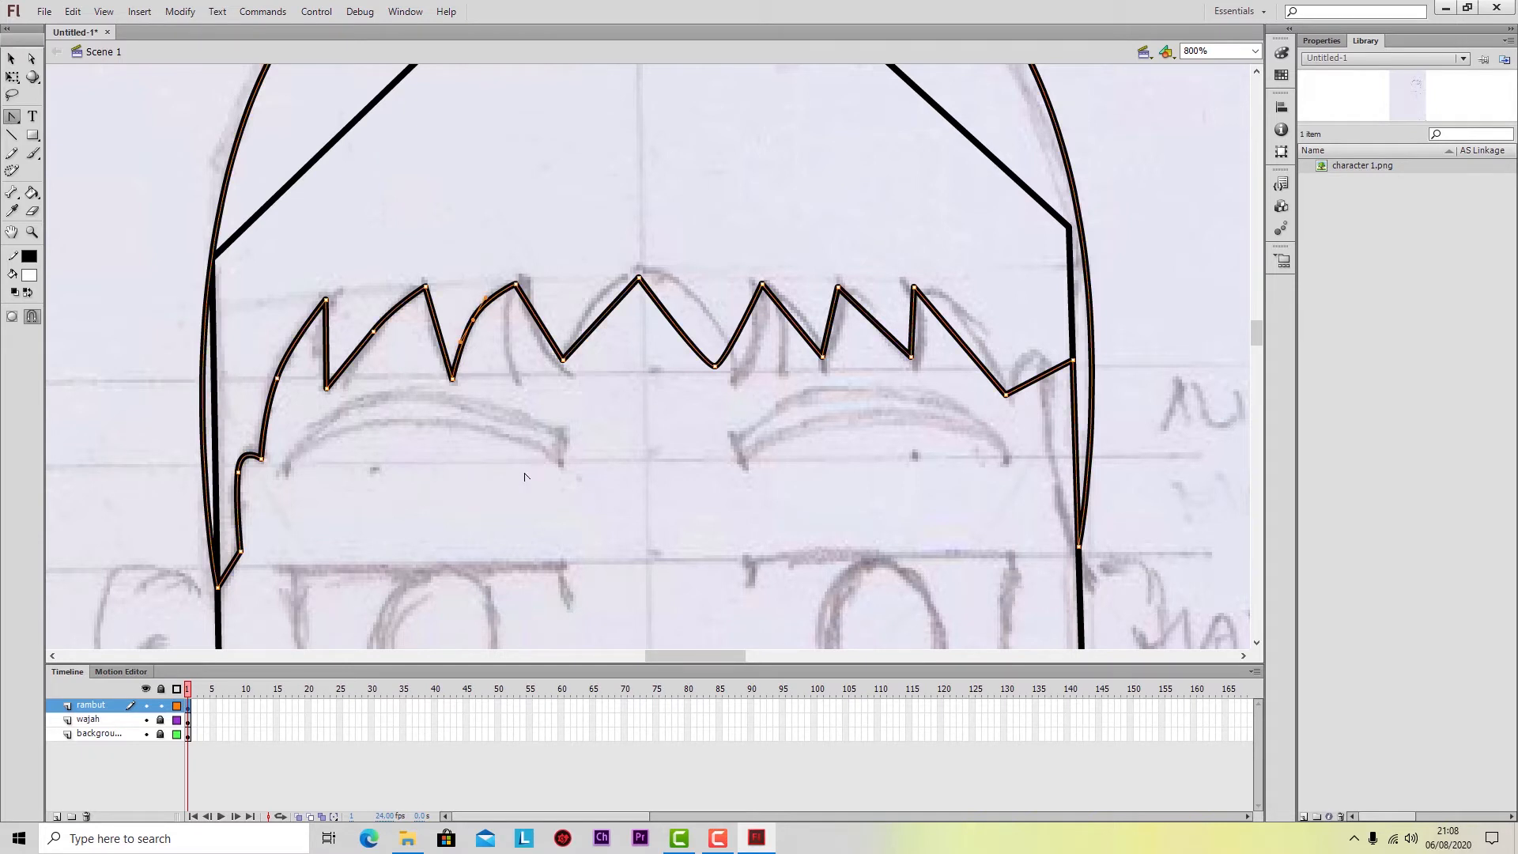
Lower the fringe tip left of the centre arch and curve the arch's left edge with a new smooth anchor point.
key(a)
drag(562, 360, 568, 373)
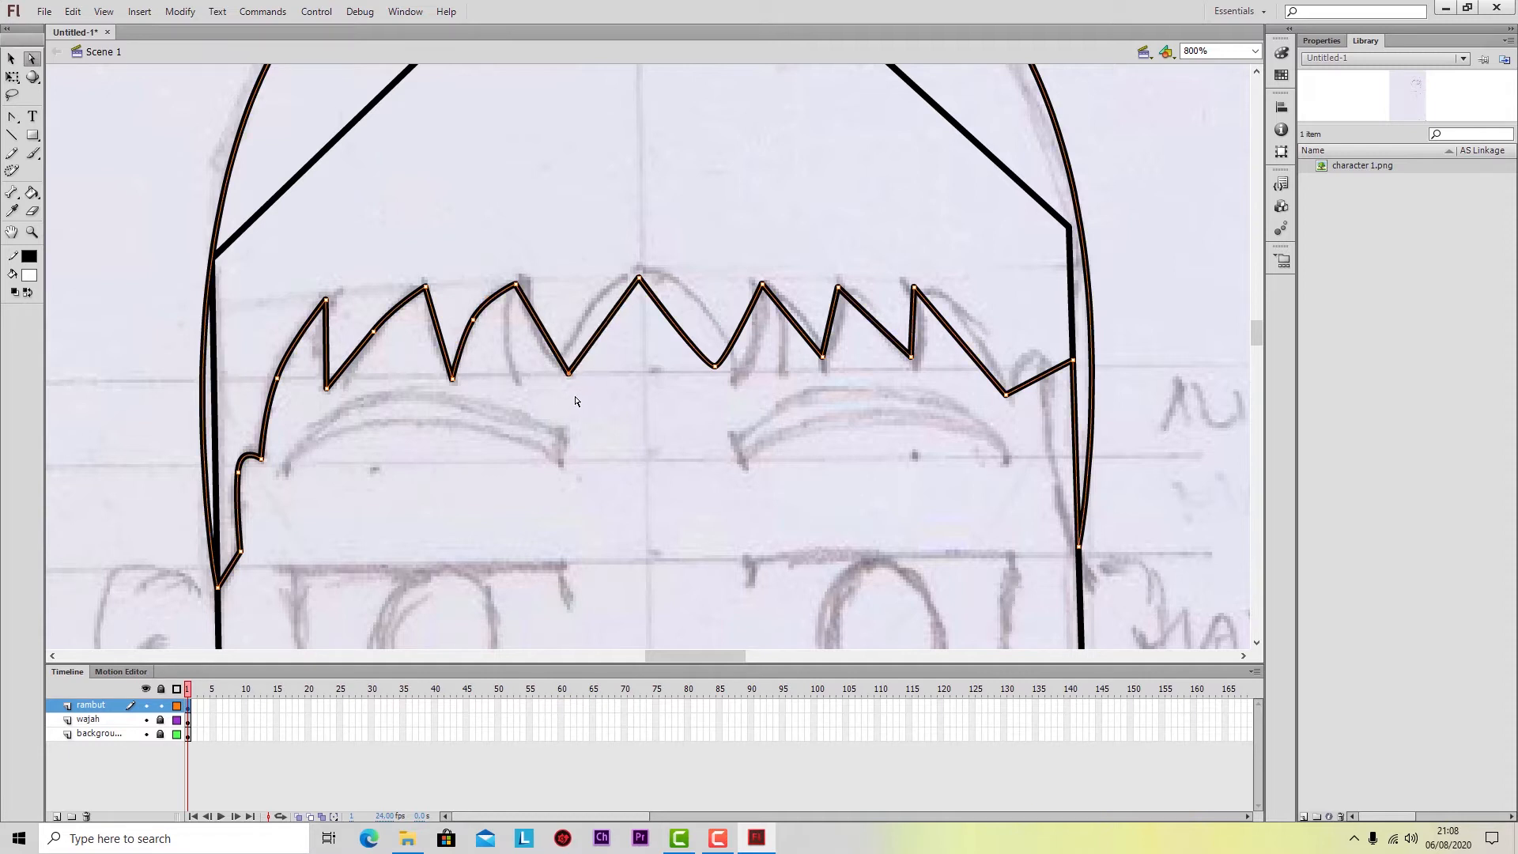
key(p)
click(603, 326)
key(a)
drag(606, 331, 571, 343)
key(p)
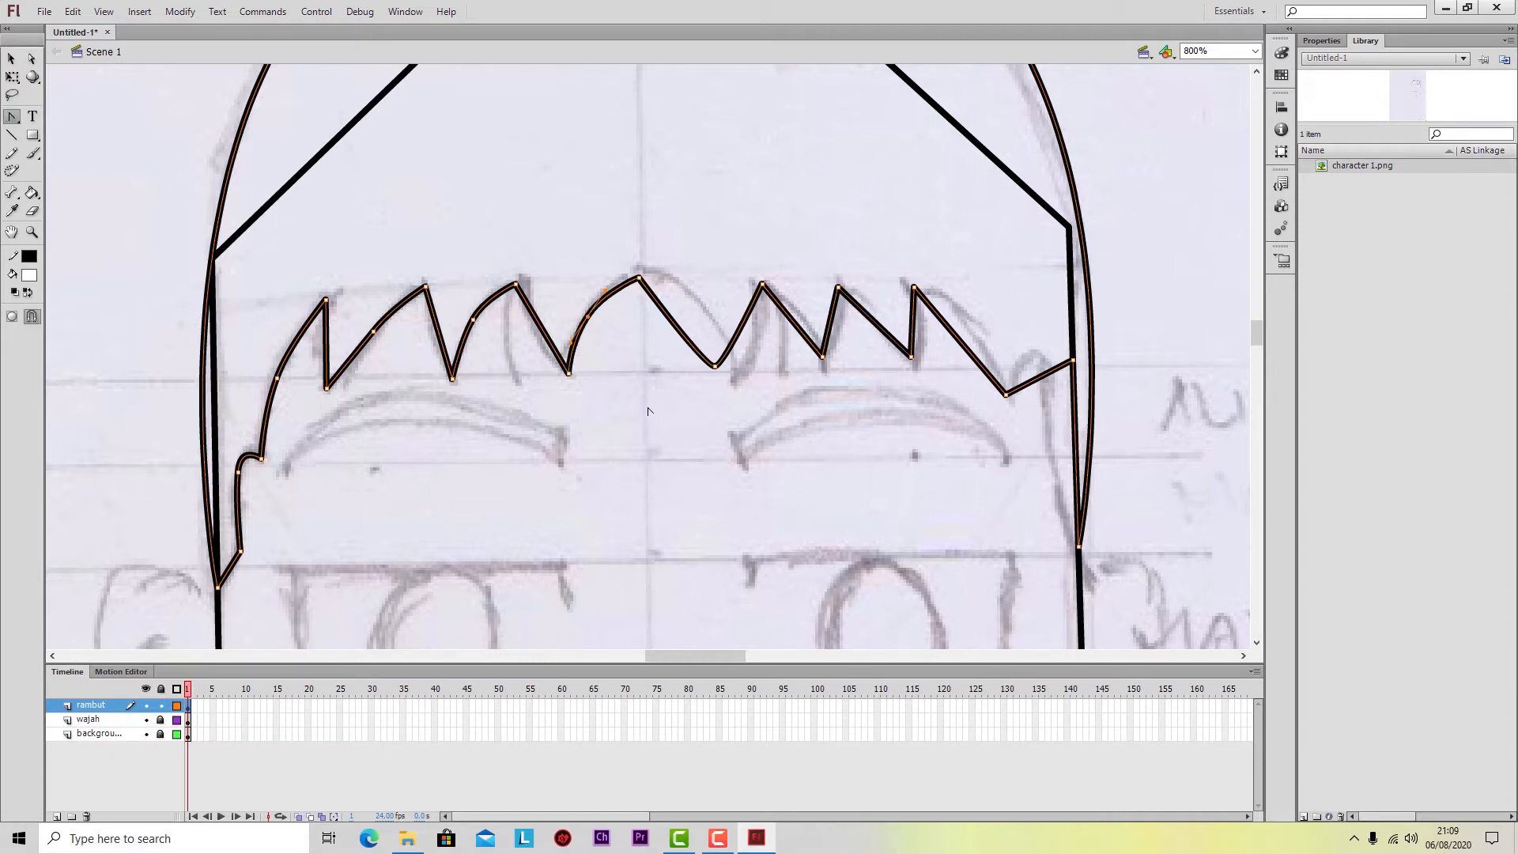
Curve the centre arch's right edge with a new anchor point, and move the fringe tip beside it onto the sketch as a corner point.
key(p)
key(a)
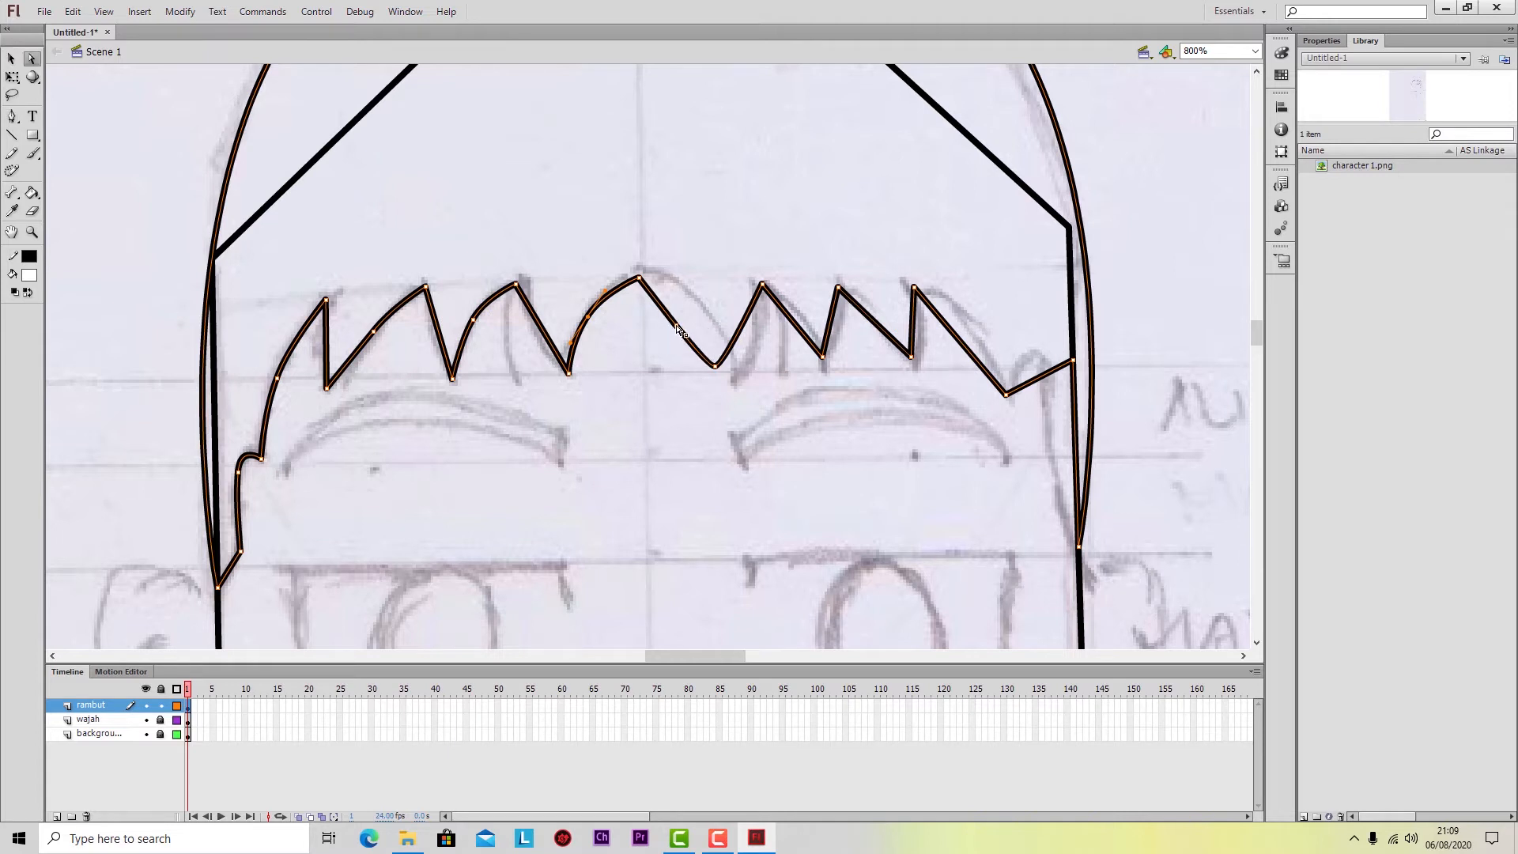
drag(677, 330, 704, 311)
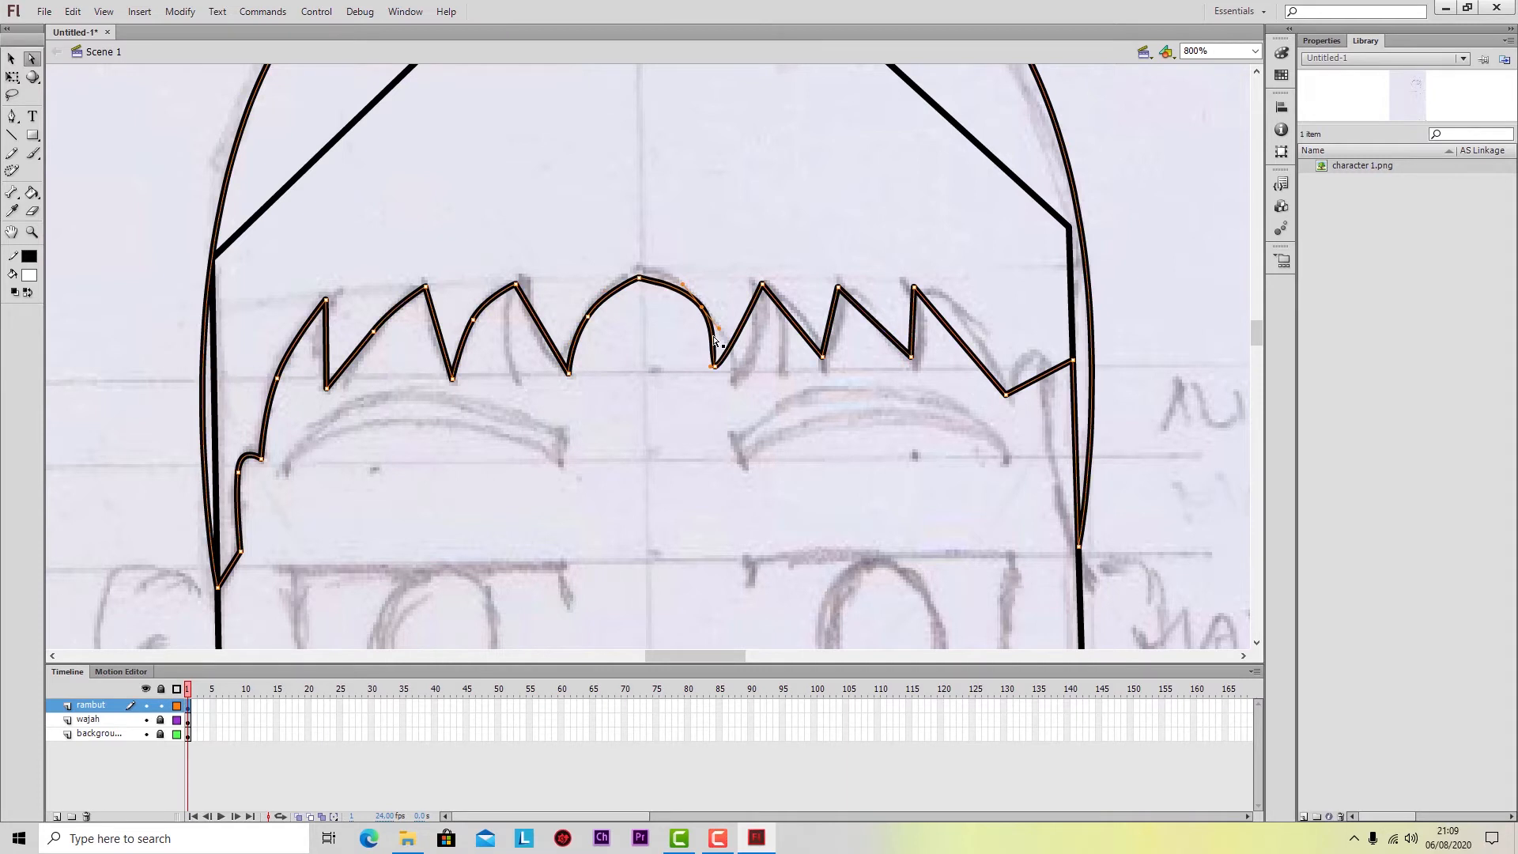
click(714, 368)
drag(715, 369, 734, 388)
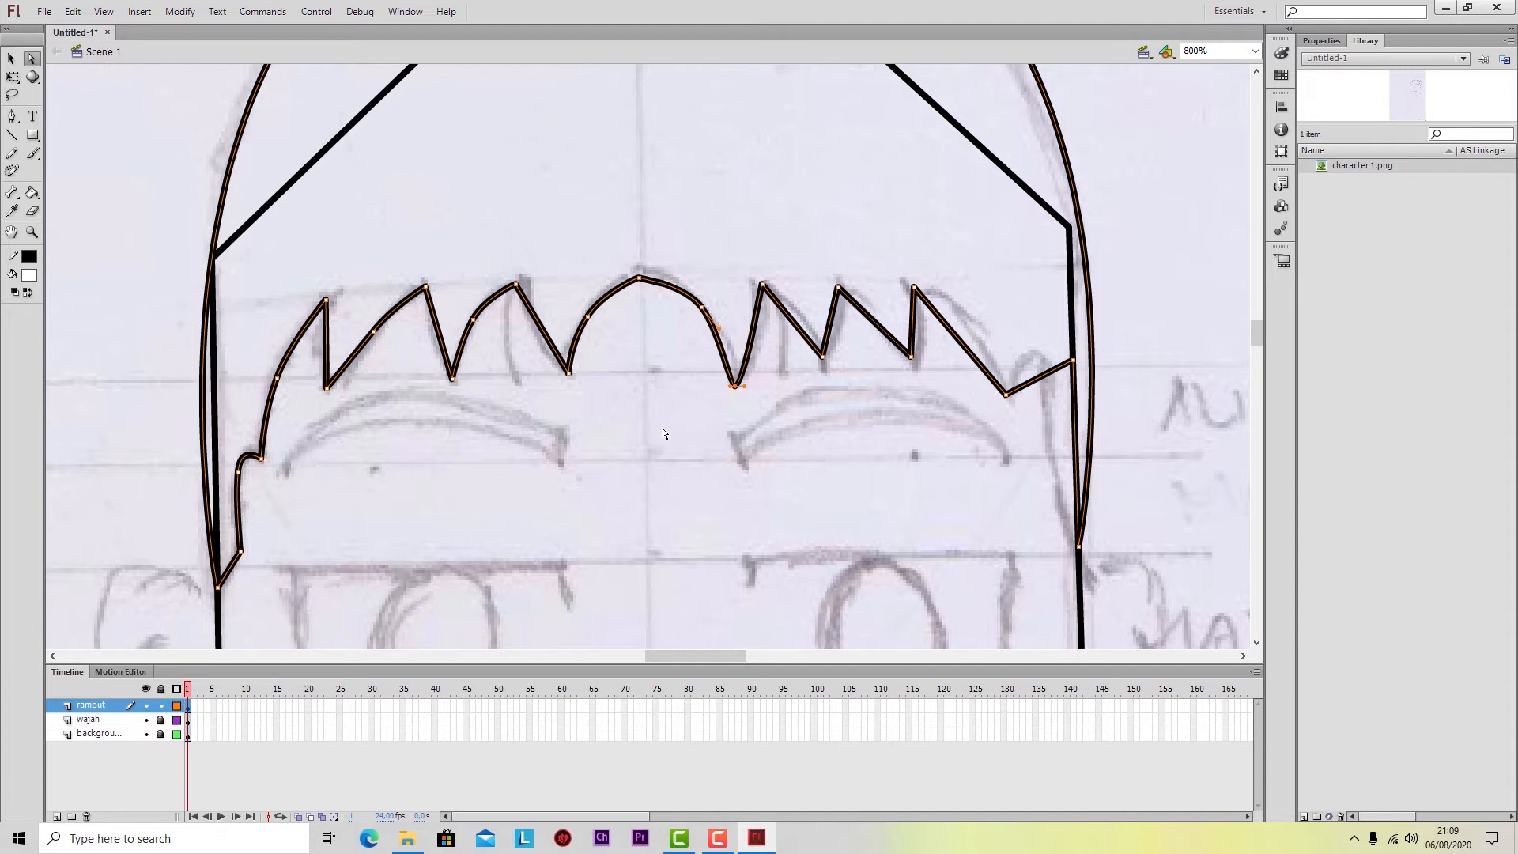
key(p)
click(734, 387)
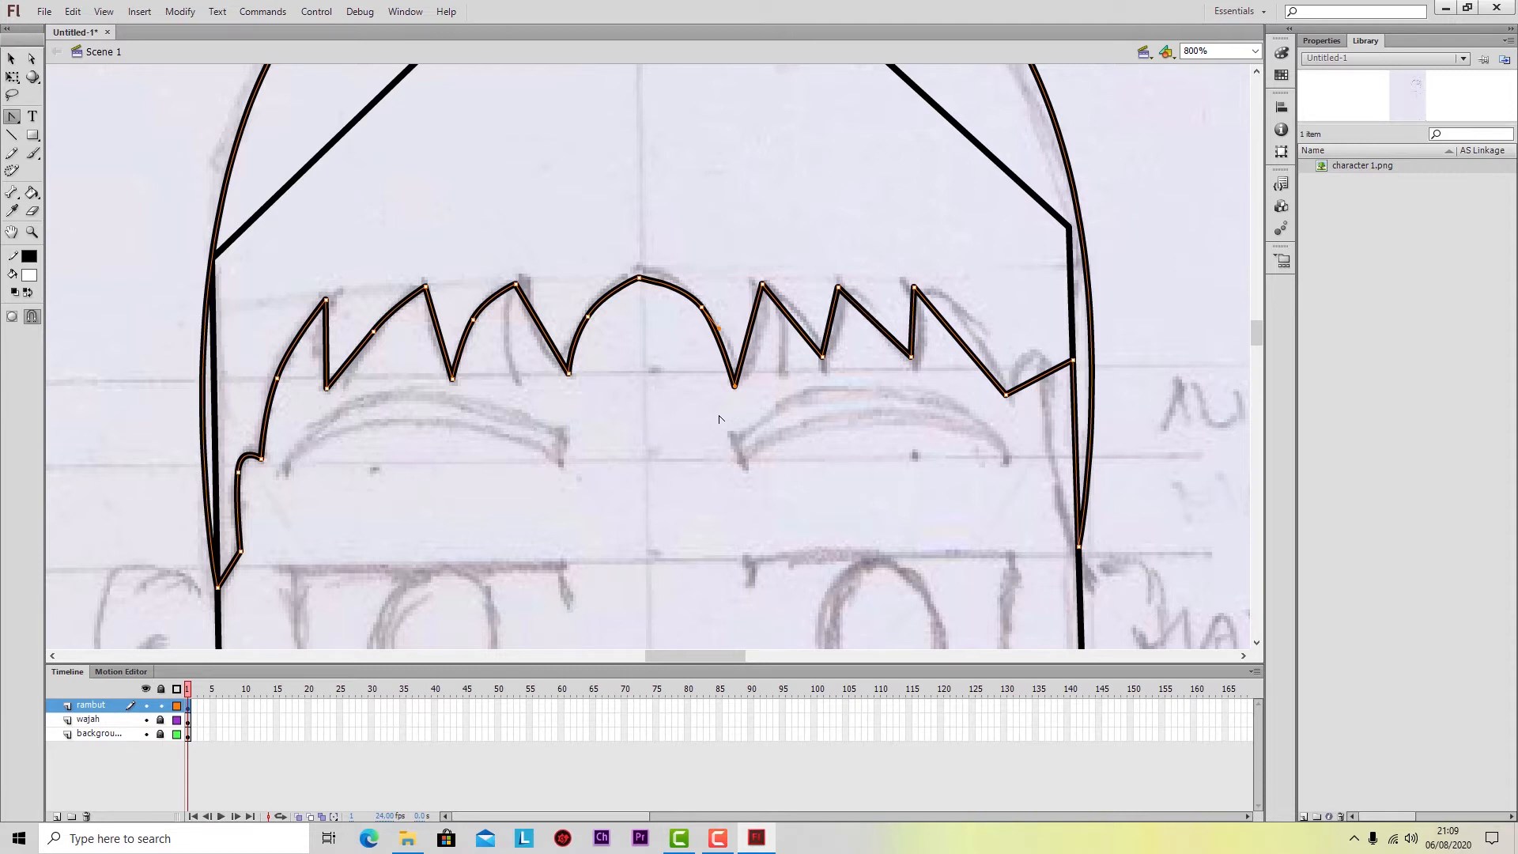
Add an anchor point on the rising edge just right of the centre arch, pull it outward and smooth it to match the sketch.
click(748, 336)
key(a)
drag(747, 335, 756, 342)
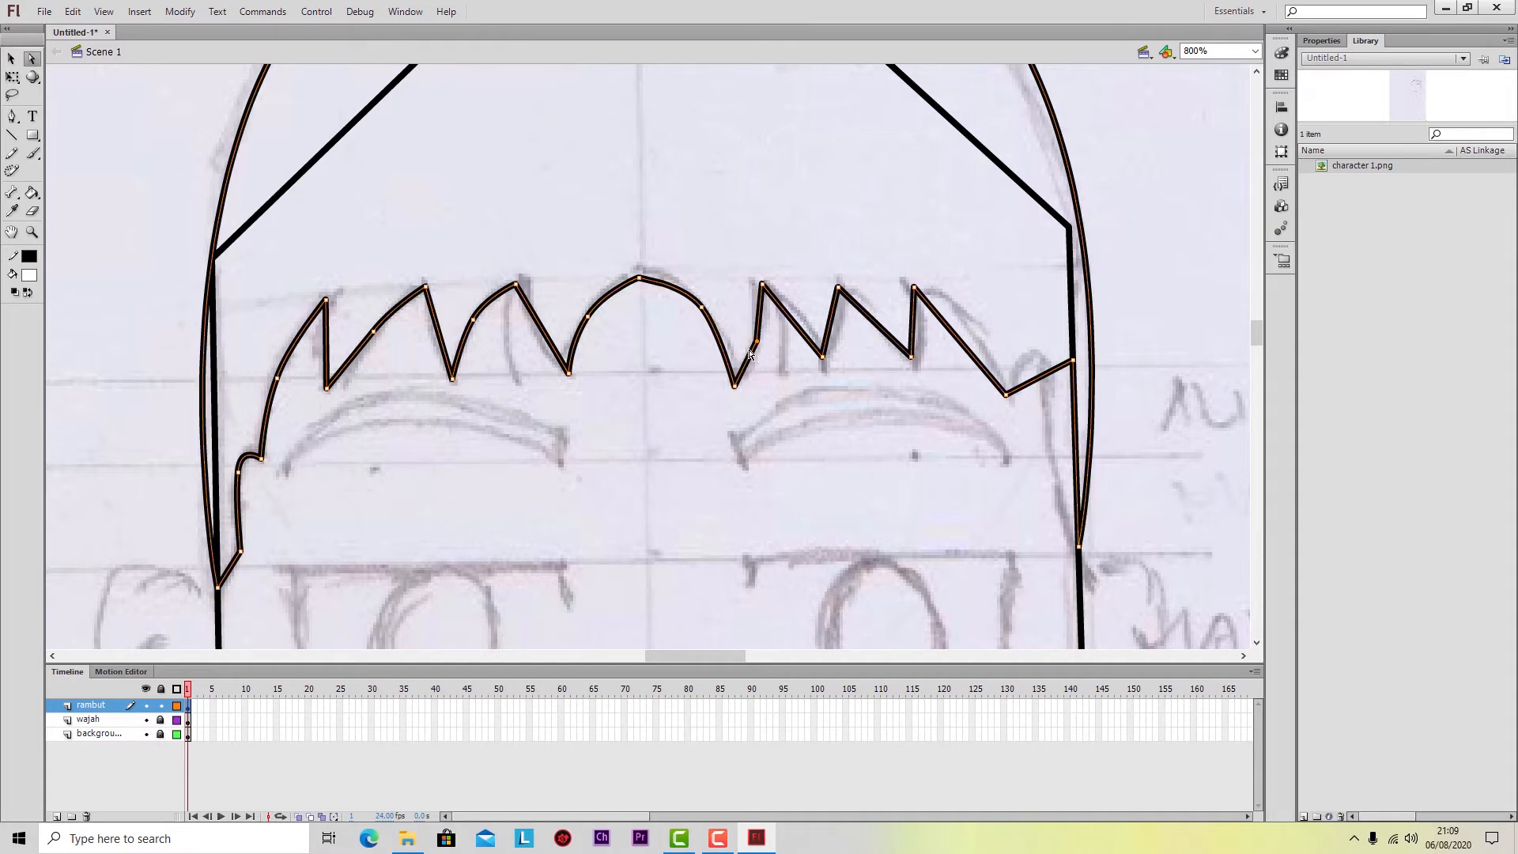
key(p)
click(761, 320)
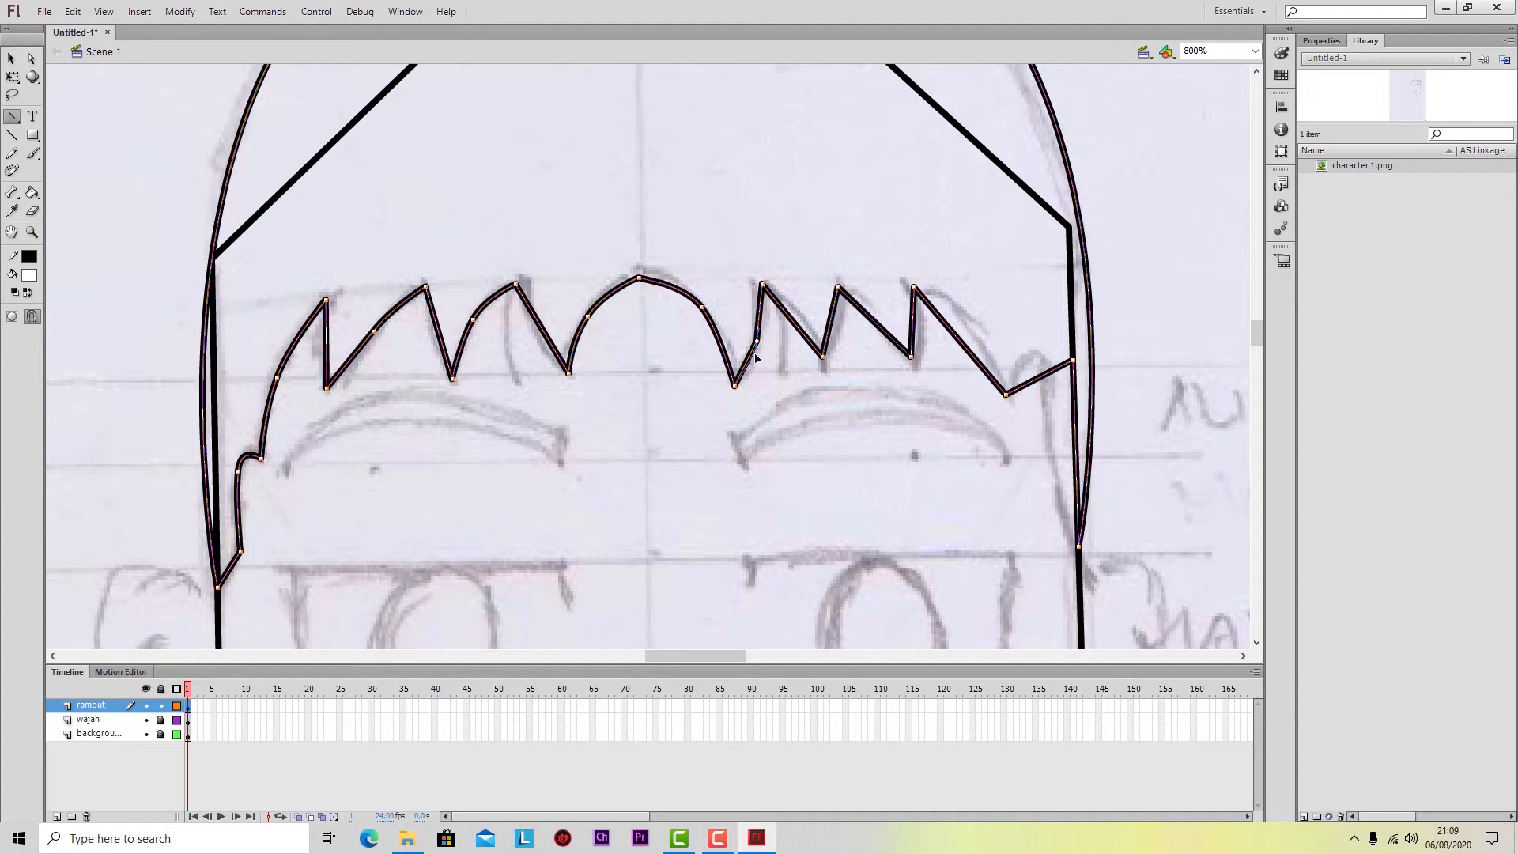
click(750, 361)
key(p)
Curve the falling edge of the first peak right of the centre arch with a smooth anchor point, and lower the fringe tip below it.
key(a)
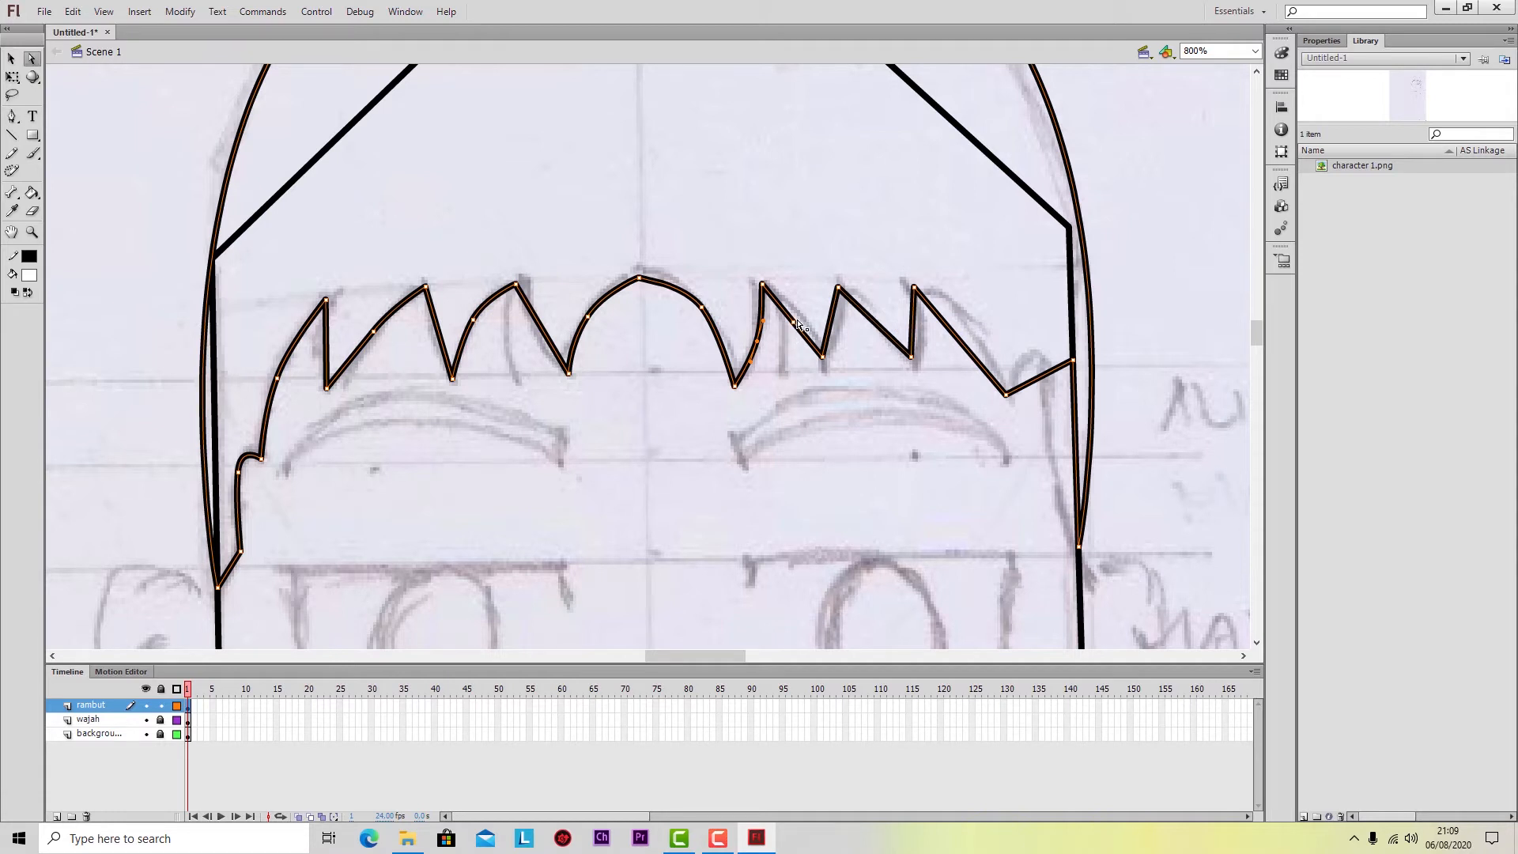
mouse_move(794, 322)
mouse_down()
mouse_move(791, 300)
mouse_move(815, 333)
mouse_up()
key(shift+c)
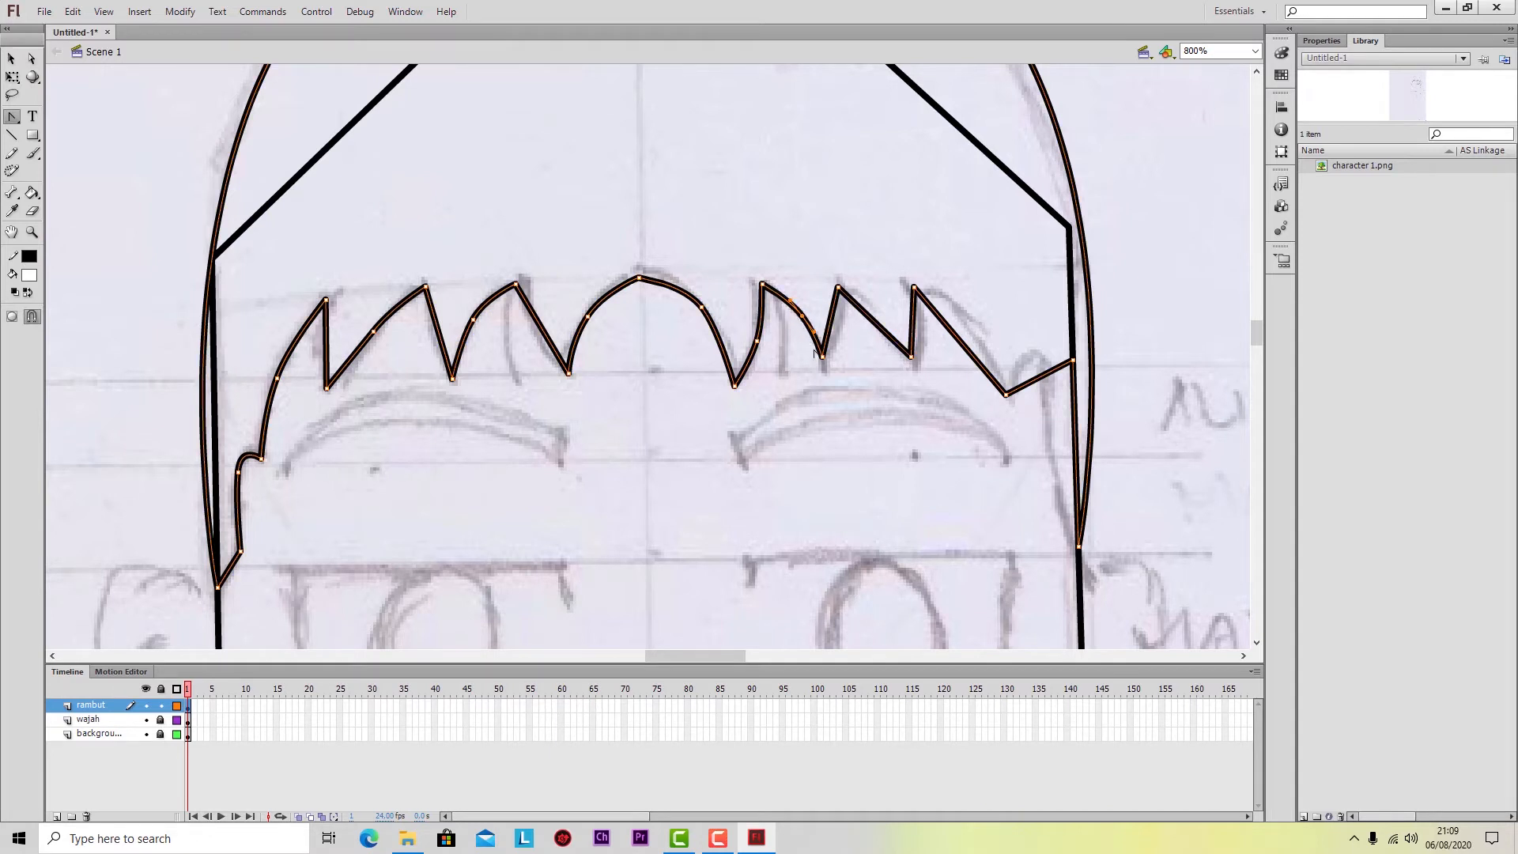
key(a)
drag(824, 358, 829, 368)
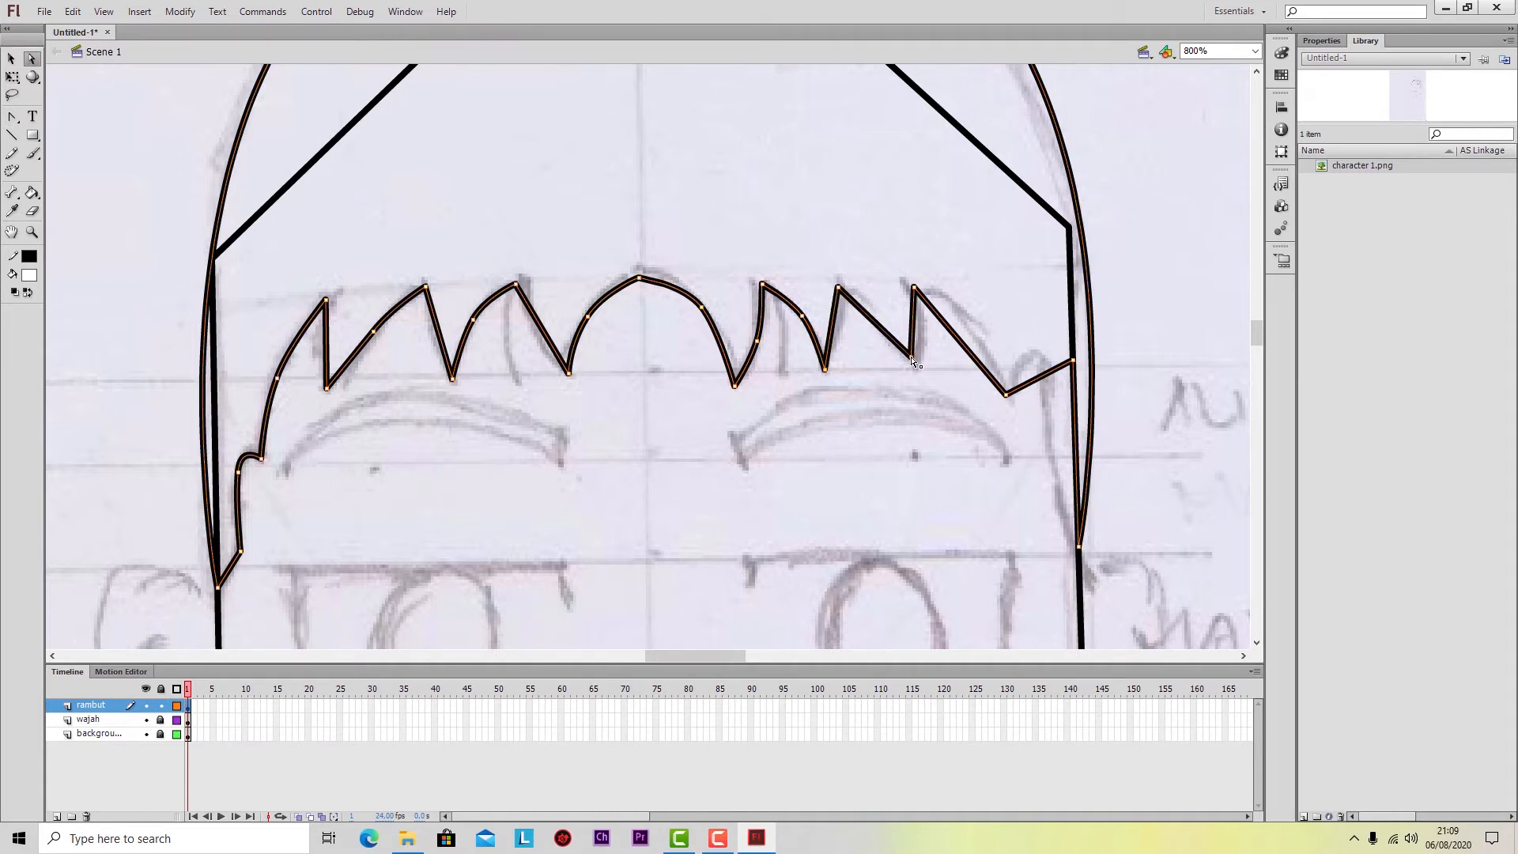
Lower the second fringe tip right of the centre arch and bow the edge rising to the third peak with a new smooth anchor point.
drag(910, 357, 915, 370)
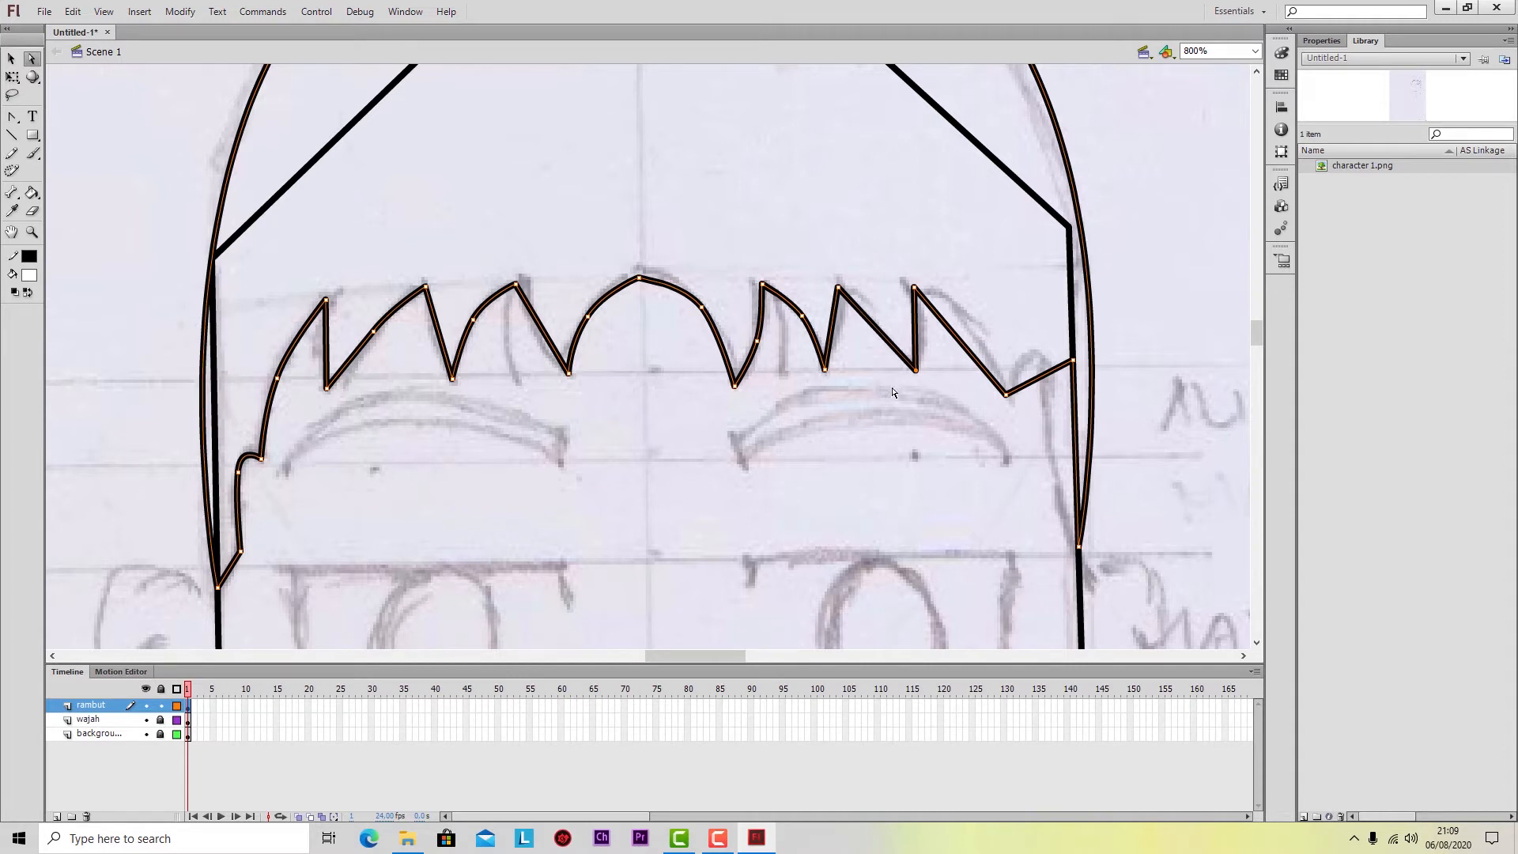
key(p)
key(a)
drag(915, 329, 926, 351)
key(p)
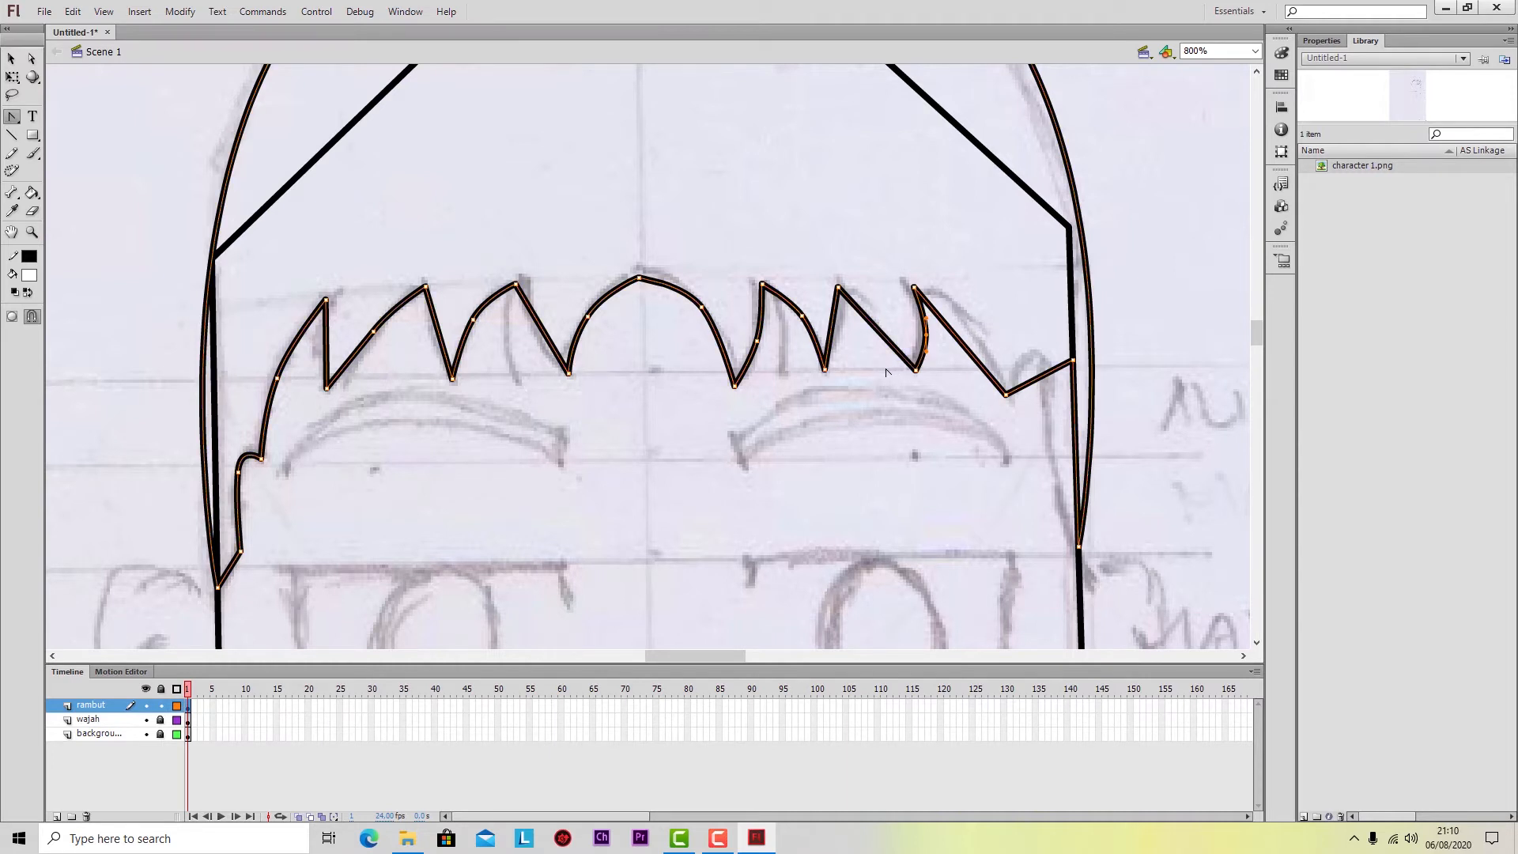
Curve the falling edge of the second peak right of the centre arch with a new smooth anchor point.
key(p)
key(a)
drag(878, 329, 870, 305)
key(p)
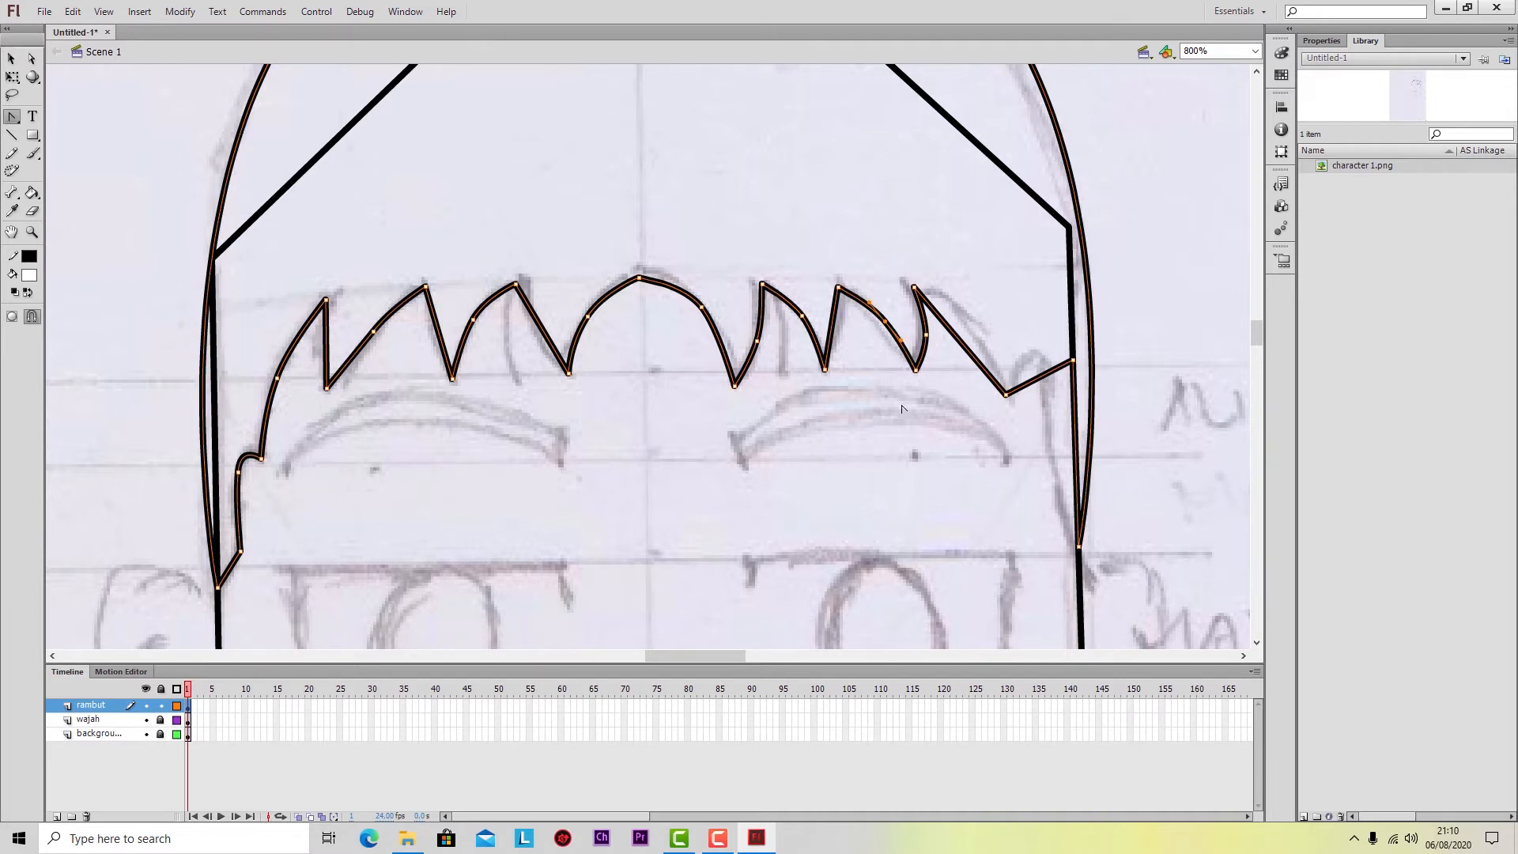
Add an anchor point on the long falling edge of the third right-hand peak, pull it outward and smooth it.
key(=)
click(961, 342)
key(a)
drag(971, 336, 954, 308)
key(p)
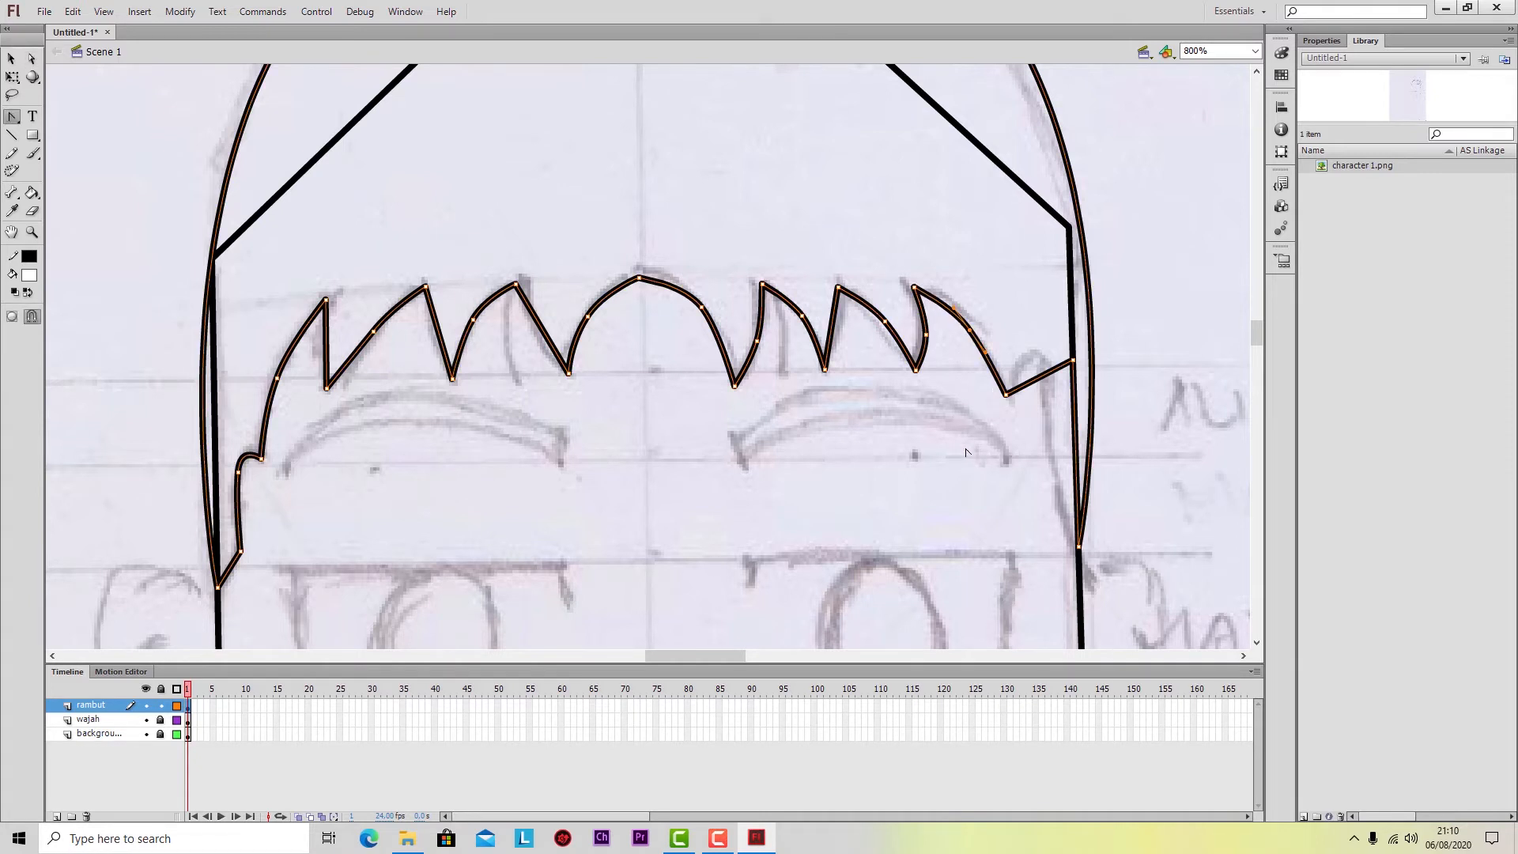
Form the rounded last peak at the right sideburn with a new anchor point, and move the sideburn's inner point onto the sketch.
click(1039, 379)
key(a)
drag(1039, 378, 1032, 358)
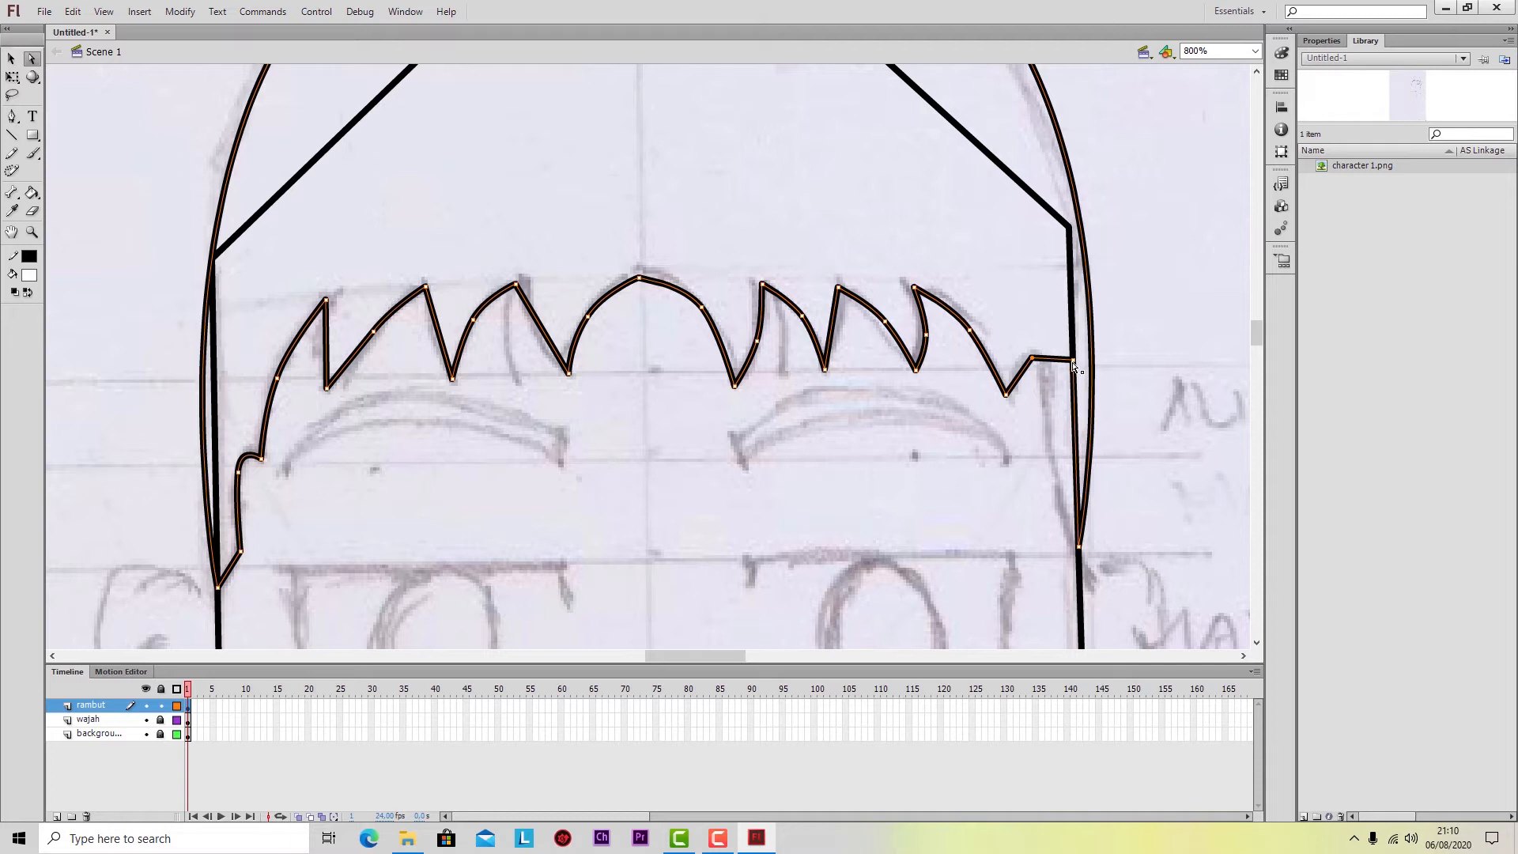
mouse_move(1073, 363)
mouse_down()
mouse_move(1044, 412)
mouse_move(1049, 457)
mouse_up()
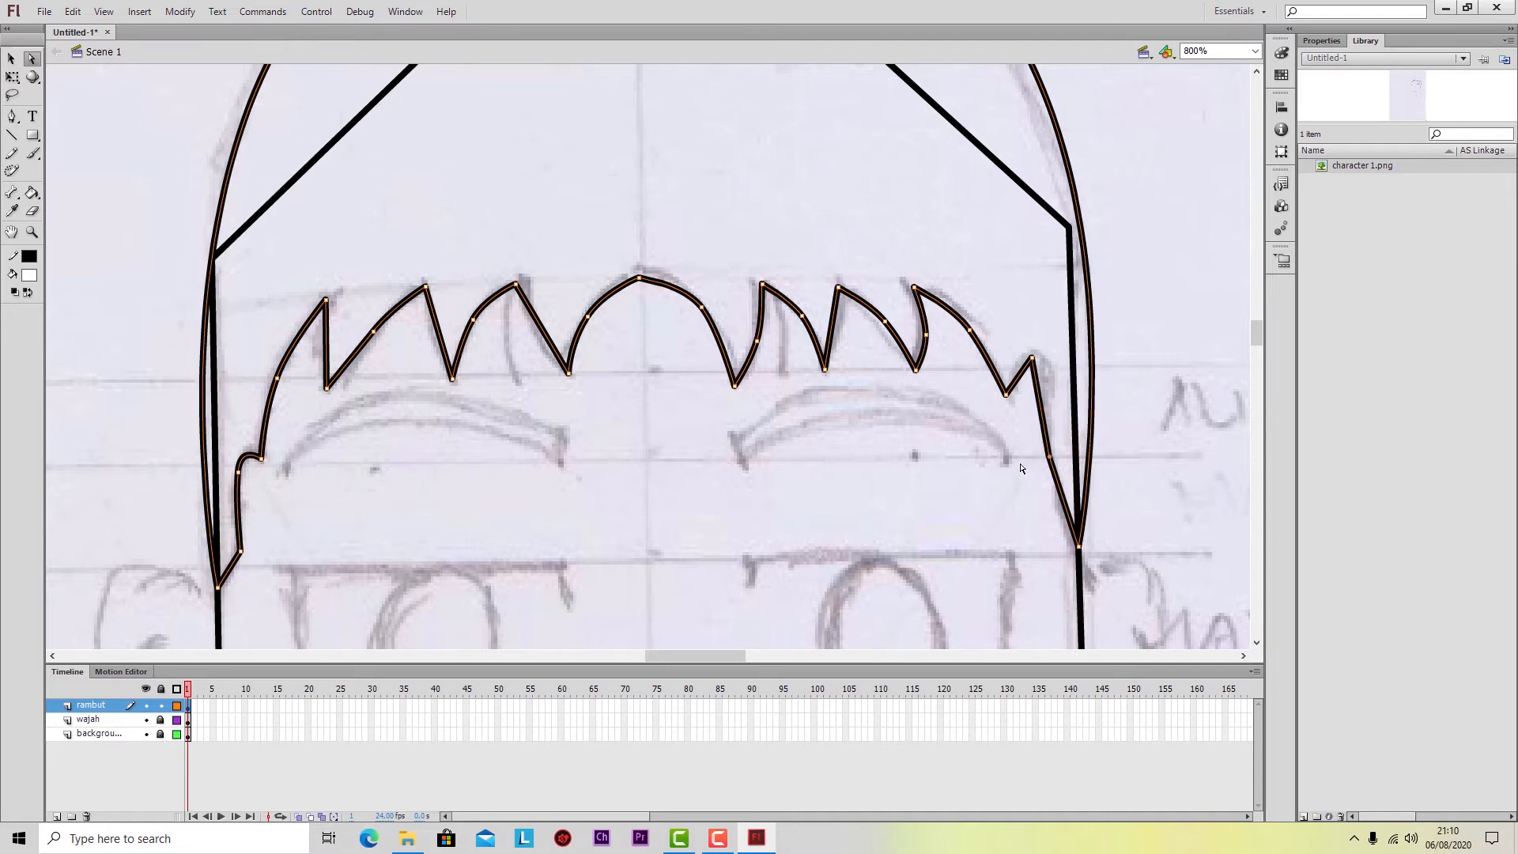
key(p)
drag(1033, 360, 1029, 357)
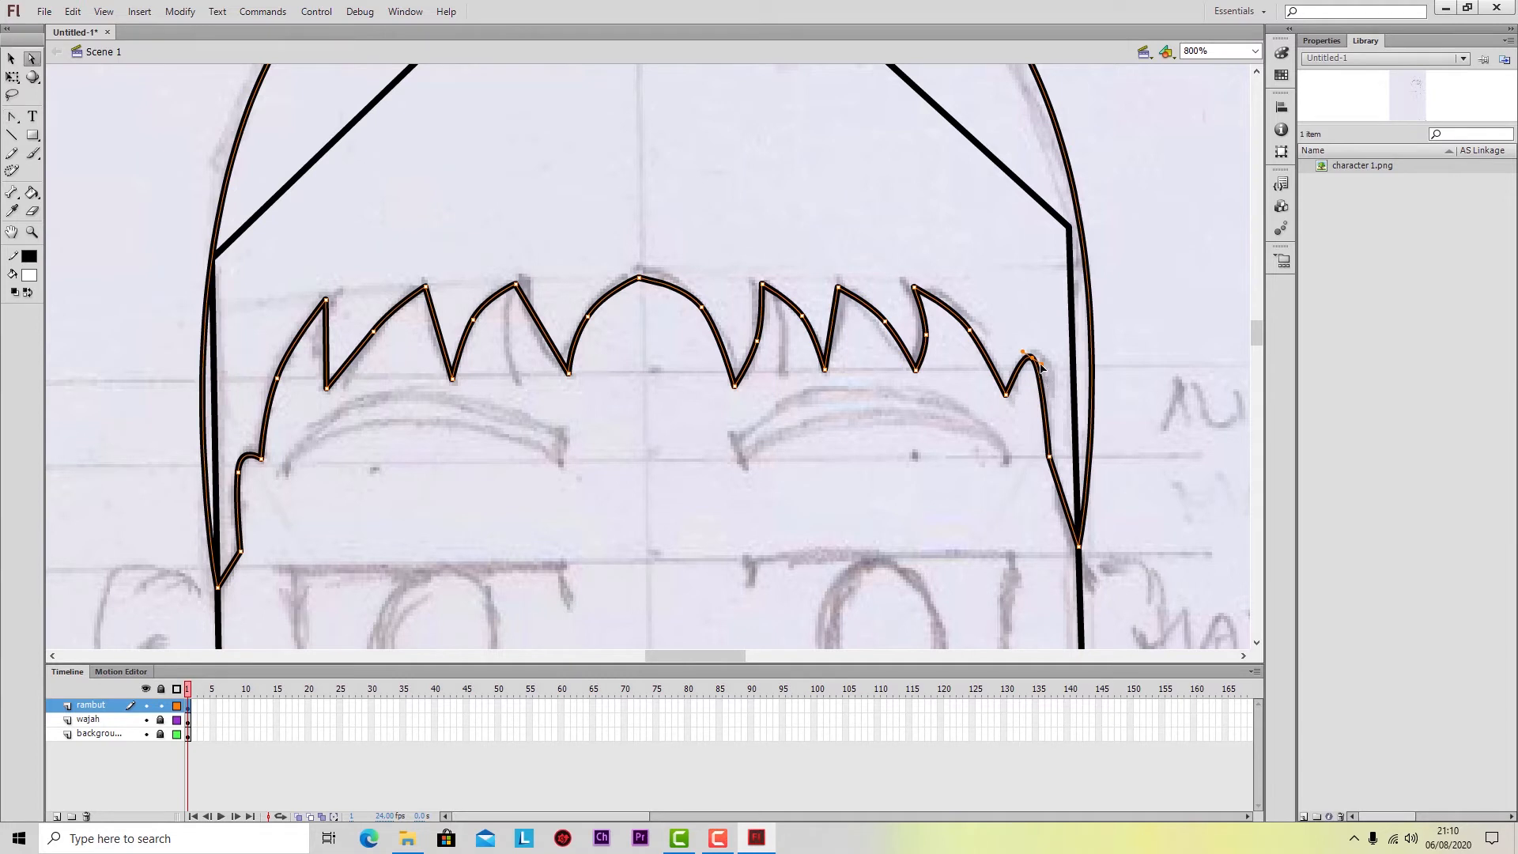
key(a)
drag(1045, 364, 1039, 355)
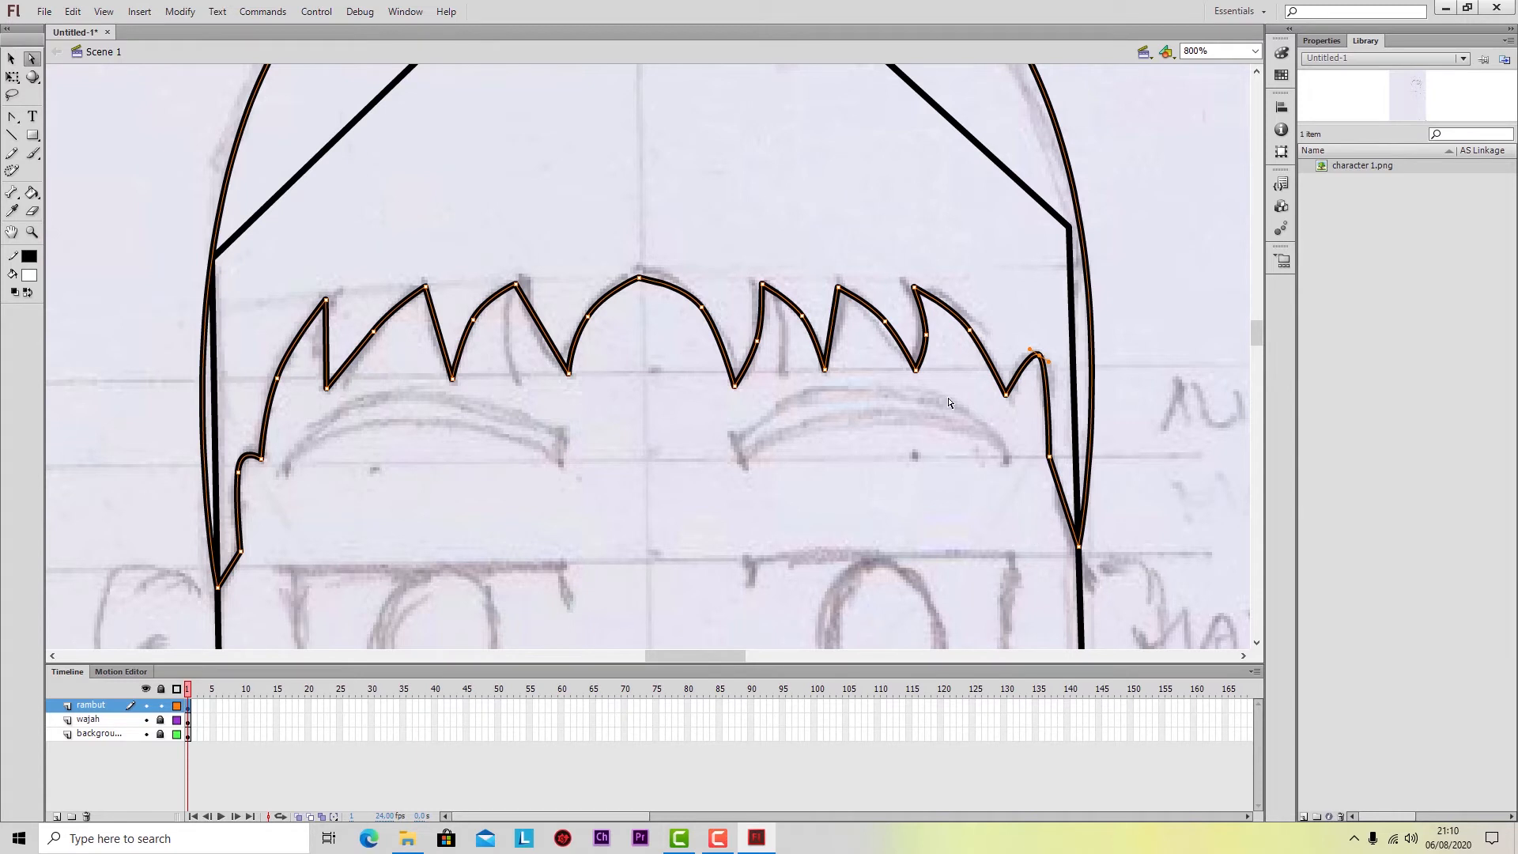
Adjust both curve handles of the hair outline's crown point so the two sides of the head follow the sketch.
key(ctrl+minus)
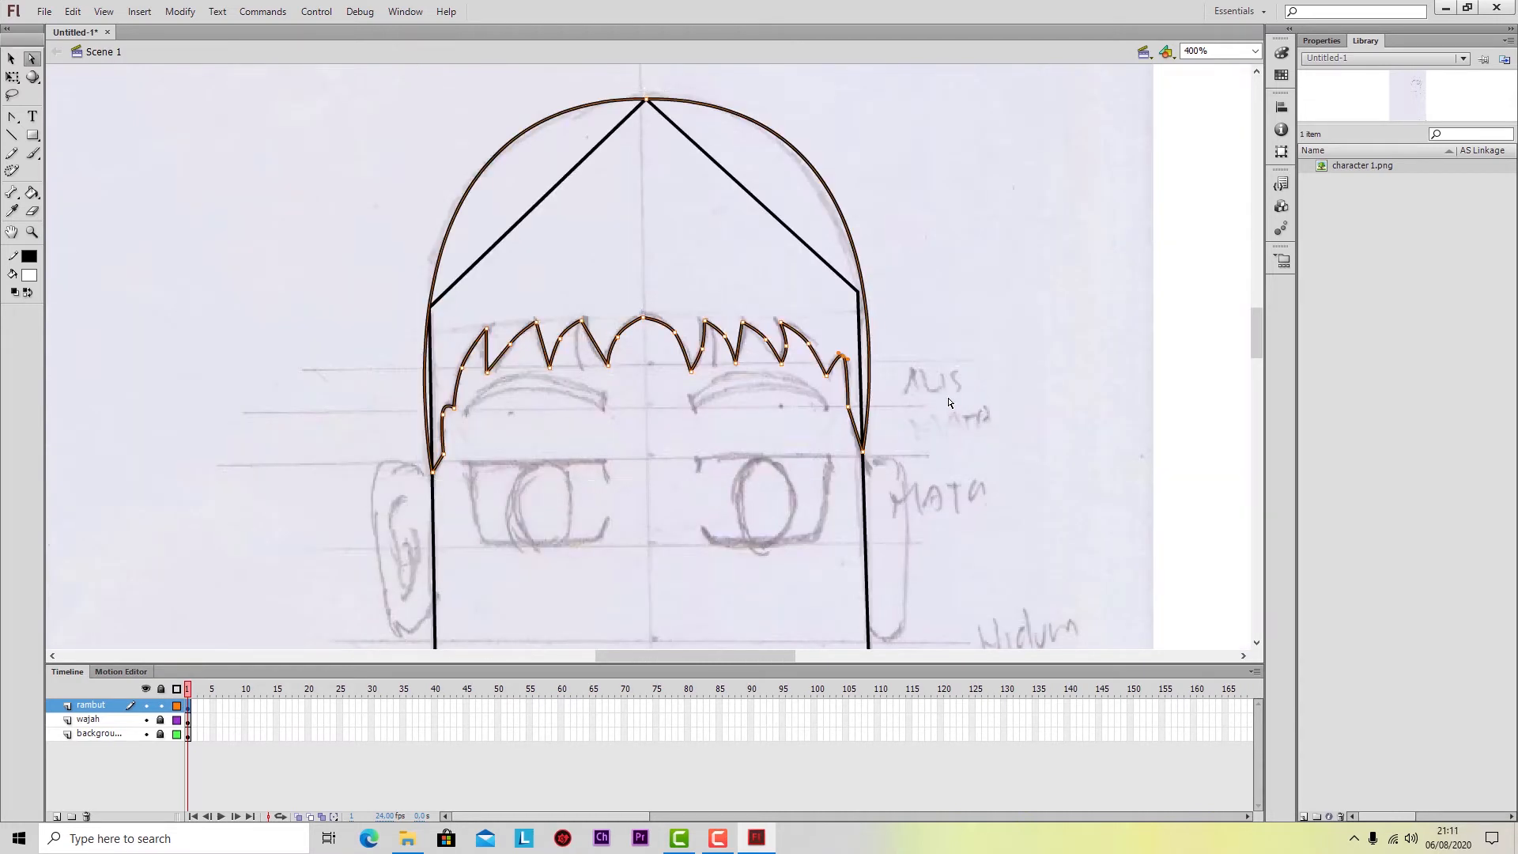
click(647, 101)
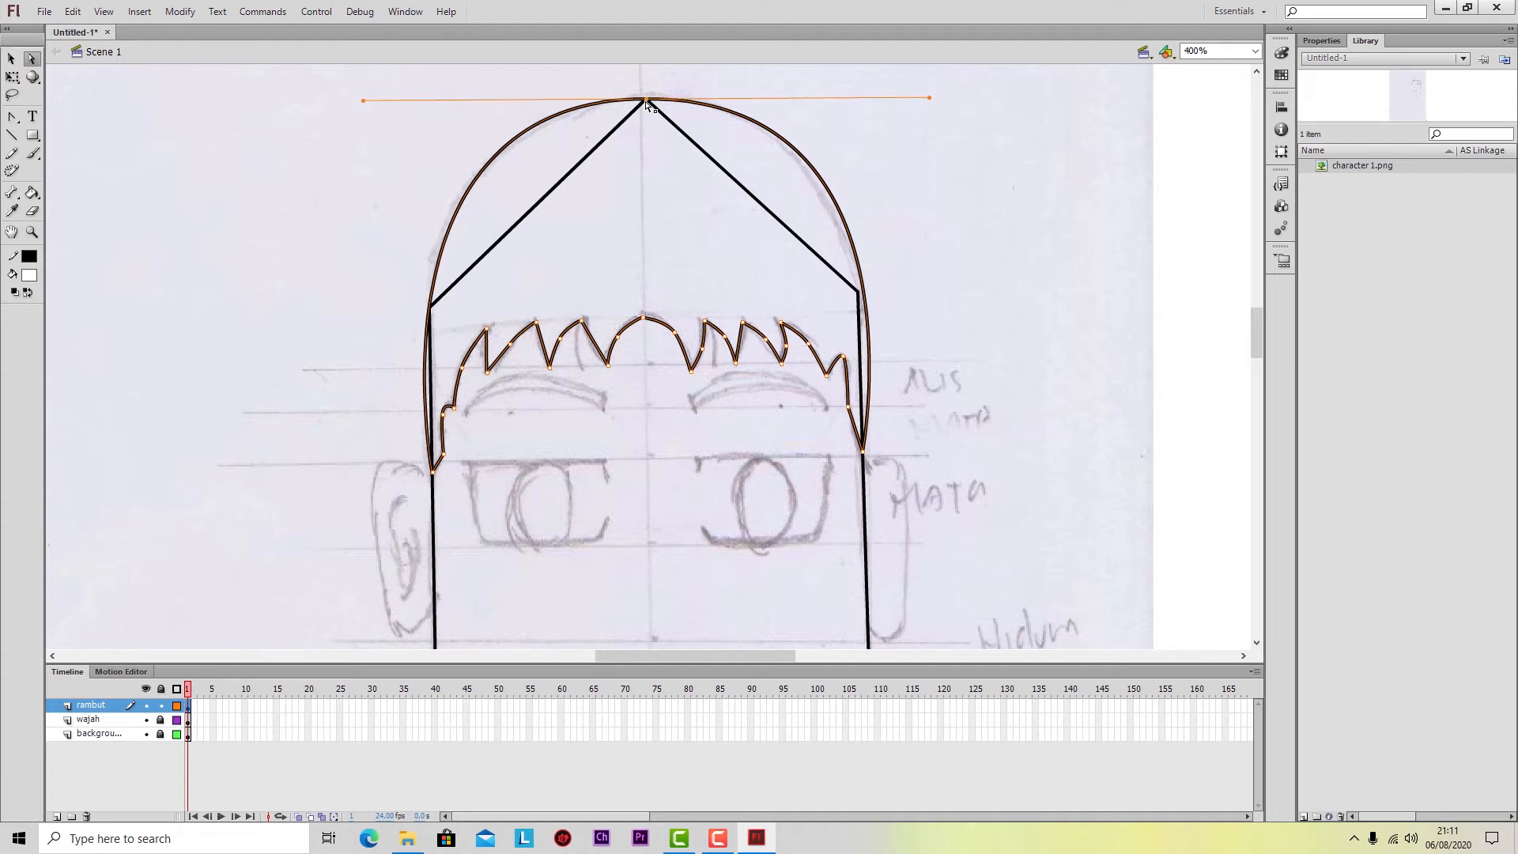
mouse_move(365, 100)
mouse_down()
mouse_move(383, 109)
mouse_move(303, 105)
mouse_move(354, 102)
mouse_up()
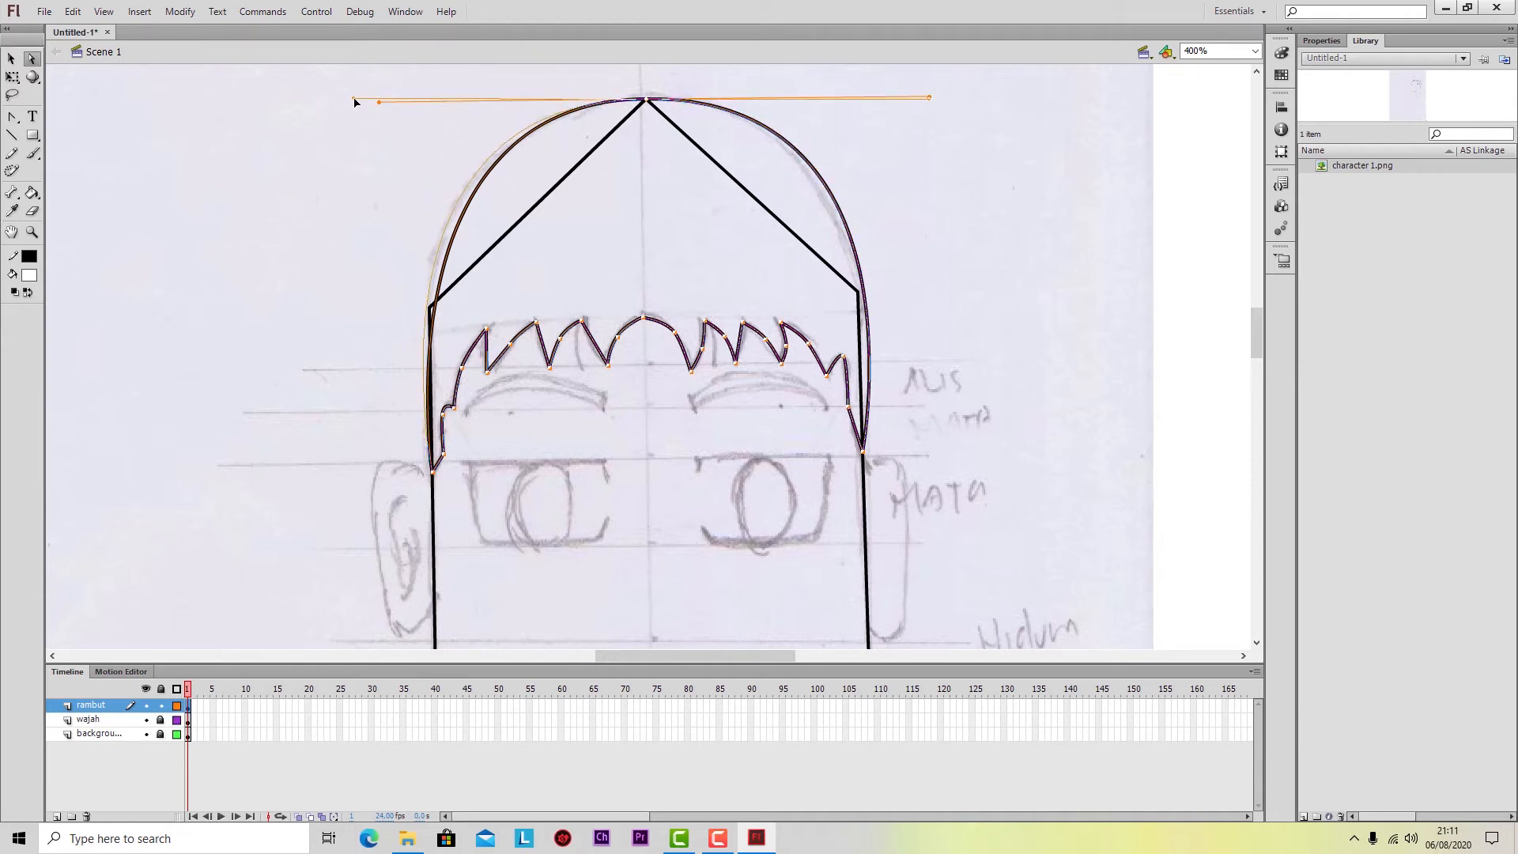
drag(354, 101, 353, 100)
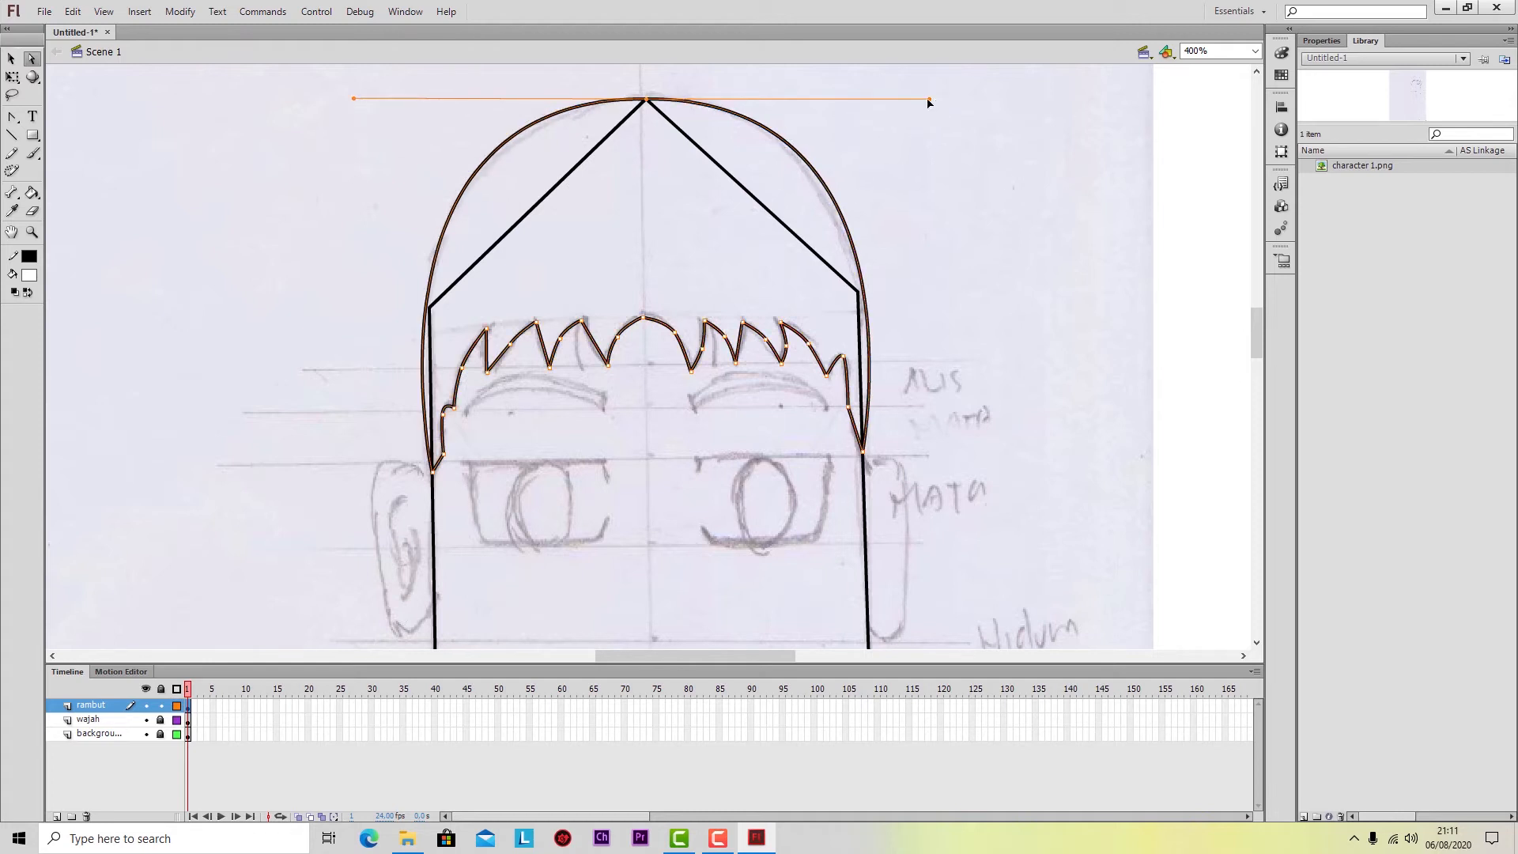
drag(930, 100, 913, 101)
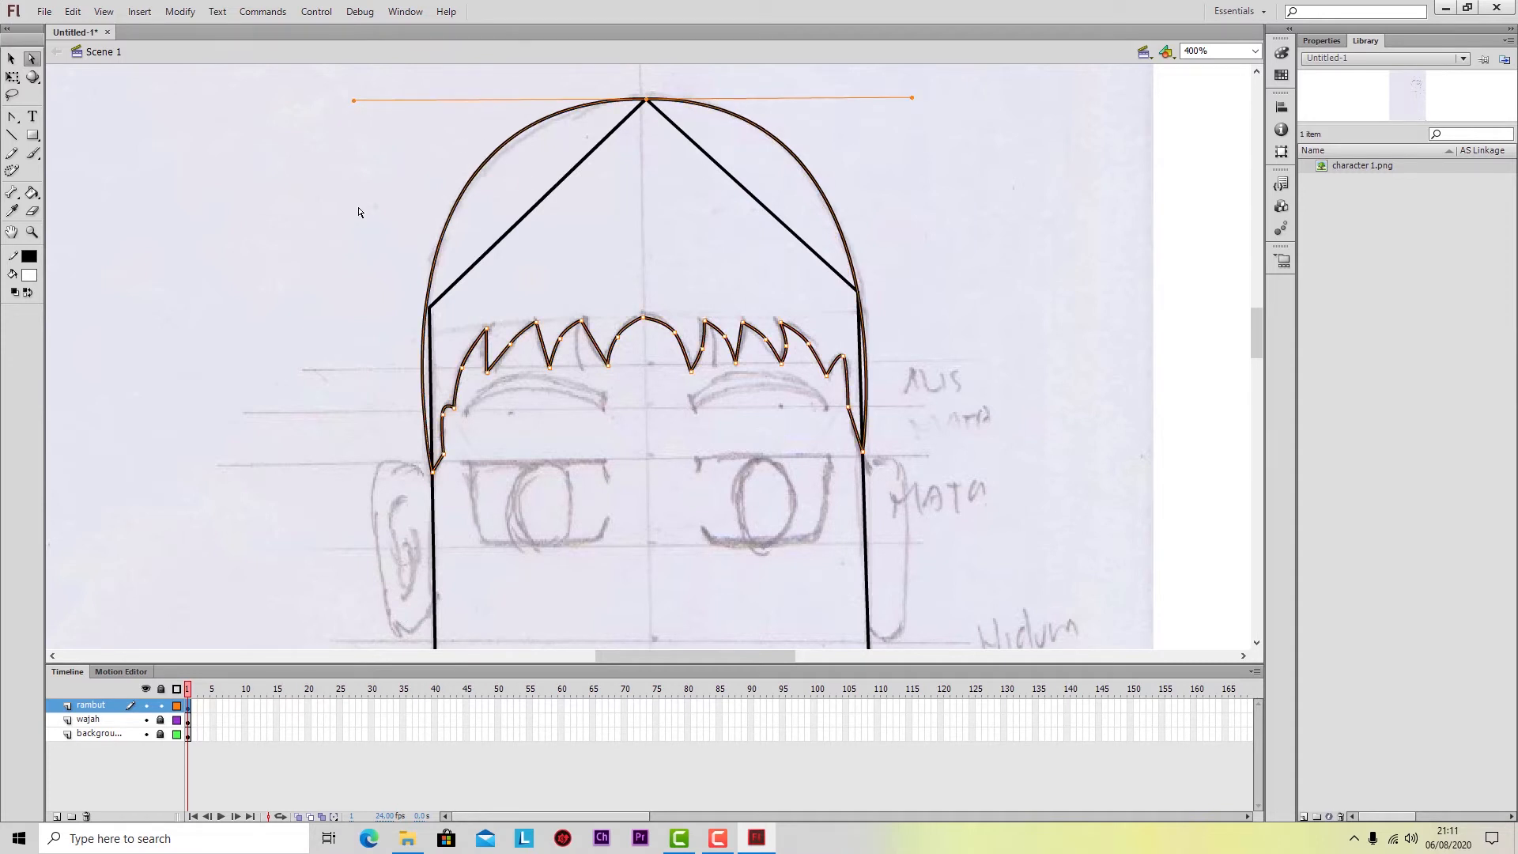
click(360, 106)
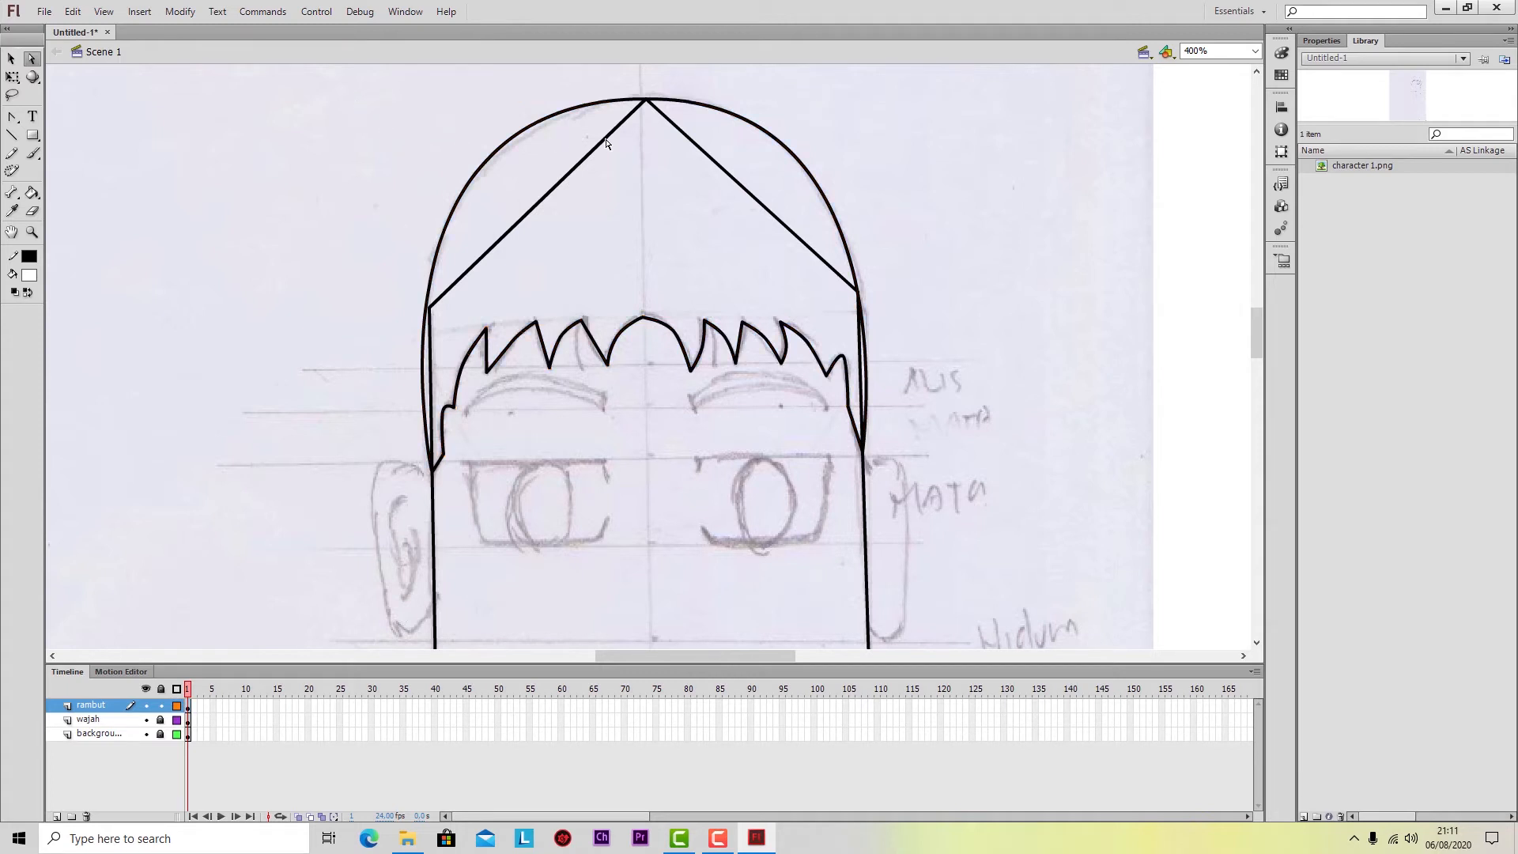
click(641, 103)
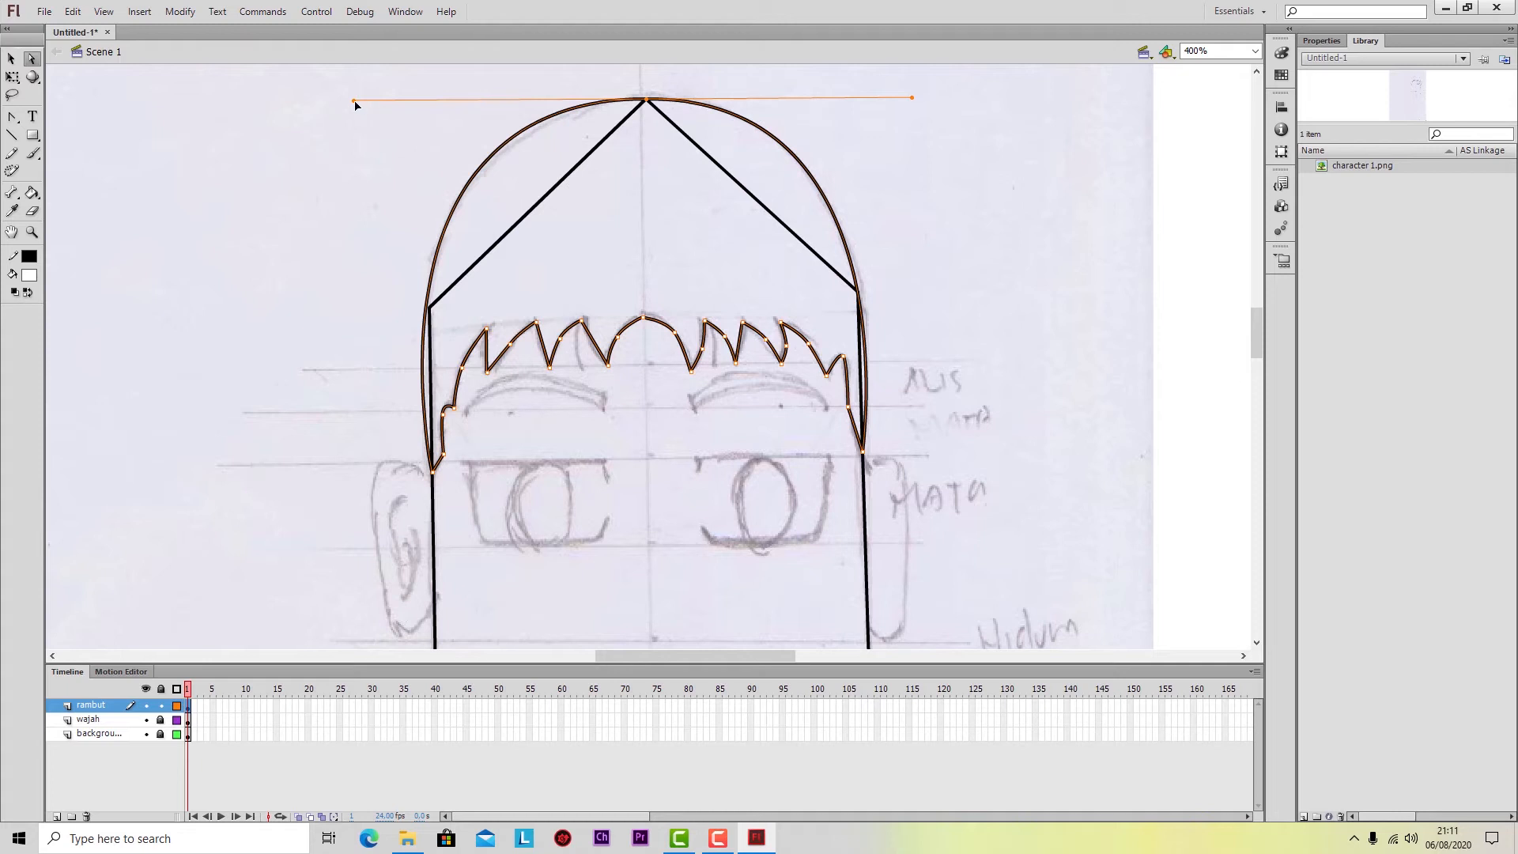
drag(354, 101, 363, 106)
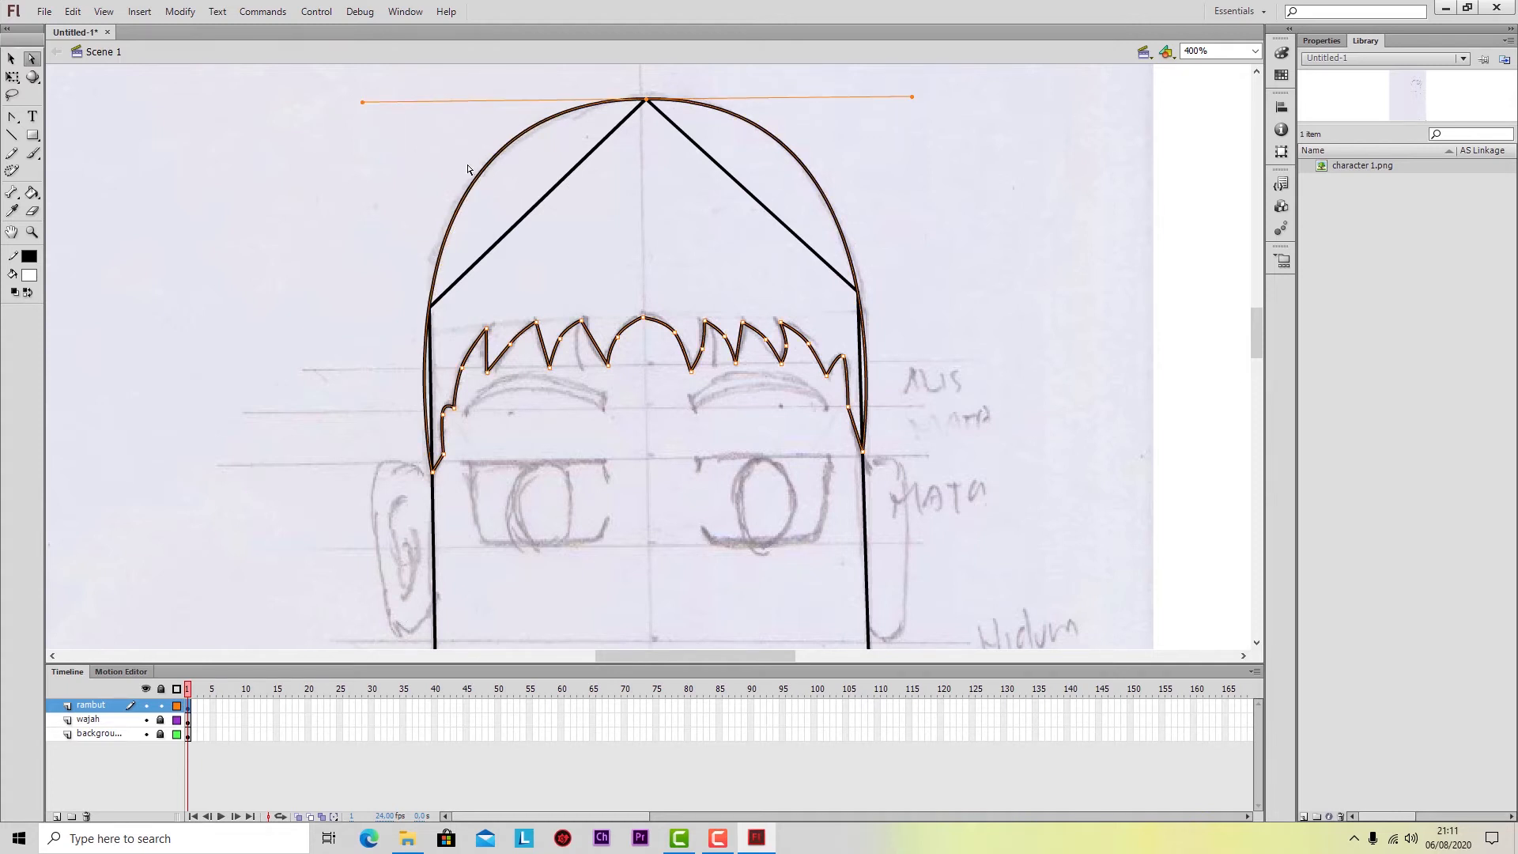
click(1020, 324)
scroll(1017, 336, down, 3)
scroll(1016, 339, up, 2)
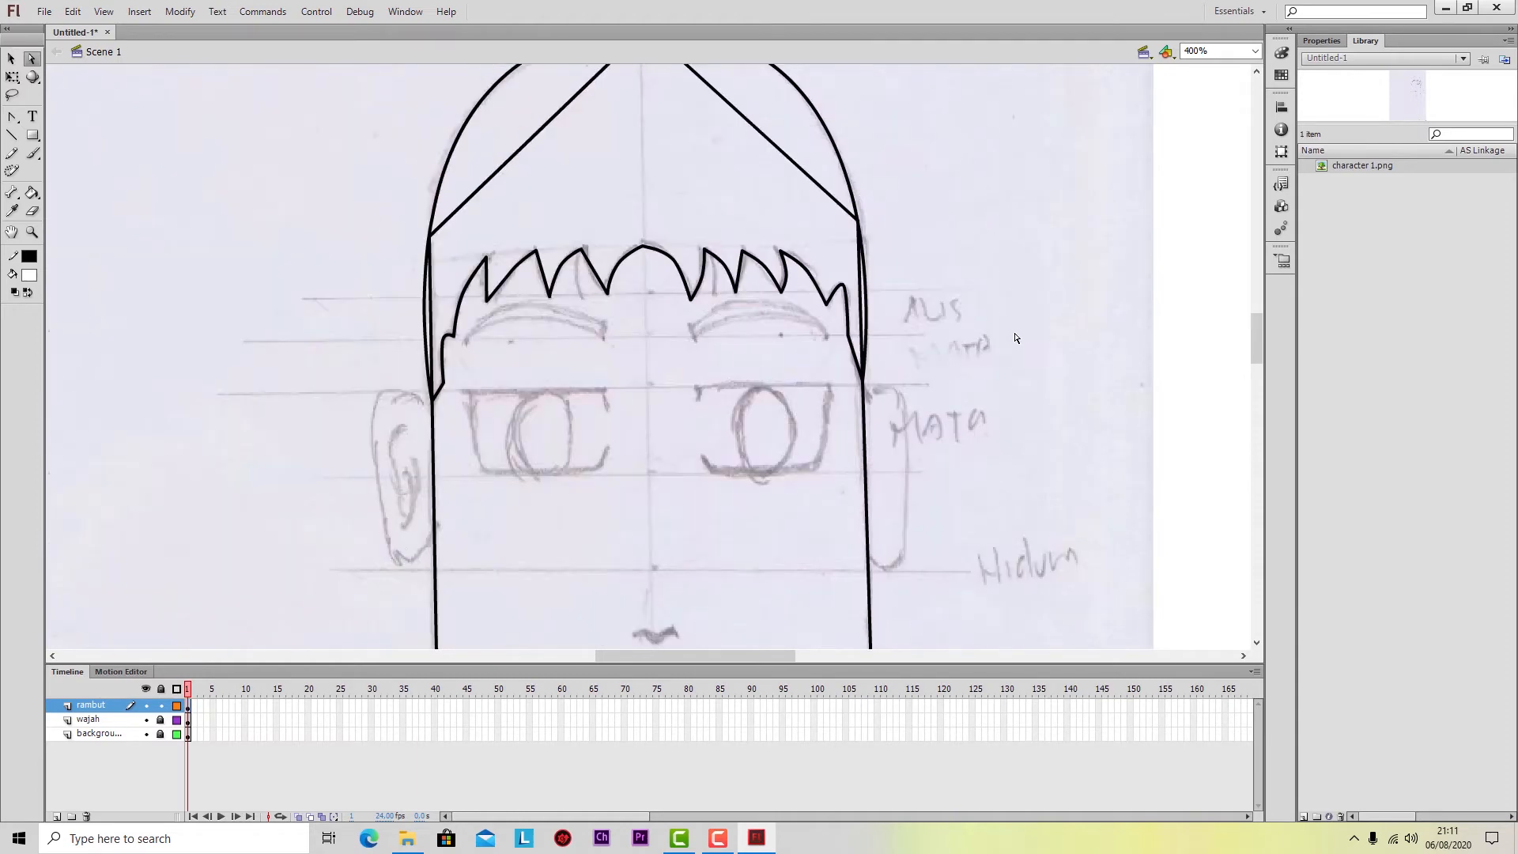
scroll(1015, 338, up, 2)
scroll(1016, 339, down, 4)
scroll(1016, 338, up, 3)
scroll(1016, 338, down, 4)
scroll(1016, 338, up, 2)
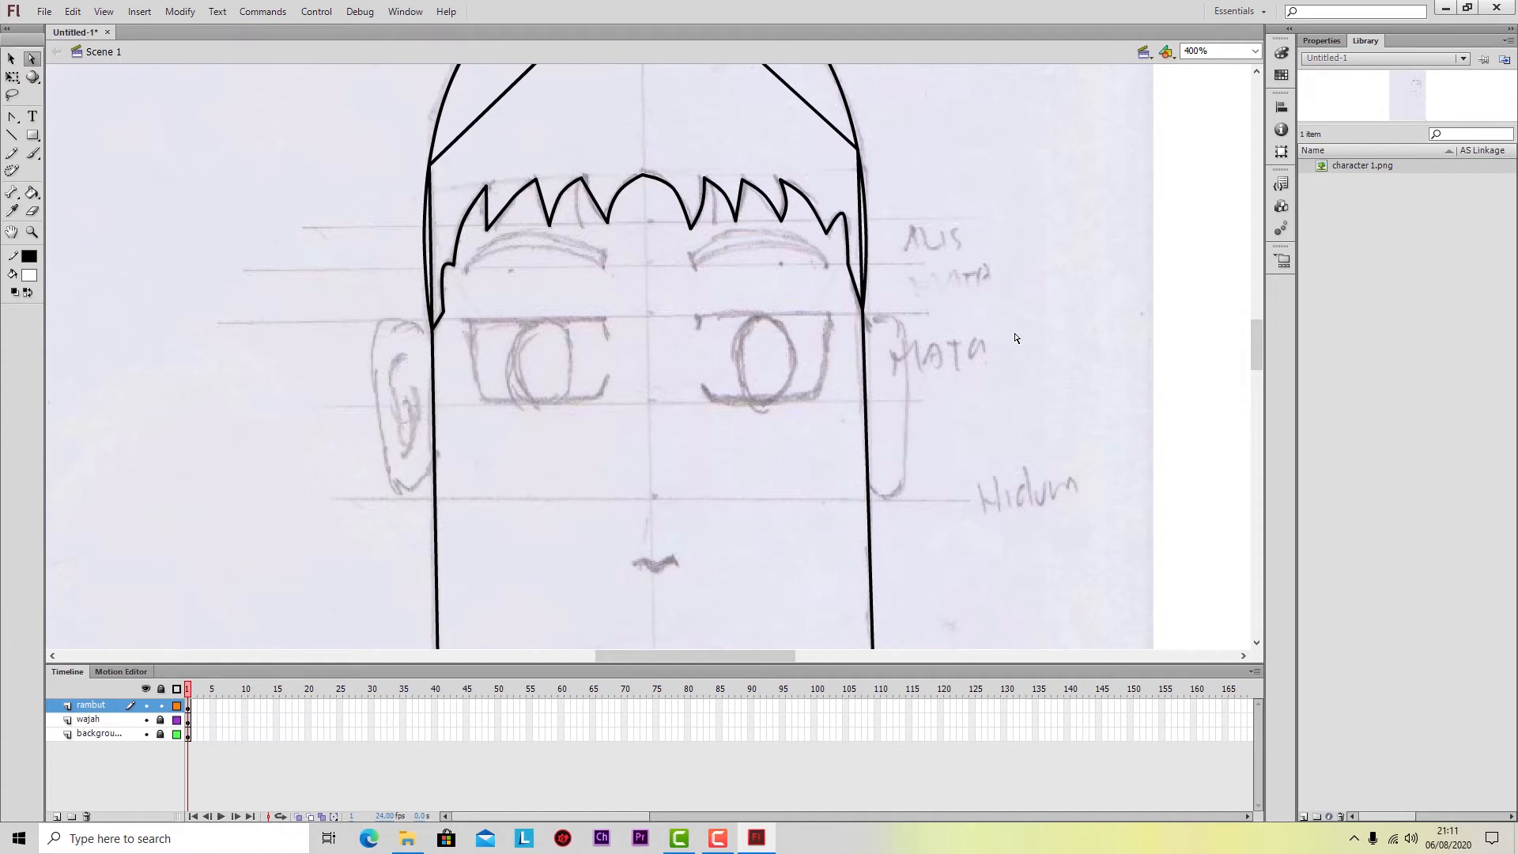
scroll(1016, 338, up, 1)
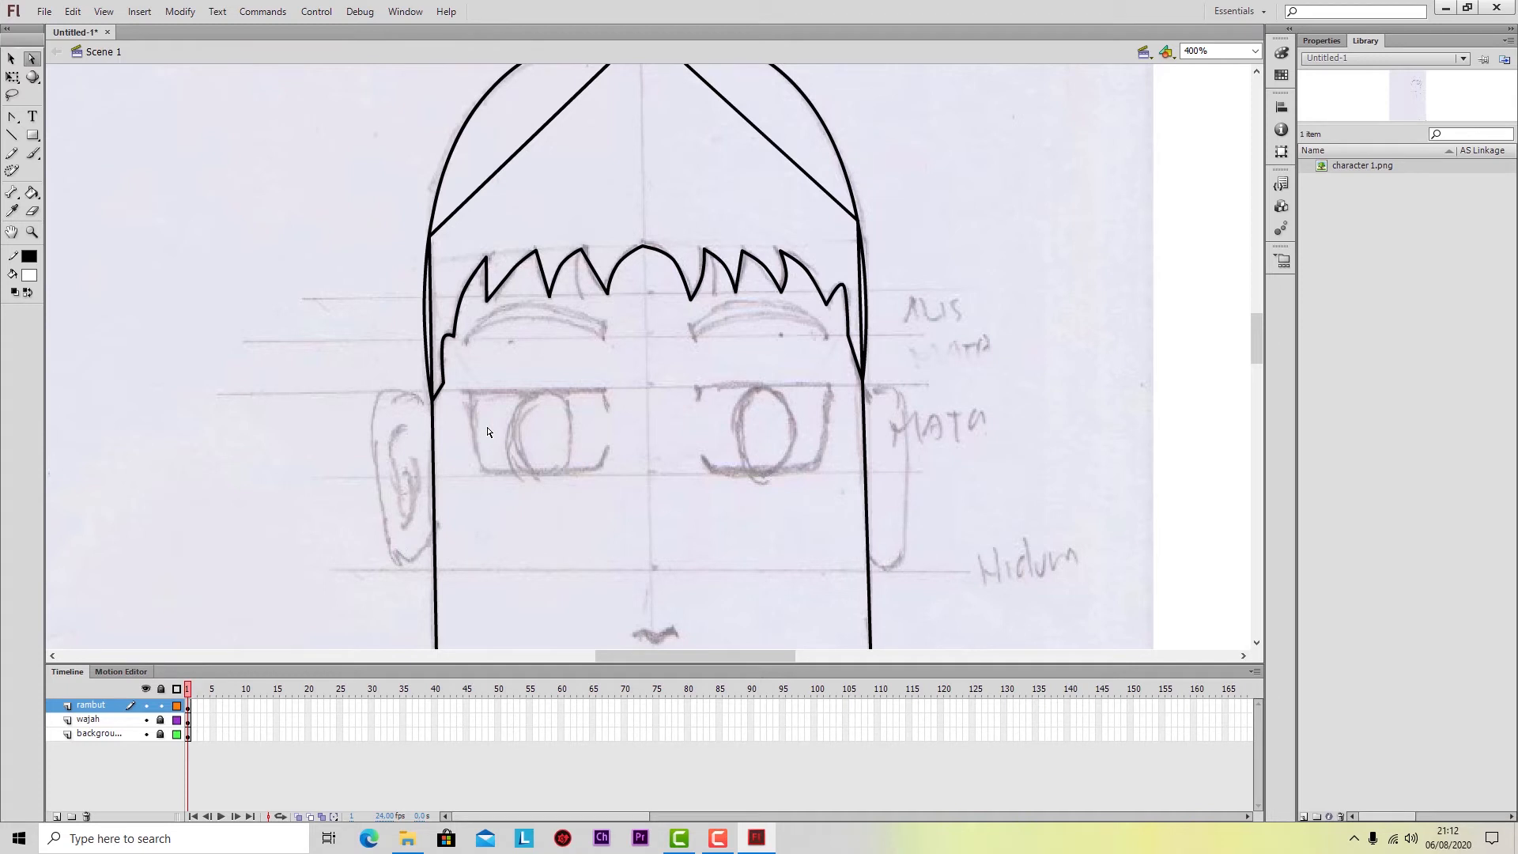
Fill the hair shape with solid black using the Paint Bucket tool.
click(30, 275)
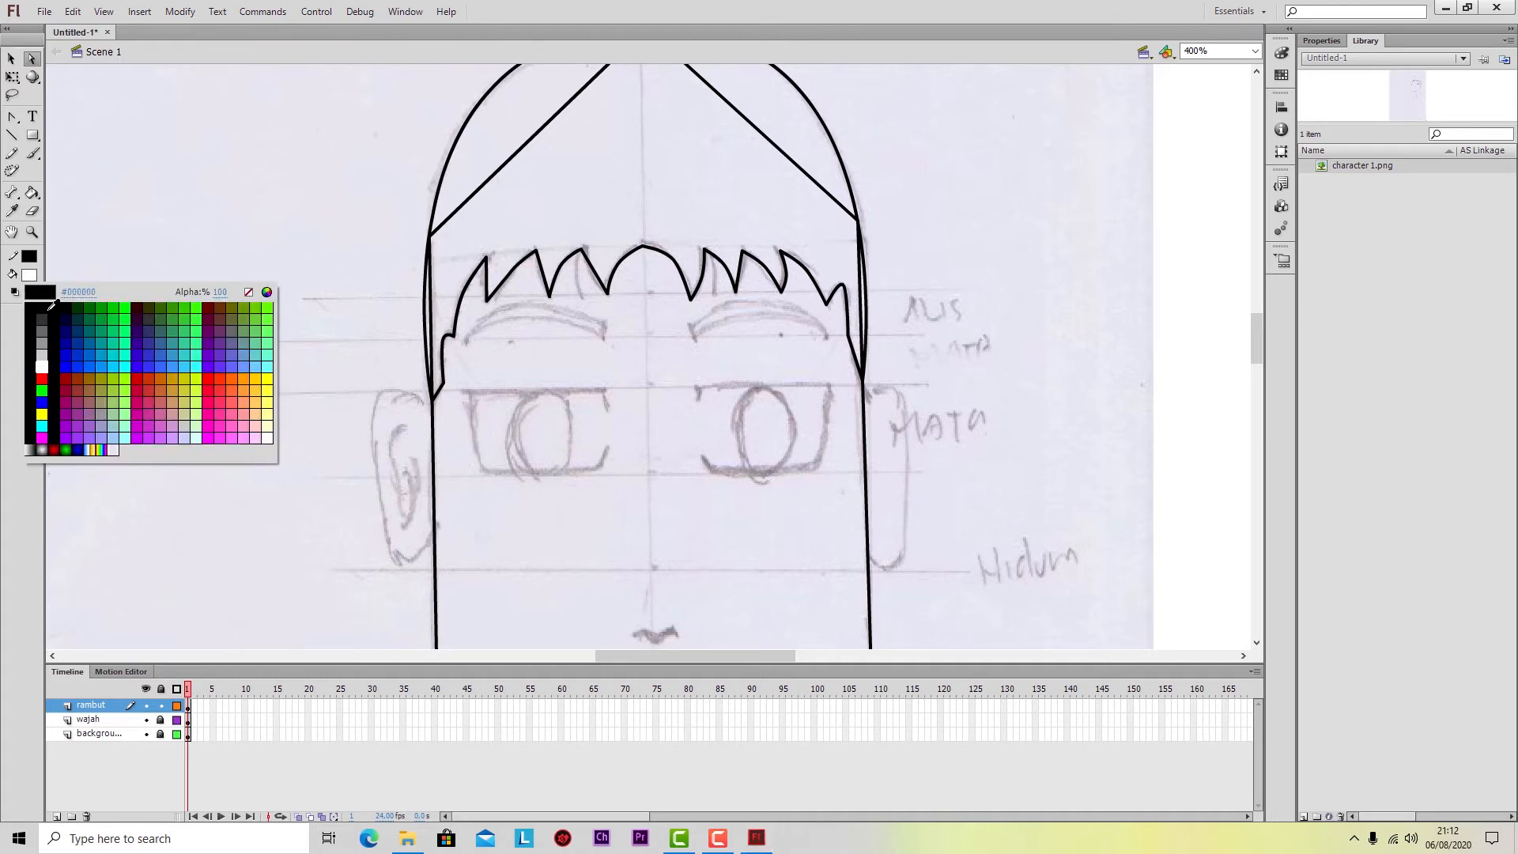
click(35, 308)
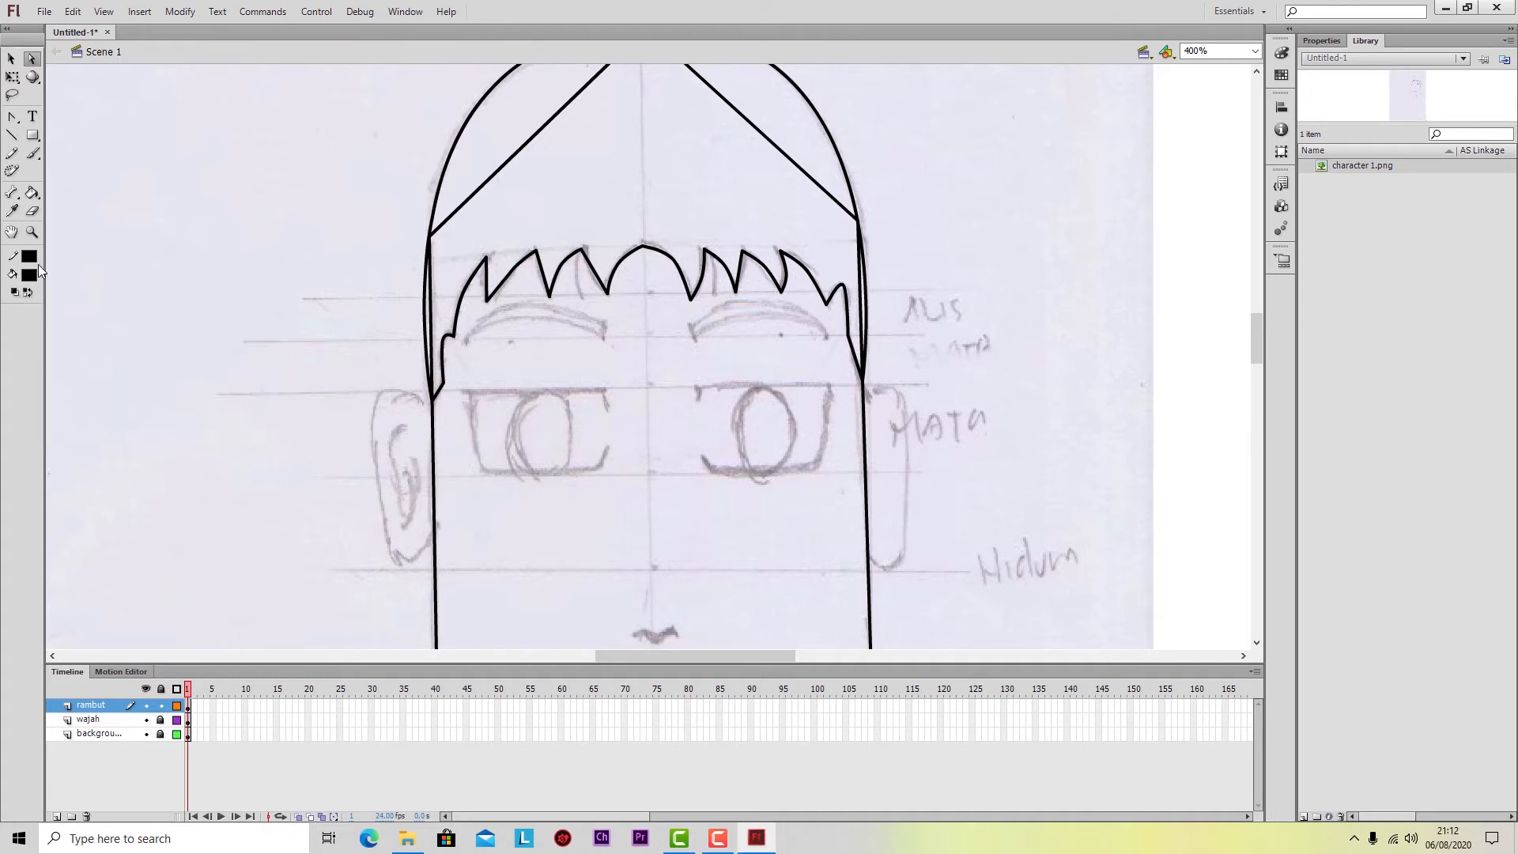
click(32, 193)
click(583, 122)
scroll(503, 273, down, 2)
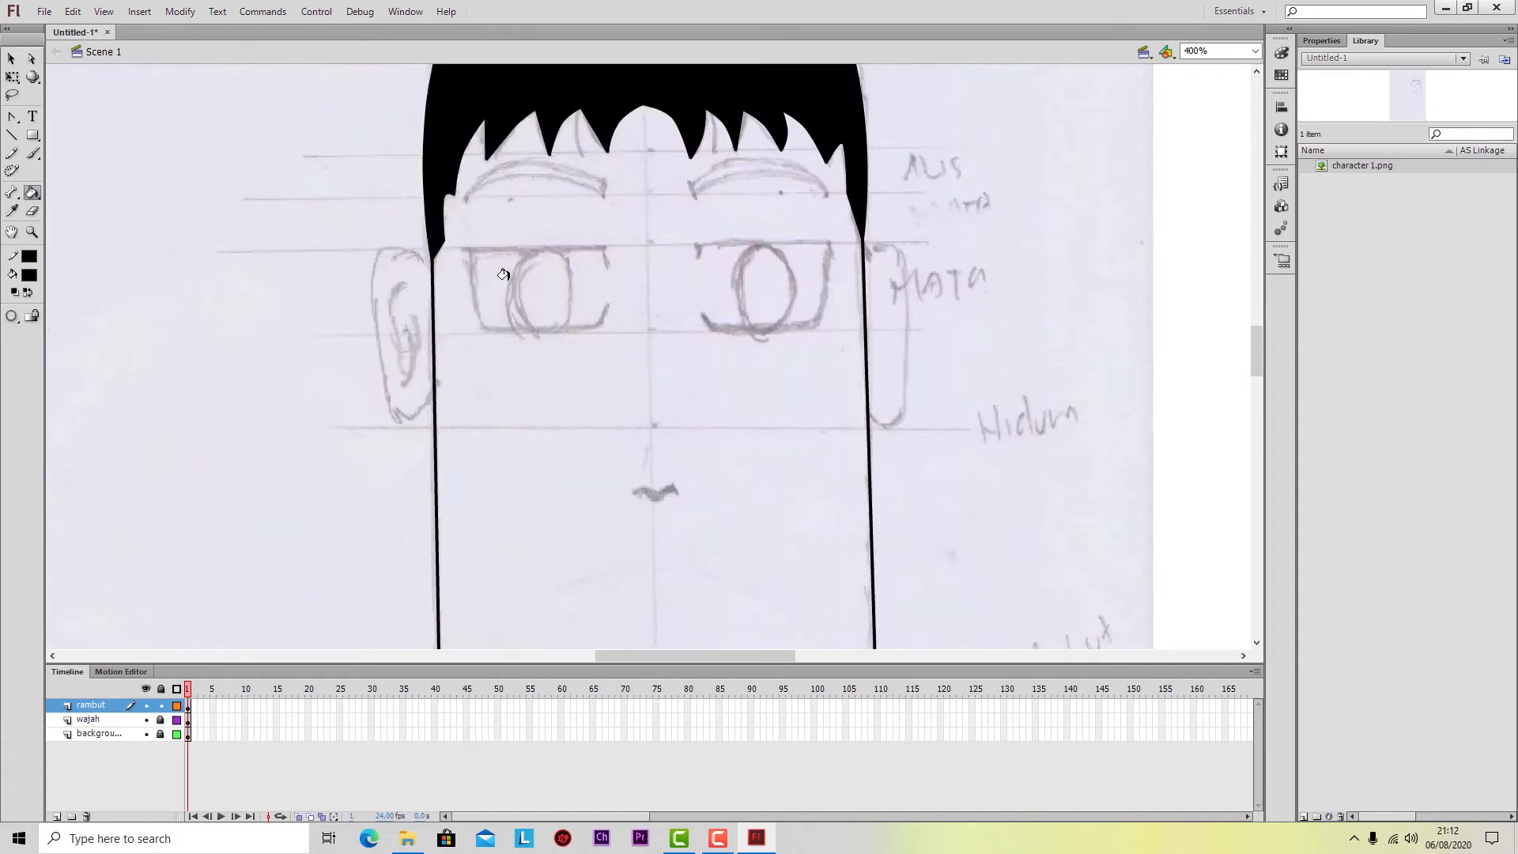
scroll(503, 274, up, 3)
scroll(503, 274, down, 2)
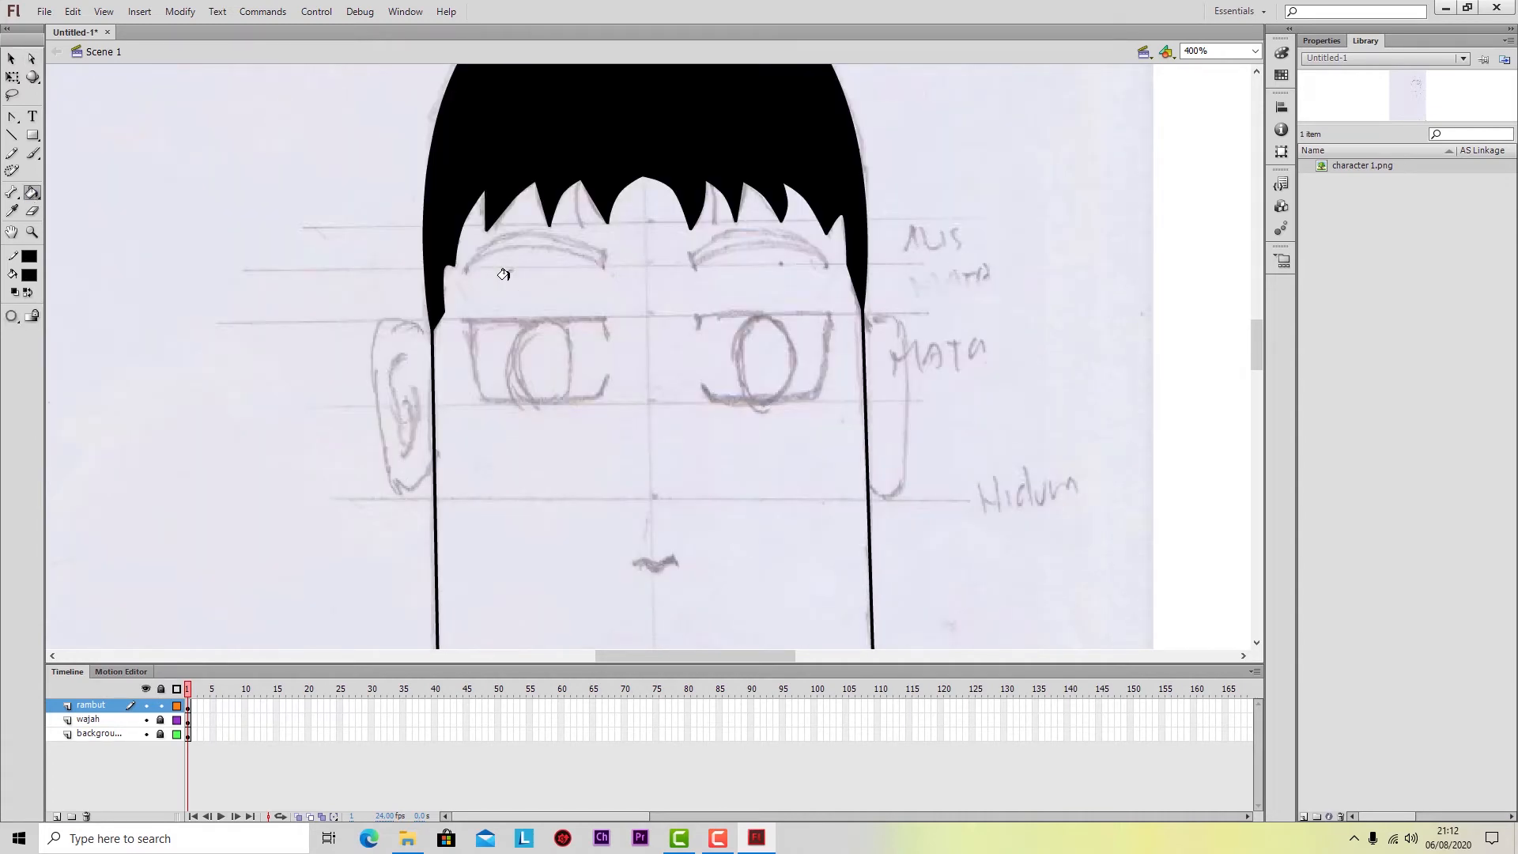
scroll(503, 274, up, 1)
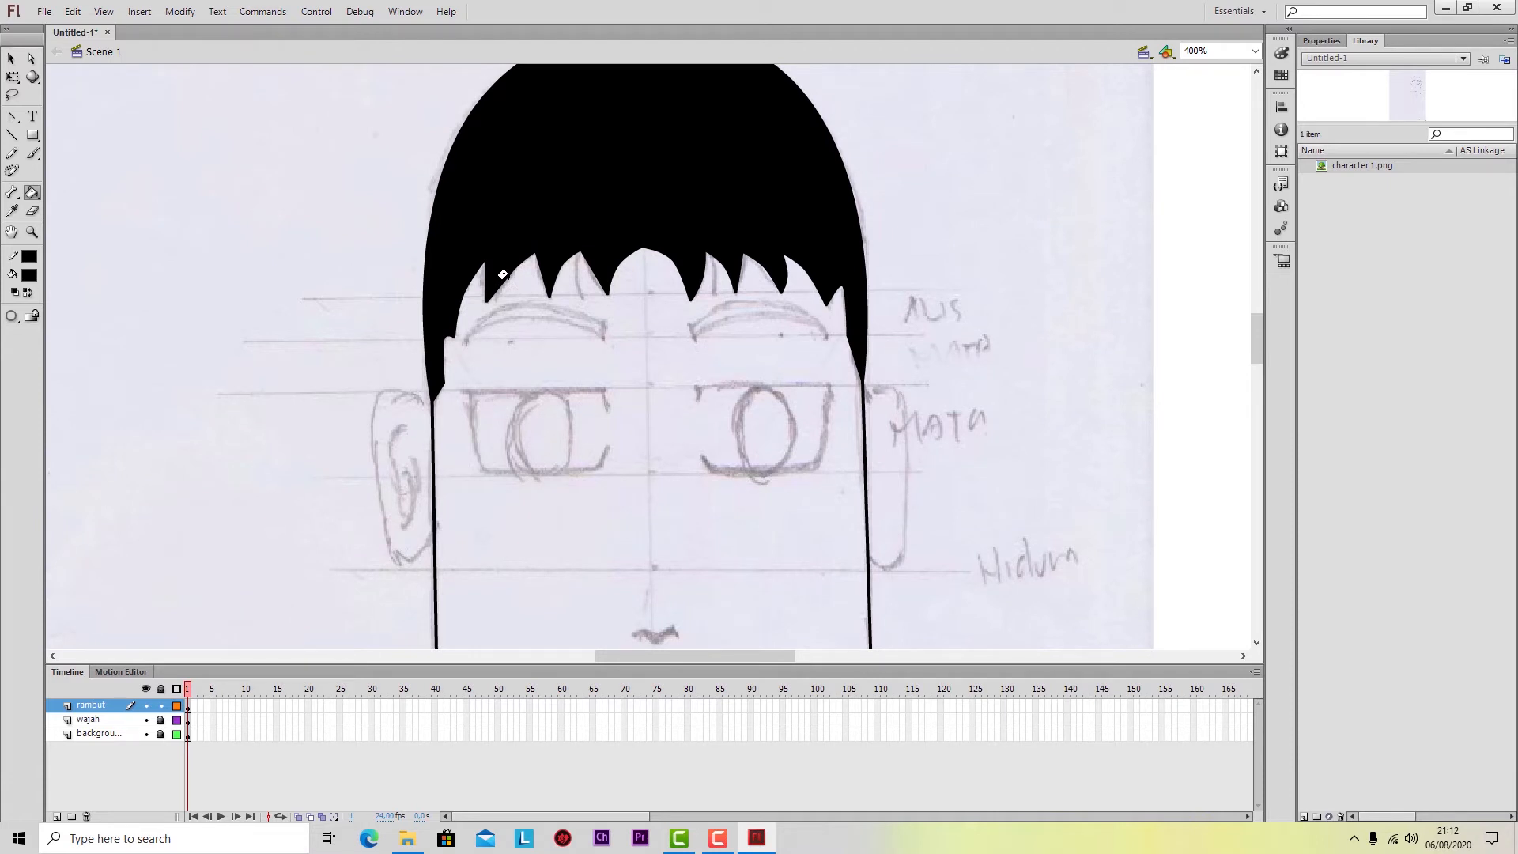
Create a new layer named "alis" above "rambut" and lock the "rambut" layer.
click(56, 816)
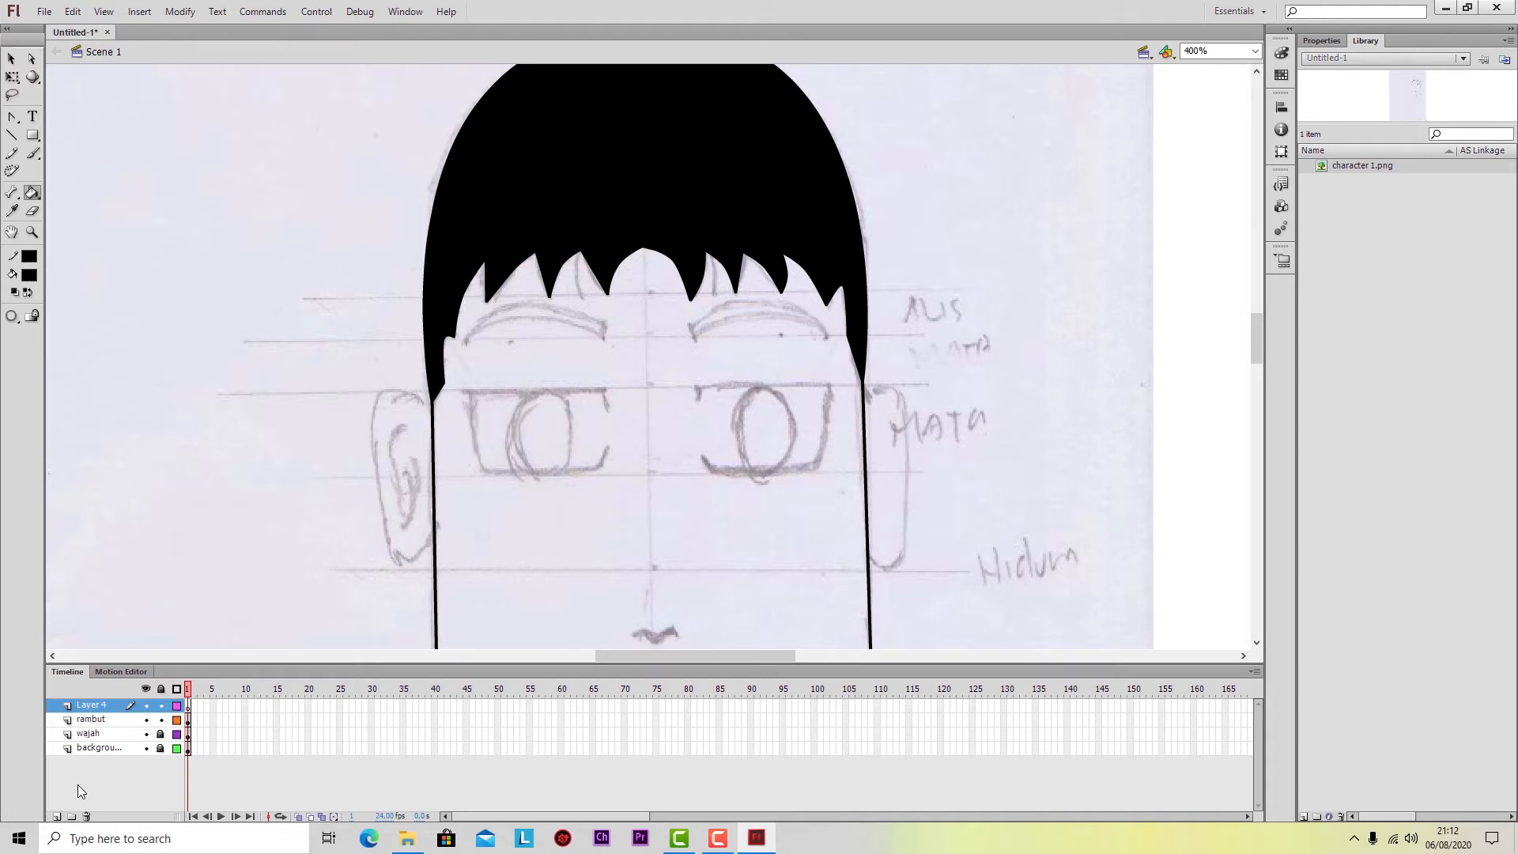
double_click(94, 705)
text(alis)
key(Return)
click(160, 720)
Trace the left eyebrow on the "alis" layer as a closed curved outline with the Pen tool.
key(p)
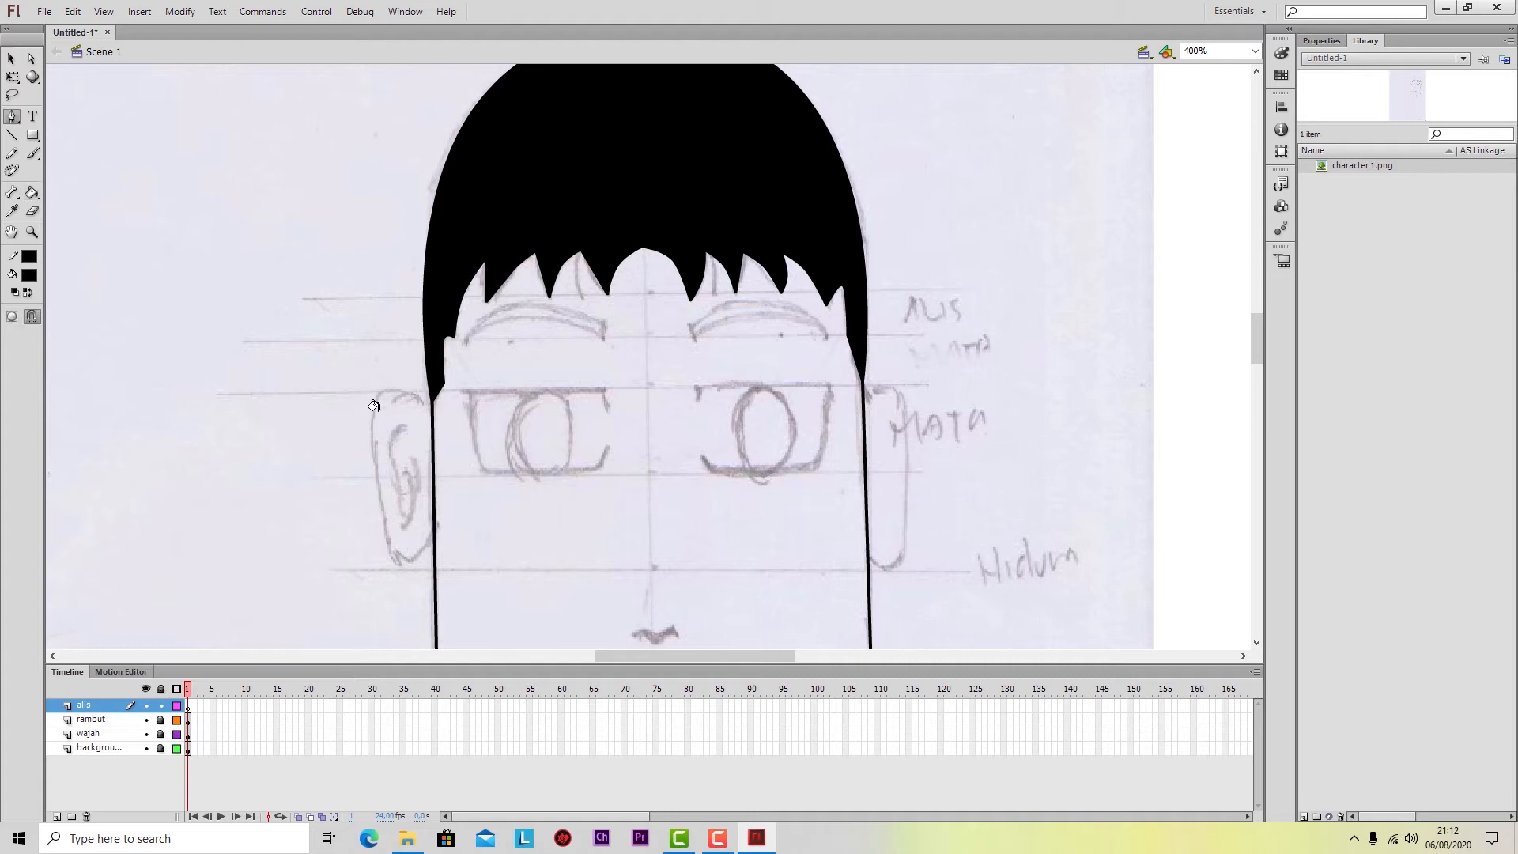
click(468, 337)
drag(527, 304, 574, 304)
click(605, 337)
drag(531, 319, 491, 324)
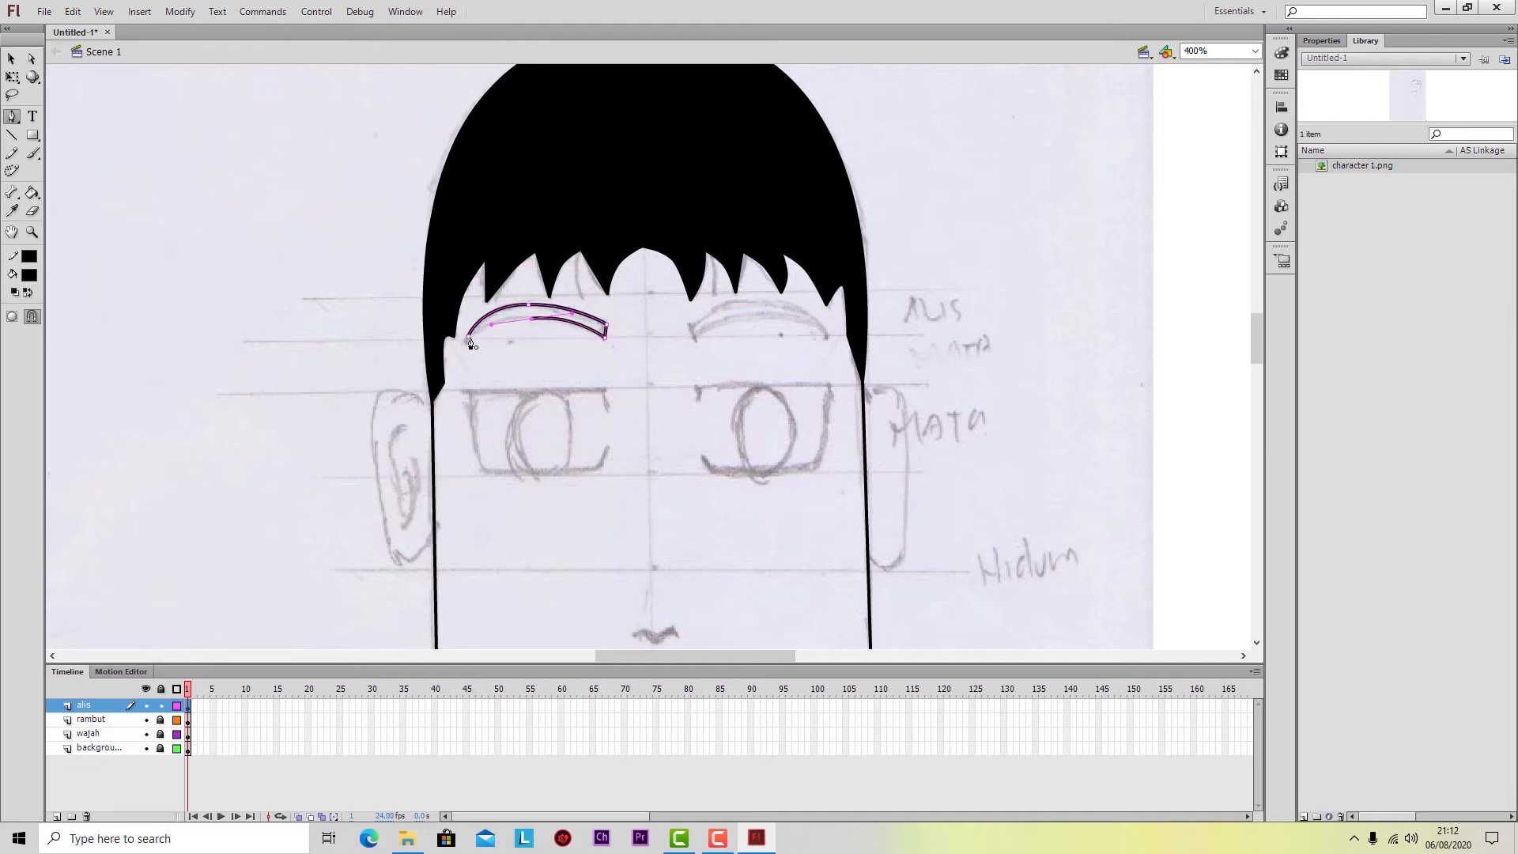
click(468, 336)
Trace the right eyebrow as a closed curved outline with the Pen tool, and select its outer tip point.
click(691, 324)
click(693, 338)
drag(745, 321, 783, 321)
click(825, 337)
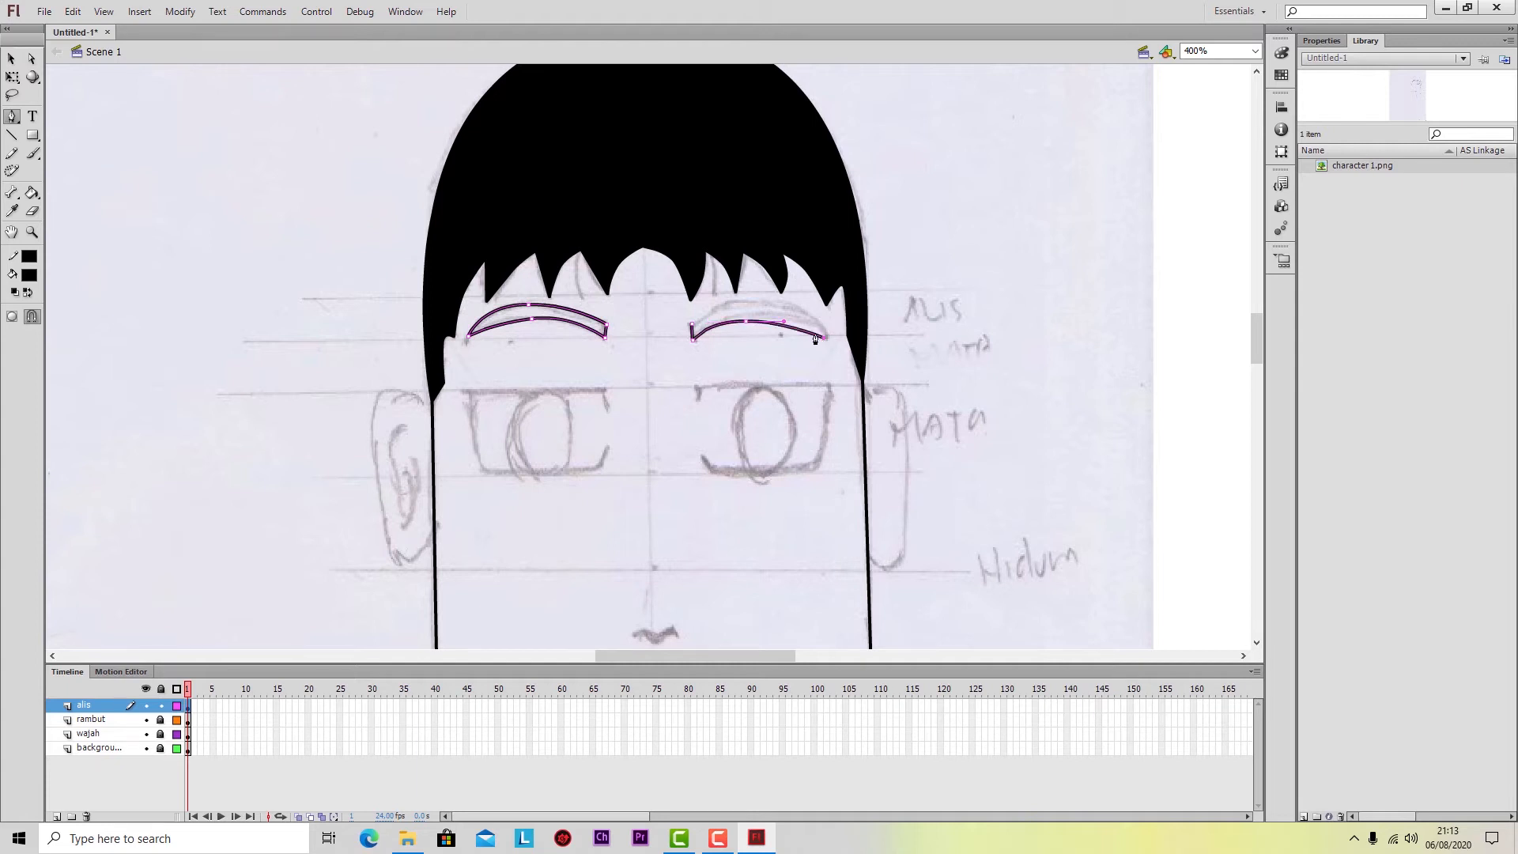
drag(758, 311, 716, 318)
click(692, 338)
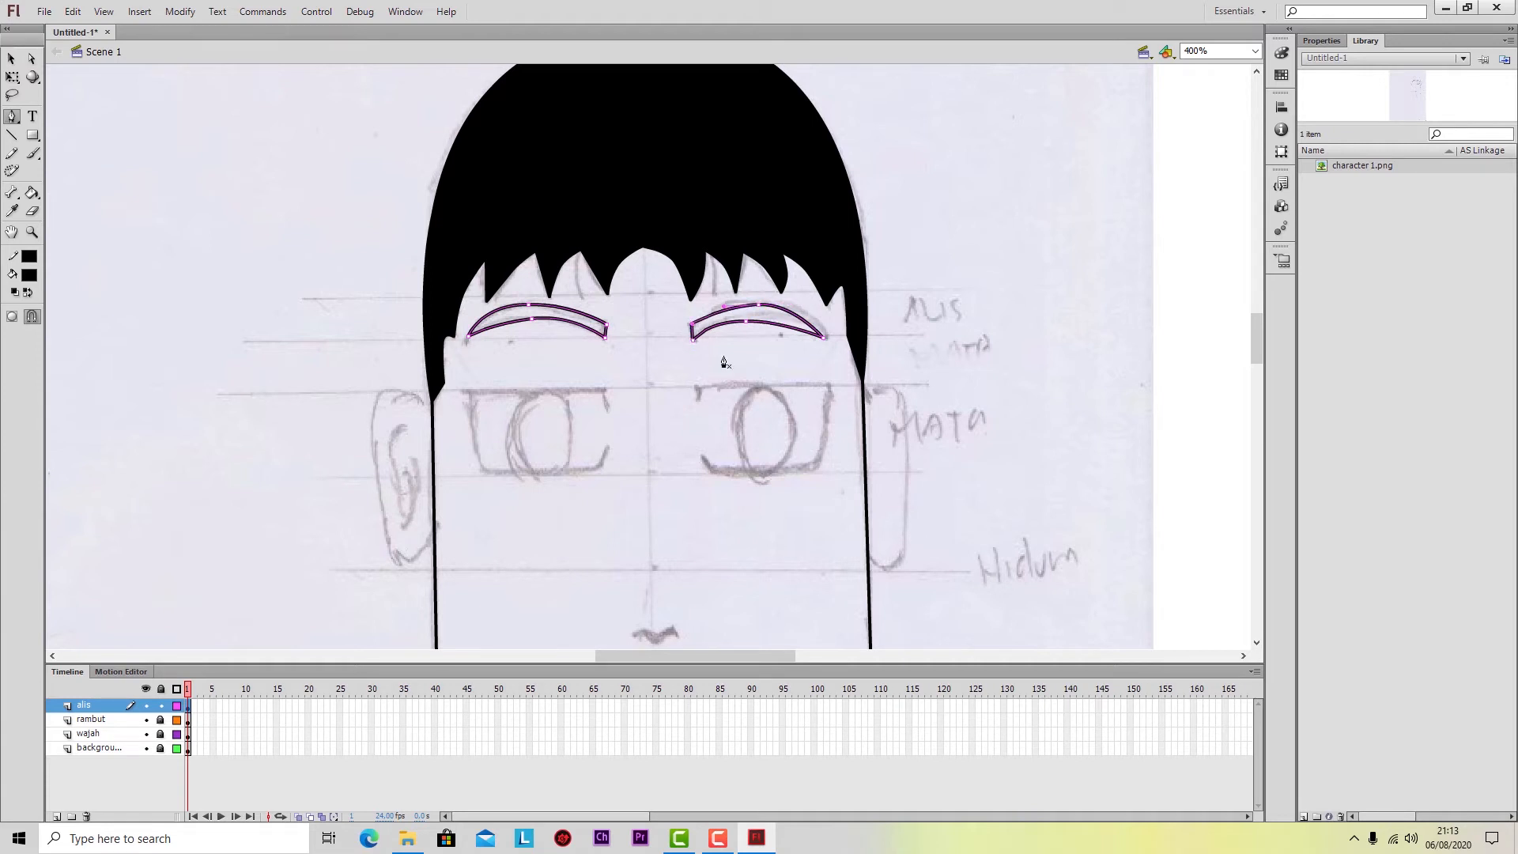
key(a)
click(827, 339)
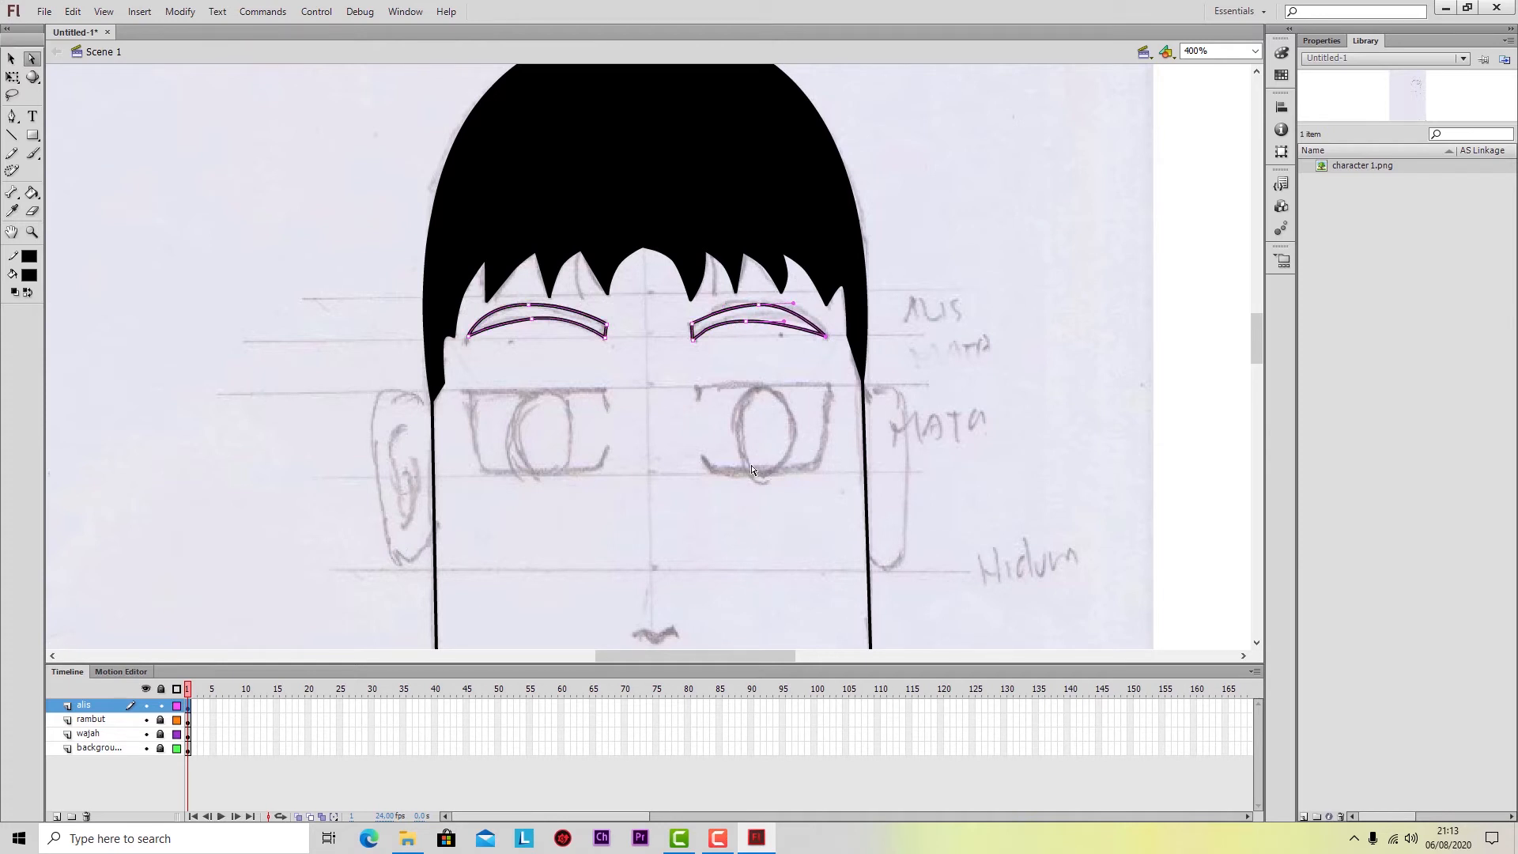
Refine the right eyebrow outline by adjusting its anchor points and curves with the Subselection tool.
click(753, 319)
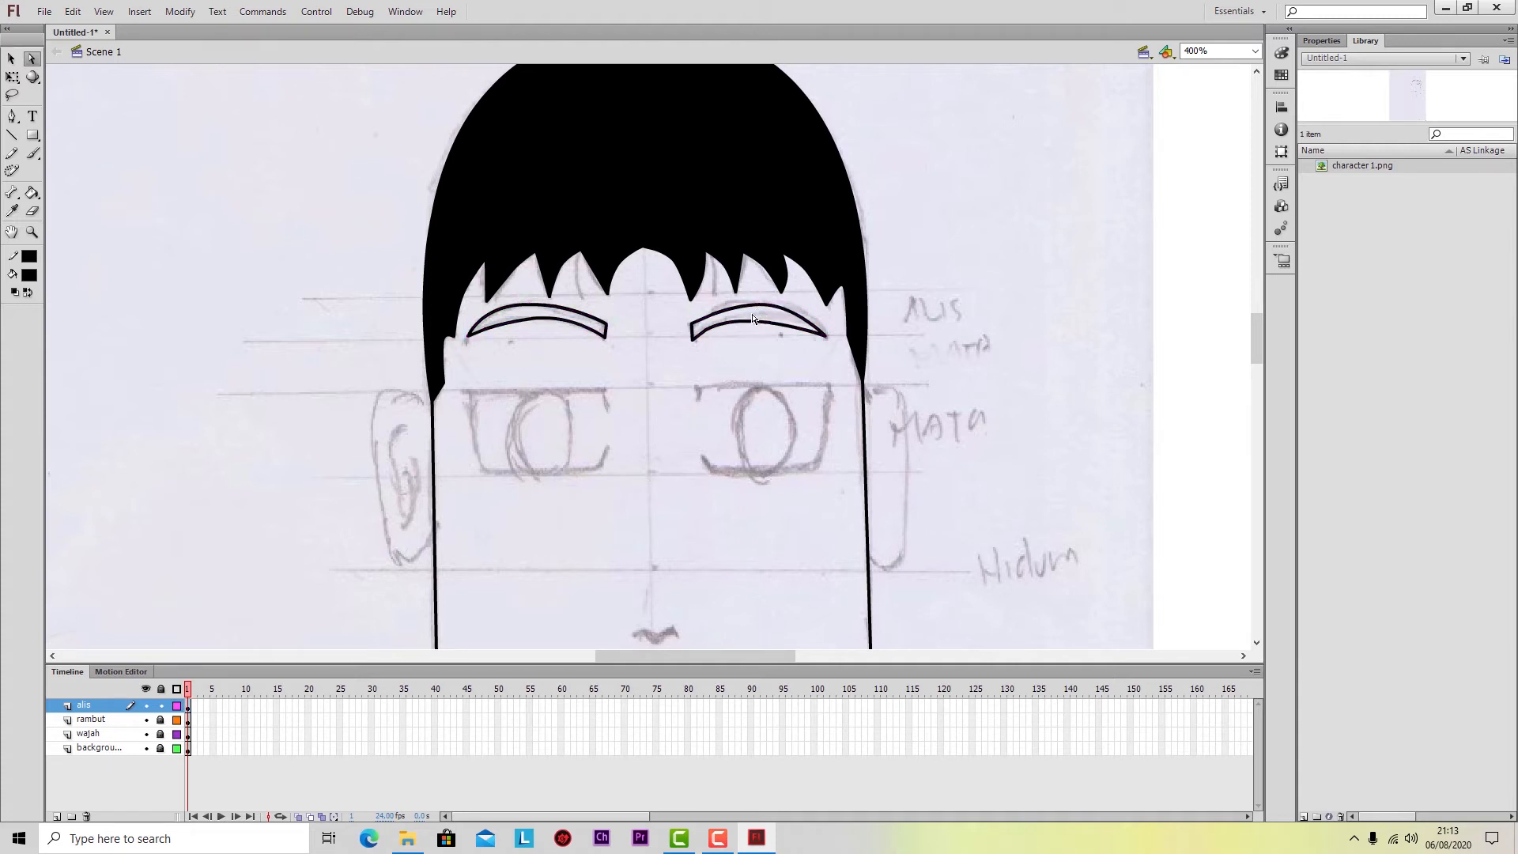
click(758, 306)
drag(759, 305, 721, 302)
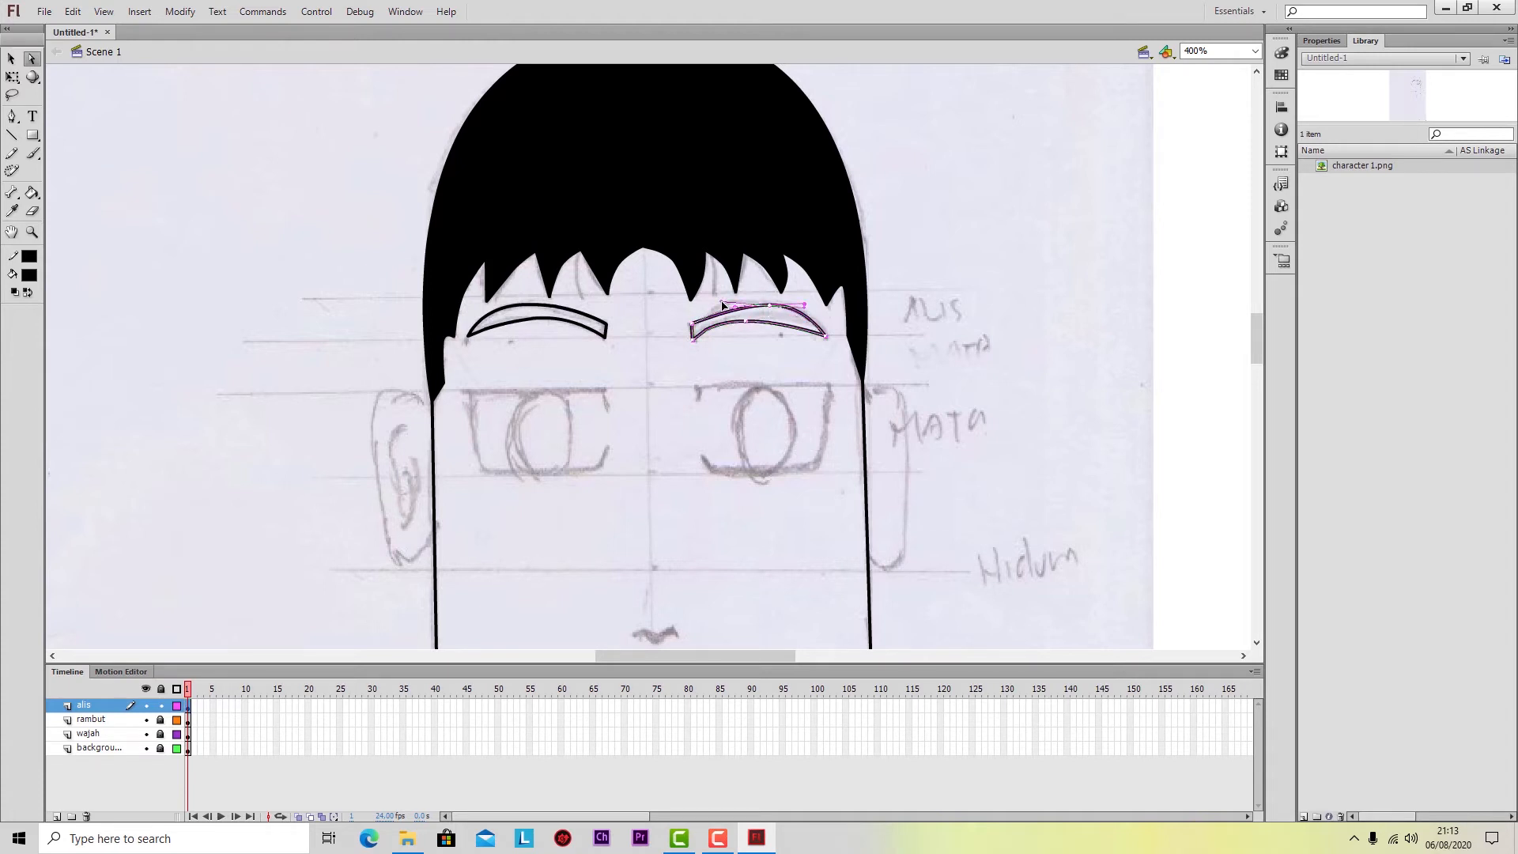
click(695, 341)
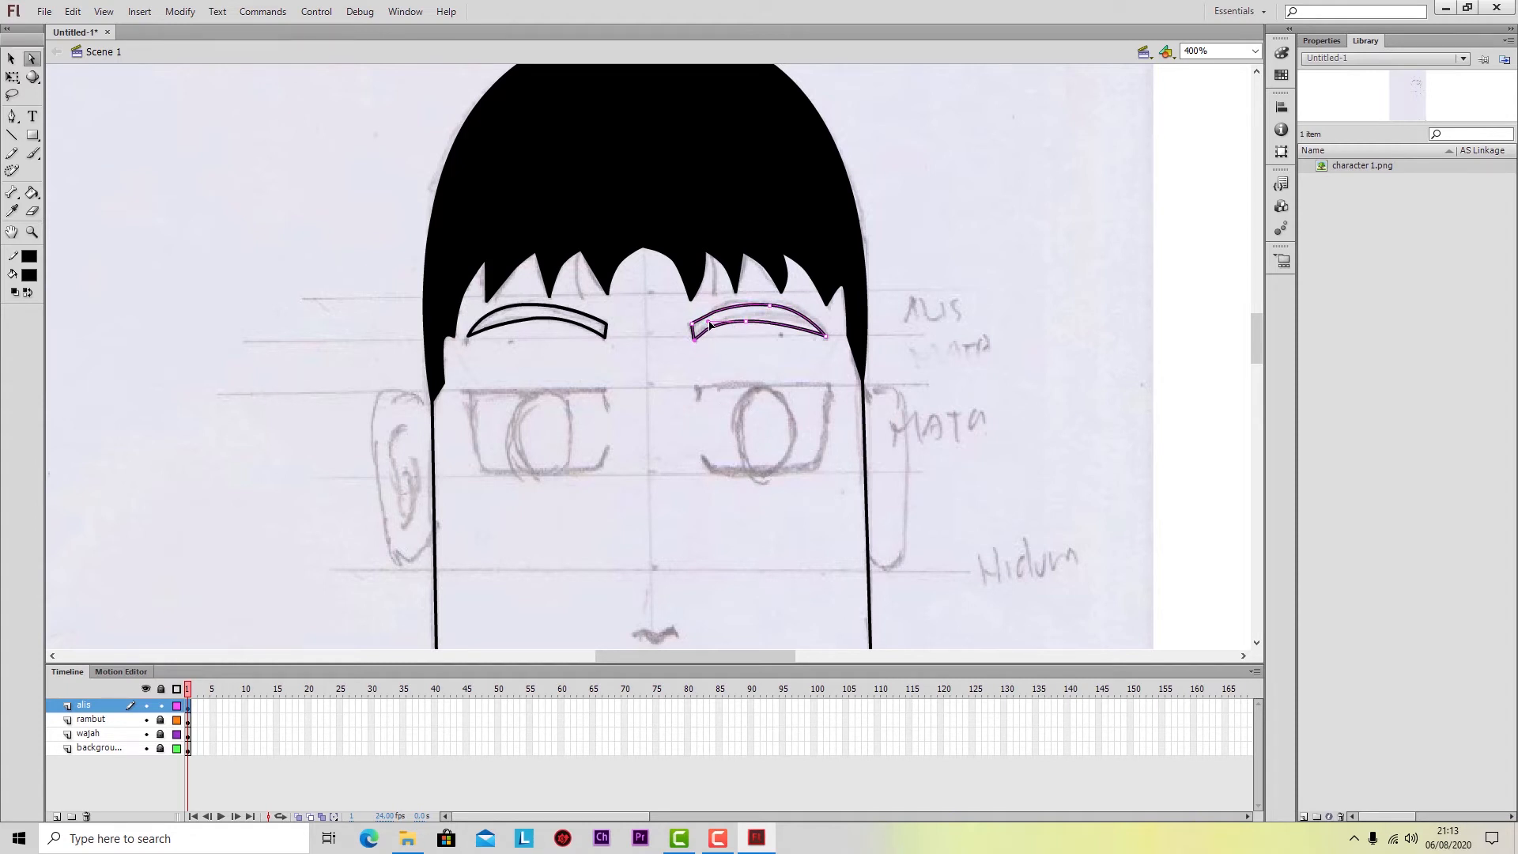
drag(709, 322, 719, 321)
click(764, 377)
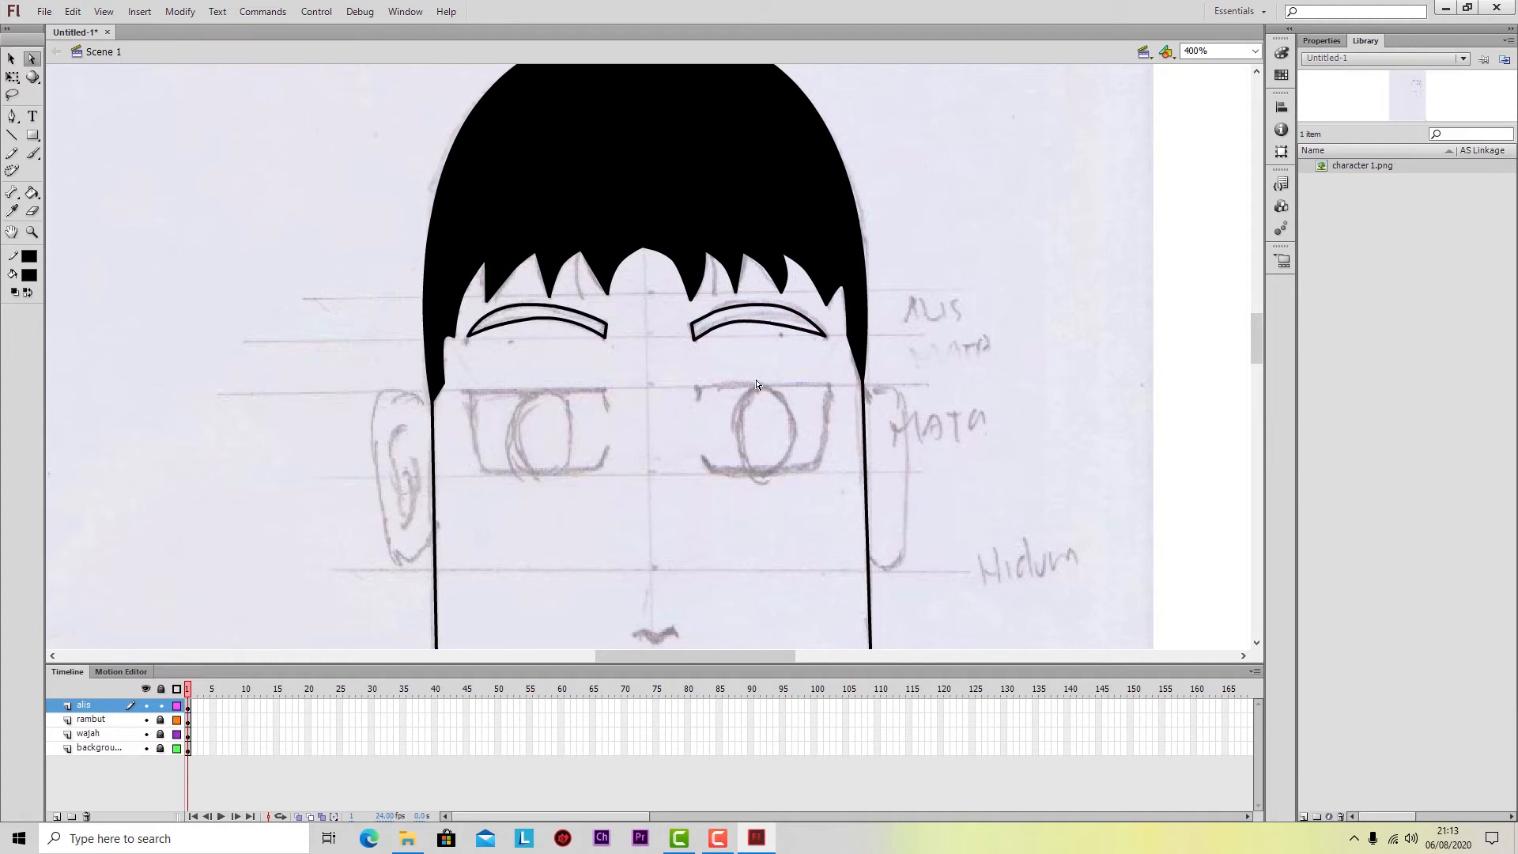
click(716, 338)
drag(748, 323, 722, 305)
click(743, 361)
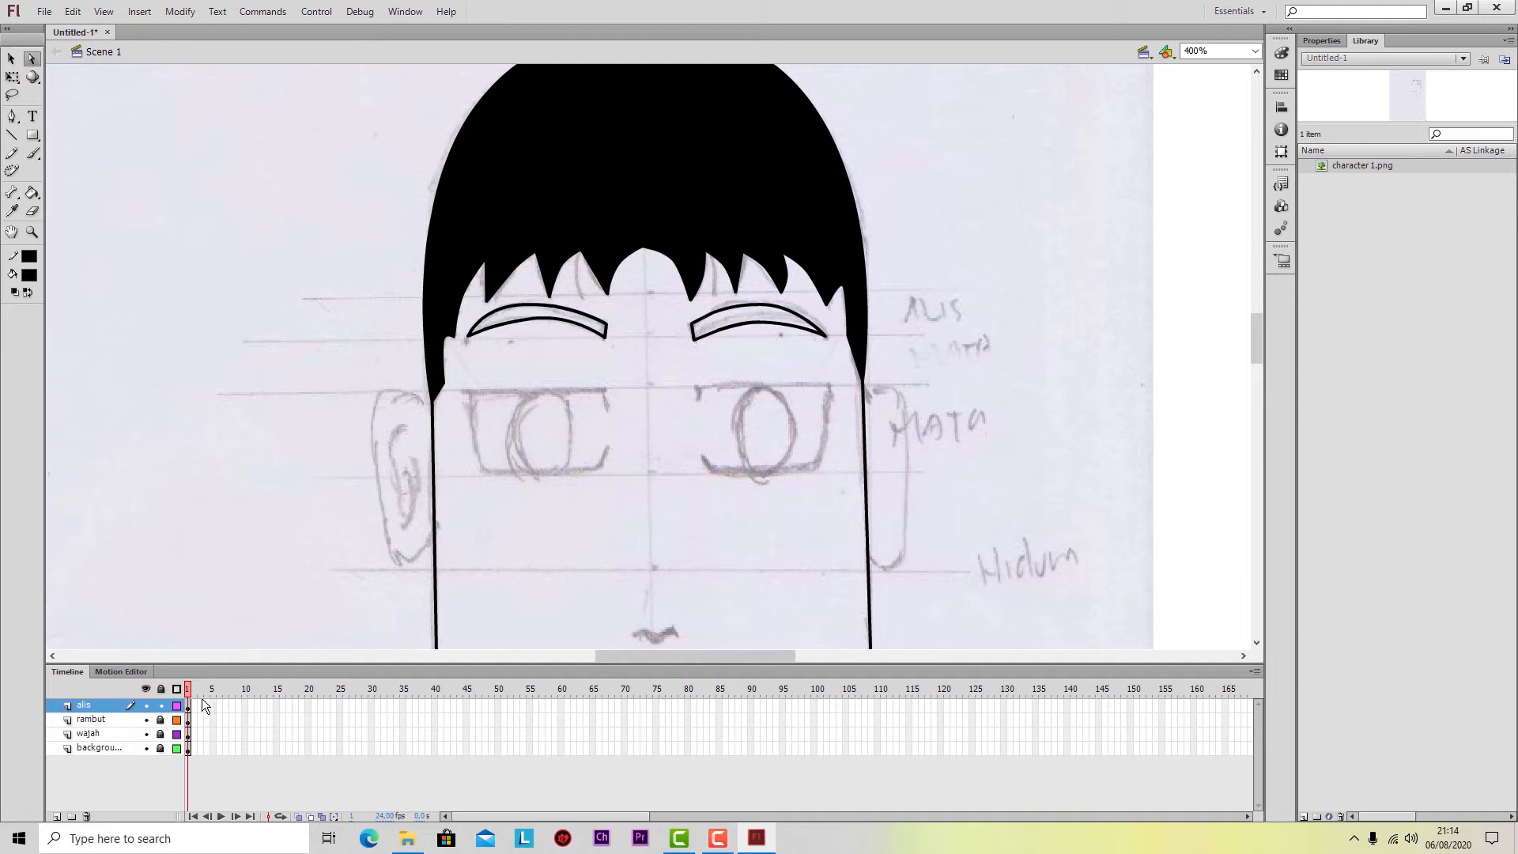
Create a new layer named "mata" above "alis" and lock the "alis" layer.
click(54, 814)
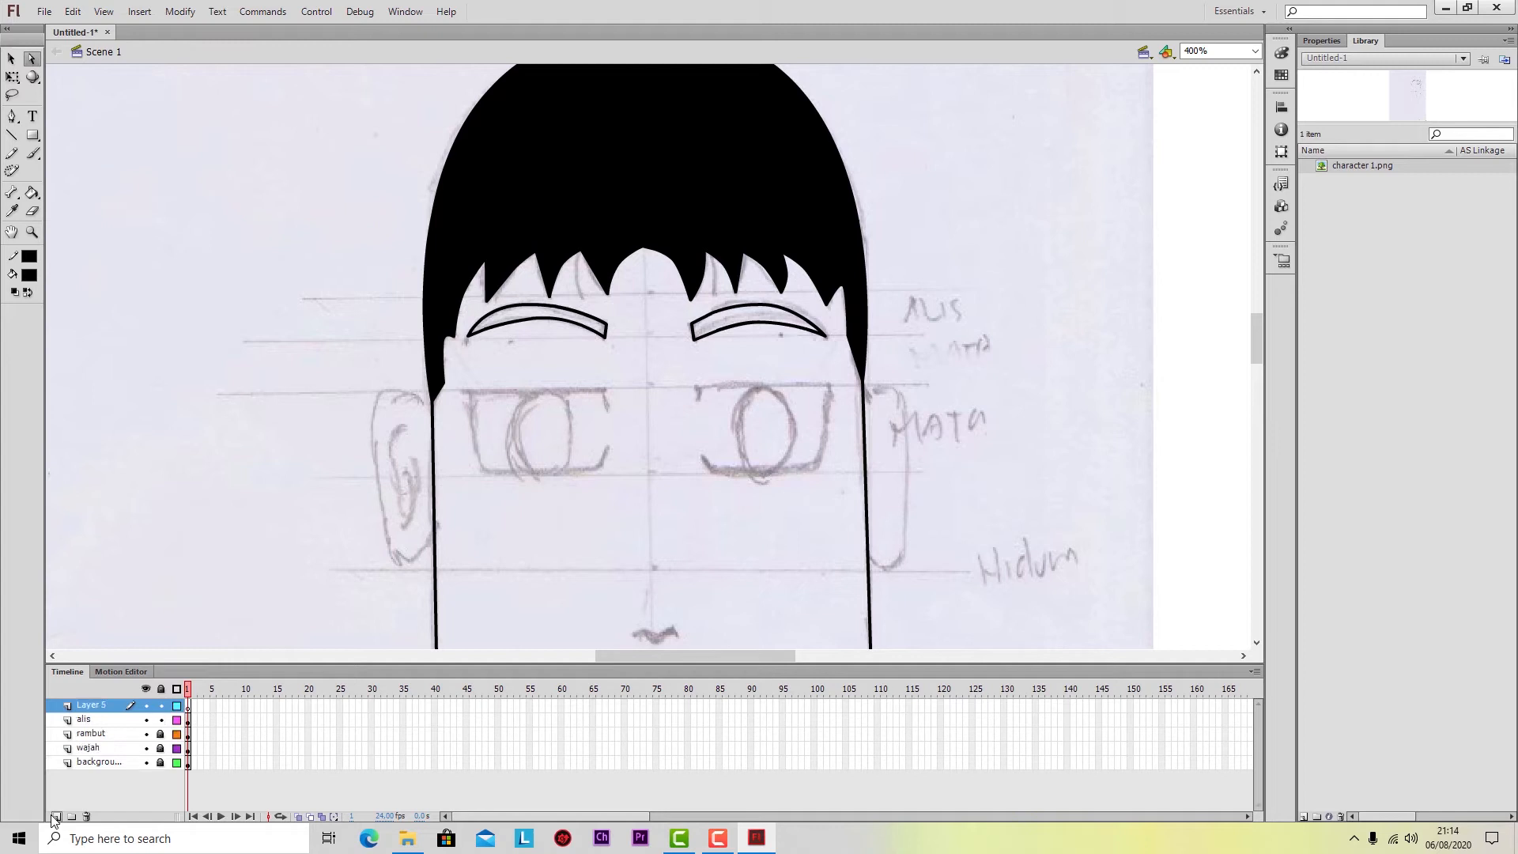
double_click(89, 706)
text(mata)
key(Return)
click(160, 721)
Trace the left eye on the "mata" layer as a closed, roughly rectangular outline with the Pen tool.
key(p)
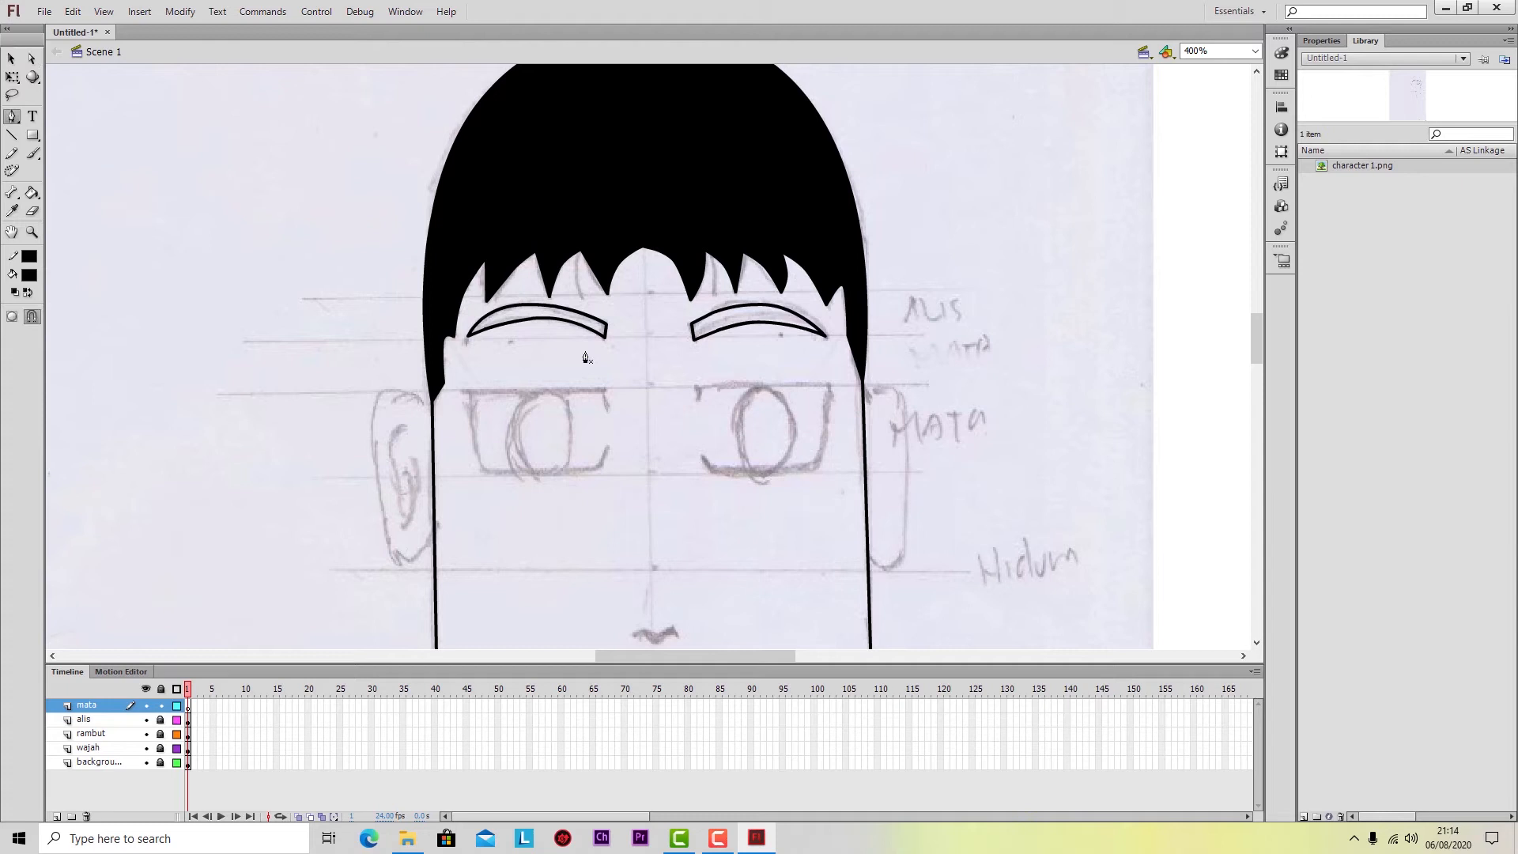
click(607, 407)
click(602, 386)
drag(545, 387, 511, 386)
click(468, 391)
click(474, 461)
click(489, 471)
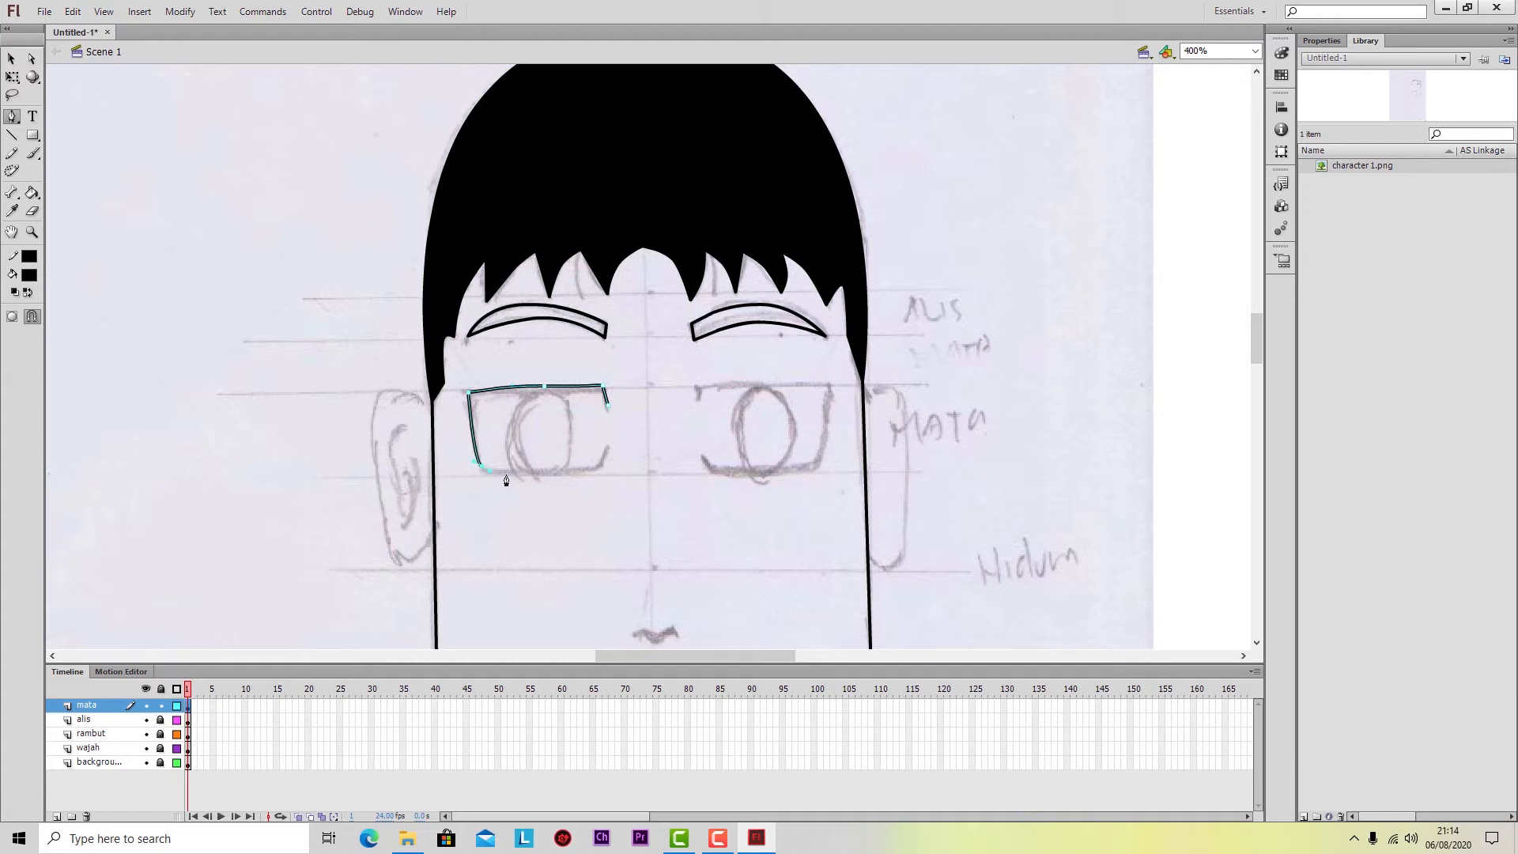
click(554, 471)
click(599, 467)
click(608, 447)
click(608, 408)
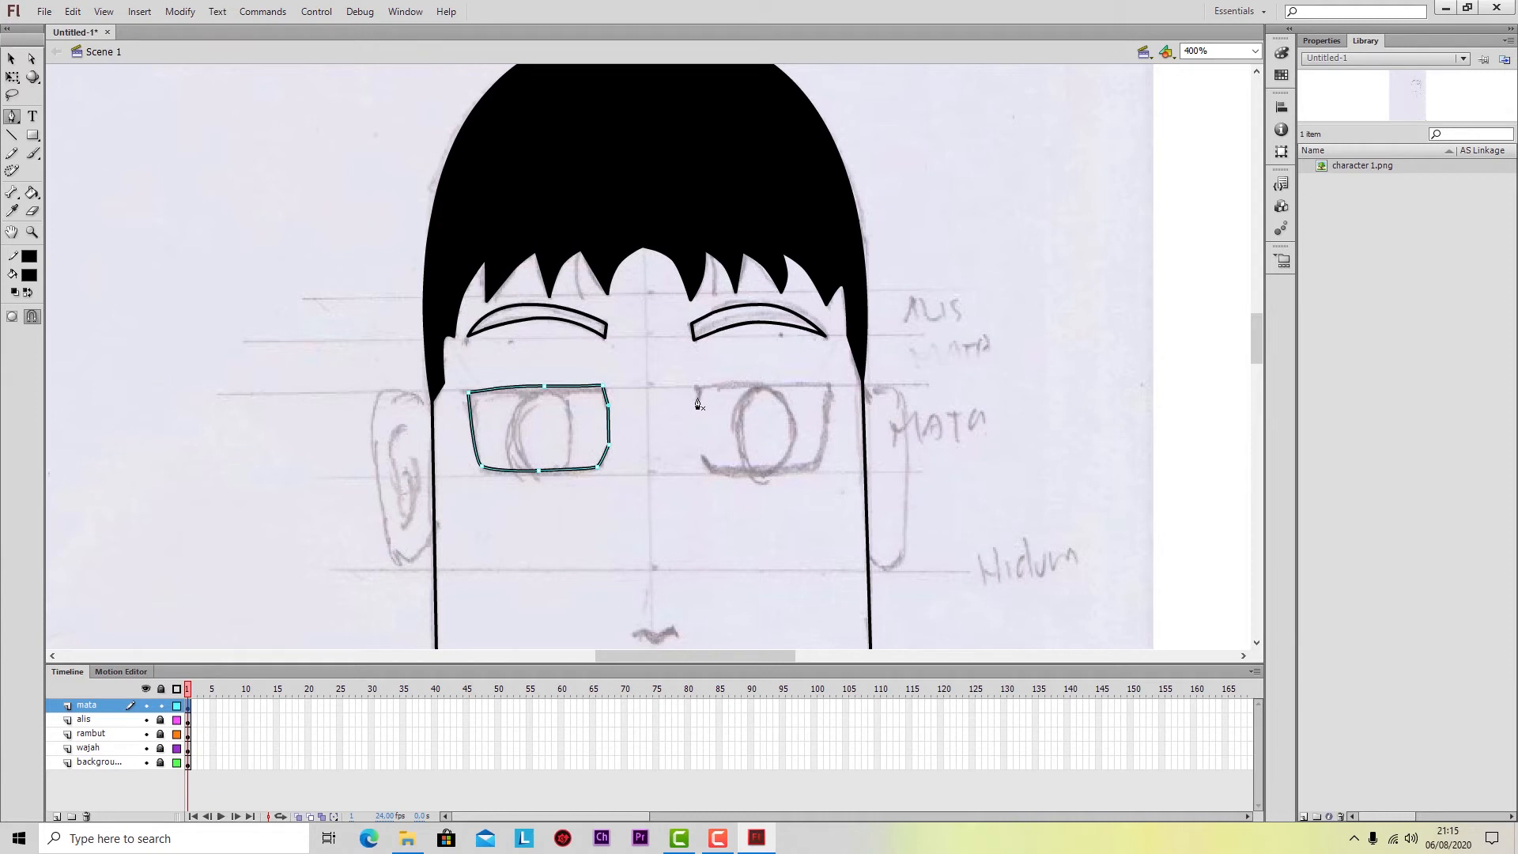
Trace the right eye on the "mata" layer as a closed outline with the Pen tool.
click(697, 398)
drag(700, 383, 782, 385)
click(828, 388)
drag(814, 467, 745, 480)
click(711, 471)
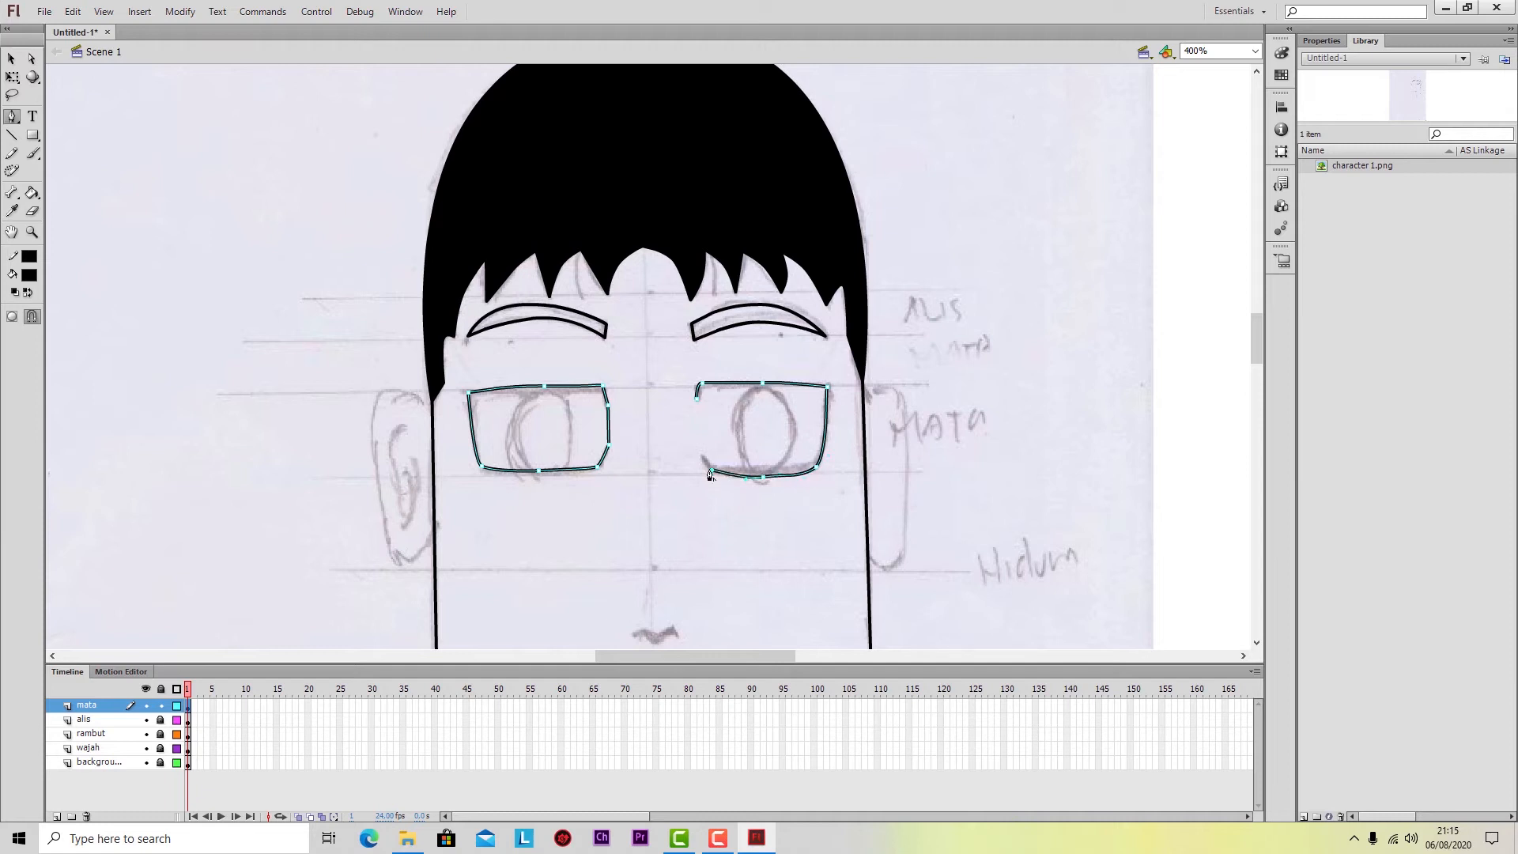
click(699, 456)
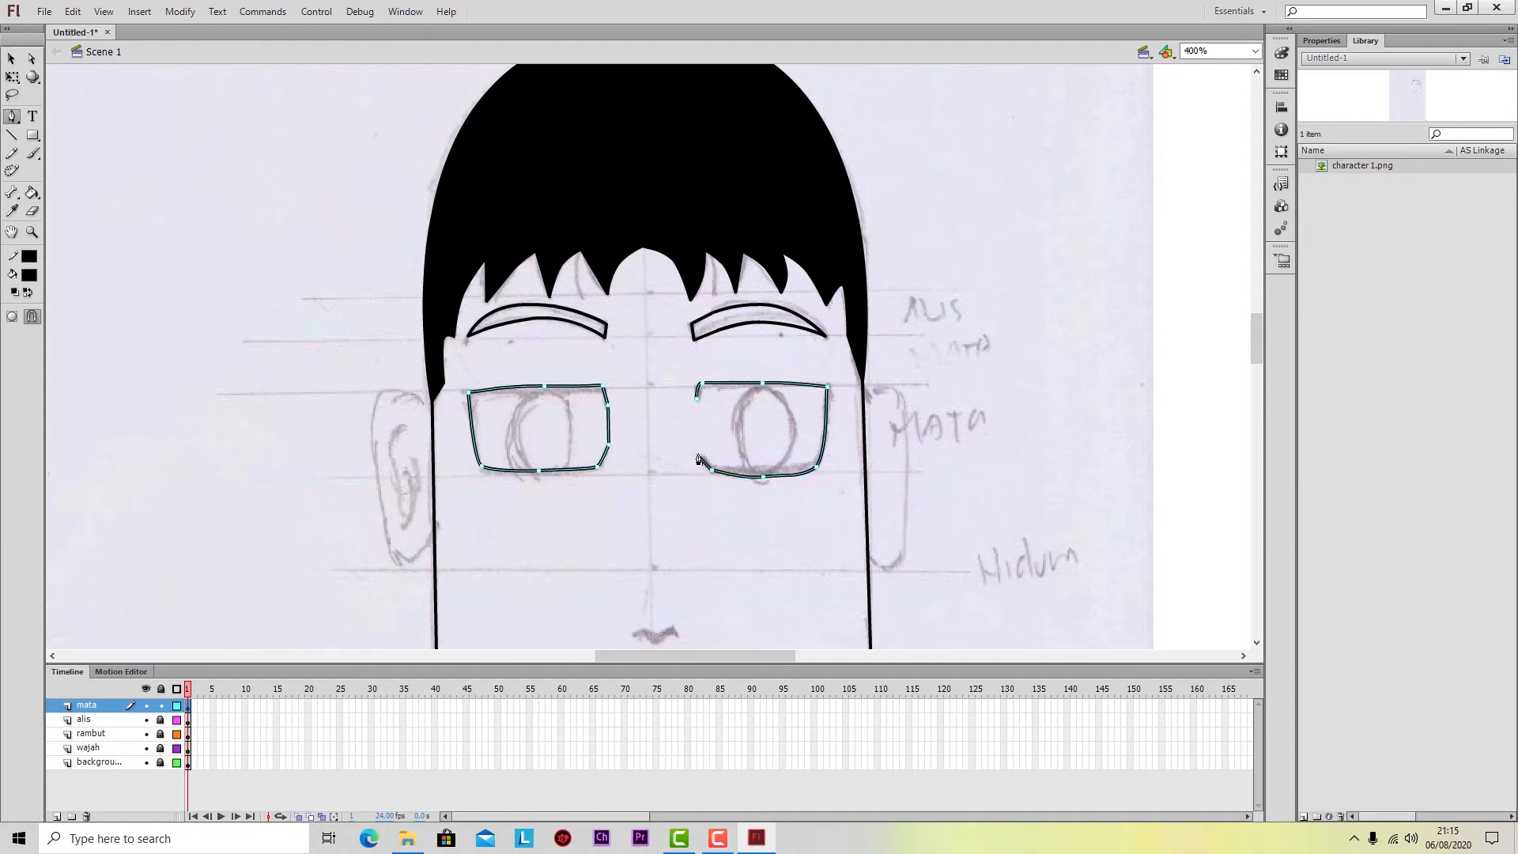
click(696, 400)
Create a new layer named "pupil" above "mata" and lock the "mata" layer.
click(34, 139)
click(56, 816)
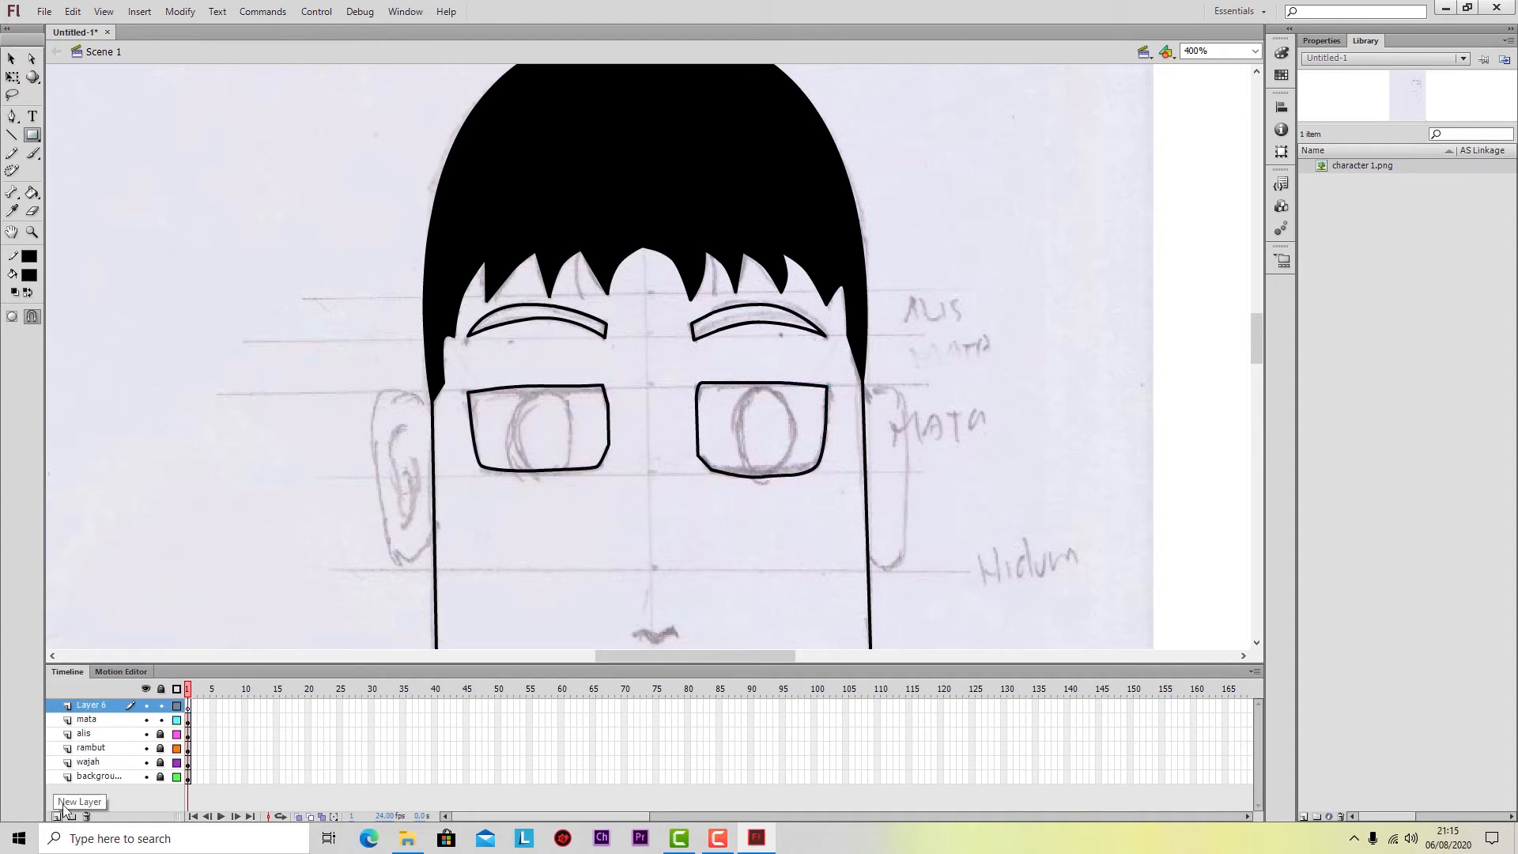
click(161, 719)
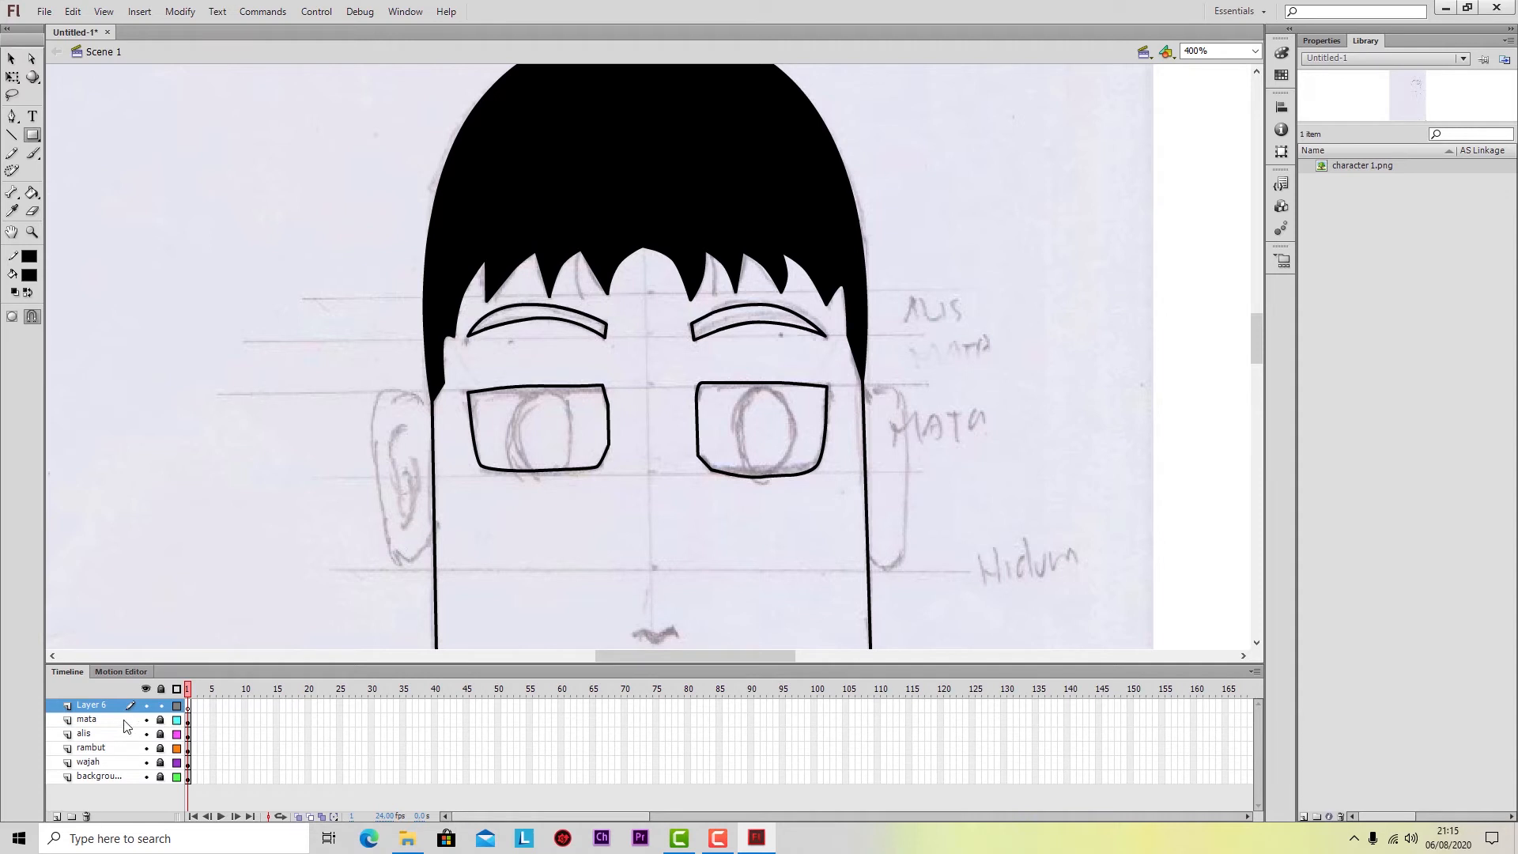
double_click(92, 706)
key(Return)
Draw a solid black oval pupil inside the left eye and shift it slightly left onto the sketched iris.
click(35, 140)
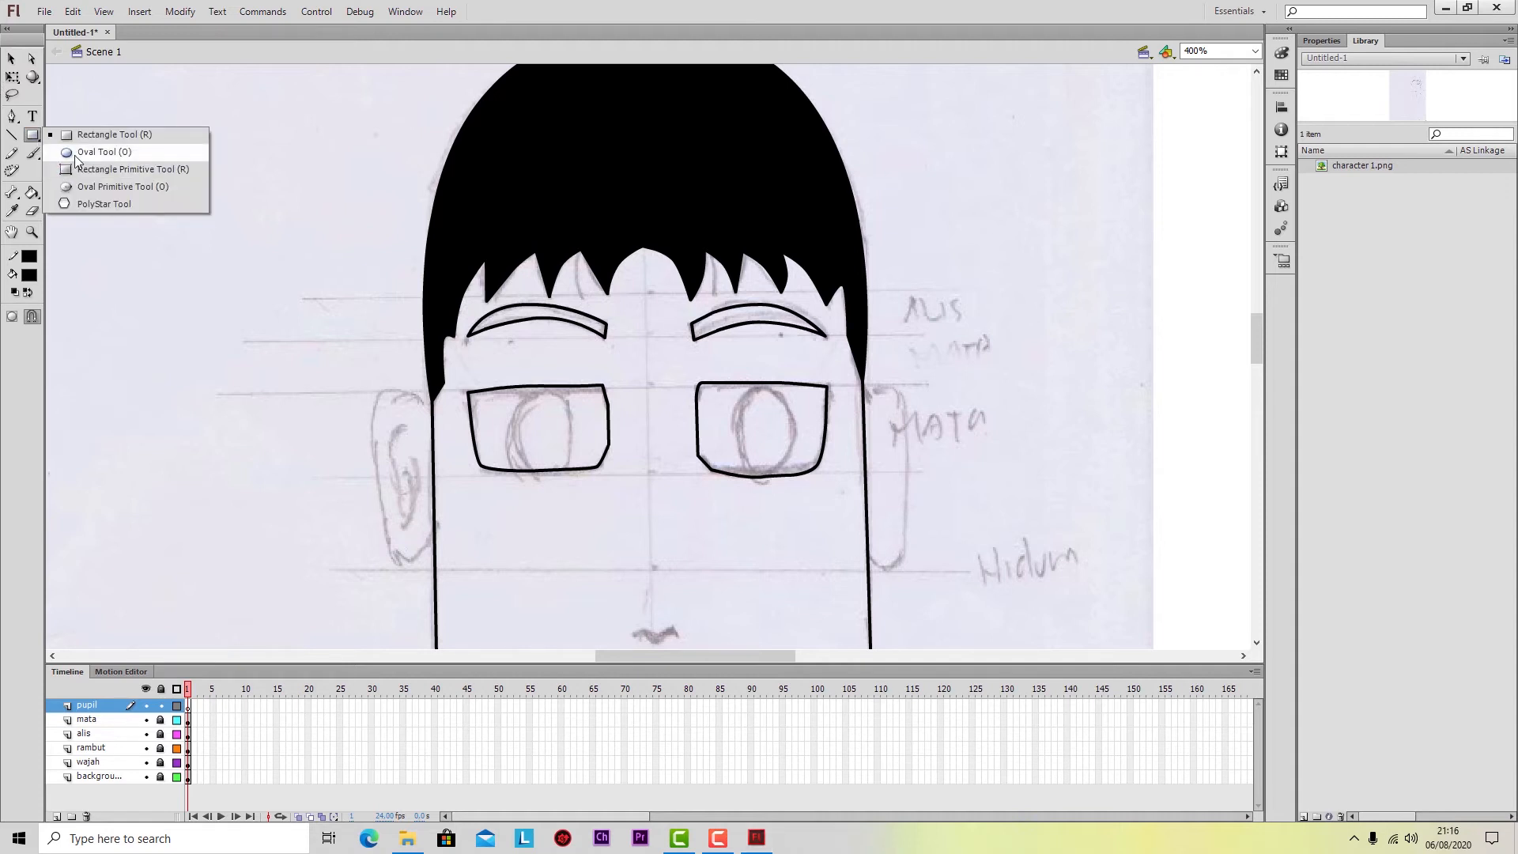
click(73, 187)
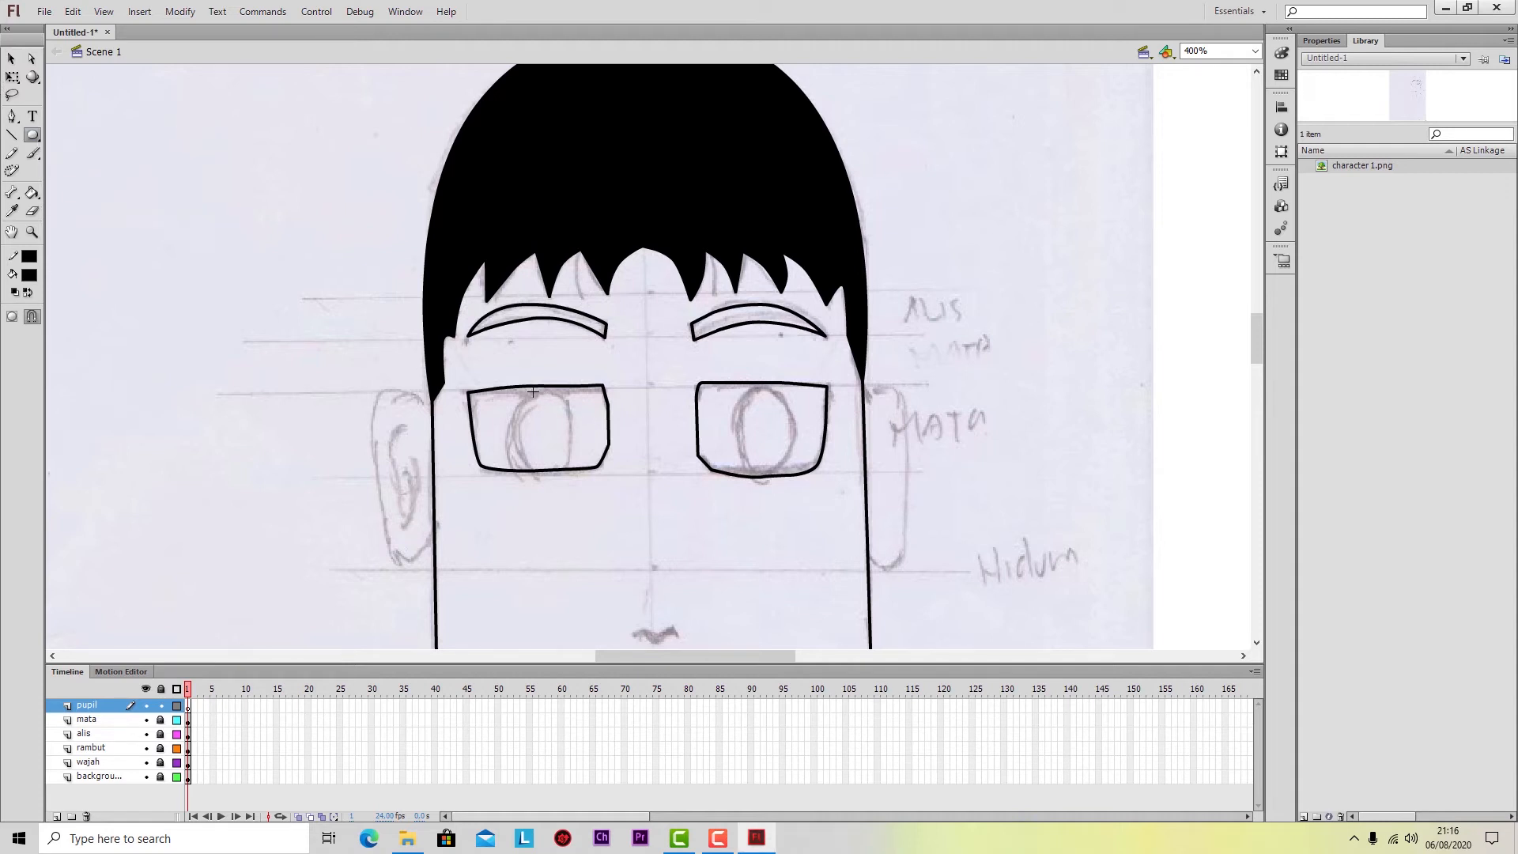
drag(531, 386, 583, 470)
click(11, 59)
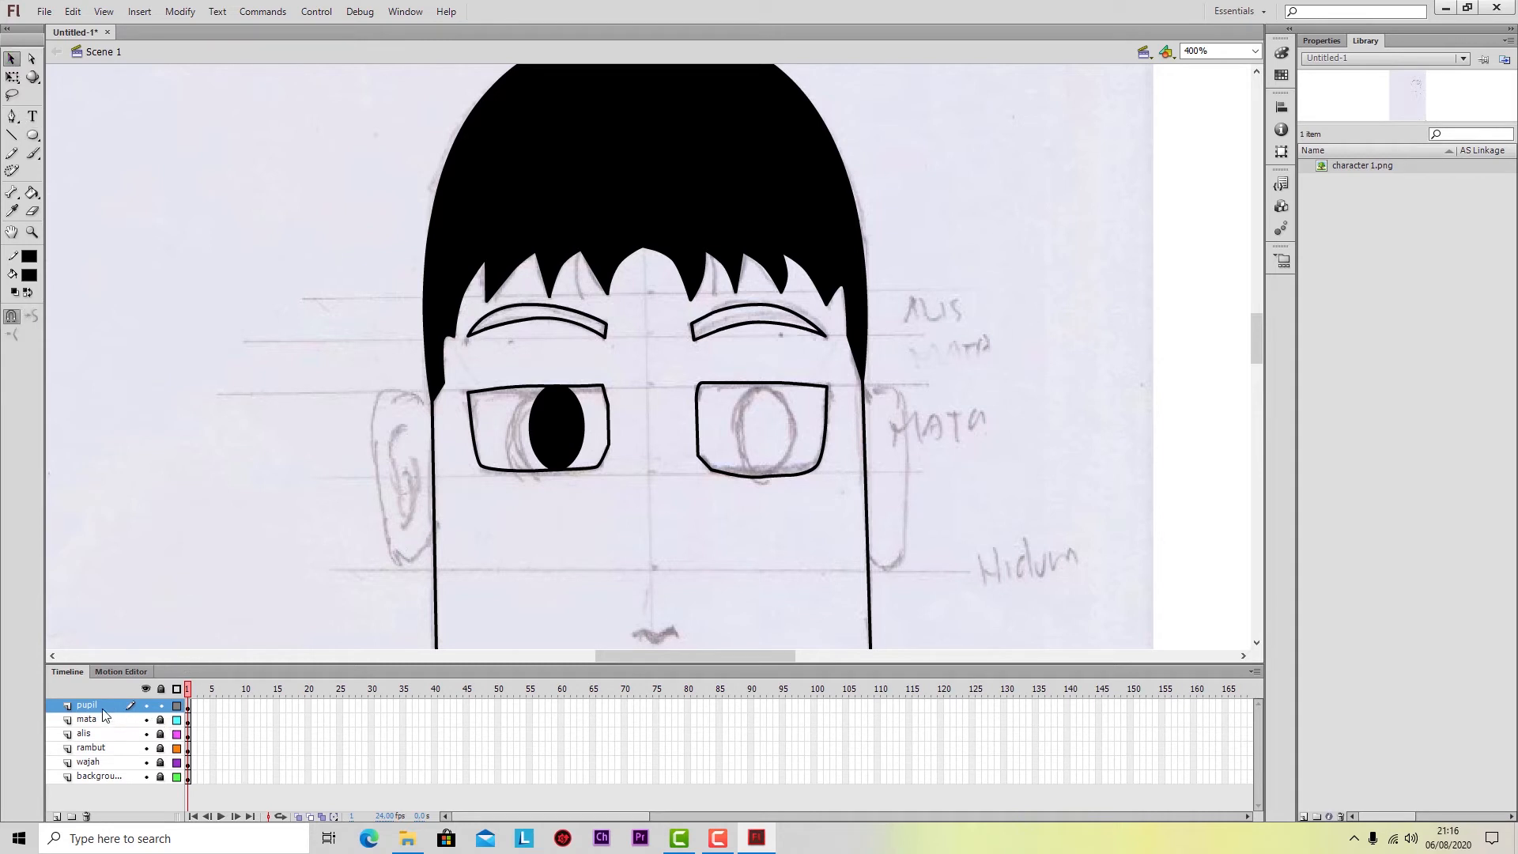
click(555, 452)
drag(557, 453, 542, 456)
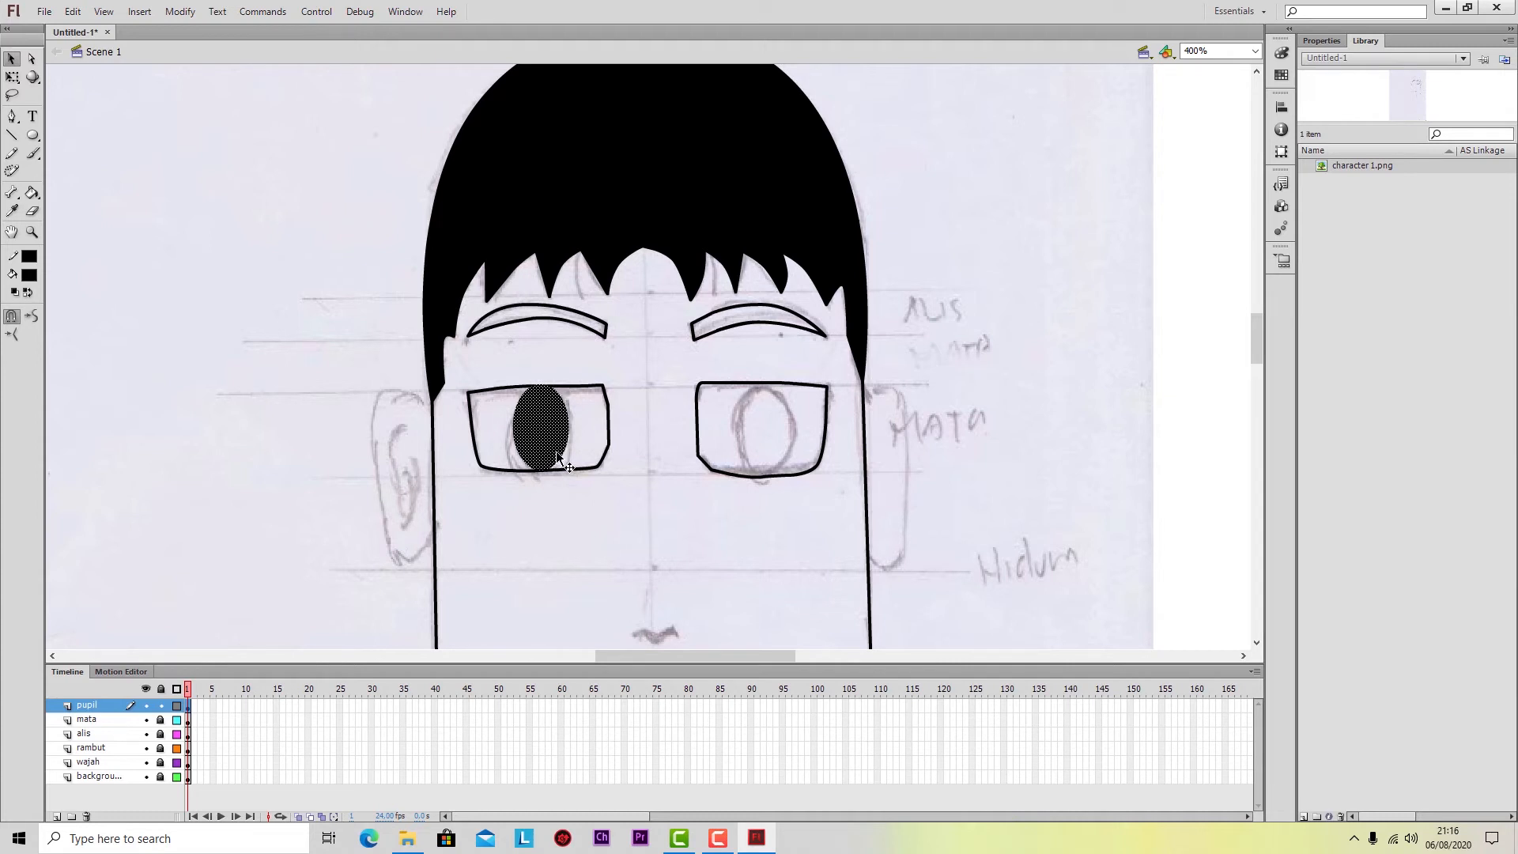
Adjust the left pupil's size with Free Transform so it fits between the eye's upper and lower lines.
click(12, 77)
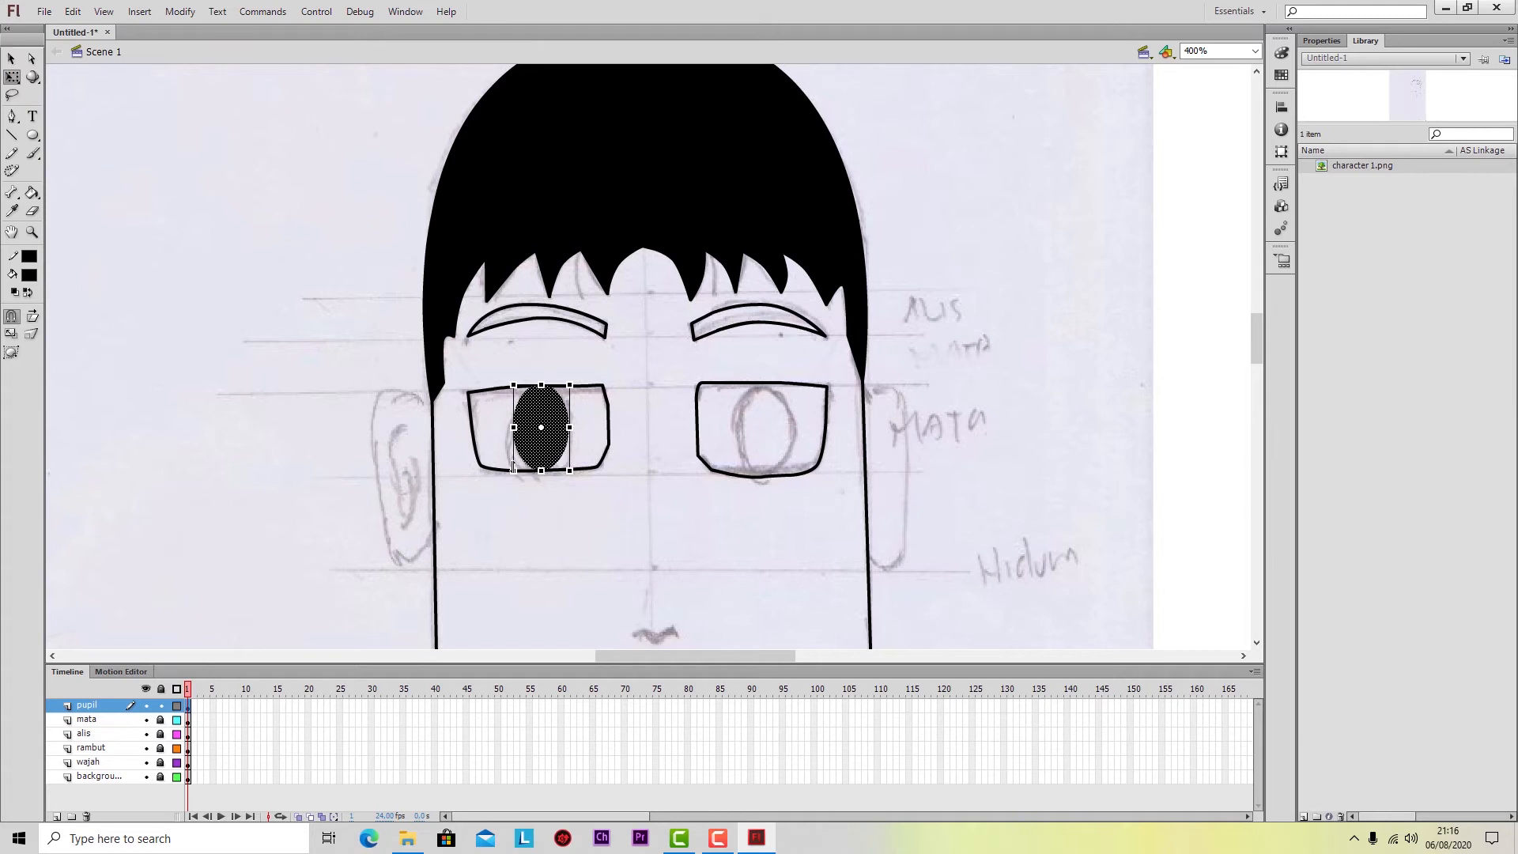
drag(514, 468, 513, 476)
key(Up)
drag(541, 476, 541, 472)
drag(539, 381, 540, 387)
click(626, 498)
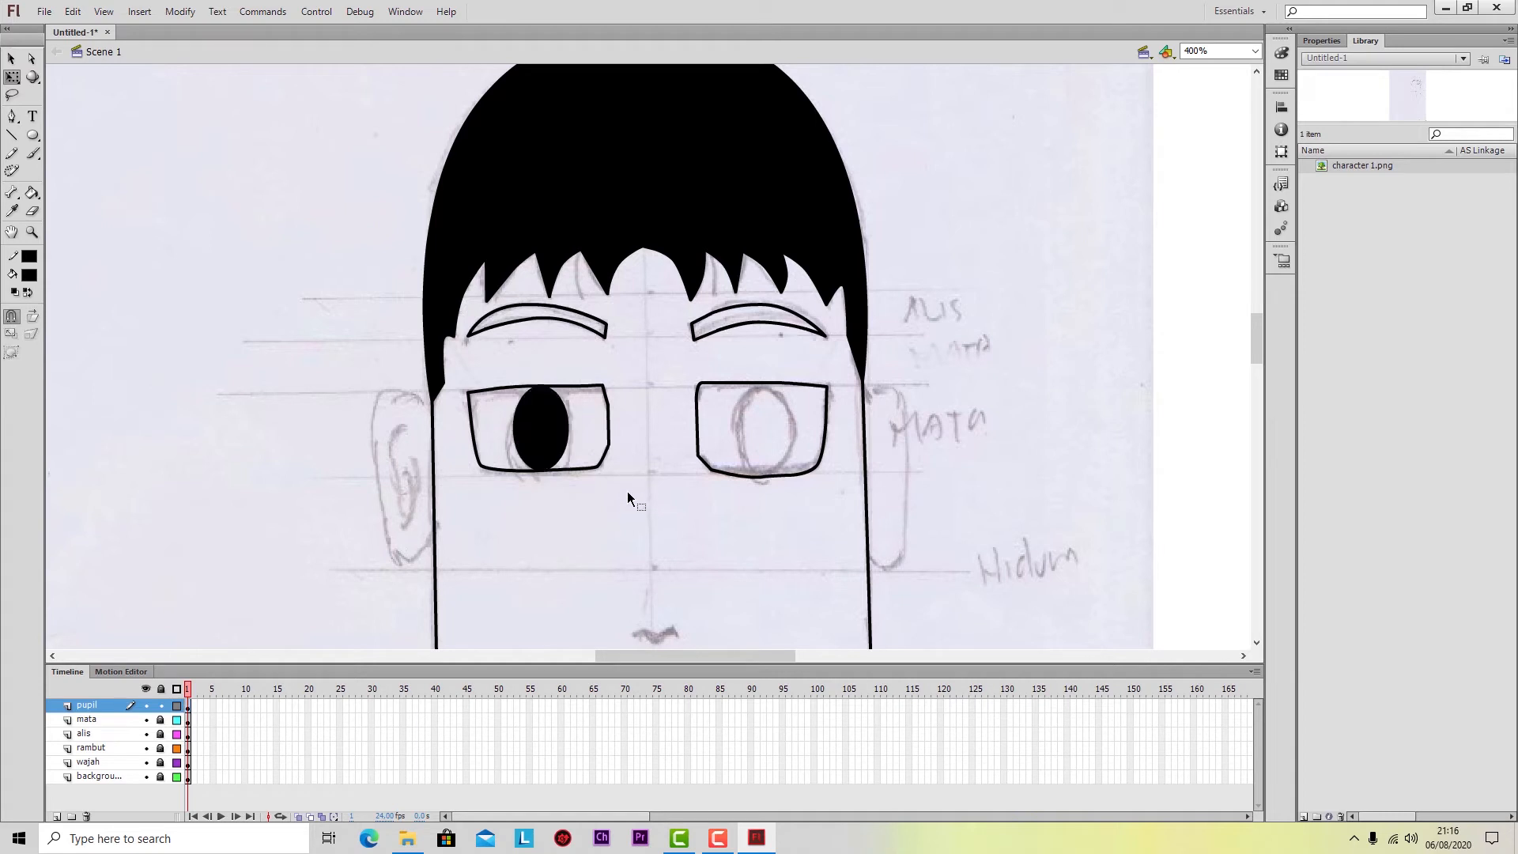
Duplicate the left pupil and place the copy inside the right eye outline.
click(551, 437)
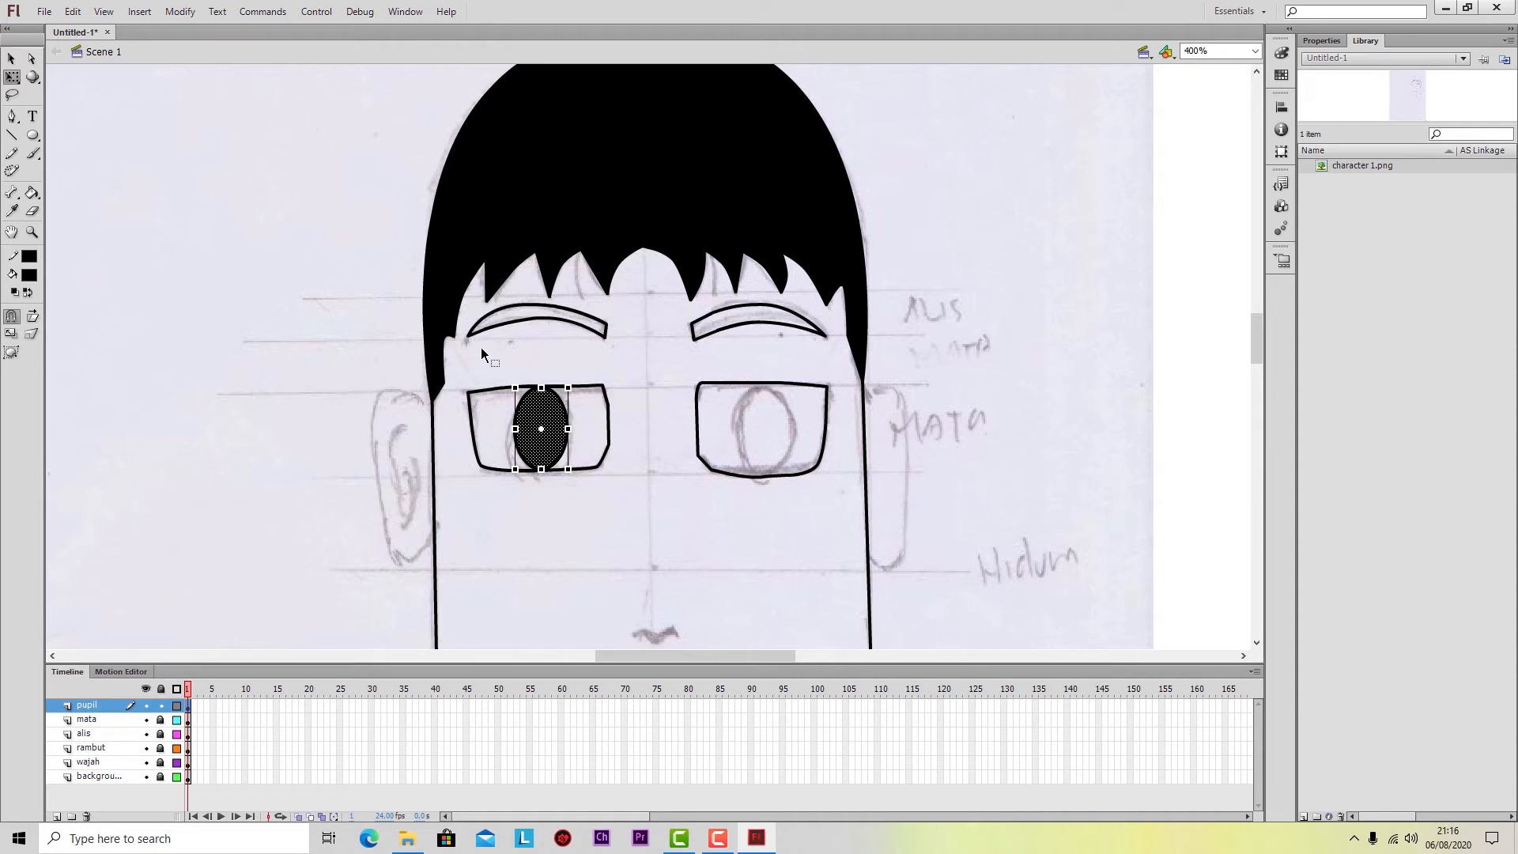
drag(481, 348, 599, 506)
key(ctrl+v)
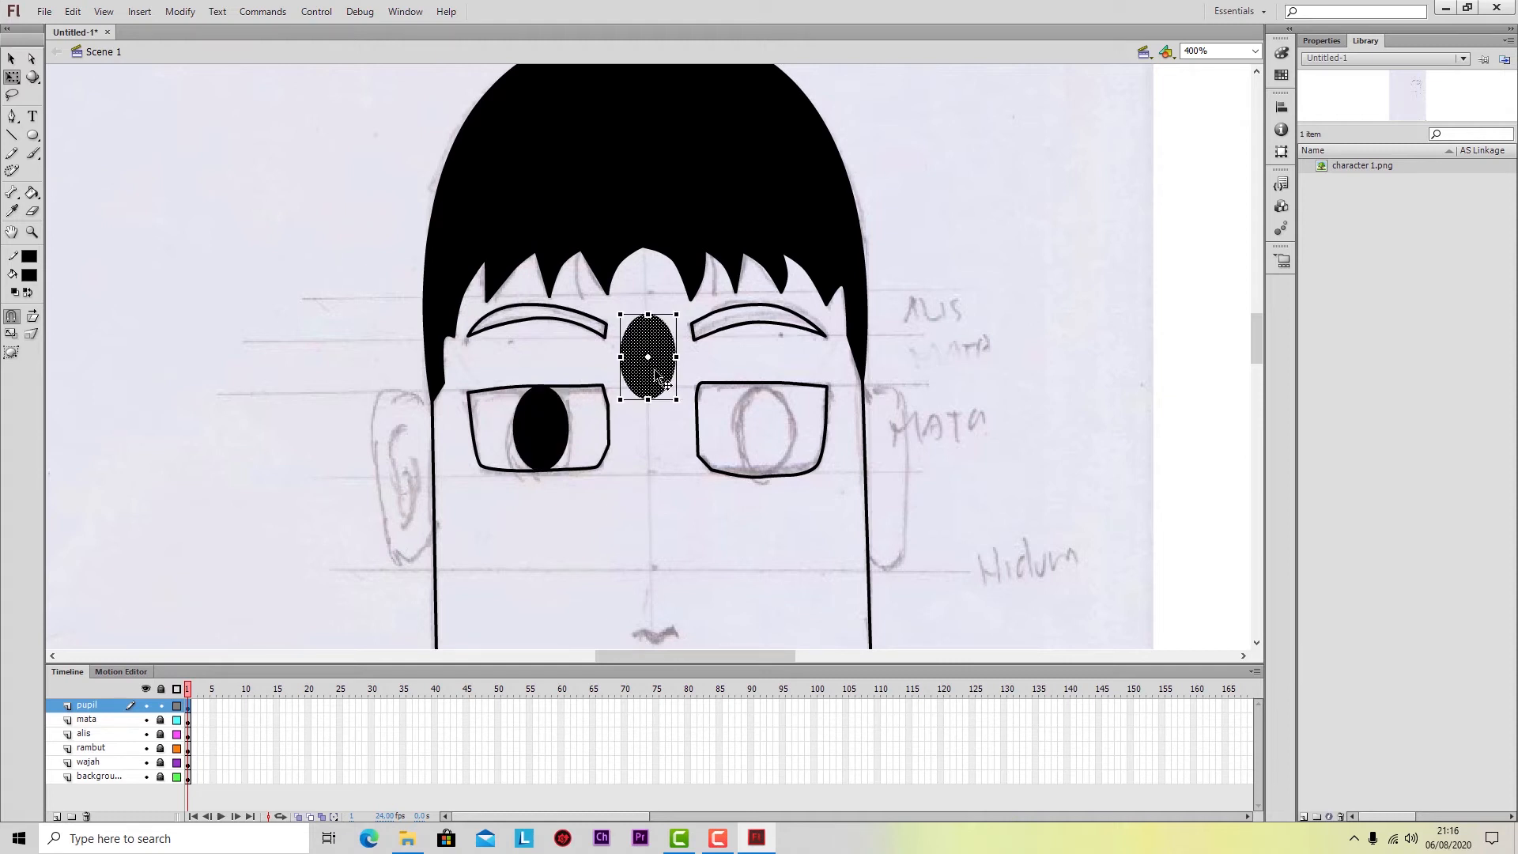
drag(654, 373, 767, 447)
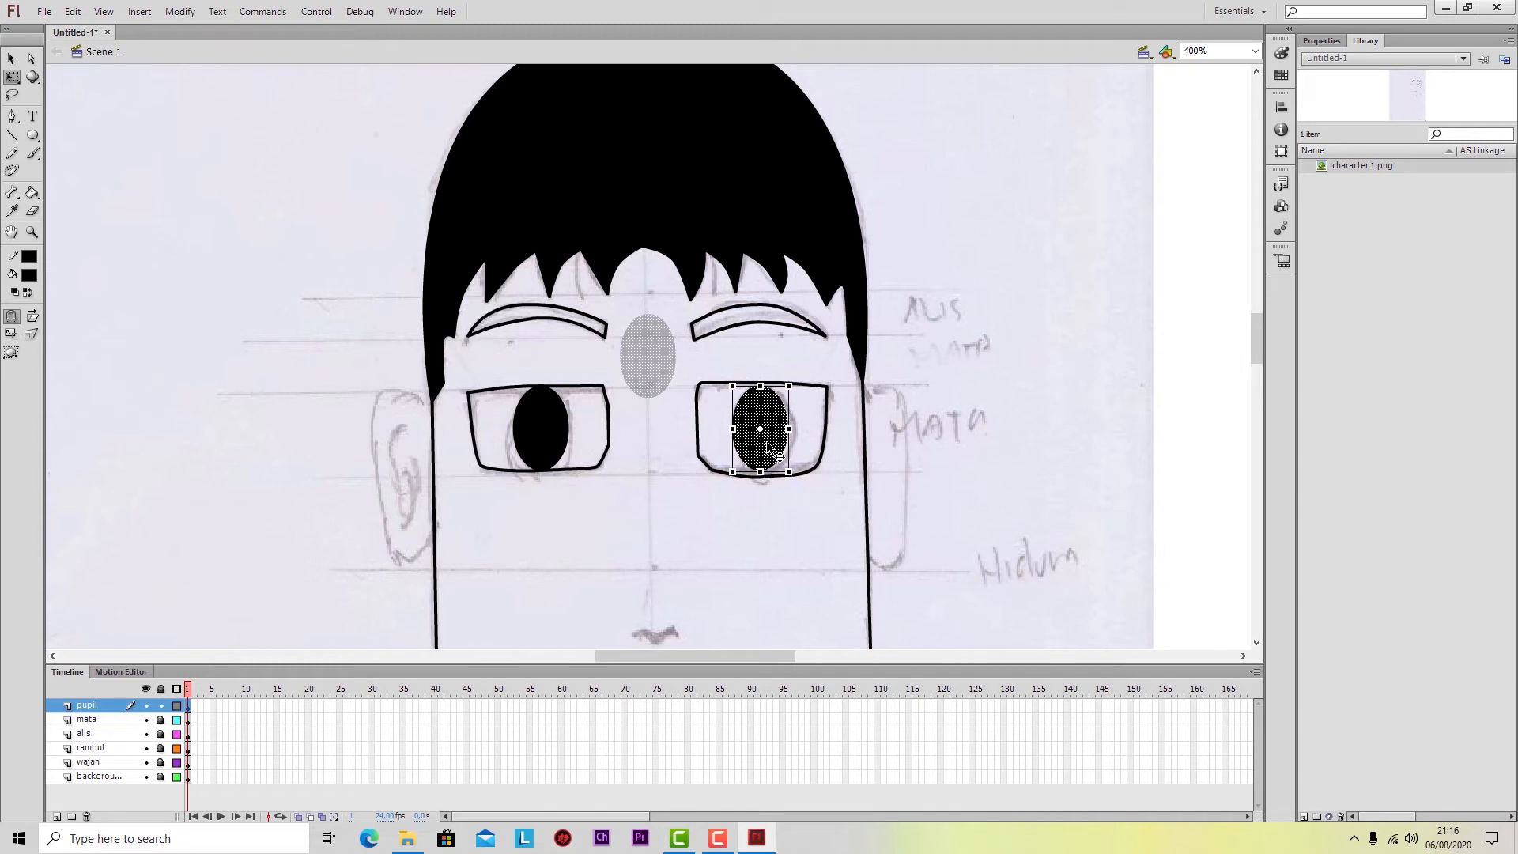
drag(767, 441, 764, 442)
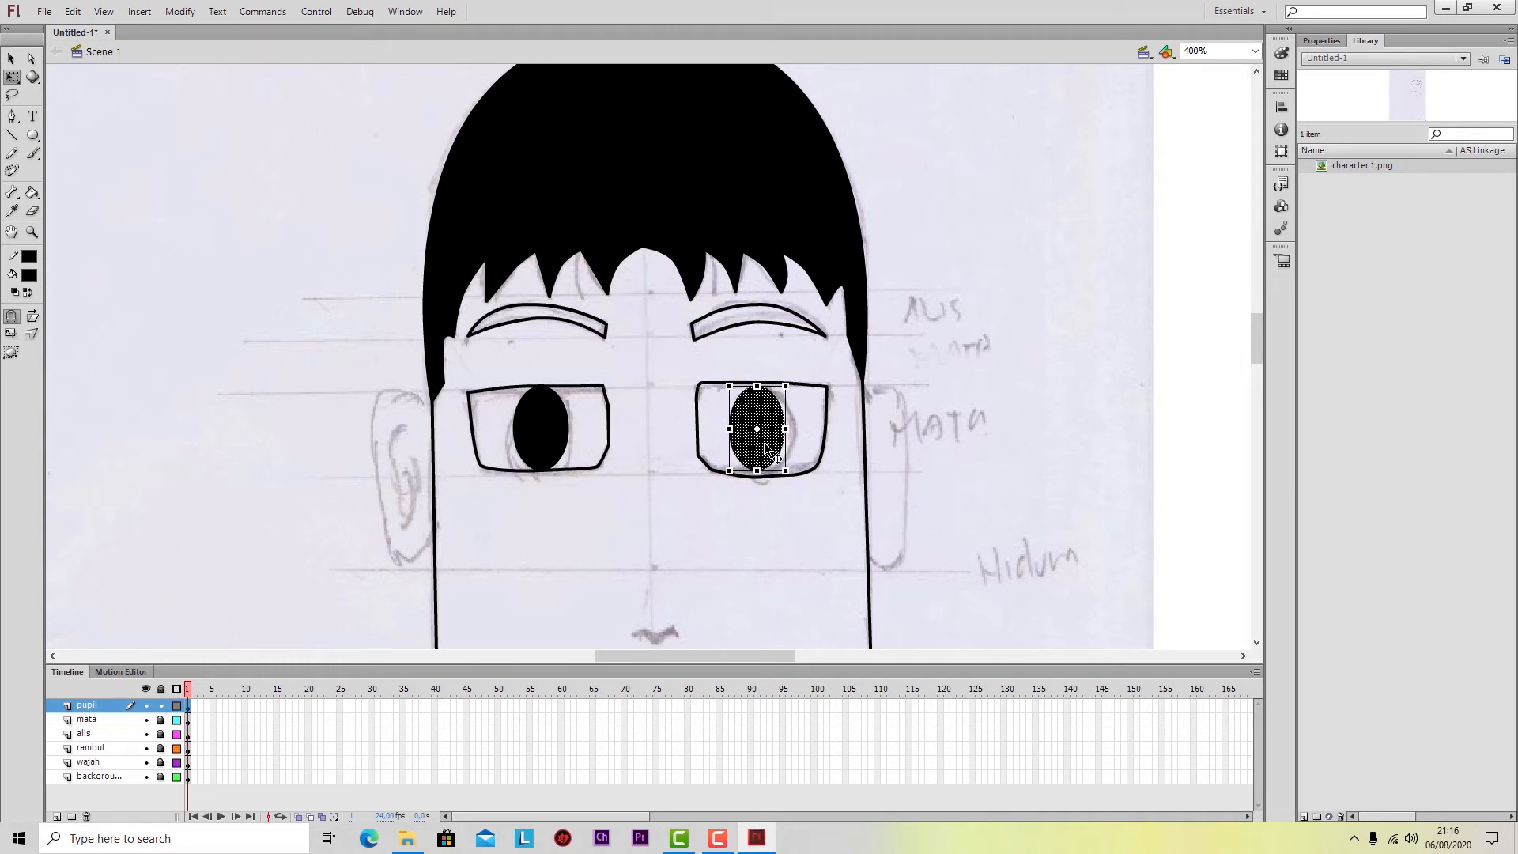
Lock the "pupil" layer, unlock "mata", and reduce the right eye outline's height slightly to fit the pupil.
click(161, 705)
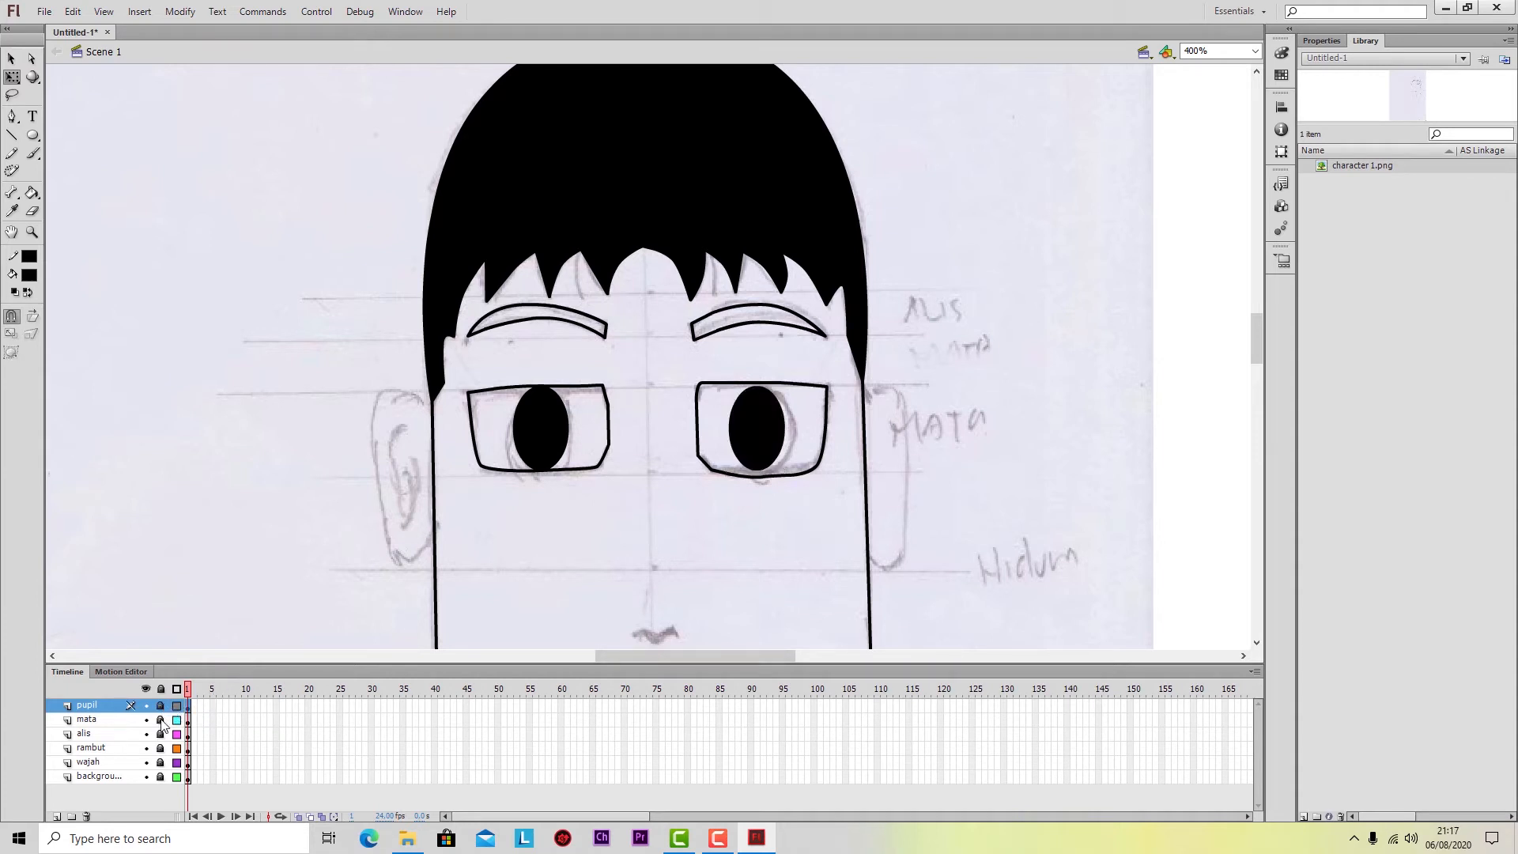
click(160, 719)
drag(678, 353, 847, 498)
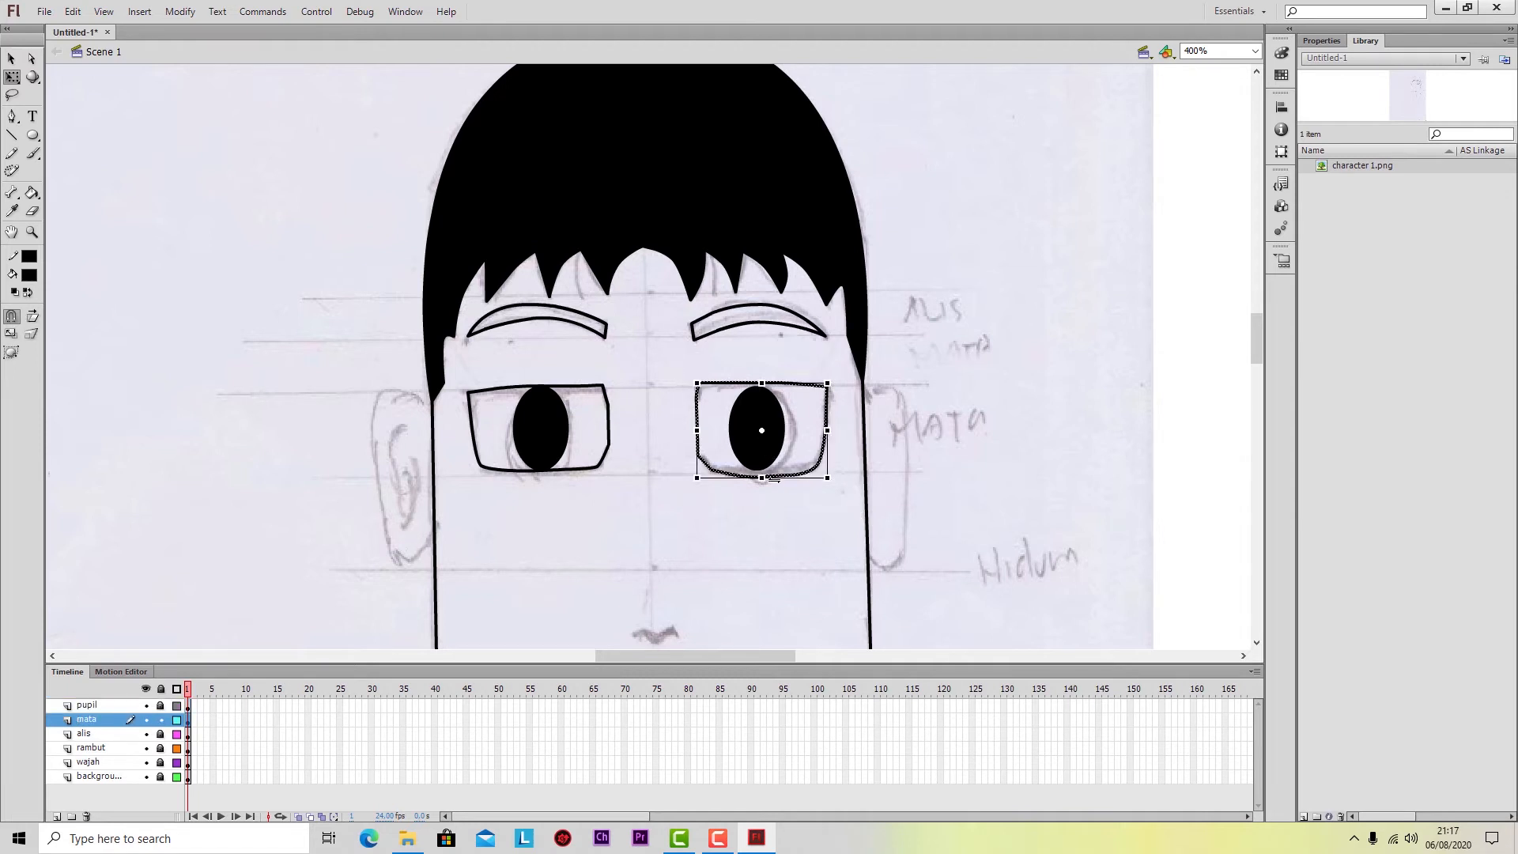
drag(761, 478, 761, 473)
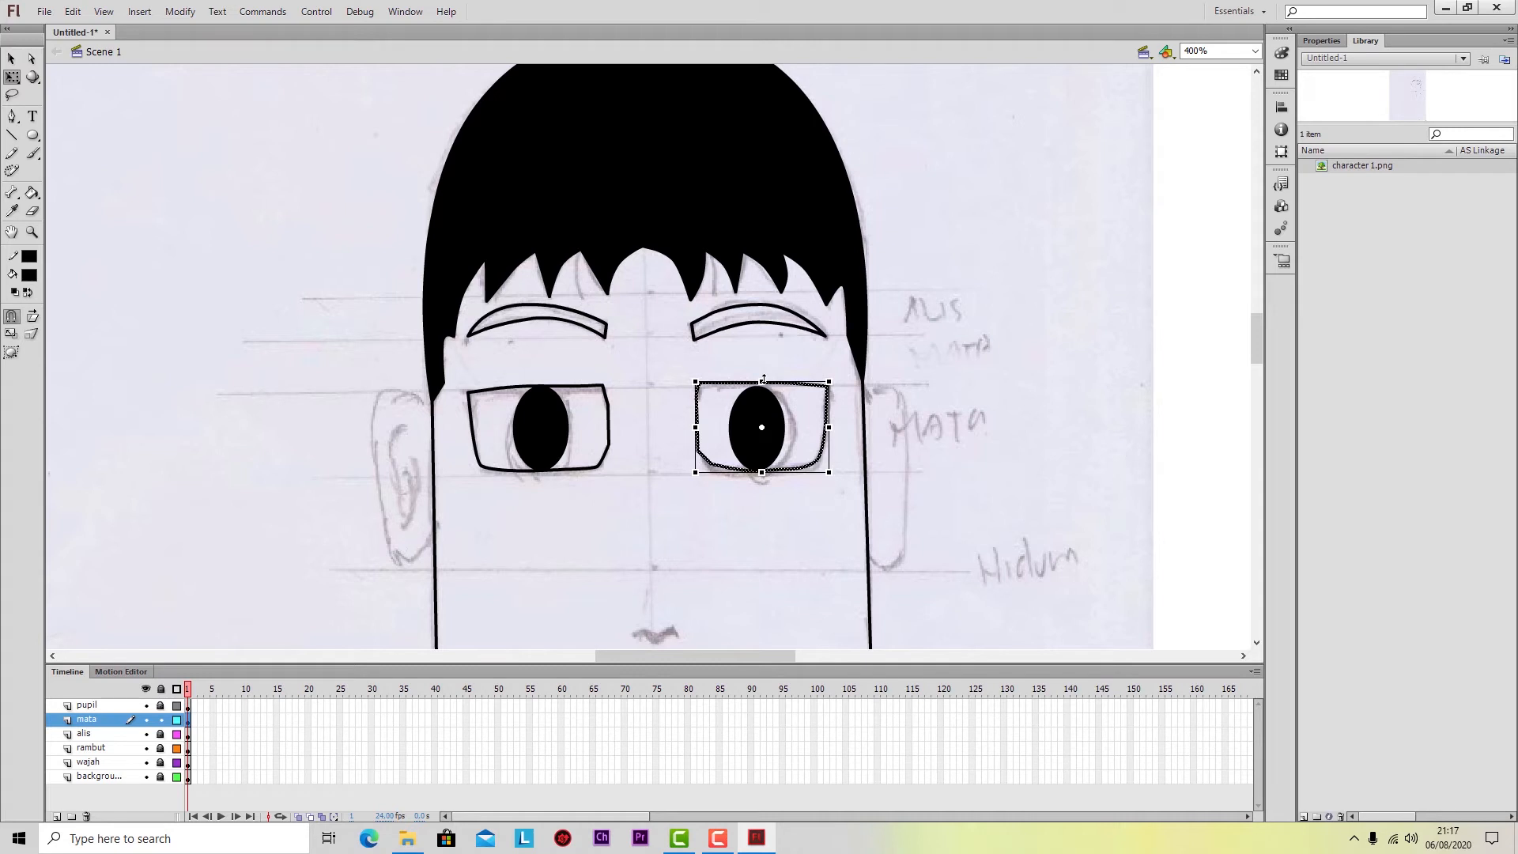
drag(763, 380, 762, 384)
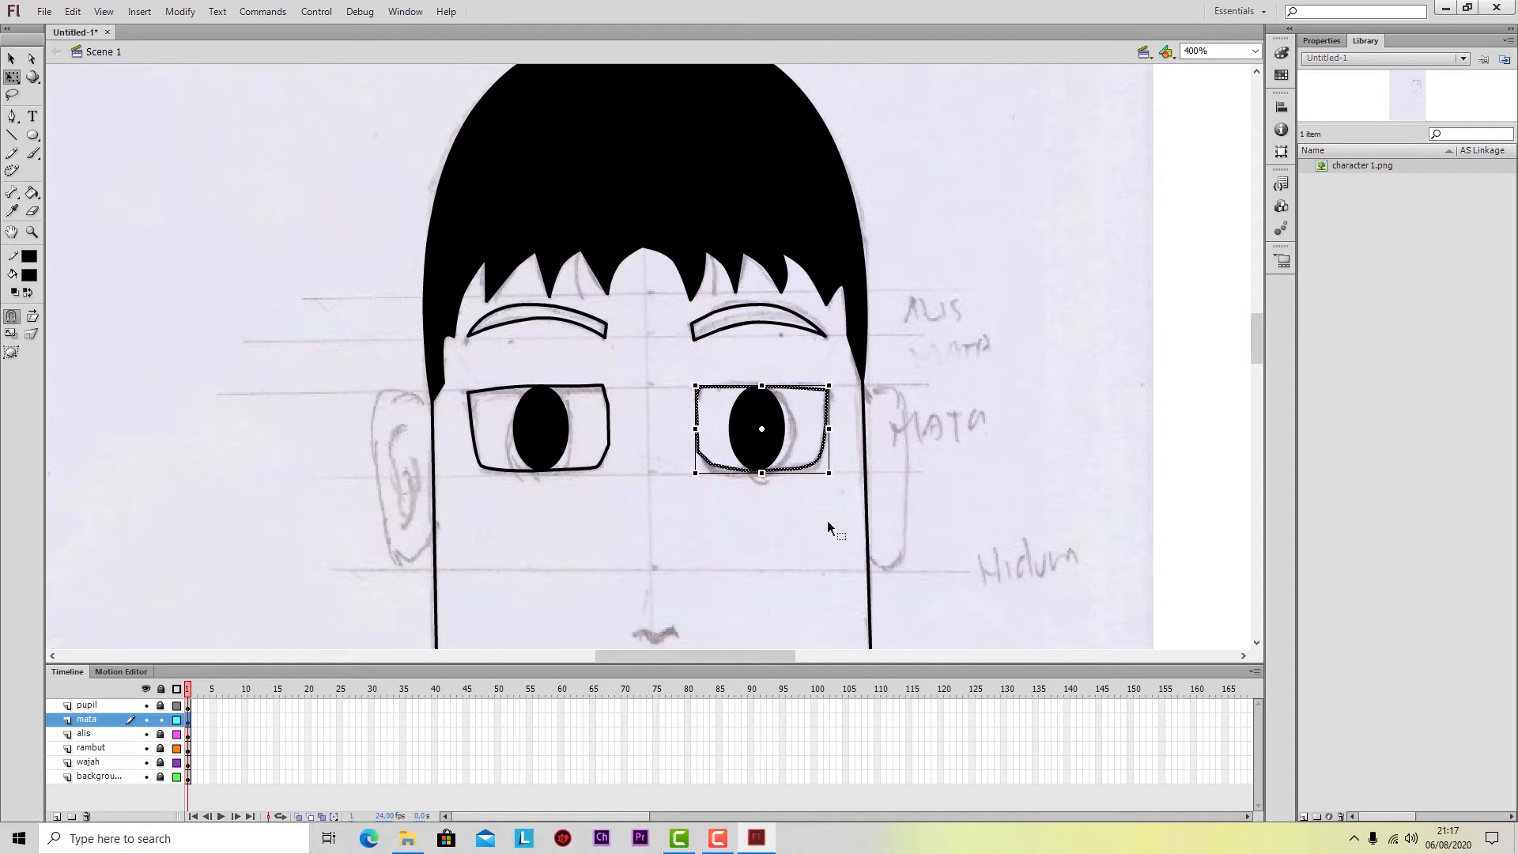
click(1091, 406)
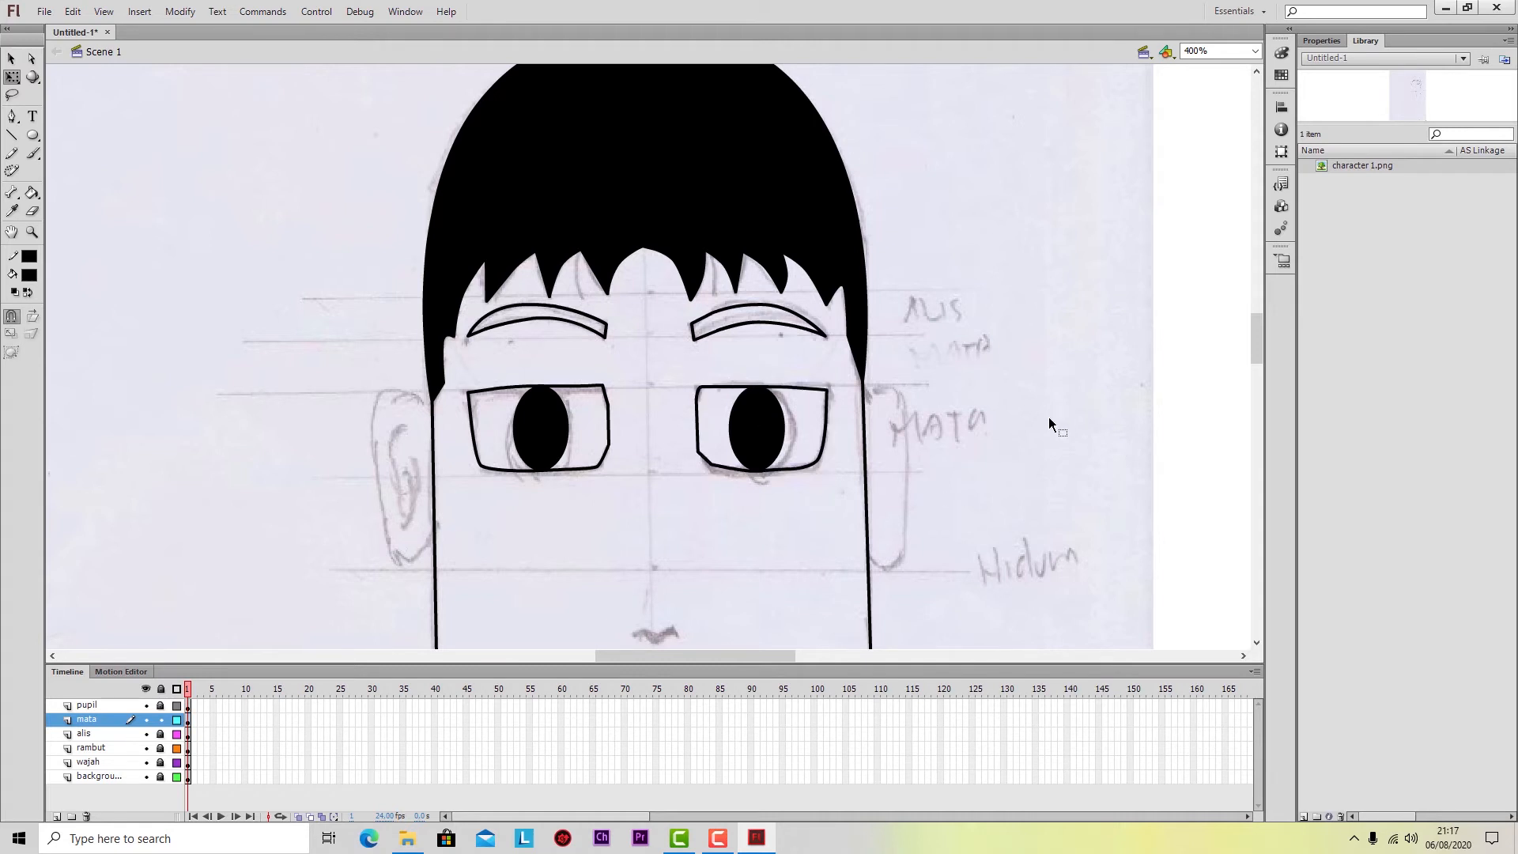
Lock the "mata" layer and create a new layer named "hidung" above "pupil".
scroll(1048, 416, down, 3)
scroll(1009, 358, up, 1)
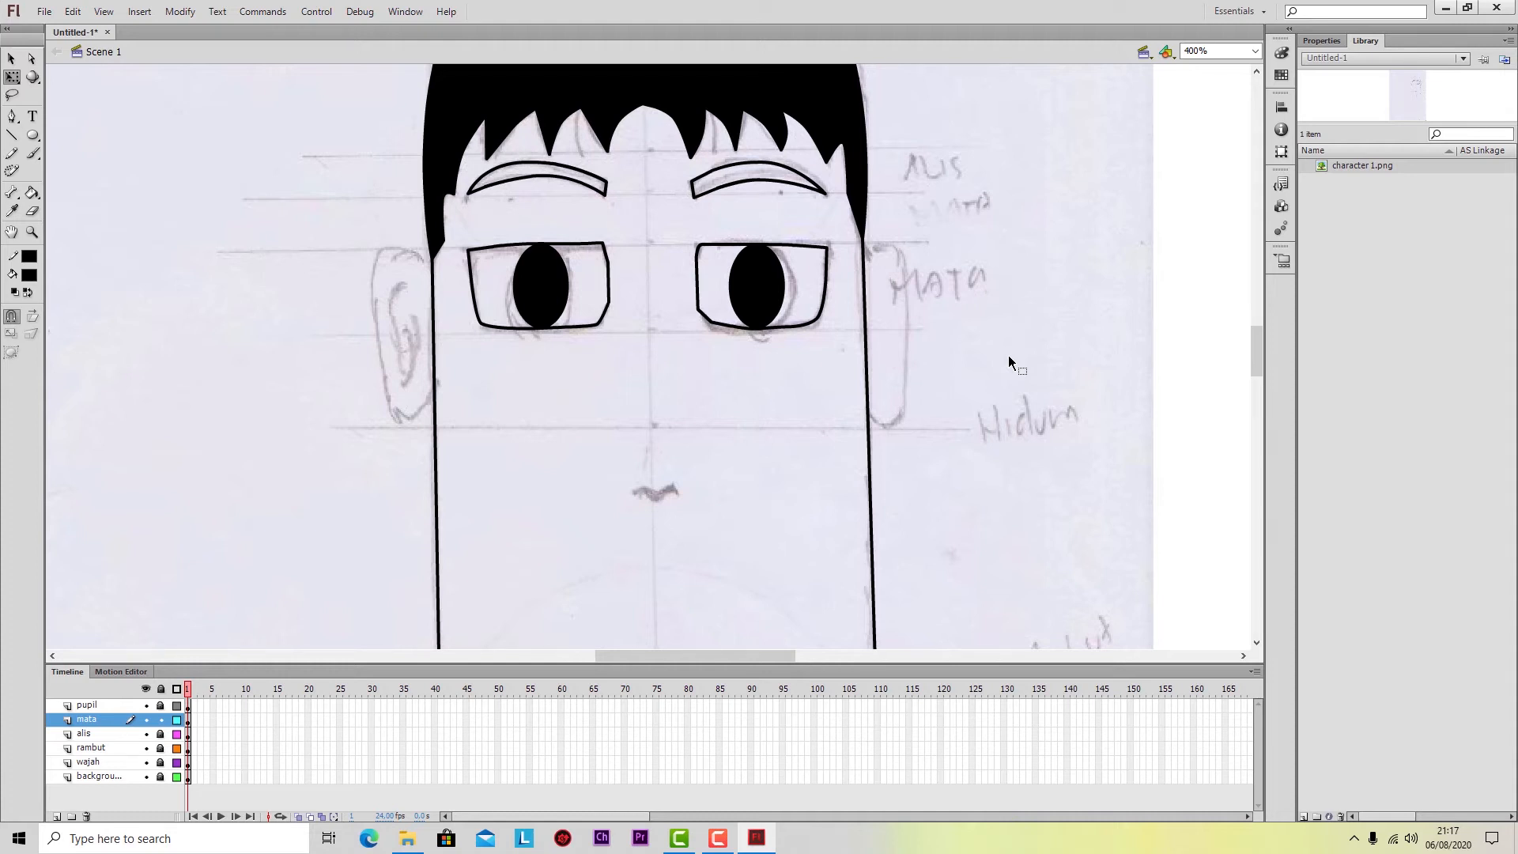
click(162, 721)
click(86, 708)
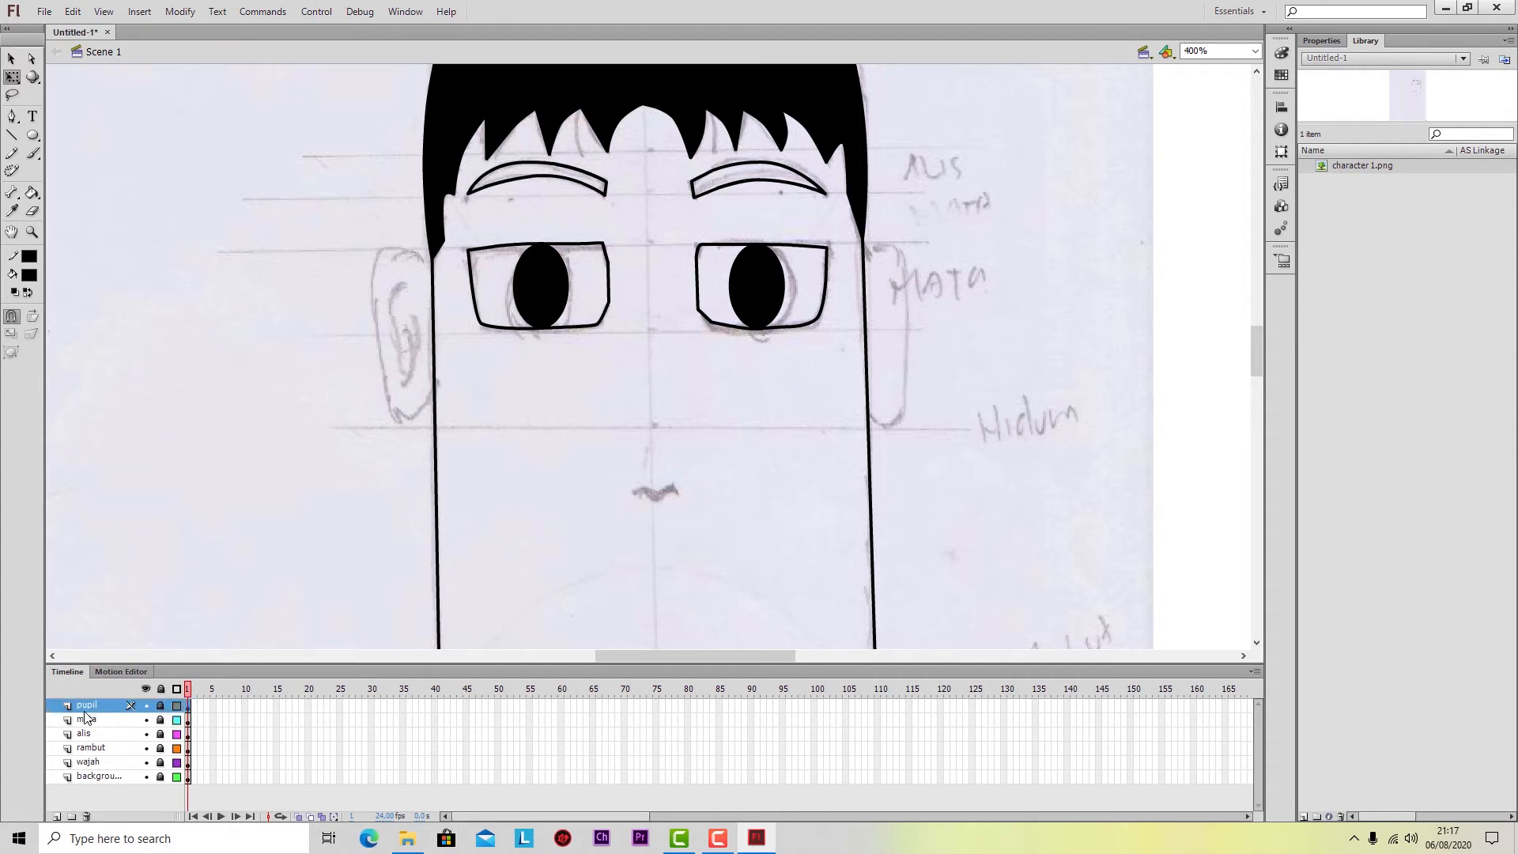
click(57, 816)
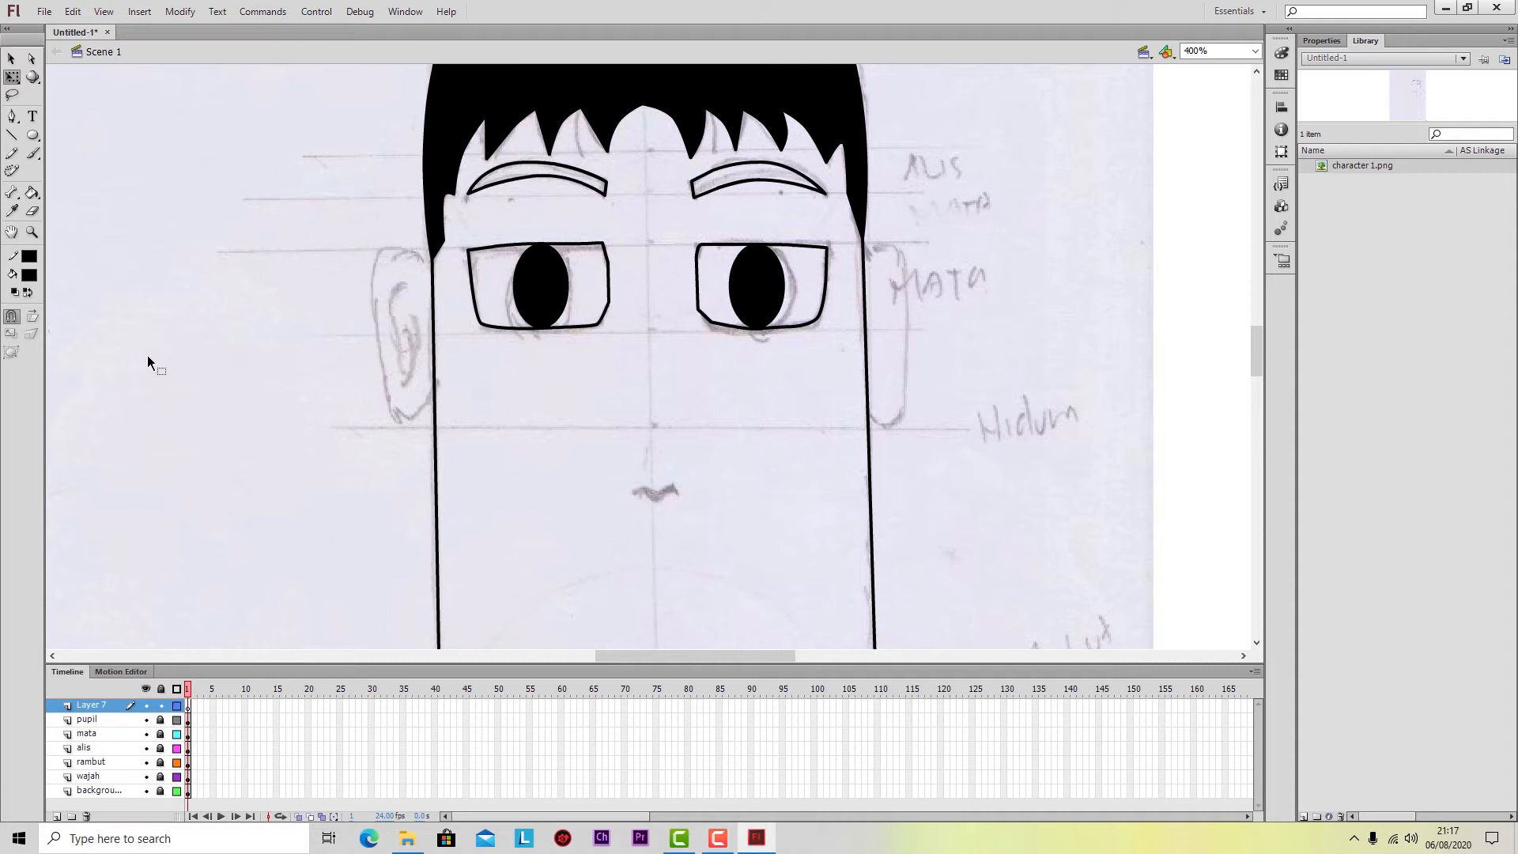
key(i)
key(n)
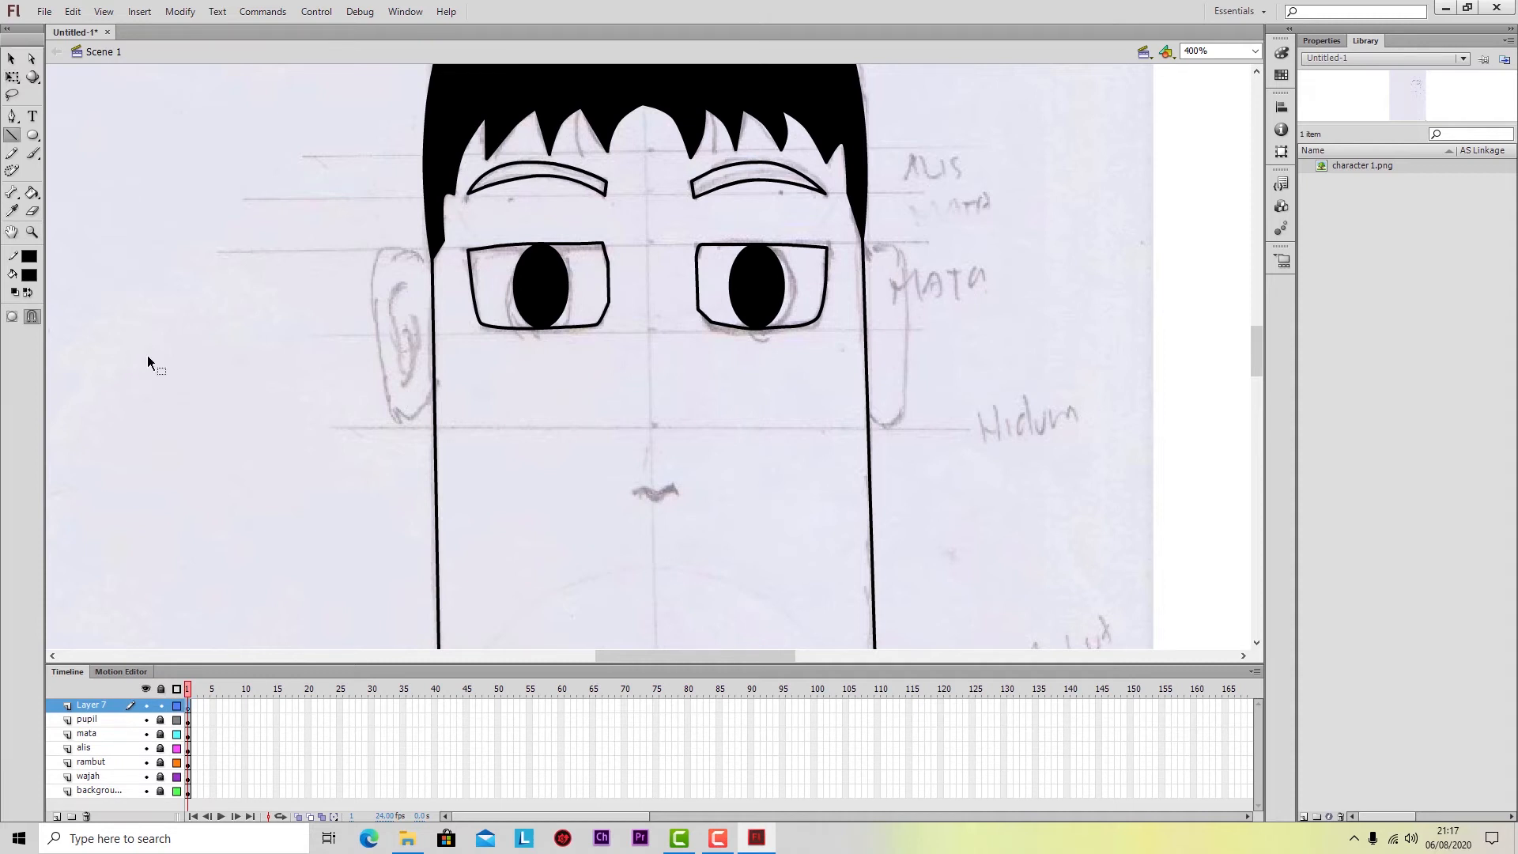
key(w)
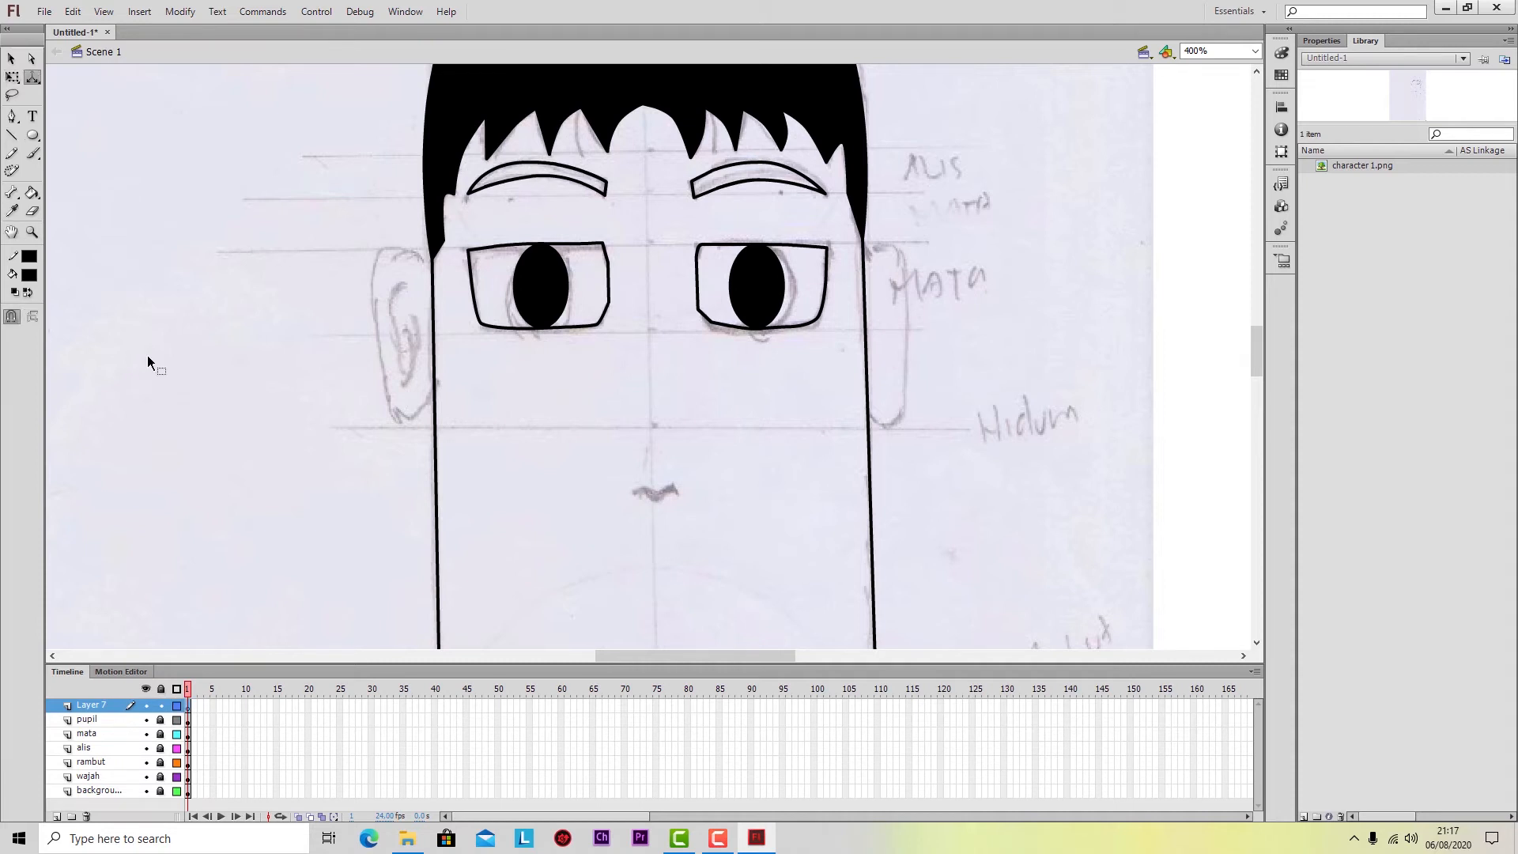
double_click(101, 706)
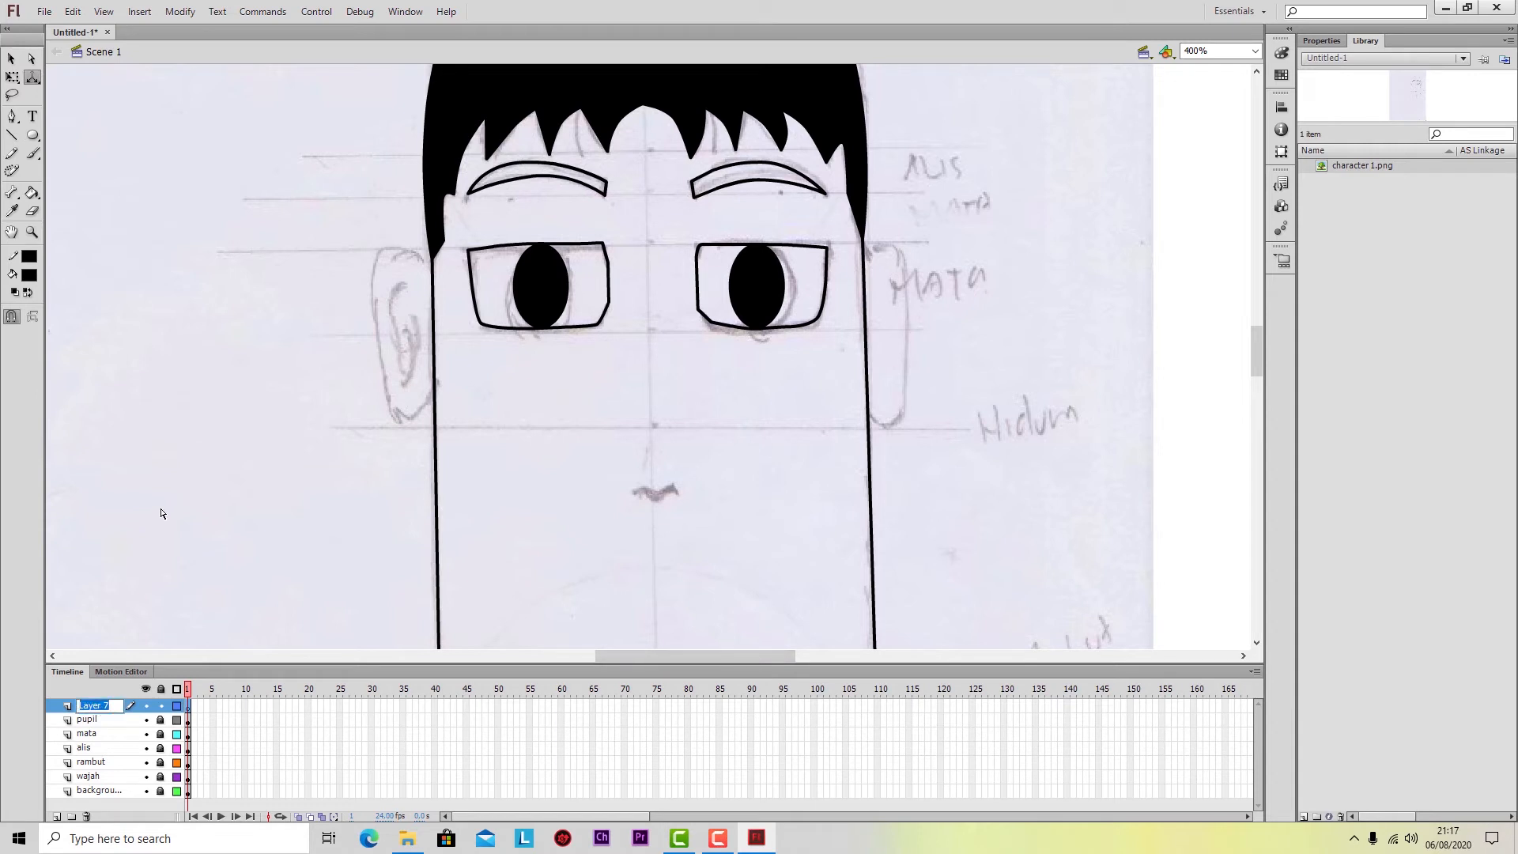
text(hi)
key(Return)
key(ctrl+equal)
key(ctrl+equal)
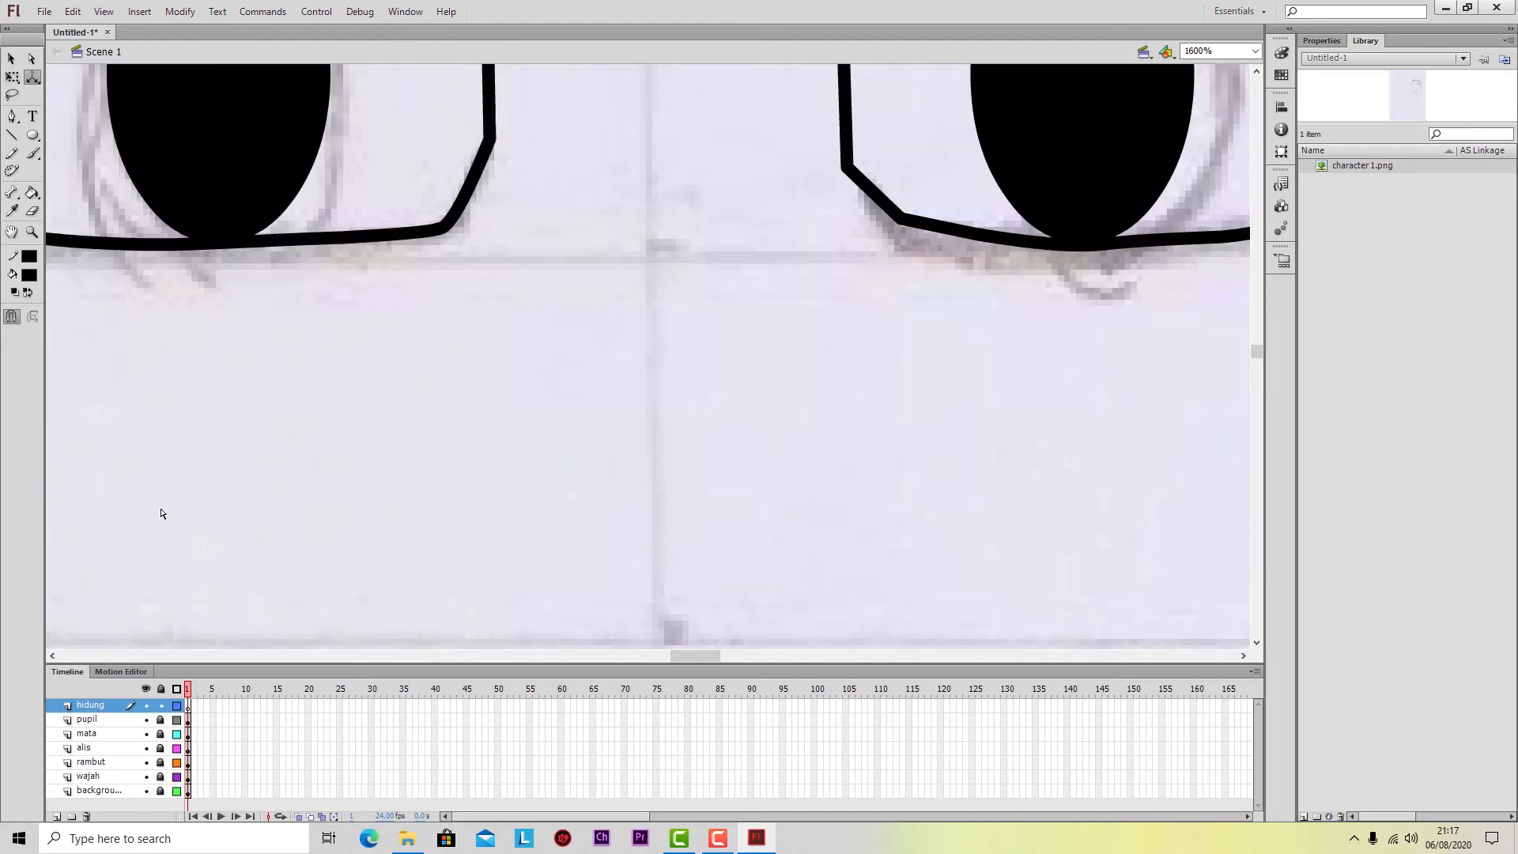
Trace the upper edge of the sketched nose with the Pen tool as a wavy curve from its left tip to its right tip.
scroll(163, 514, down, 5)
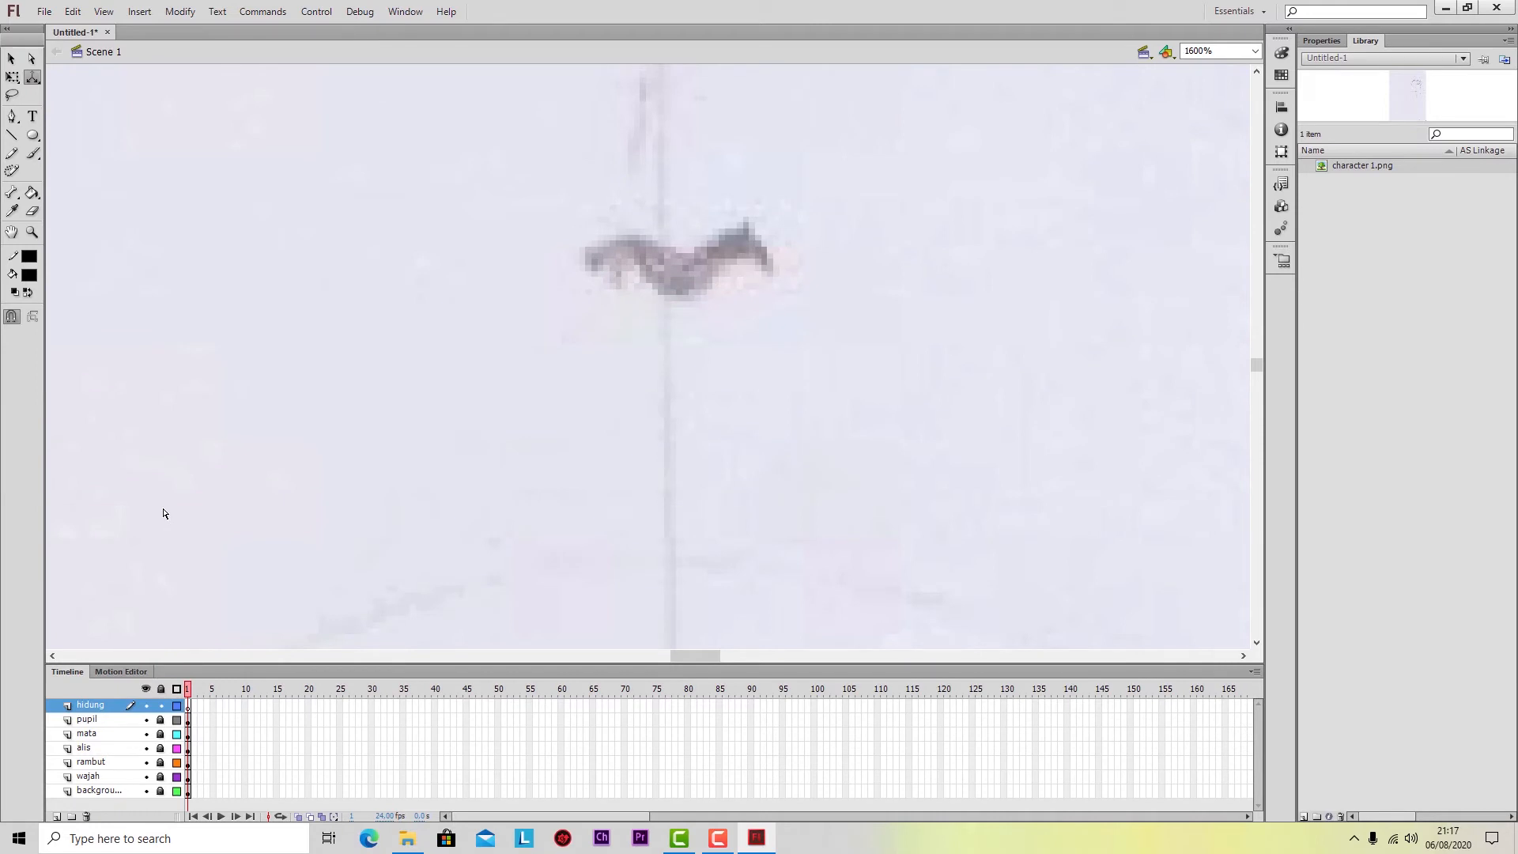
key(p)
click(583, 258)
mouse_move(625, 229)
mouse_down()
mouse_move(693, 254)
mouse_move(759, 225)
mouse_up()
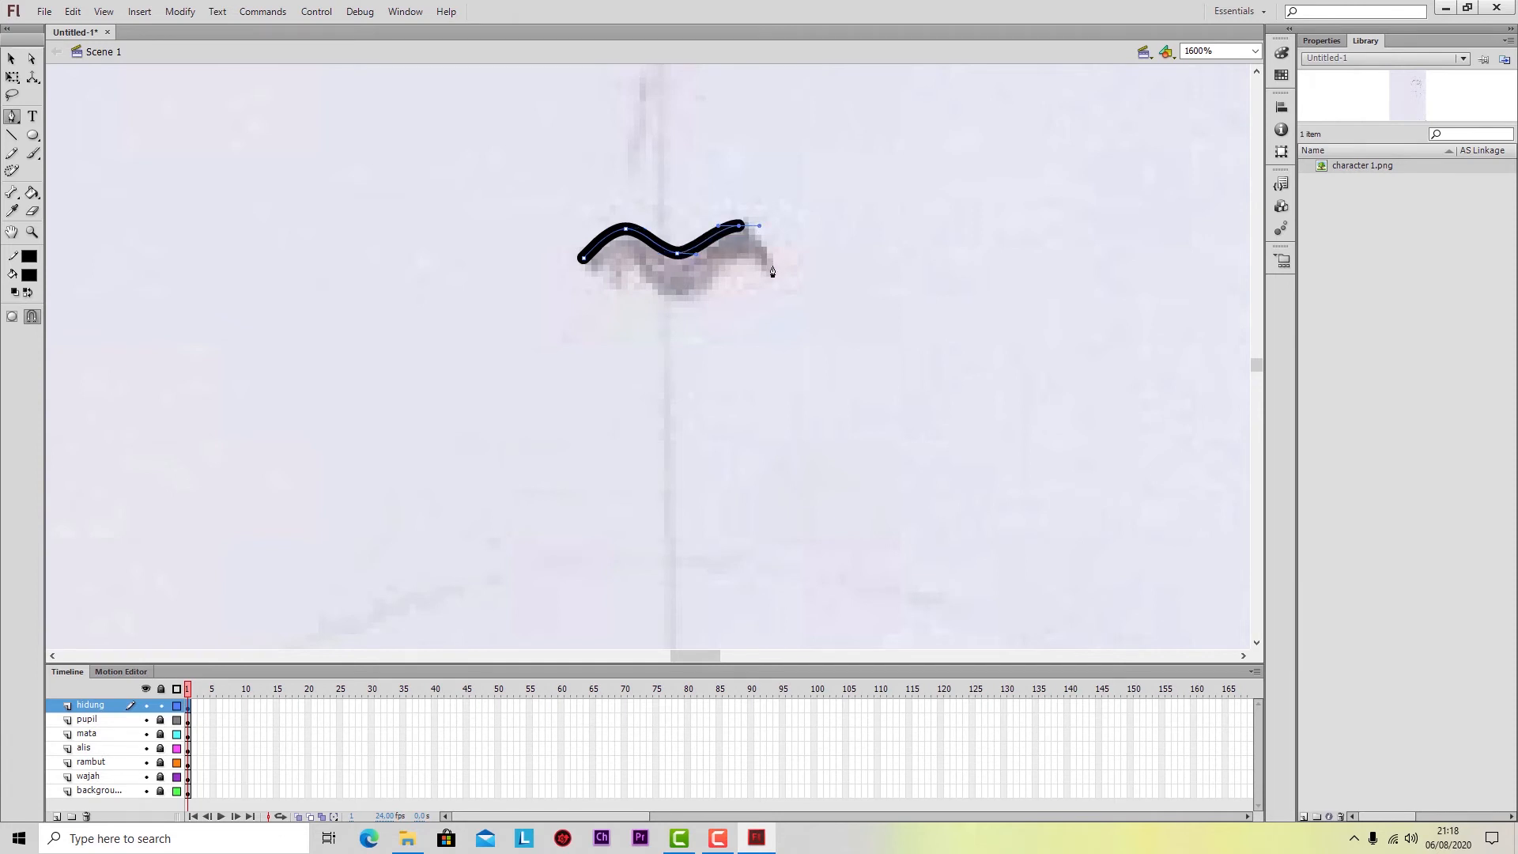
click(771, 272)
drag(692, 299, 671, 301)
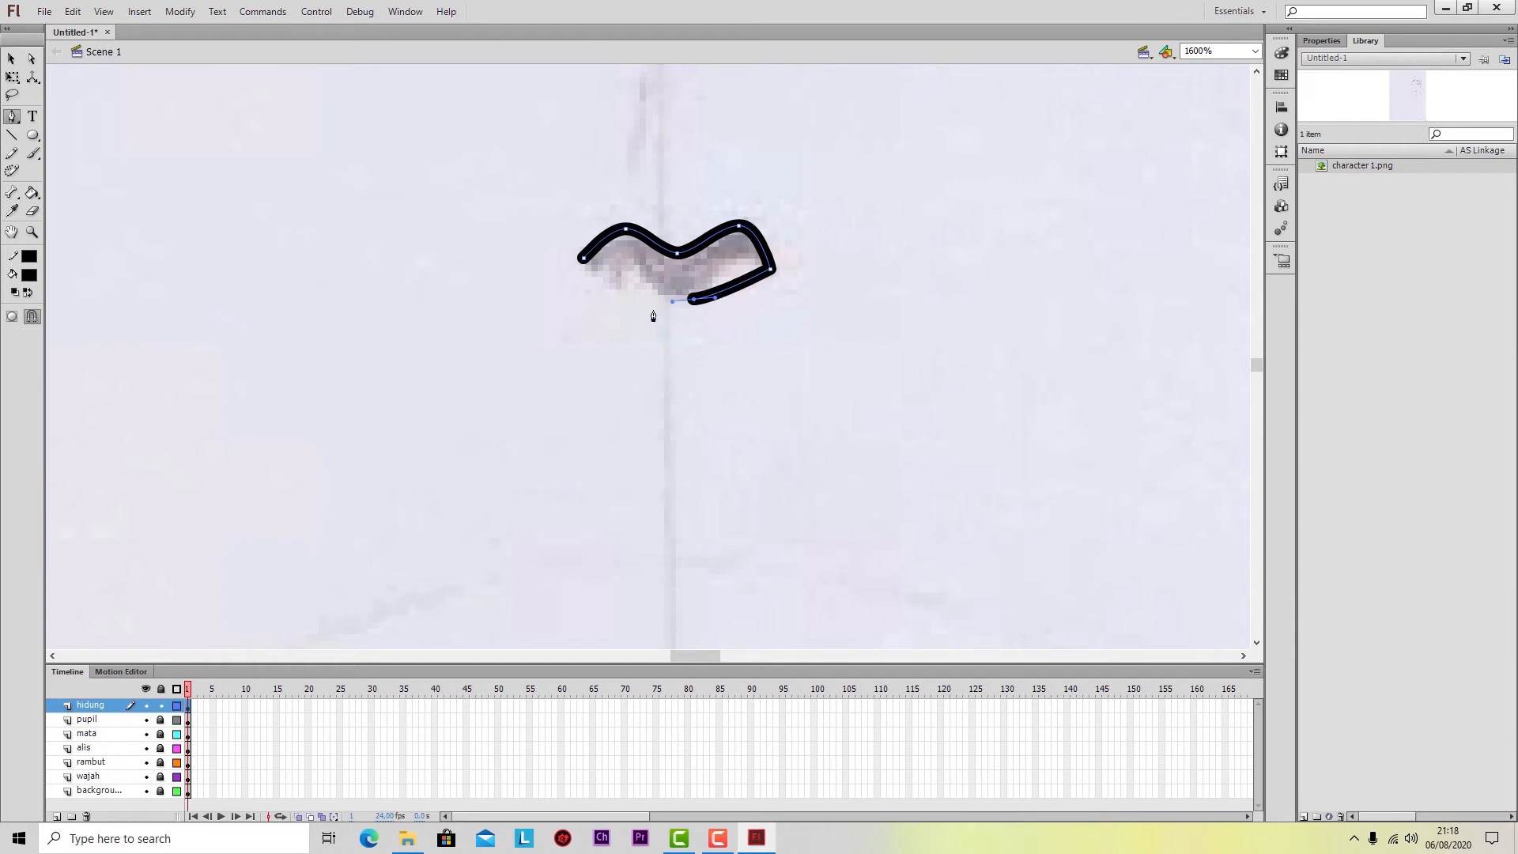
key(ctrl+z)
click(737, 264)
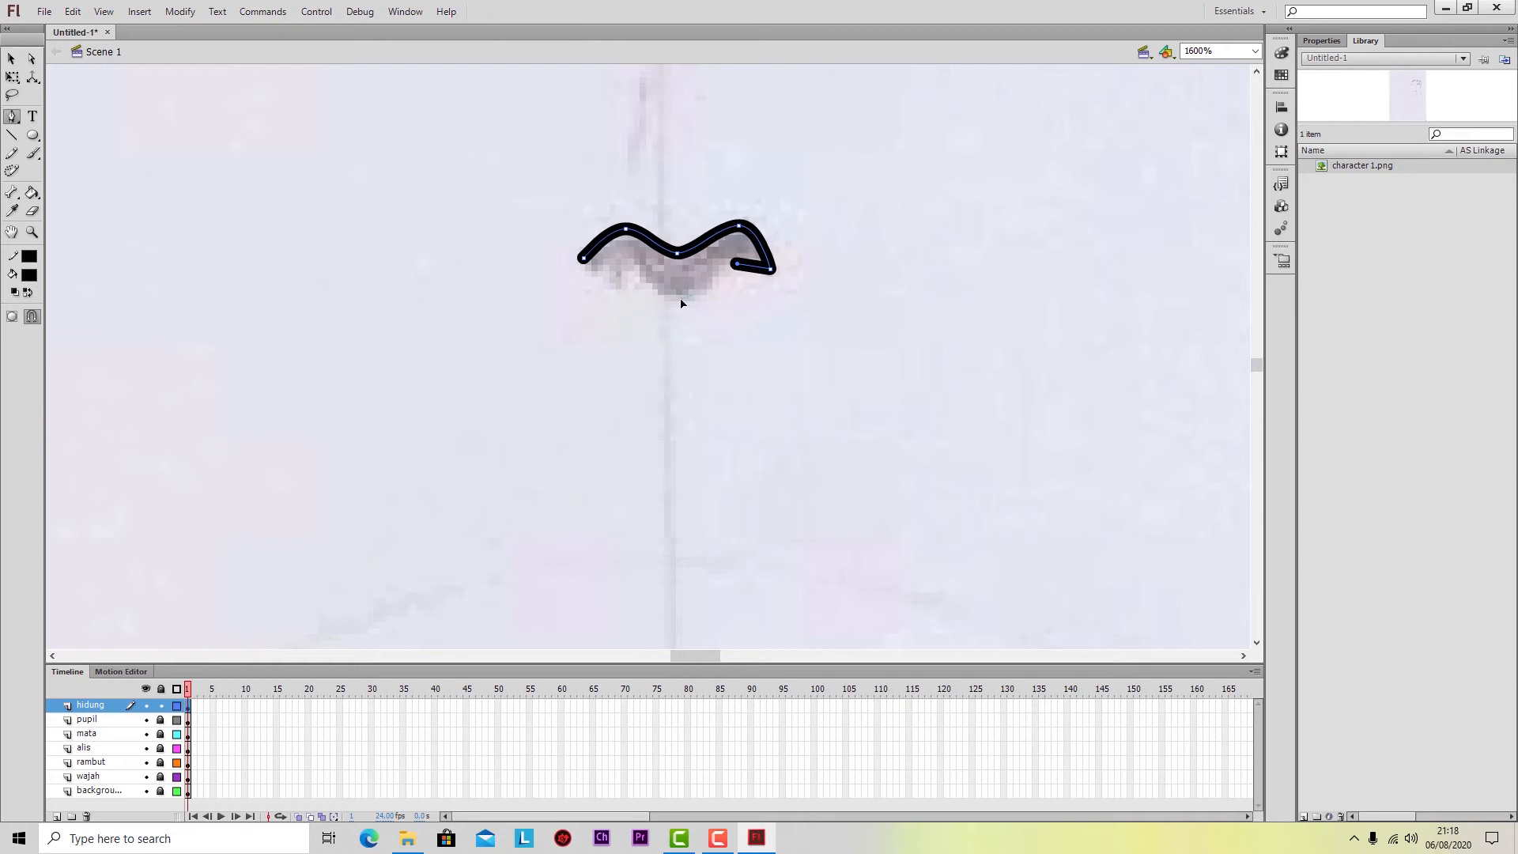
drag(688, 295, 662, 298)
key(ctrl+z)
key(ctrl+z)
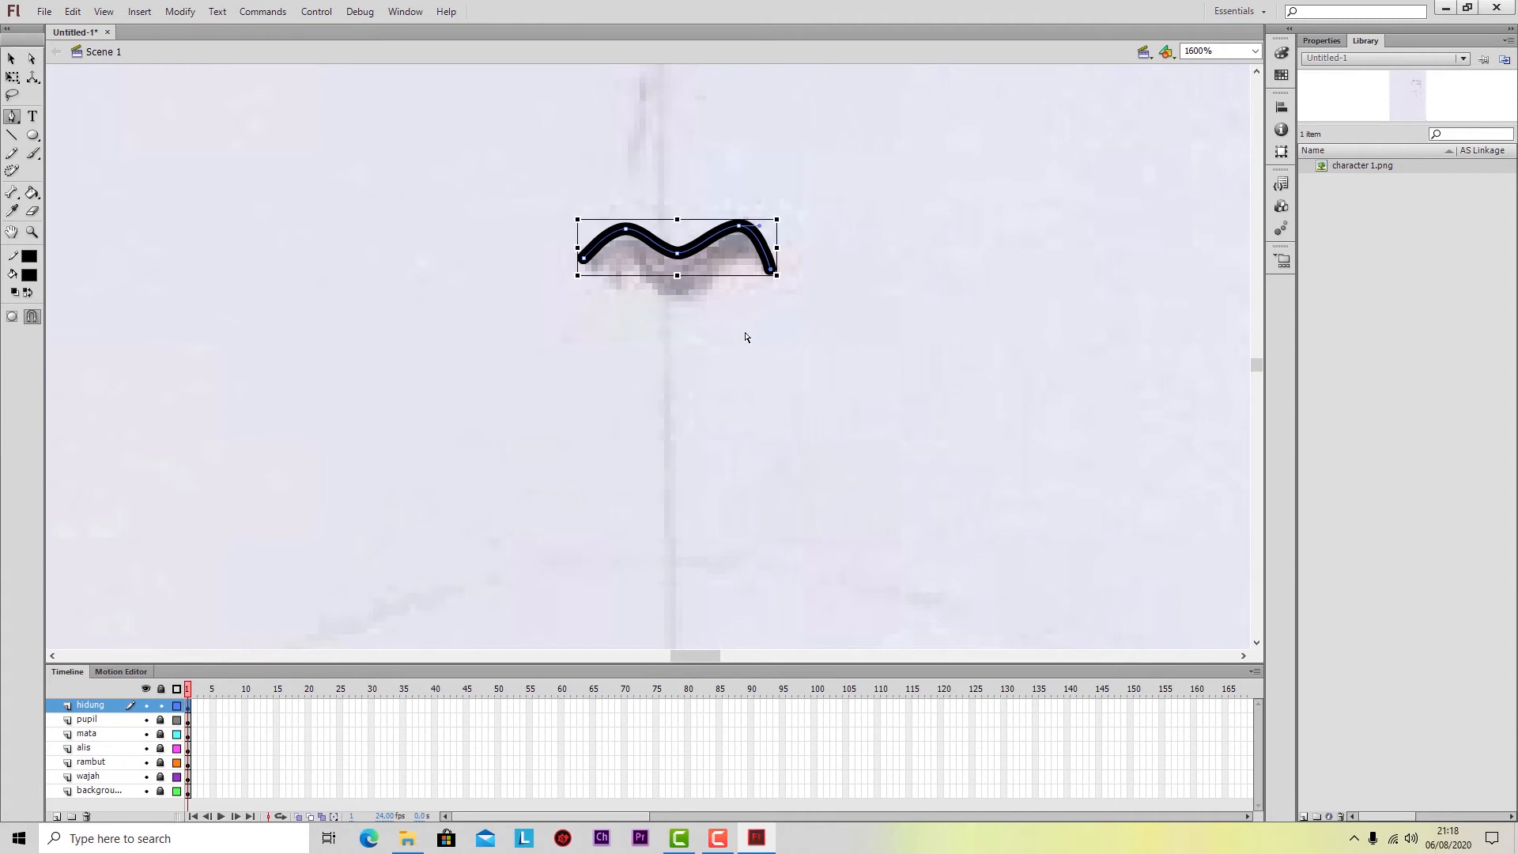
key(ctrl+z)
click(770, 270)
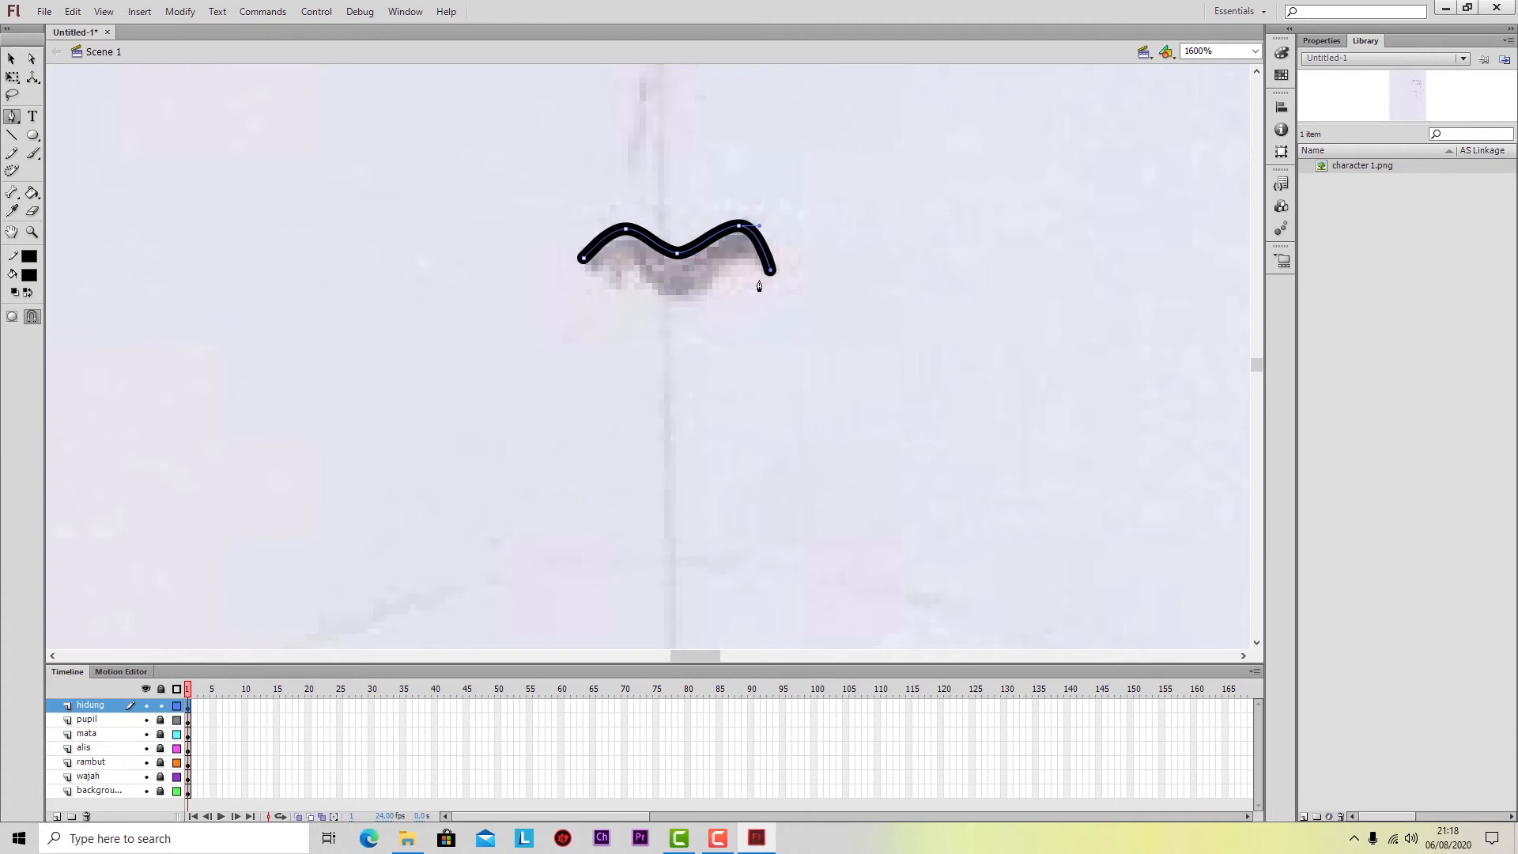
Trace the nose's lower edge back to the starting point to close the outline, and lower its left corner slightly.
drag(740, 259, 727, 260)
drag(660, 298, 617, 269)
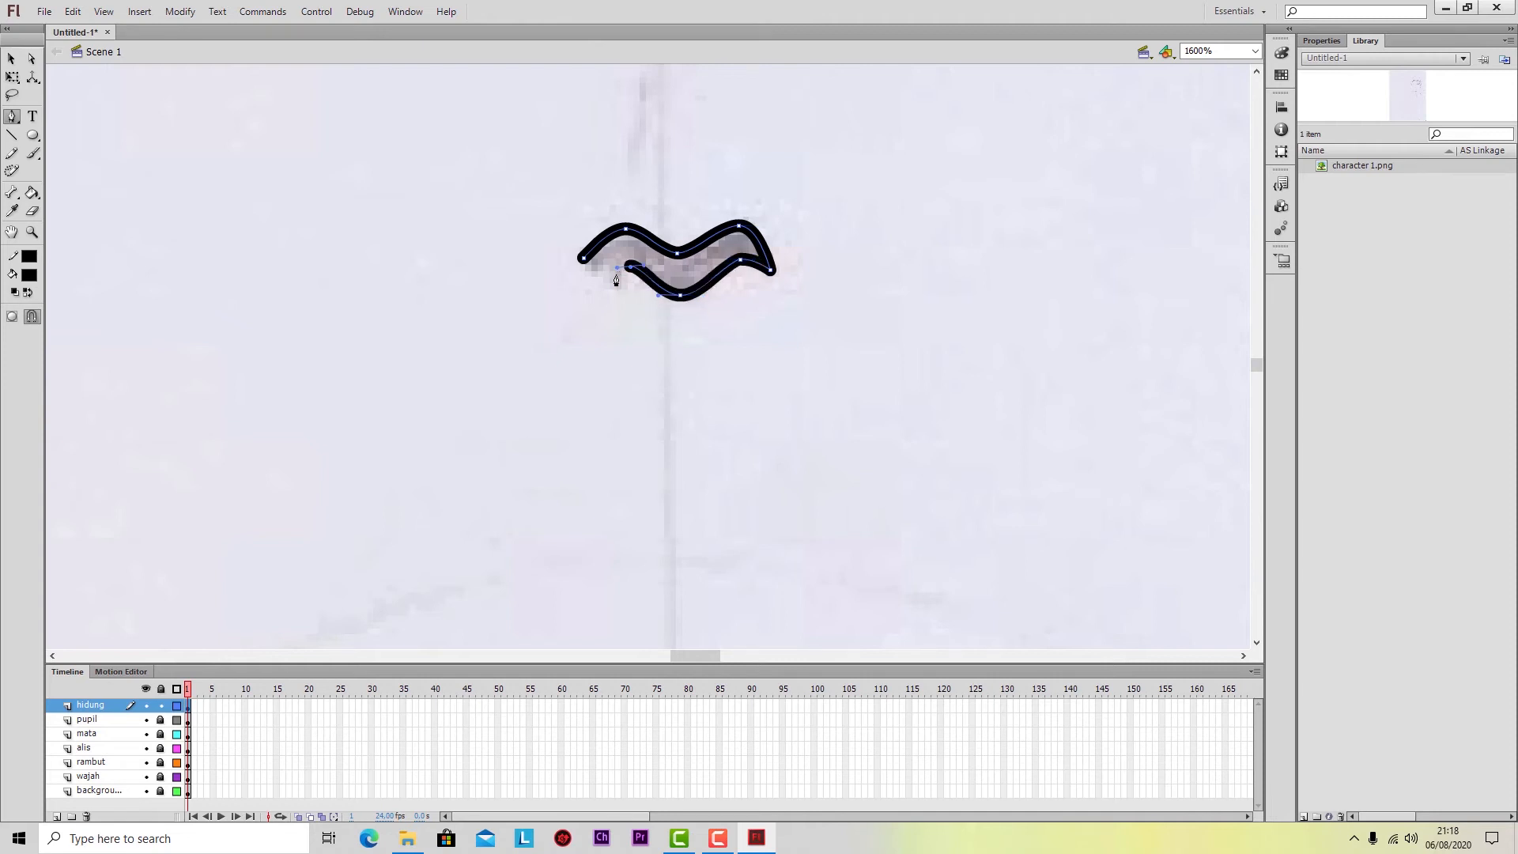
click(582, 259)
key(a)
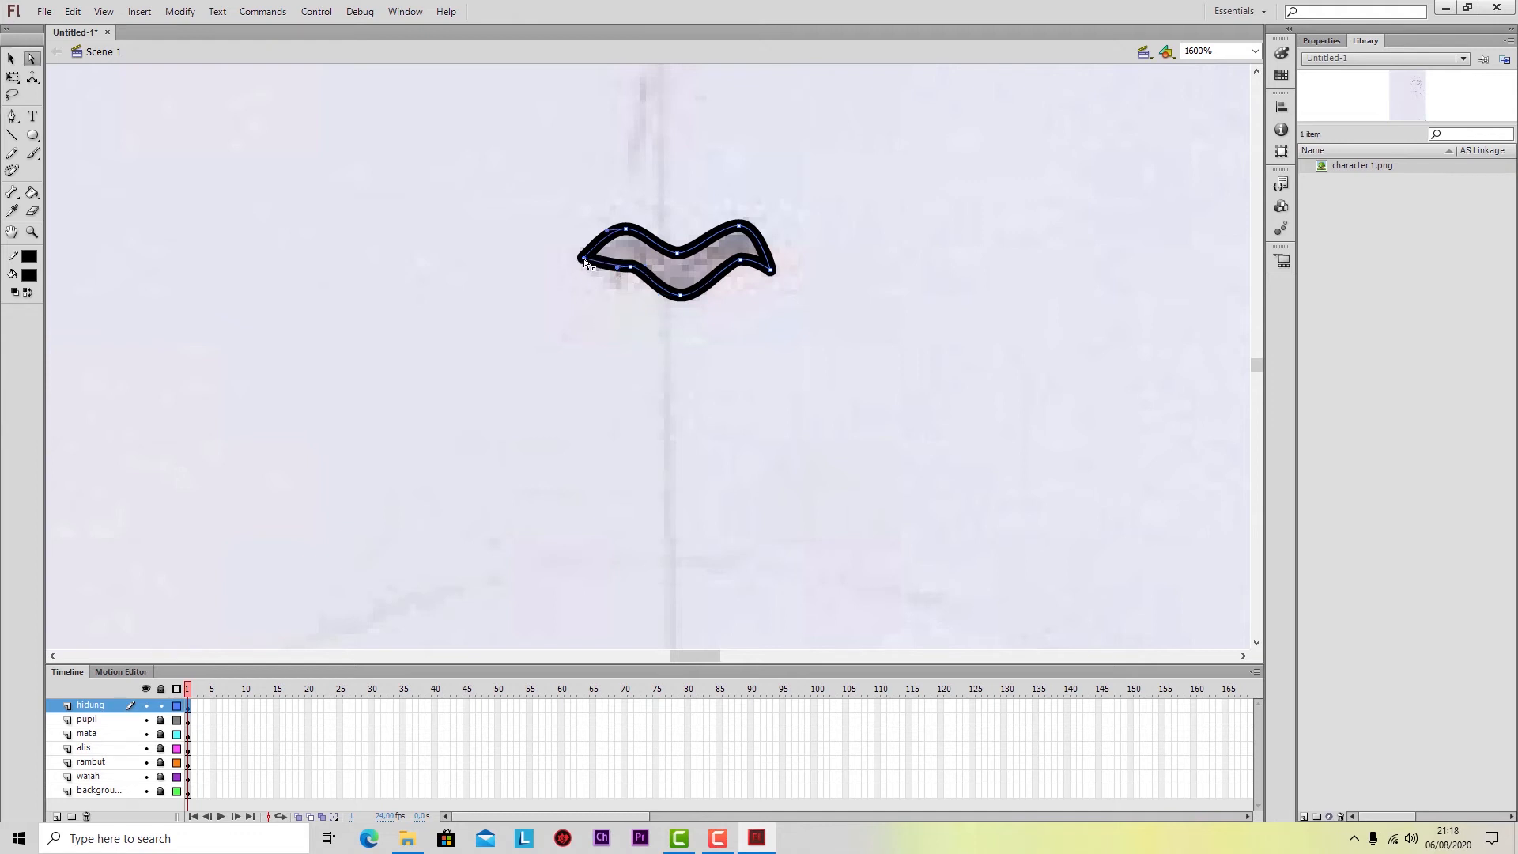
click(662, 429)
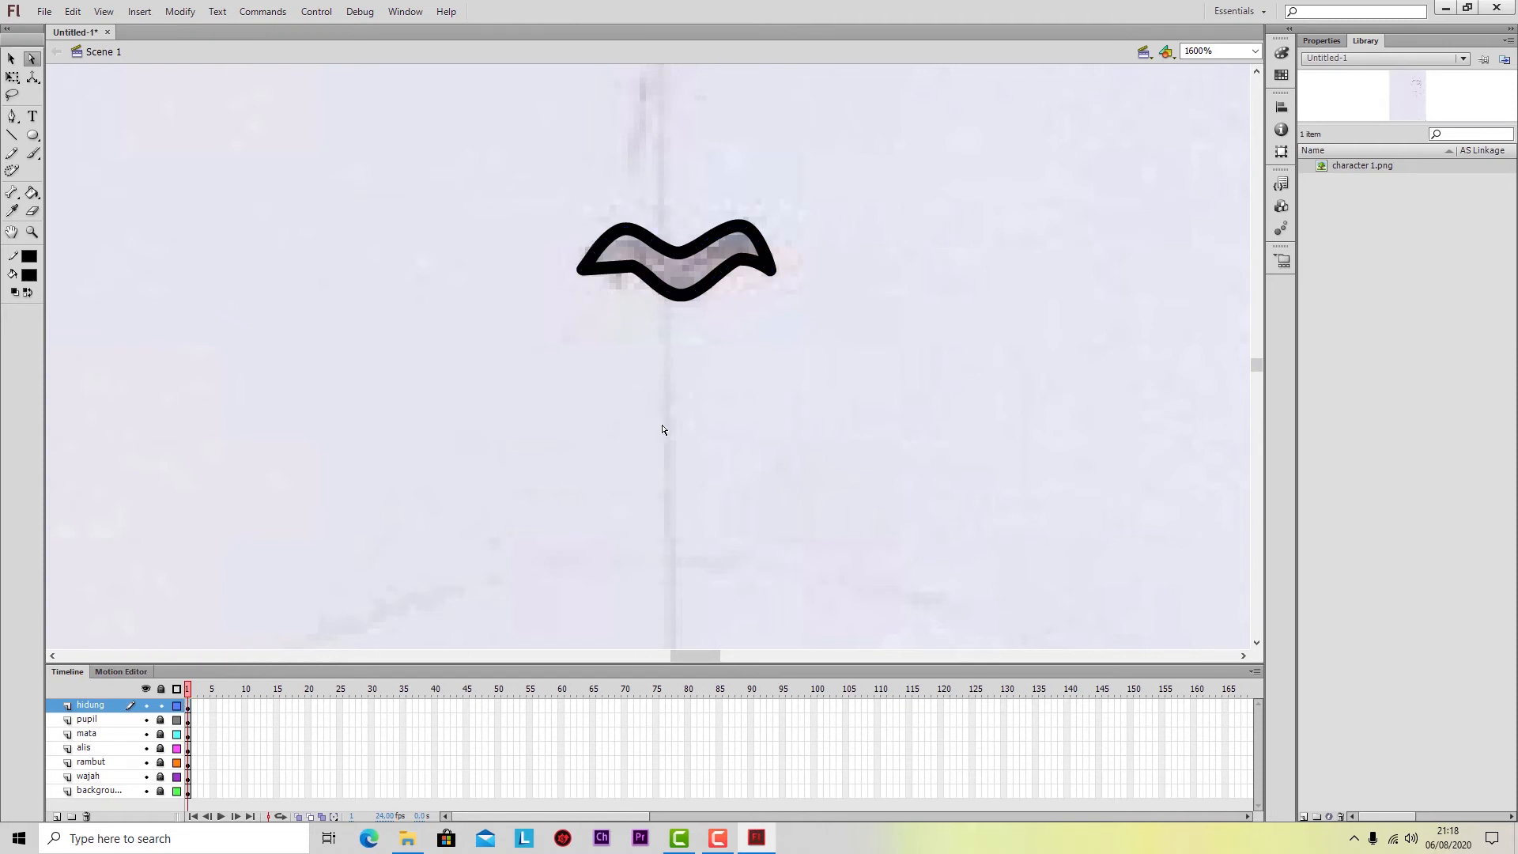
Lock the "hidung" layer and create a new layer named "mulut" above it.
key(ctrl+minus)
key(ctrl+minus)
key(ctrl+minus)
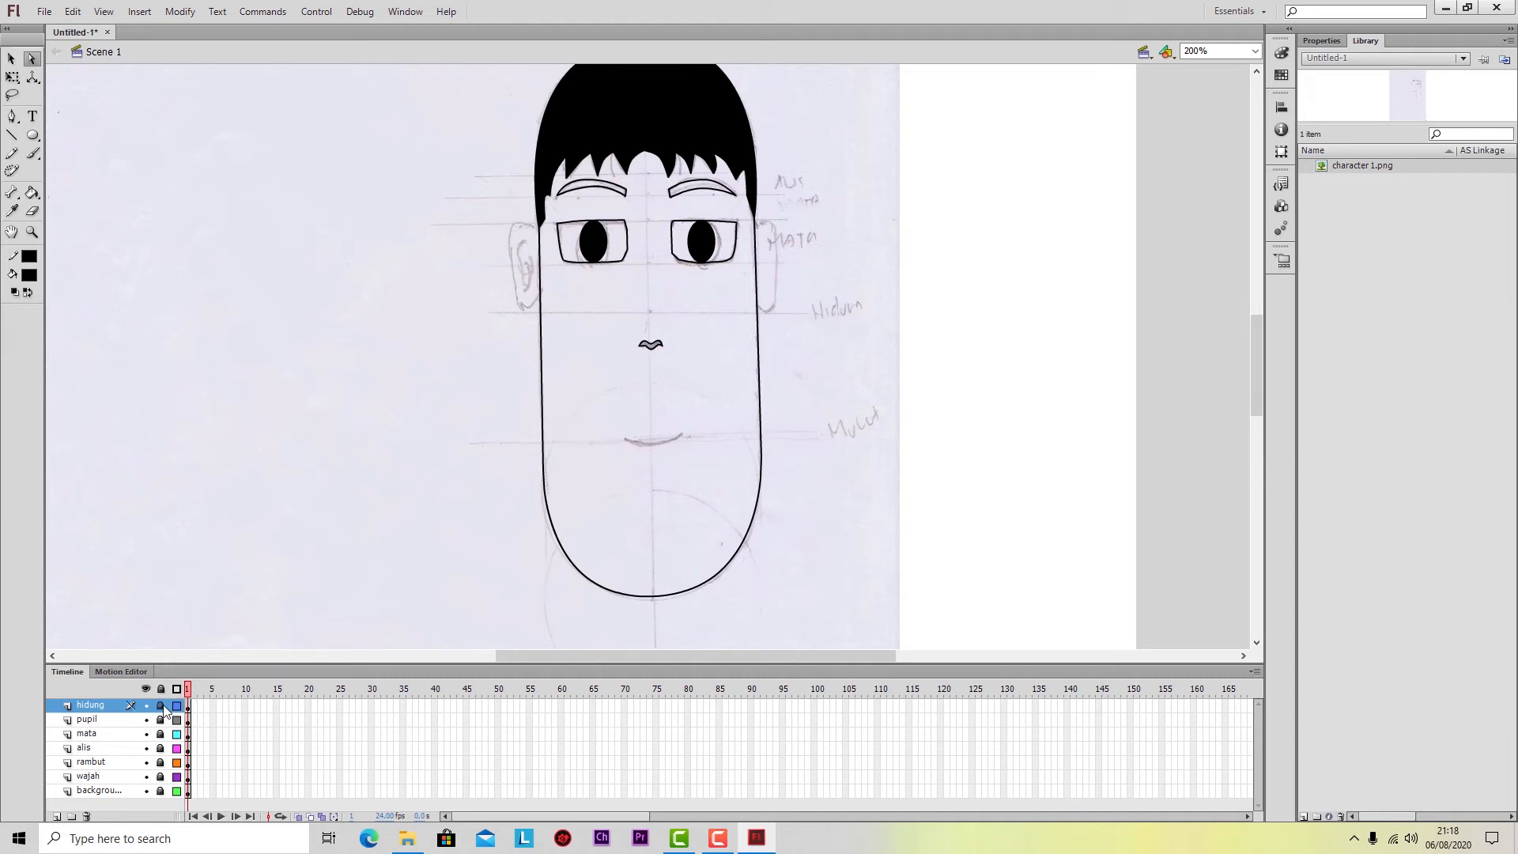
click(56, 818)
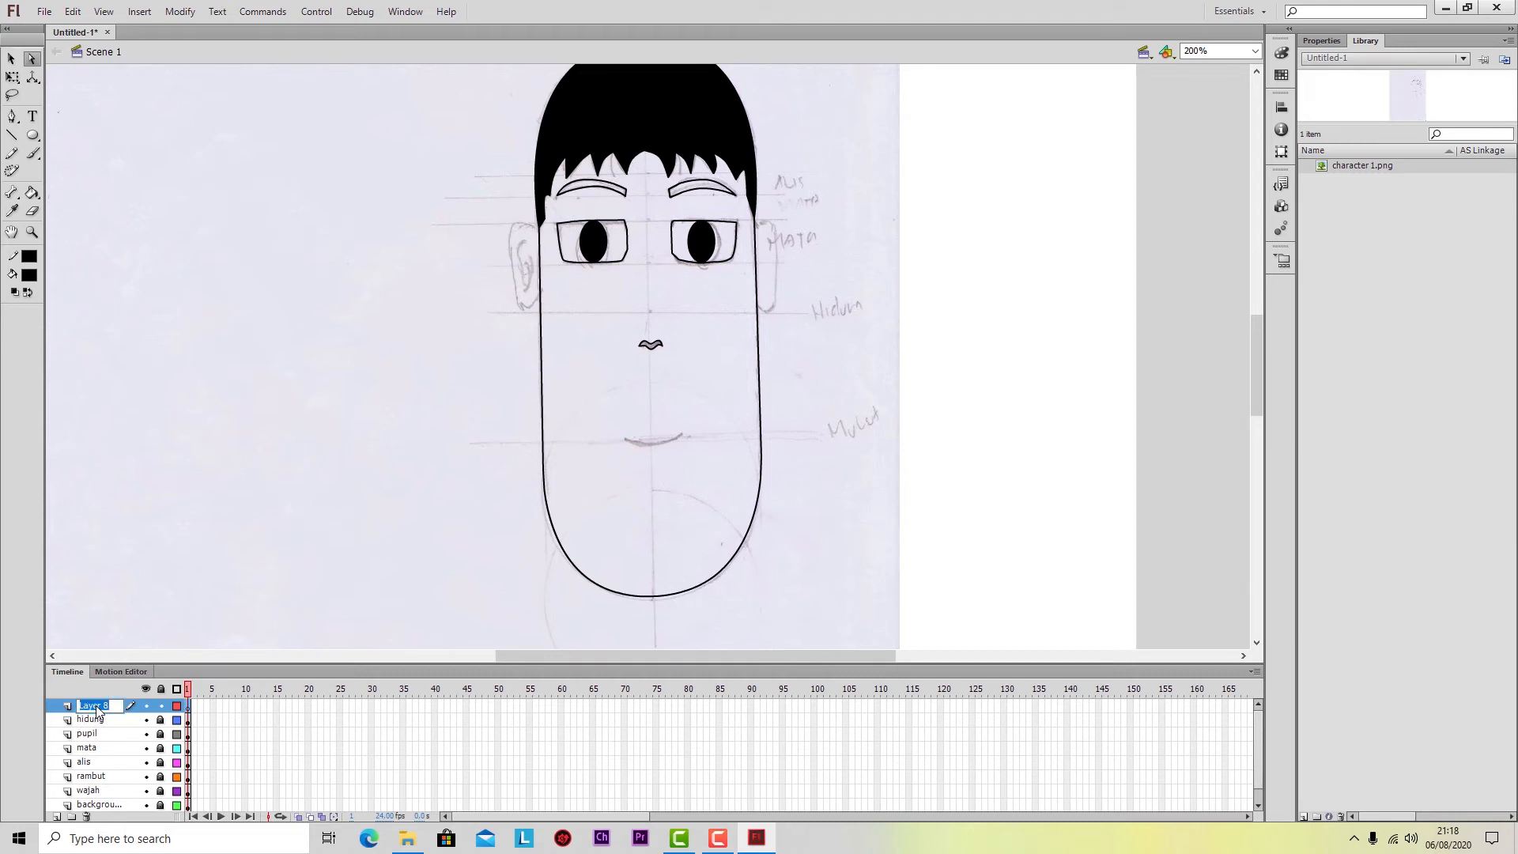
text(mulut)
key(Return)
Trace the sketched mouth with the Pen tool as a single open, downward-bowed curve on the "mulut" layer.
key(ctrl+equal)
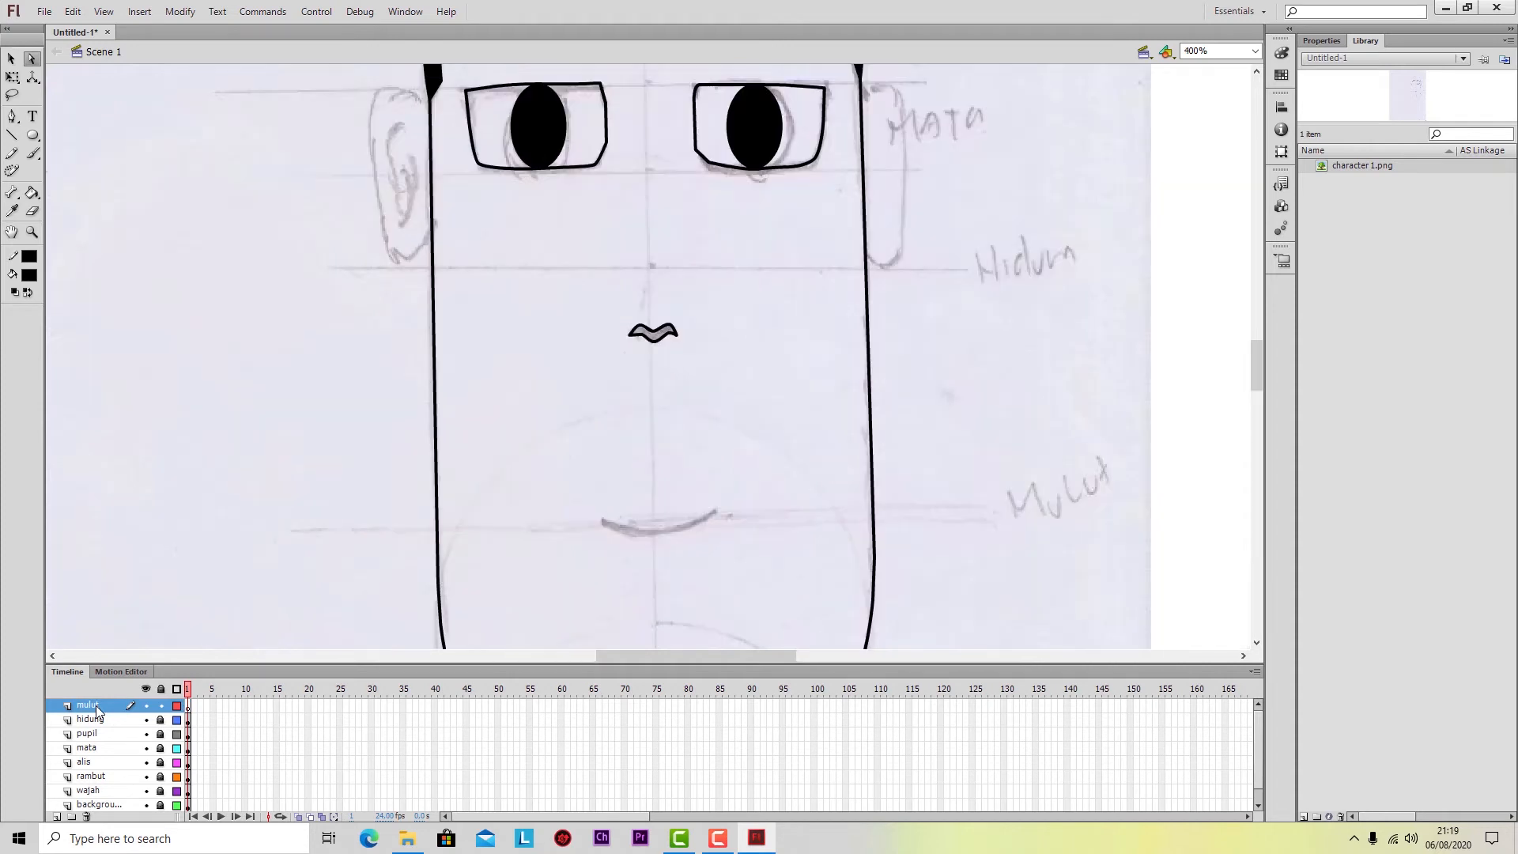
scroll(97, 706, down, 1)
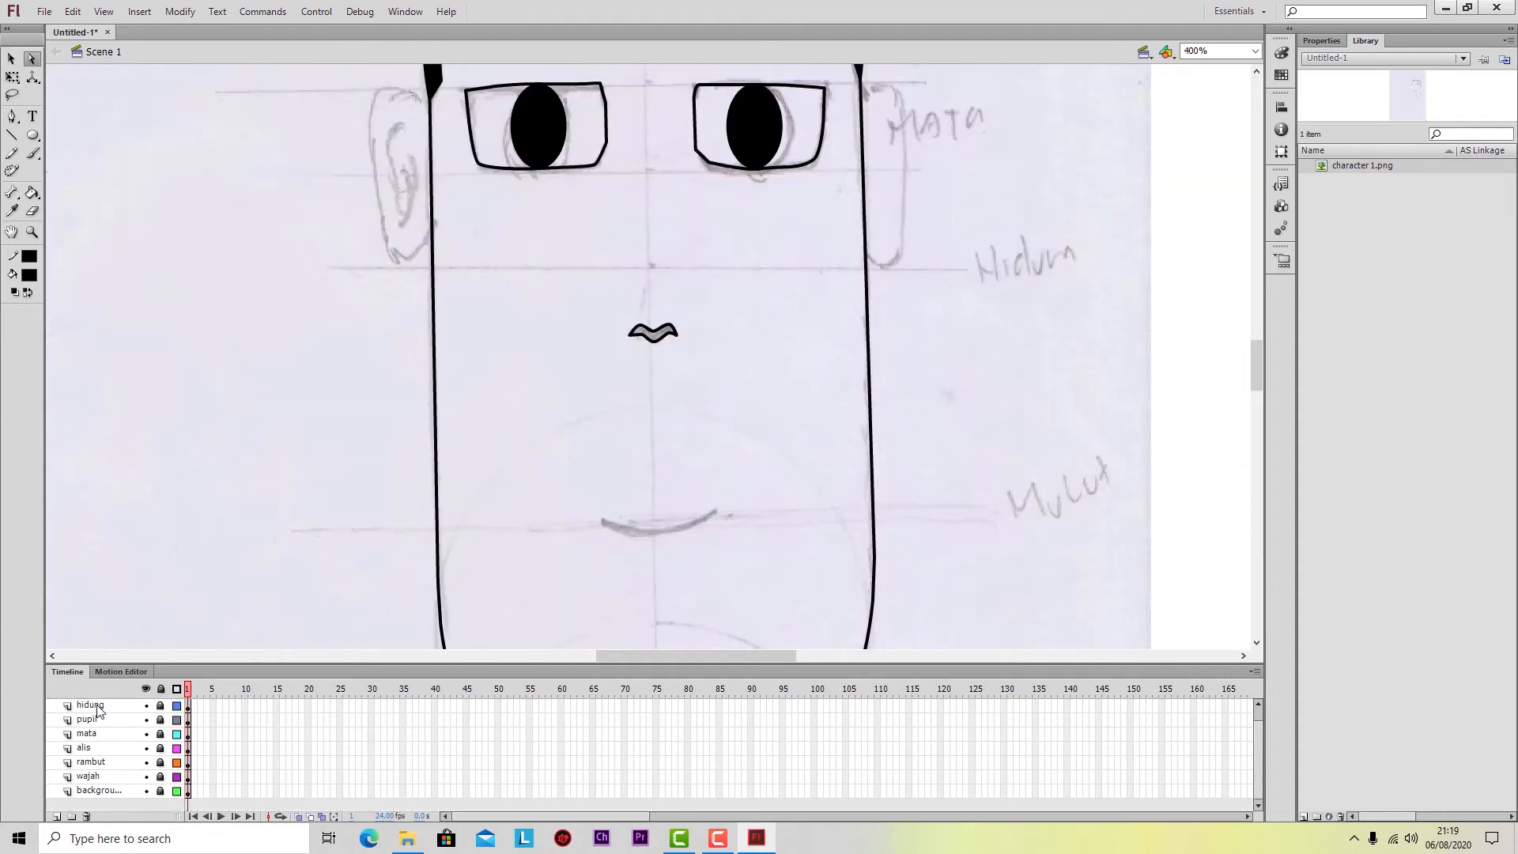
key(ctrl+equal)
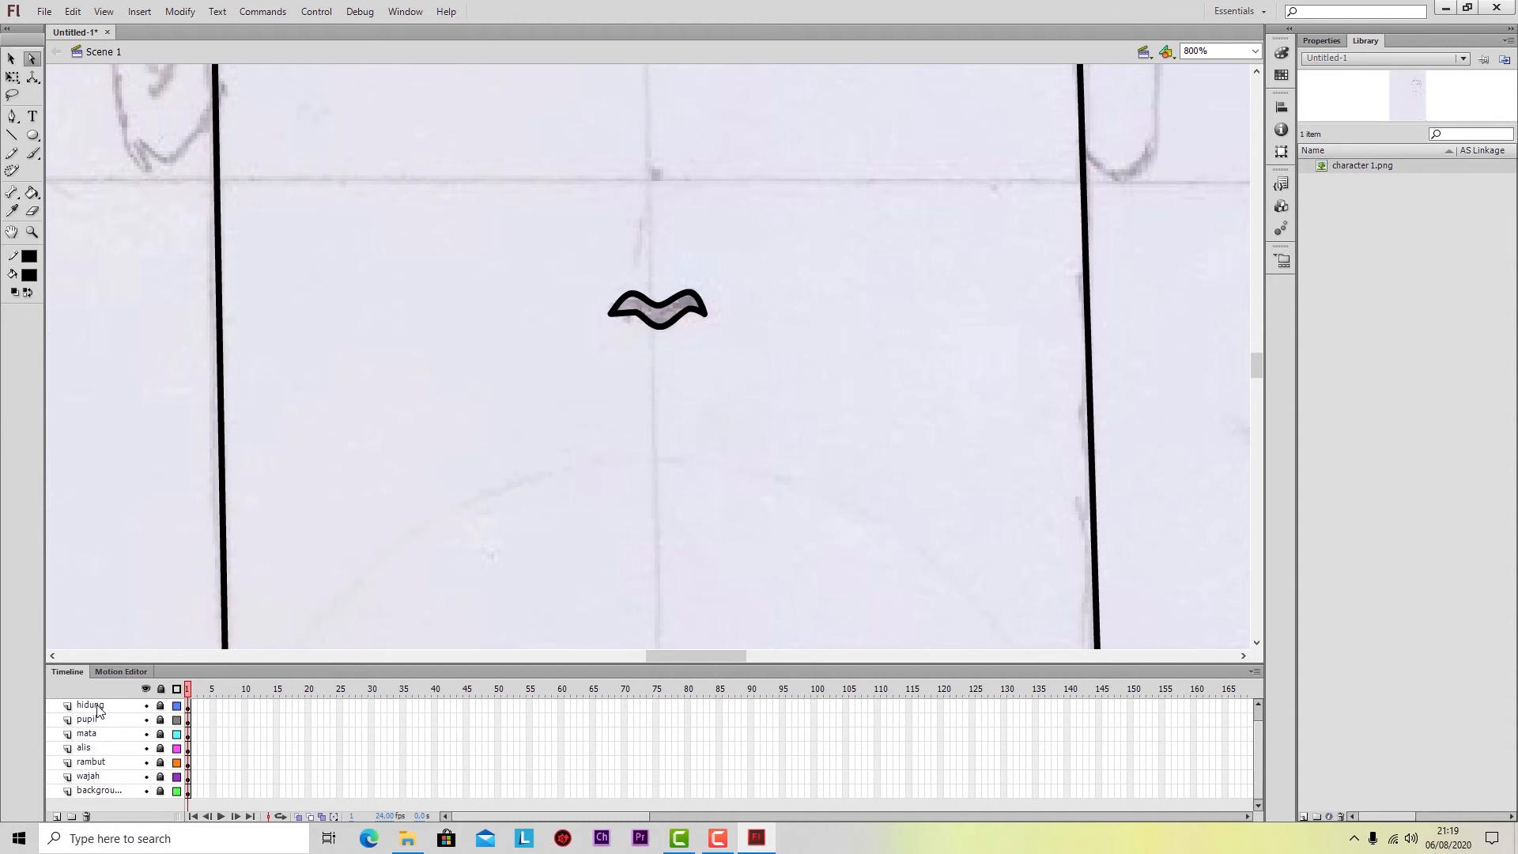
scroll(693, 537, down, 3)
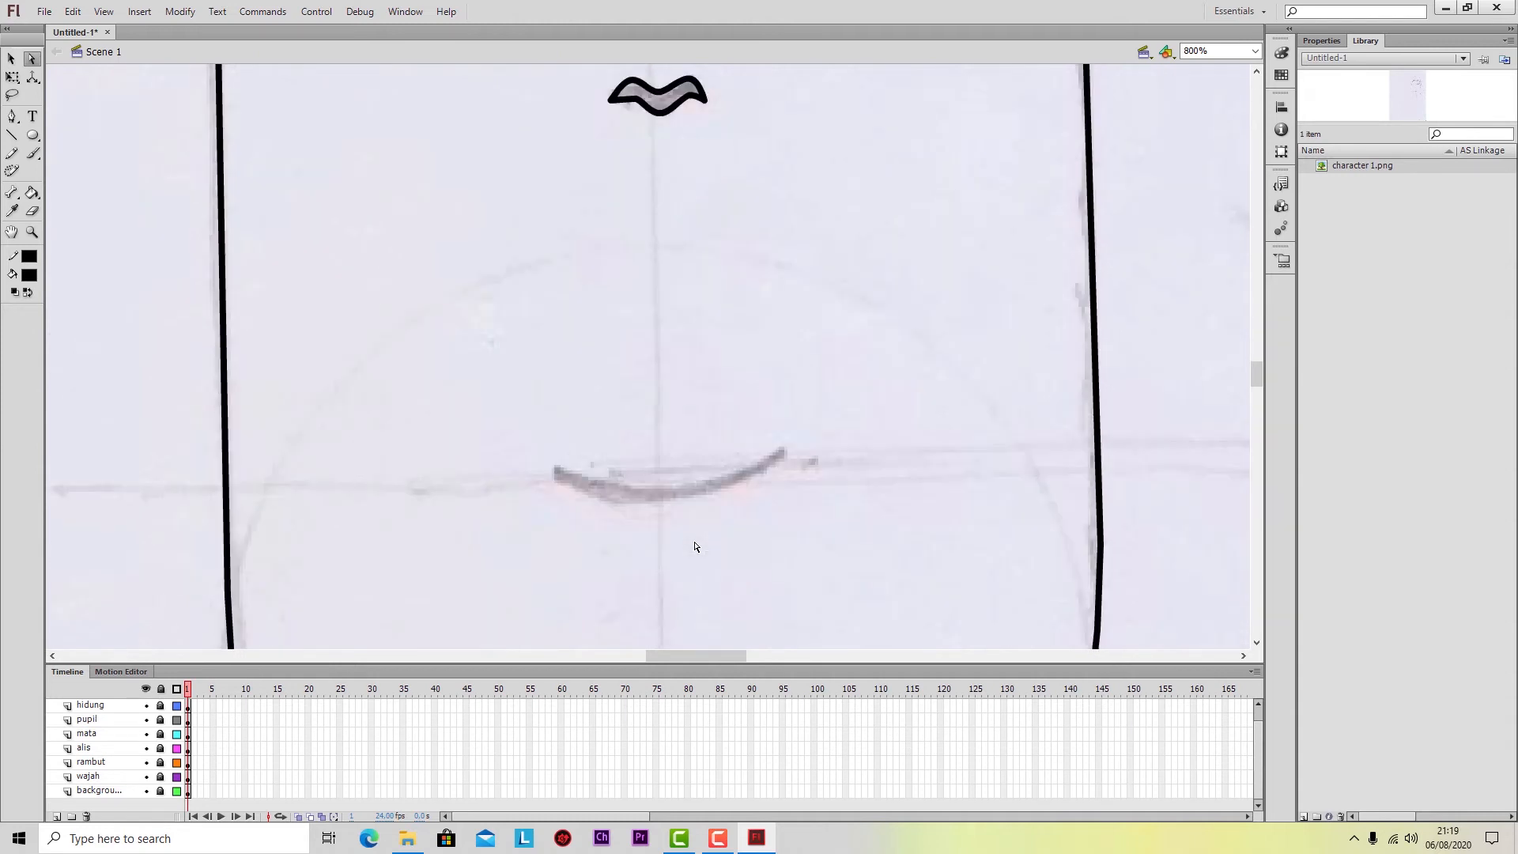
scroll(695, 547, down, 1)
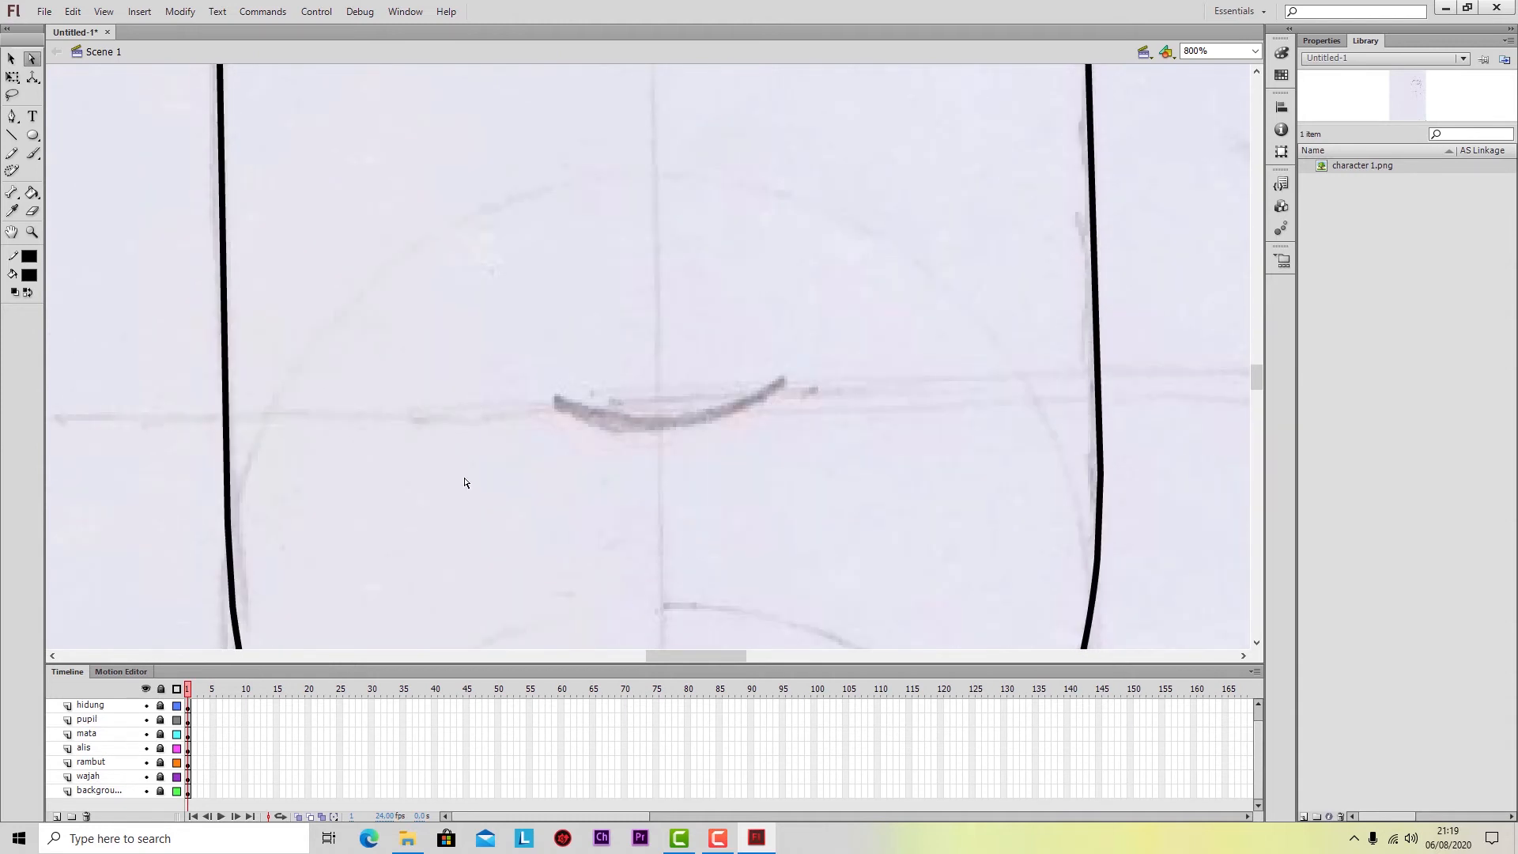
key(p)
click(556, 396)
drag(659, 426, 723, 421)
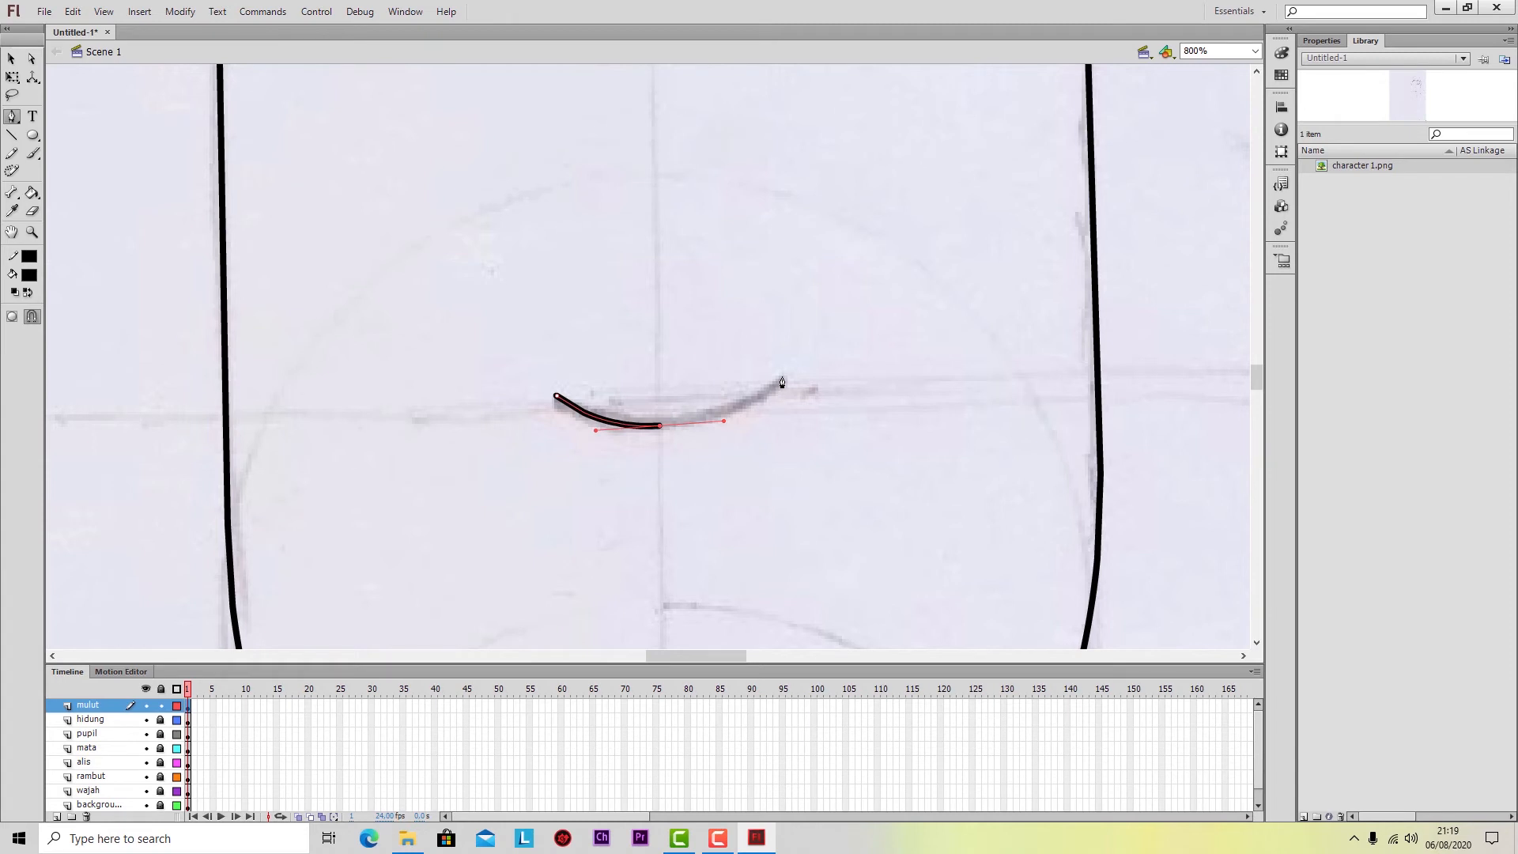
click(782, 378)
Lock the "mulut" layer and create a new layer named "Telinga" above it.
key(ctrl+minus)
key(ctrl+minus)
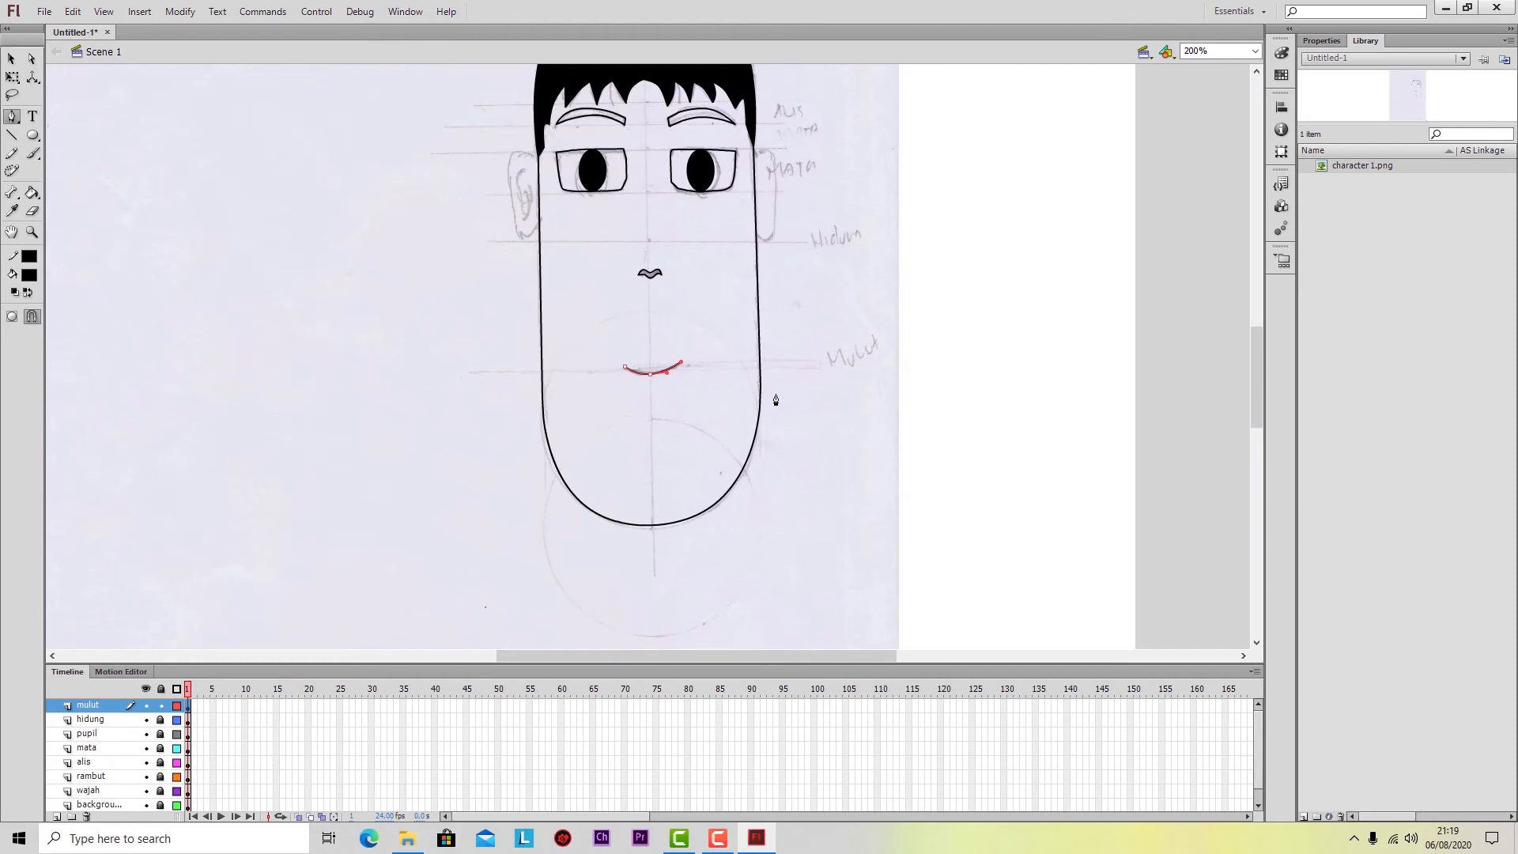
scroll(775, 399, up, 2)
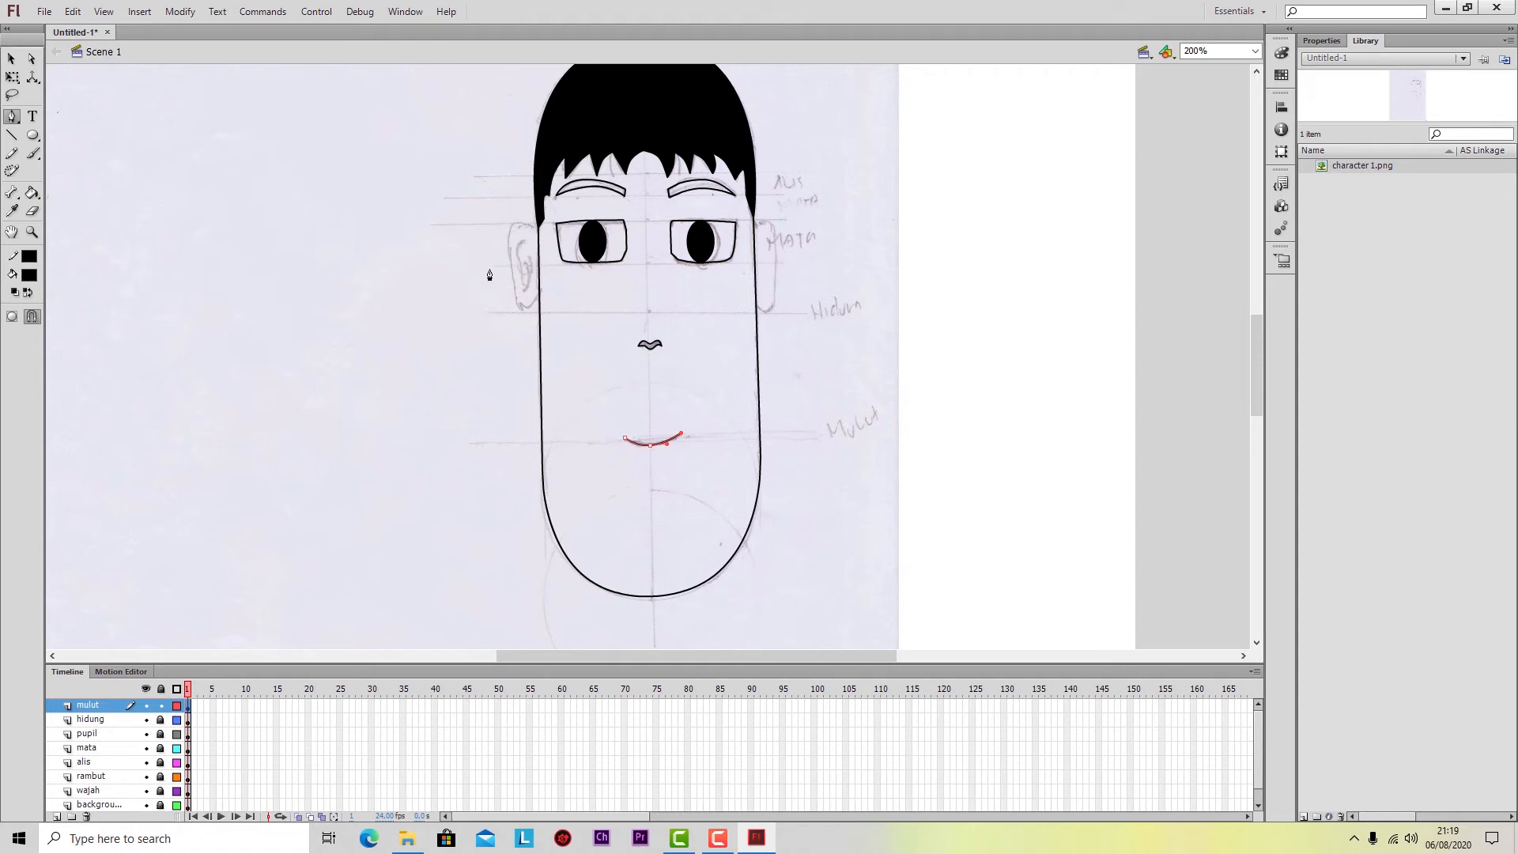
click(161, 706)
click(56, 816)
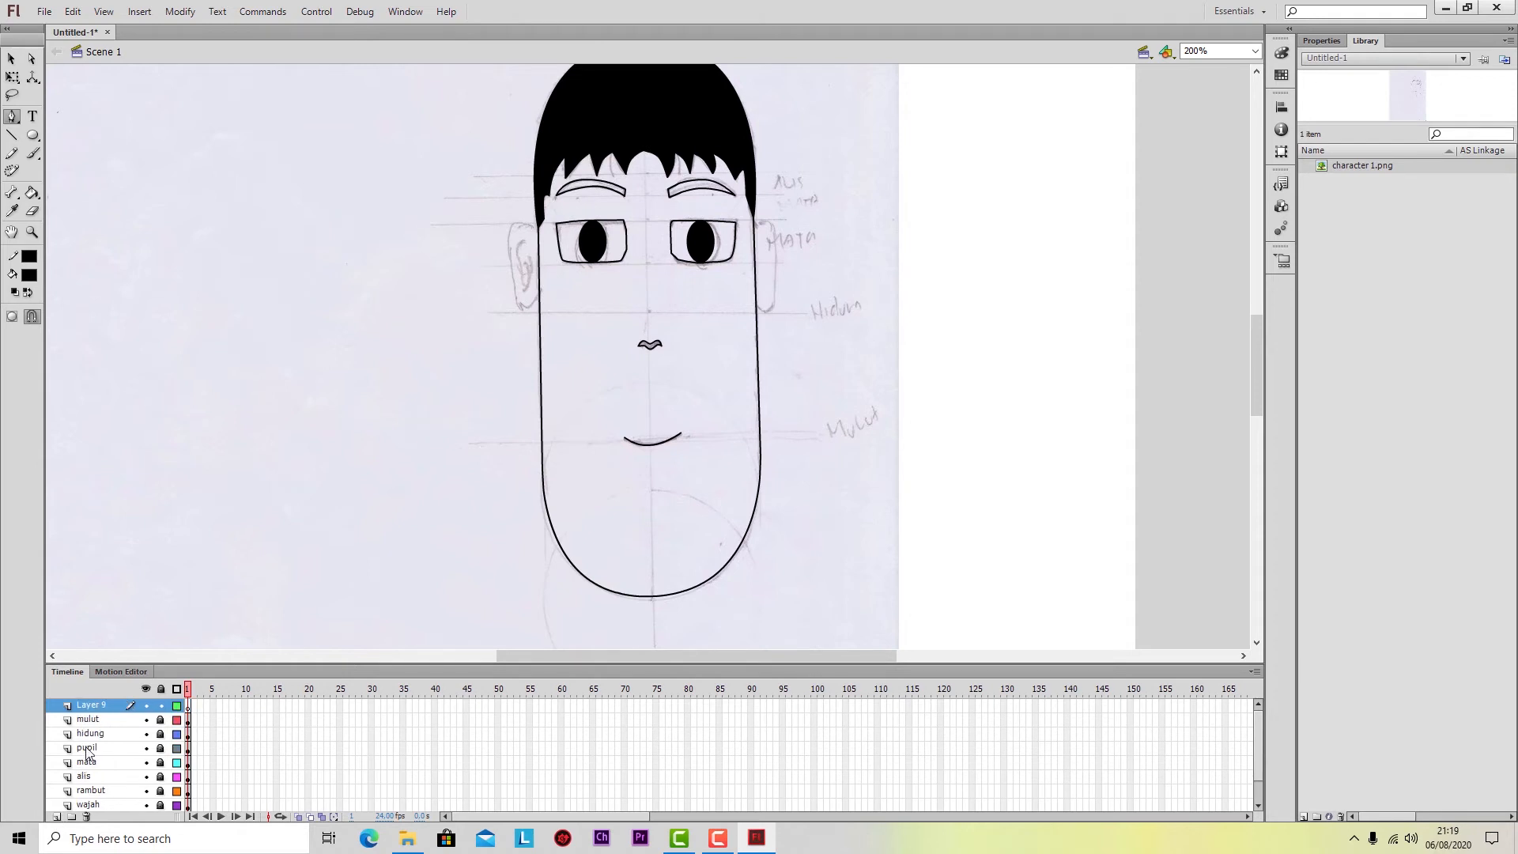
double_click(98, 704)
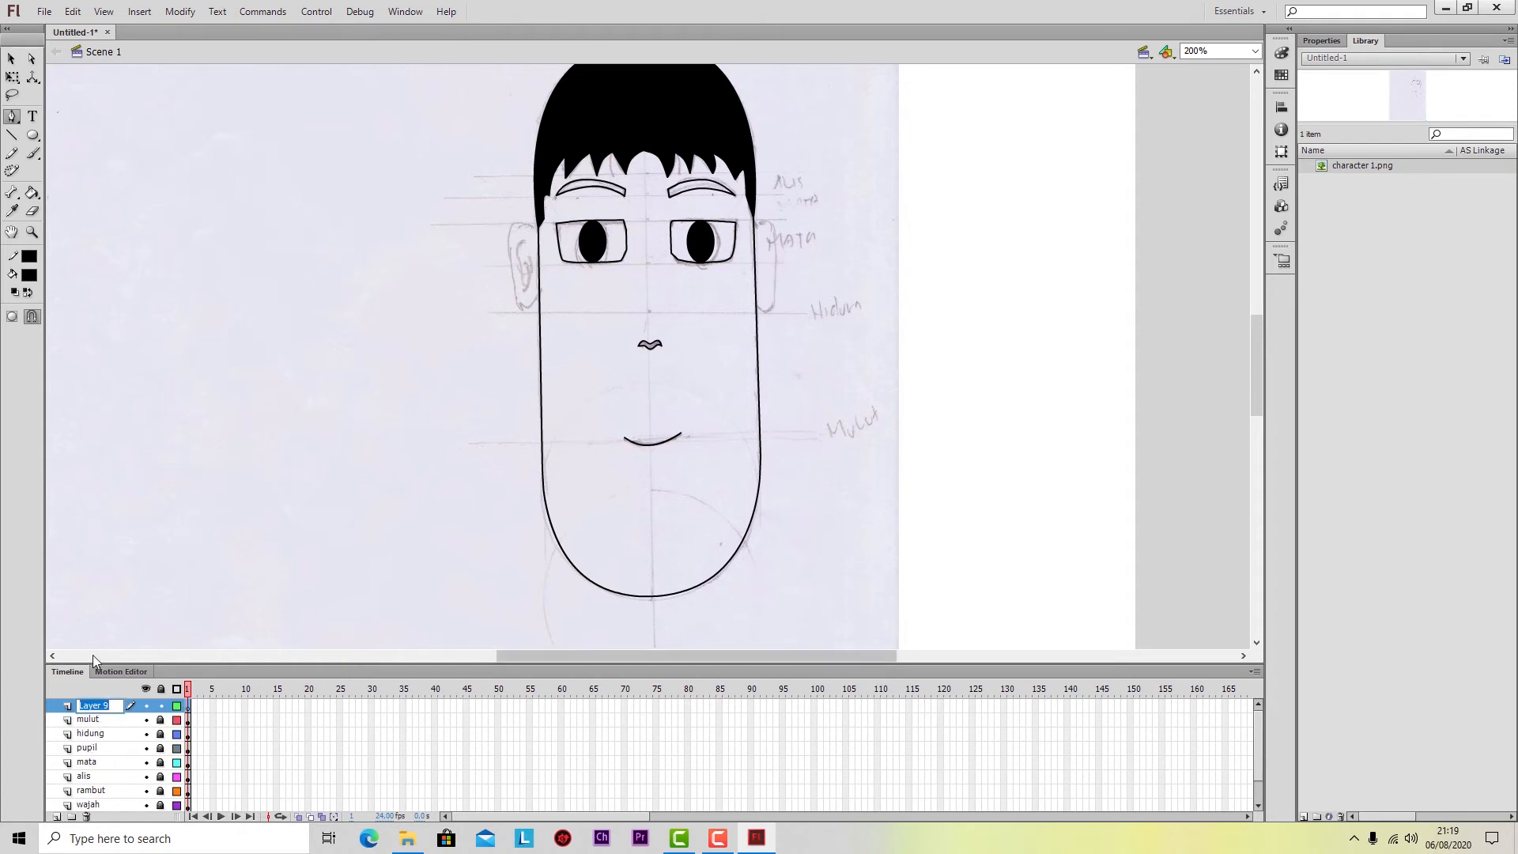
text(Teling)
key(Return)
Trace the outline of the left ear with the Pen tool as a closed curved shape beside the face.
key(ctrl+equal)
key(ctrl+equal)
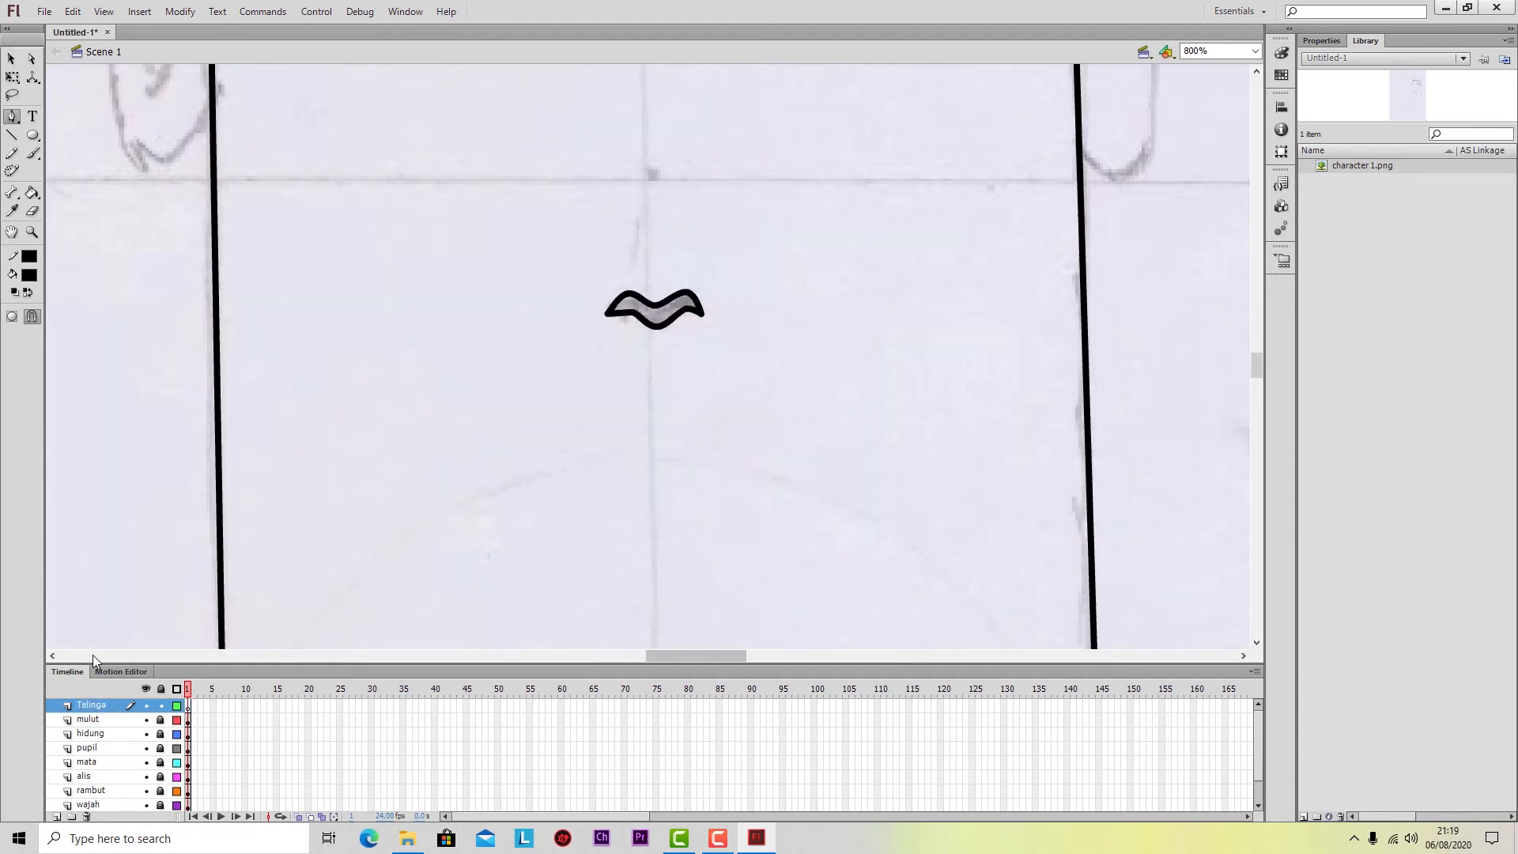
scroll(93, 655, up, 5)
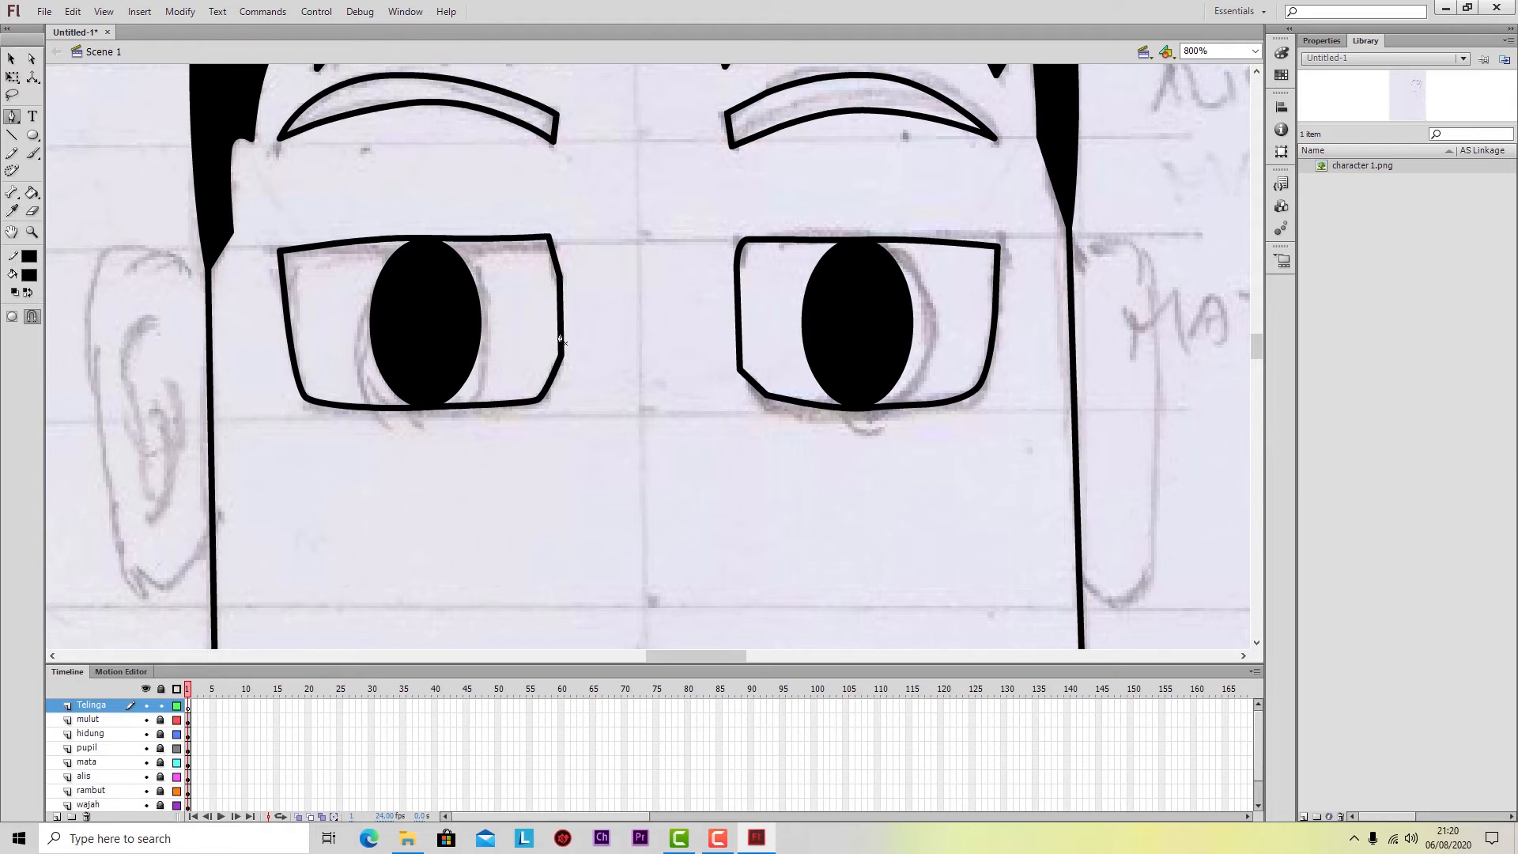
click(191, 276)
drag(95, 268, 85, 280)
mouse_move(118, 518)
mouse_down()
mouse_move(127, 547)
mouse_move(180, 581)
mouse_up()
click(212, 523)
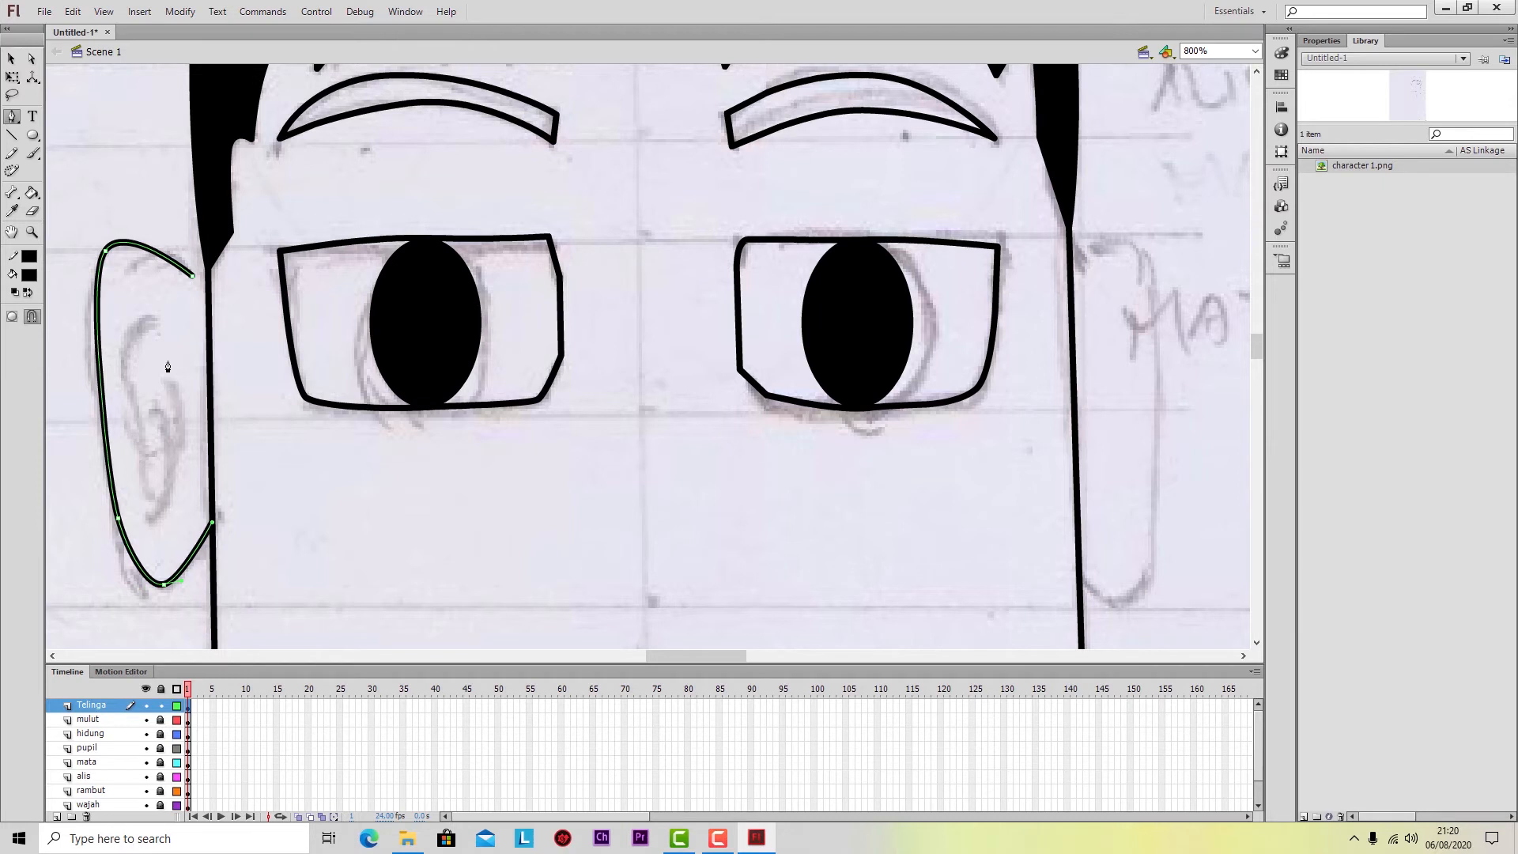
click(193, 279)
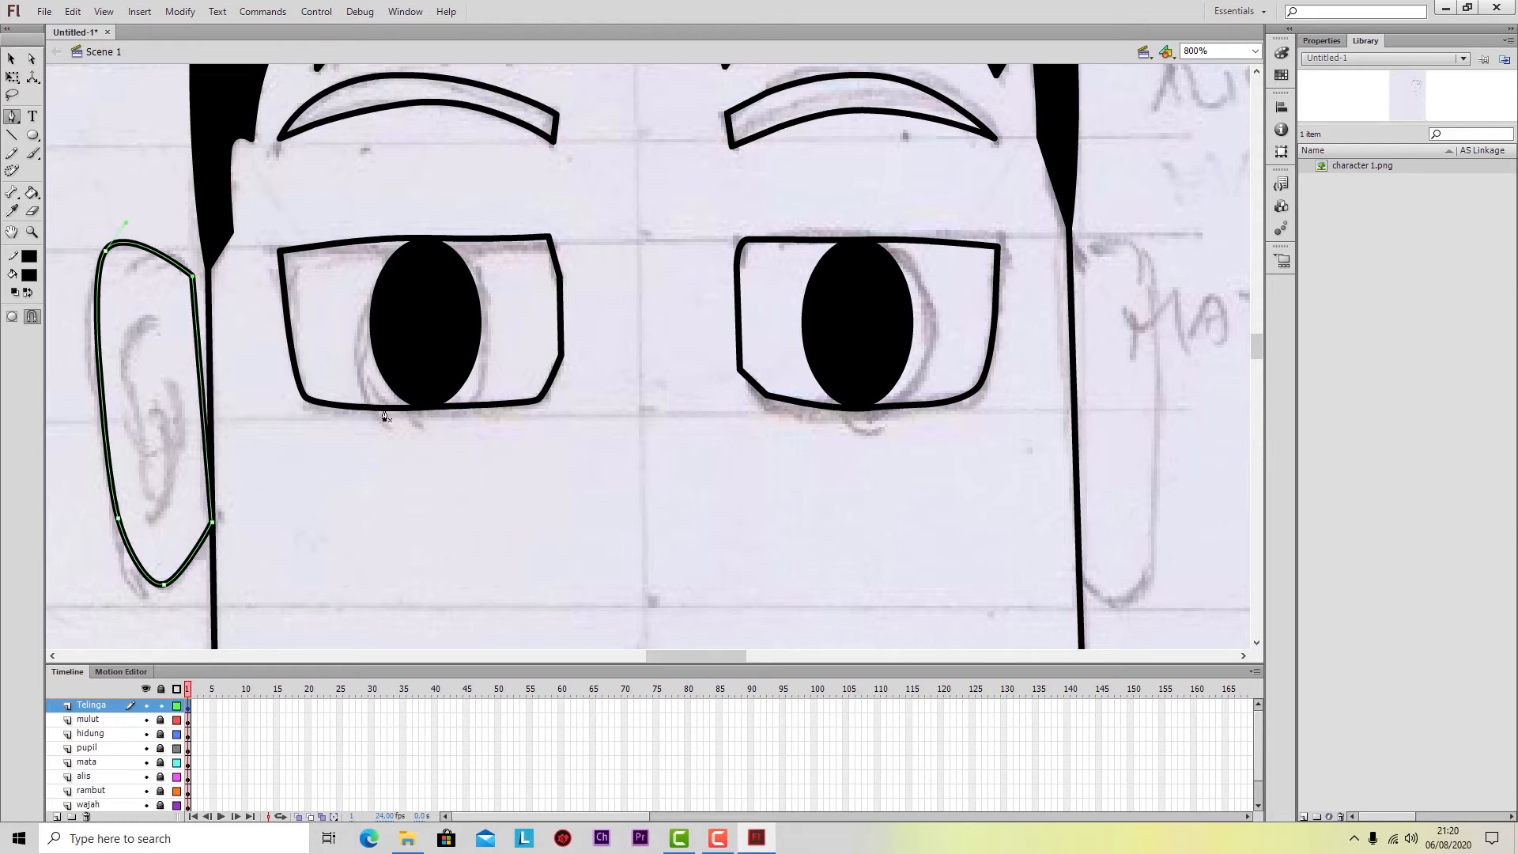
Move the left ear outline's upper inner corner point onto the face outline with the Subselection tool.
key(a)
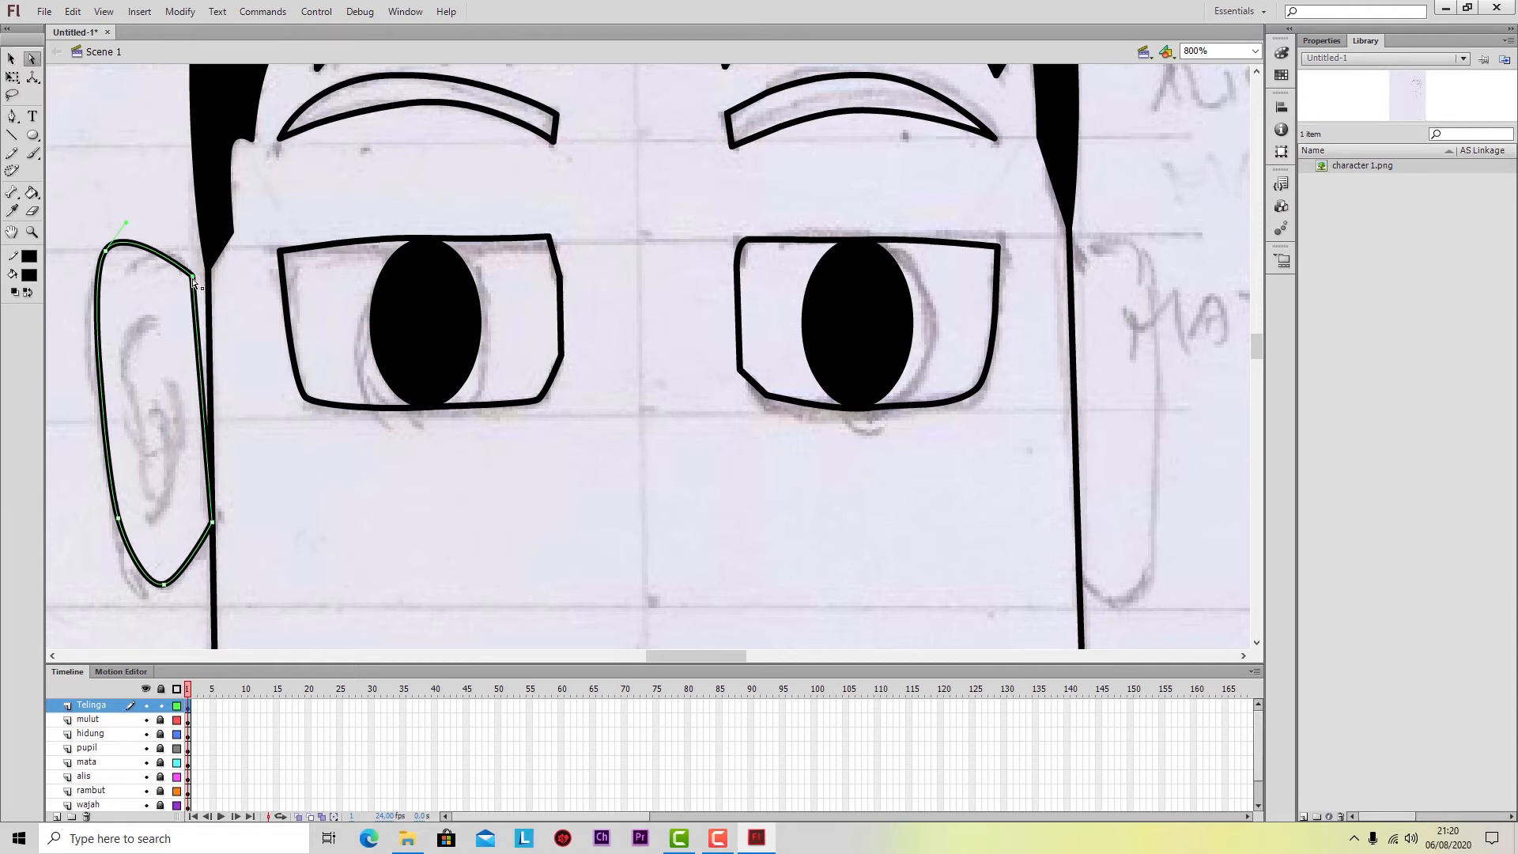
drag(194, 278, 207, 281)
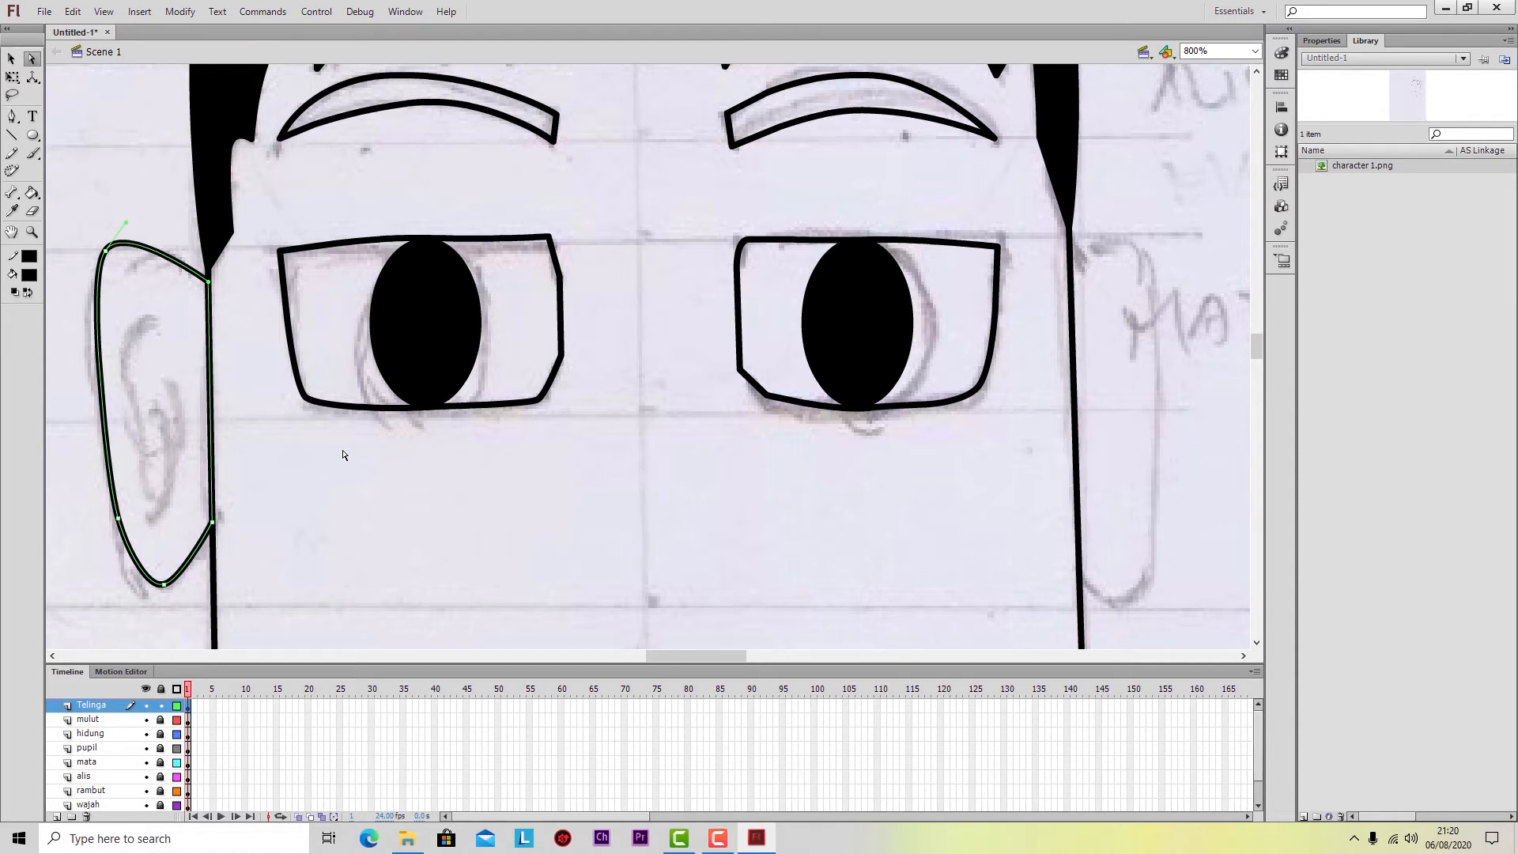
click(331, 509)
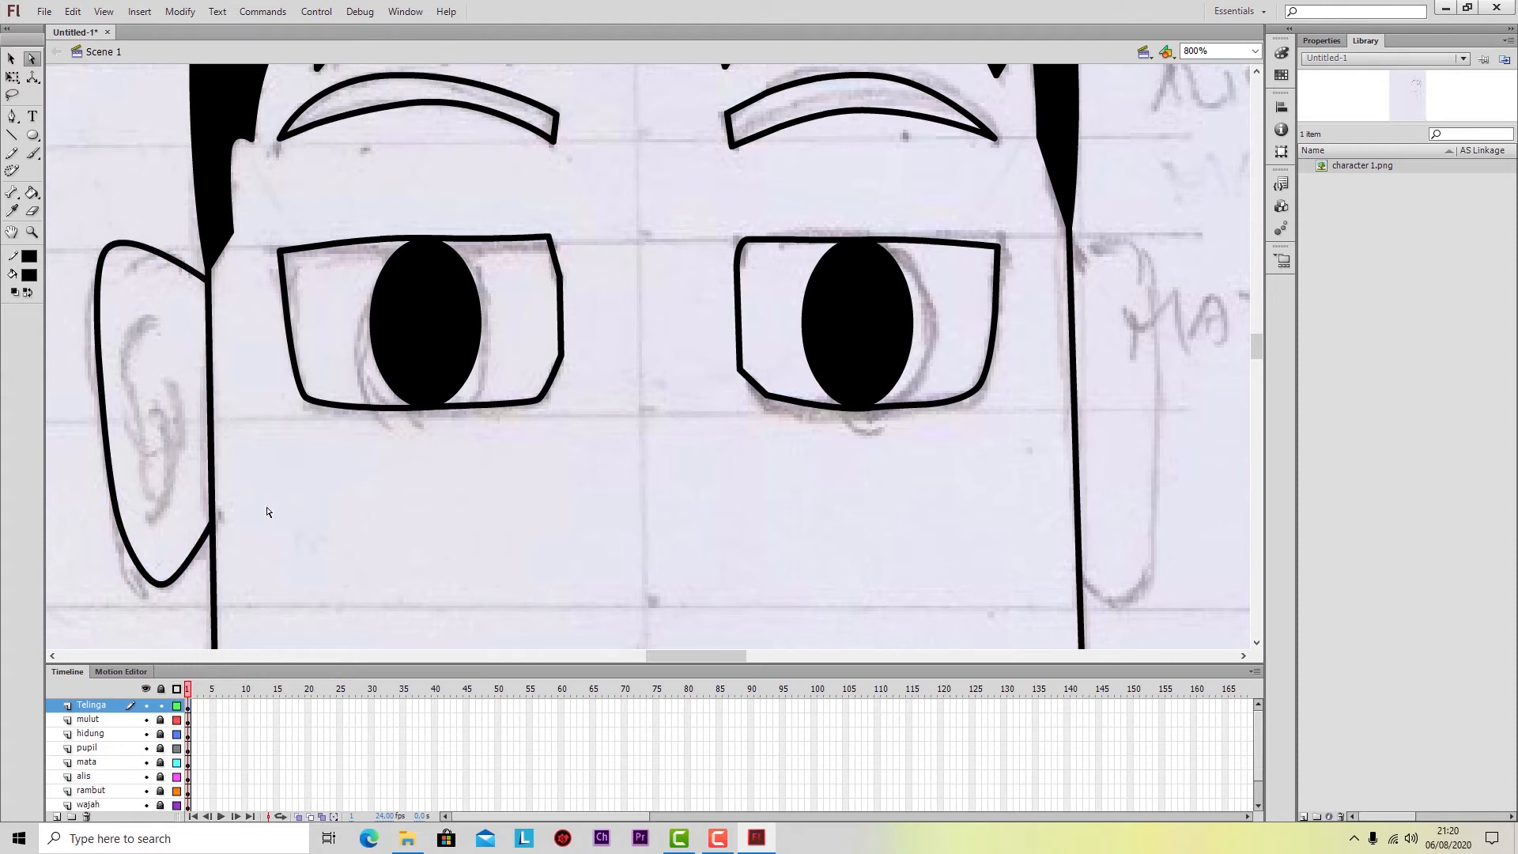
Draw the long curved inner fold of the left ear with the Pen tool as an open path.
key(p)
click(153, 319)
drag(125, 354, 165, 478)
click(140, 477)
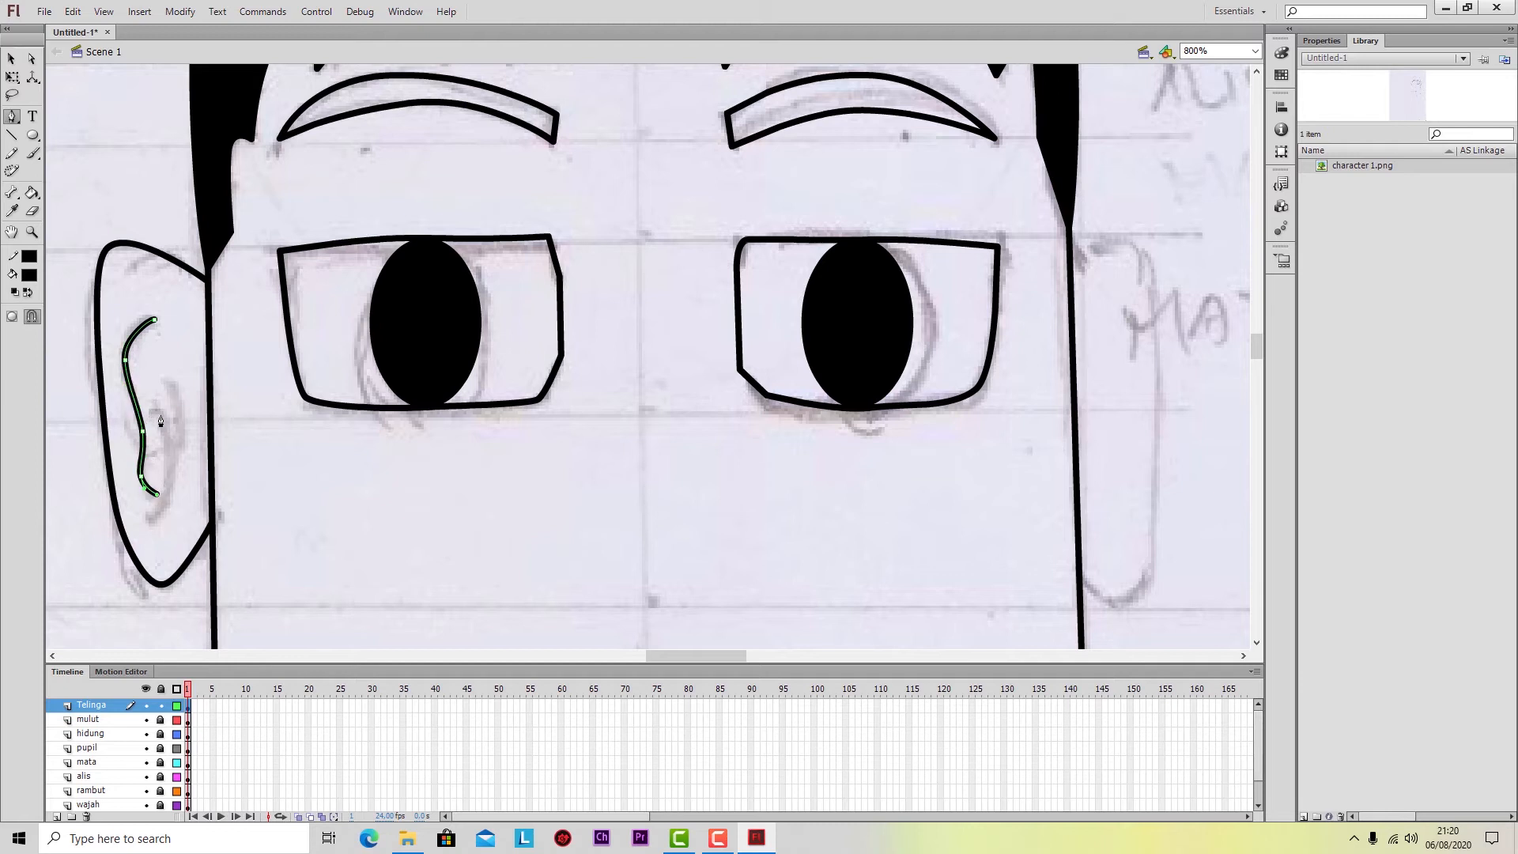
key(a)
click(173, 414)
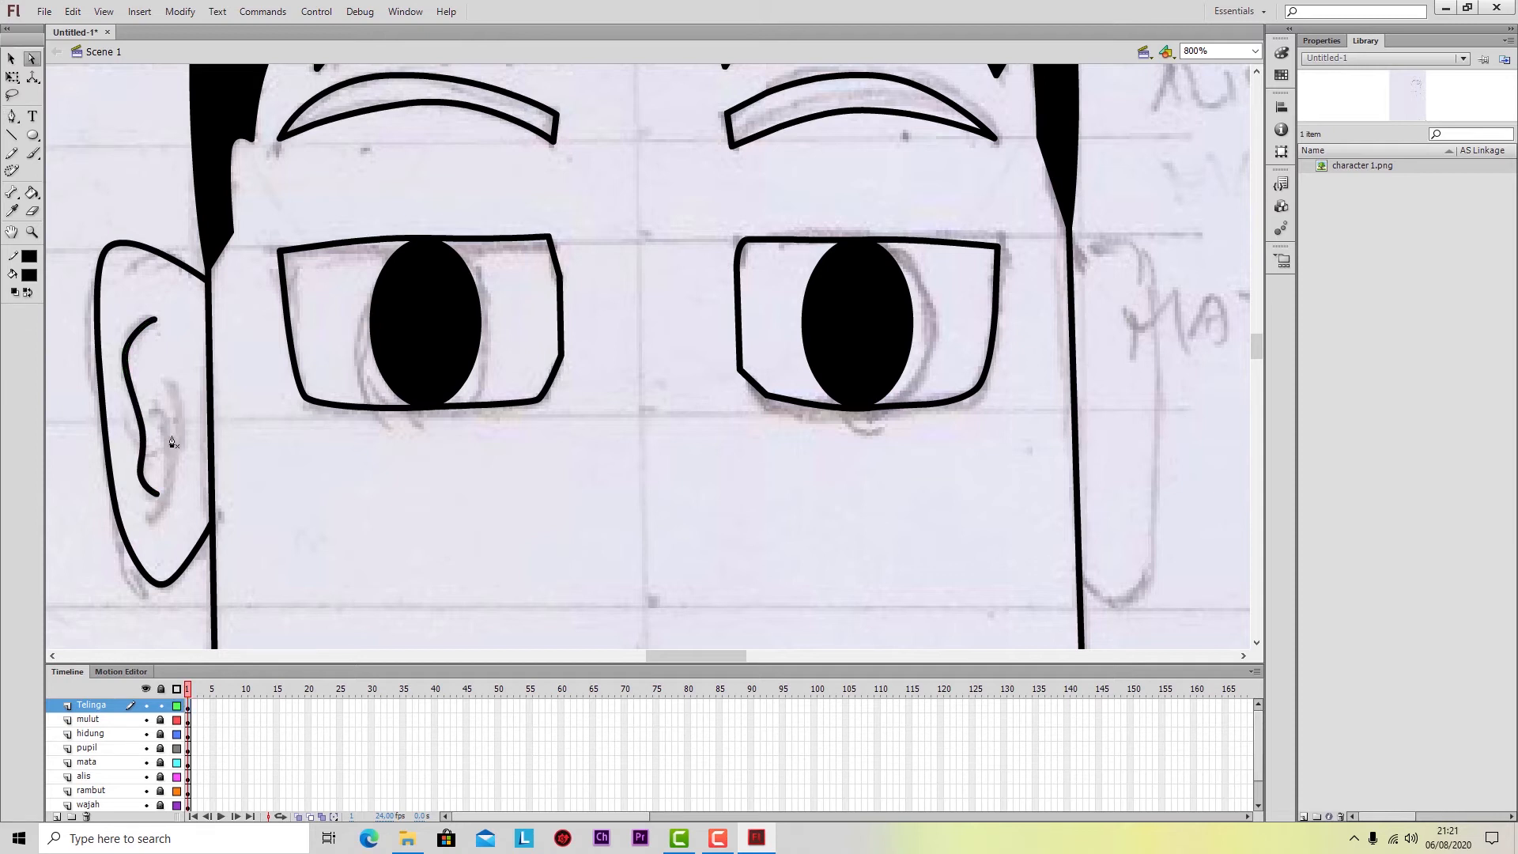
Add a second, shorter open curve in the lower middle of the left ear with the Pen tool.
key(p)
click(154, 409)
drag(175, 453, 165, 515)
click(152, 525)
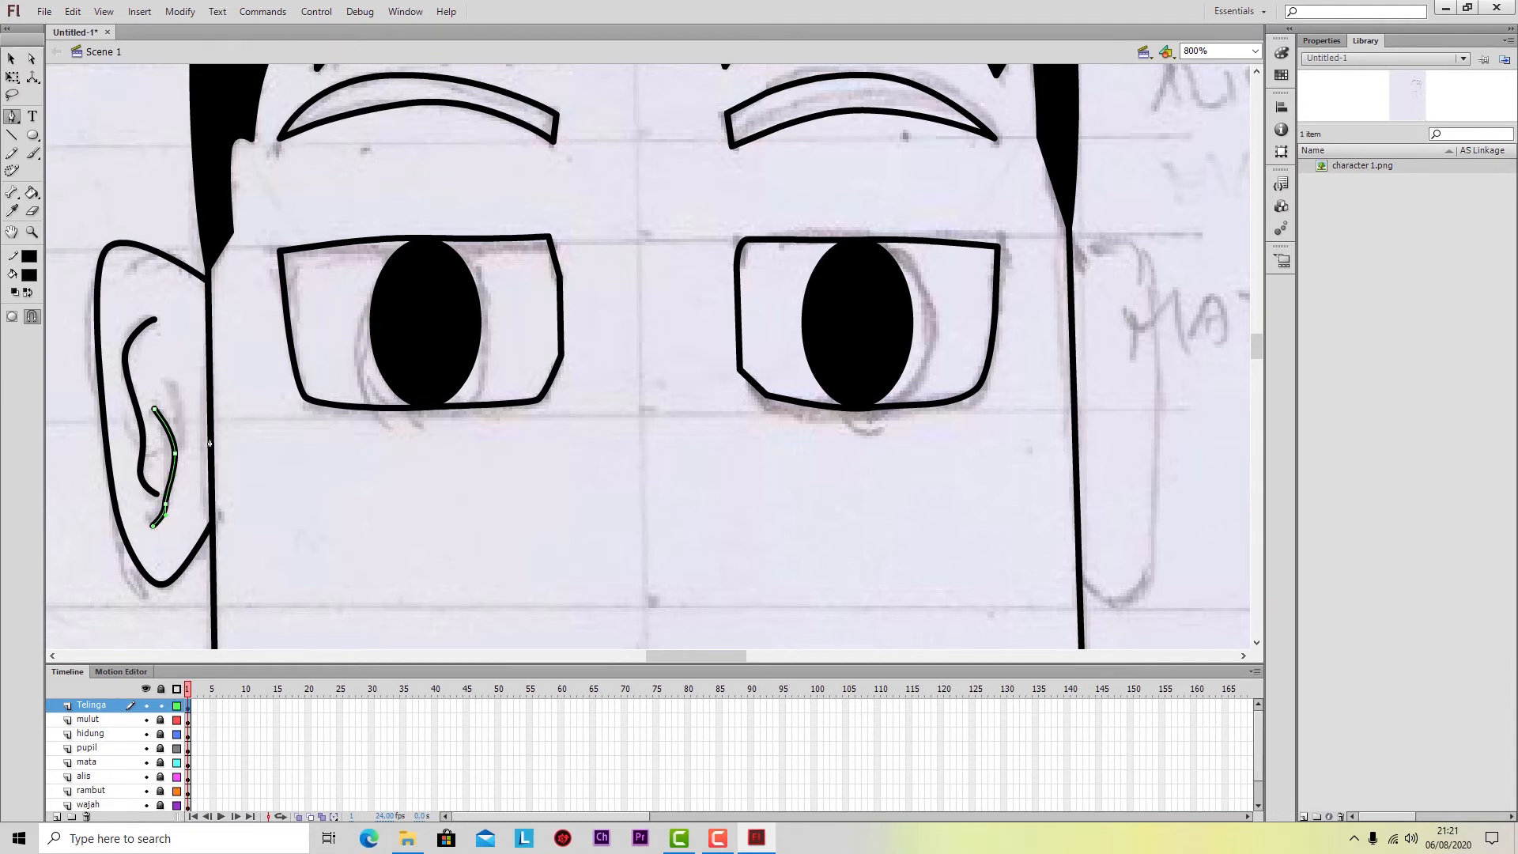
key(a)
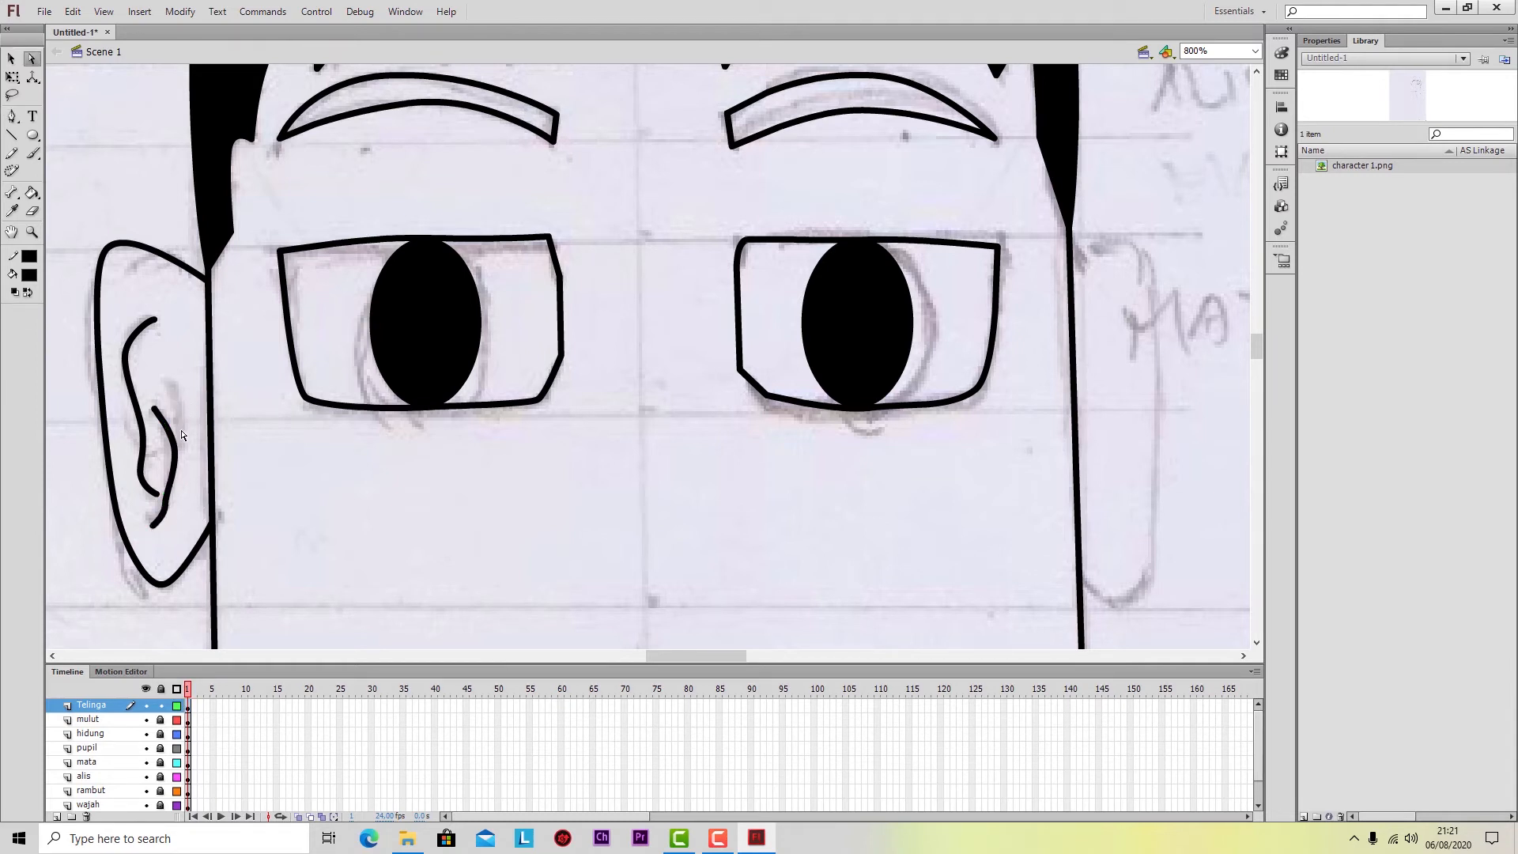
Add a third short open curve inside the left ear, between the second fold and the face outline.
key(p)
click(171, 382)
drag(189, 445, 187, 462)
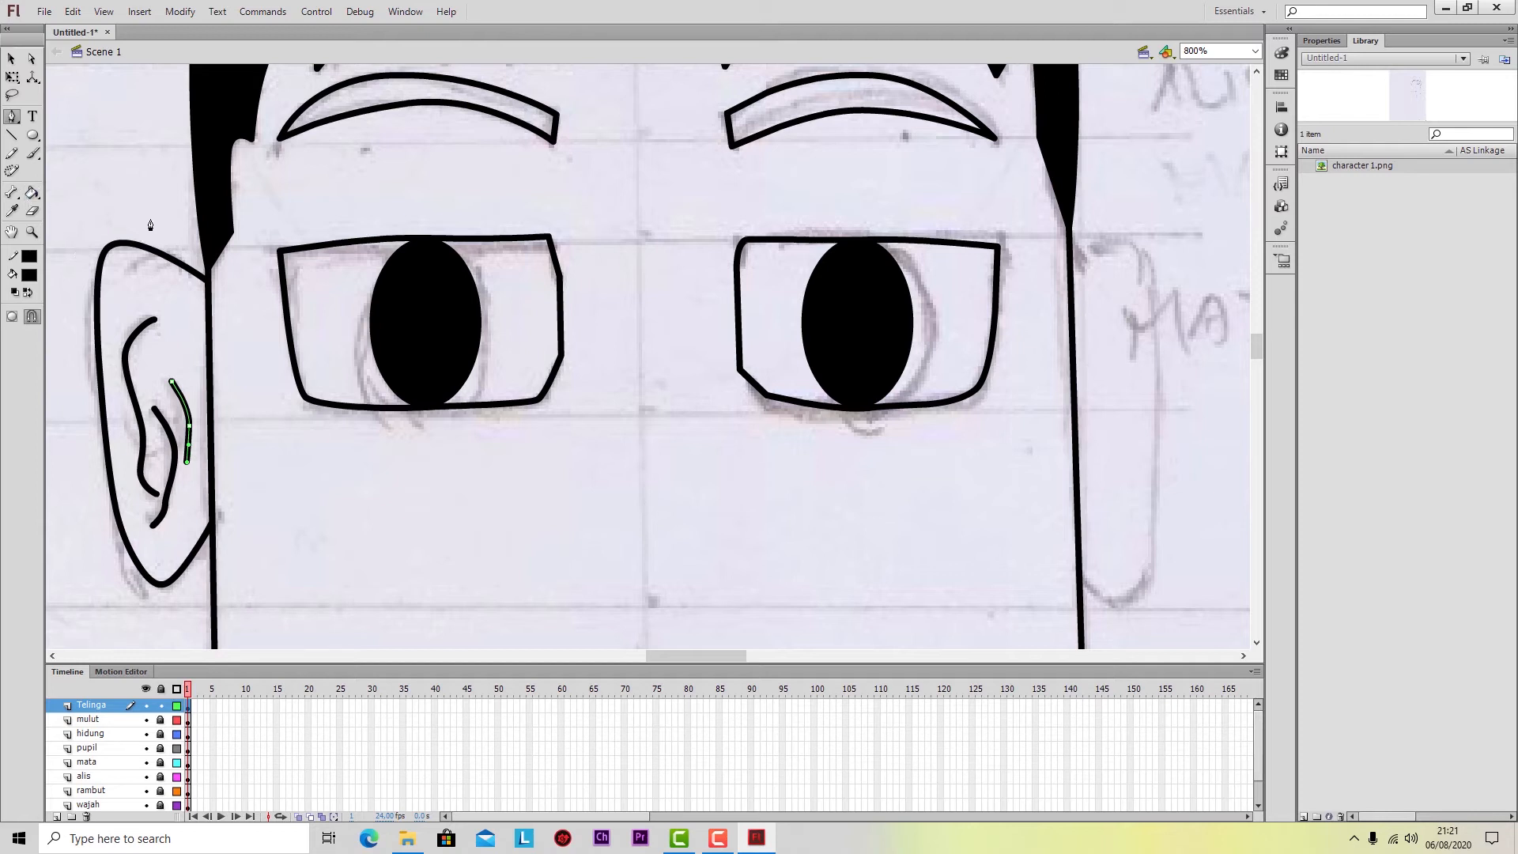
key(ctrl+minus)
key(ctrl+minus)
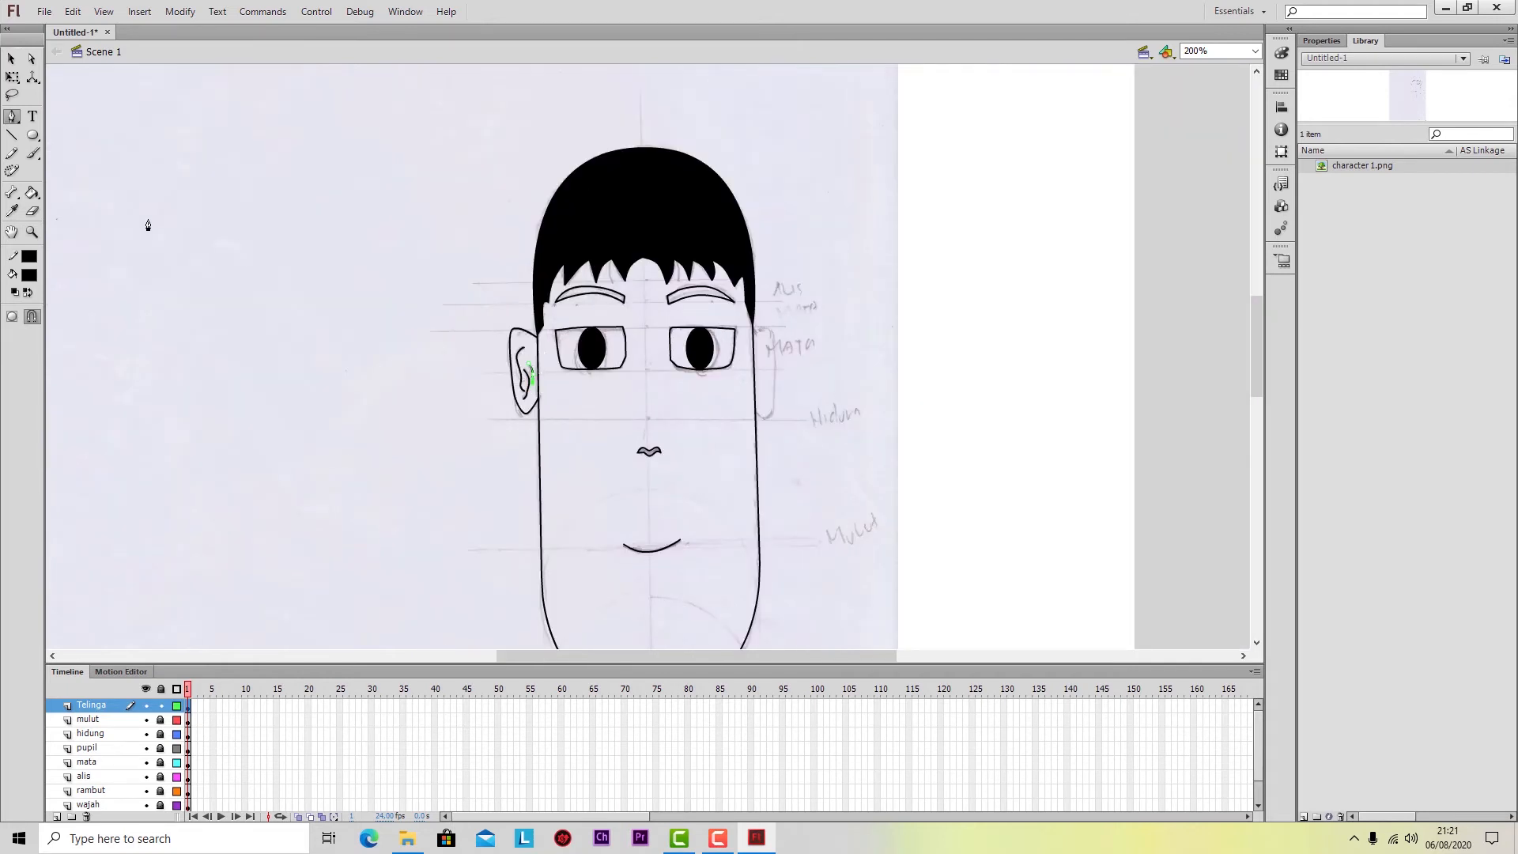
scroll(221, 237, down, 2)
scroll(309, 245, up, 1)
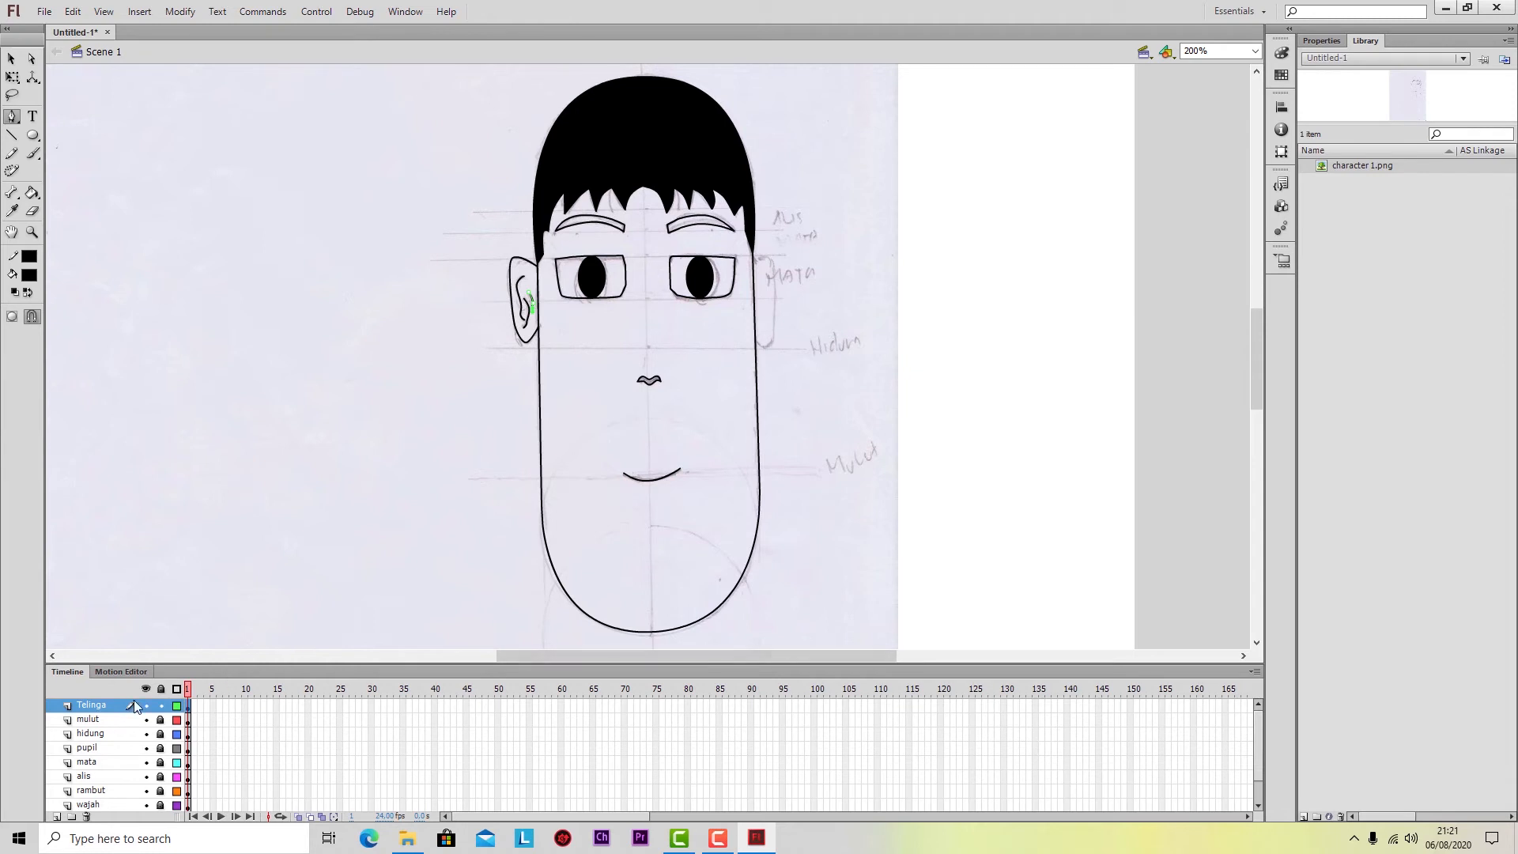
Unlock all the layers in the timeline.
click(161, 705)
click(160, 689)
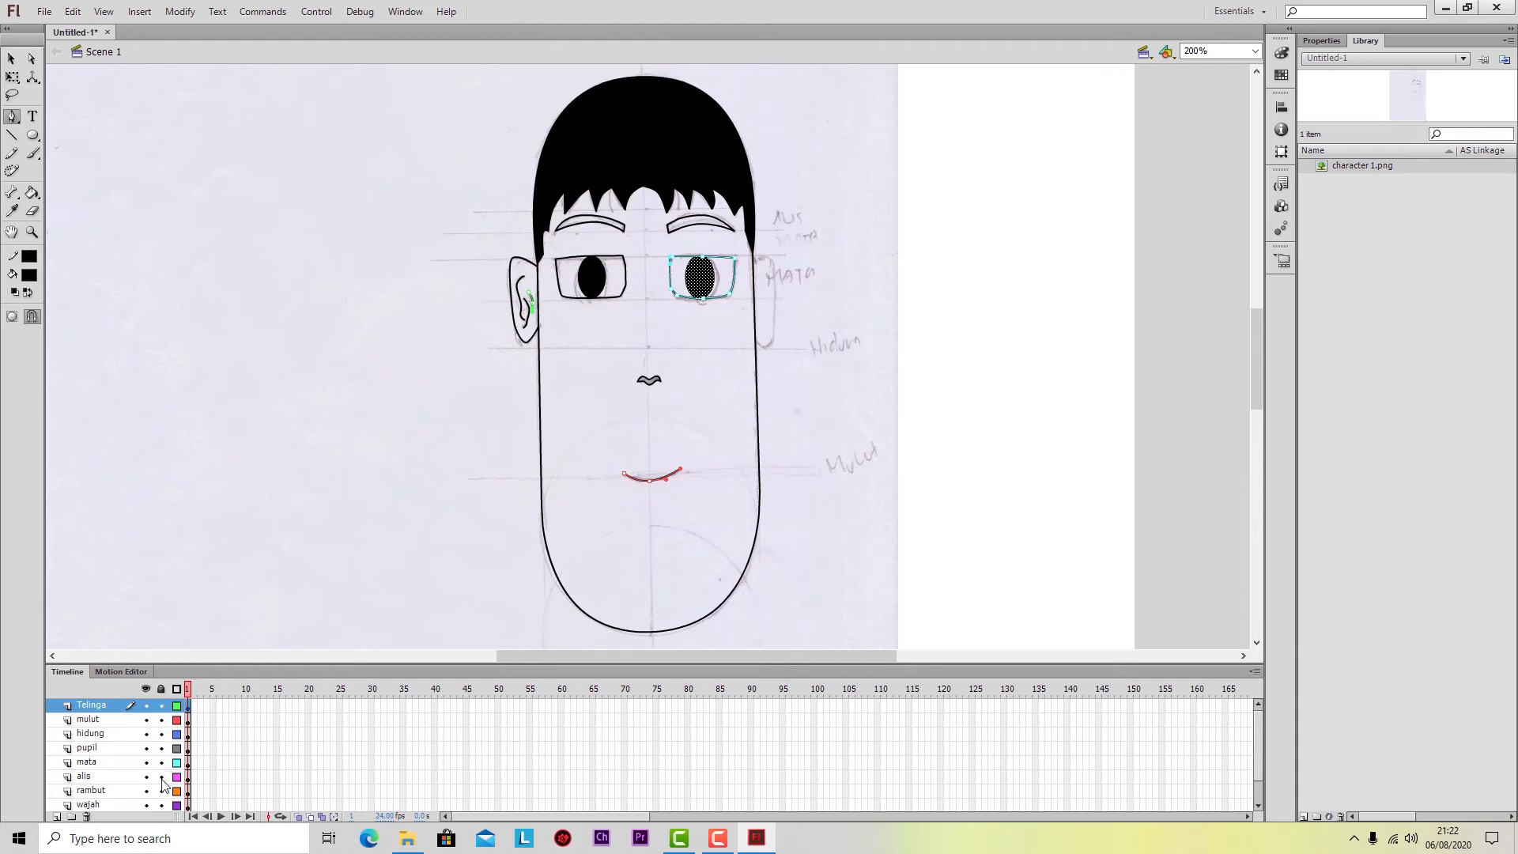
Draw a short, nearly vertical straight line beside the lower right of the face on the mulut layer with the Pen tool.
click(816, 542)
click(806, 464)
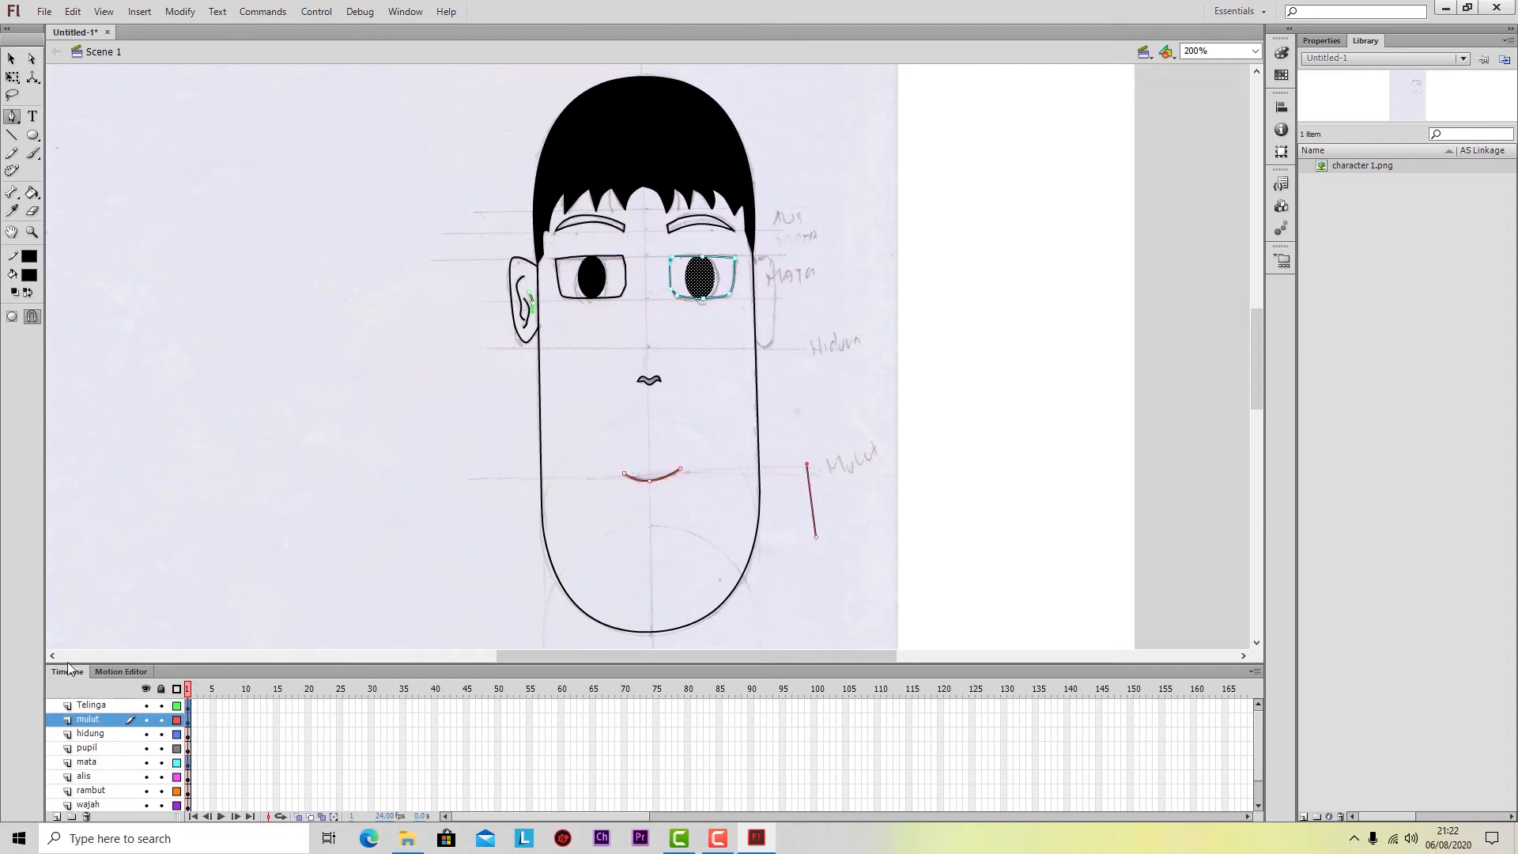
click(87, 734)
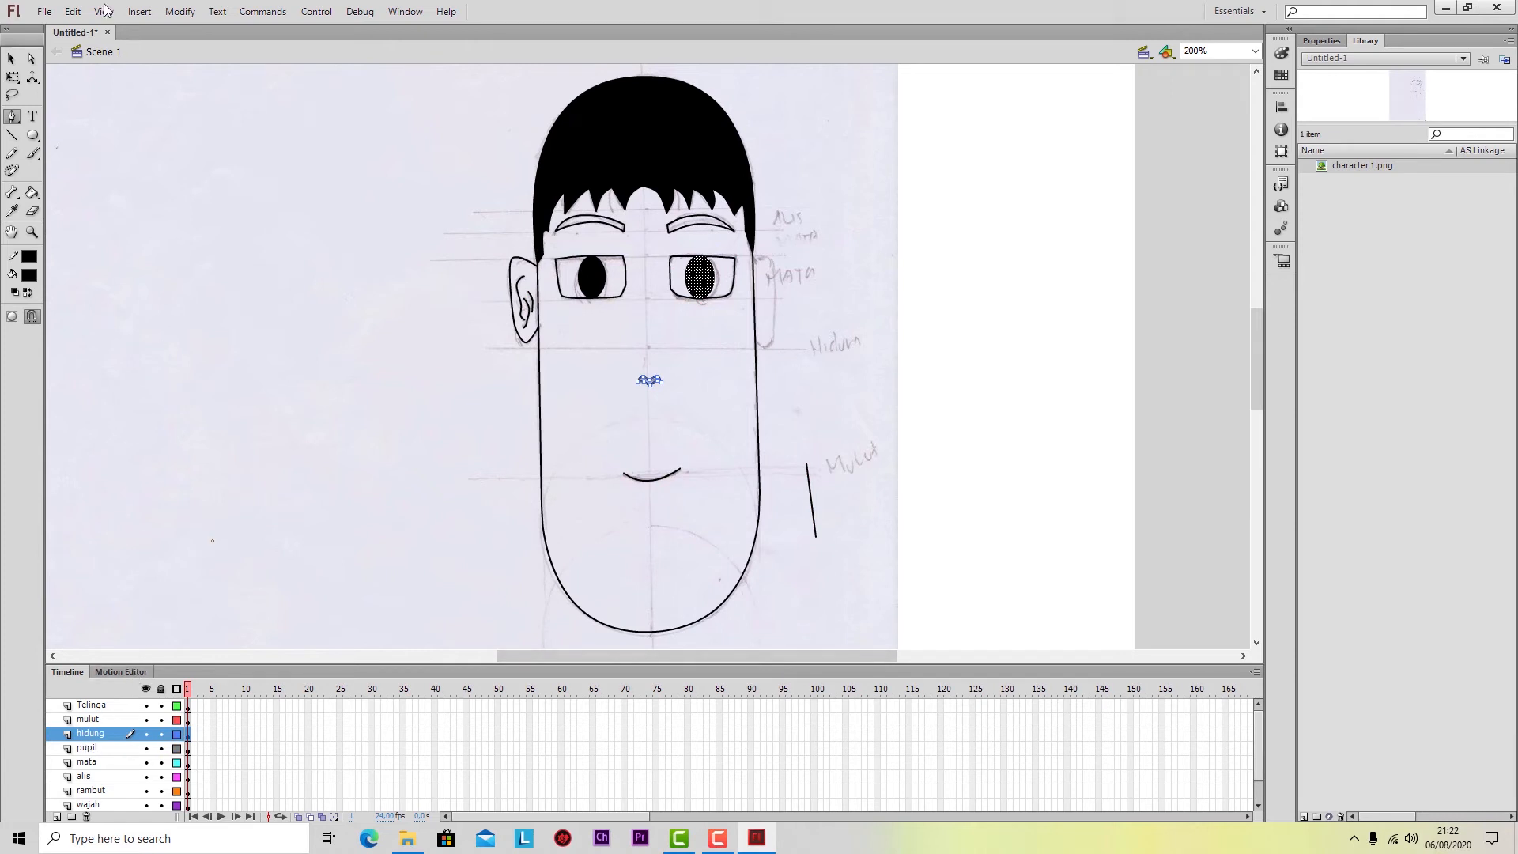
Clear the current selection with the Selection tool and make the wajah layer active.
click(11, 57)
click(313, 357)
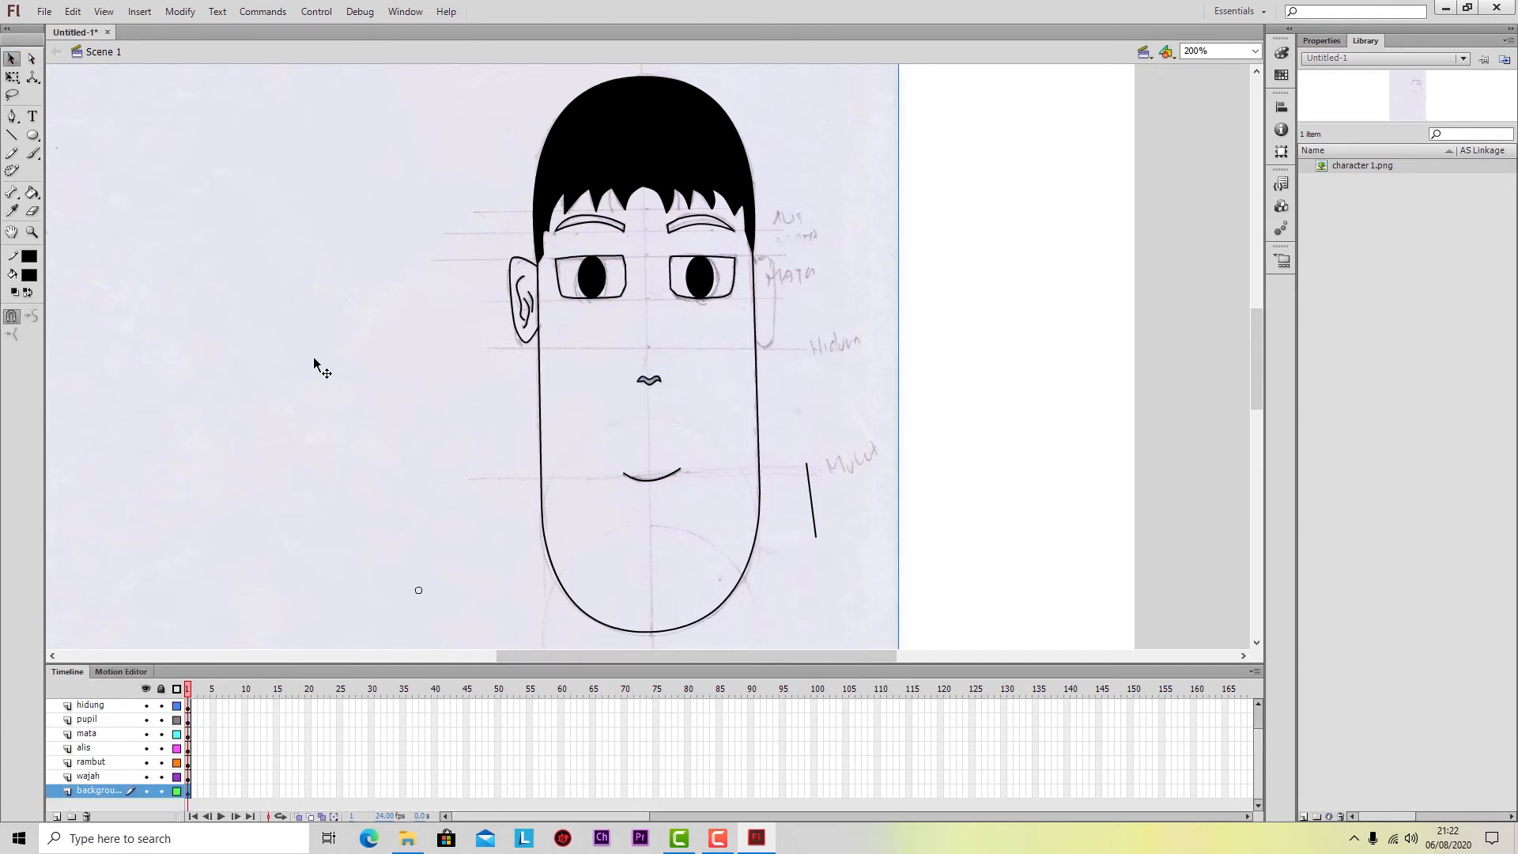
click(913, 409)
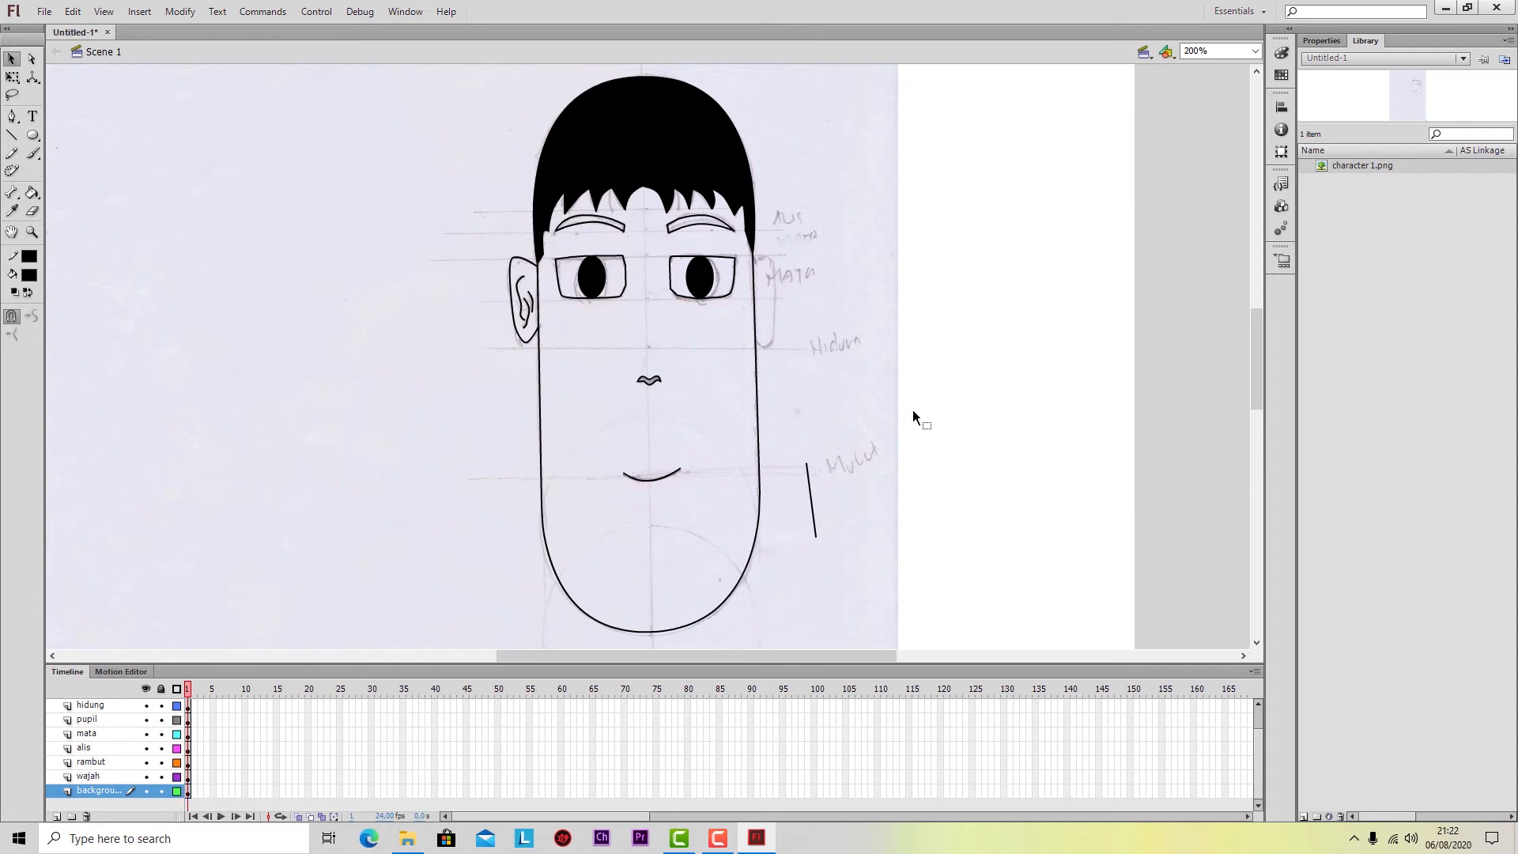
click(89, 776)
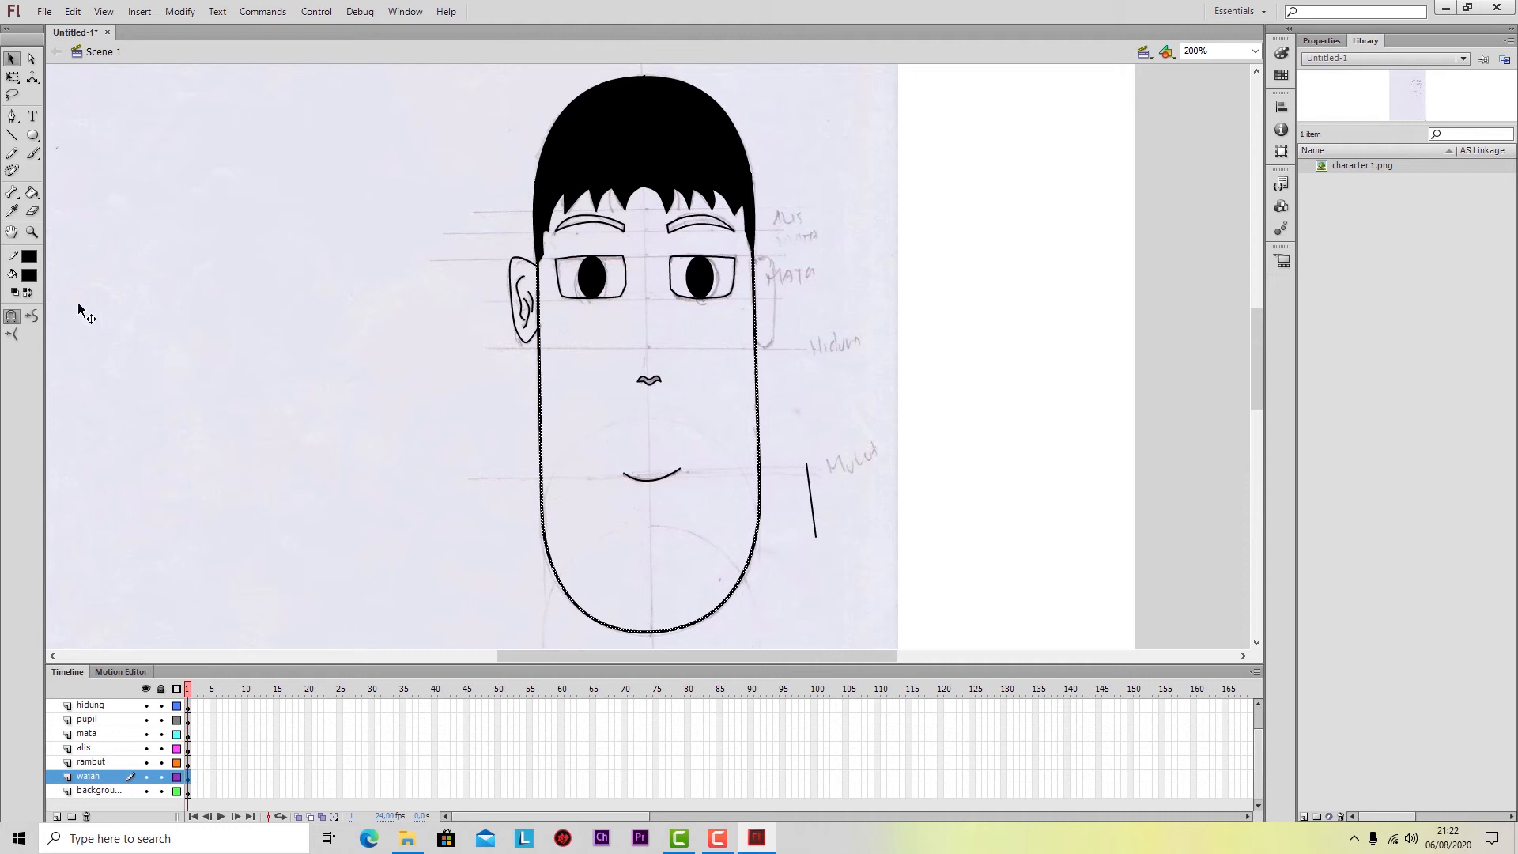
click(31, 275)
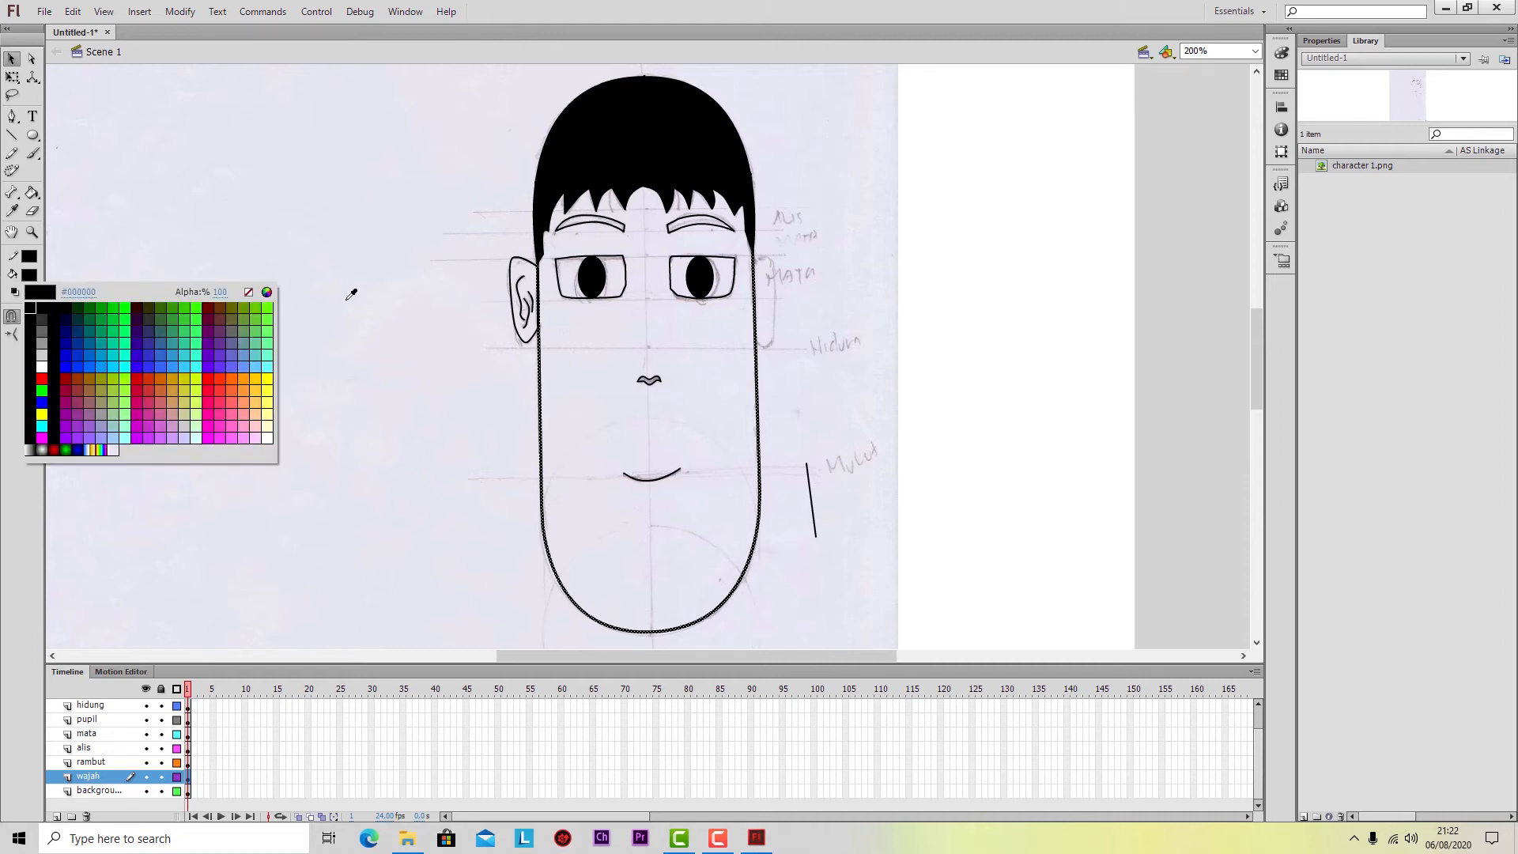
click(268, 292)
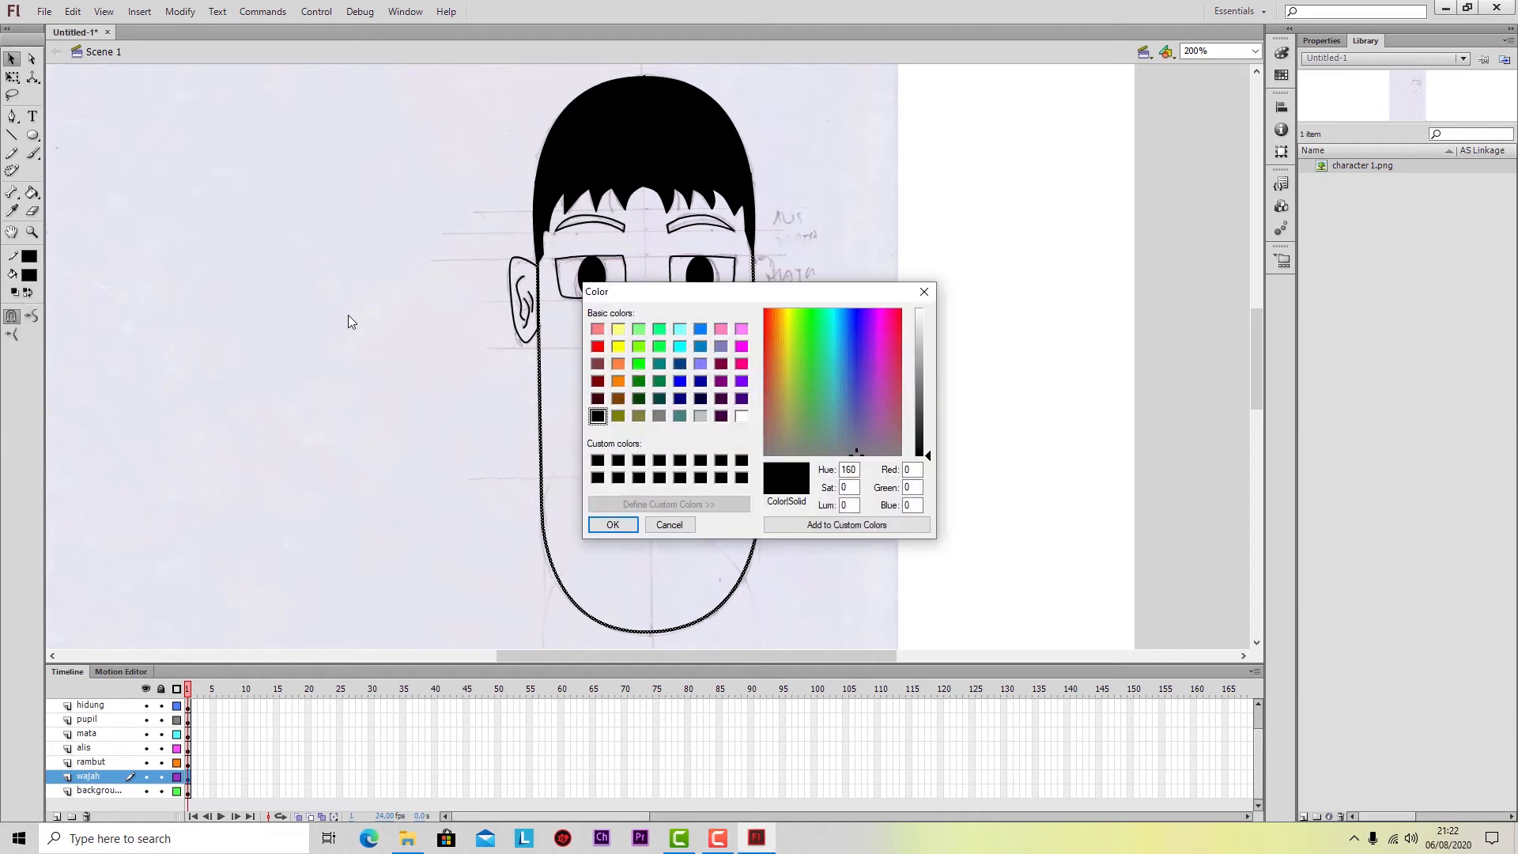
click(785, 332)
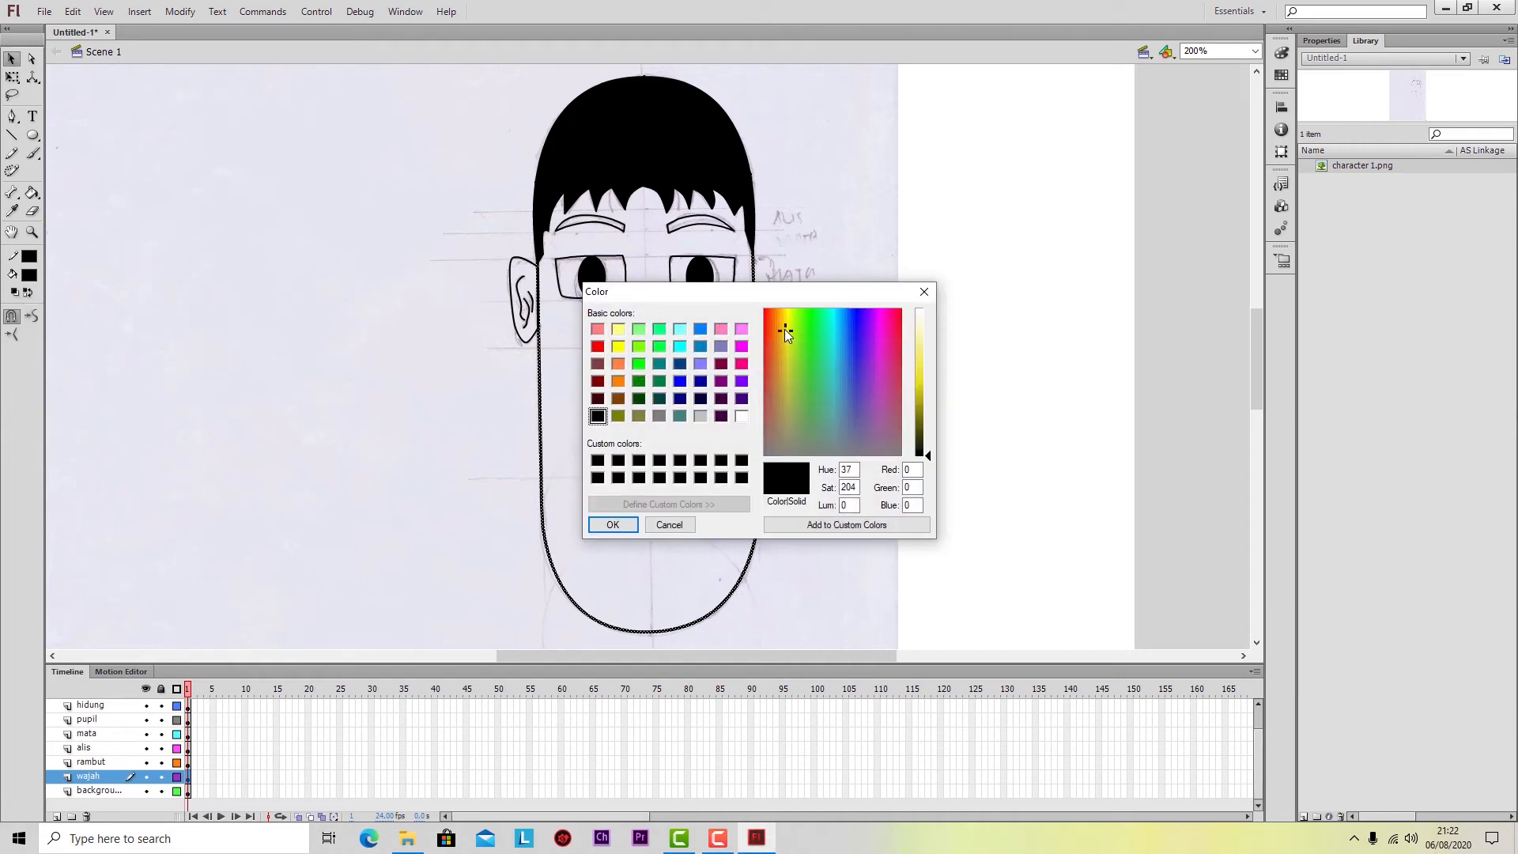
click(783, 321)
click(787, 331)
drag(783, 292, 976, 329)
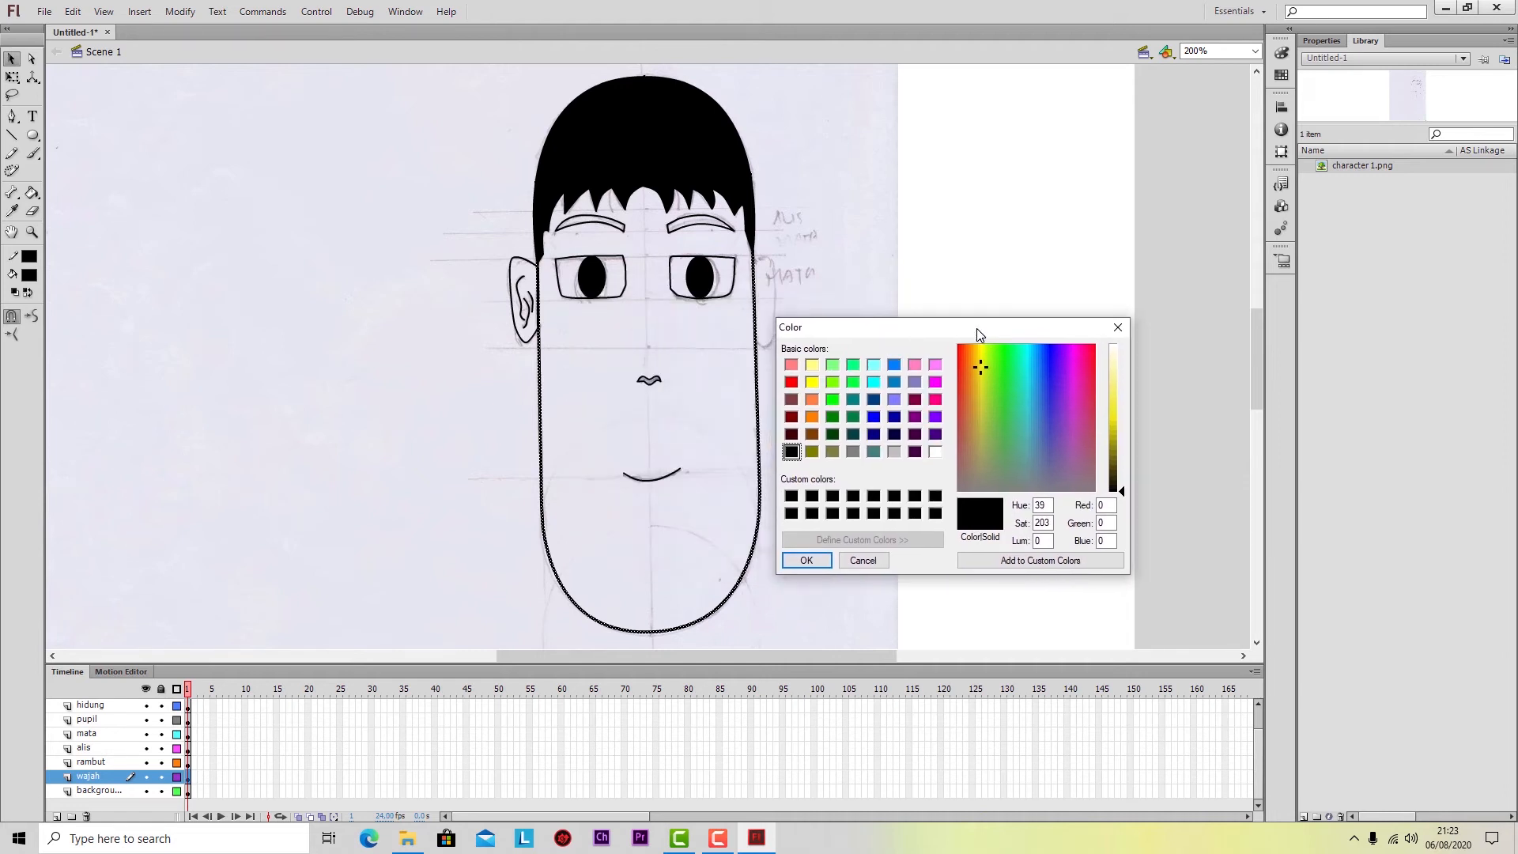
click(1118, 327)
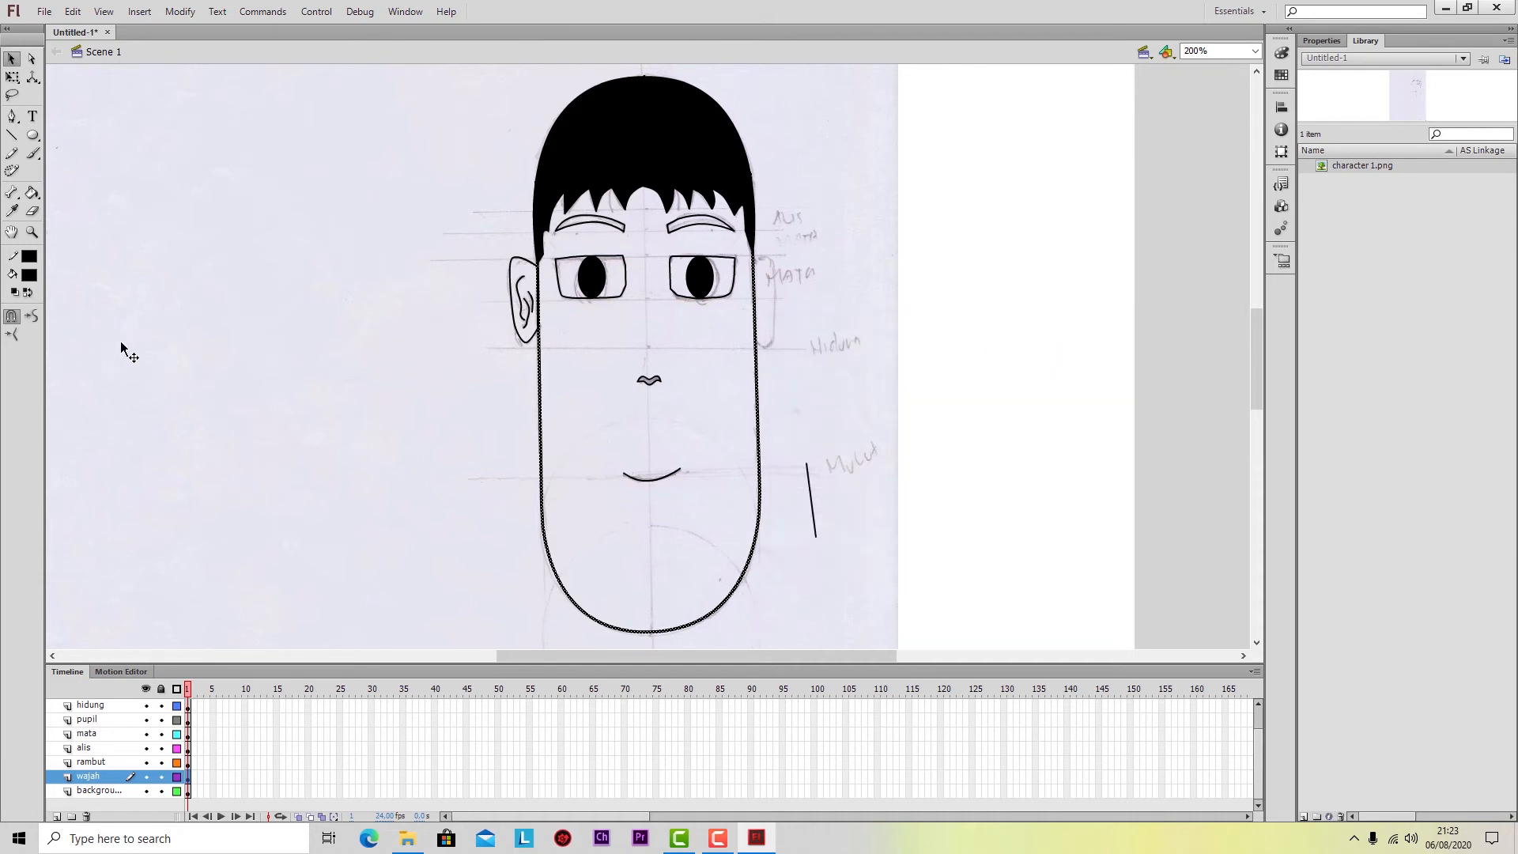
Set the fill colour to the light skin tone #FBE2B5 by mixing a custom pale orange.
click(31, 277)
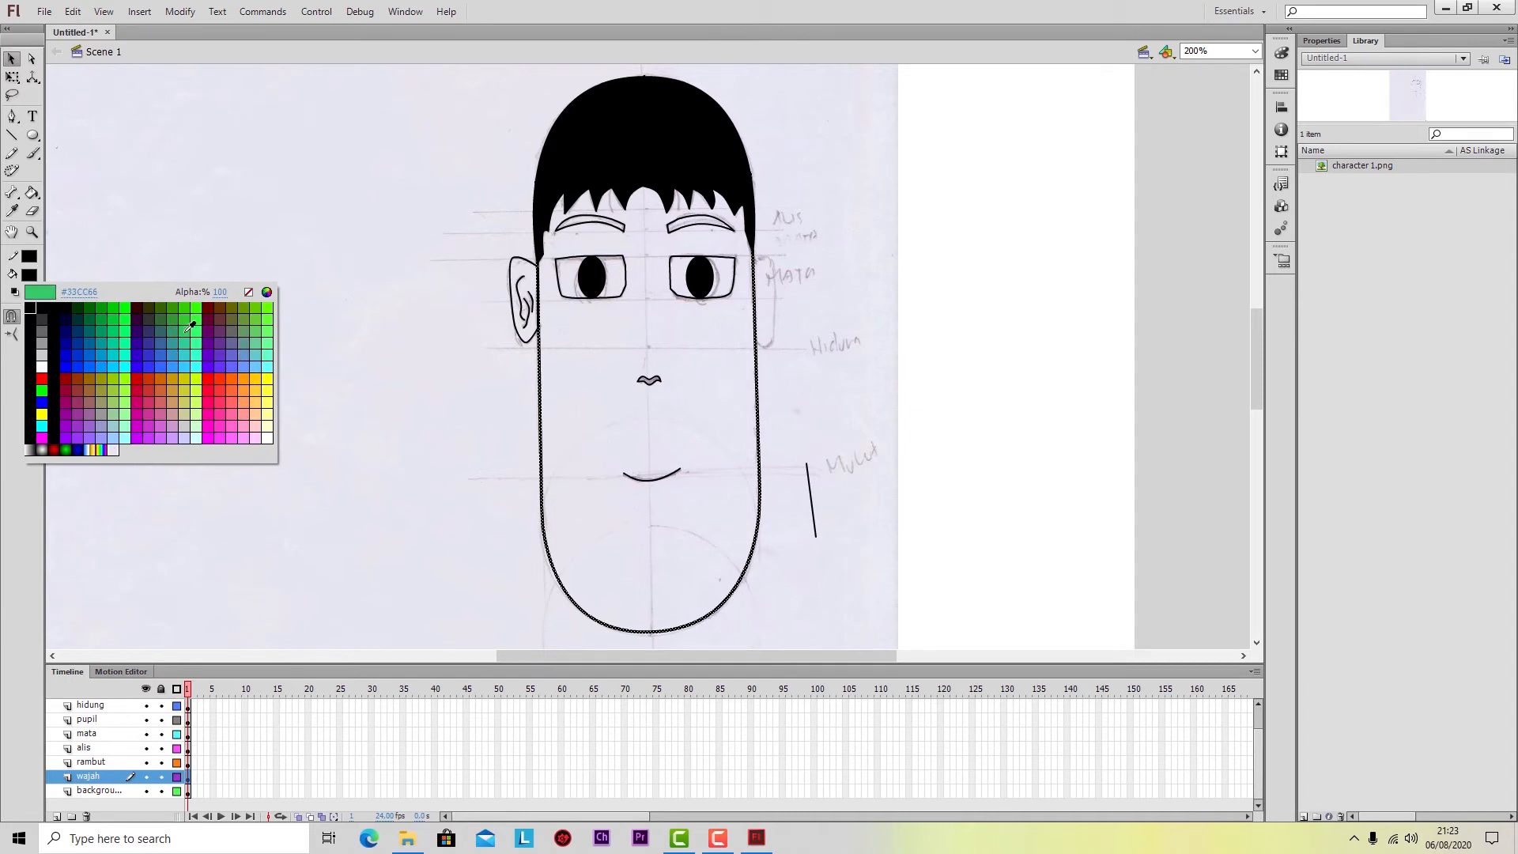
click(266, 292)
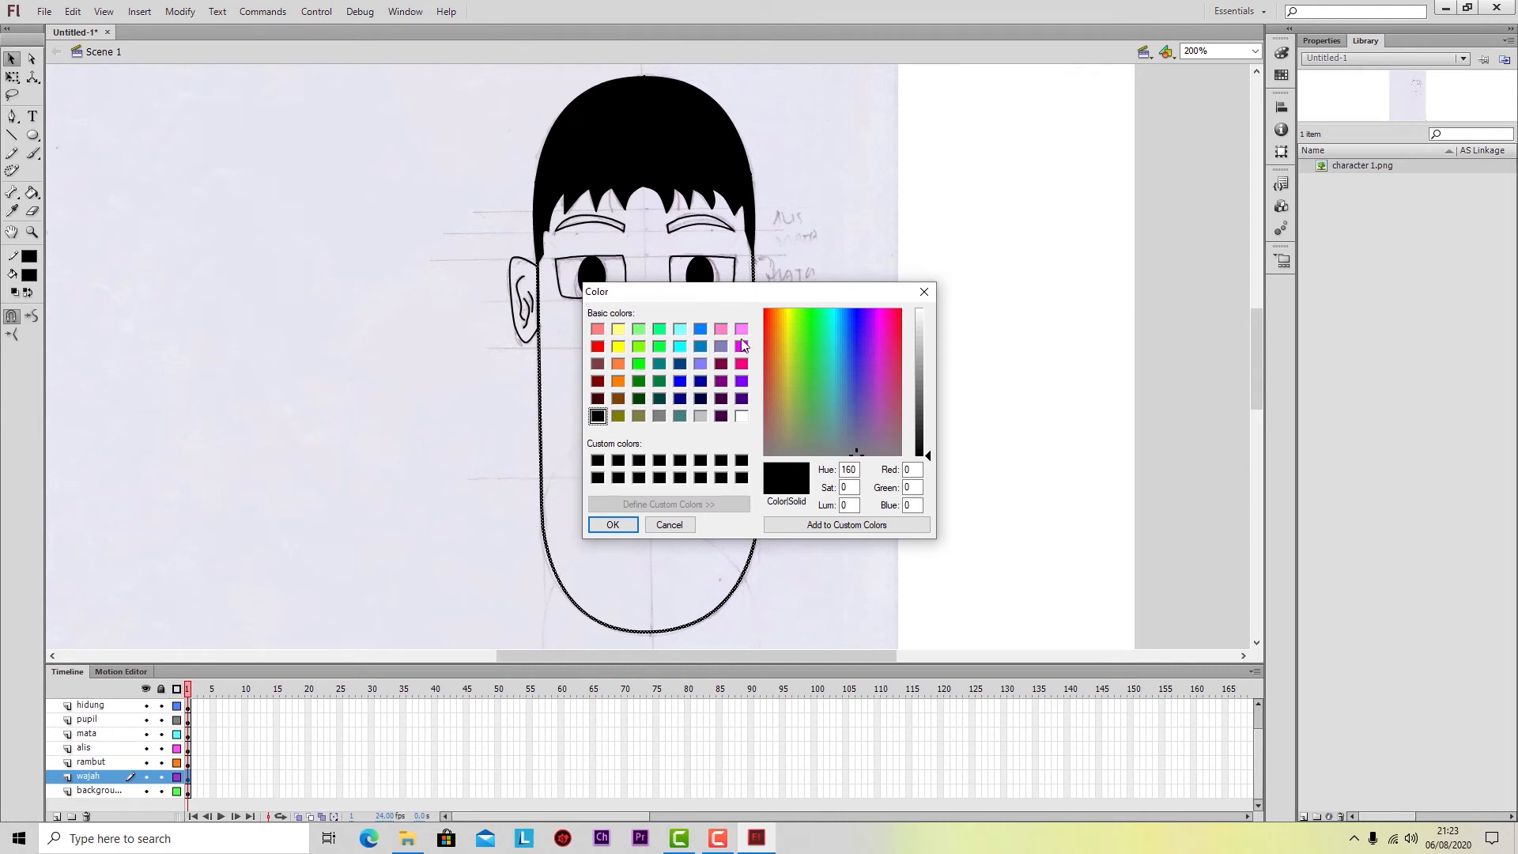
click(779, 335)
click(783, 325)
click(782, 311)
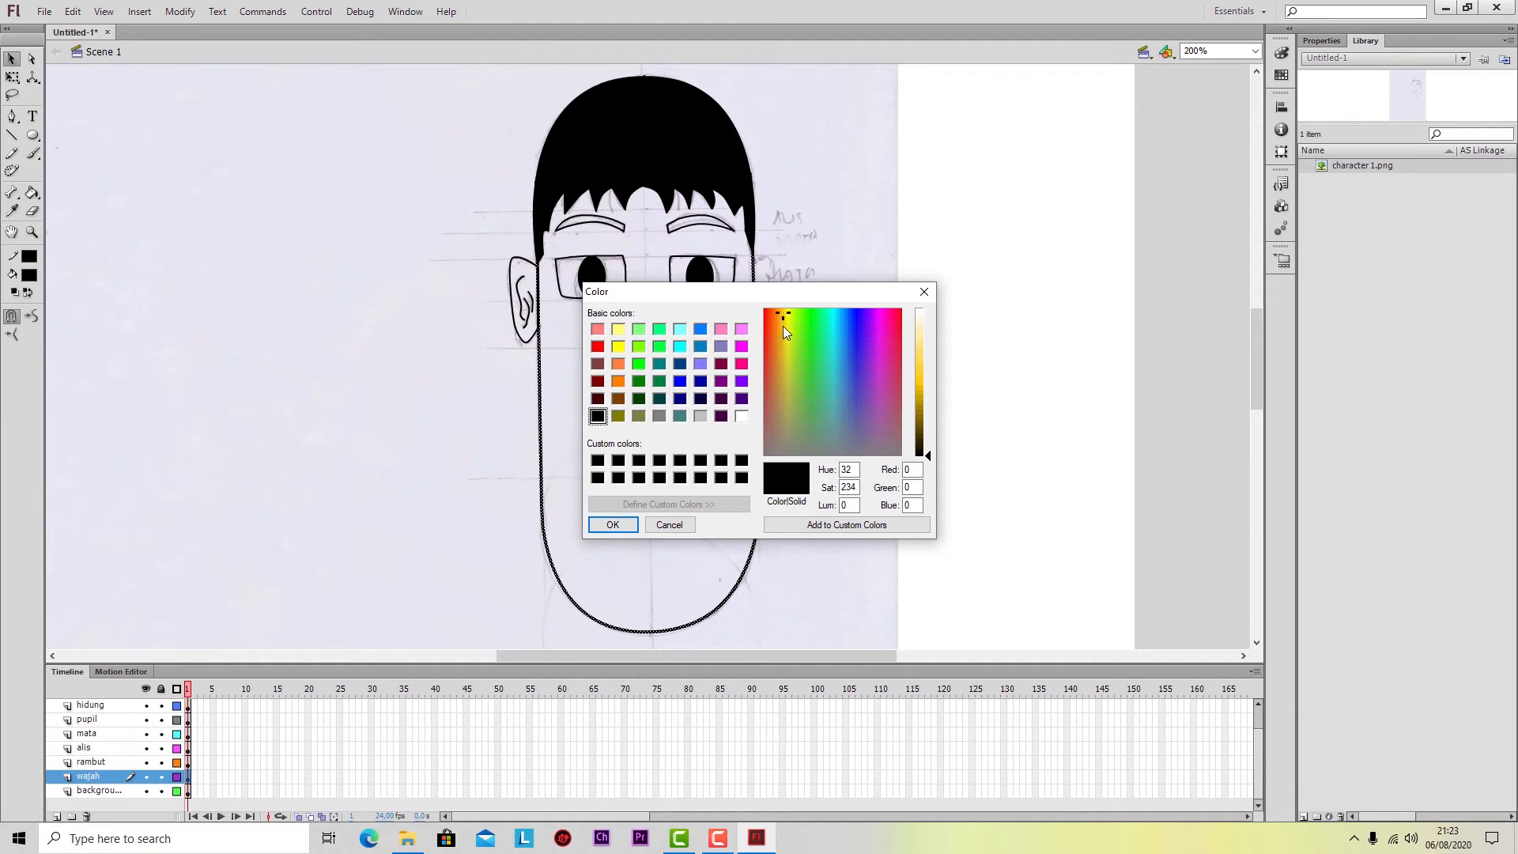
click(783, 326)
click(929, 416)
drag(930, 416, 925, 340)
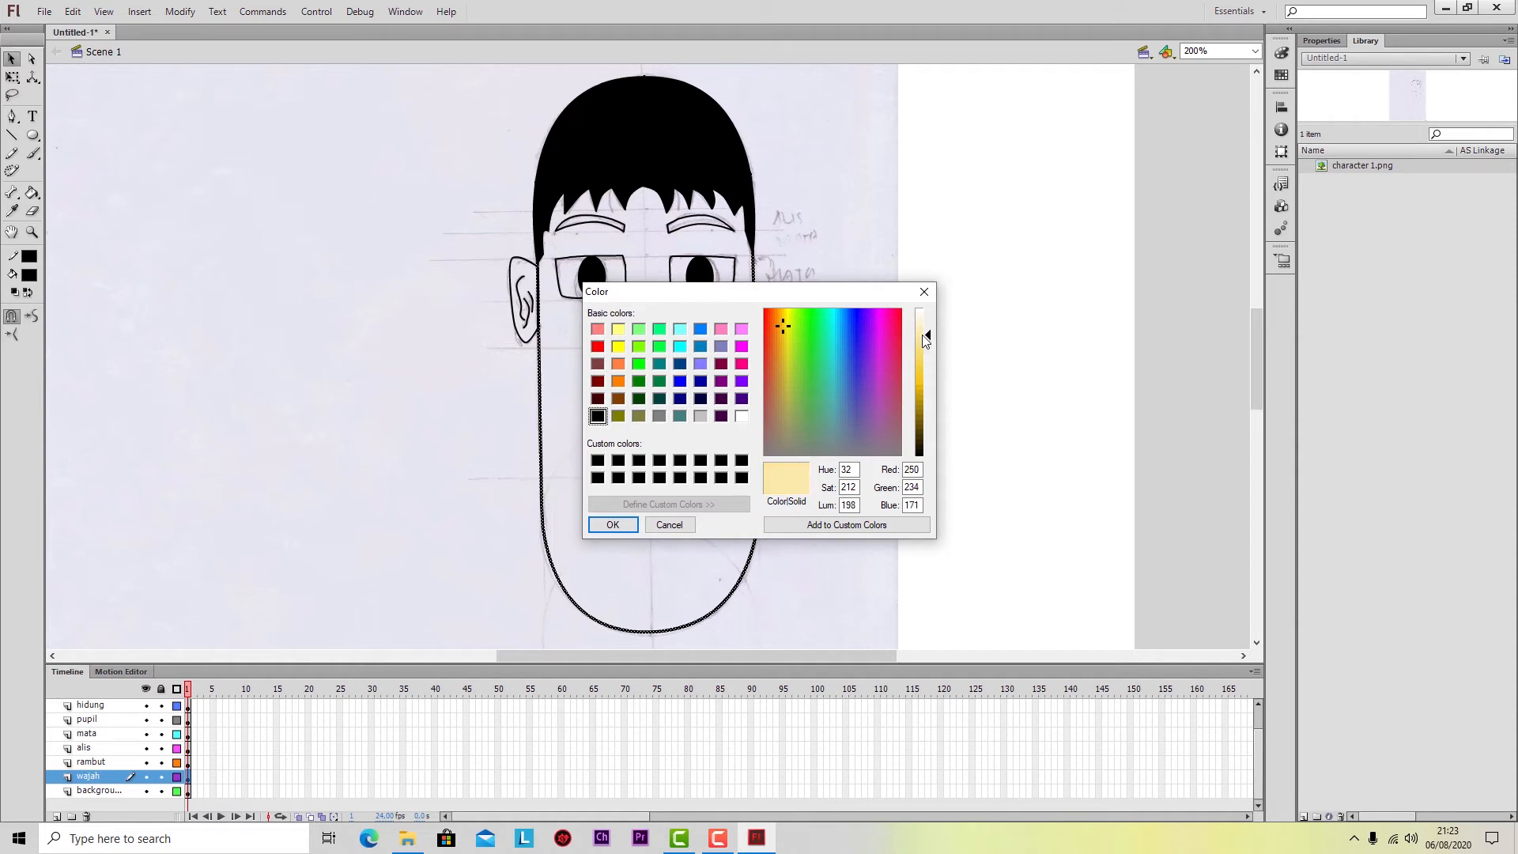
click(779, 323)
drag(928, 343, 926, 337)
click(612, 525)
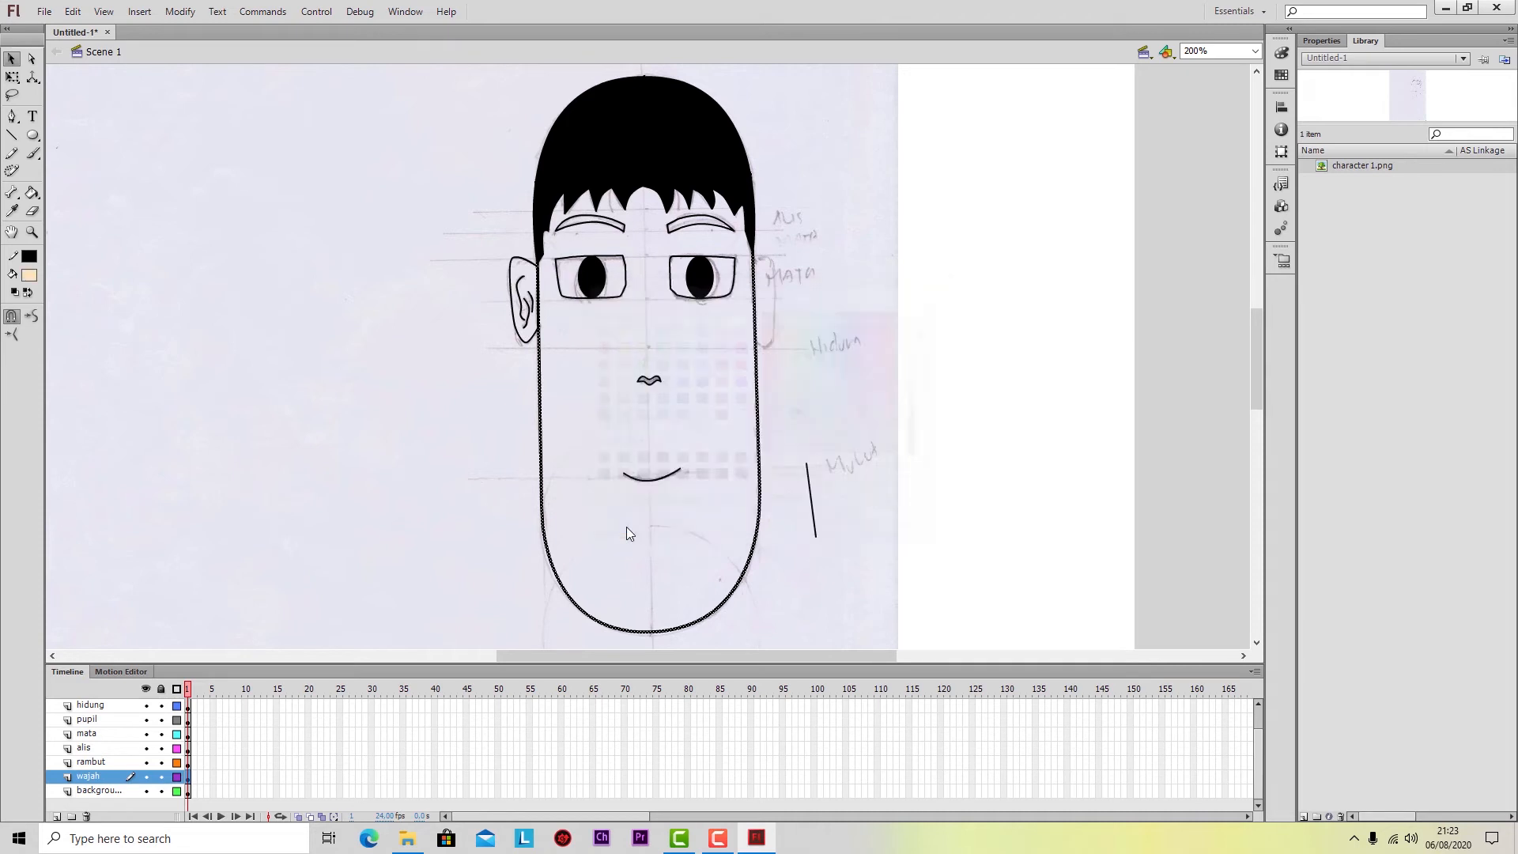
Fill the face and the left ear with the skin tone using the Paint Bucket tool.
click(33, 193)
click(587, 379)
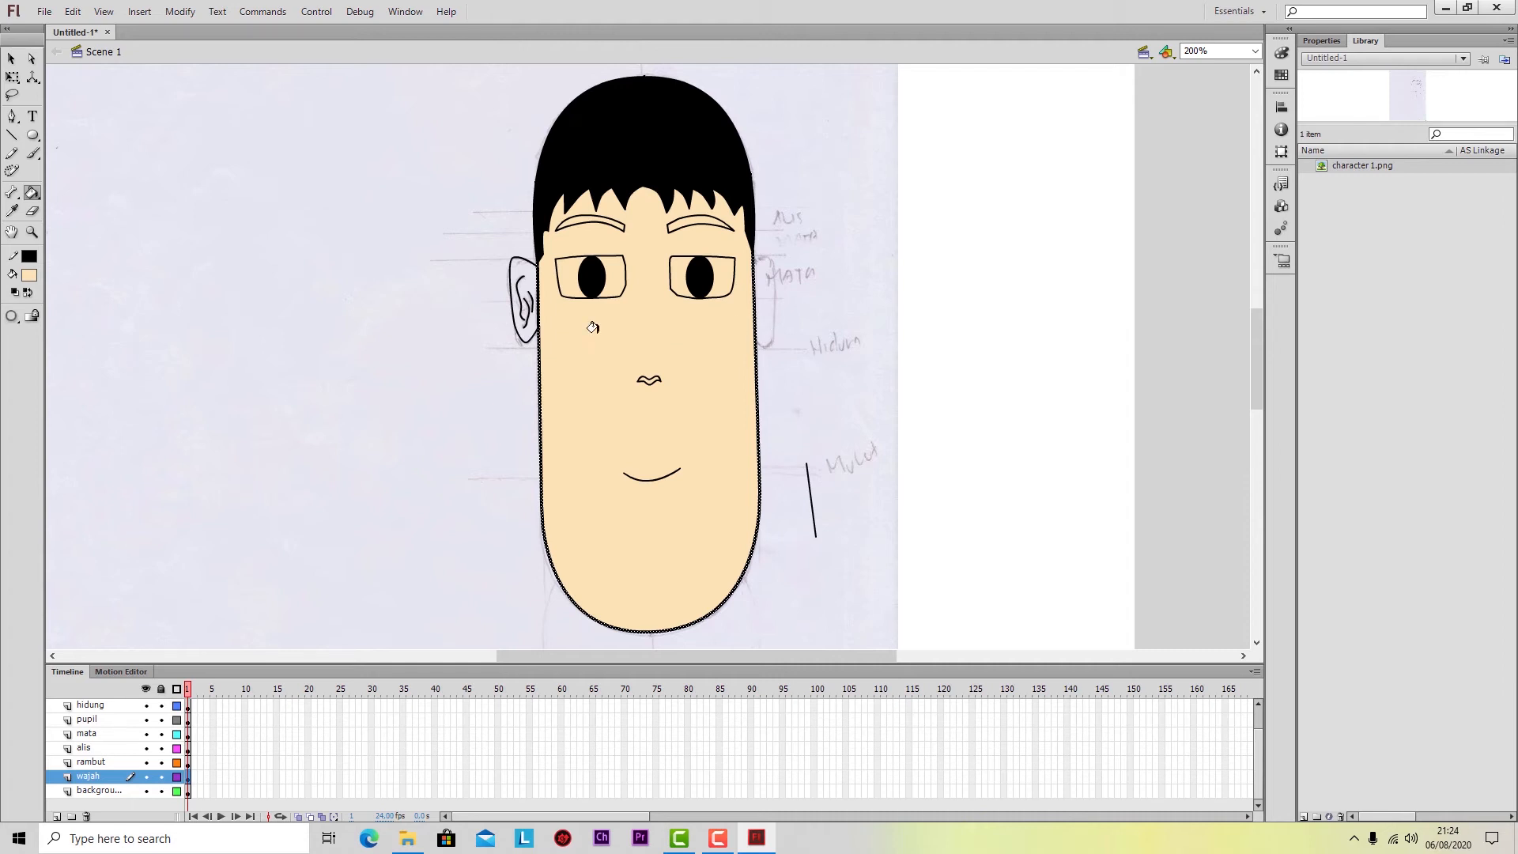
click(522, 272)
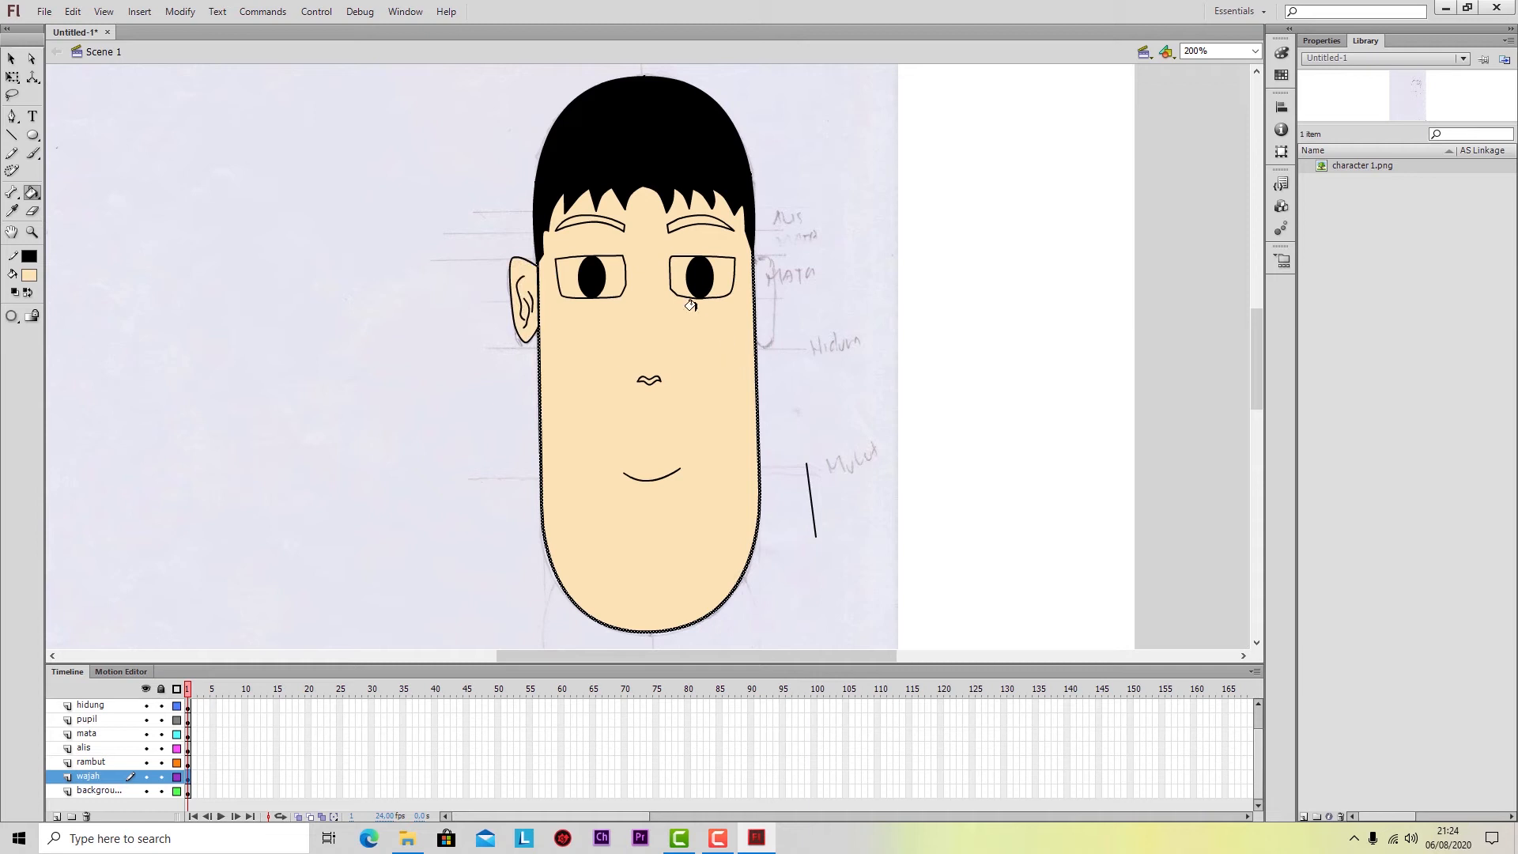
Fill both eye shapes on the mata layer with white (#FFFFFF) using the Paint Bucket tool.
click(11, 59)
click(225, 333)
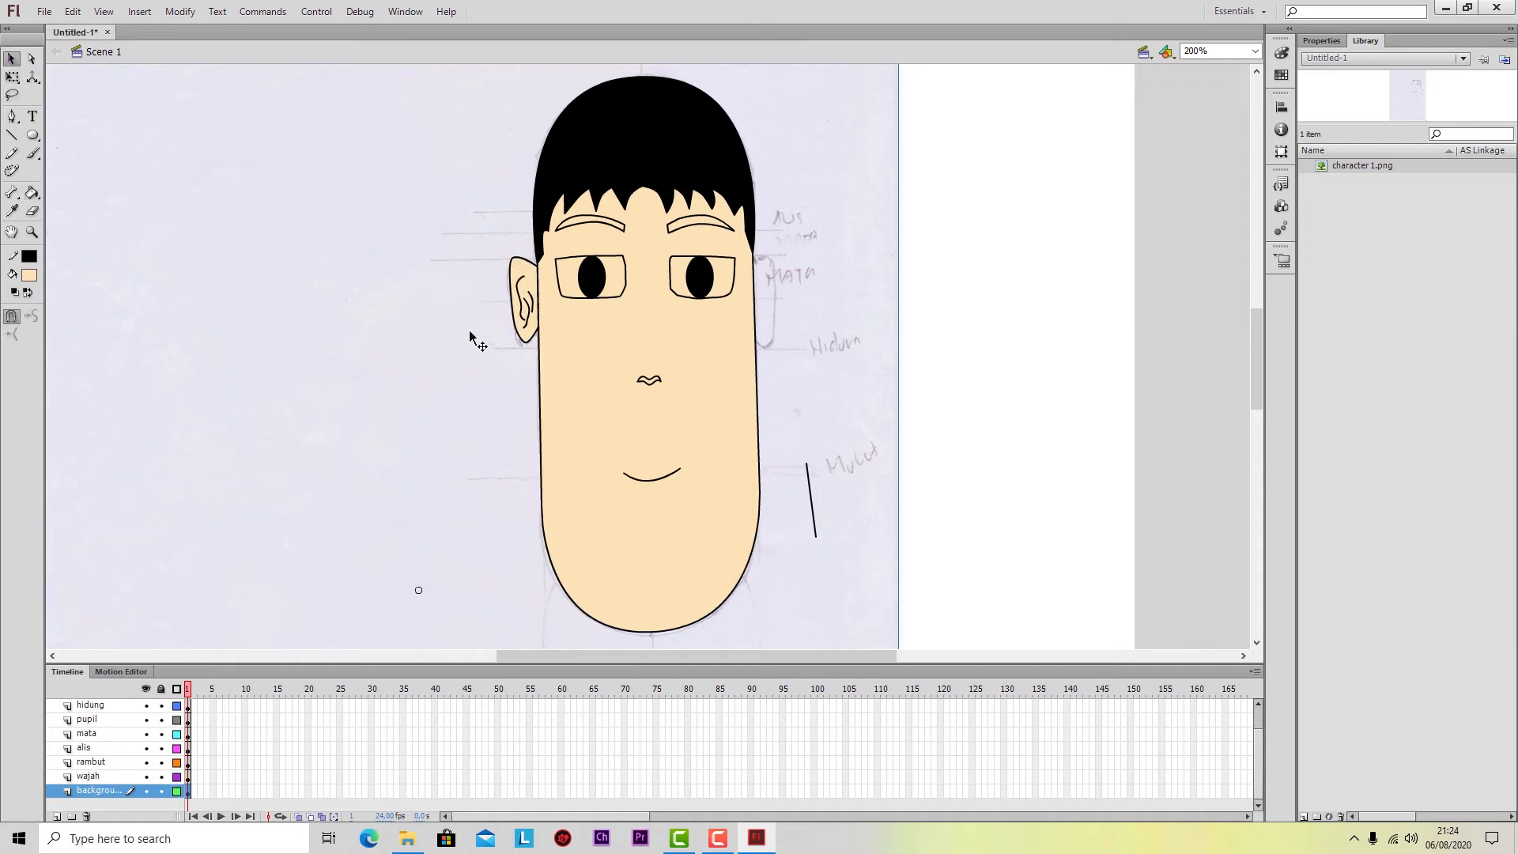
click(29, 275)
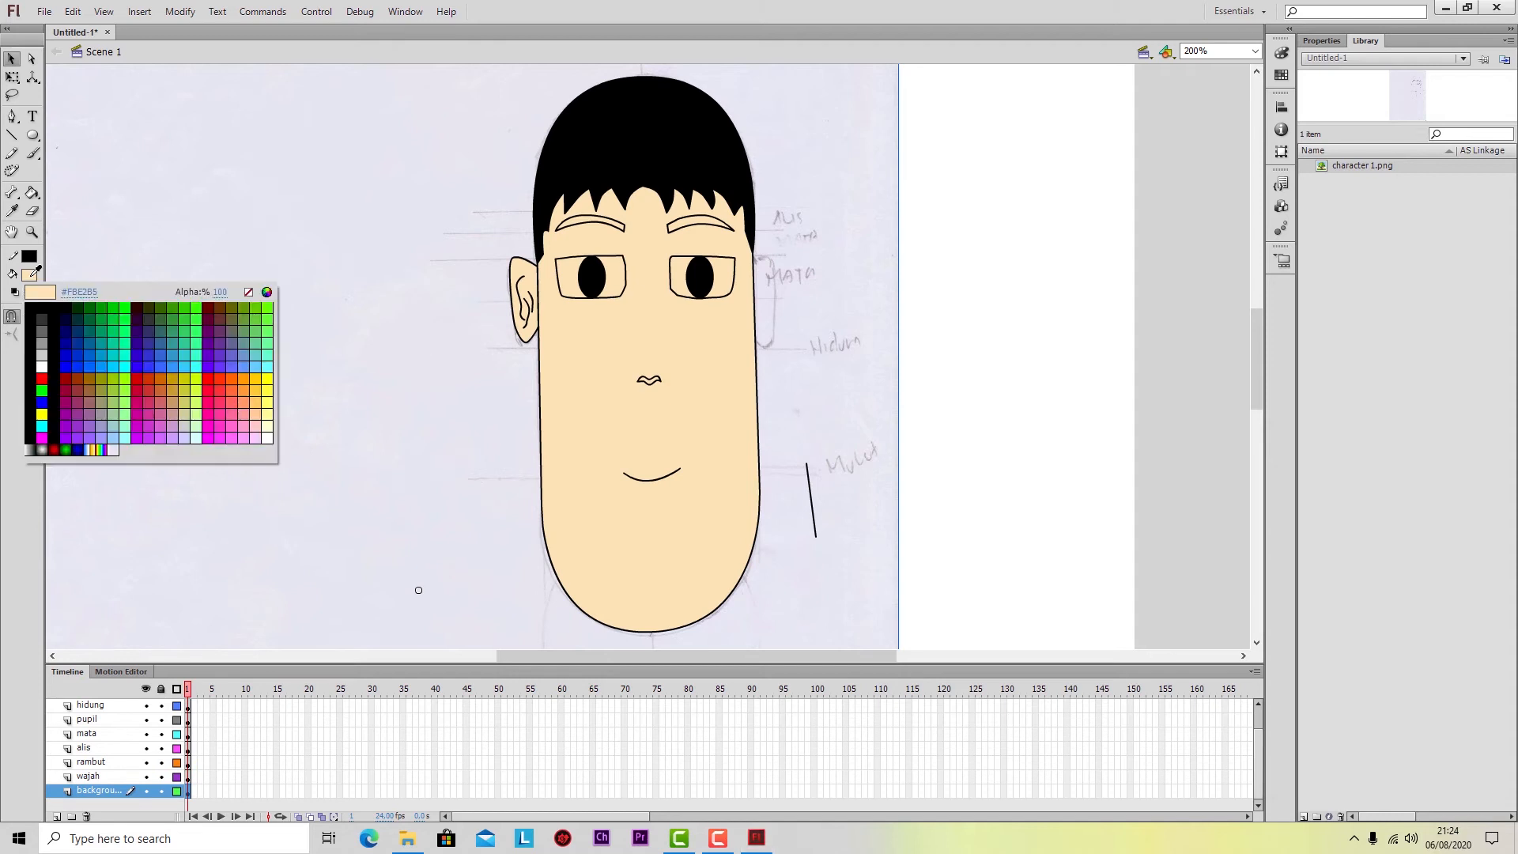
click(42, 367)
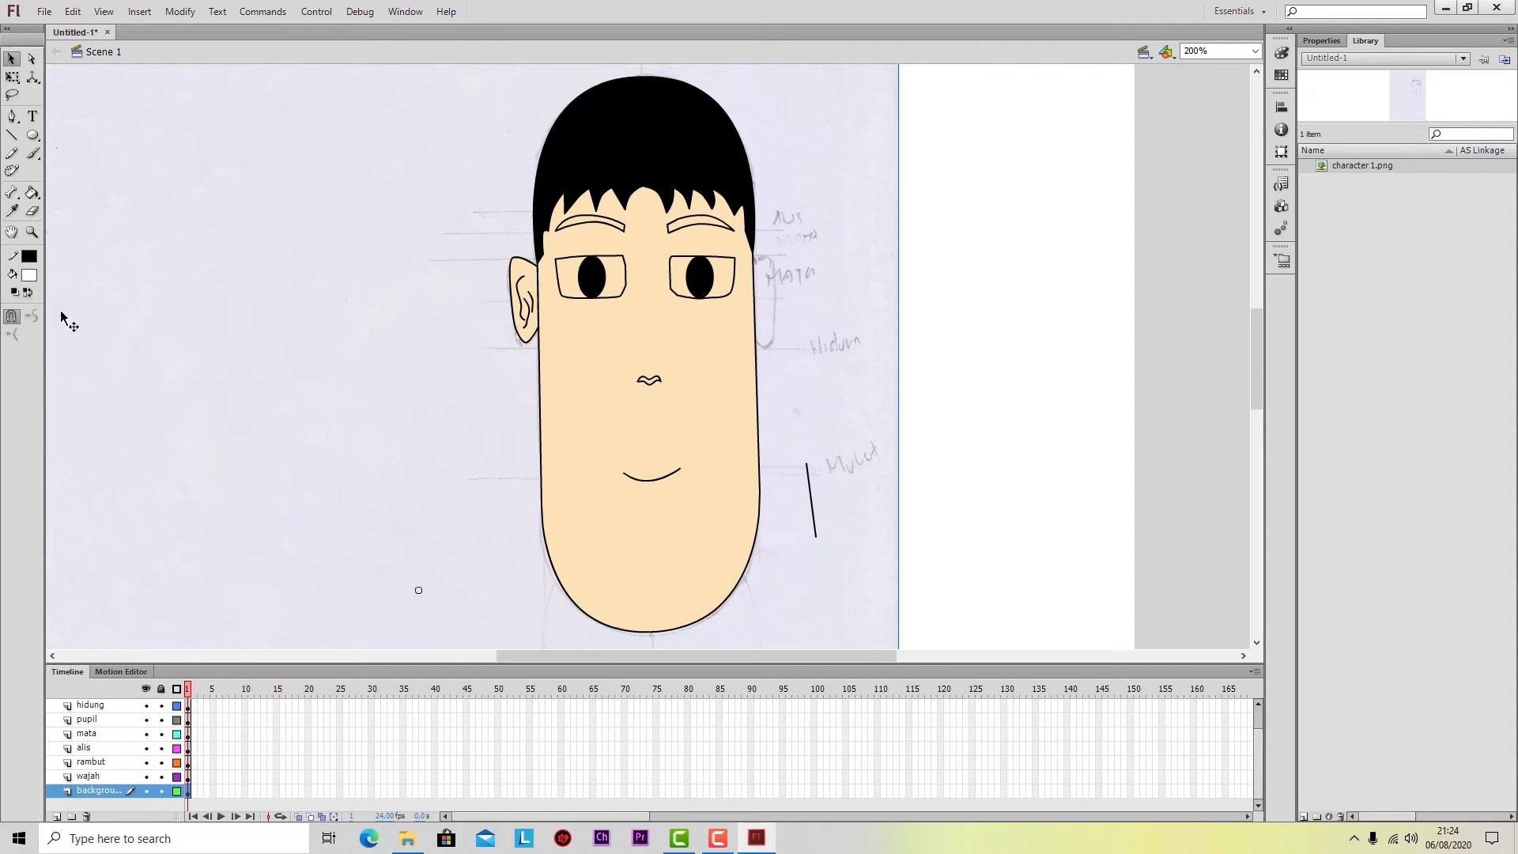
click(32, 192)
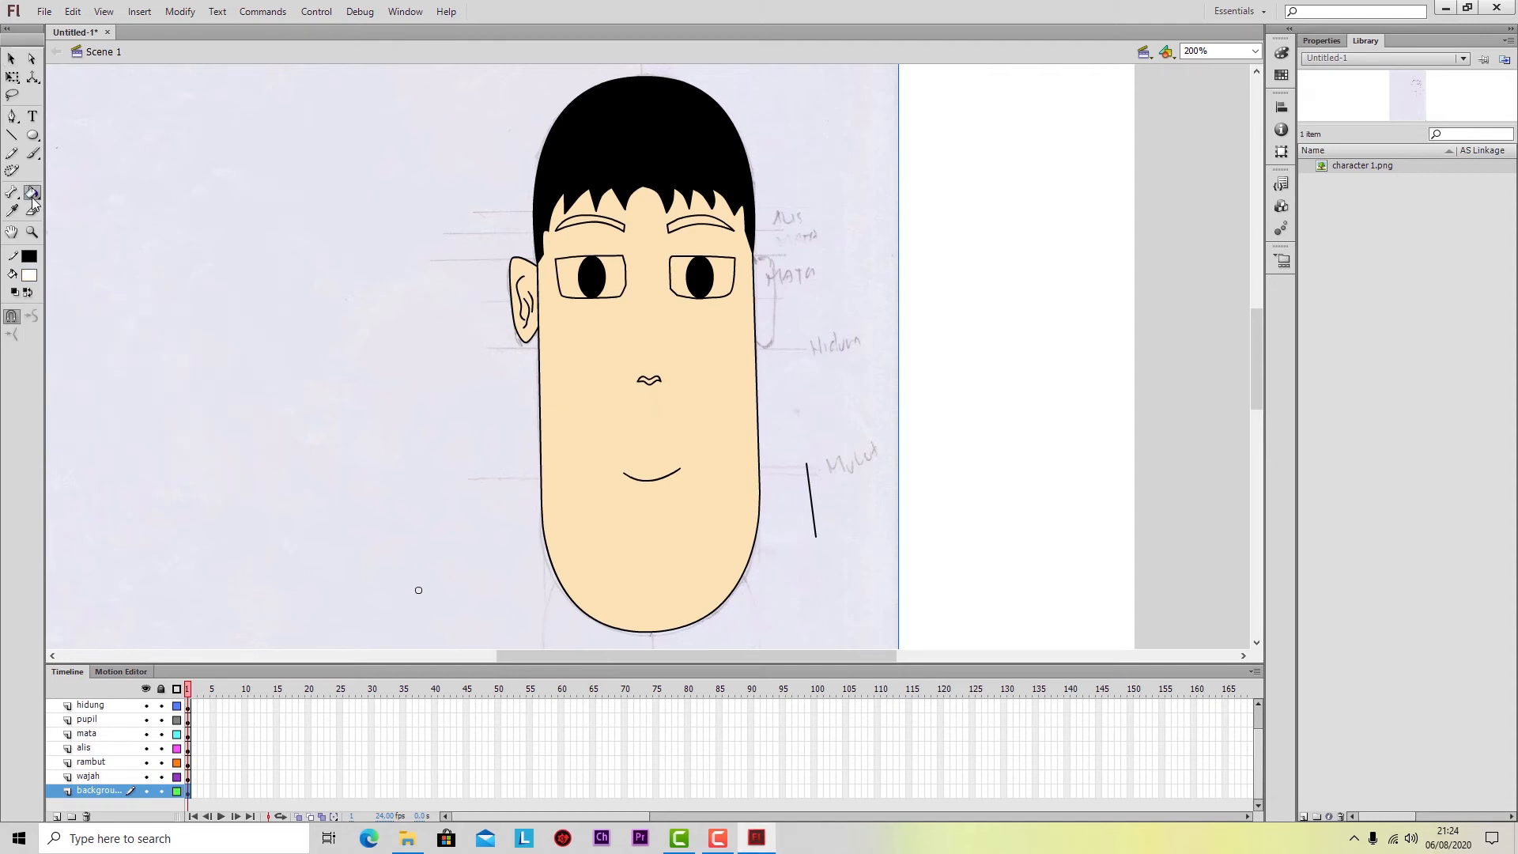
click(116, 733)
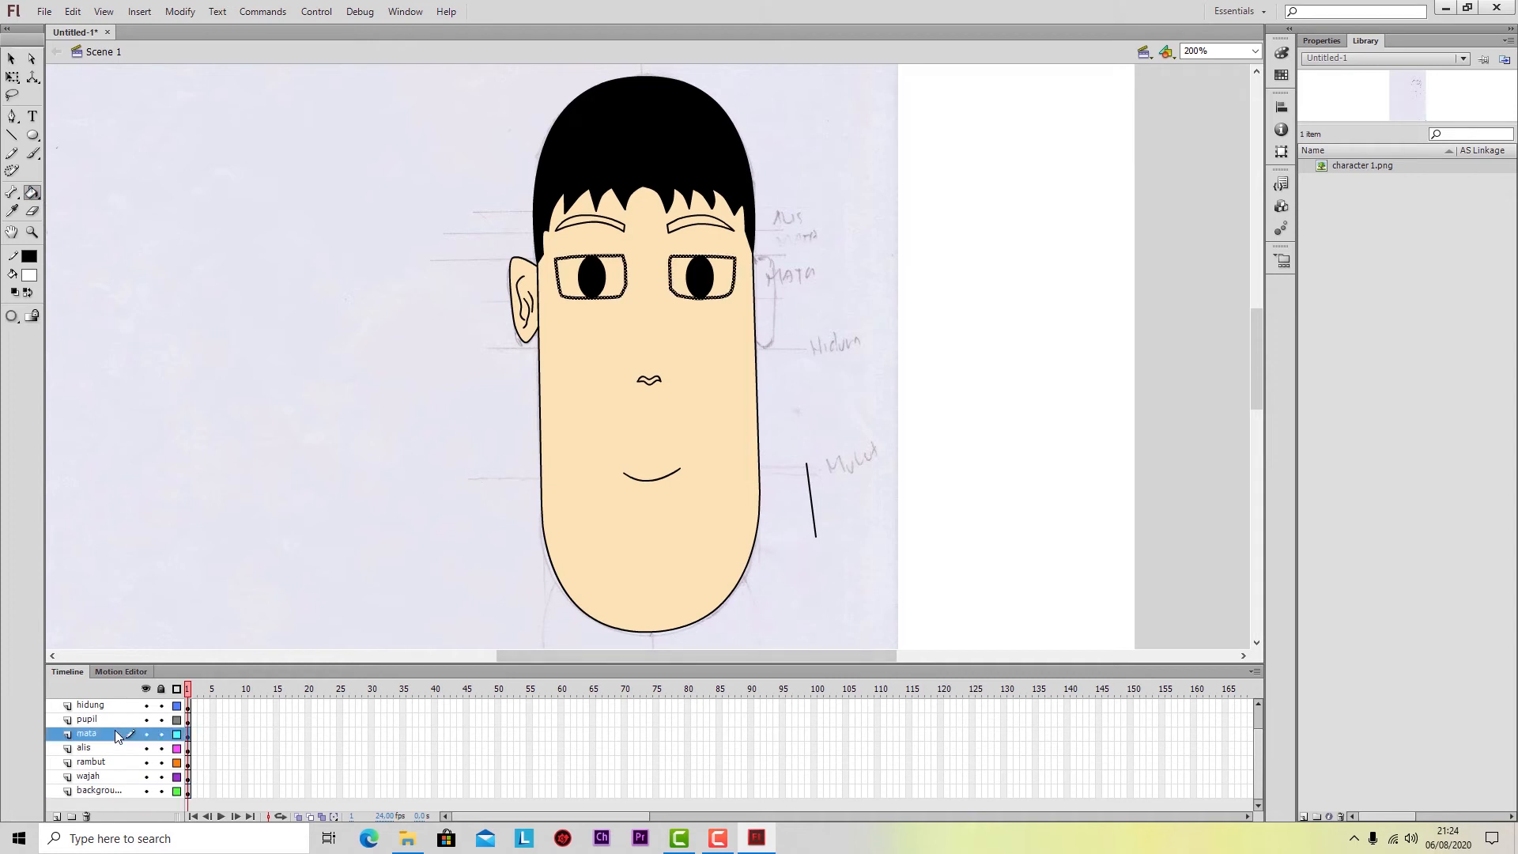
click(571, 275)
click(674, 275)
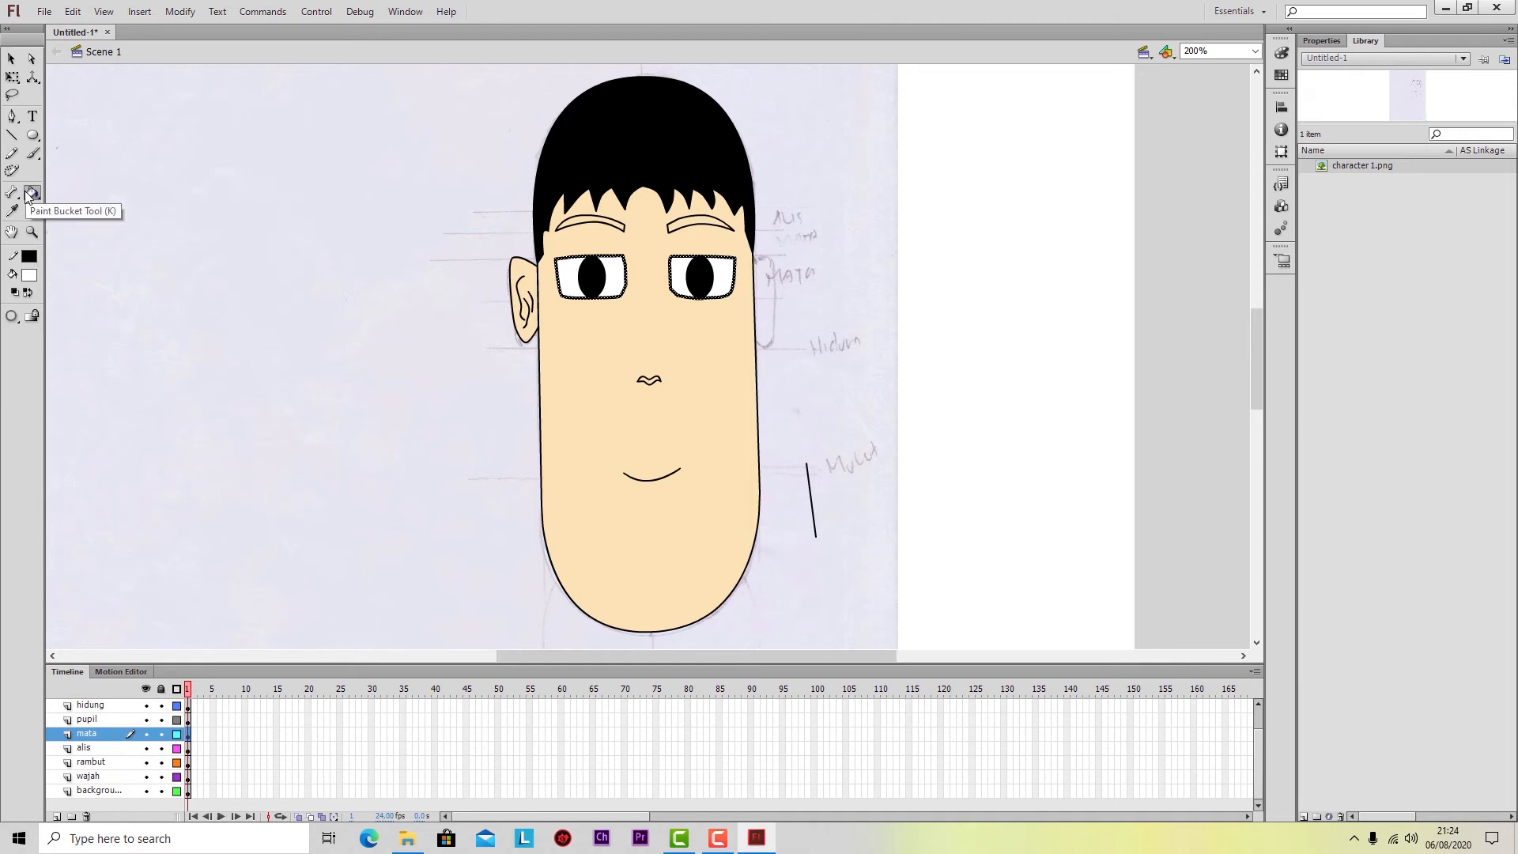
Fill the left eyebrow with dark grey using the Paint Bucket tool.
click(29, 275)
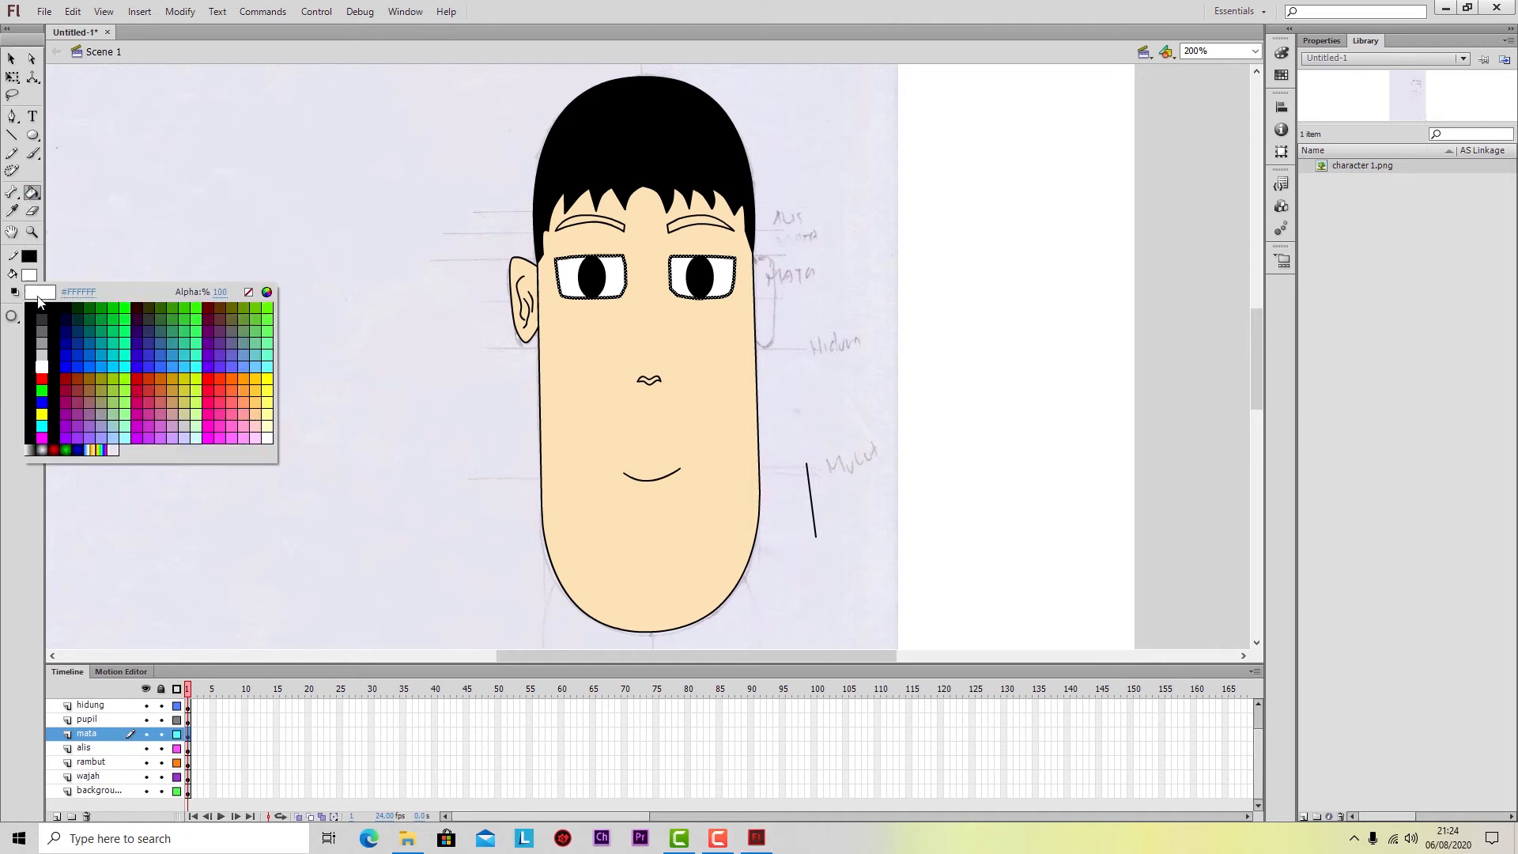
click(41, 317)
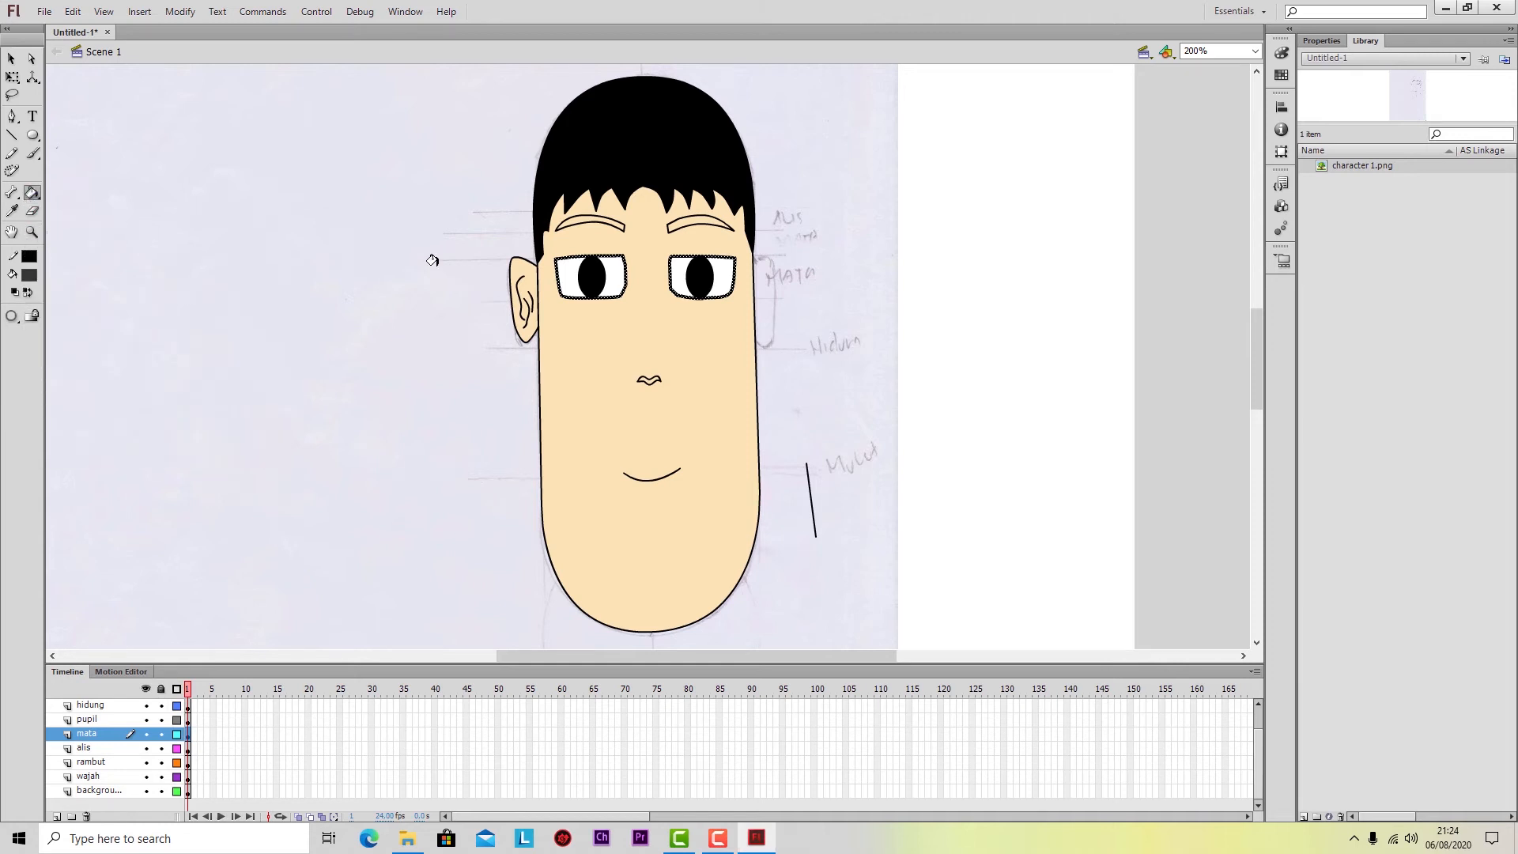
click(577, 214)
Try to fill the right eyebrow with dark grey using the Paint Bucket tool, undoing each attempt.
click(670, 220)
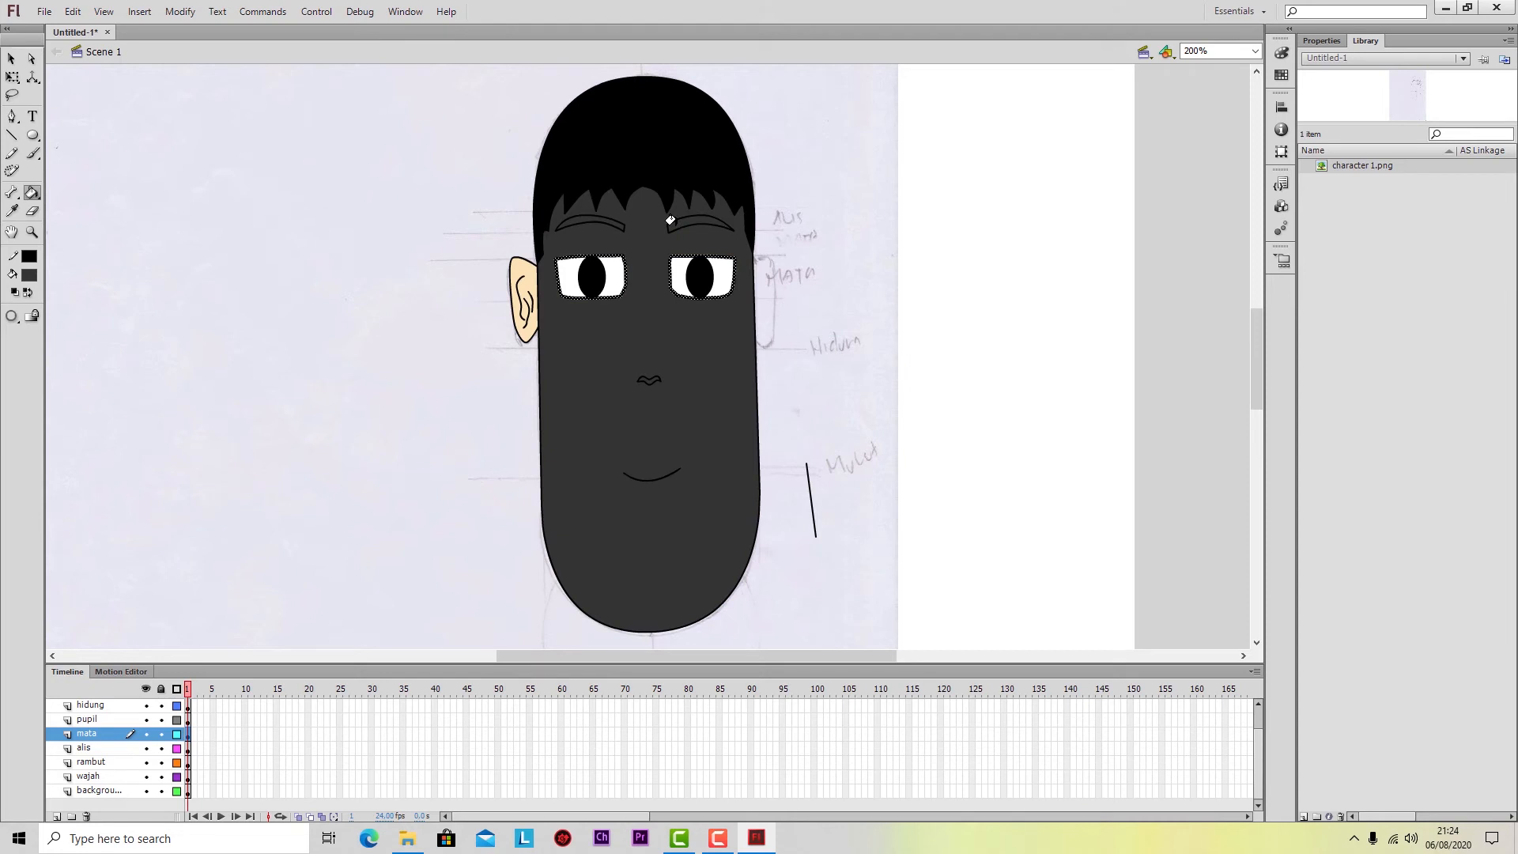
key(ctrl+z)
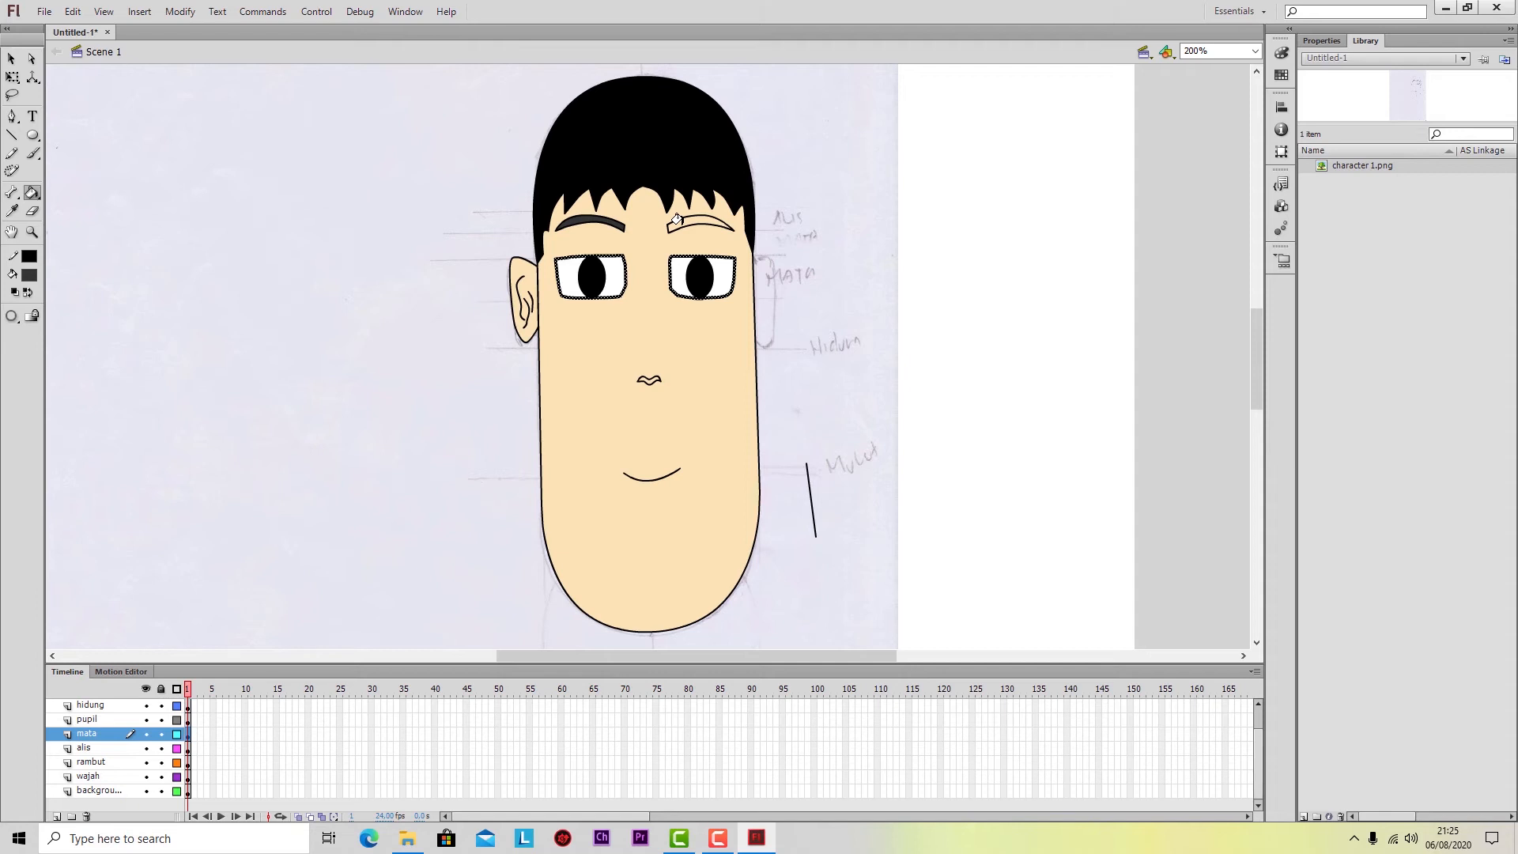
key(ctrl+equal)
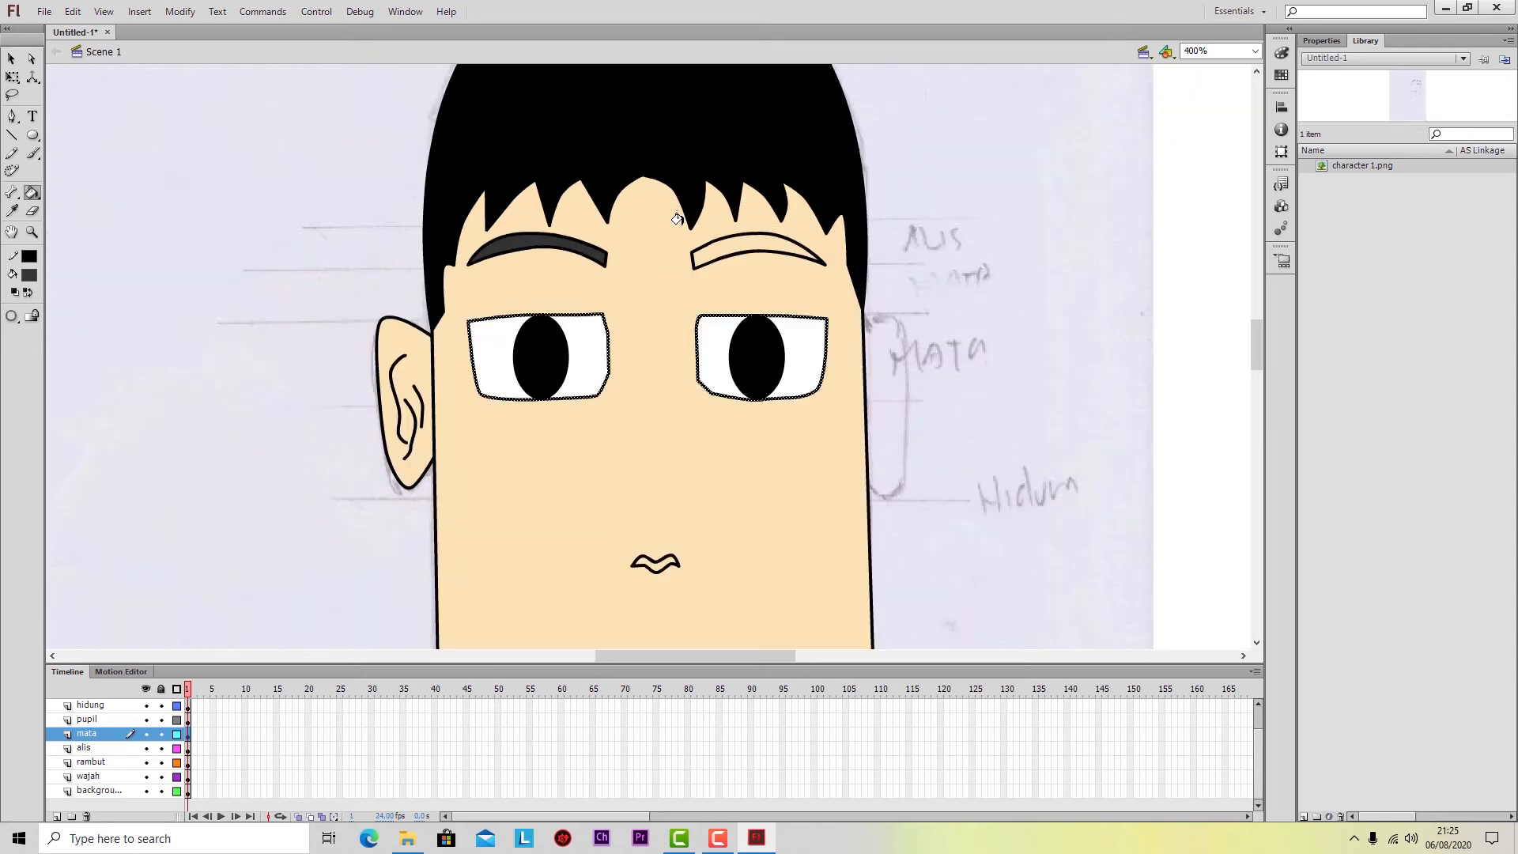
key(ctrl+equal)
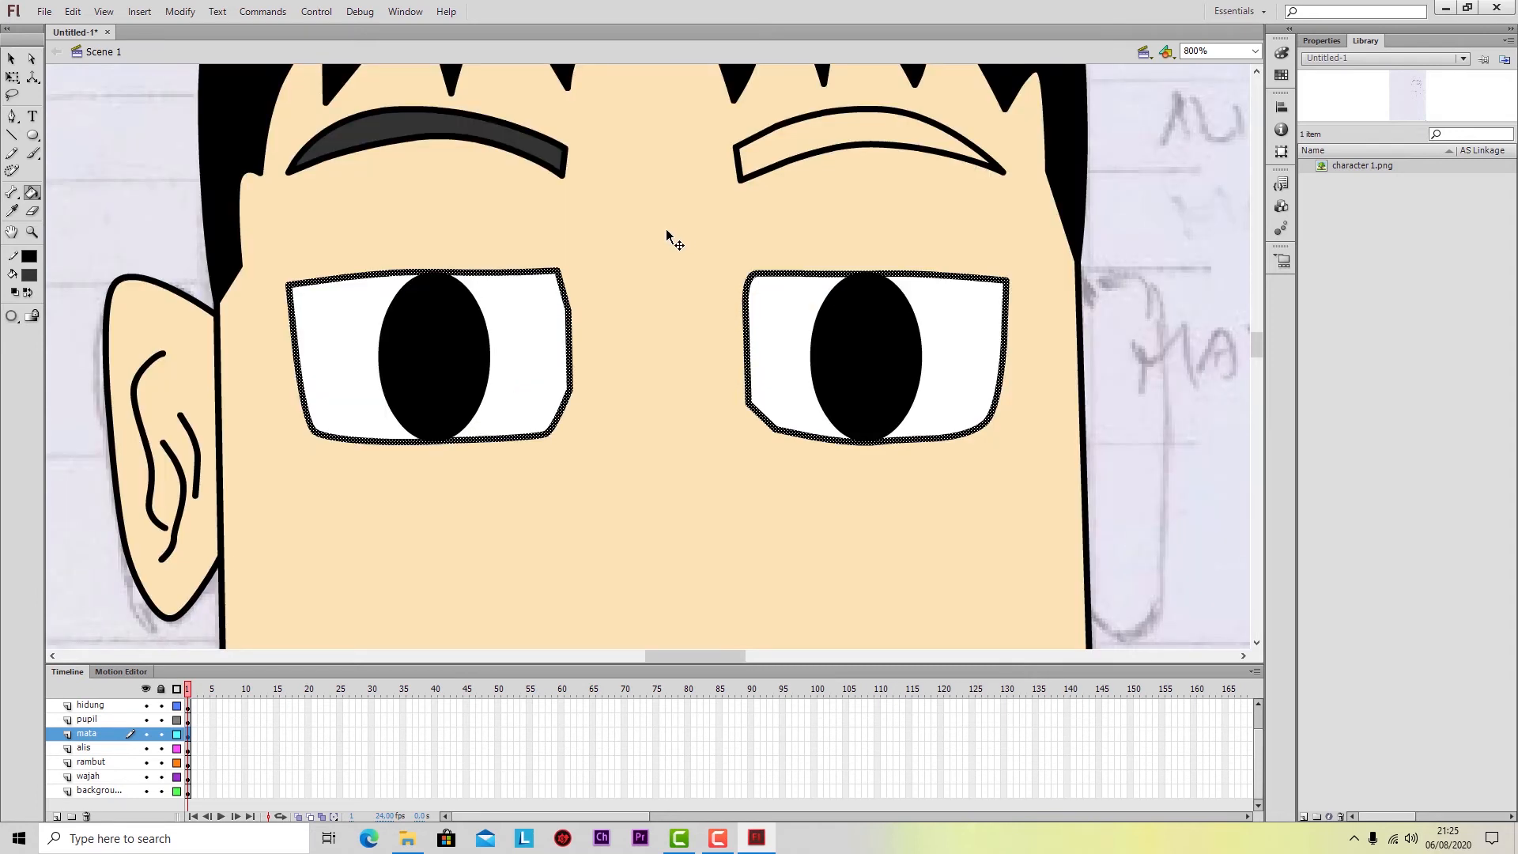
click(768, 141)
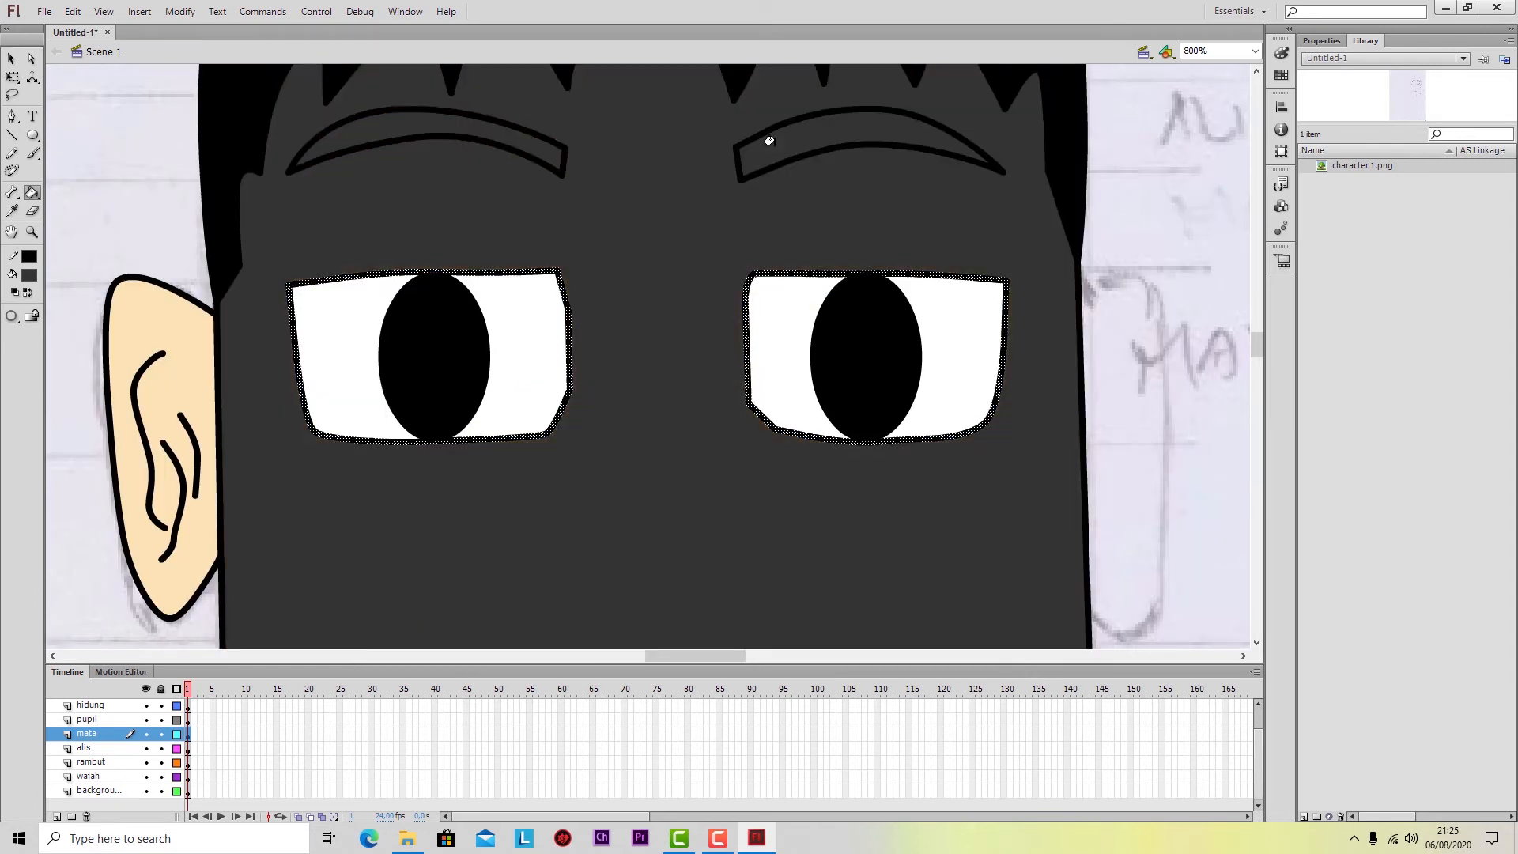
key(ctrl+z)
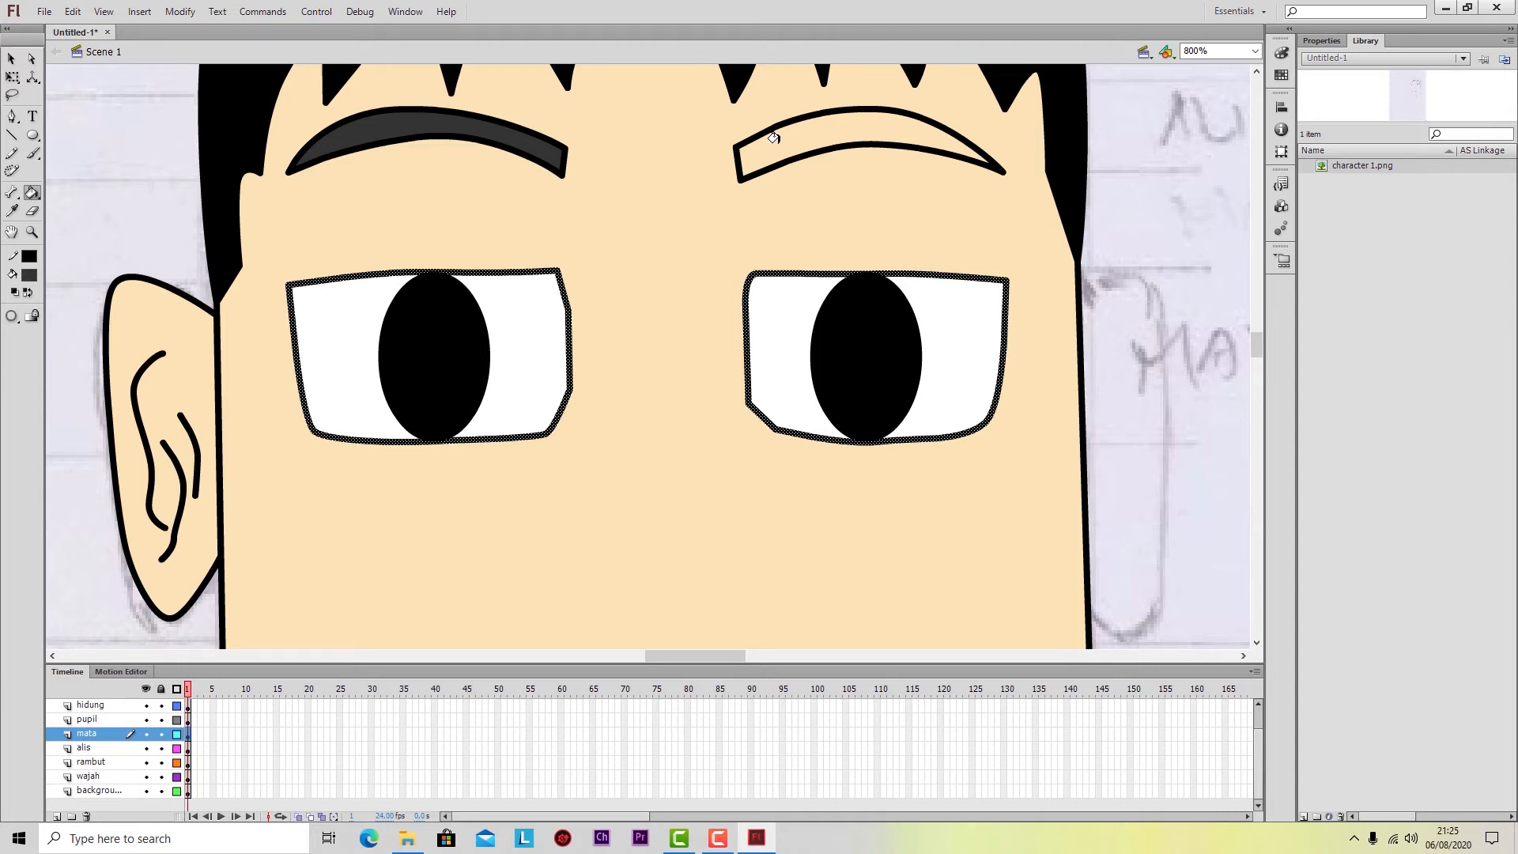
click(774, 139)
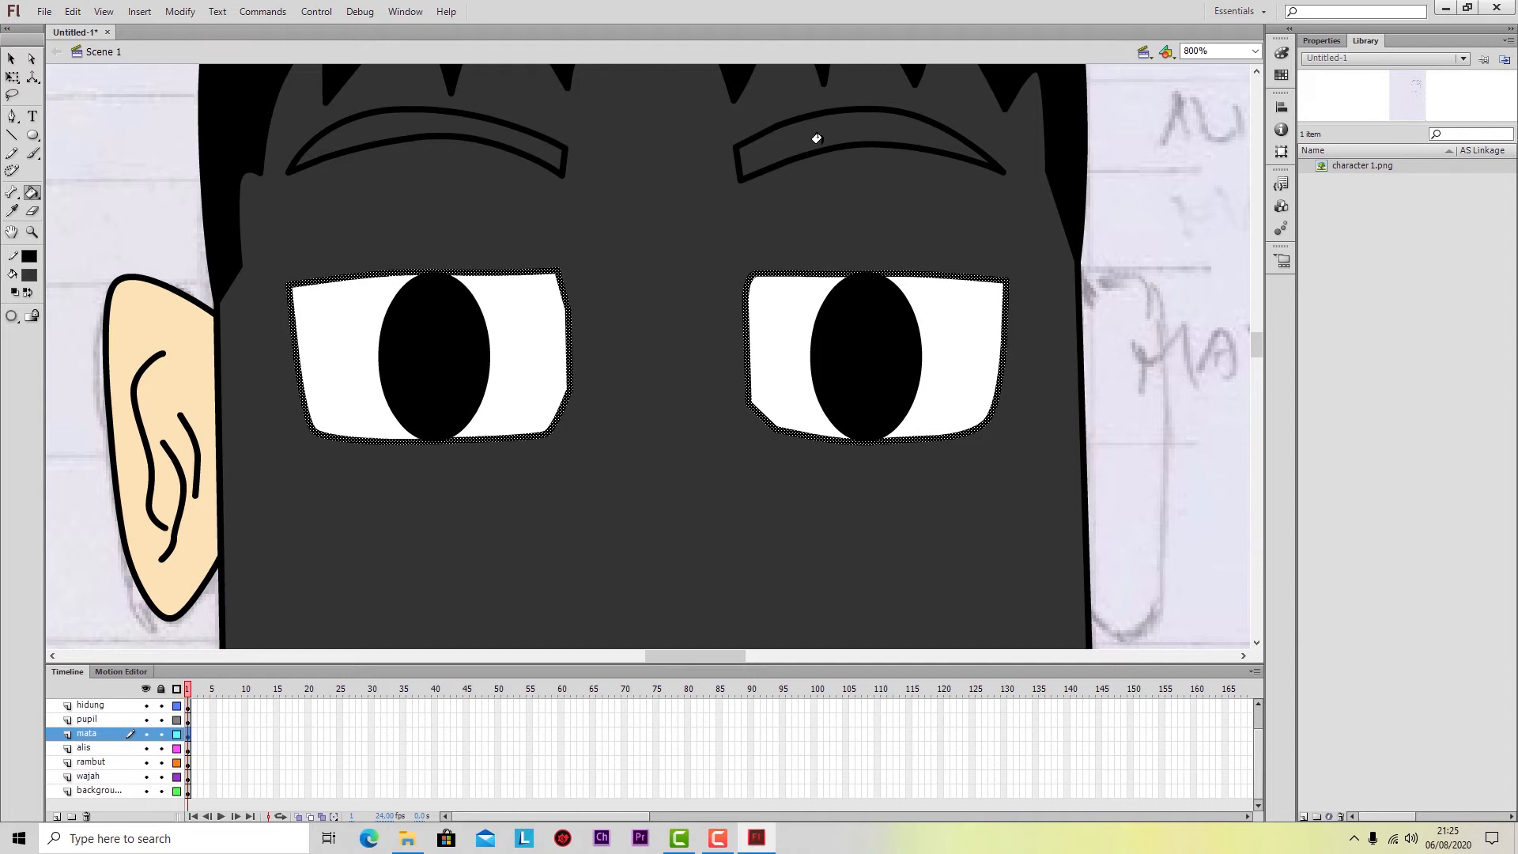
key(ctrl+z)
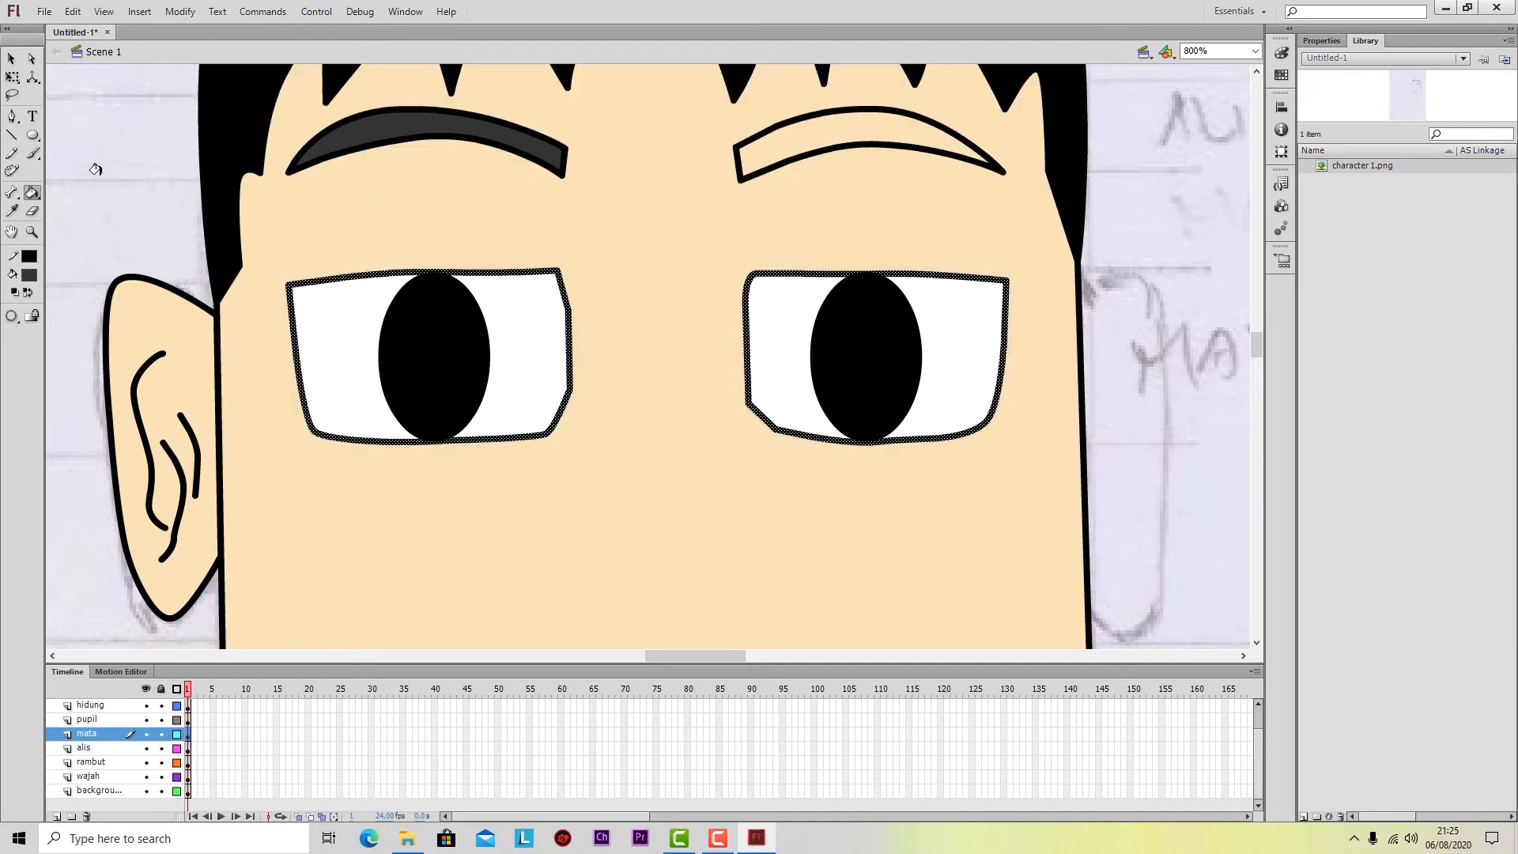
Try to move the inner corner points of the right eyebrow outline with the Subselection tool, undoing each move.
click(35, 61)
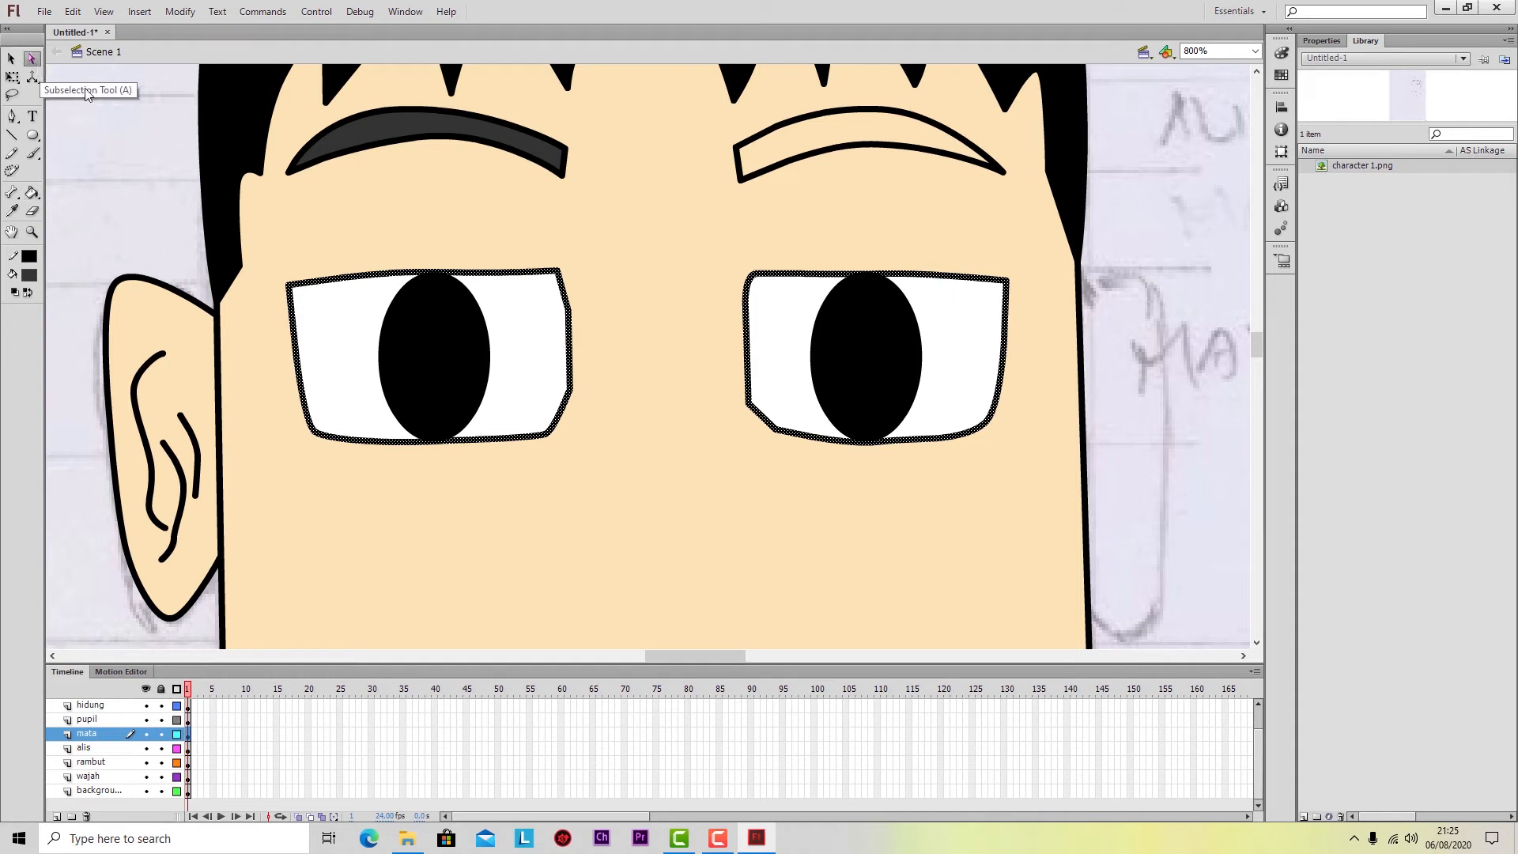
click(801, 164)
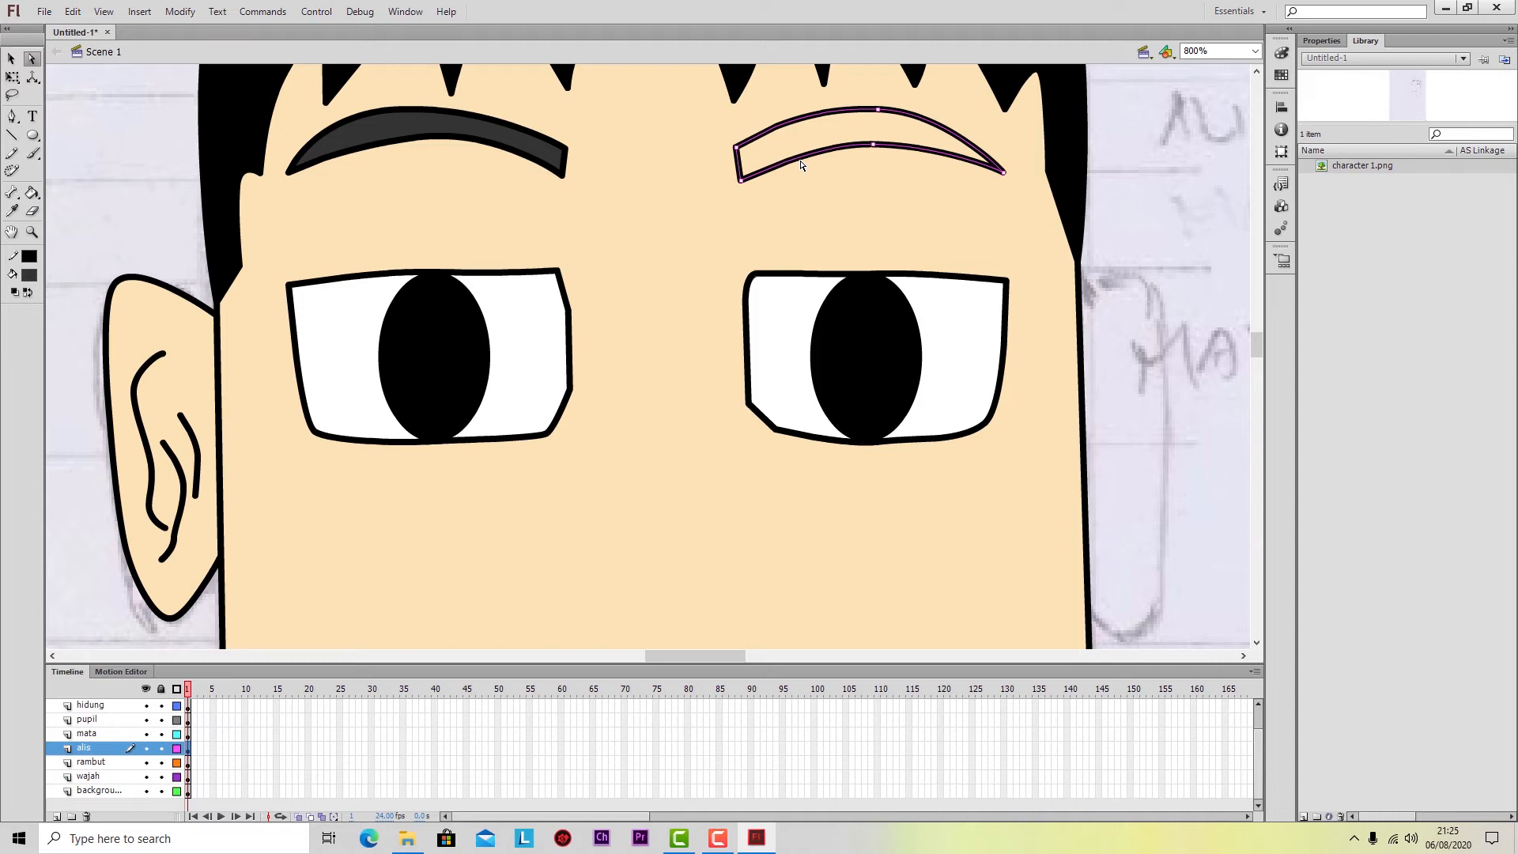
key(ctrl+equal)
key(ctrl+equal)
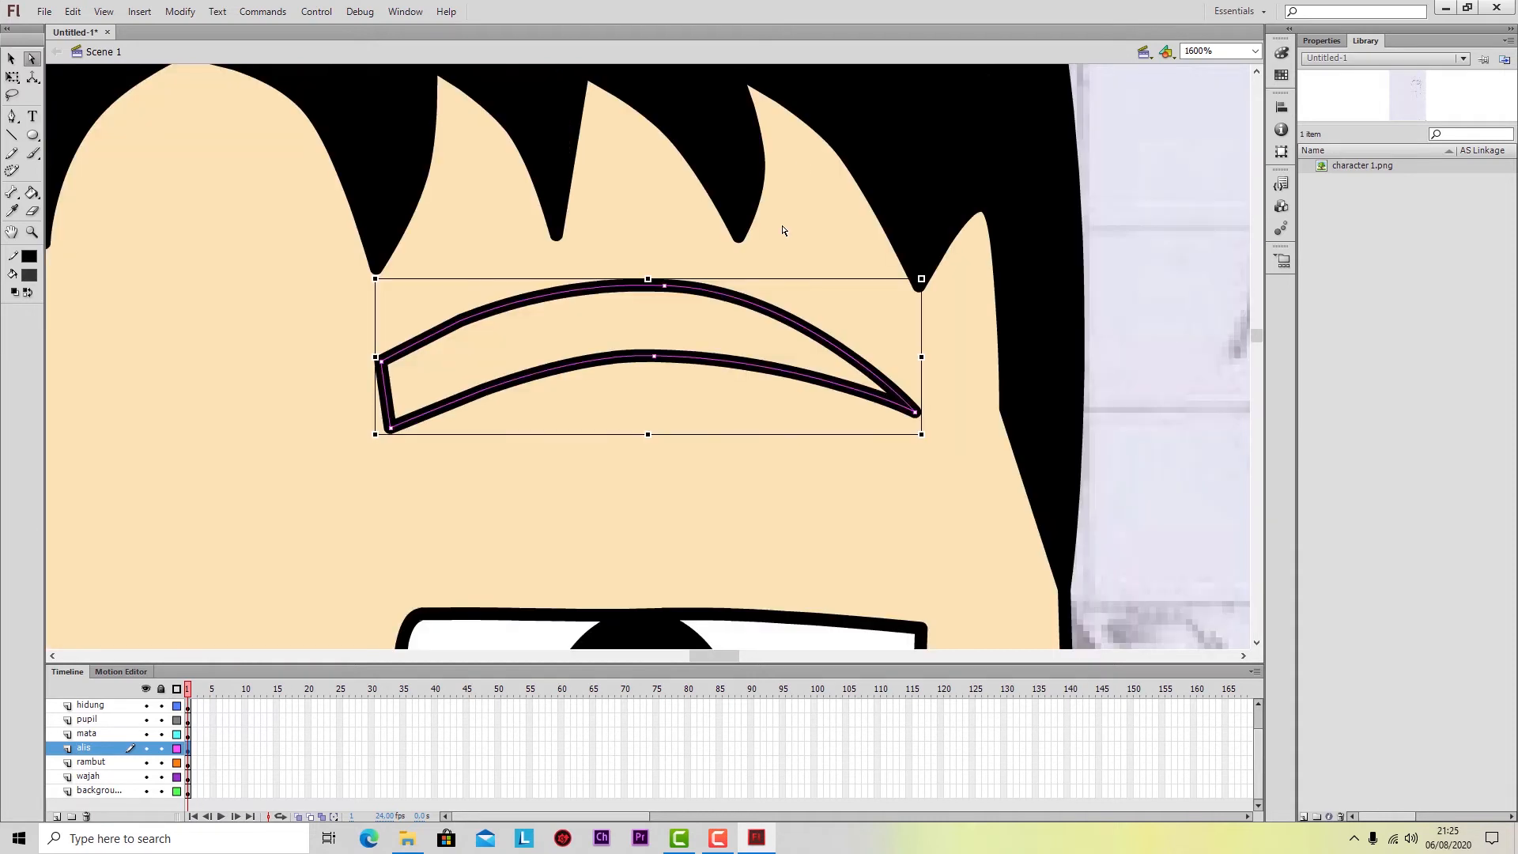
scroll(402, 442, down, 1)
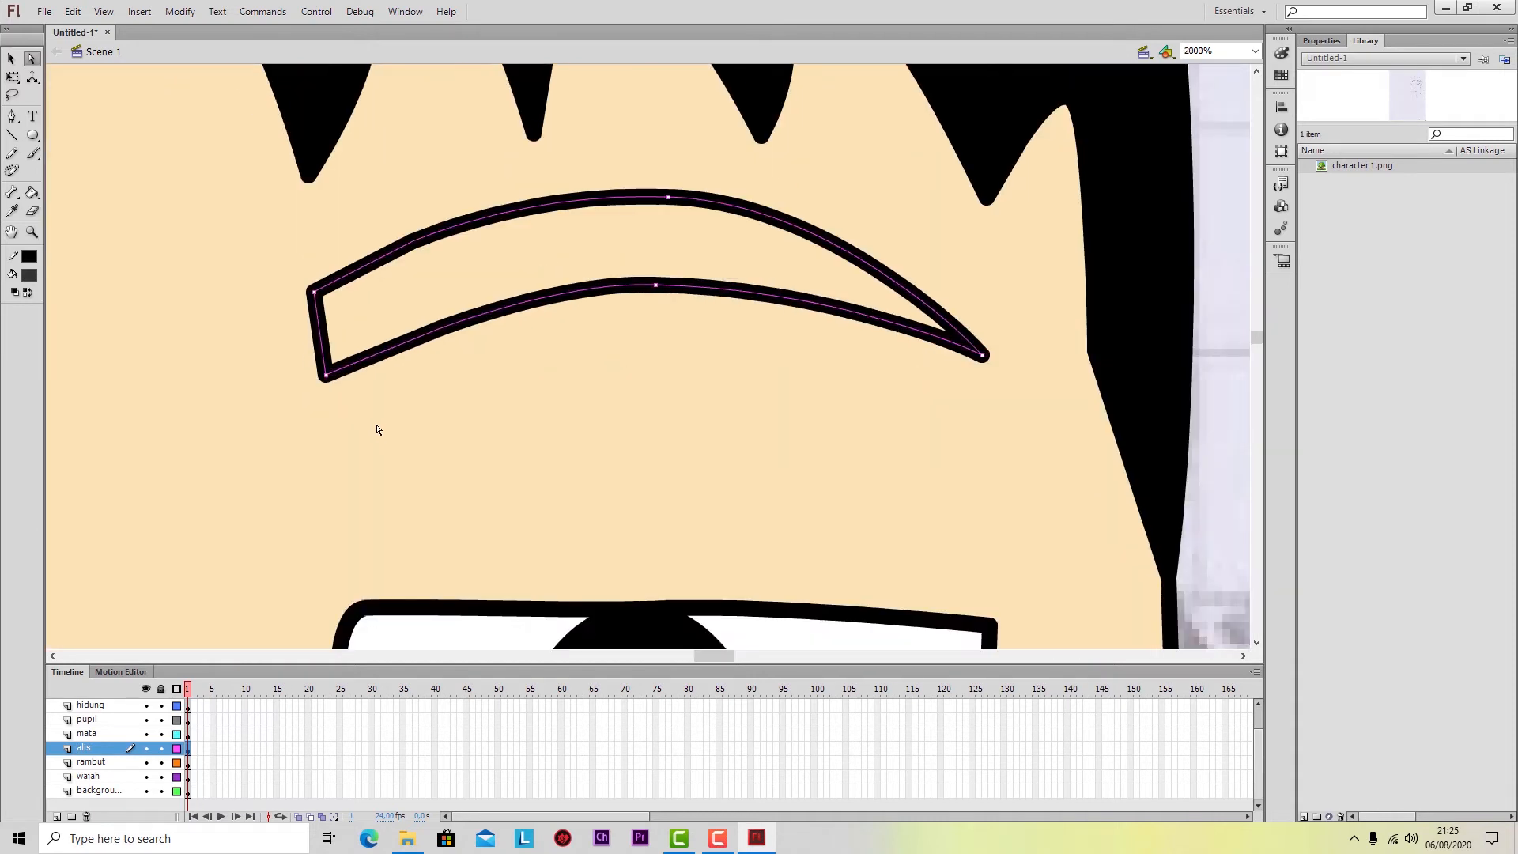
click(324, 378)
drag(332, 380, 343, 430)
key(ctrl+z)
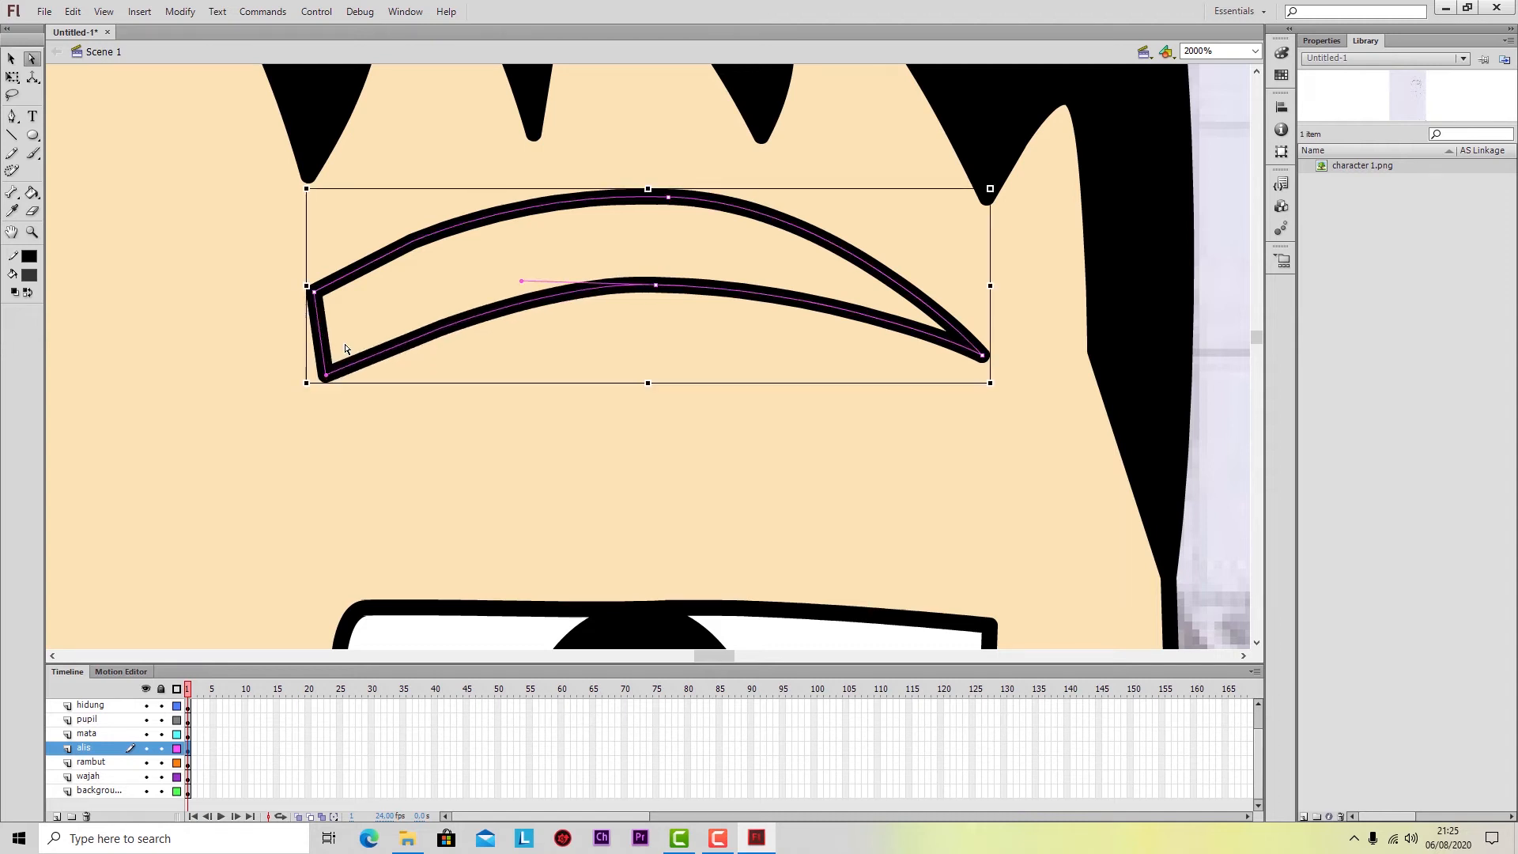
drag(317, 296, 304, 270)
key(ctrl+z)
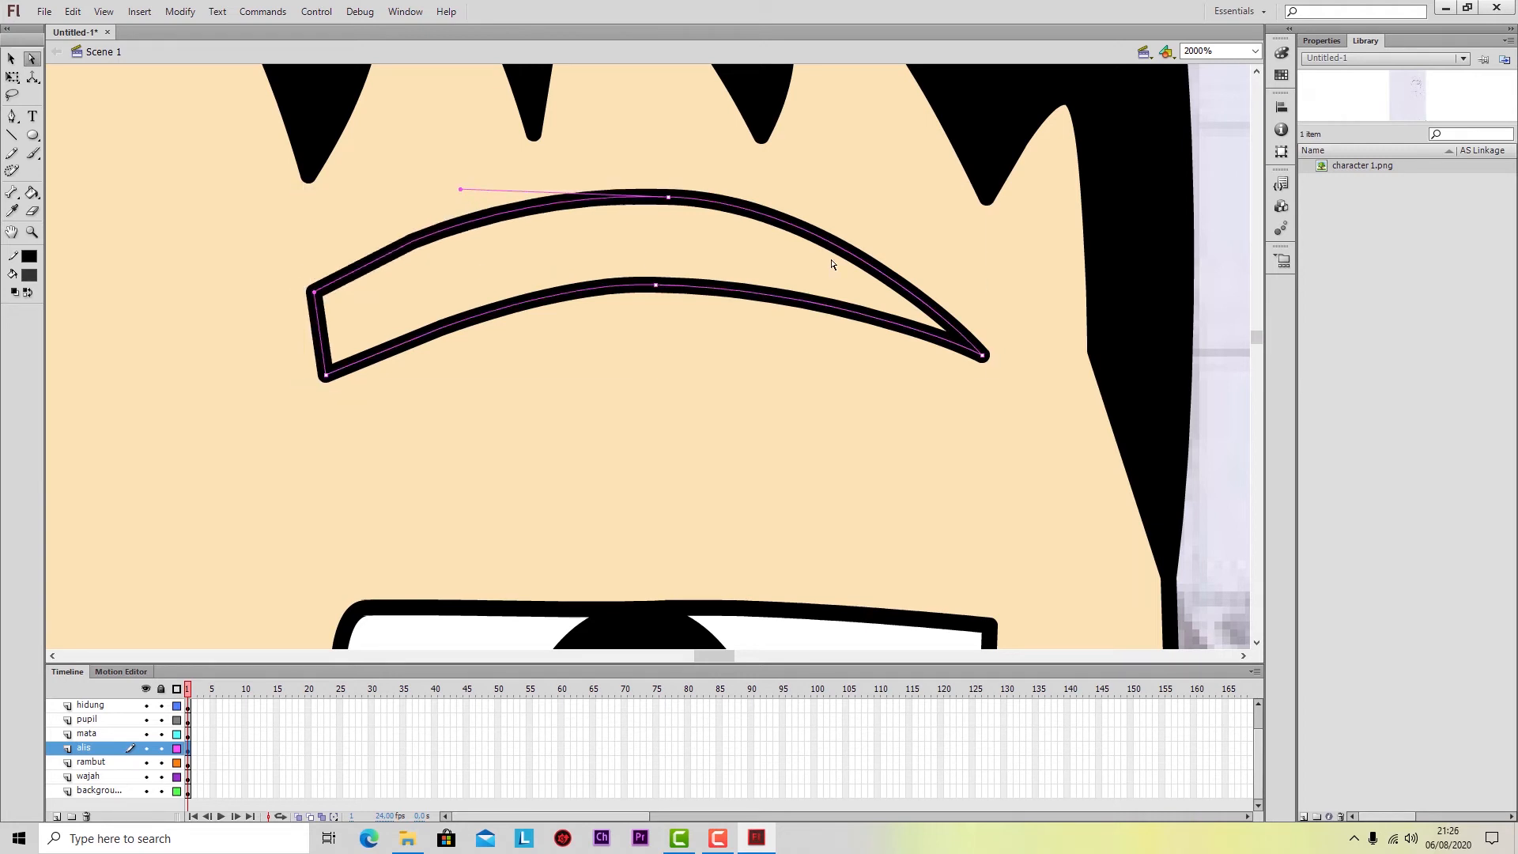
click(753, 360)
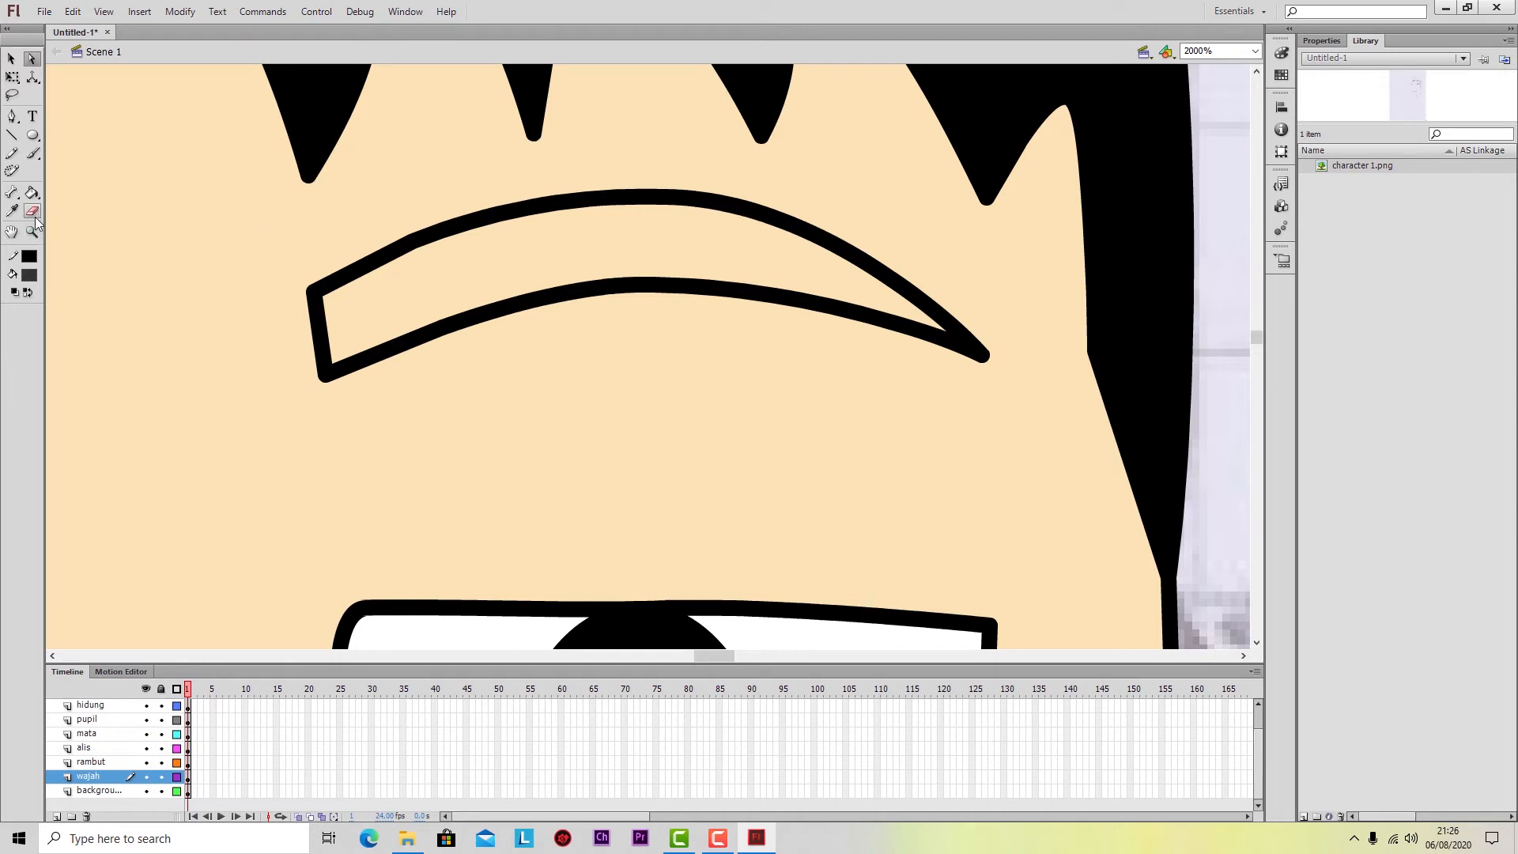
Fill the right eyebrow on the alis layer with dark grey using the Paint Bucket tool.
click(35, 196)
click(415, 290)
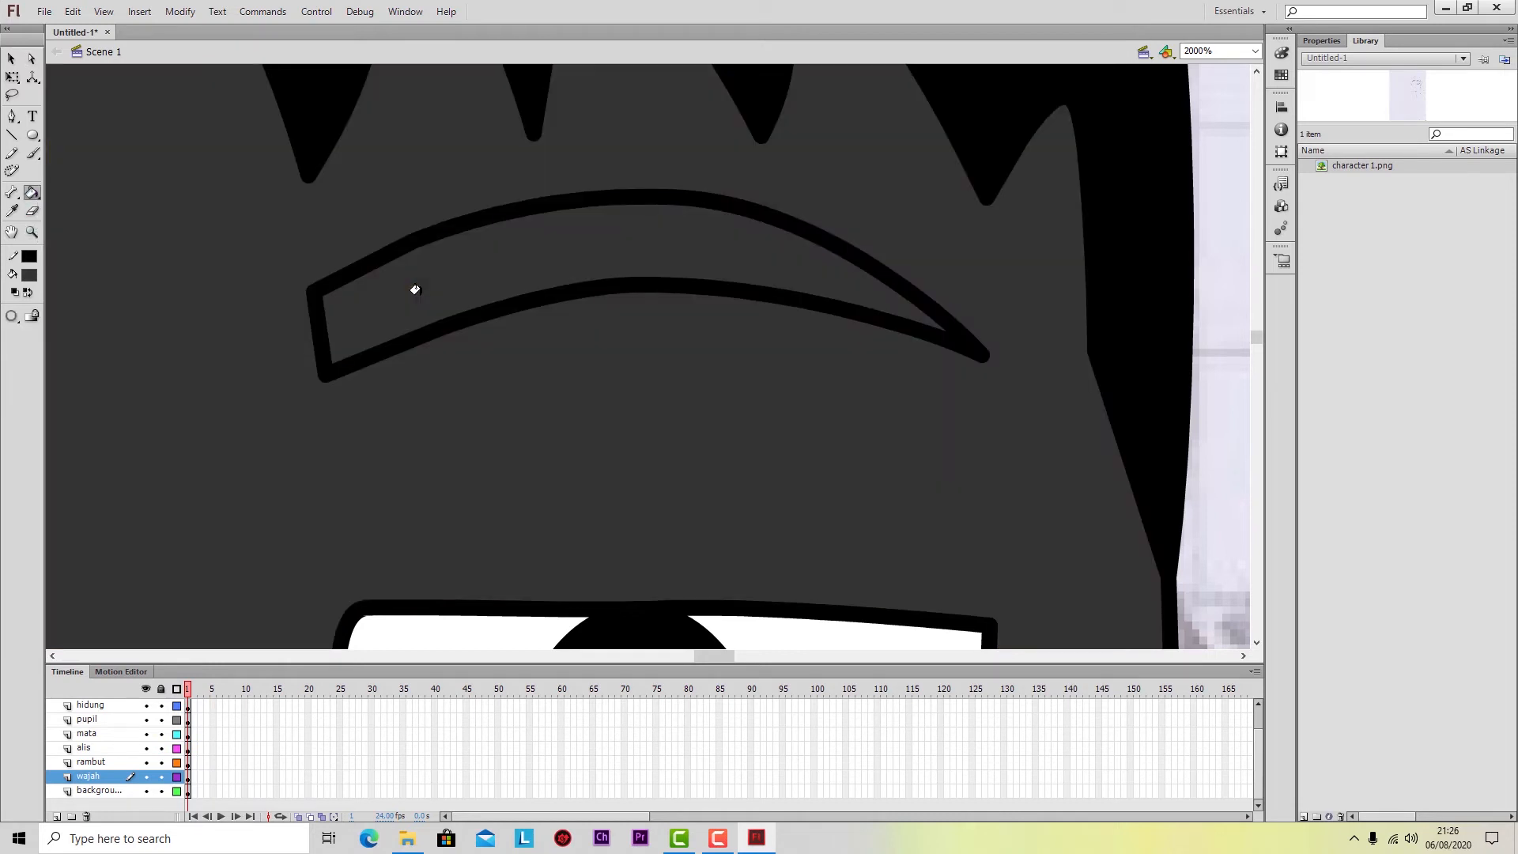
key(ctrl+z)
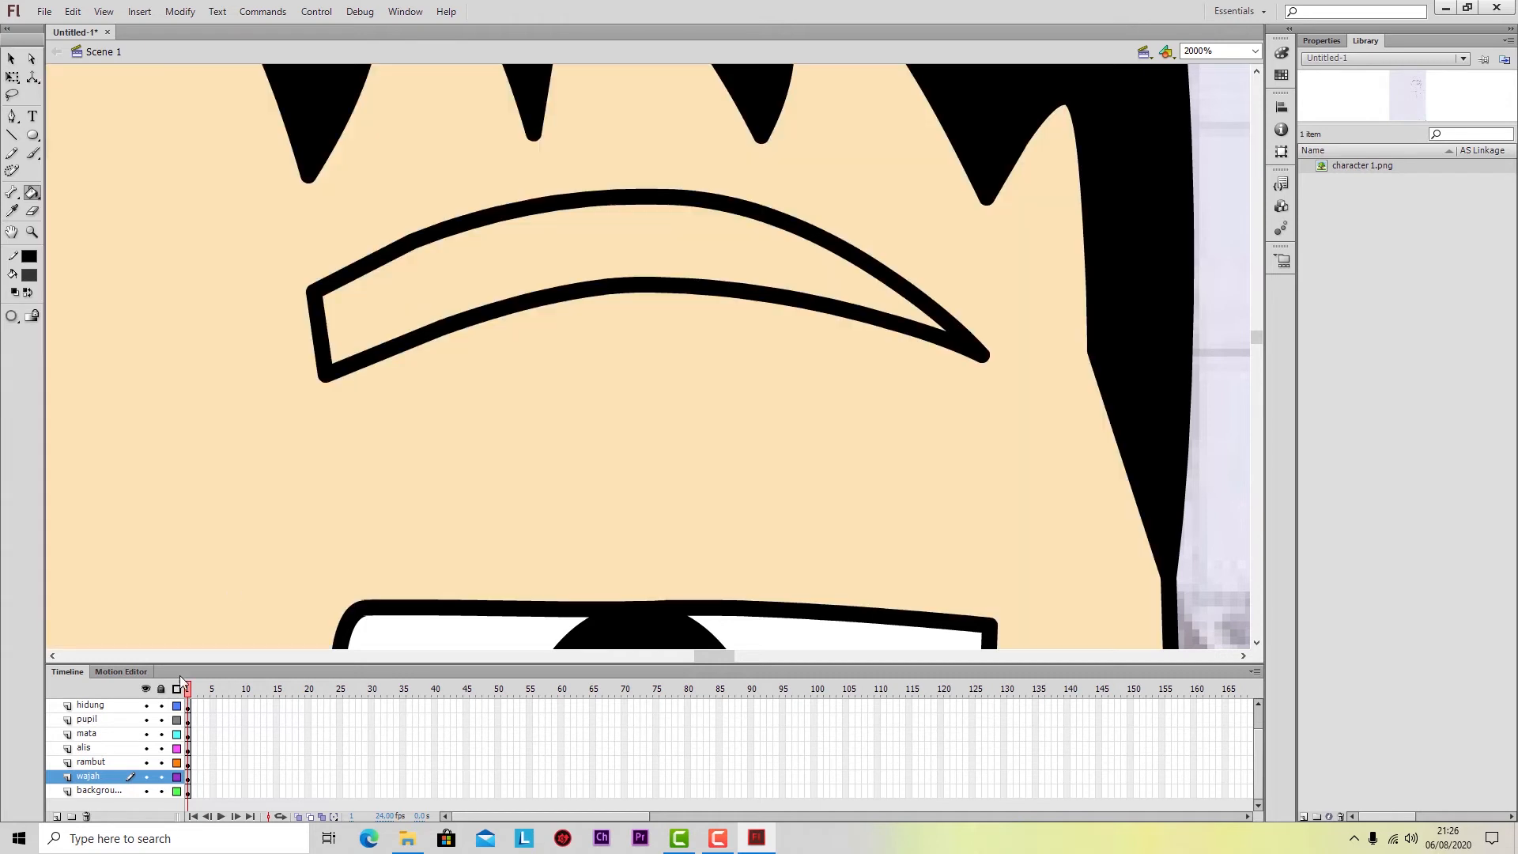
click(92, 750)
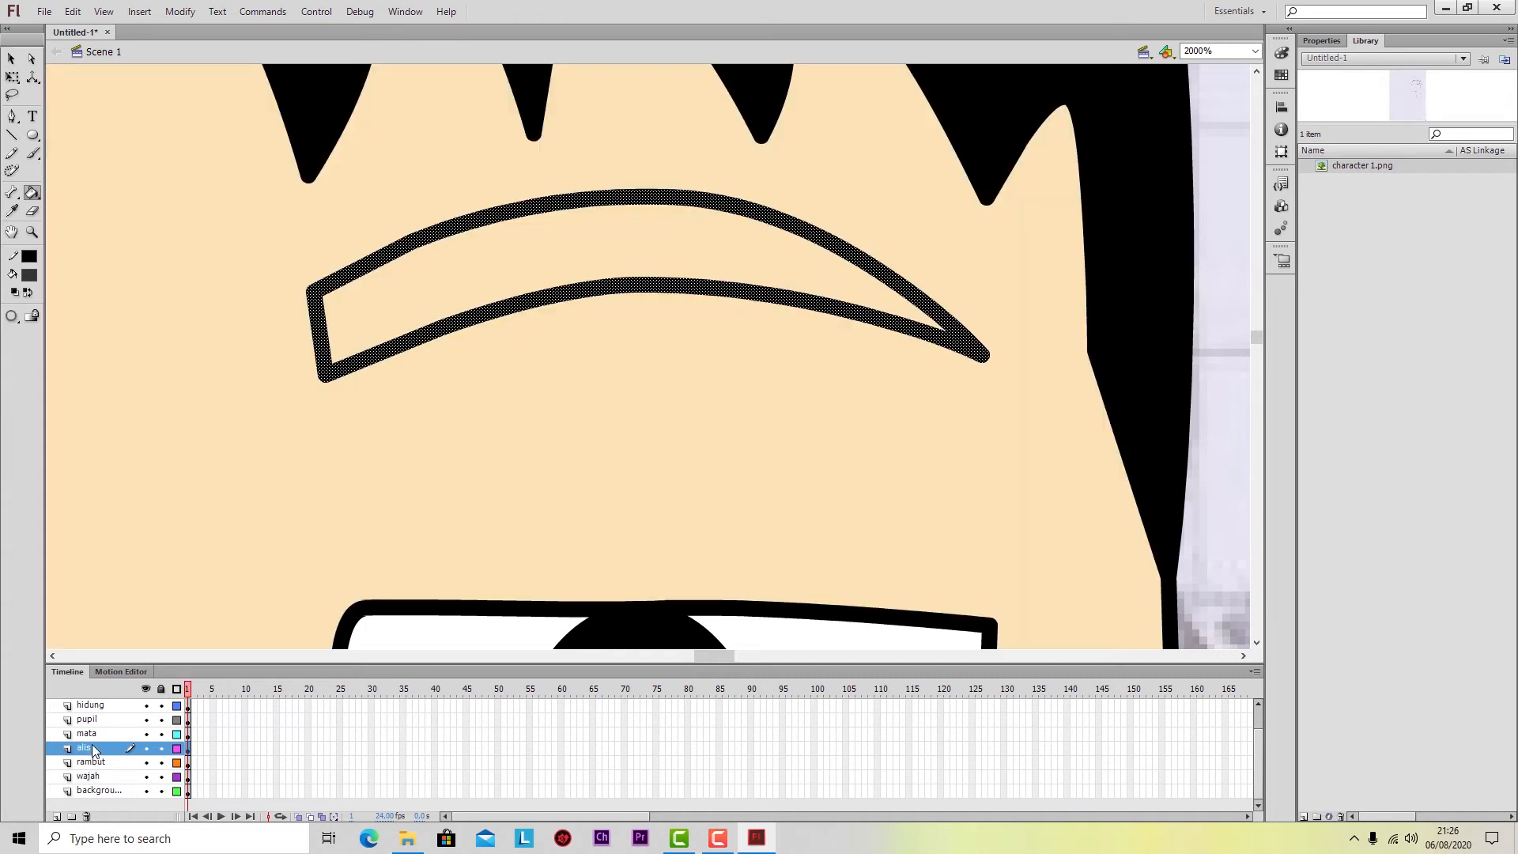
click(477, 280)
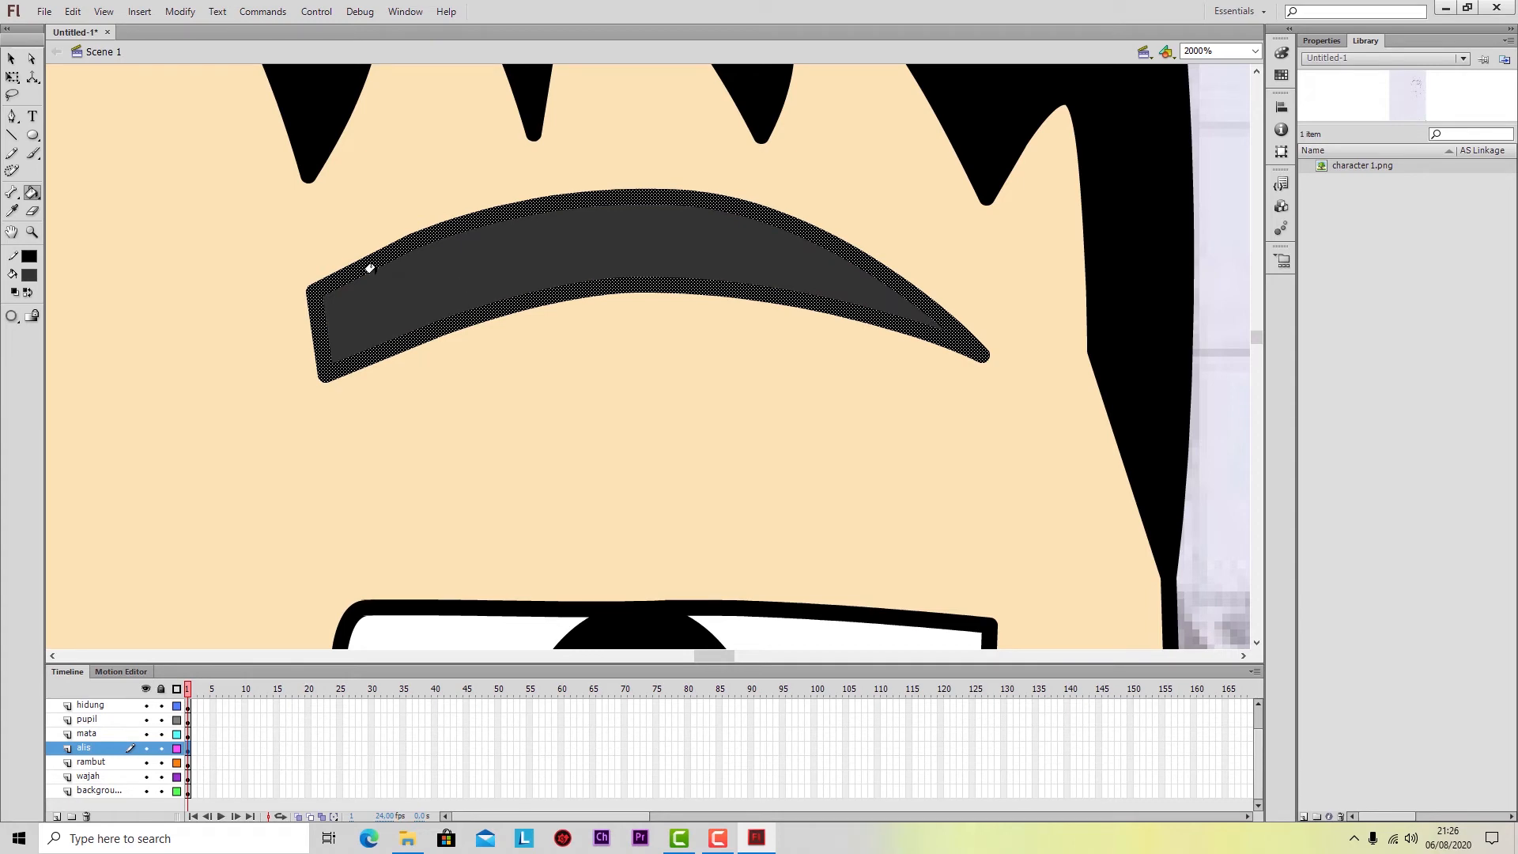
Delete the stray slanted line beside the chin on the mulut layer, keeping the background sketch in place.
click(10, 59)
click(142, 197)
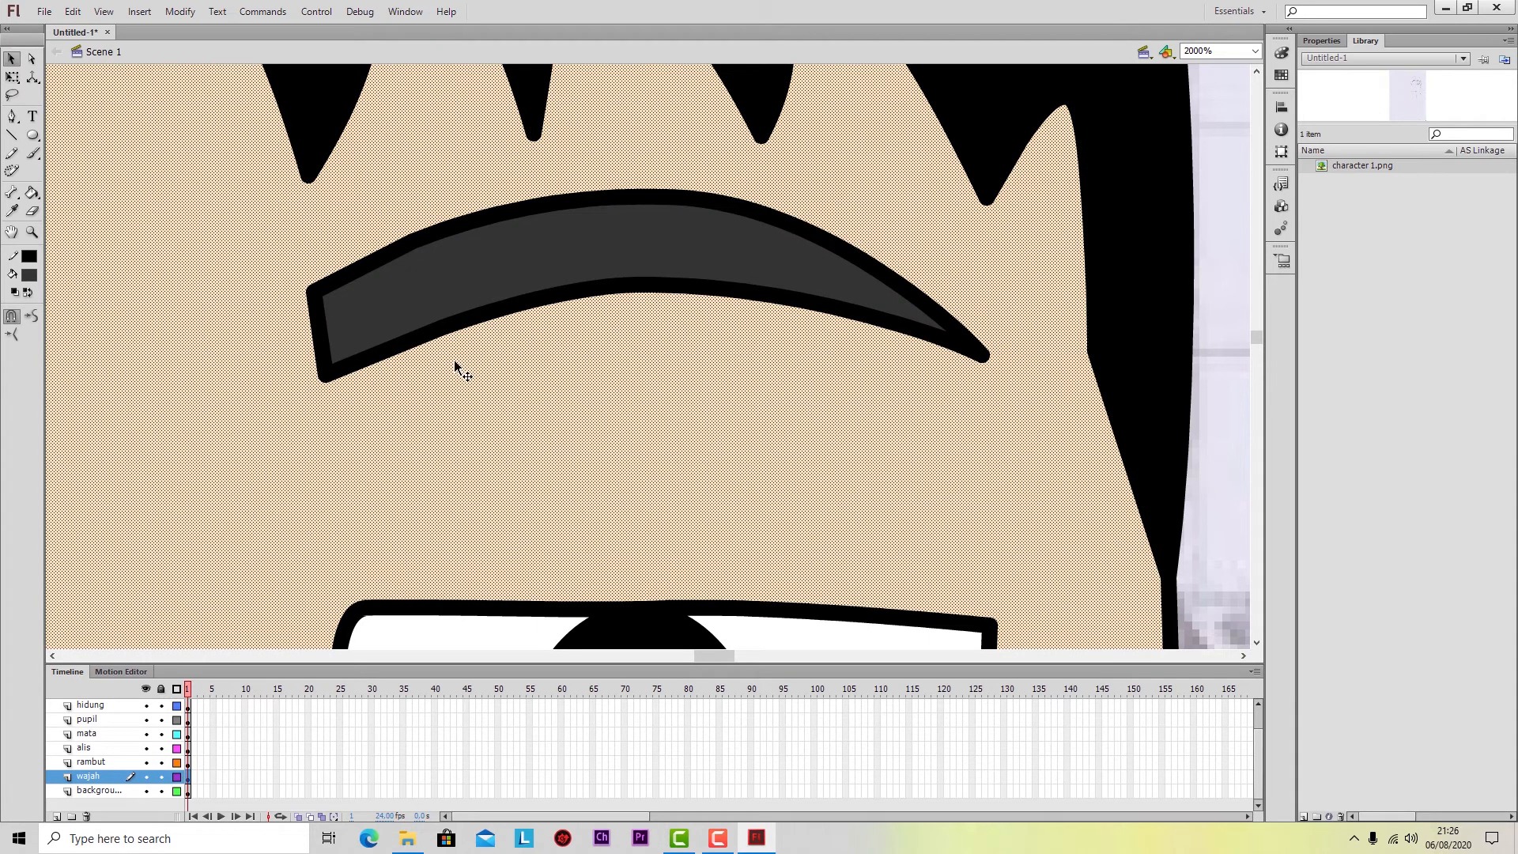
key(ctrl+minus)
key(ctrl+minus)
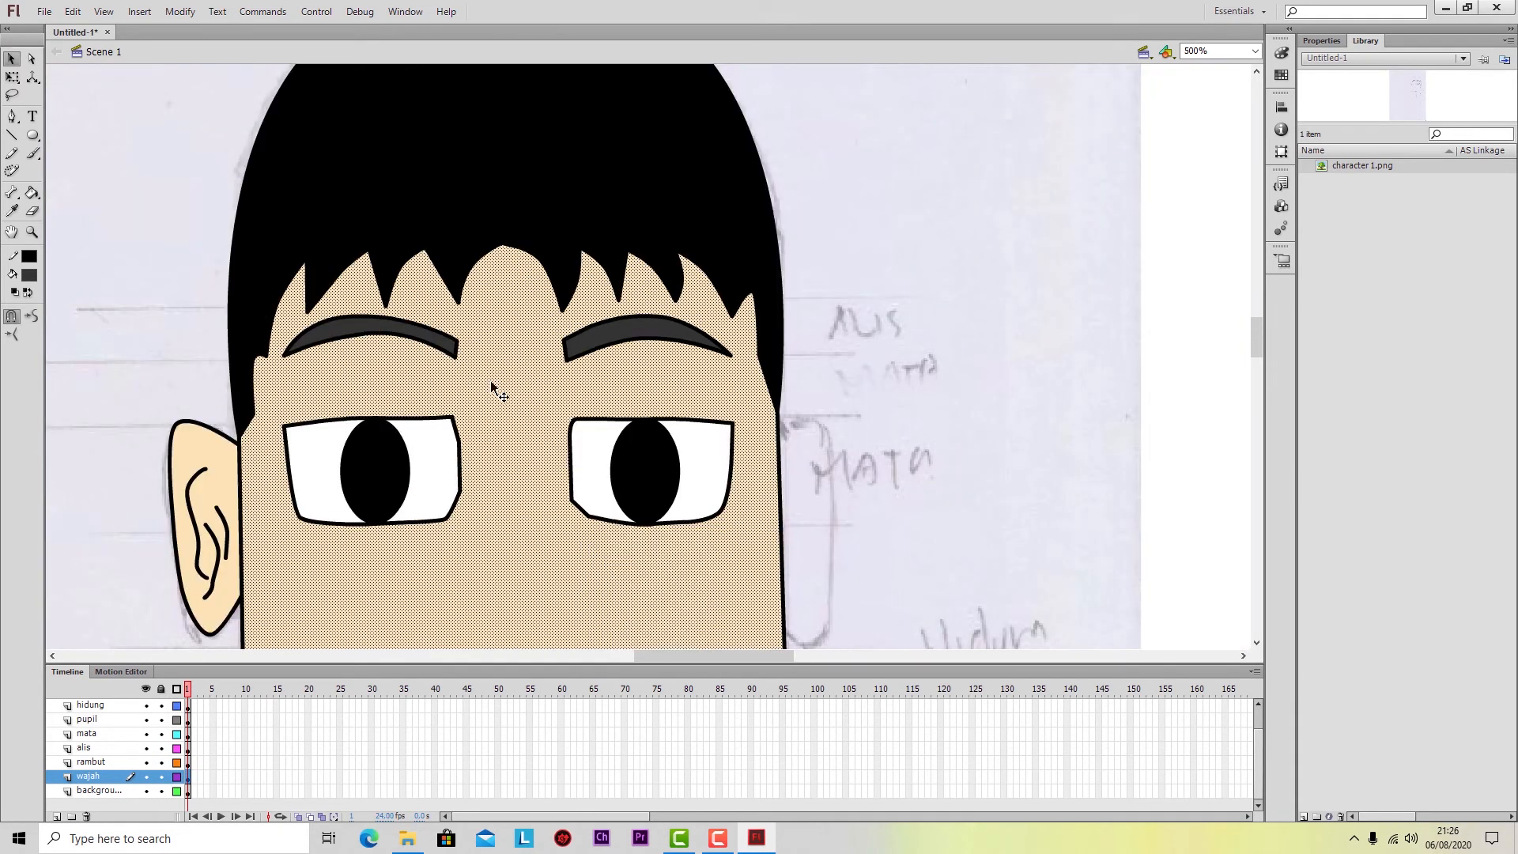
click(919, 392)
scroll(917, 348, down, 6)
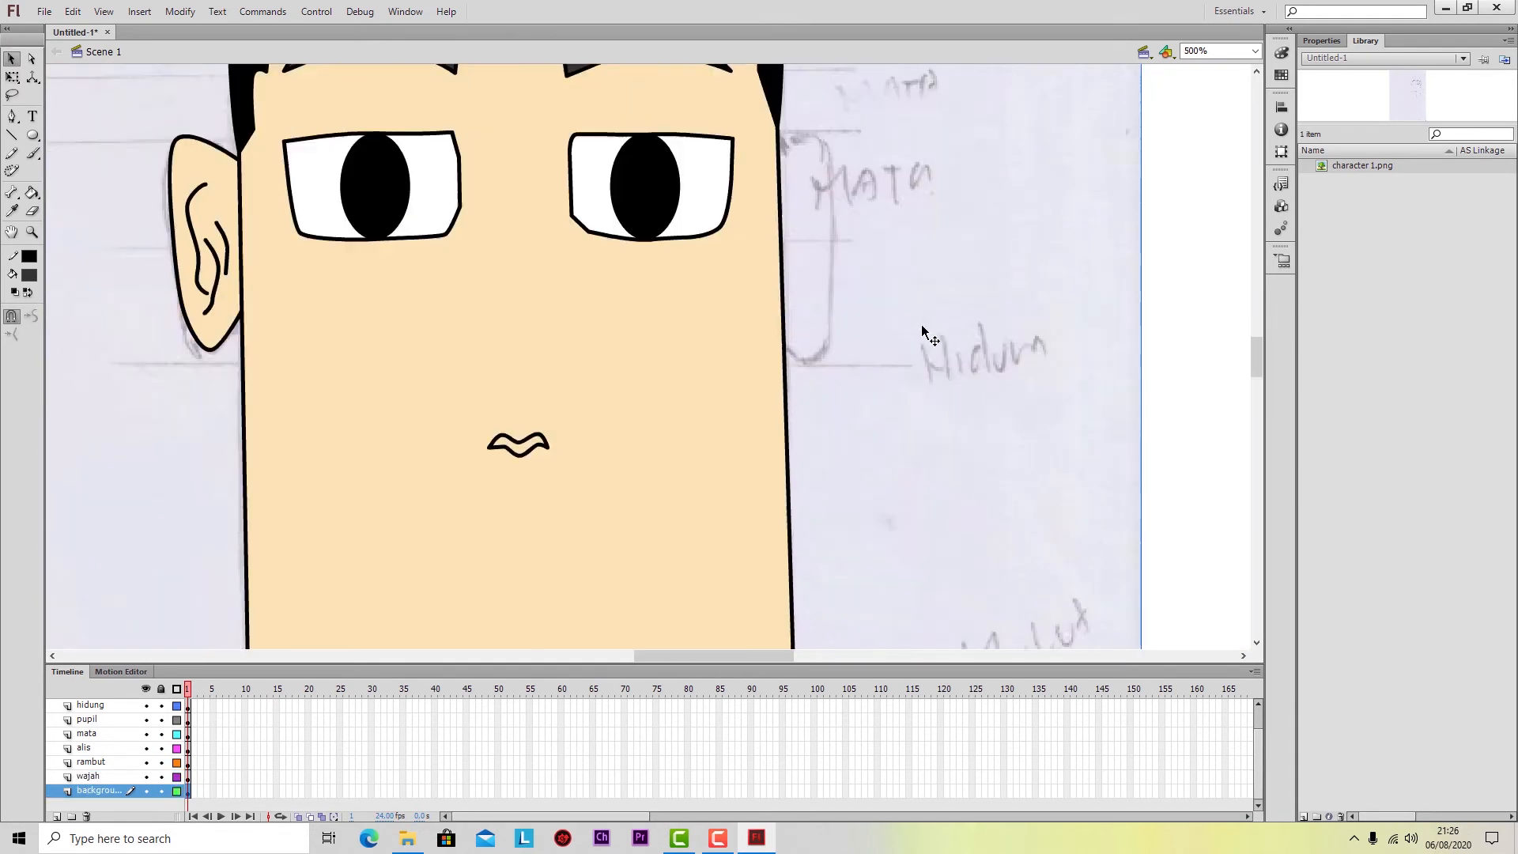
scroll(922, 331, up, 3)
scroll(935, 344, down, 3)
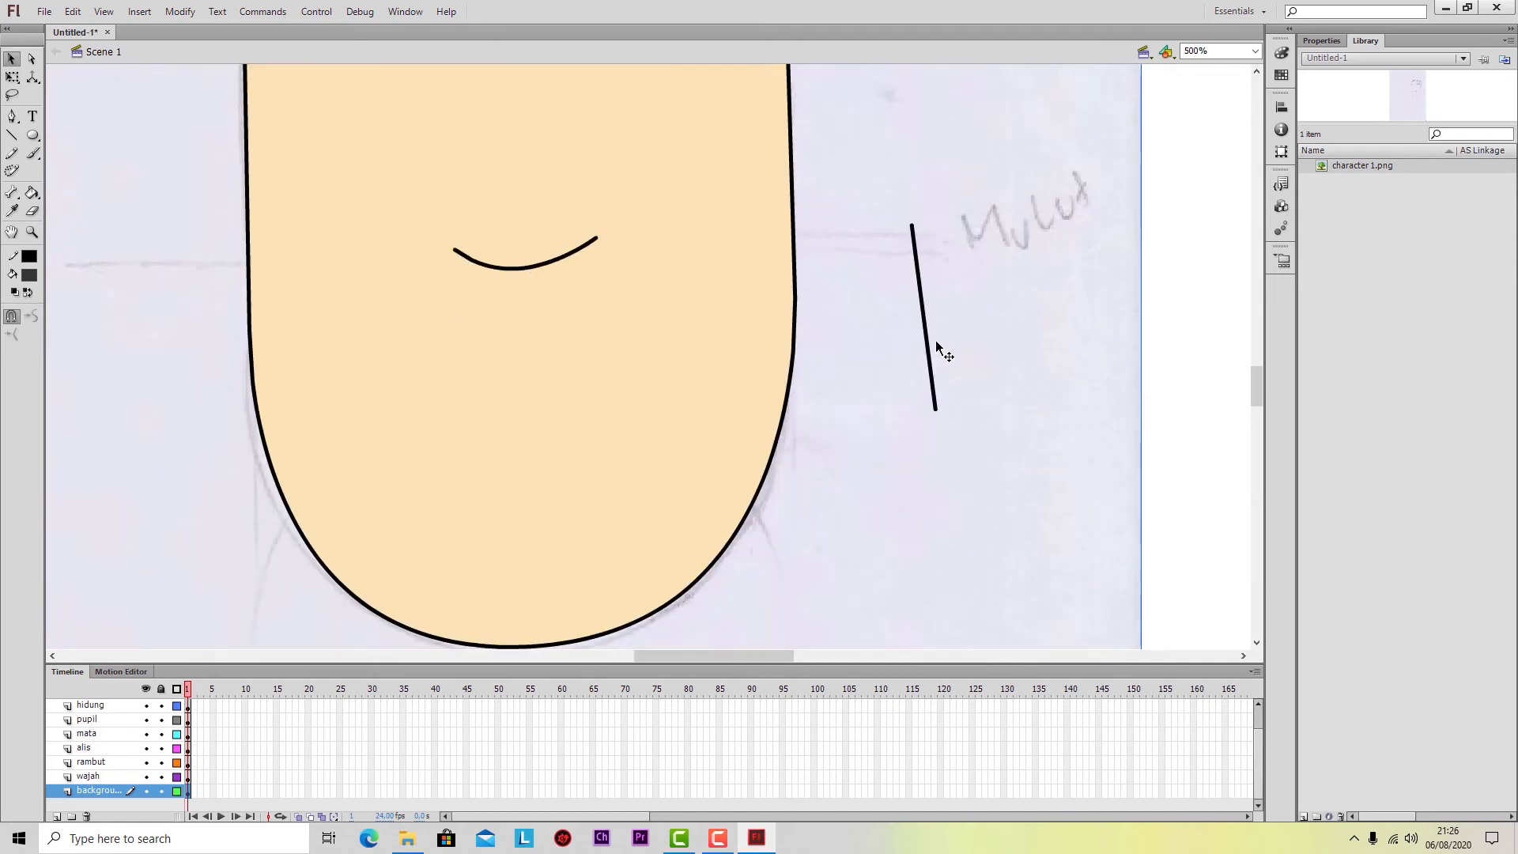
drag(898, 210, 989, 514)
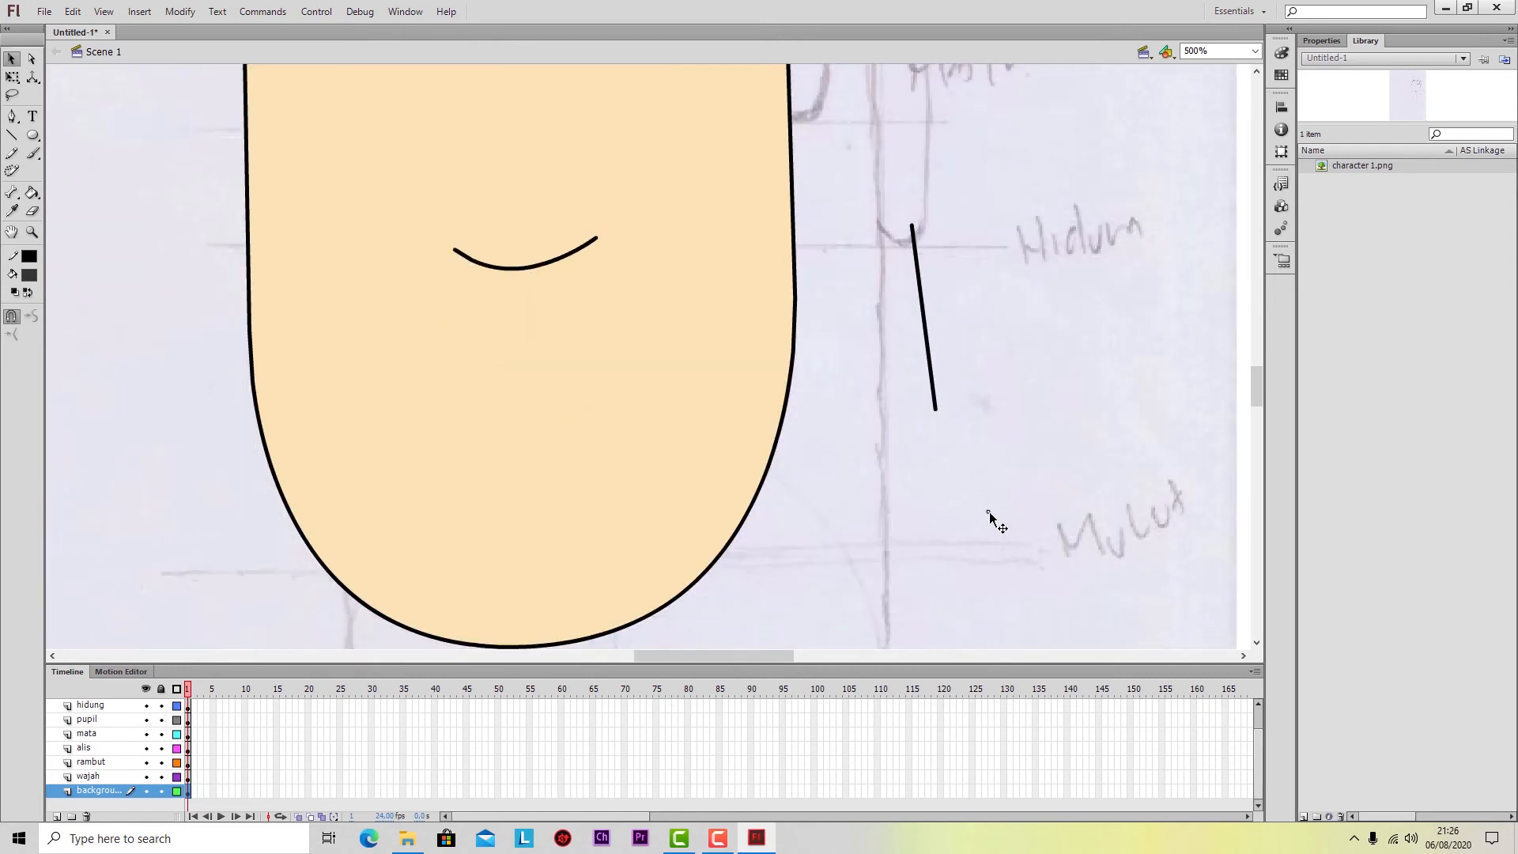
key(ctrl+z)
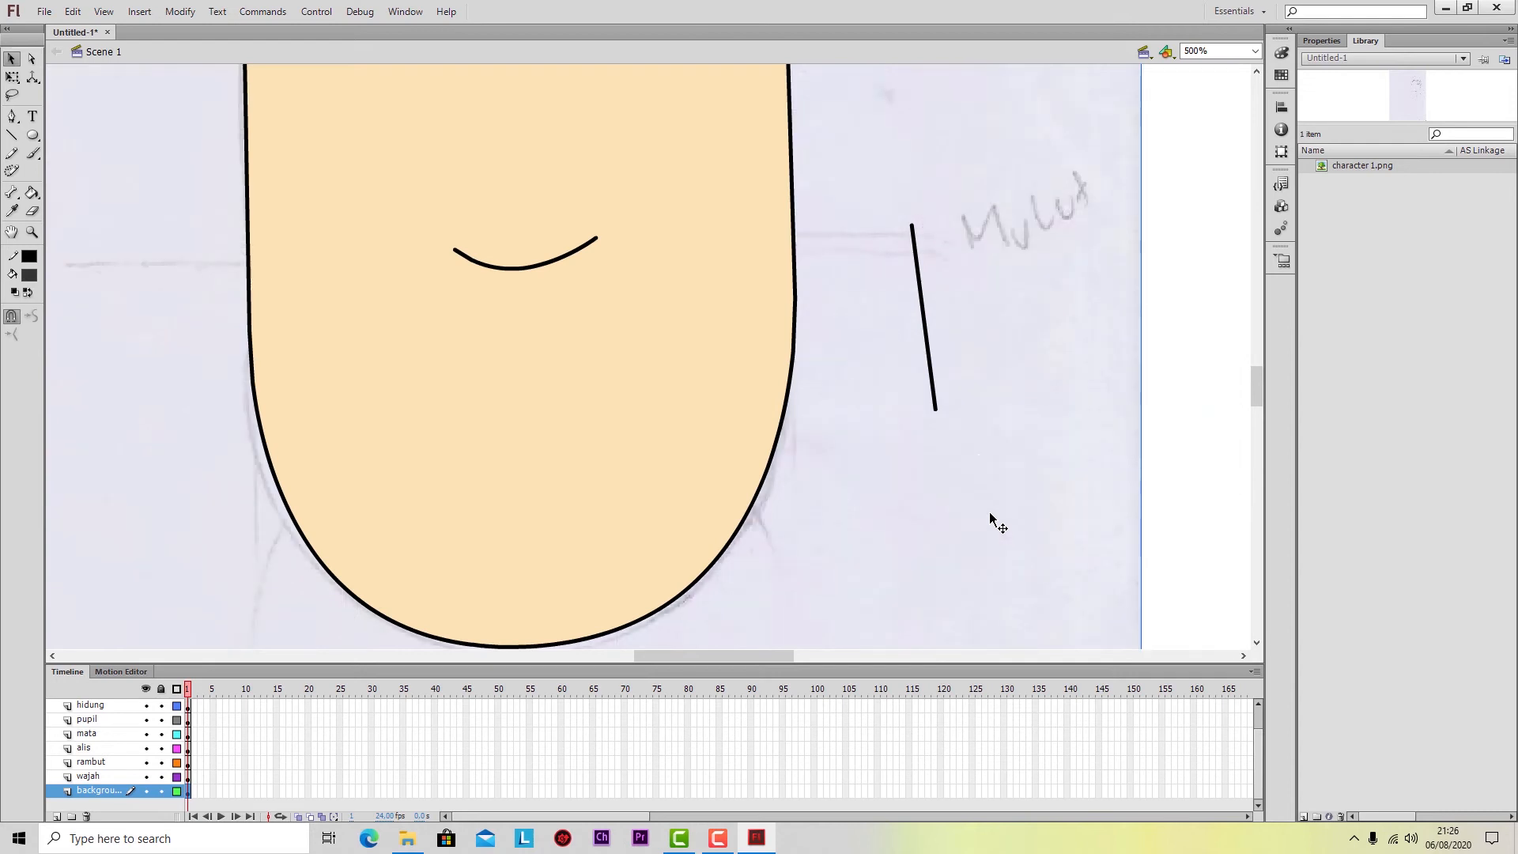
click(936, 408)
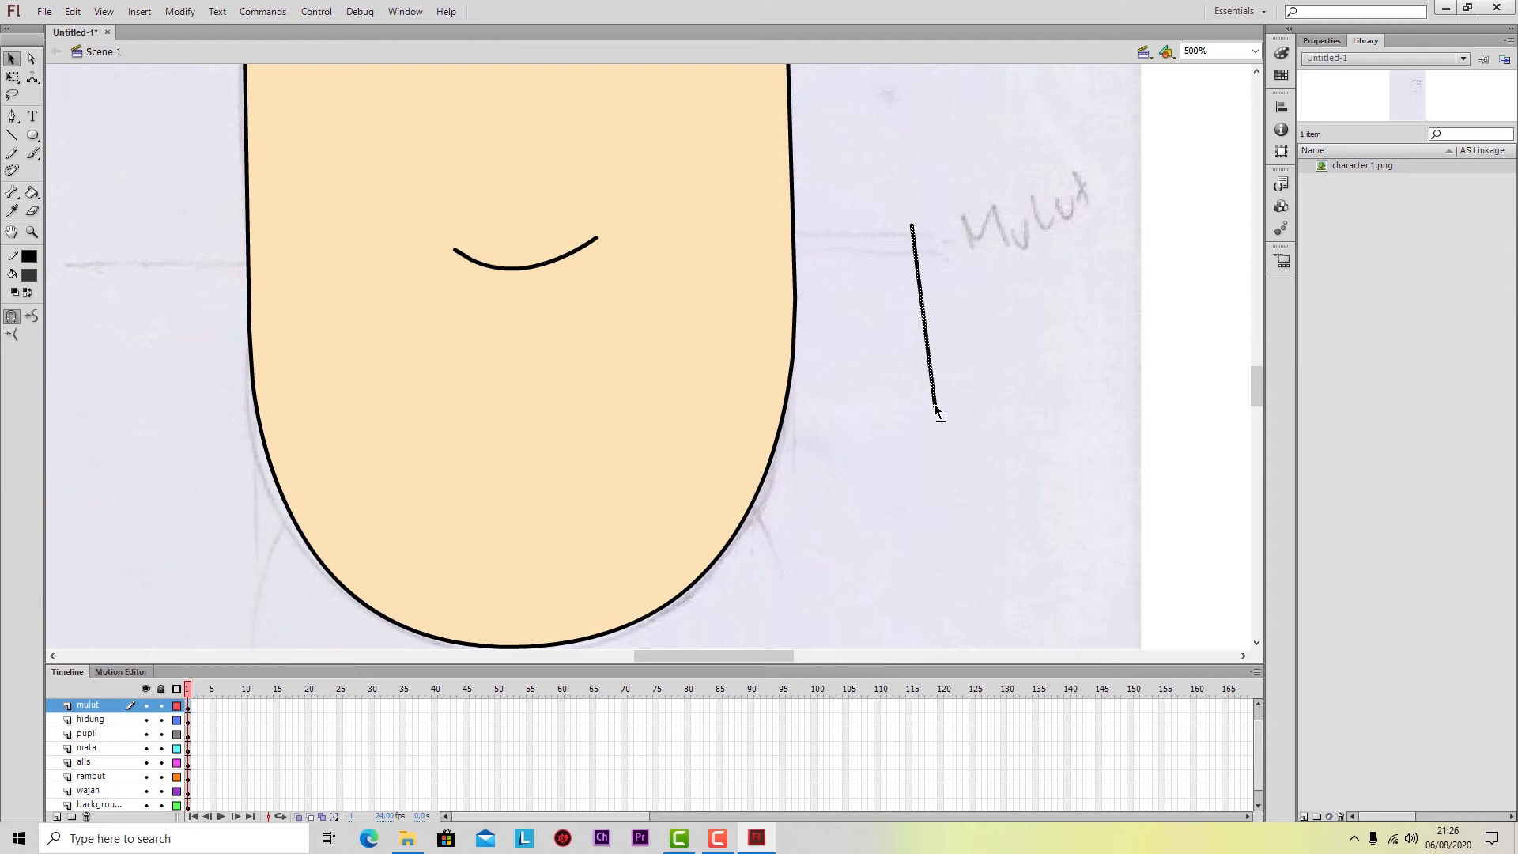
key(Delete)
scroll(935, 408, up, 5)
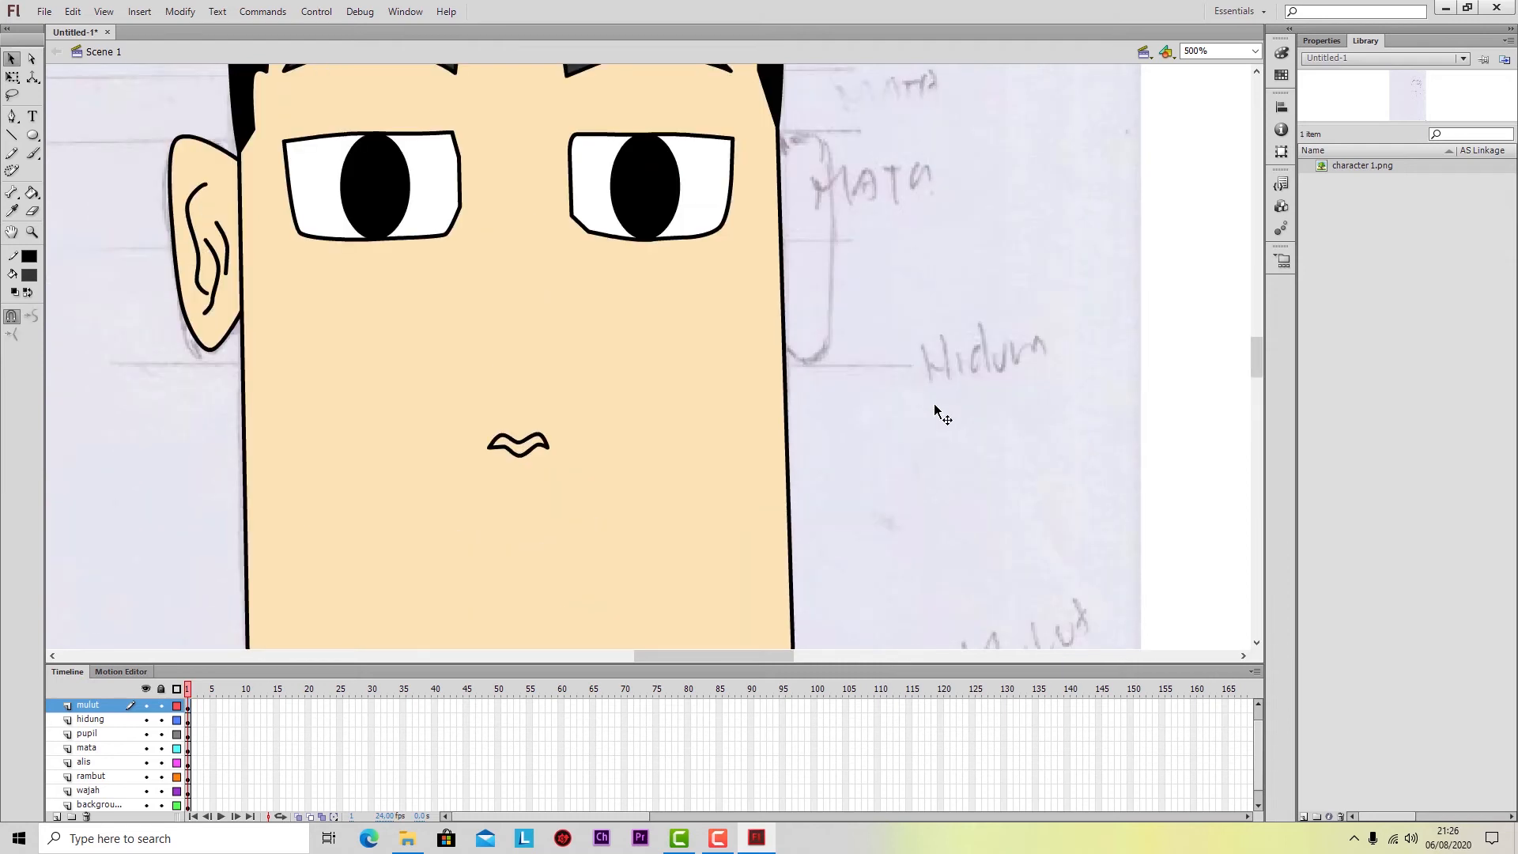
Set the outline stroke of the face shape on the wajah layer to 0.5 and clear the selection.
scroll(935, 408, up, 4)
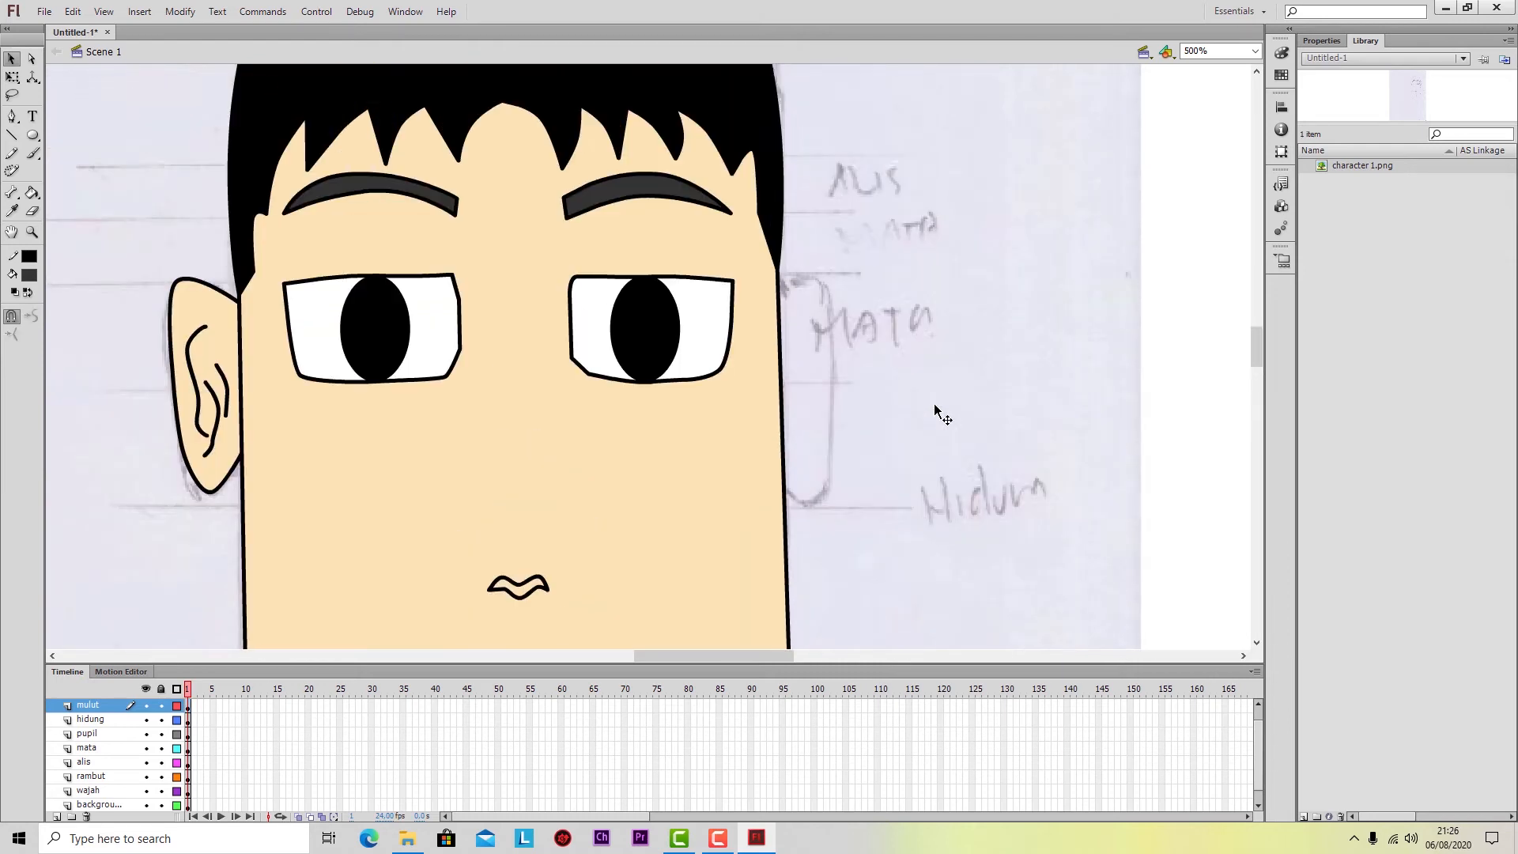
key(ctrl+minus)
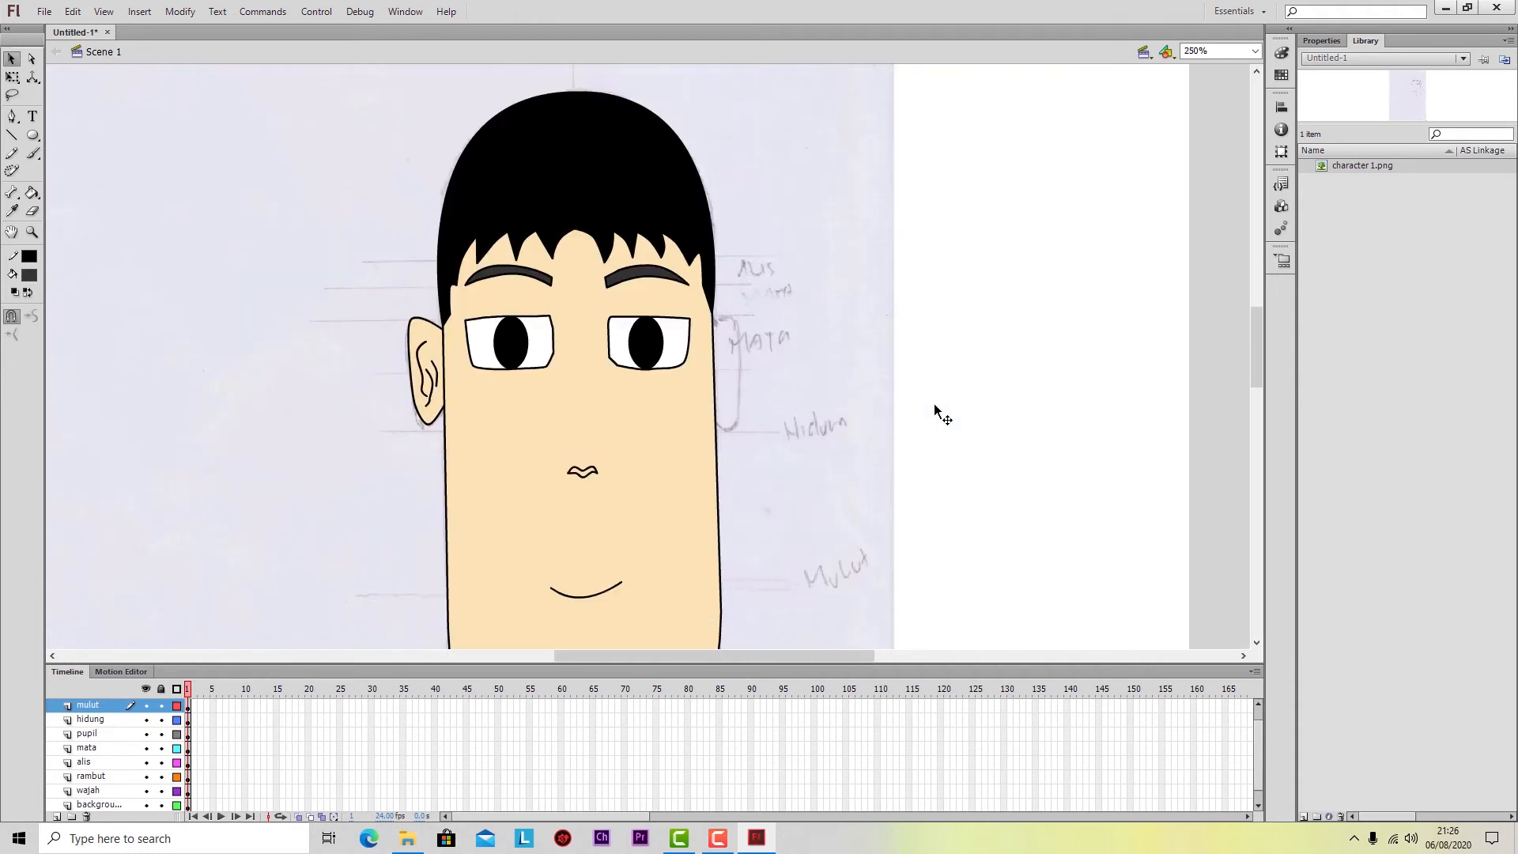
scroll(935, 408, down, 6)
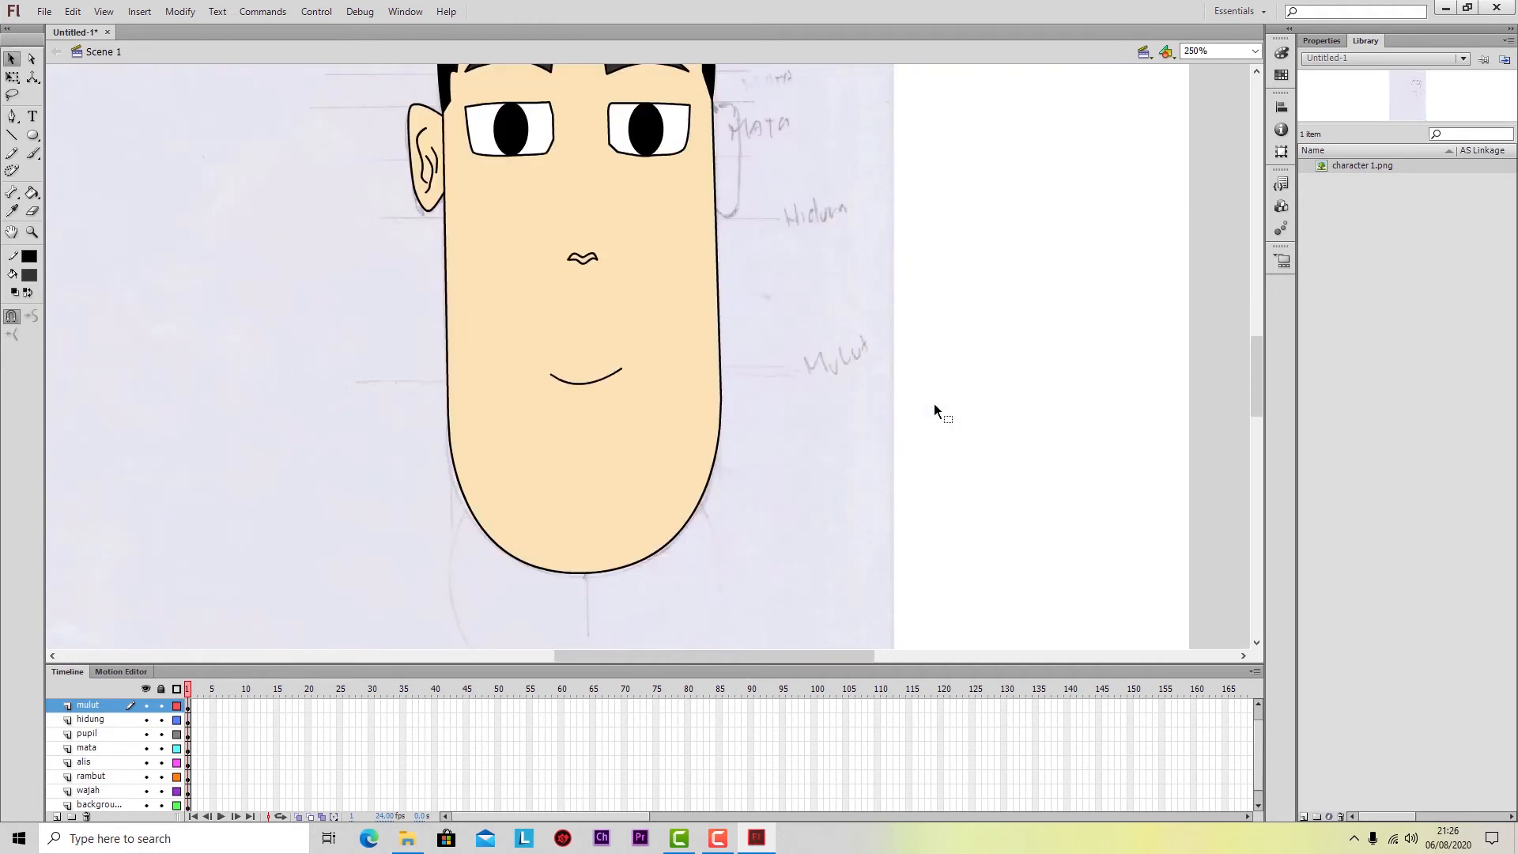
scroll(936, 408, up, 2)
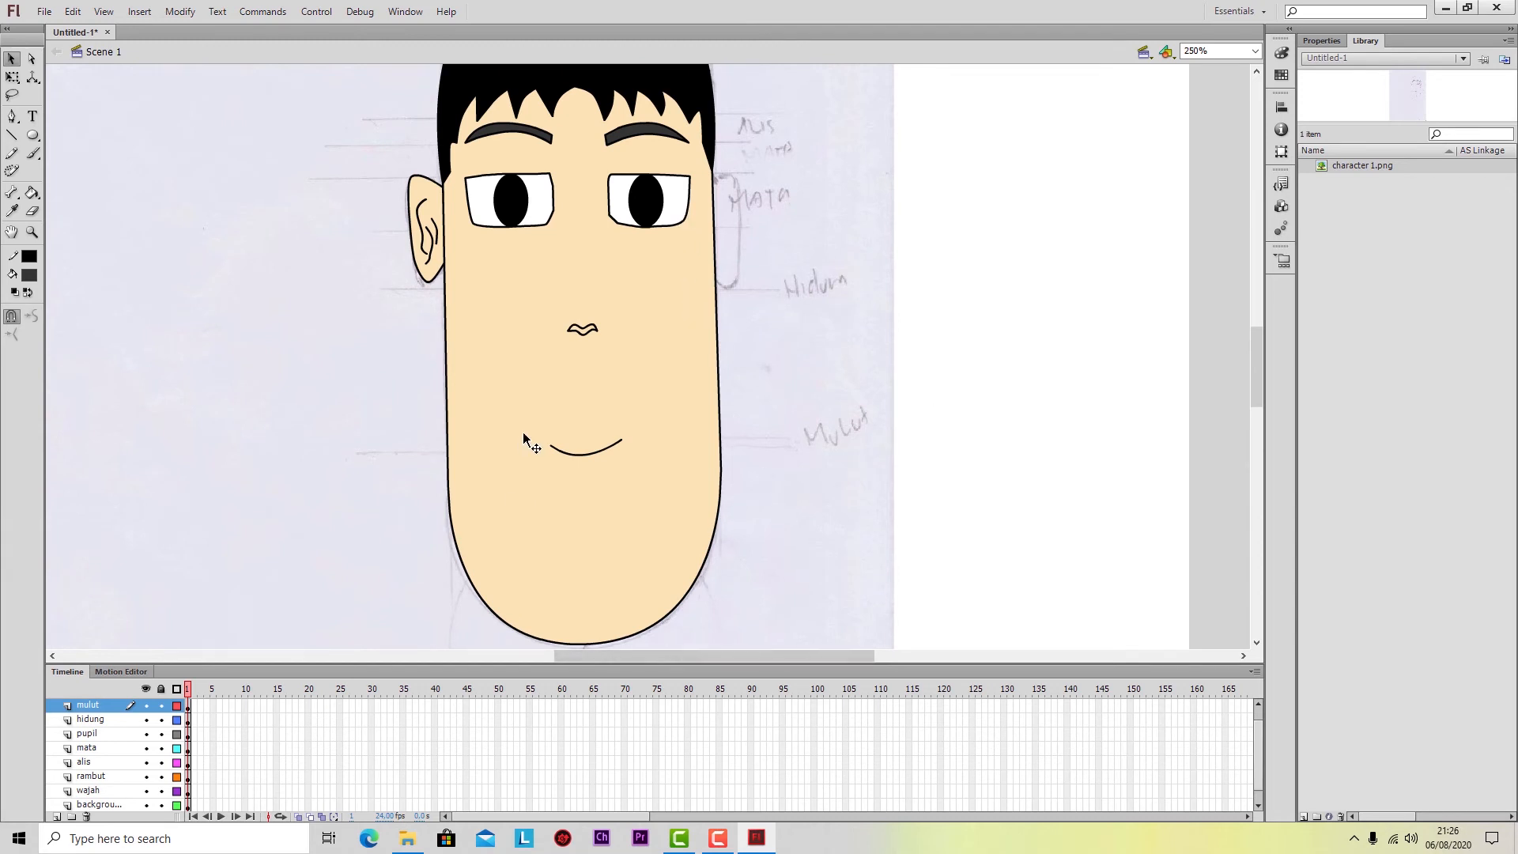
click(88, 789)
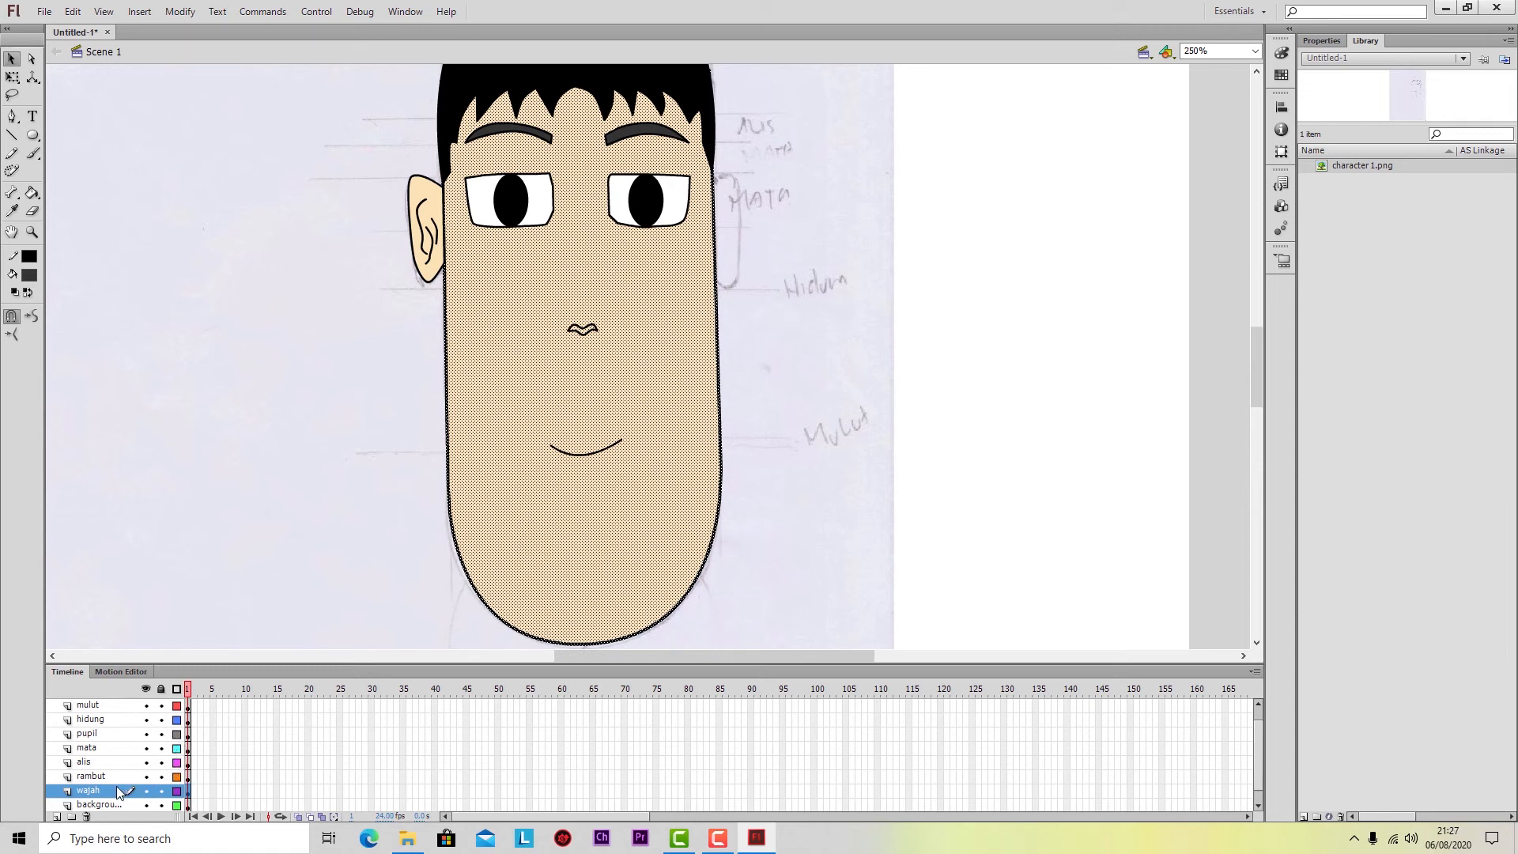
click(1323, 41)
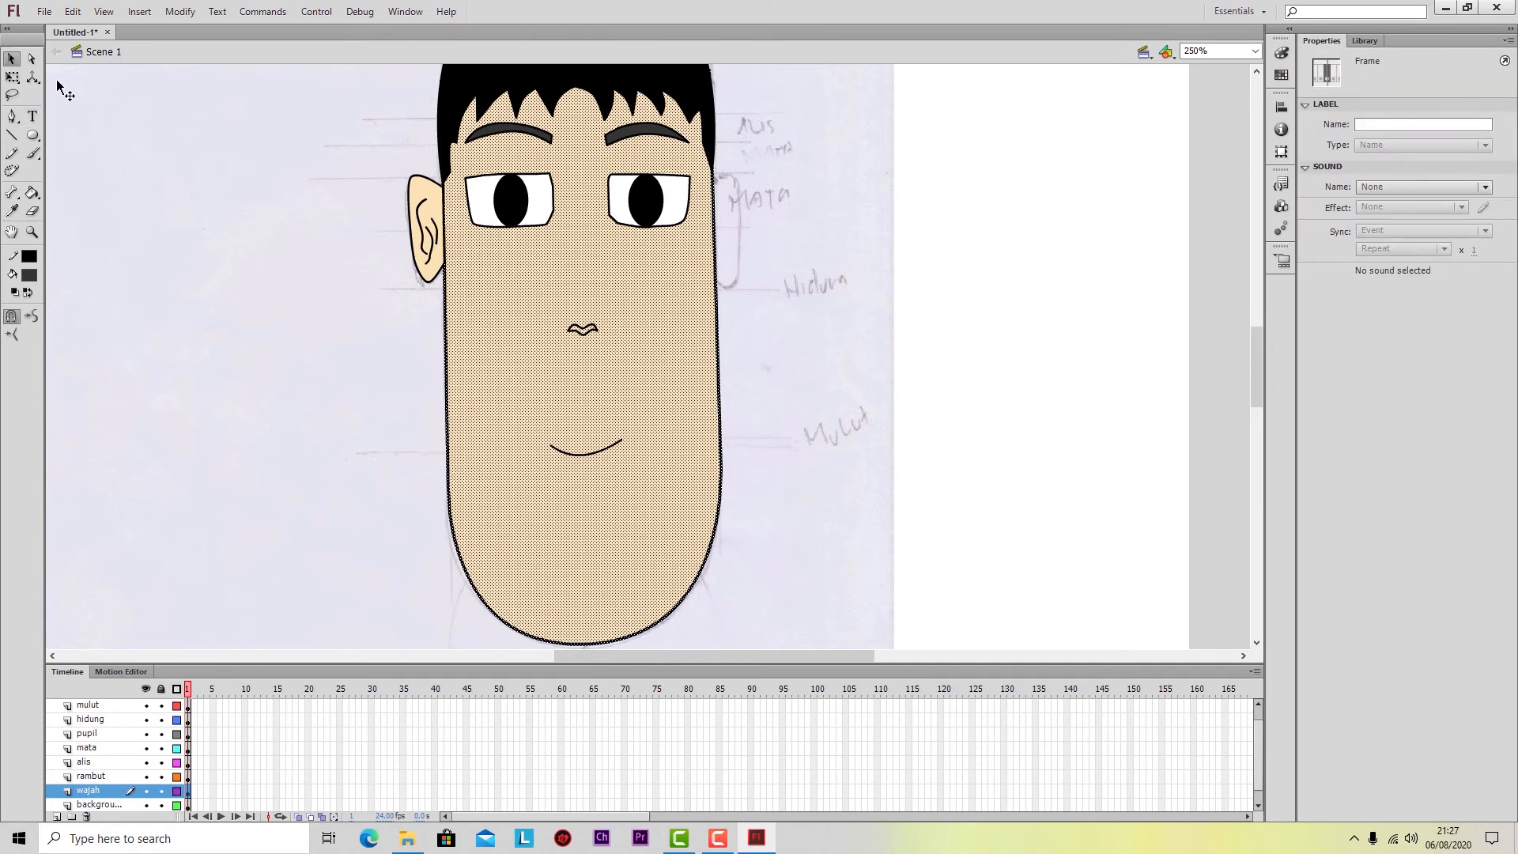
click(32, 59)
click(477, 369)
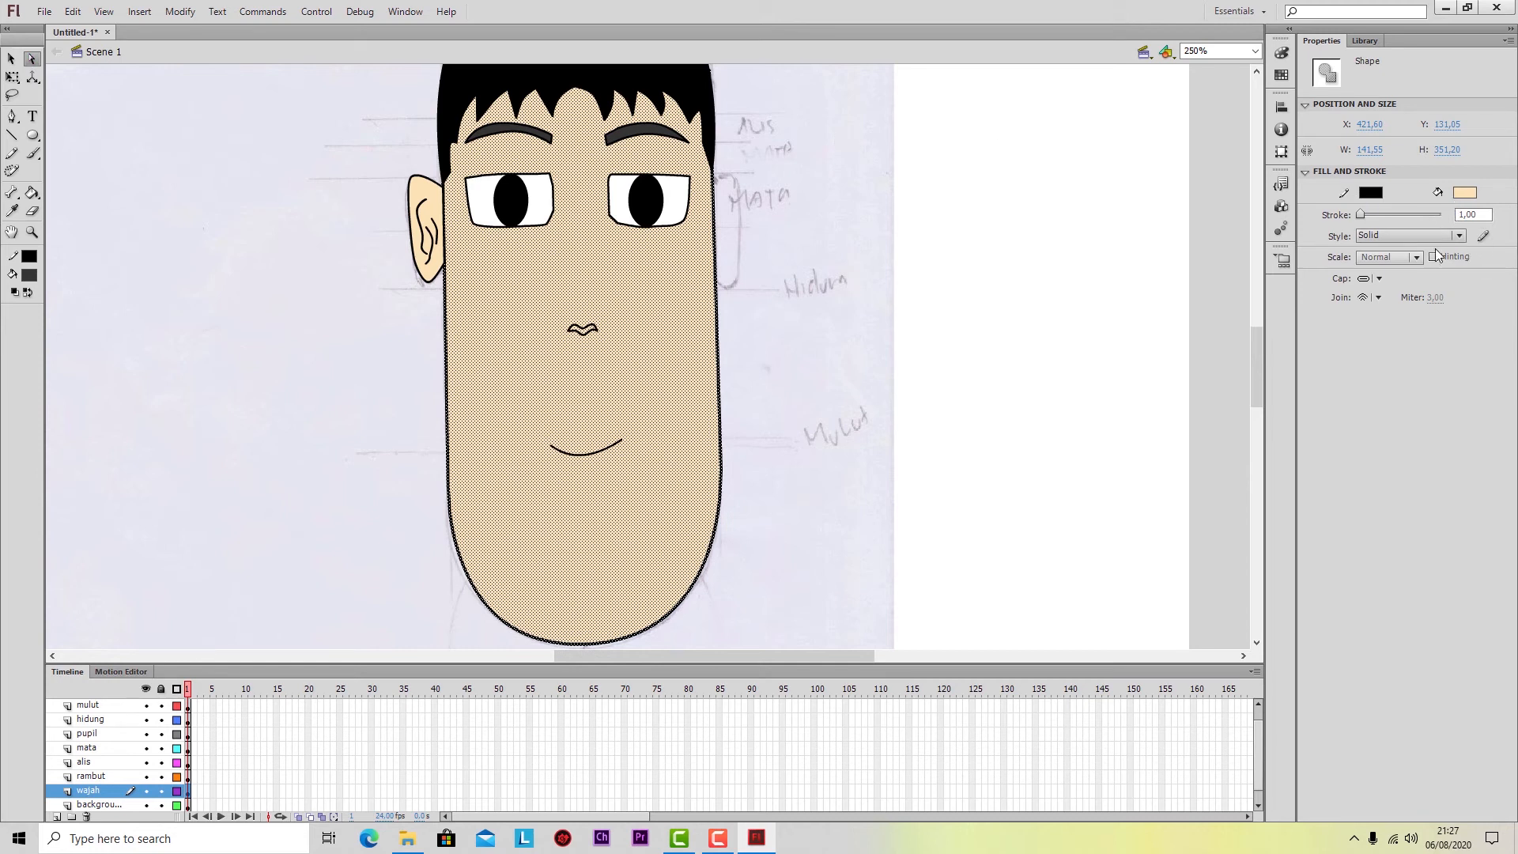
click(1480, 215)
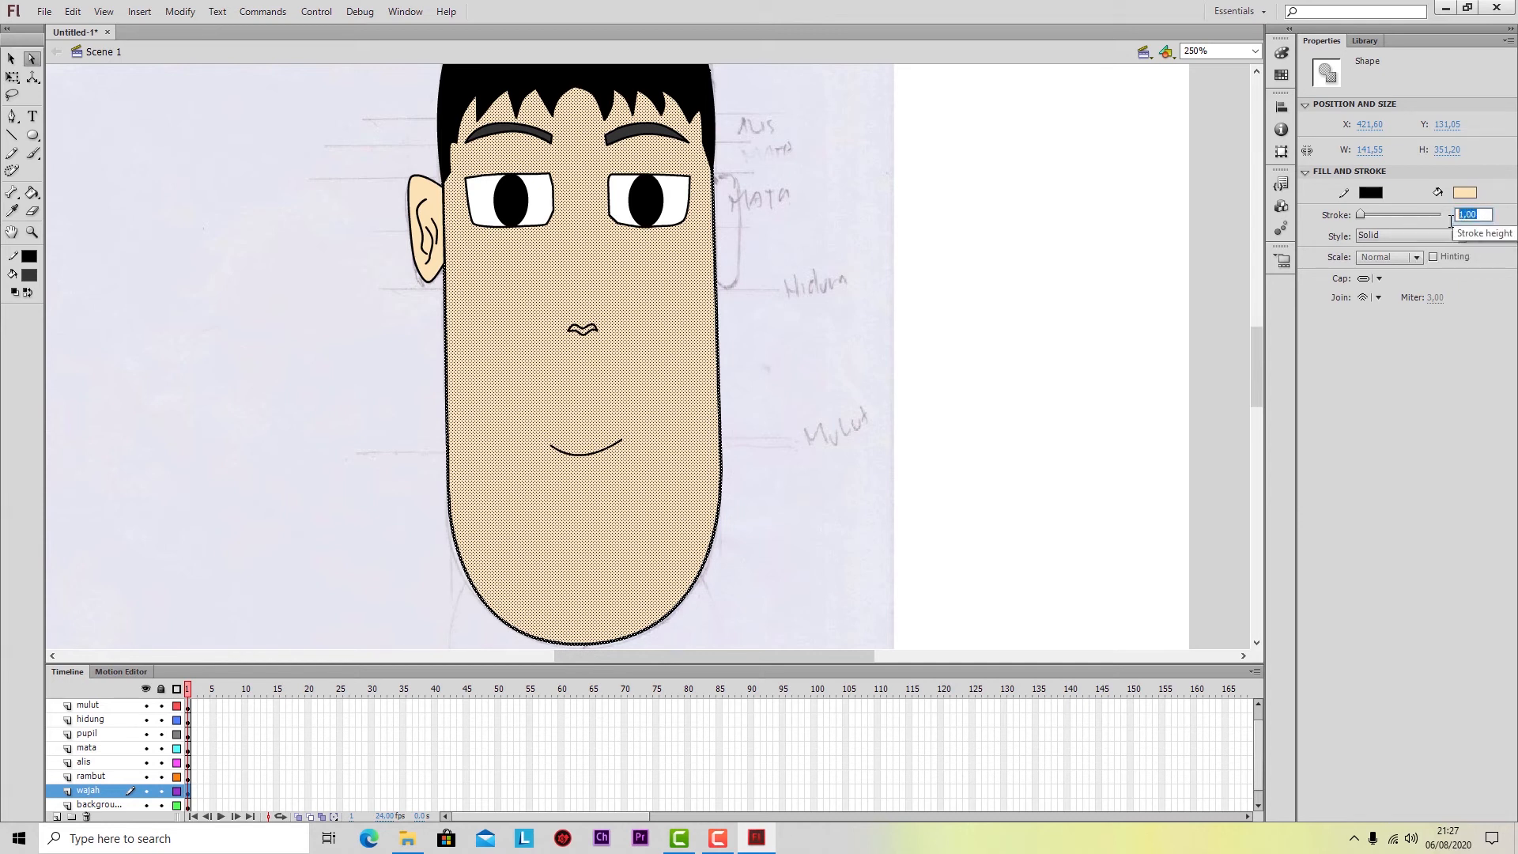
text(0)
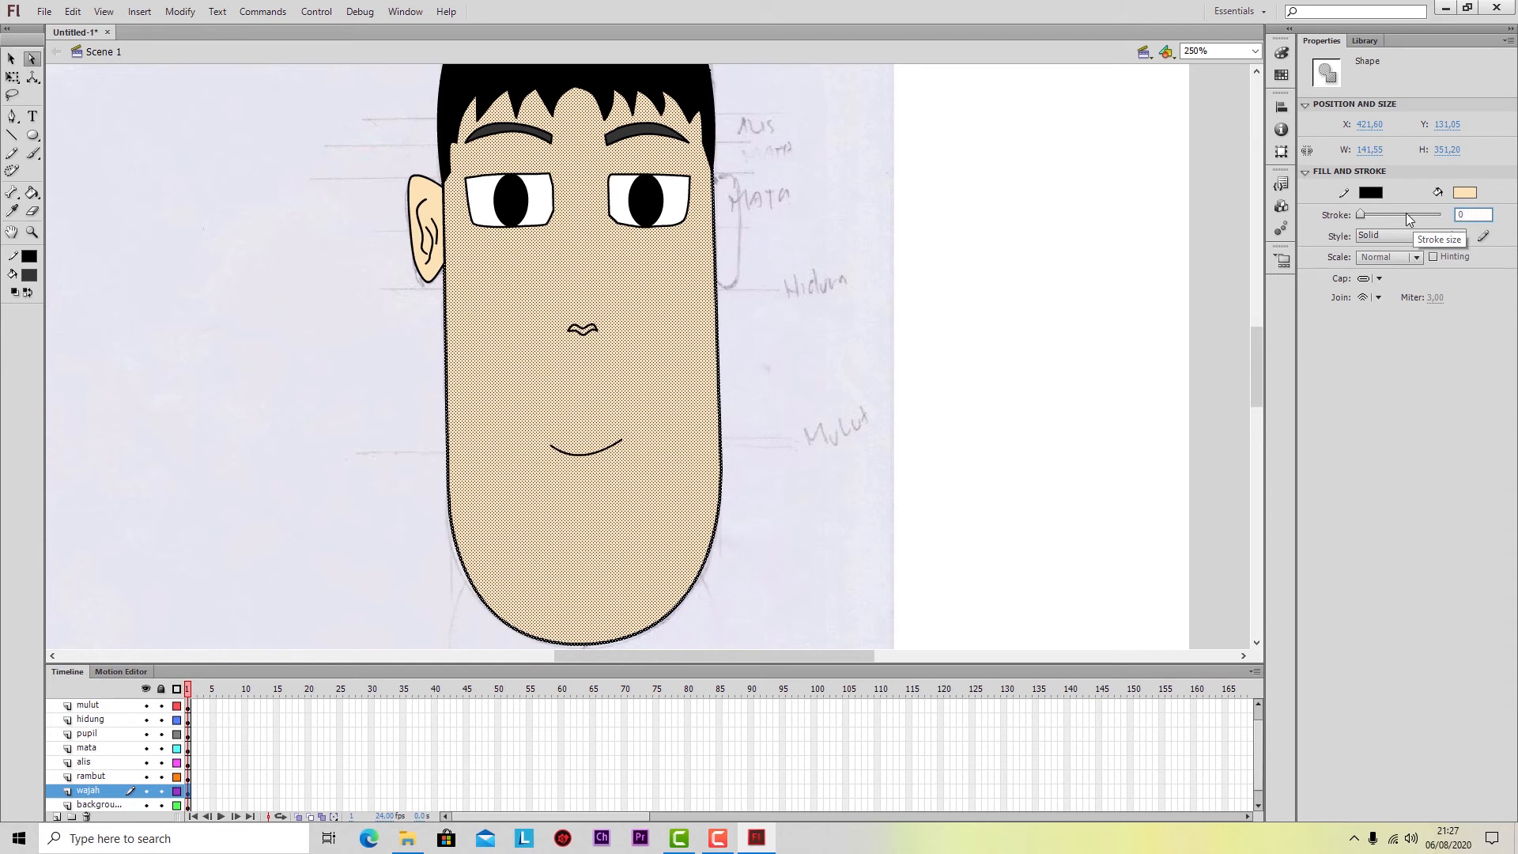
text(,5)
key(Return)
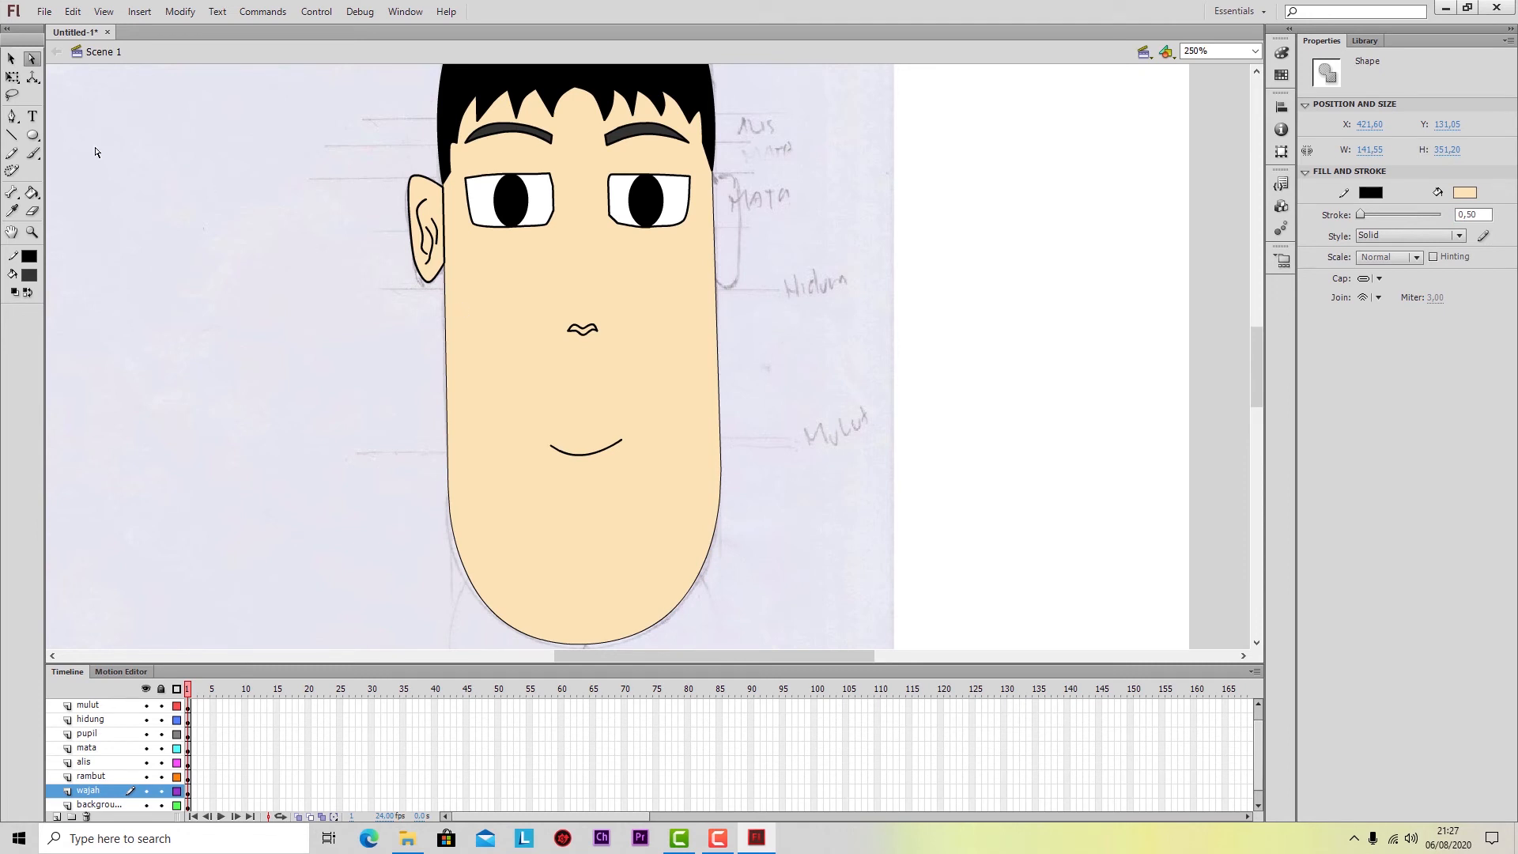
click(11, 60)
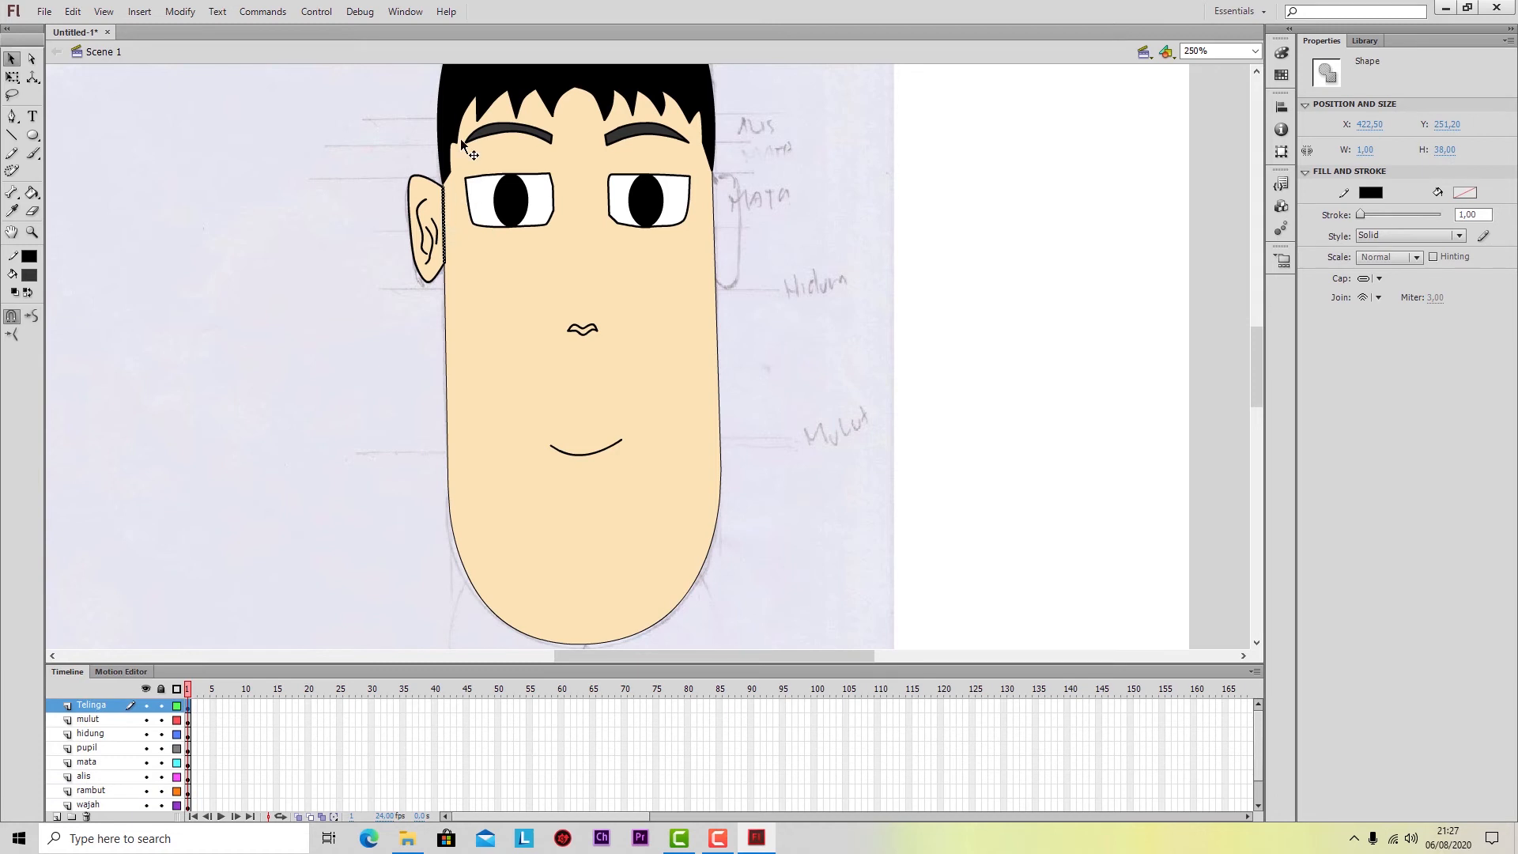
key(Escape)
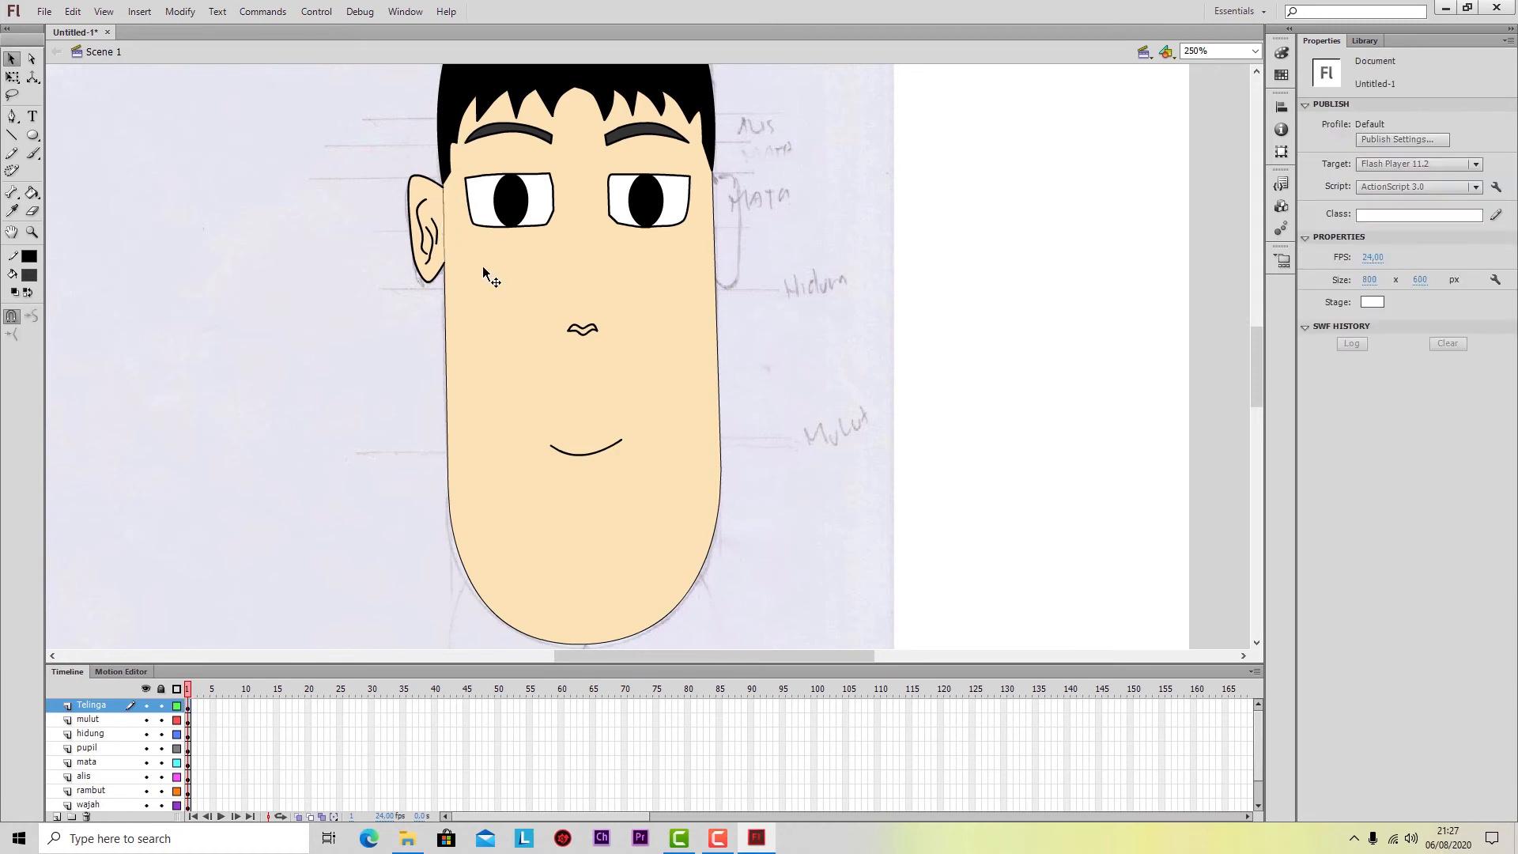
Remove the outline stroke from both eyebrows on the alis layer and check the result.
scroll(340, 245, up, 2)
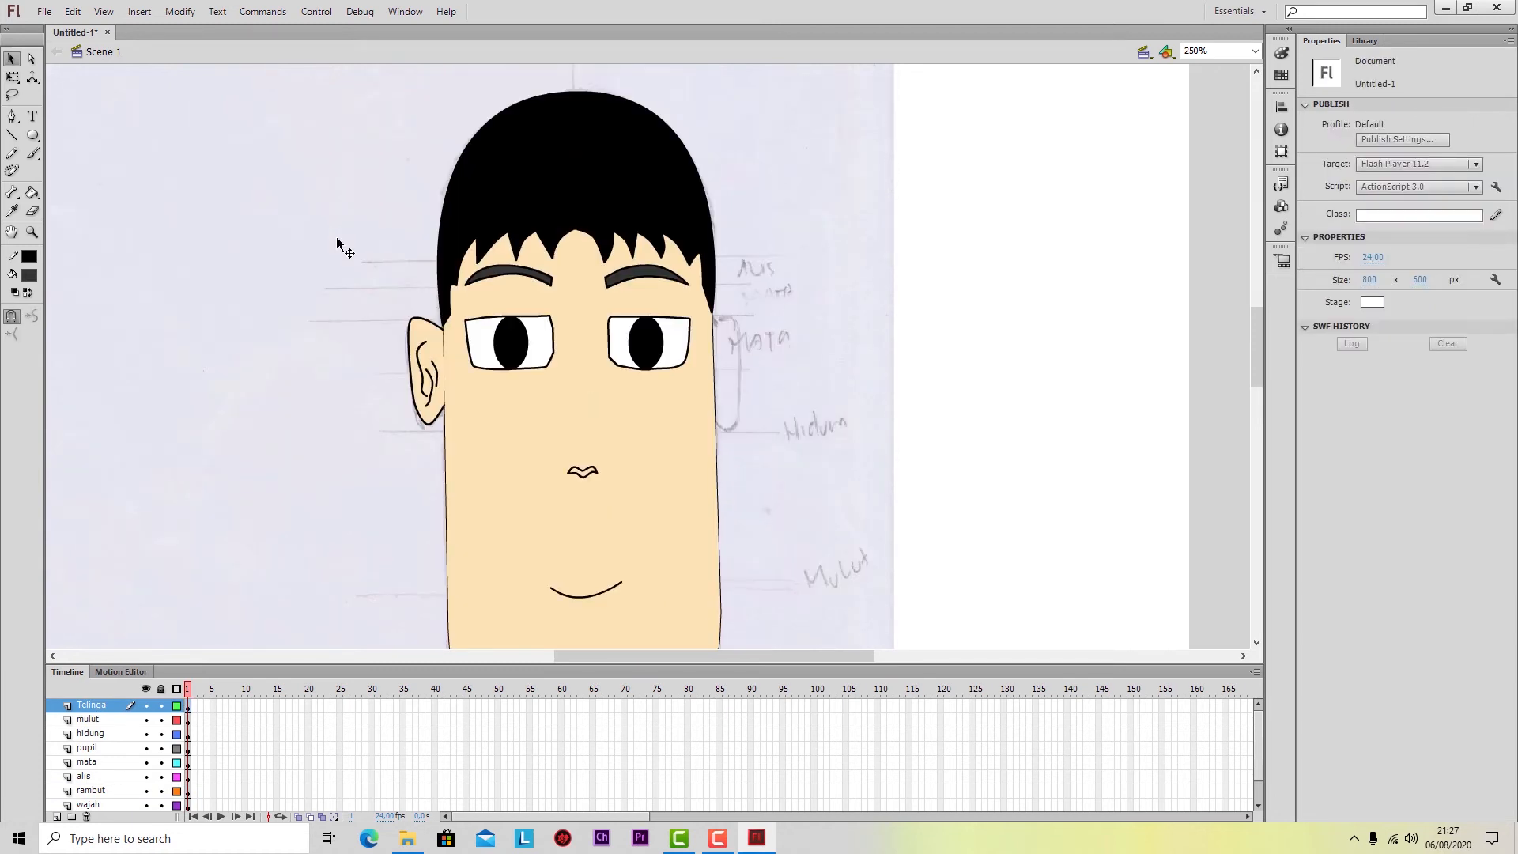
scroll(336, 238, down, 2)
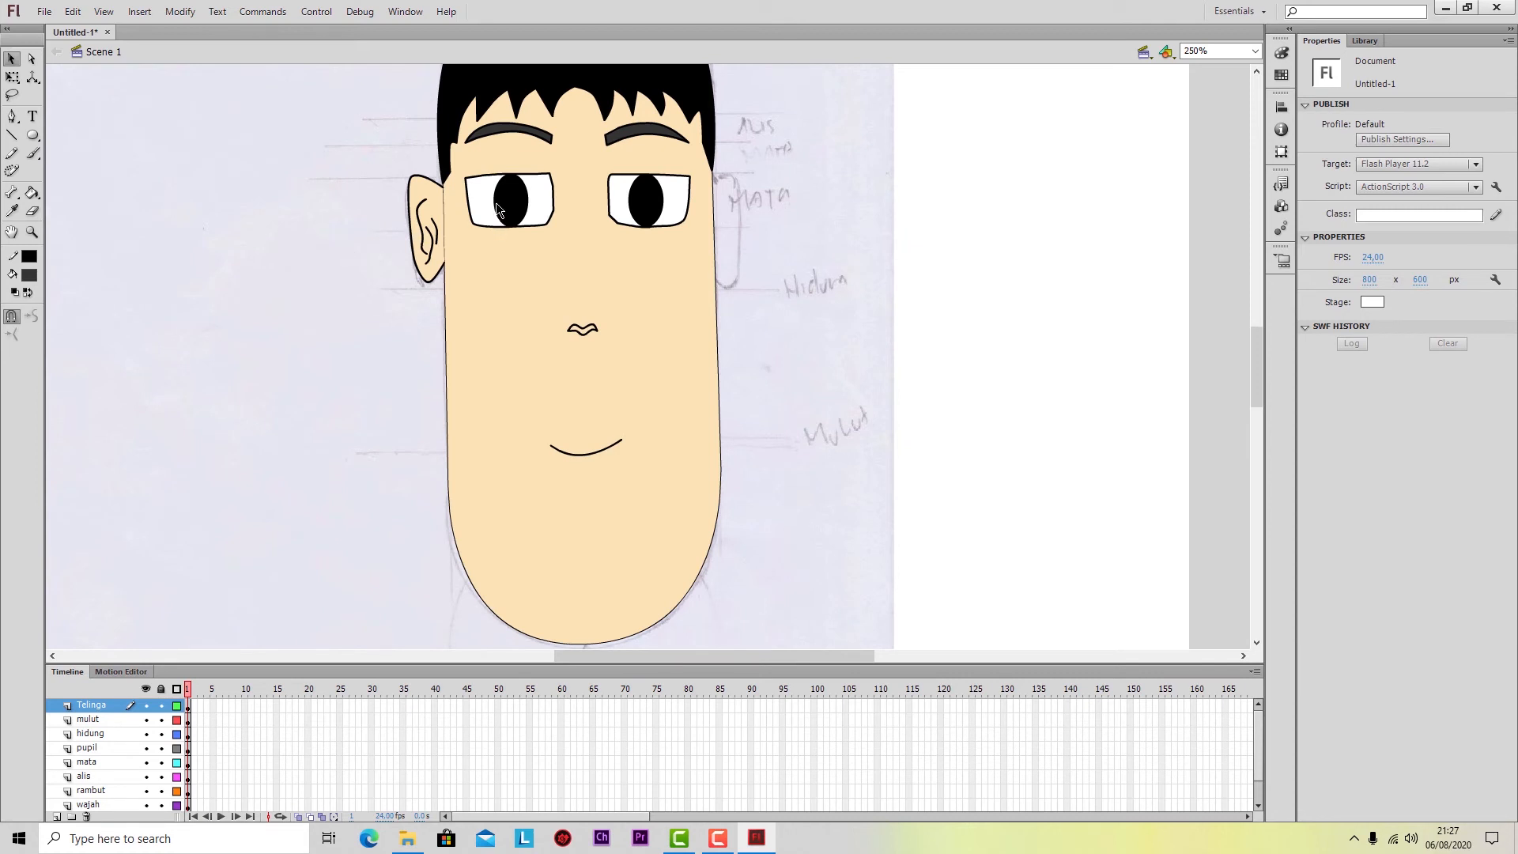
click(95, 782)
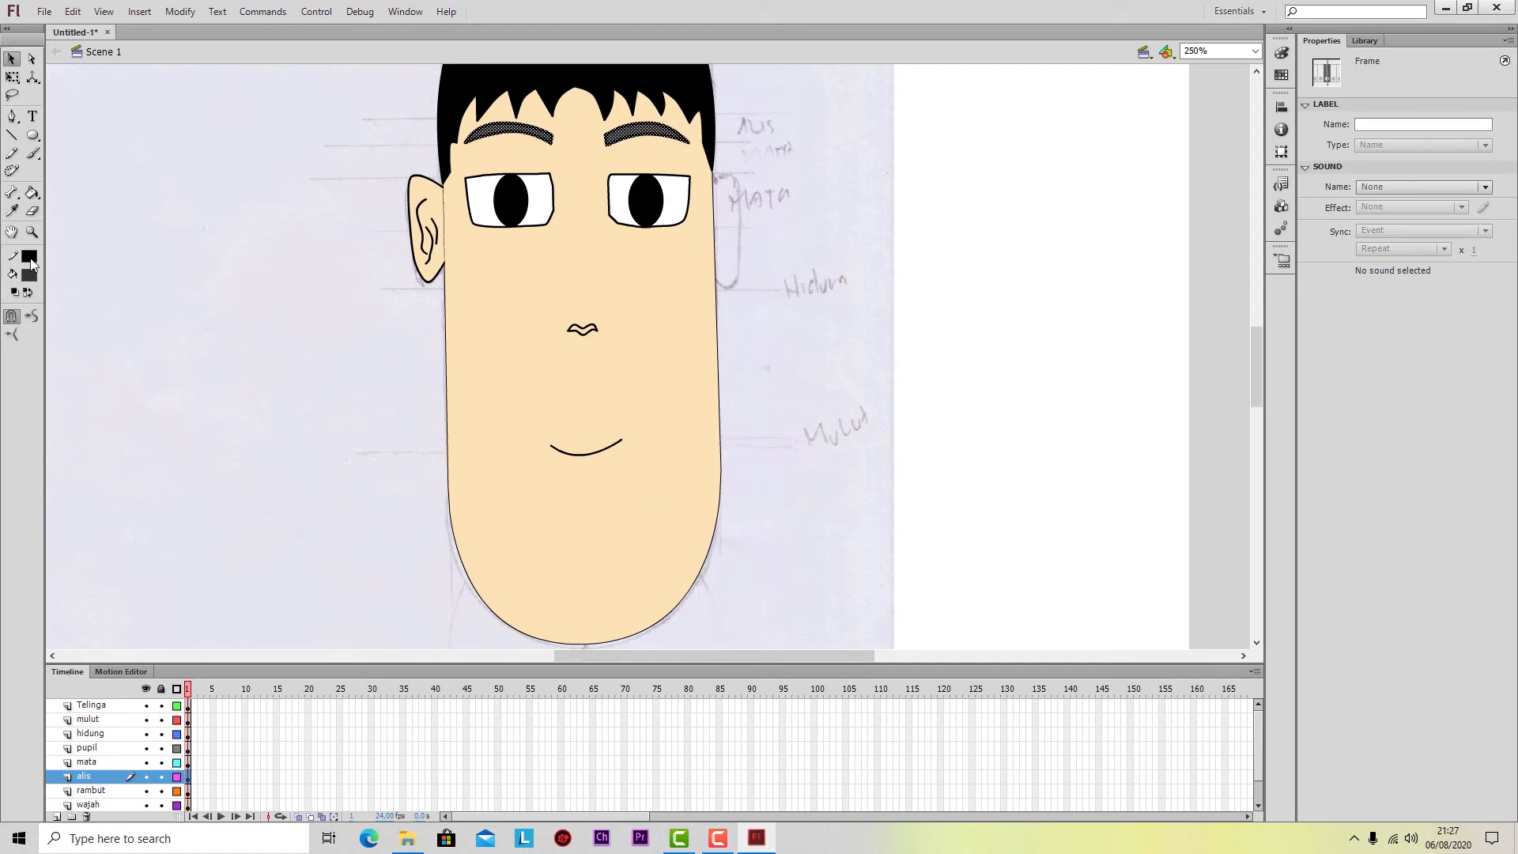
click(29, 257)
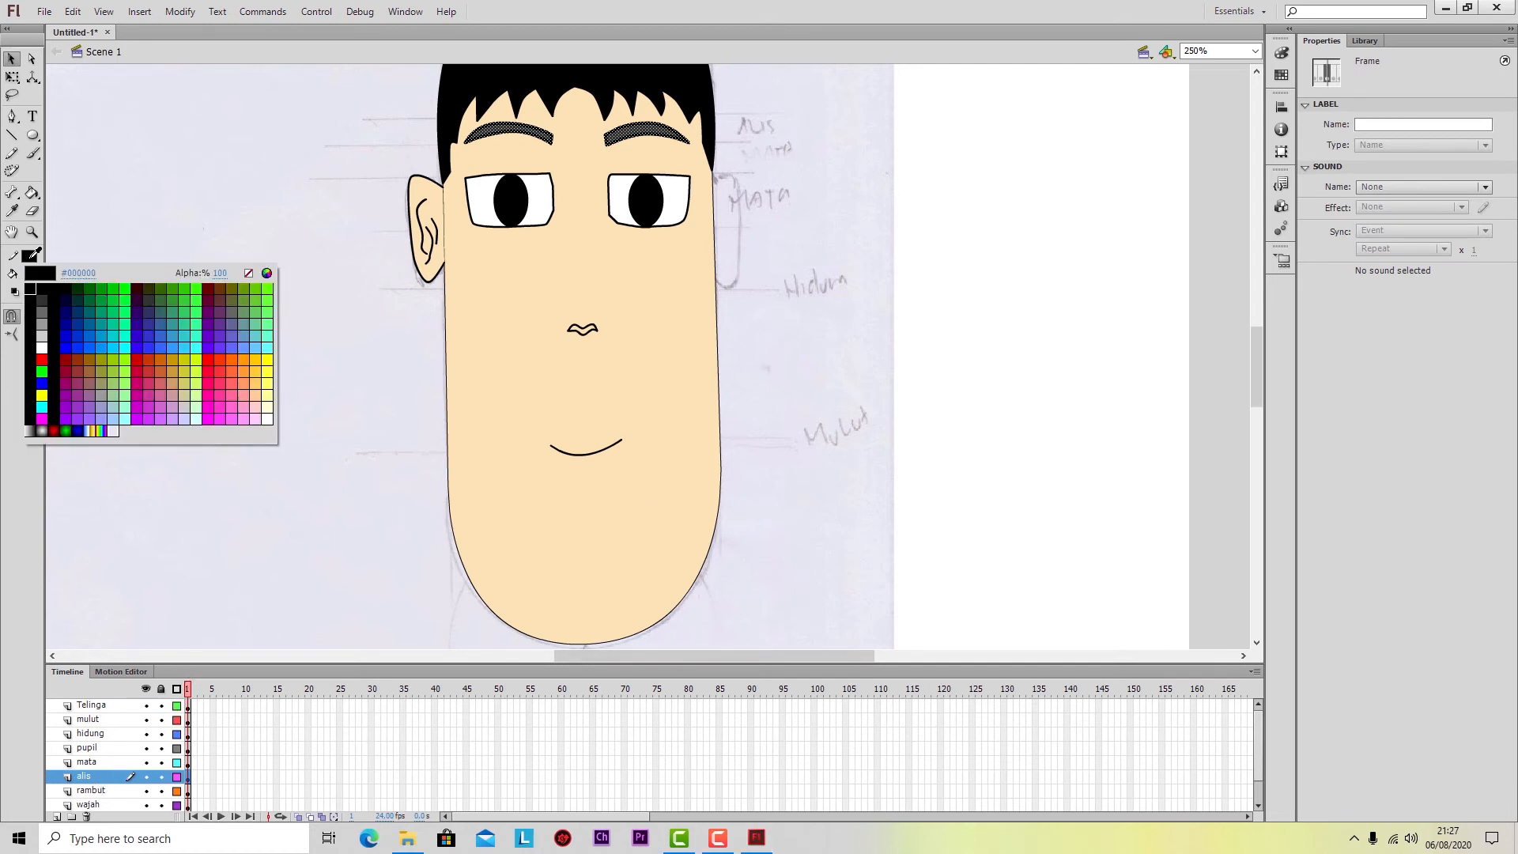
click(250, 273)
click(283, 232)
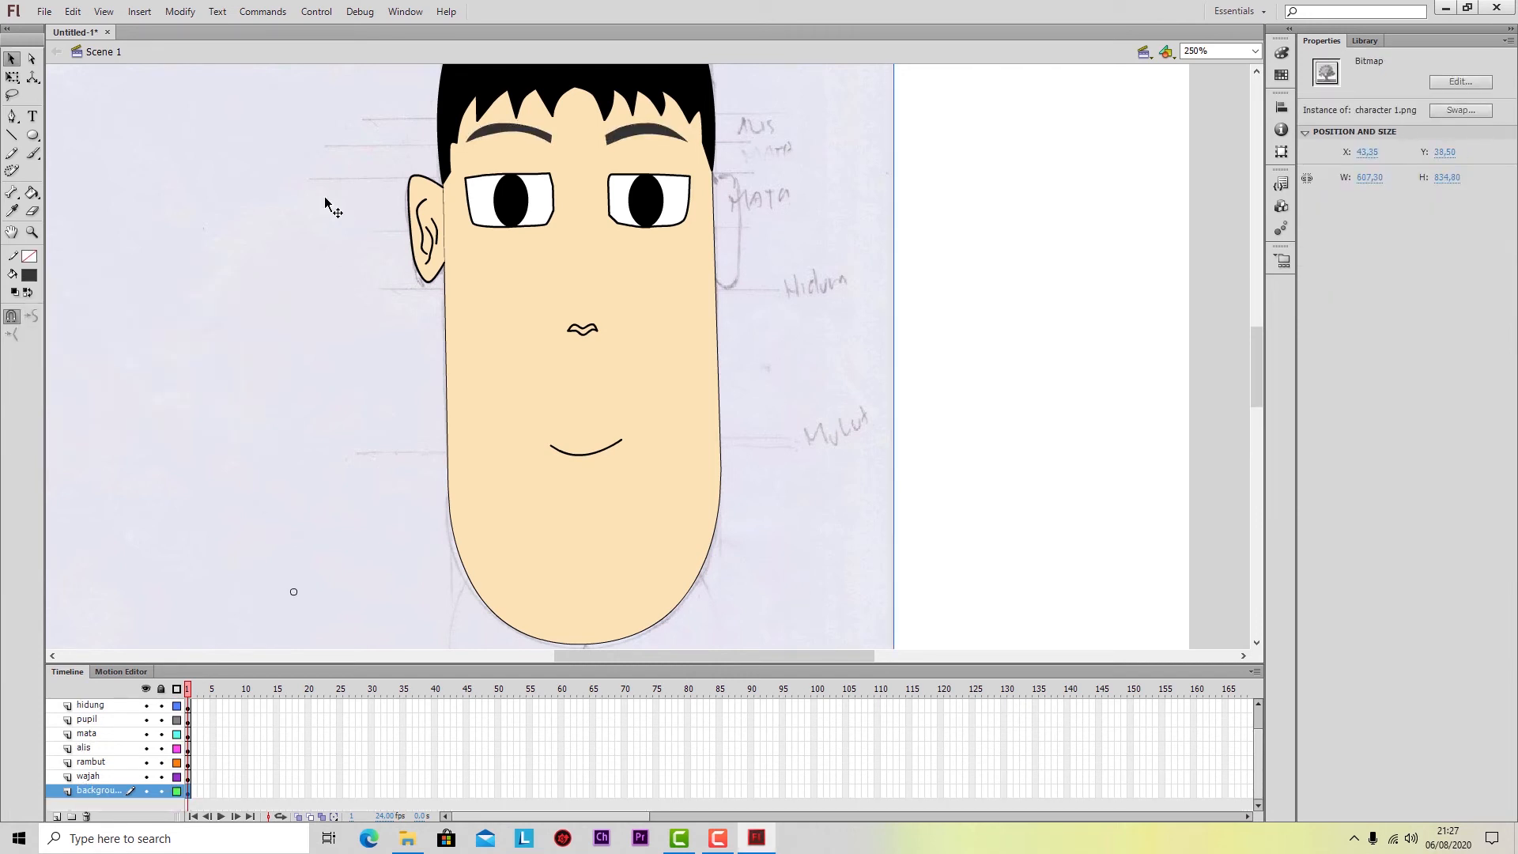
click(32, 59)
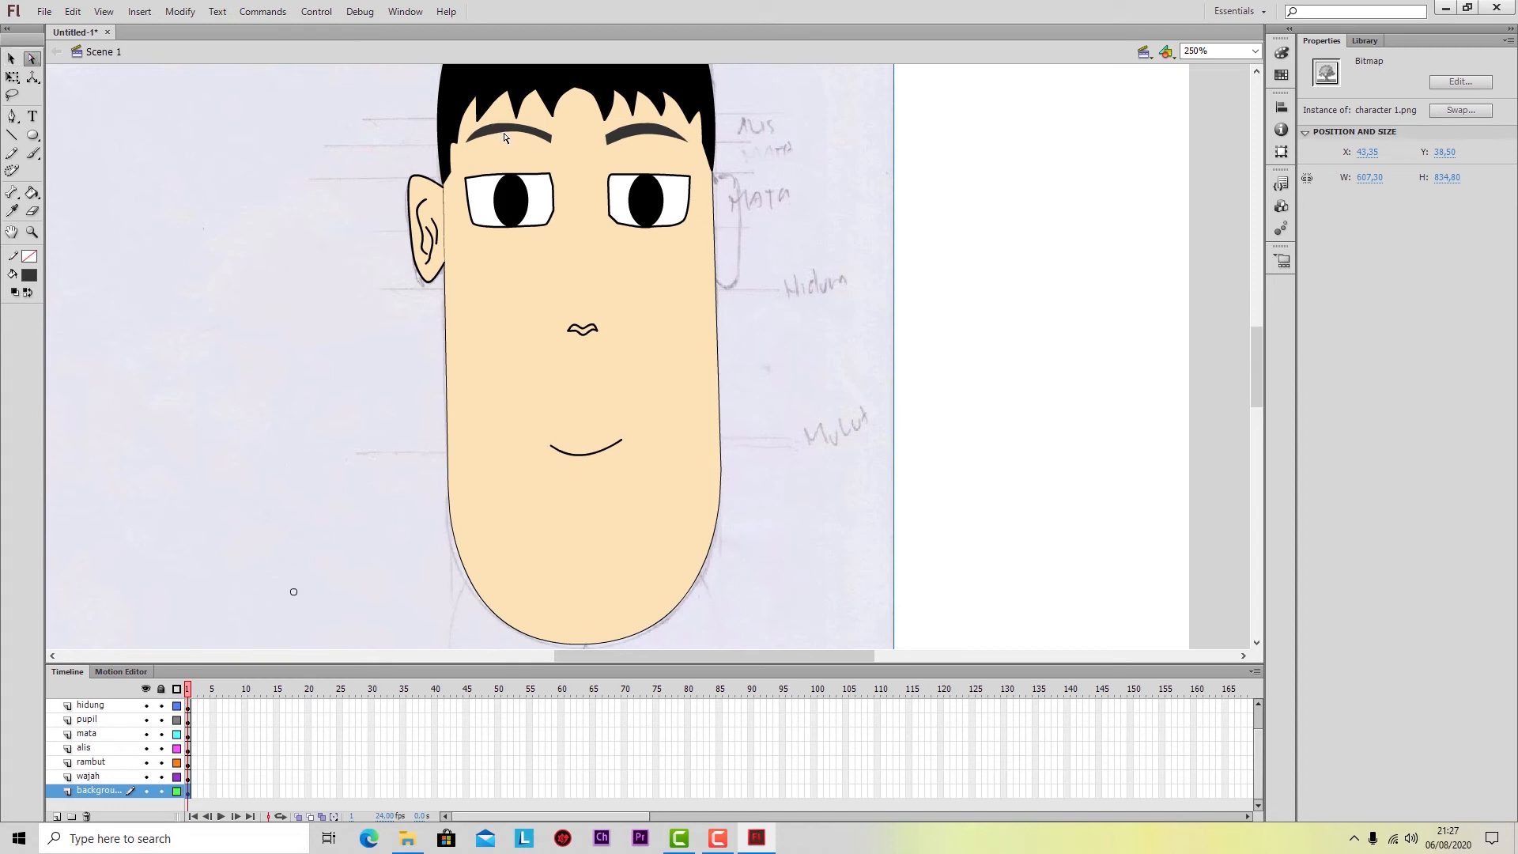
click(505, 131)
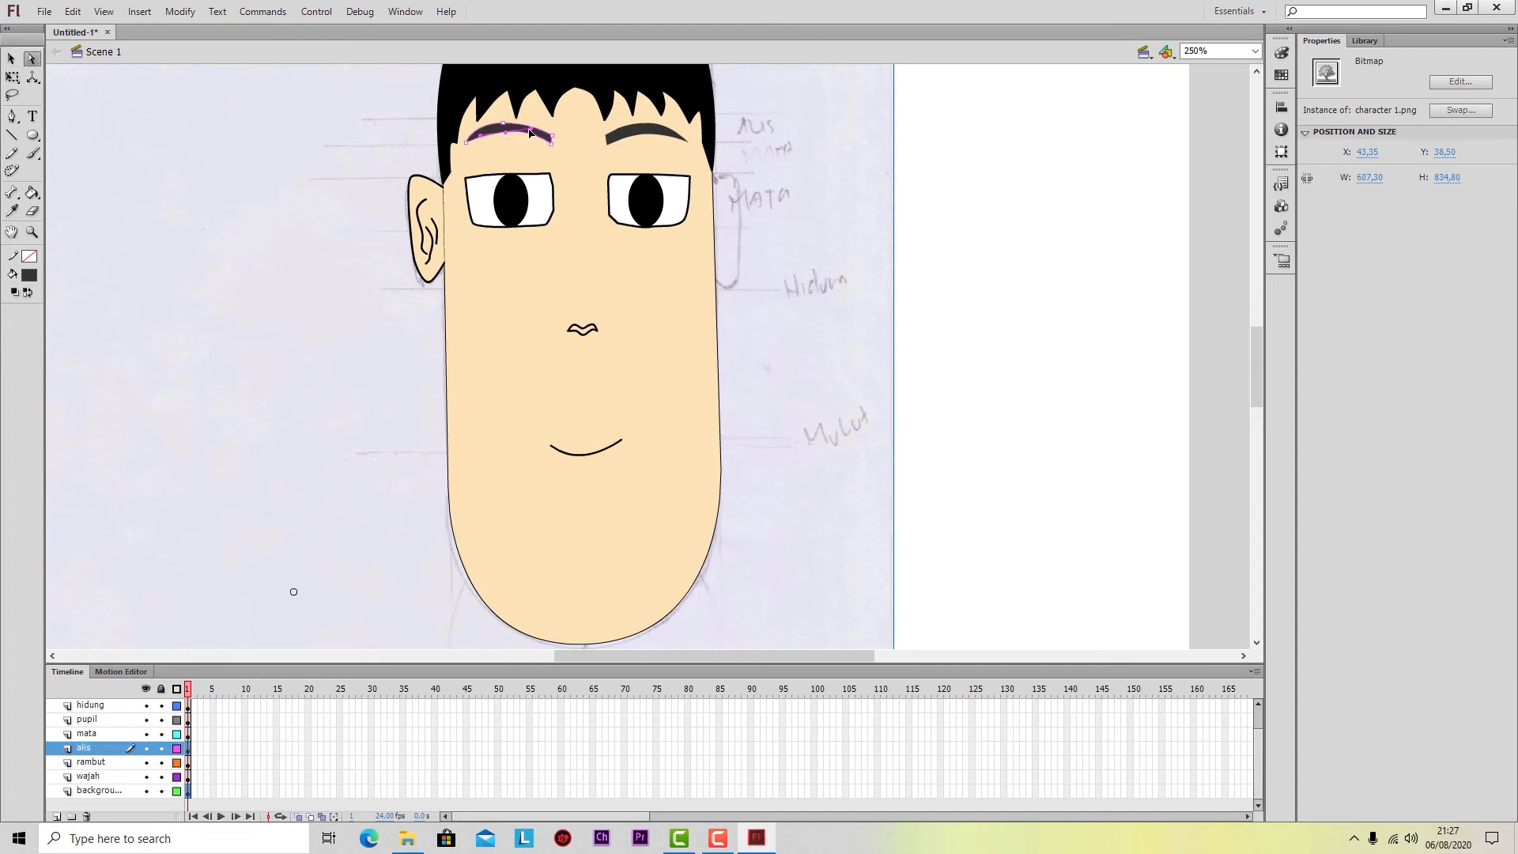
click(523, 133)
click(578, 171)
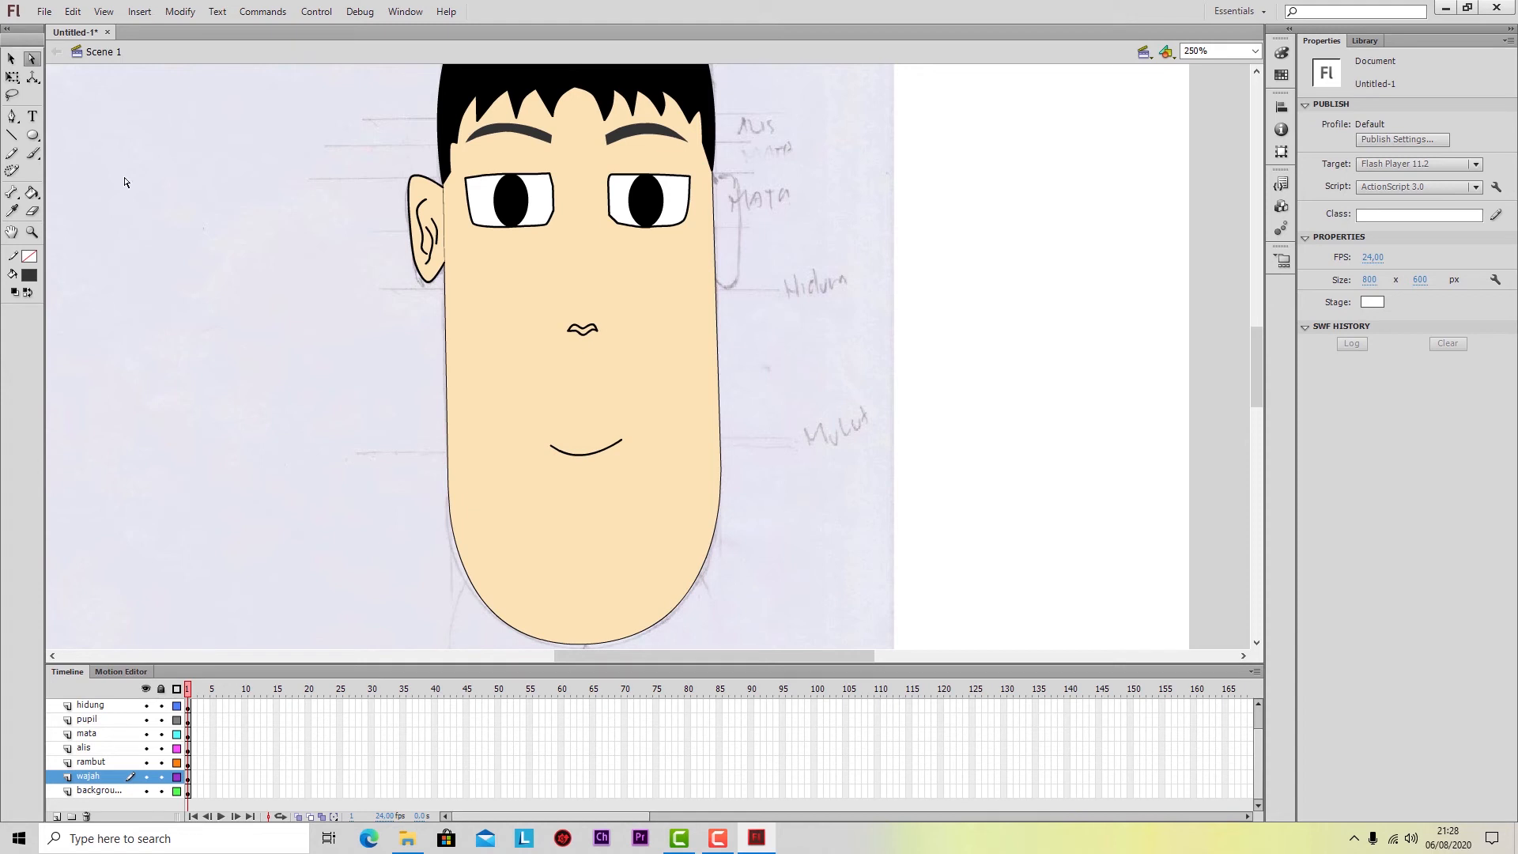
Set the stroke of the ear's outline and inner lines on the Telinga layer to 0.5.
click(437, 187)
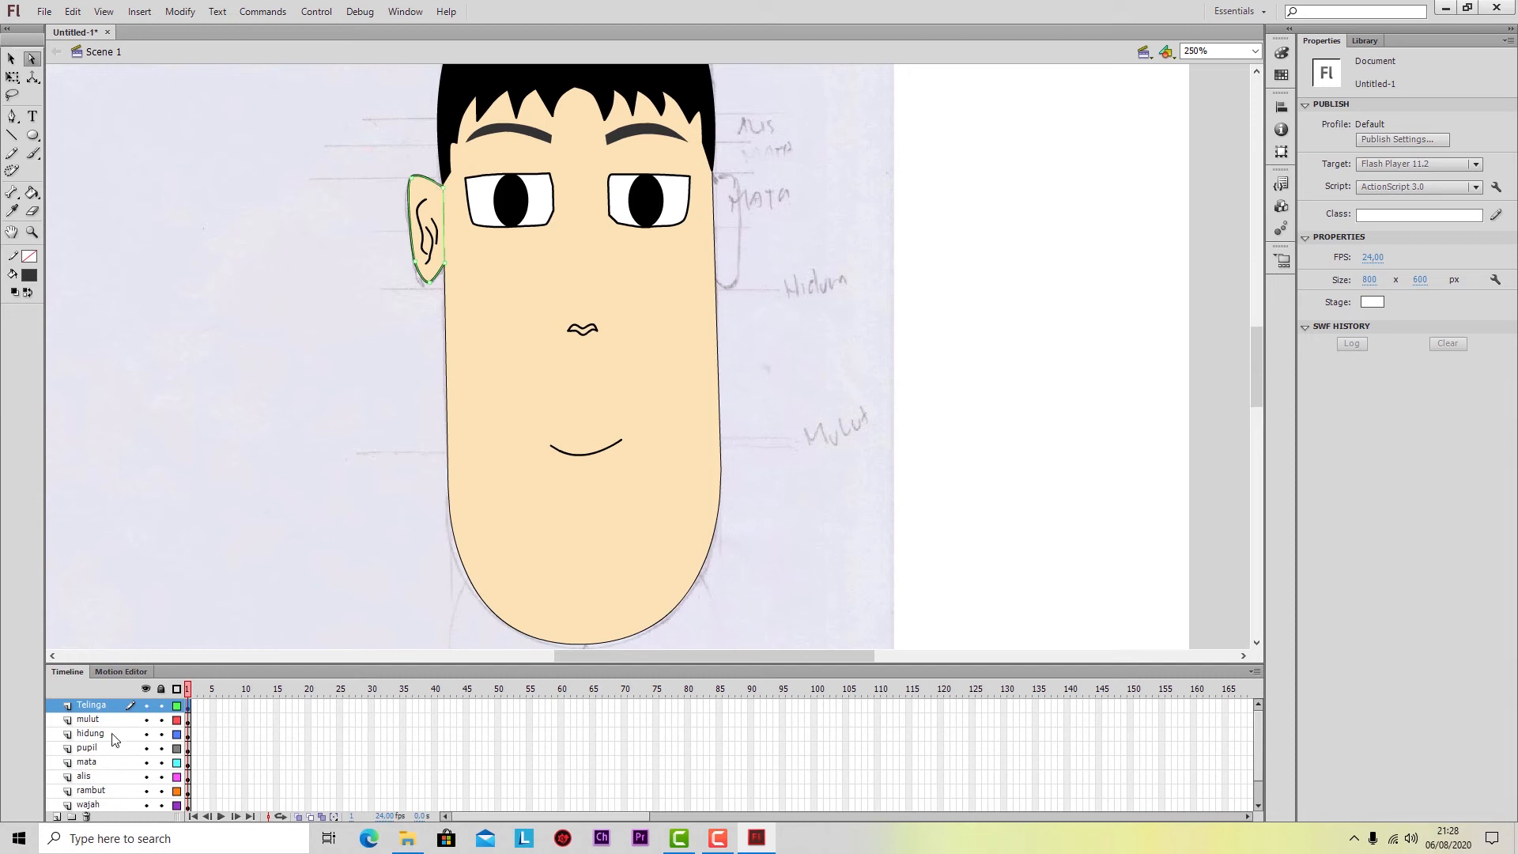
click(106, 706)
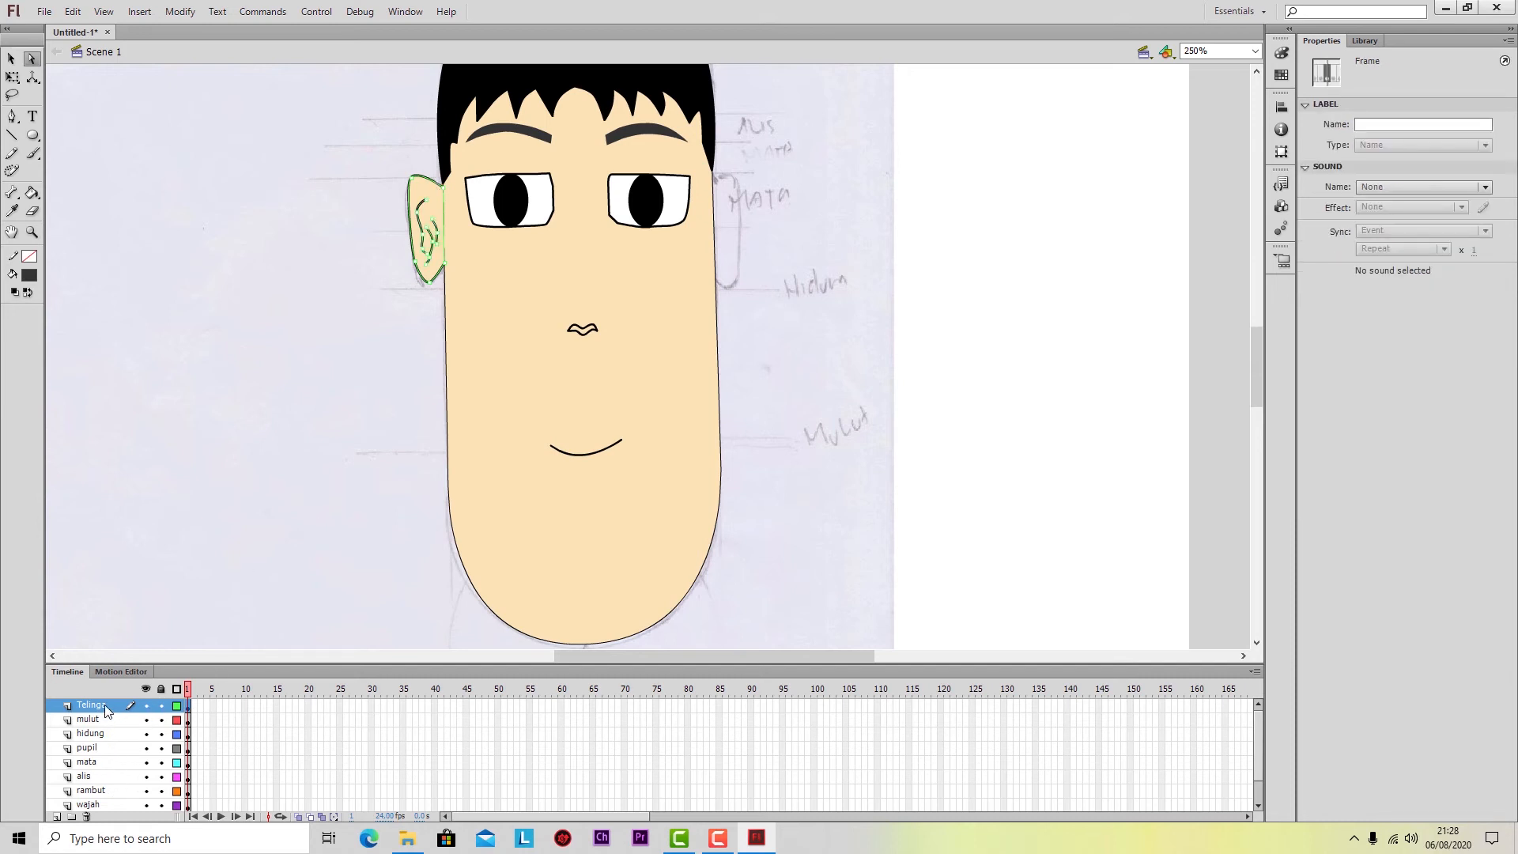
click(12, 59)
click(105, 126)
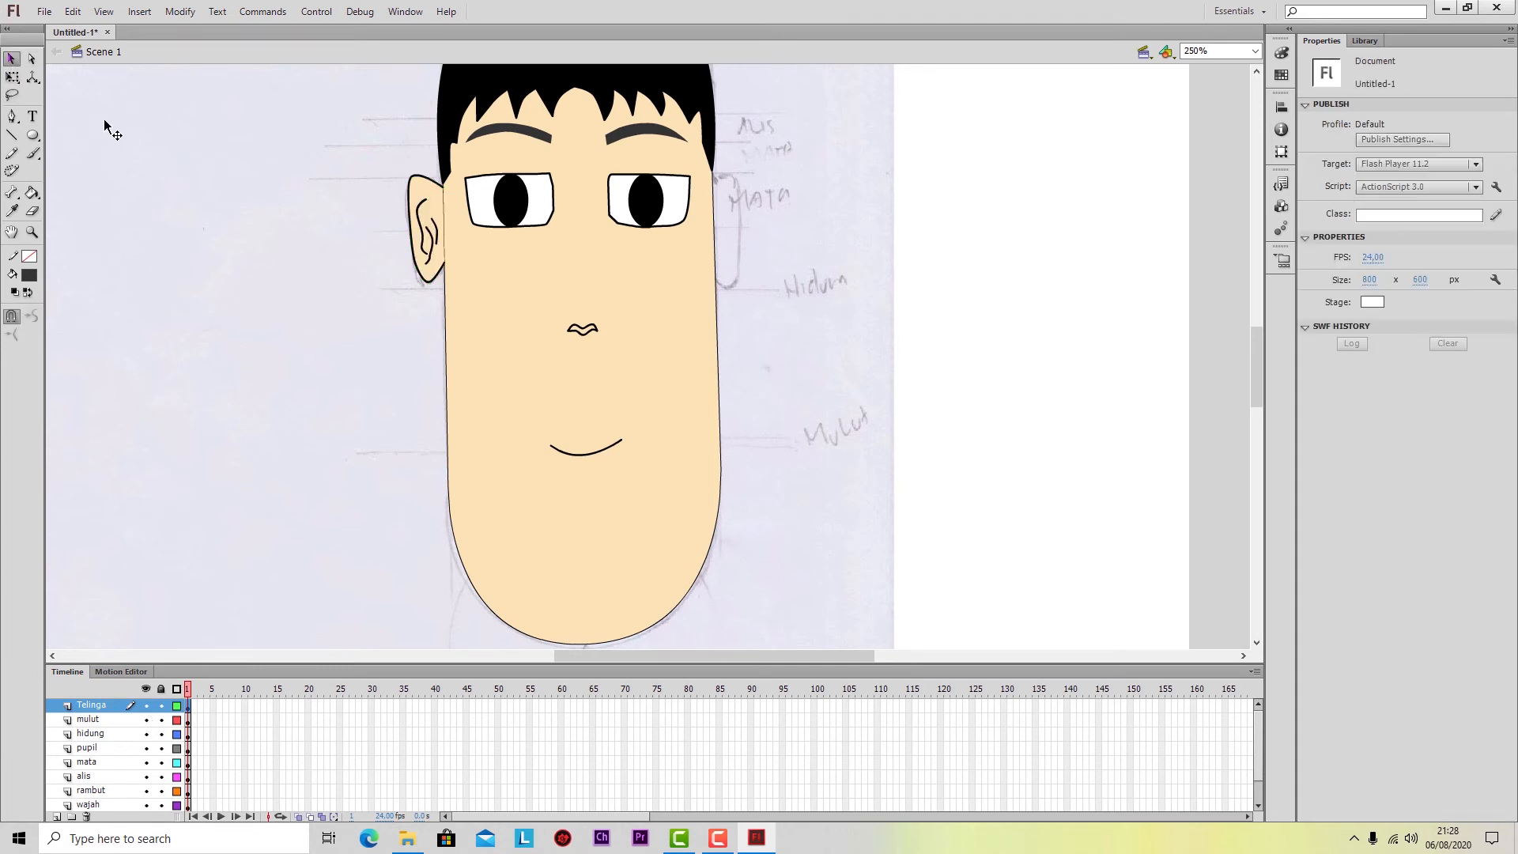
click(97, 707)
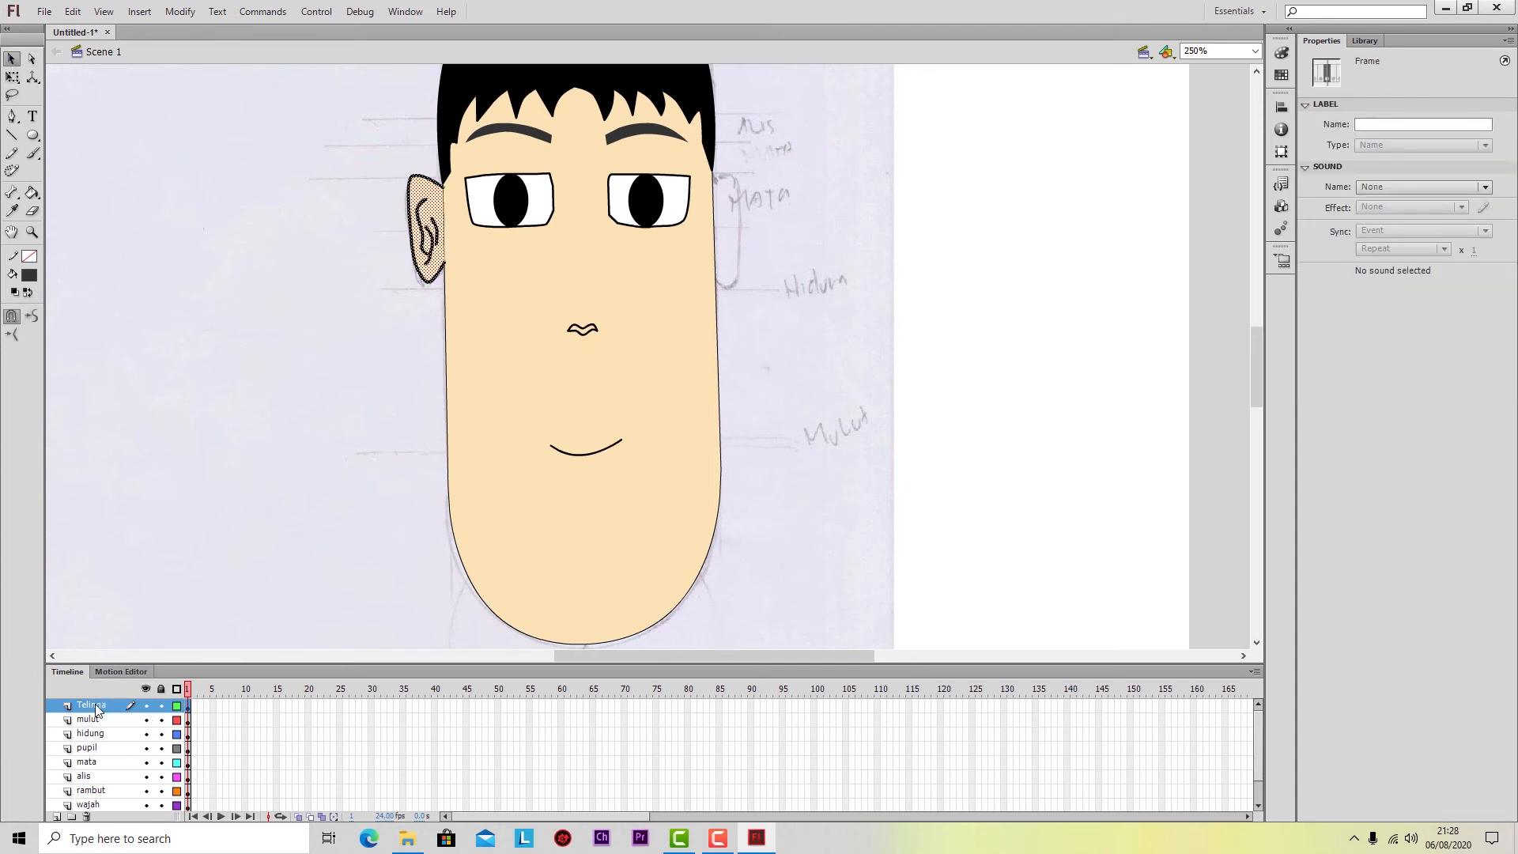
click(32, 58)
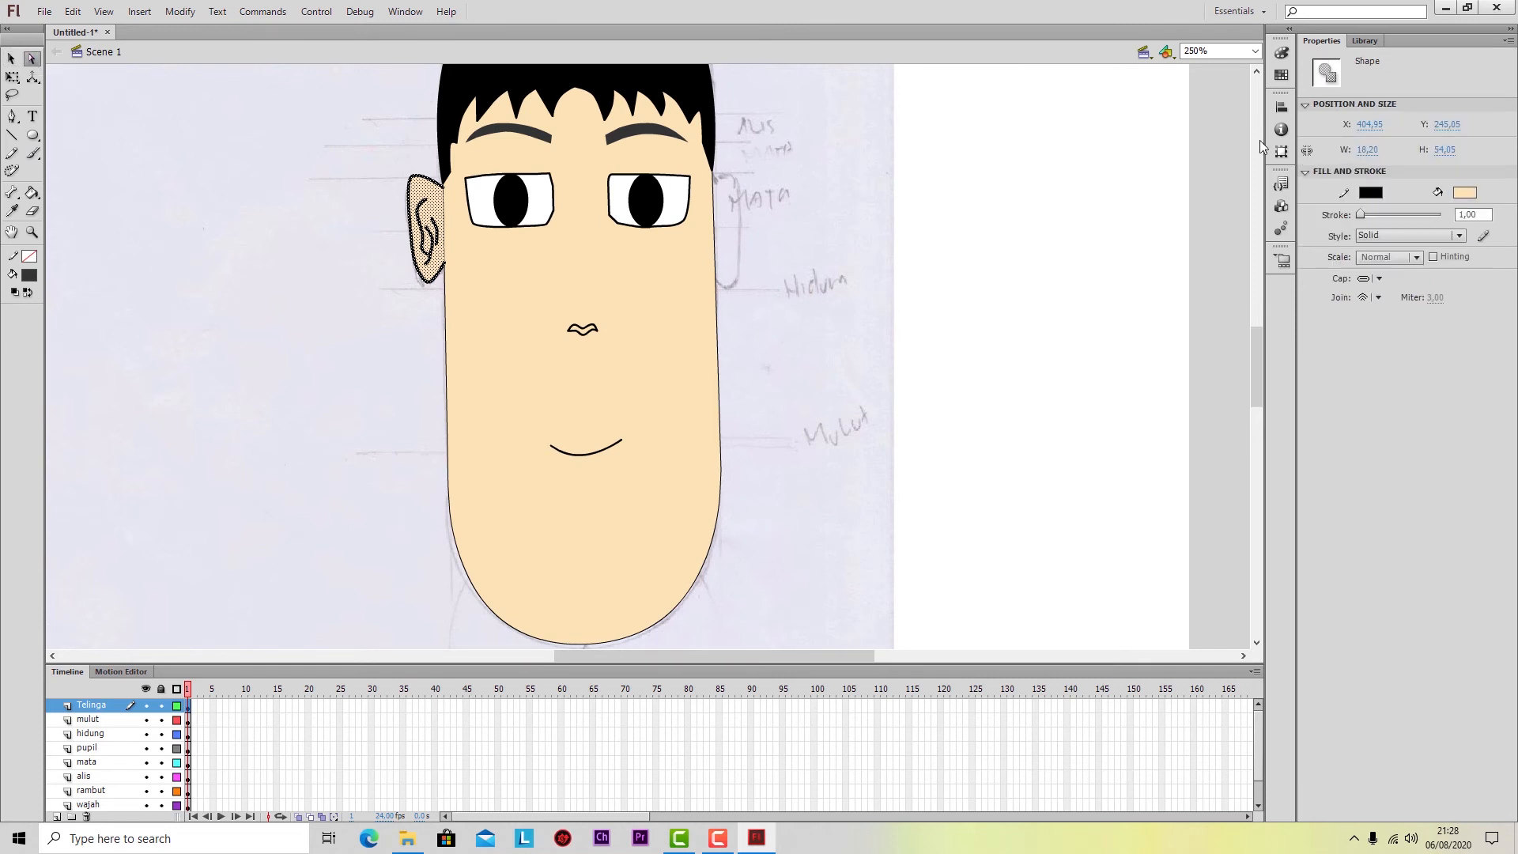
click(1476, 214)
text(0,5)
key(Return)
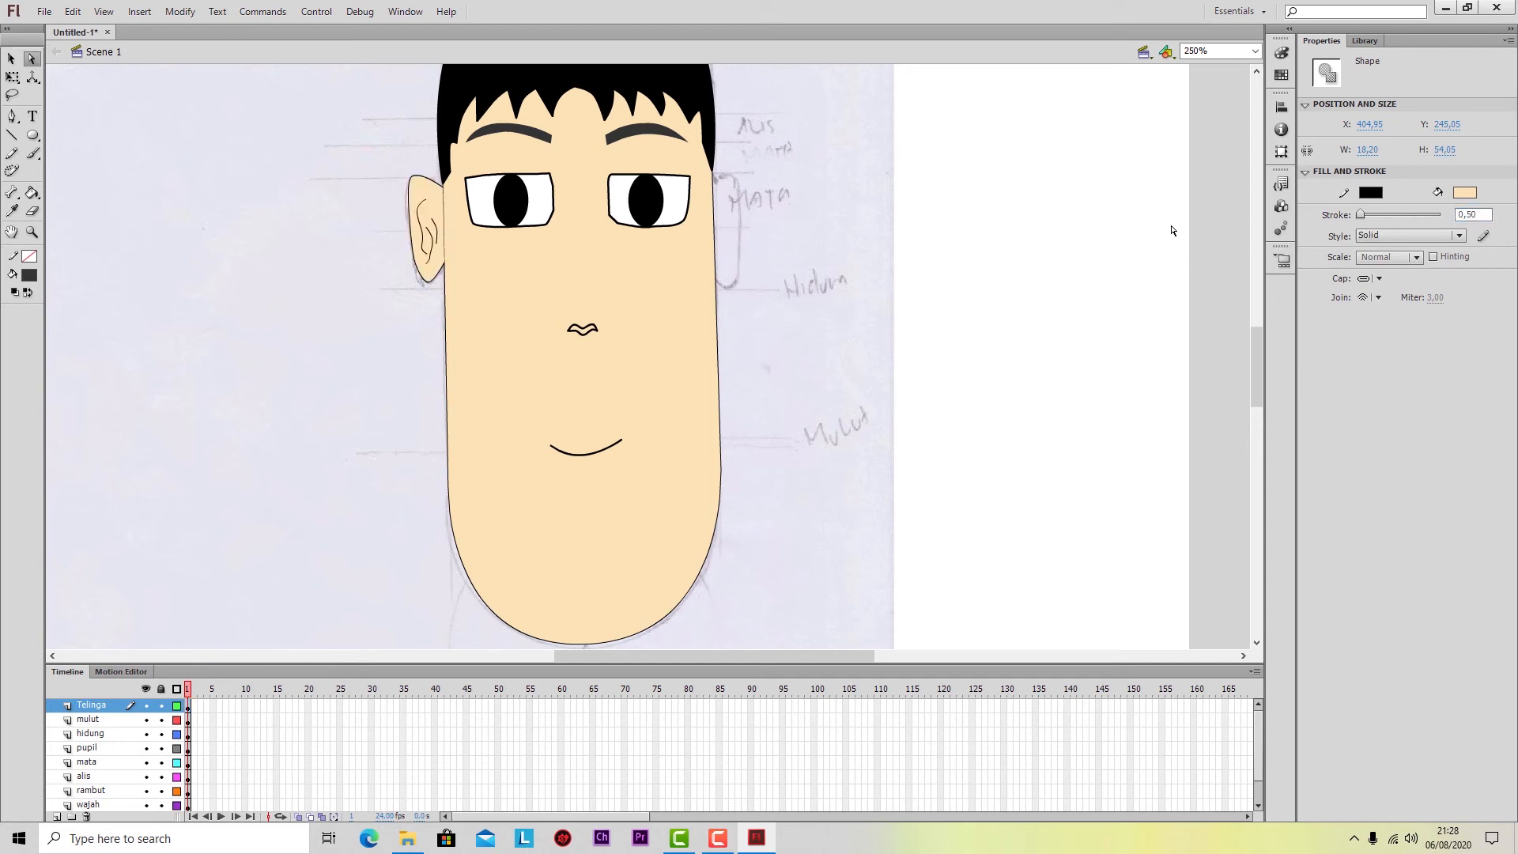
click(320, 330)
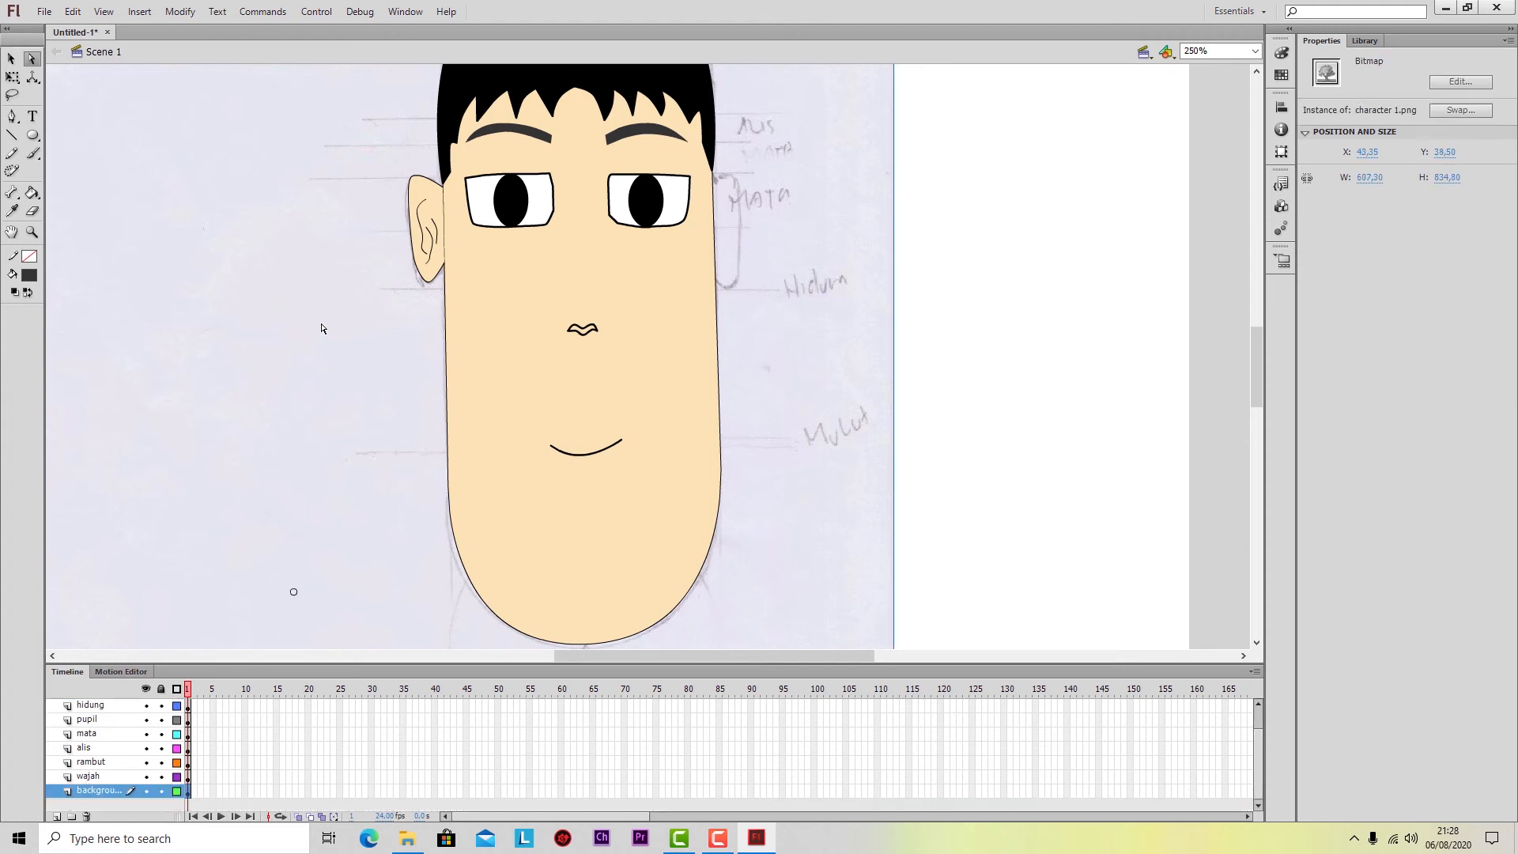
With the Pencil tool at 0.5 stroke, draw seven short slanted black lines across the gaps between the fringe tips on the rambut layer.
scroll(376, 247, up, 3)
scroll(376, 247, down, 3)
scroll(385, 245, up, 1)
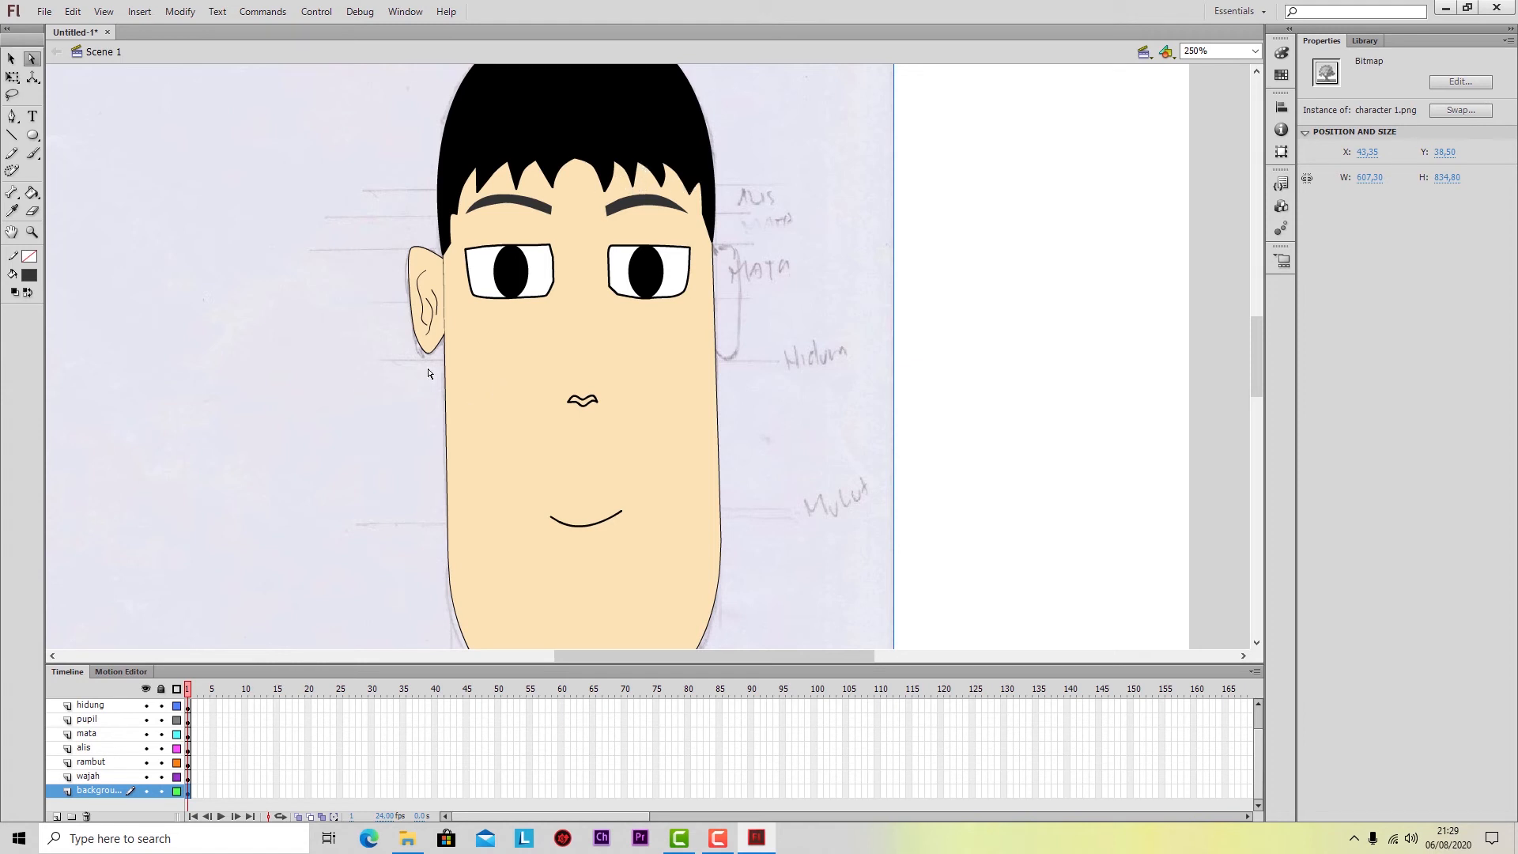
click(95, 764)
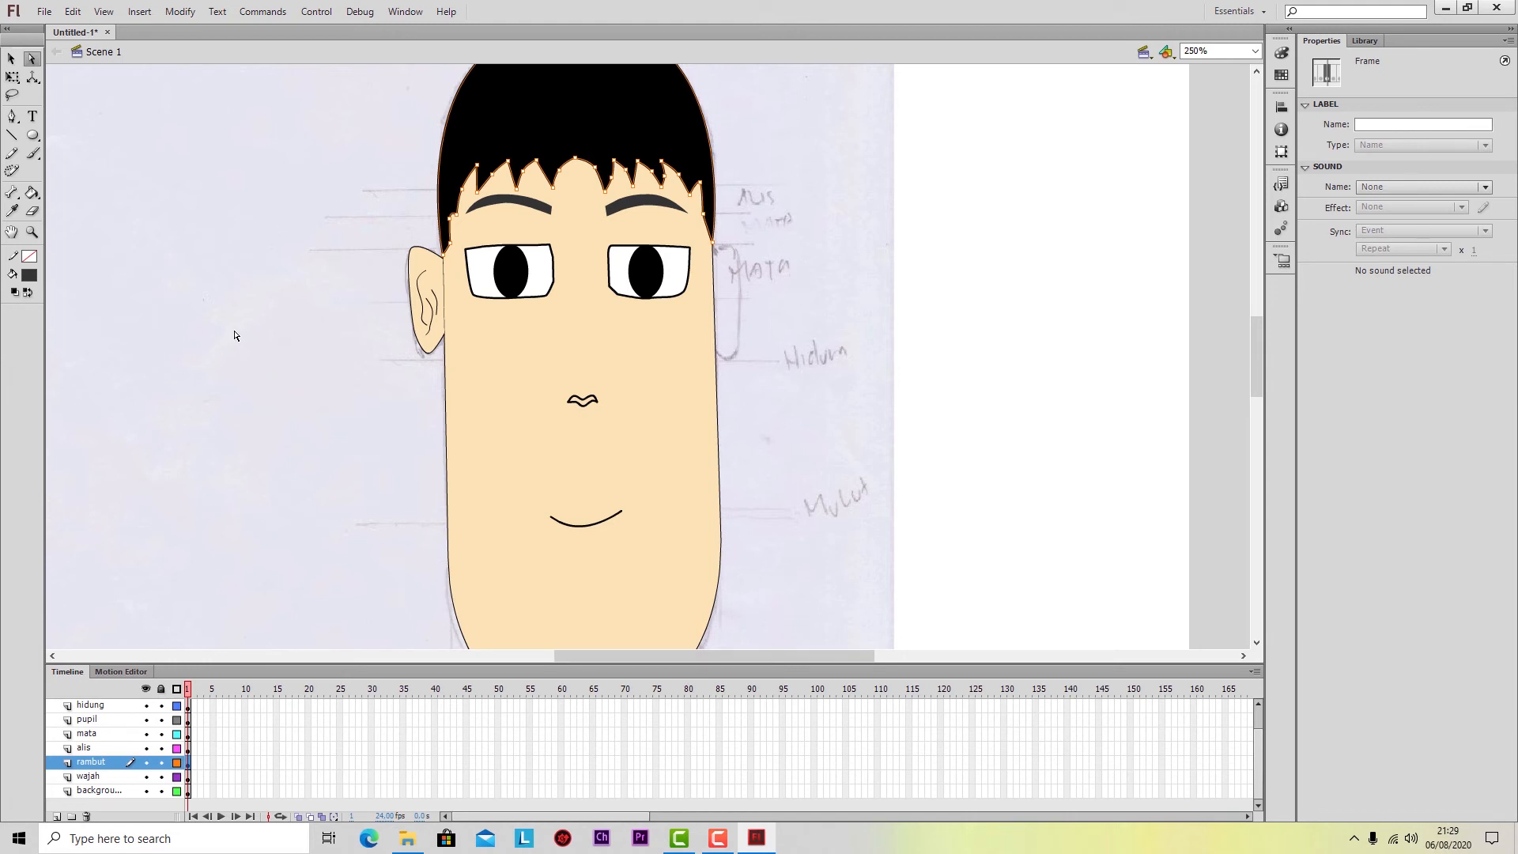
click(19, 155)
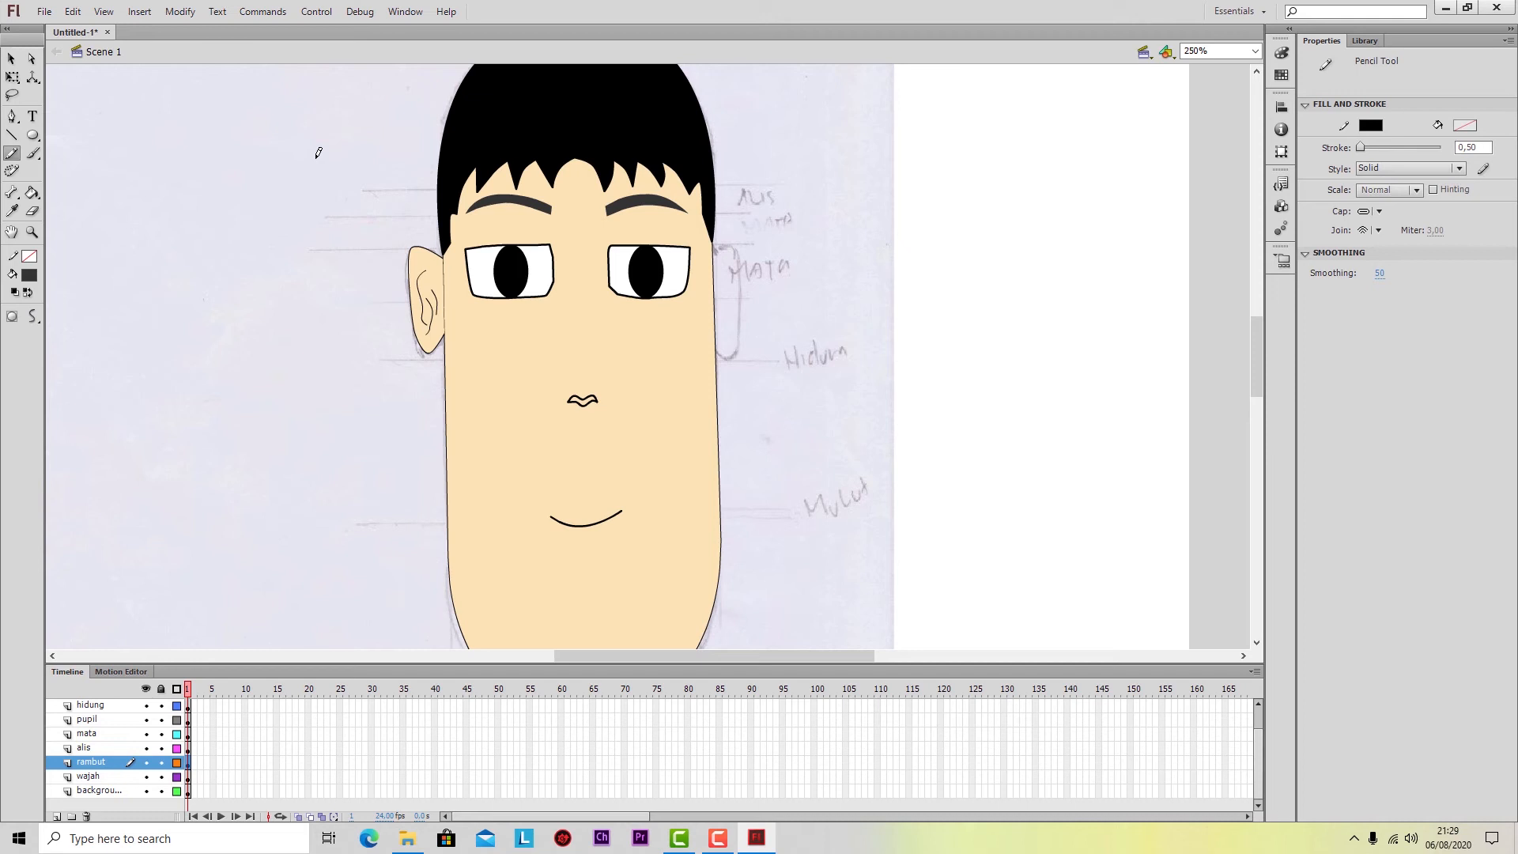
key(ctrl+equal)
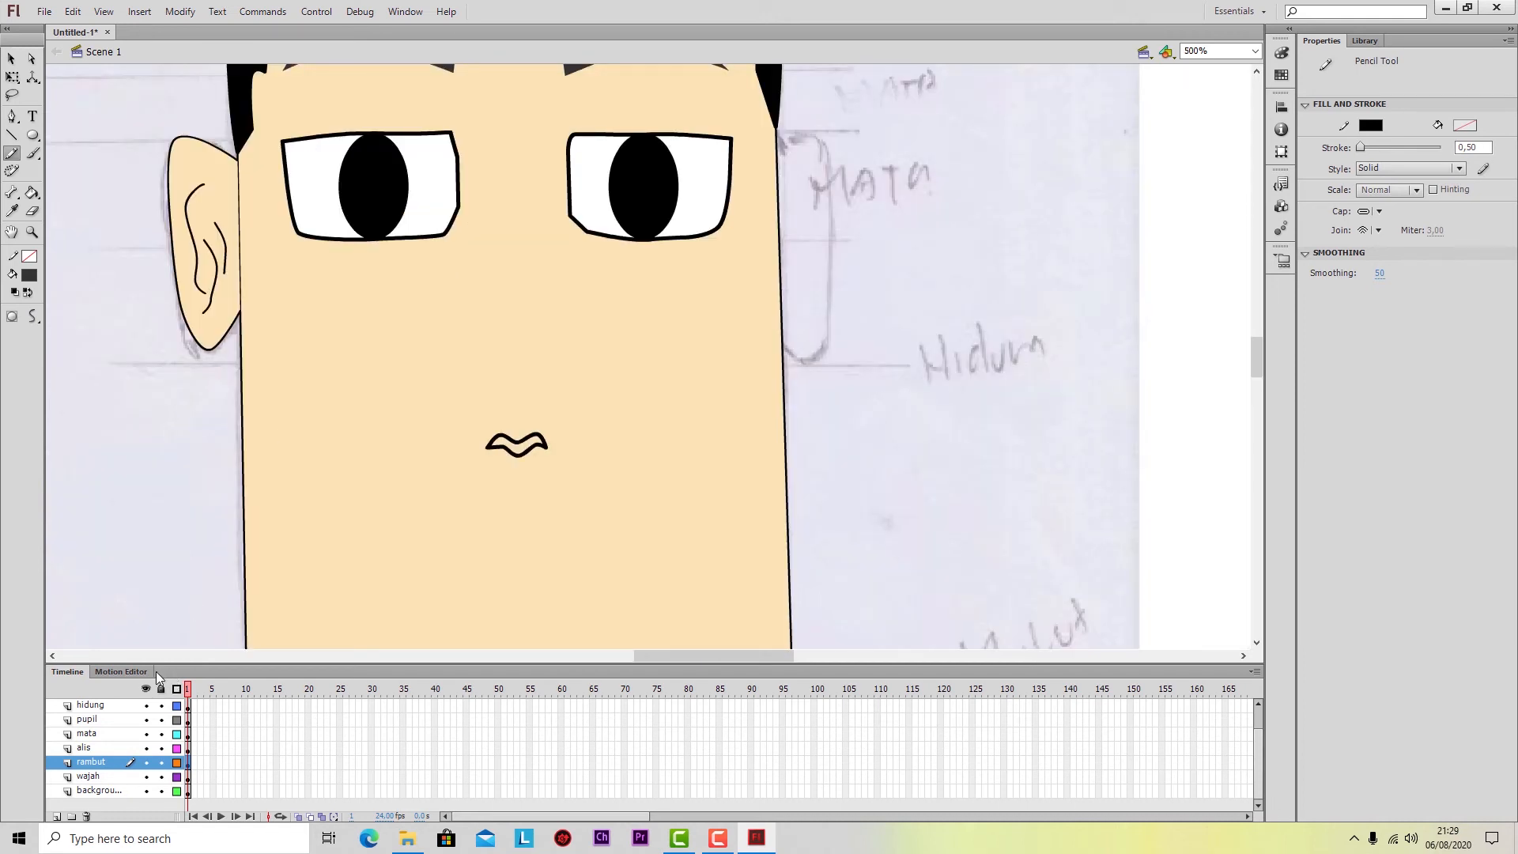
scroll(323, 431, up, 5)
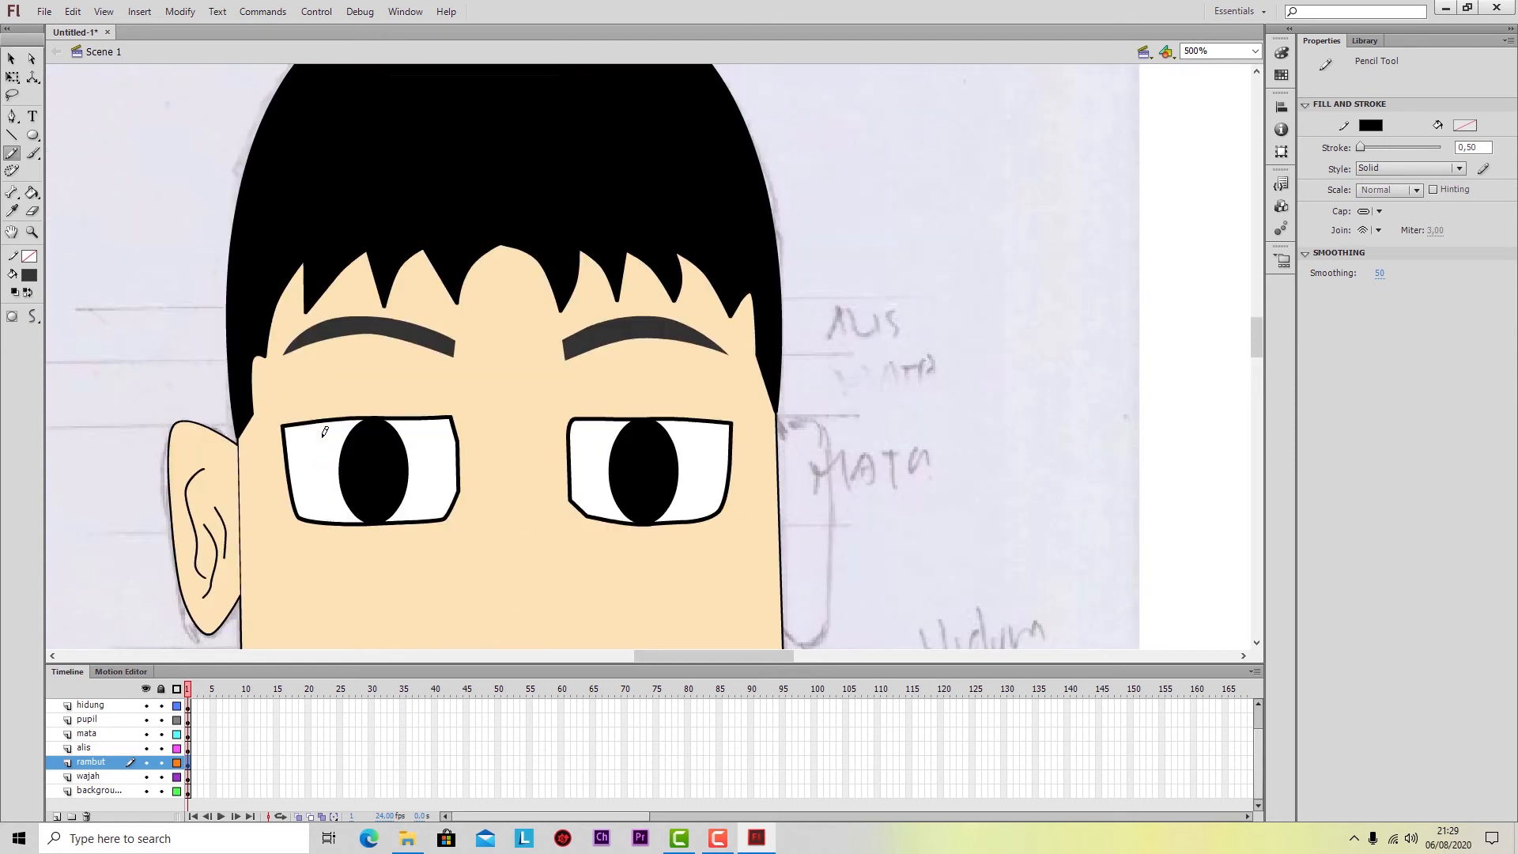
scroll(324, 431, up, 2)
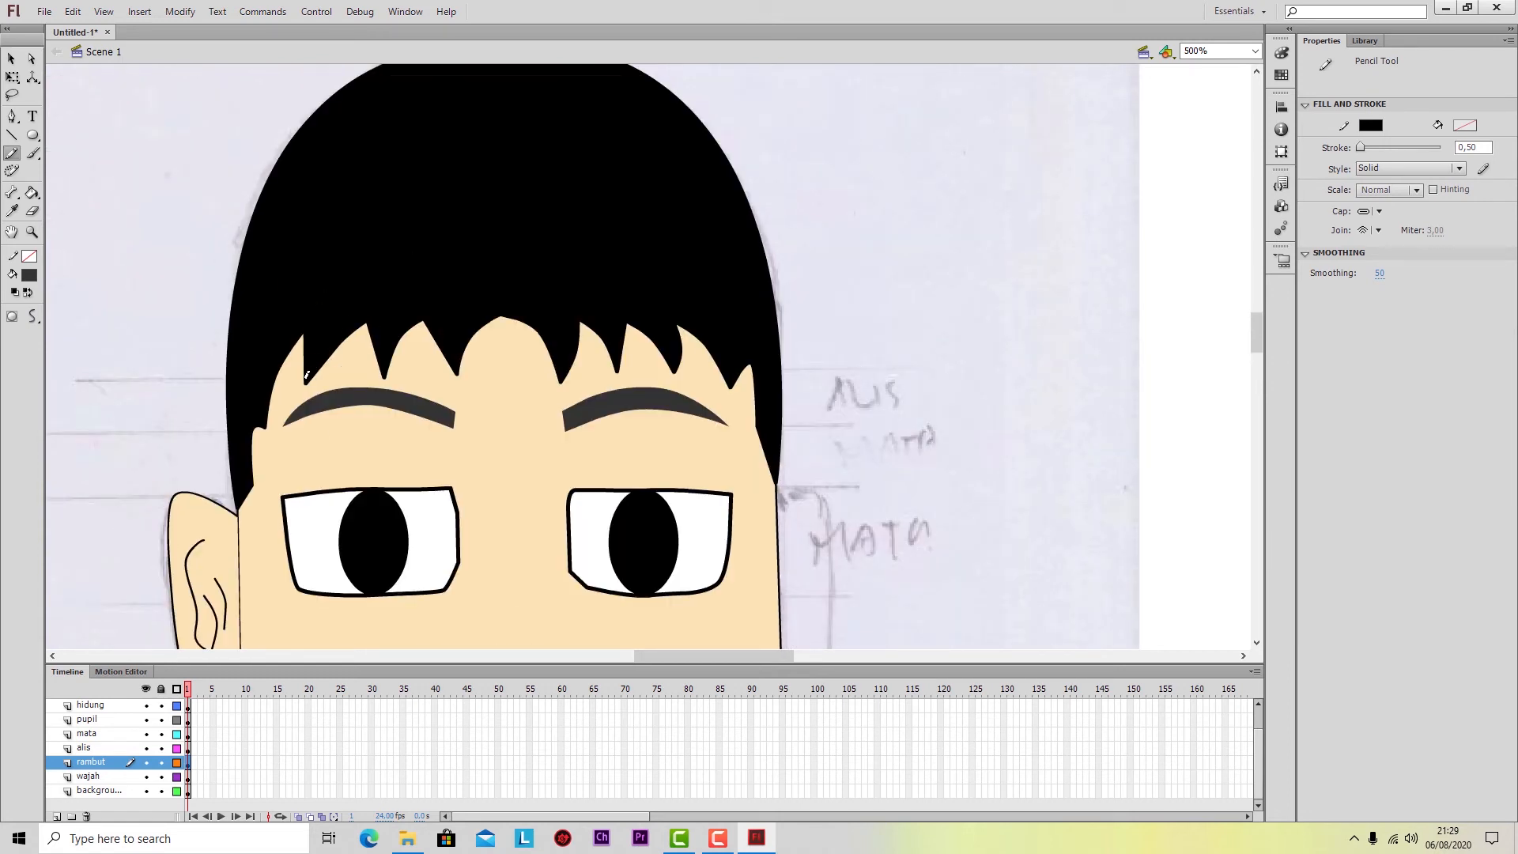
drag(309, 372, 287, 354)
drag(383, 370, 350, 331)
drag(456, 369, 409, 326)
drag(563, 369, 486, 320)
drag(614, 368, 579, 332)
drag(676, 366, 626, 325)
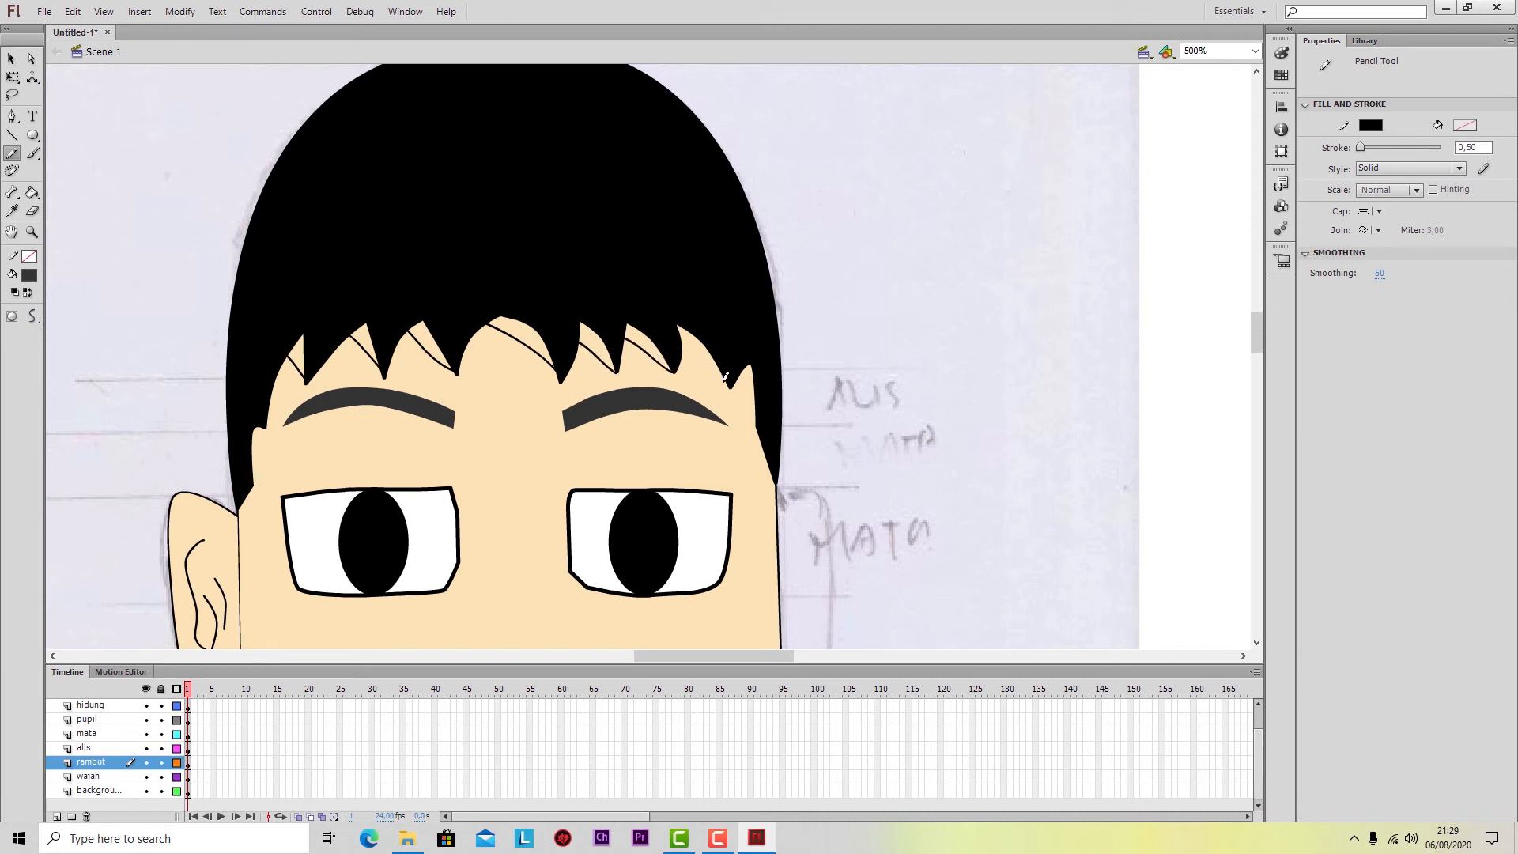
drag(726, 380, 679, 331)
scroll(508, 315, down, 2)
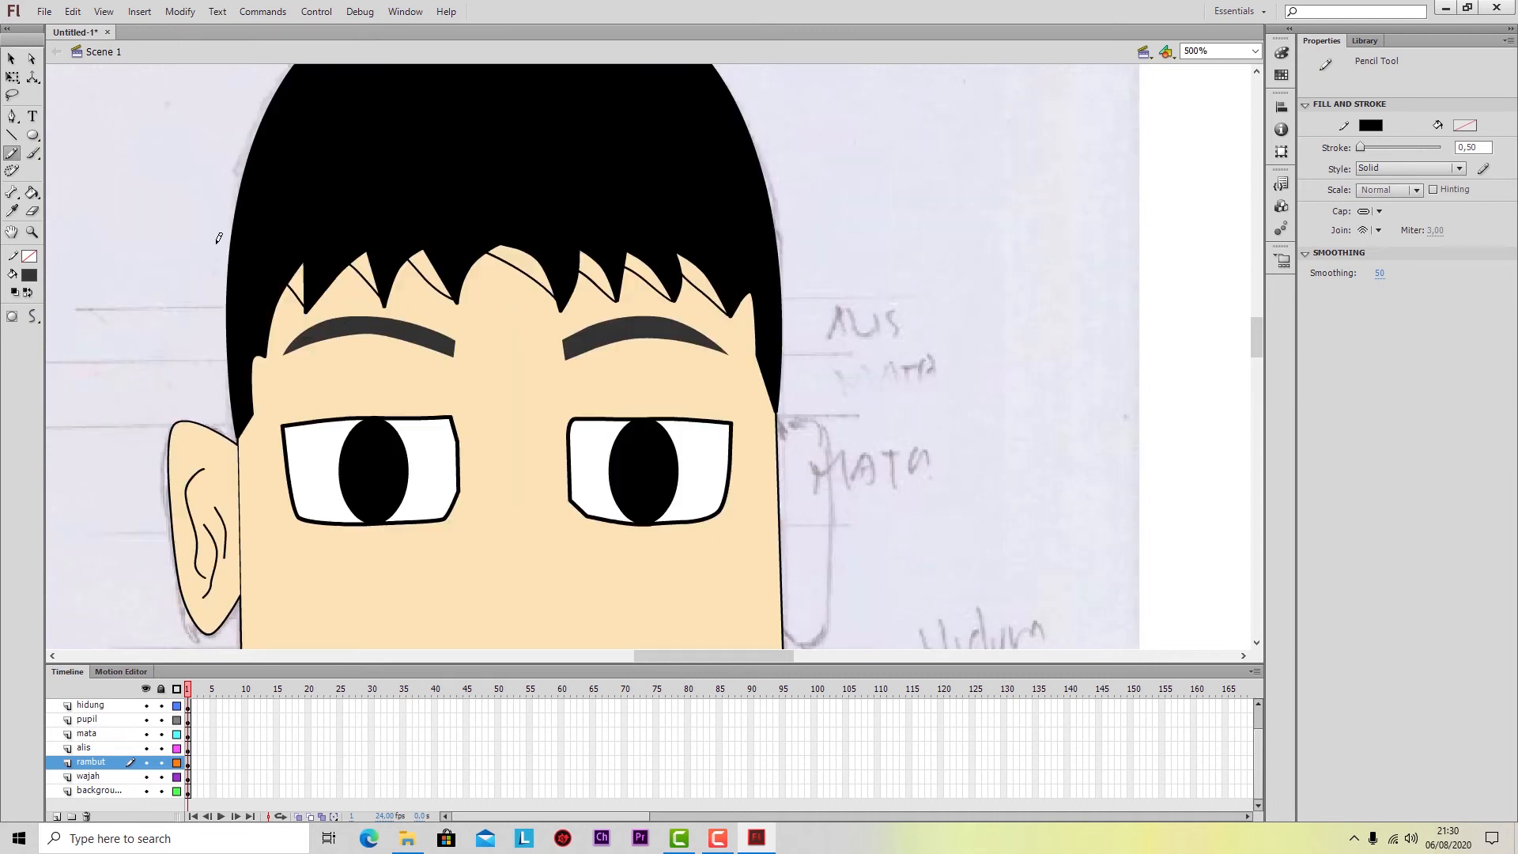
Set the fill colour to a custom golden brown with red 172, green 132 and blue 11.
click(11, 59)
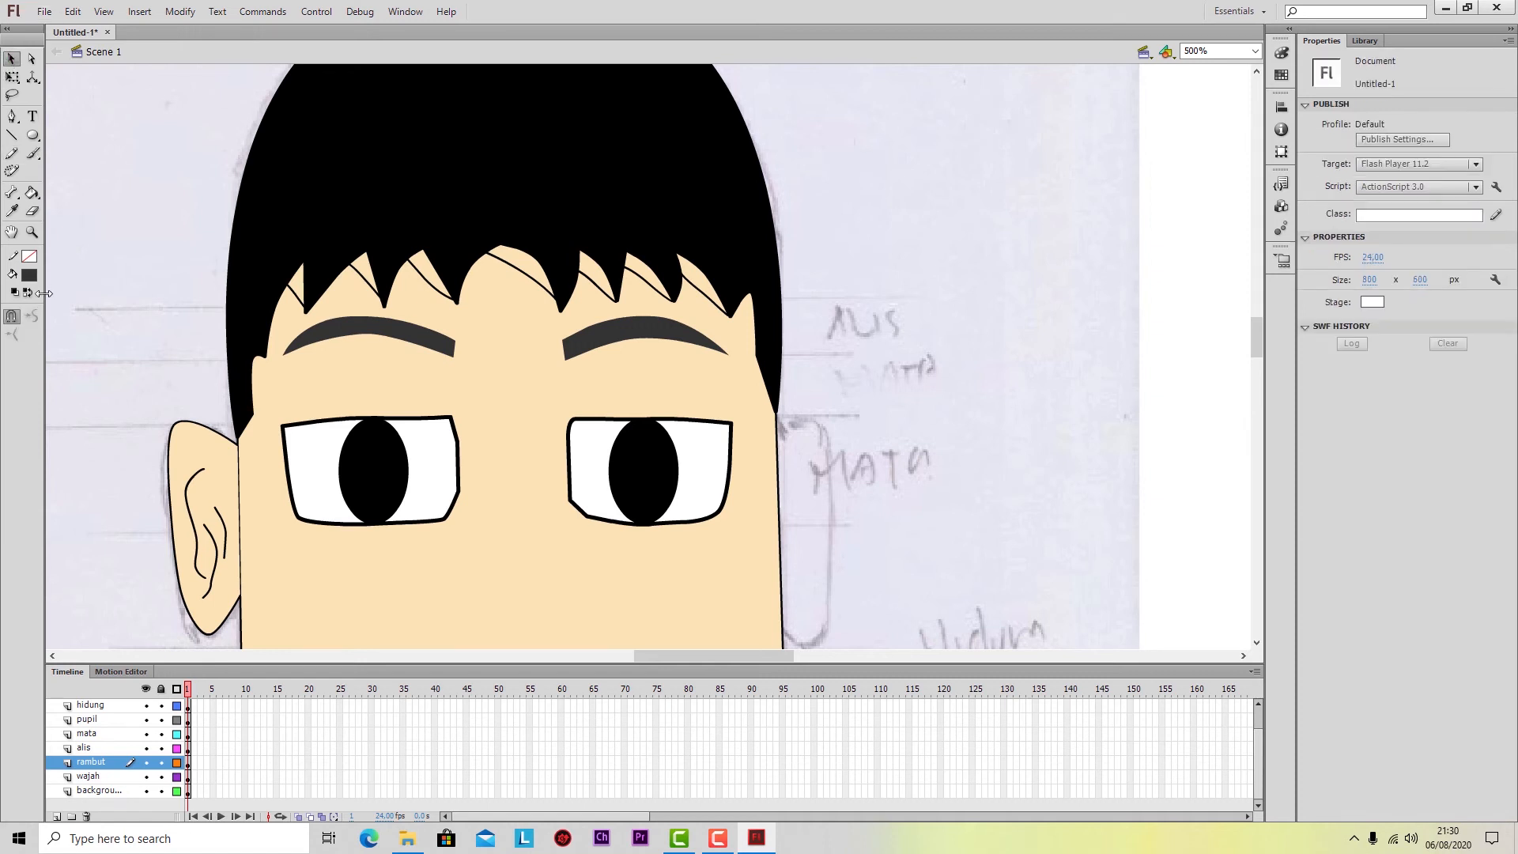
click(29, 275)
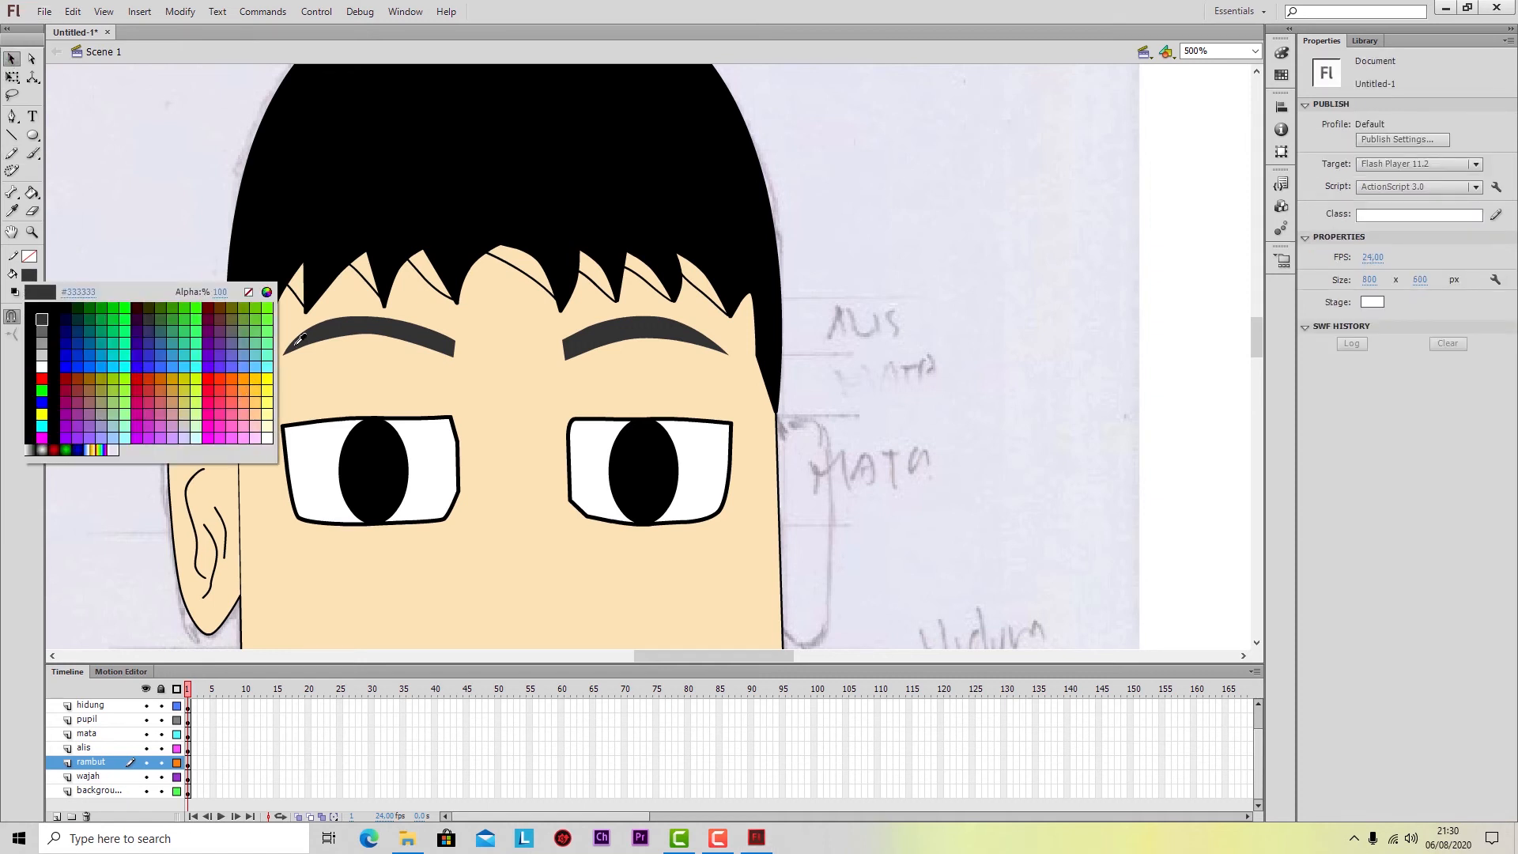
click(265, 293)
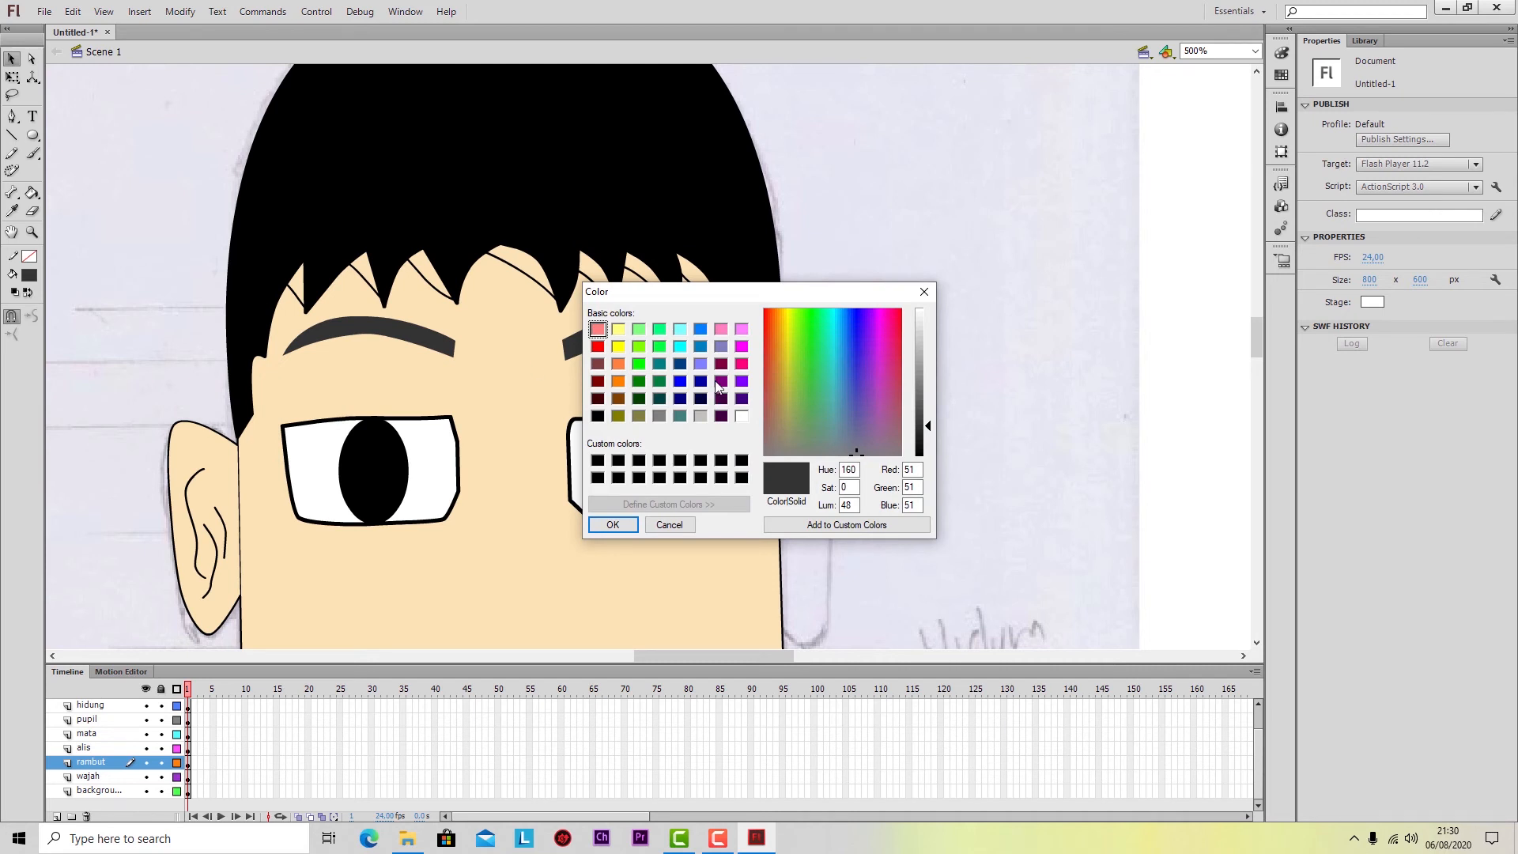
click(785, 359)
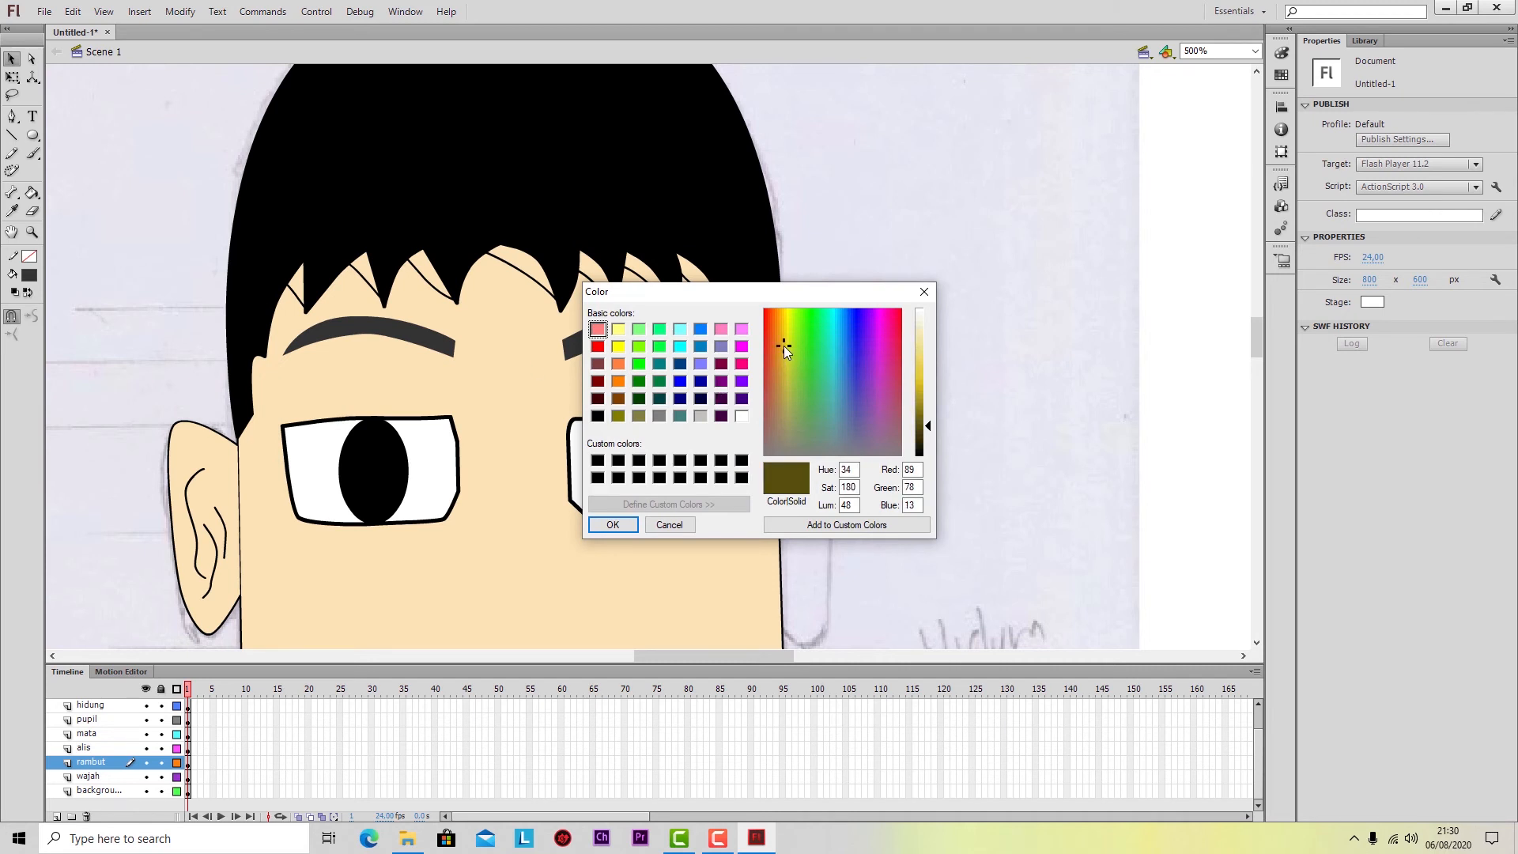
click(781, 330)
click(781, 321)
drag(929, 427, 928, 415)
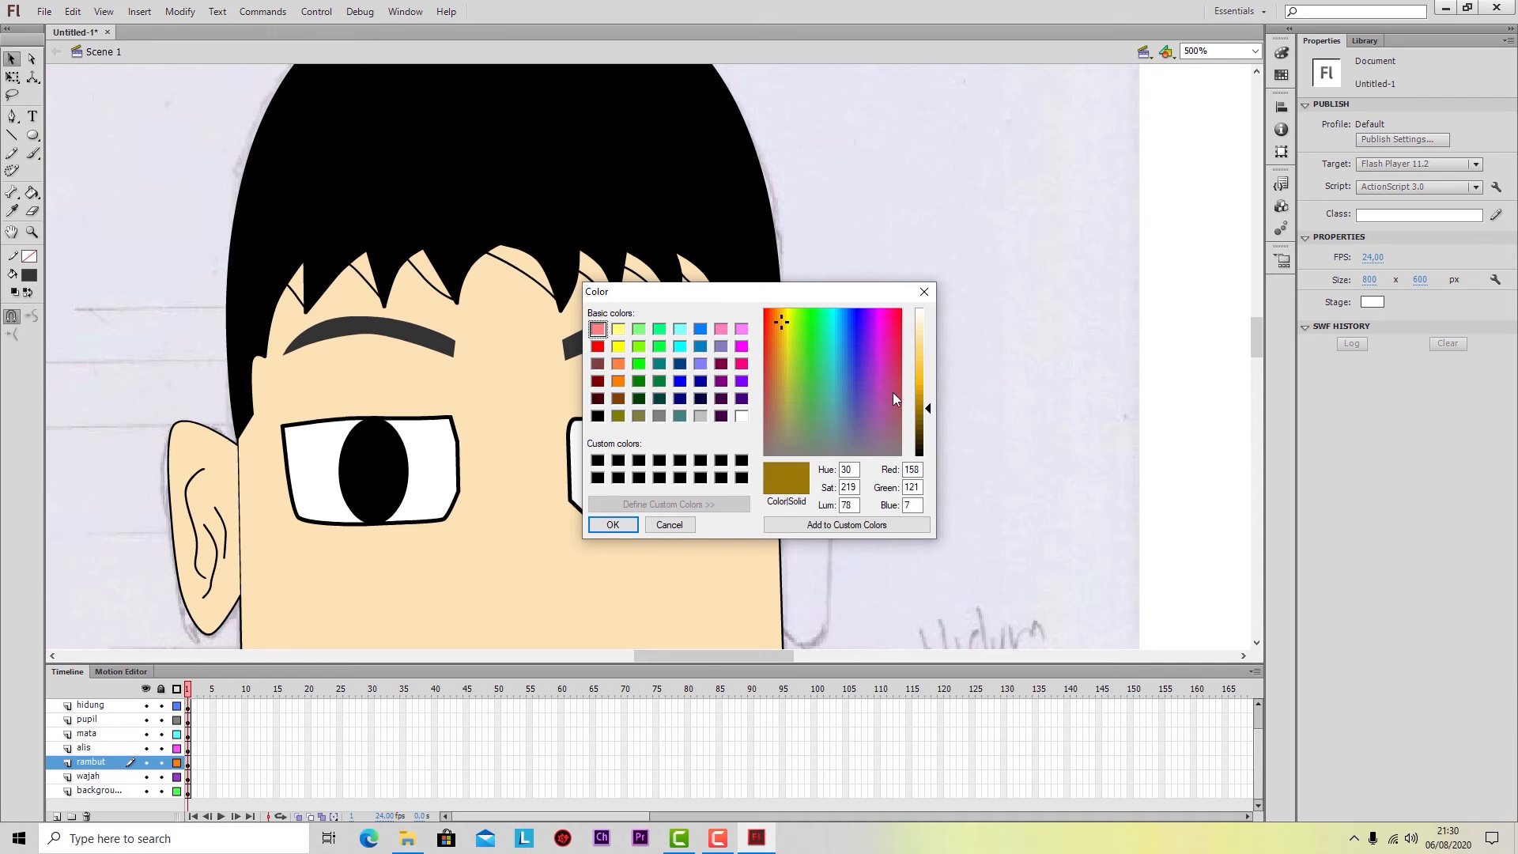
click(777, 326)
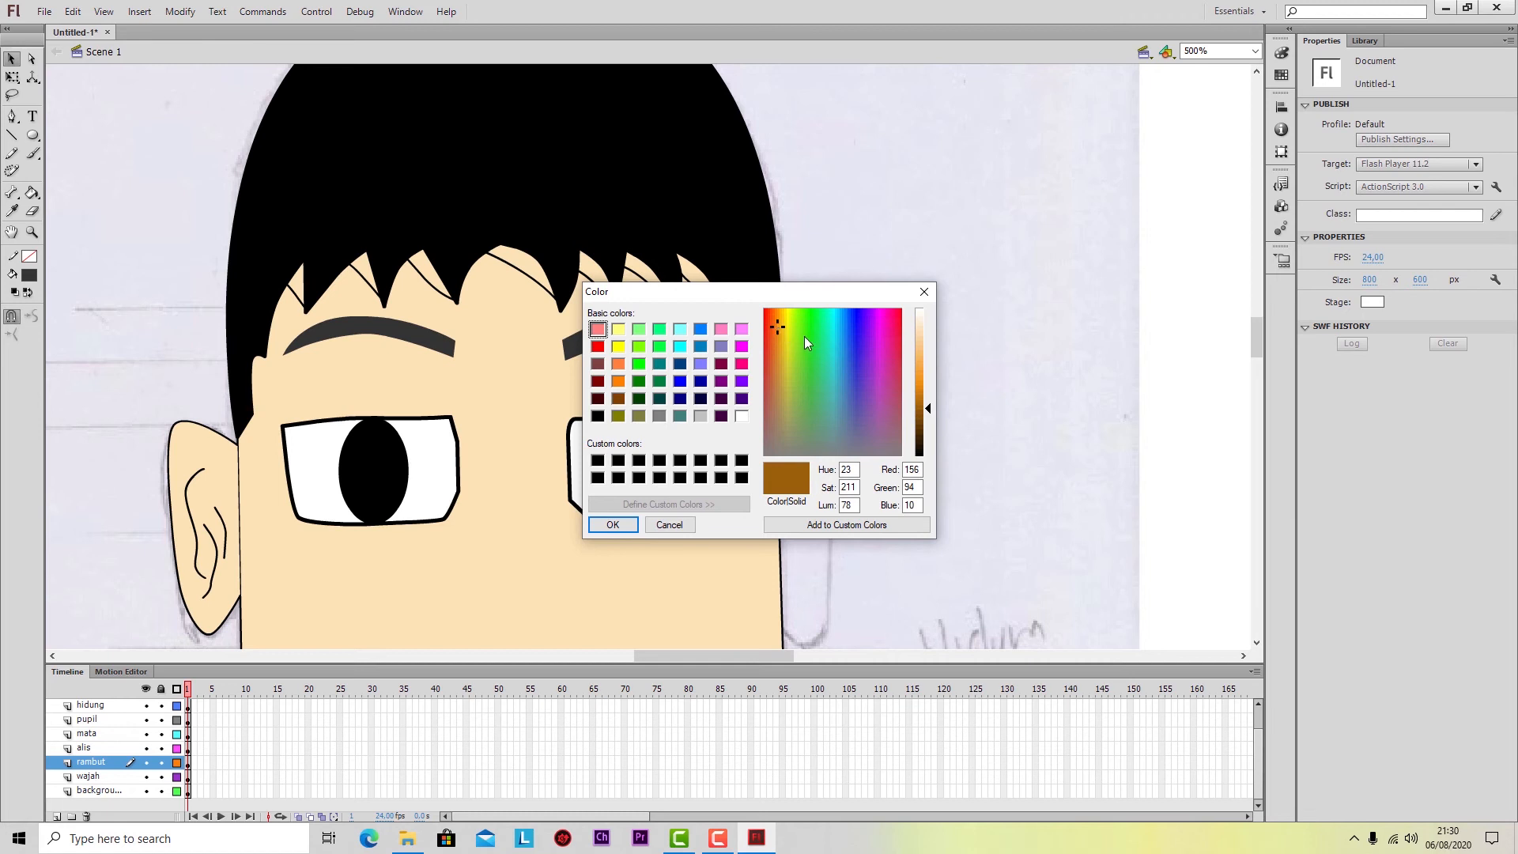
click(782, 332)
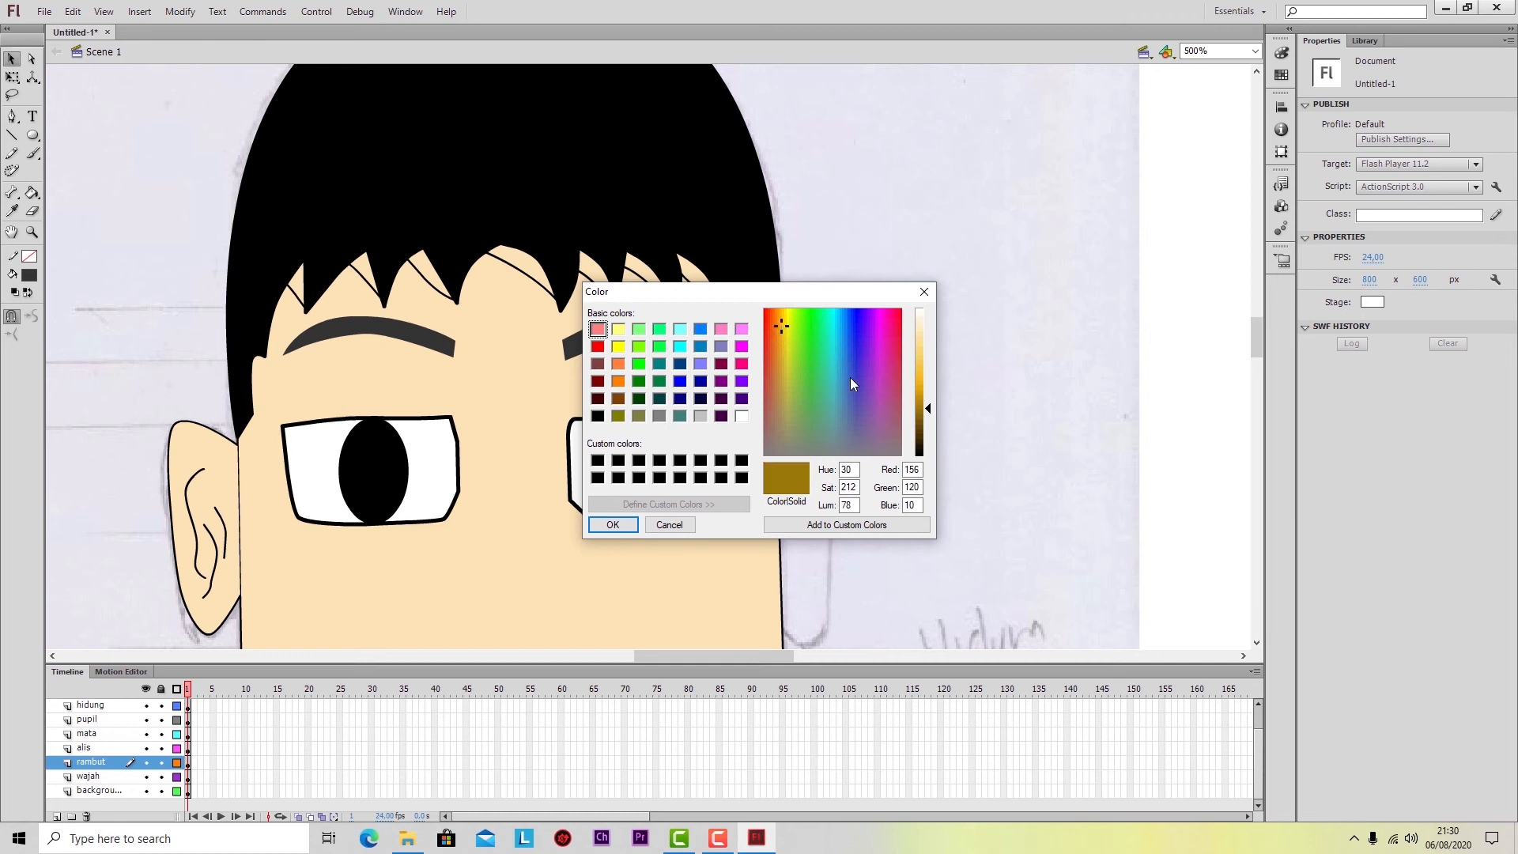
drag(924, 405, 928, 409)
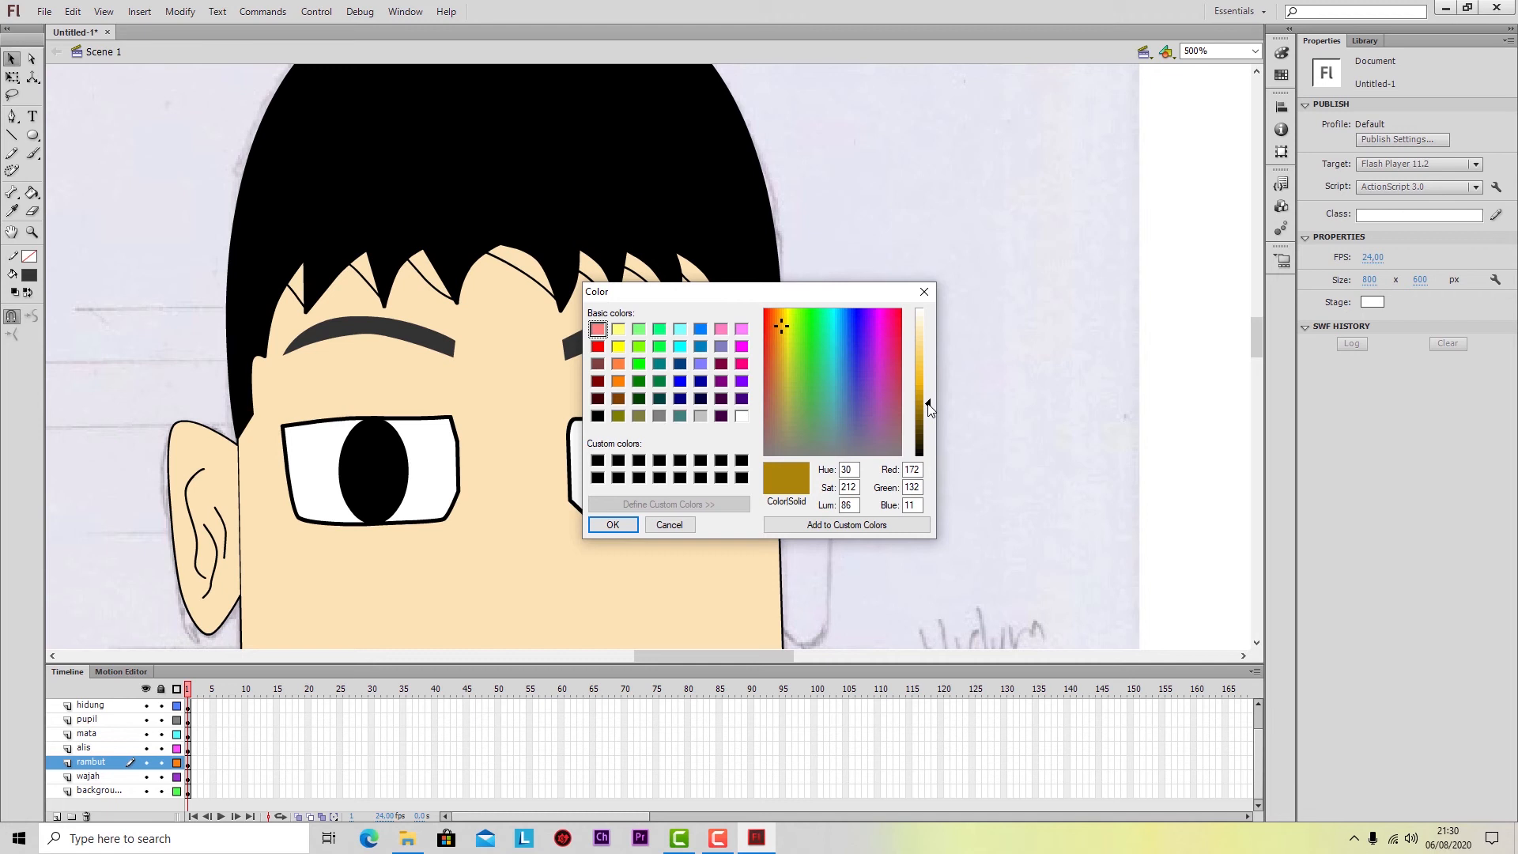
click(613, 525)
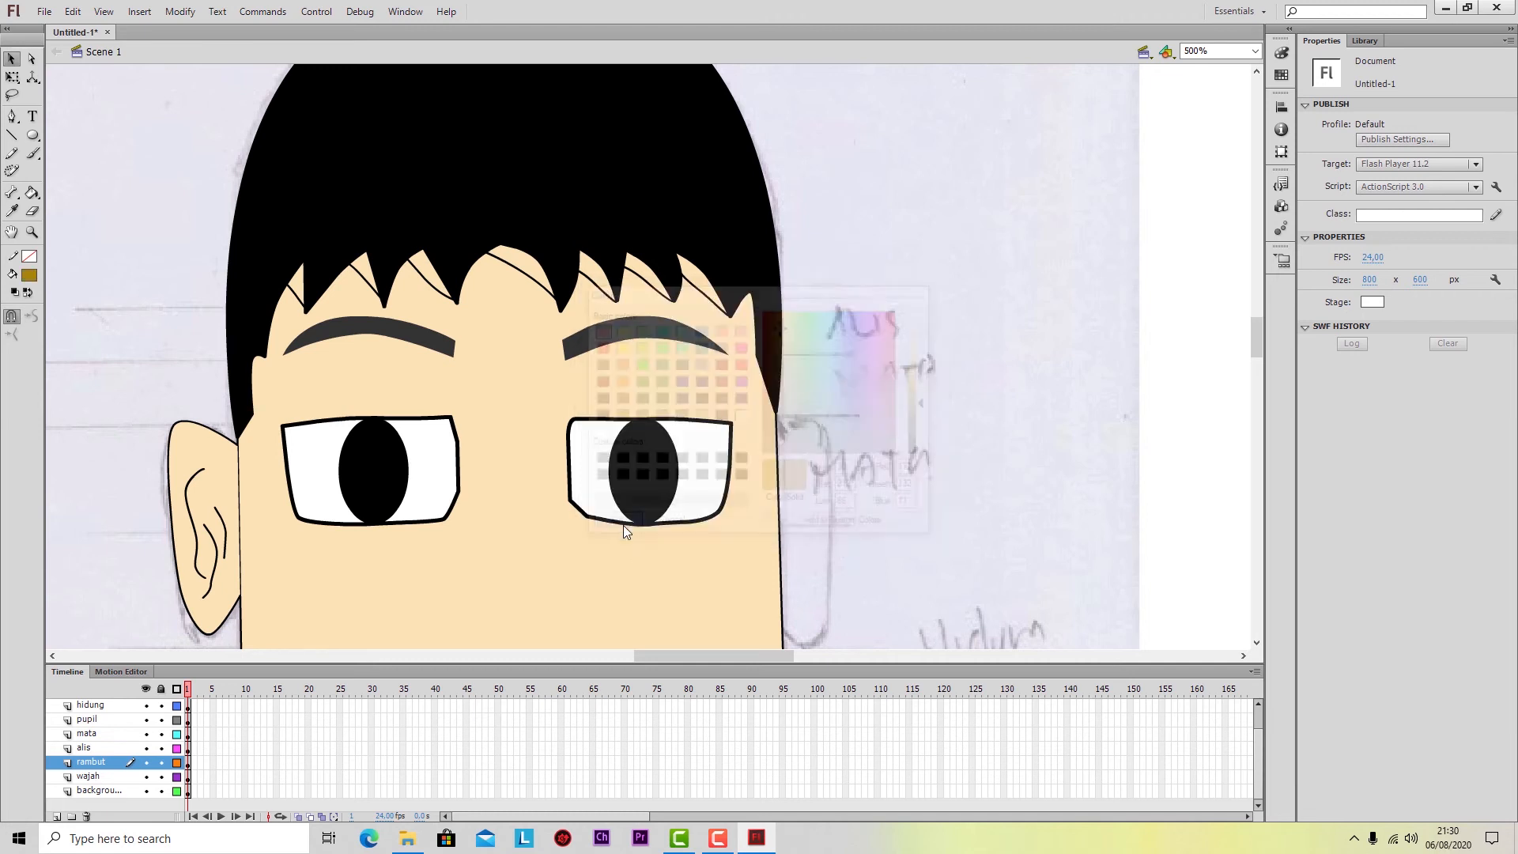
Fill the first four fringe gaps above the slanted lines with golden brown using the Paint Bucket on the rambut layer.
click(31, 192)
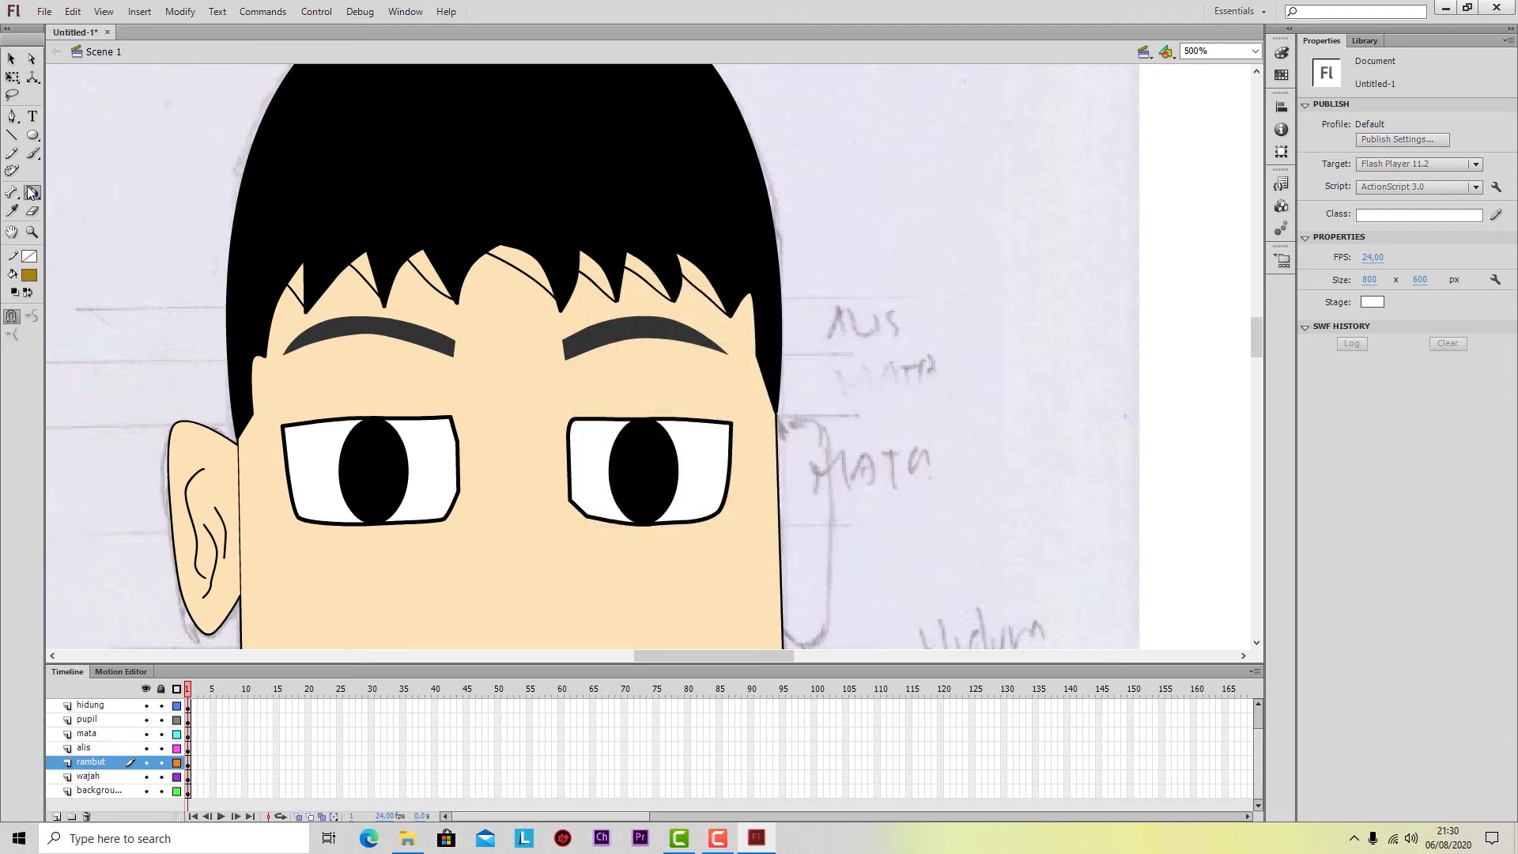
click(292, 283)
click(364, 272)
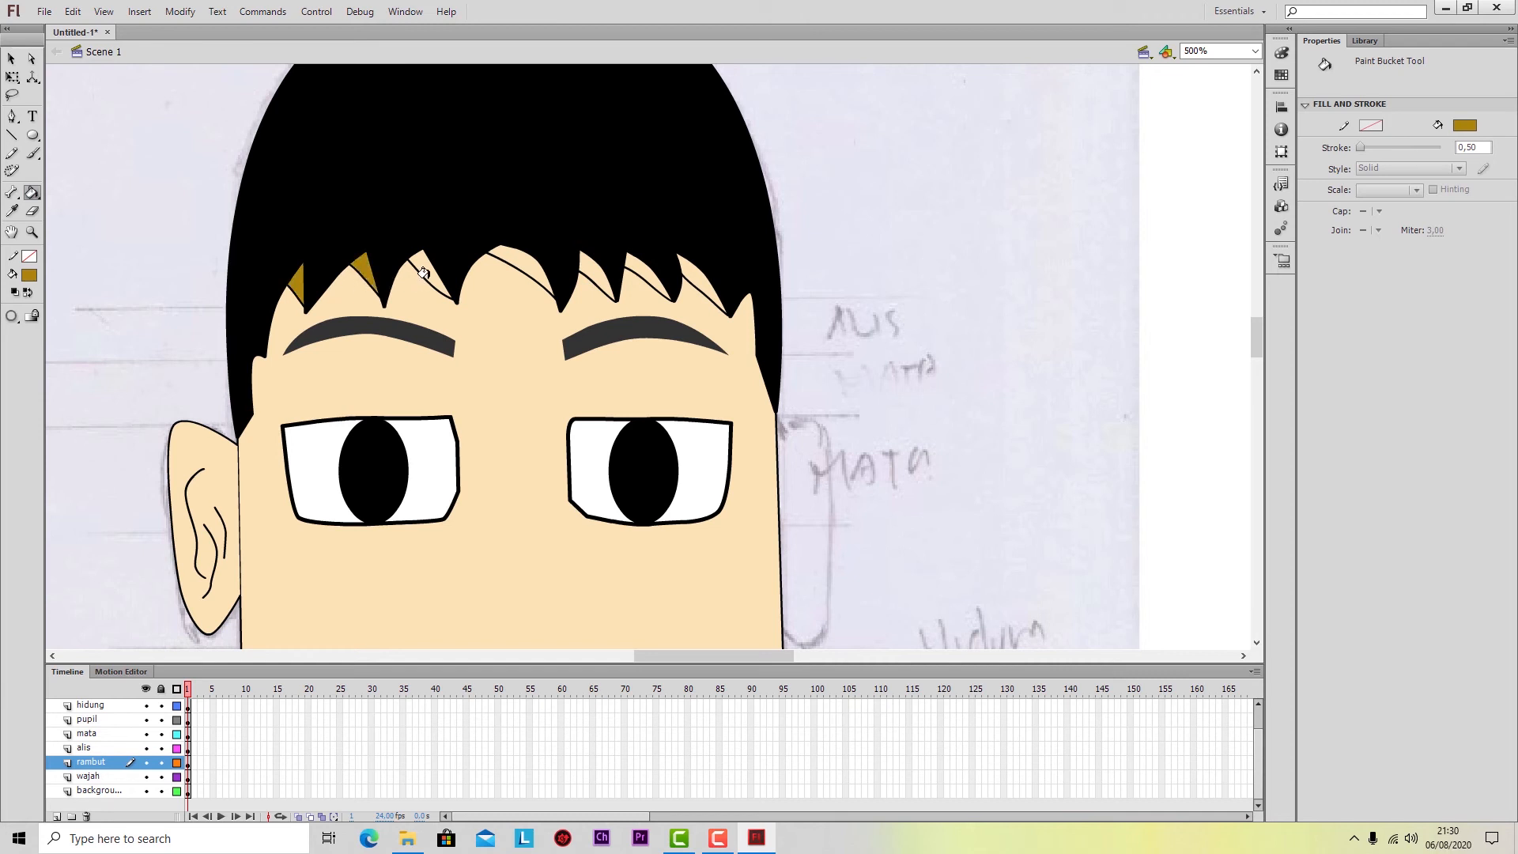
click(427, 277)
click(506, 259)
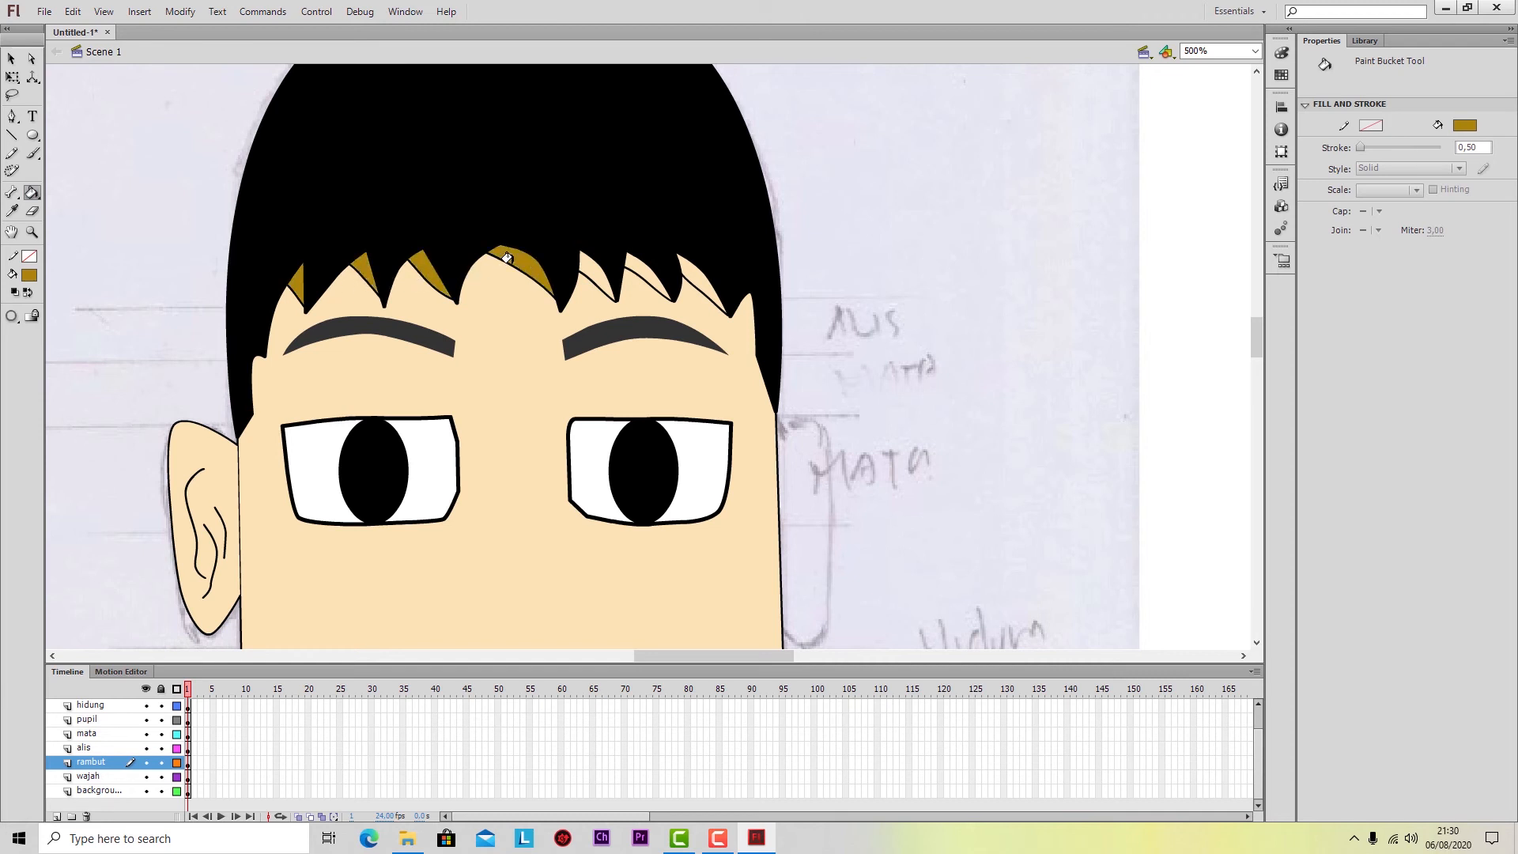
Try to fill the fifth fringe gap with golden brown, and undo the fill.
click(581, 269)
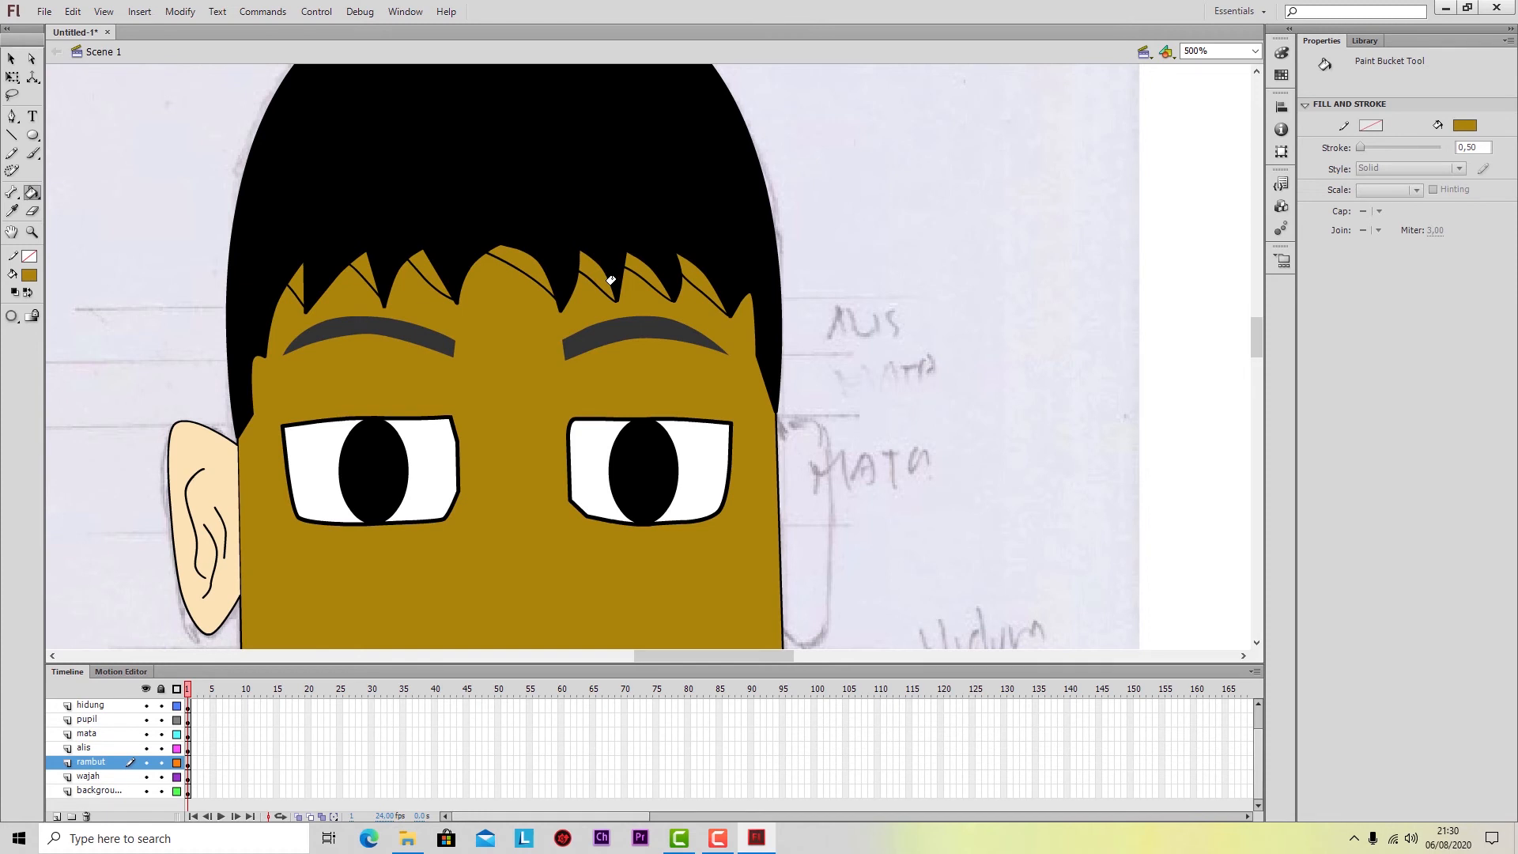
key(ctrl+z)
key(ctrl+y)
key(ctrl+z)
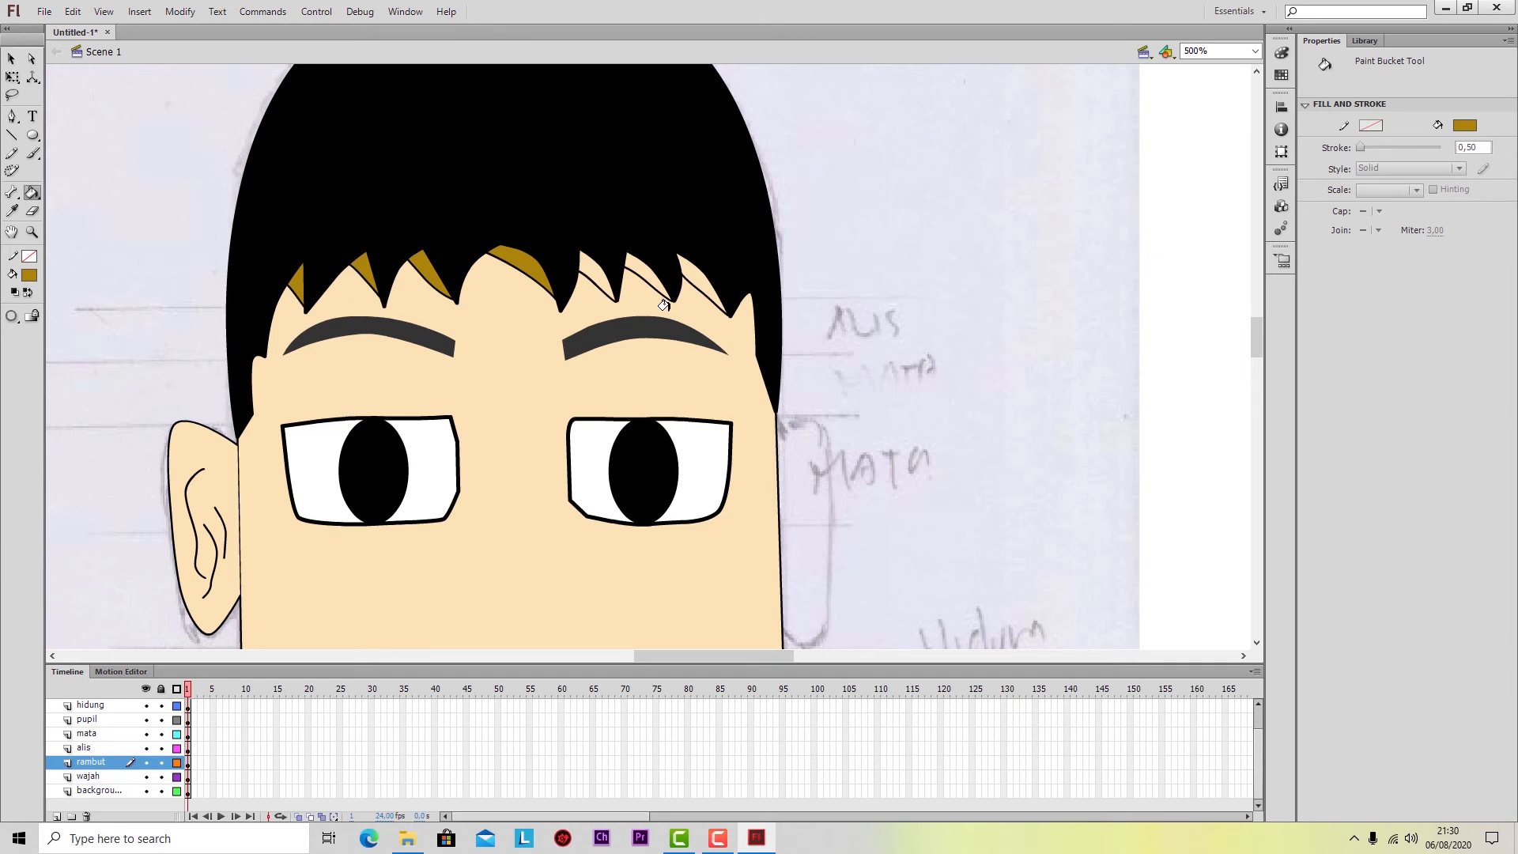
With the Subselection tool, move the lower end anchor of the fifth gap's slanted line onto the fringe tip on the rambut layer.
click(31, 59)
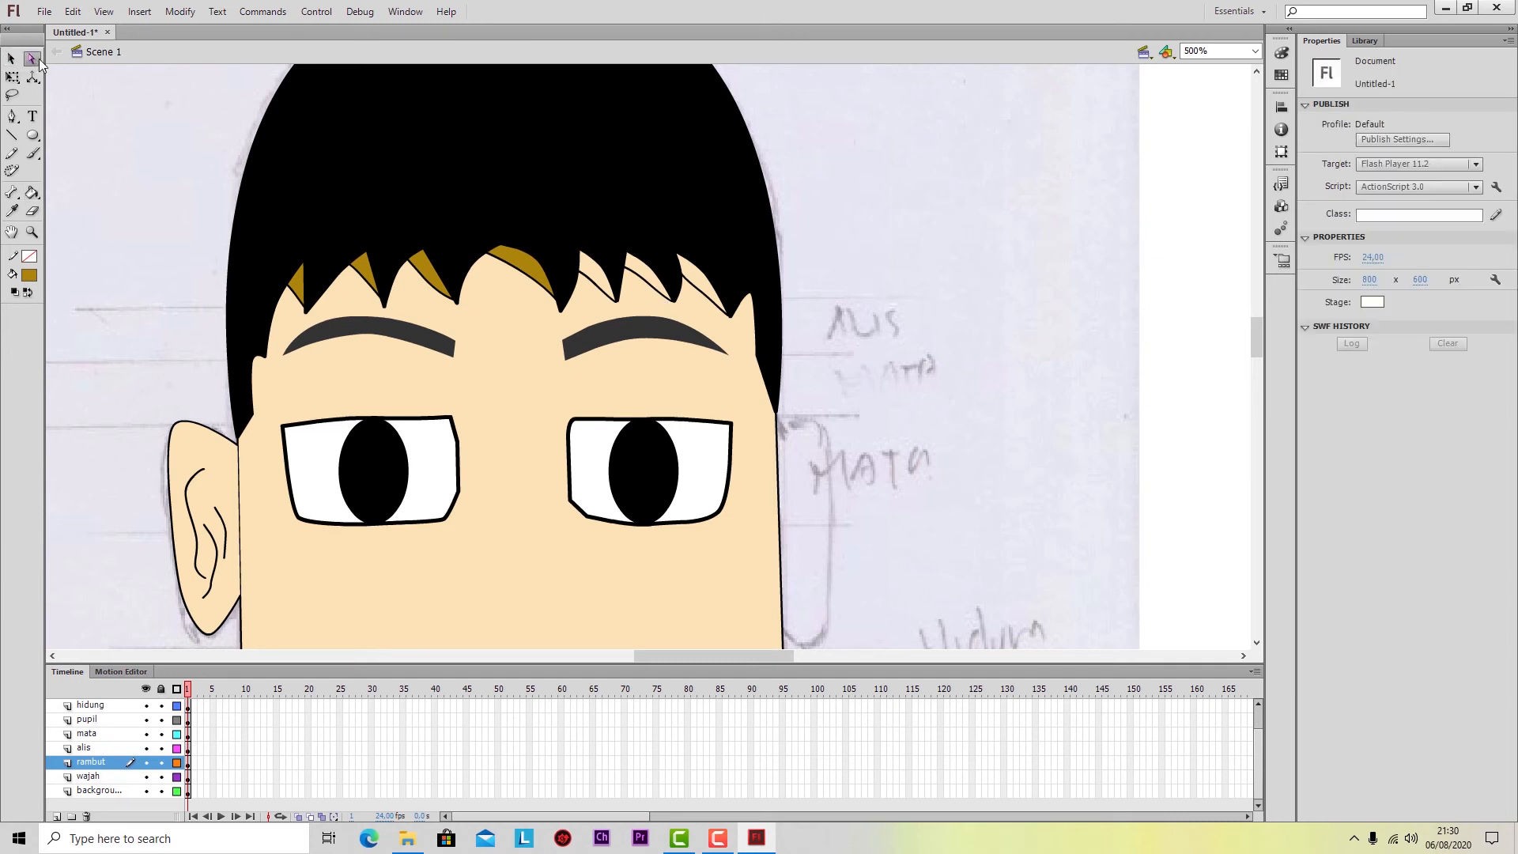
click(590, 285)
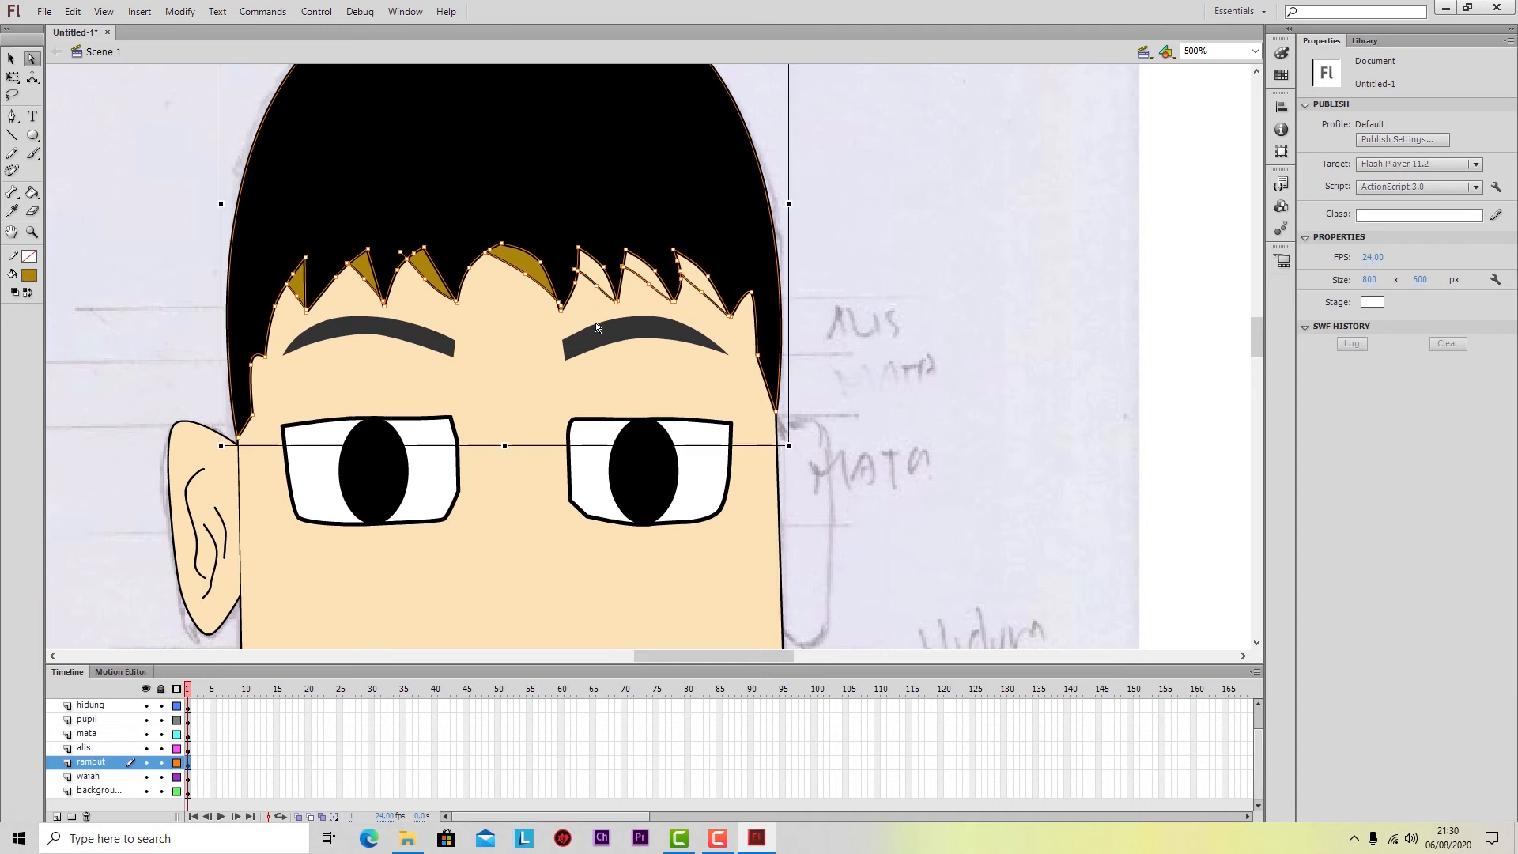
key(ctrl+equal)
key(ctrl+equal)
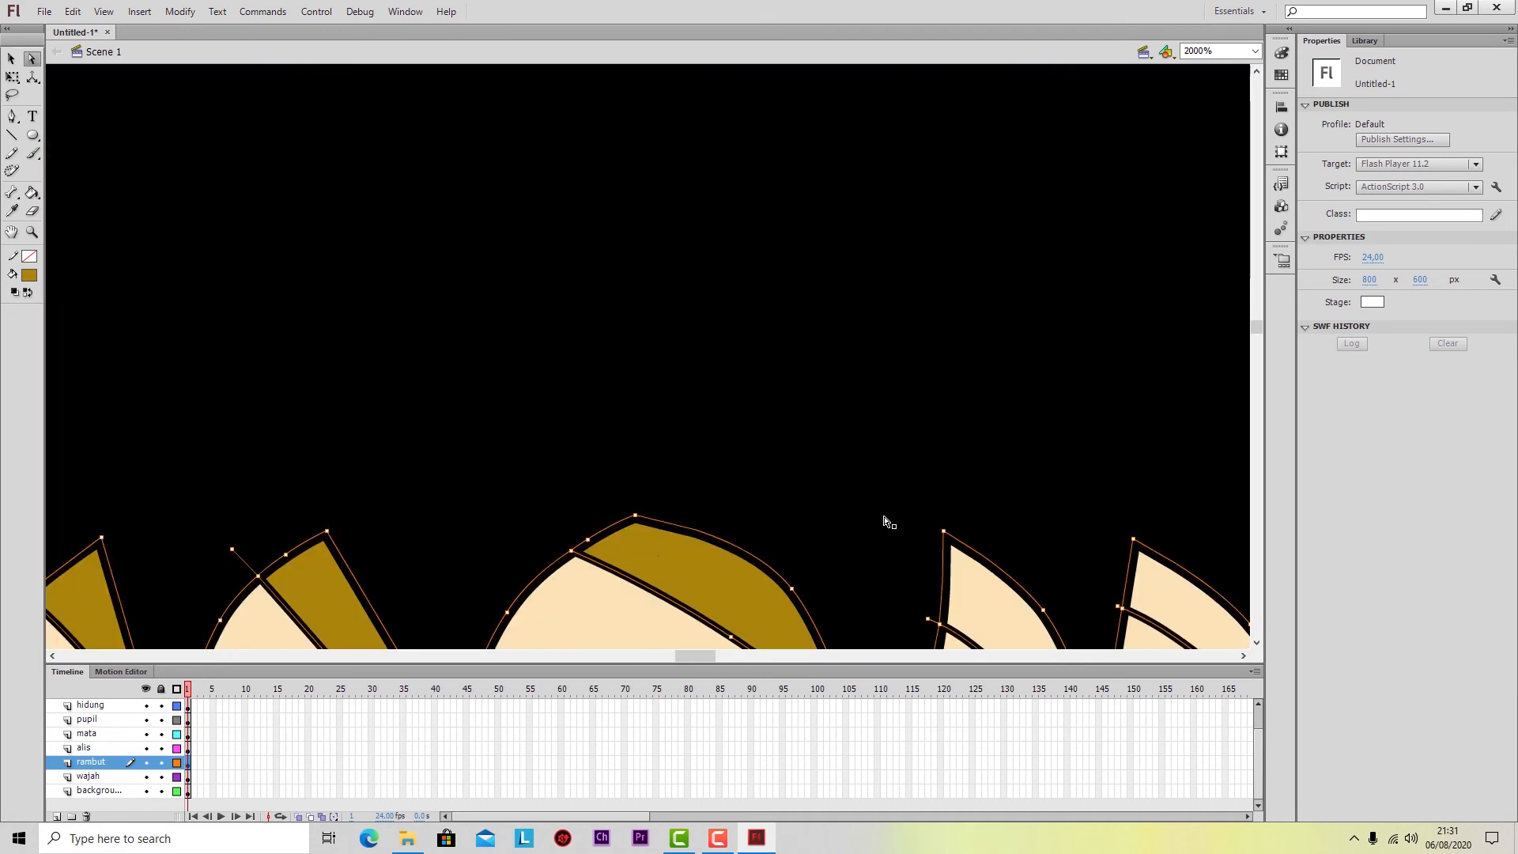
scroll(884, 522, down, 5)
click(1106, 424)
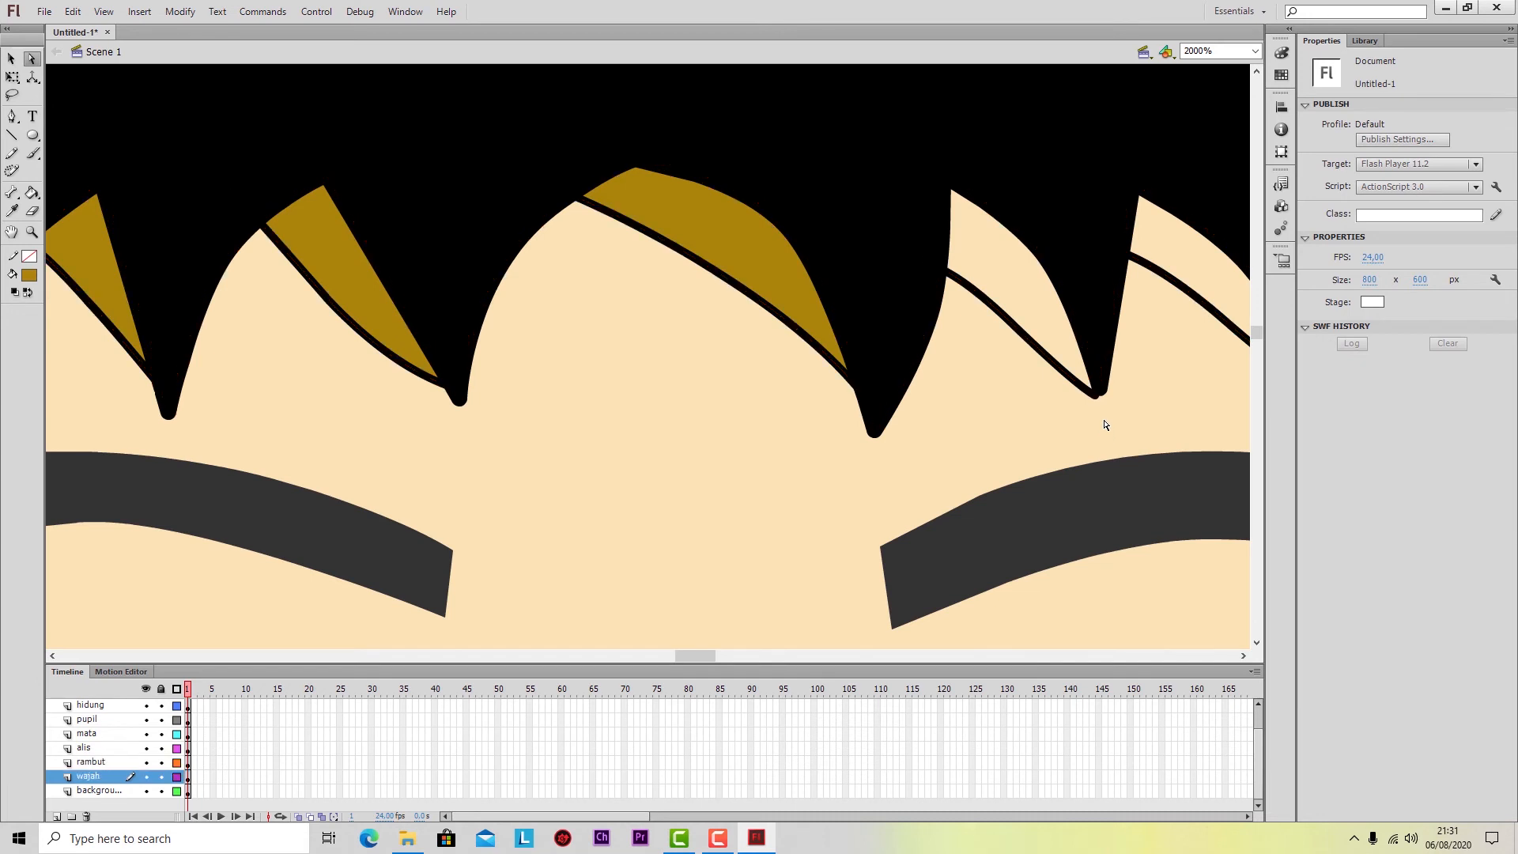
click(1097, 397)
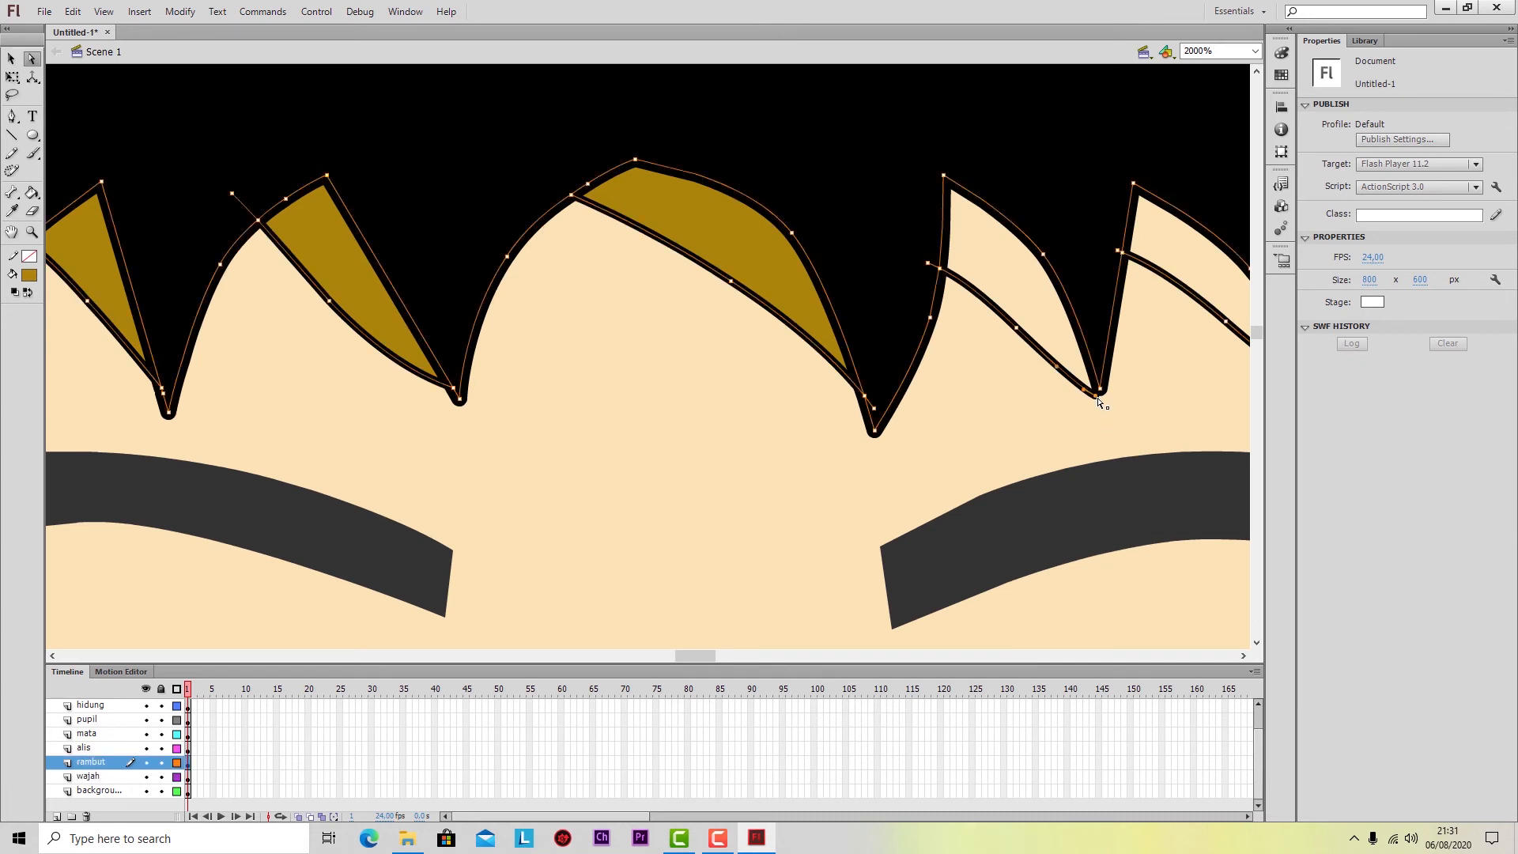
mouse_move(1098, 397)
mouse_down()
mouse_move(1092, 381)
mouse_move(1100, 391)
mouse_up()
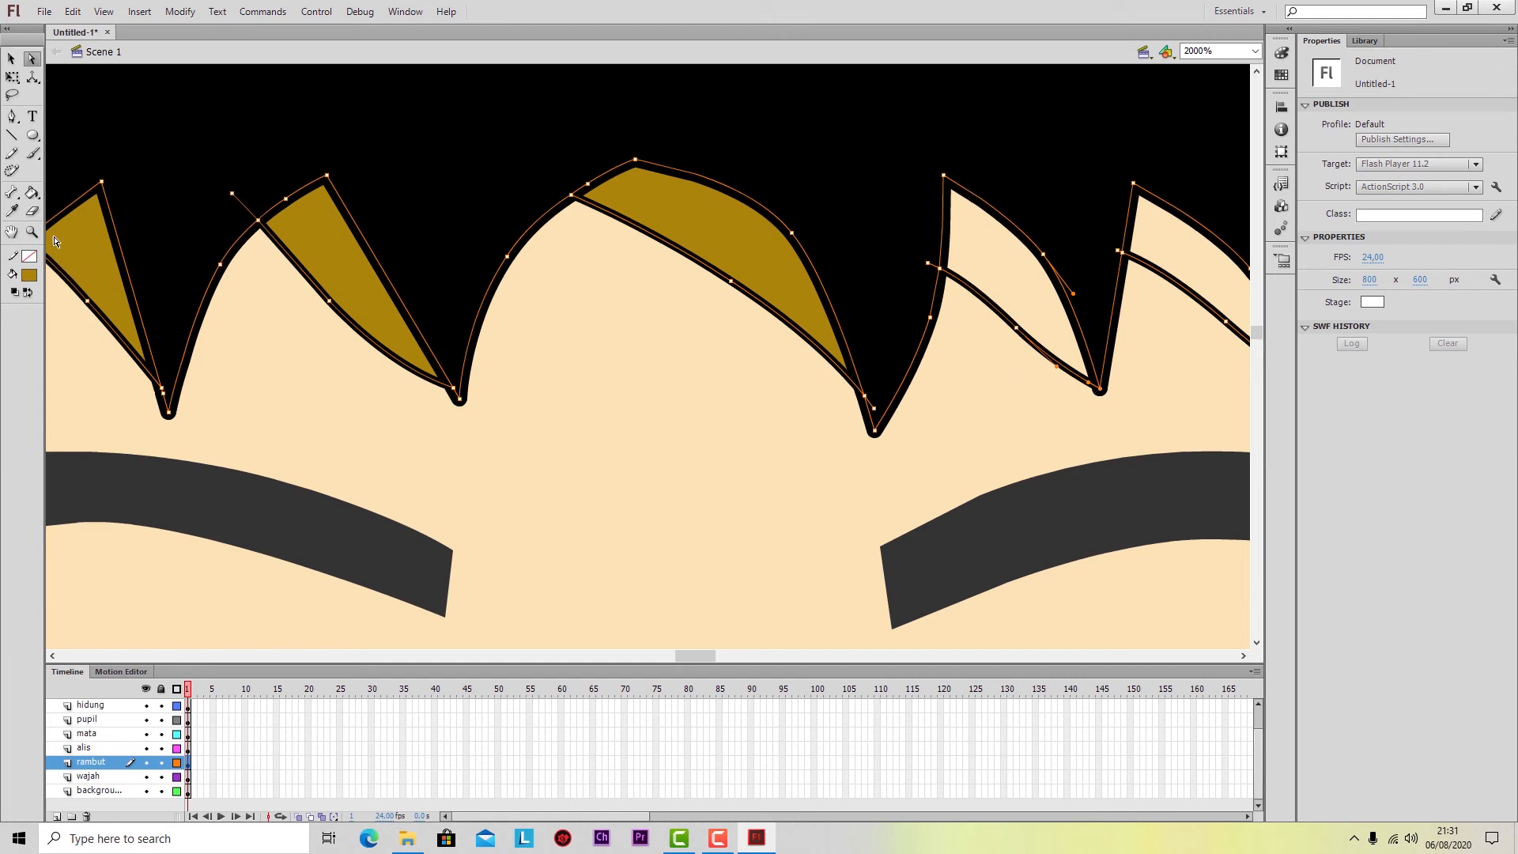
Fill the fifth fringe gap with golden brown, try the same fill on the sixth gap and undo that last fill.
click(31, 193)
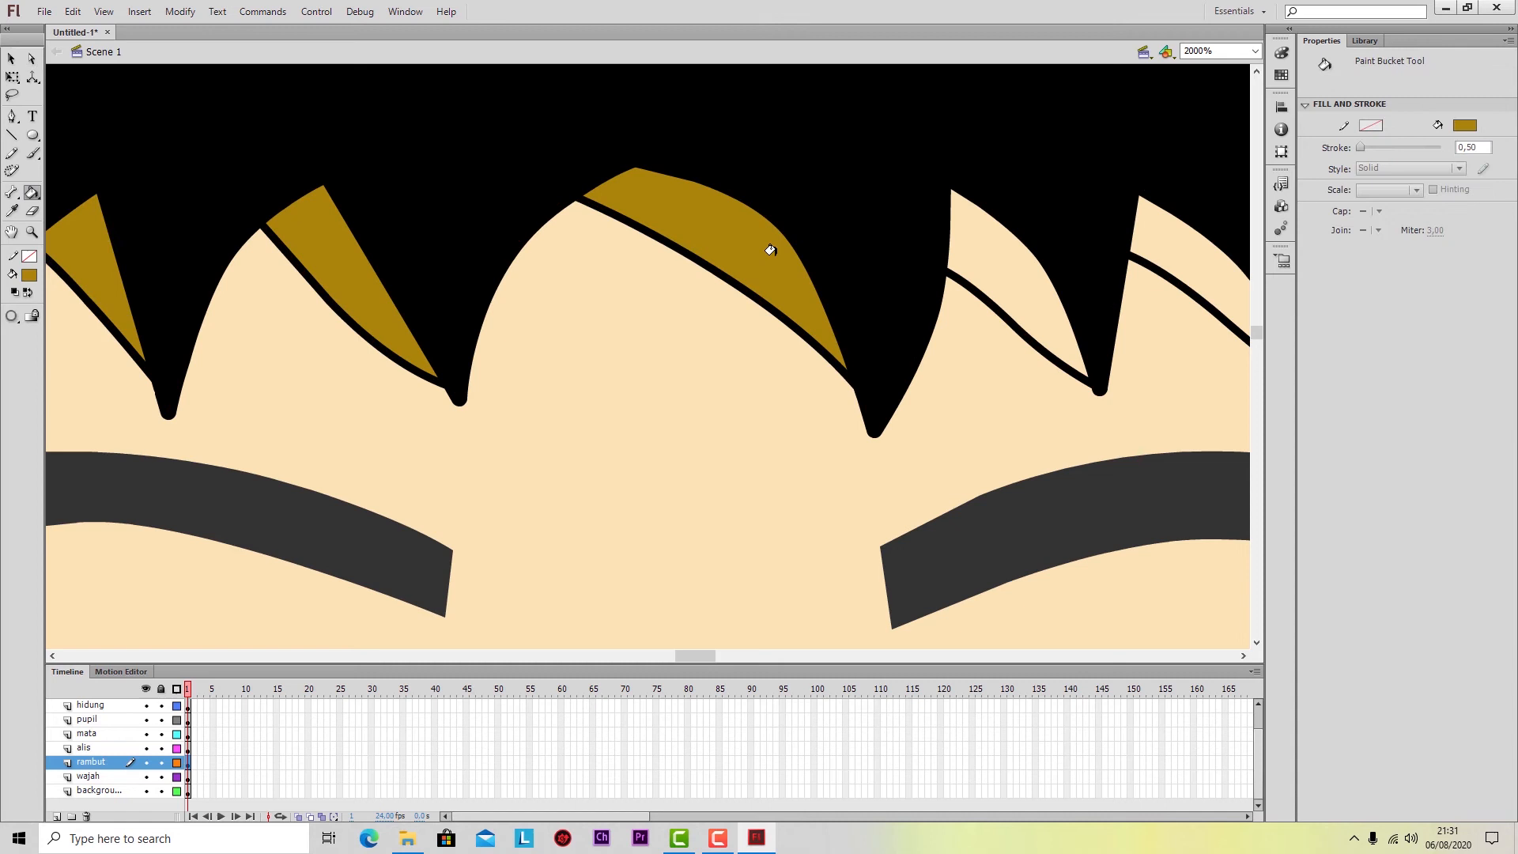
click(970, 247)
click(1179, 247)
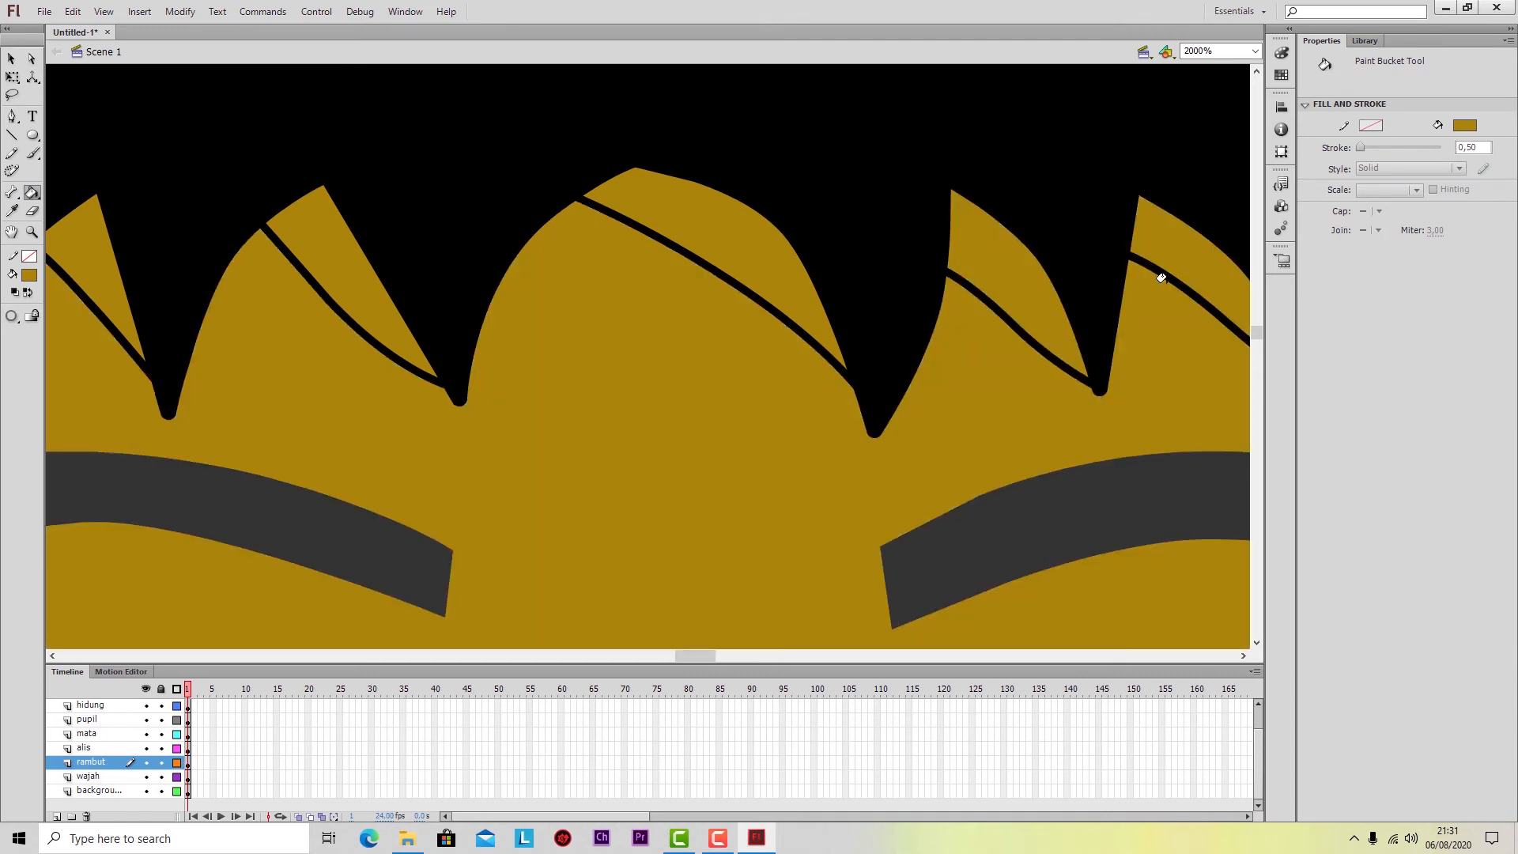
key(ctrl+z)
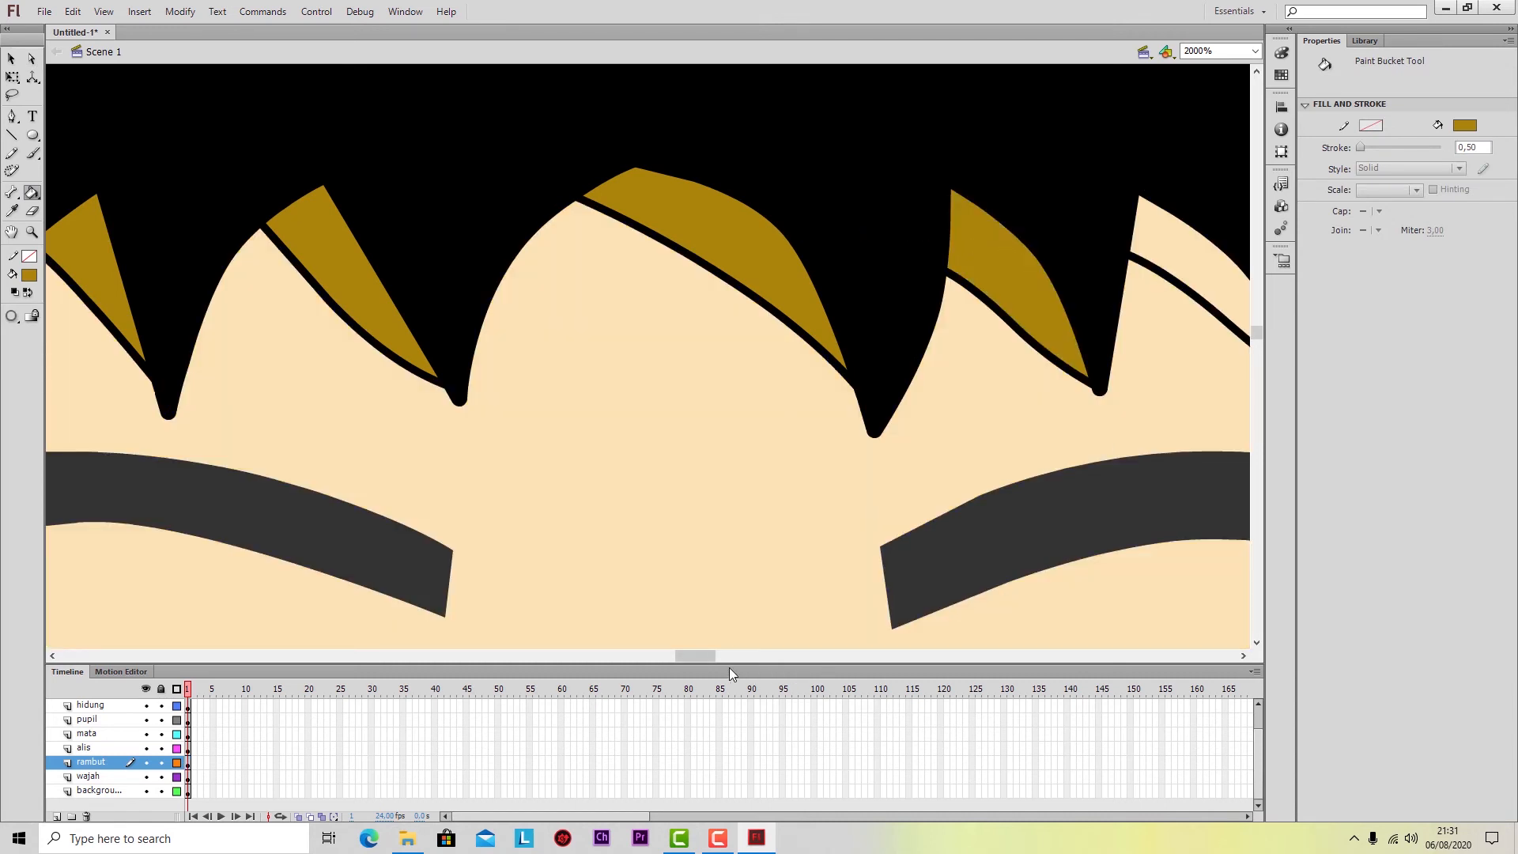
Move the lower end anchor of the sixth gap's slanted line onto its fringe tip on the rambut layer.
drag(715, 656, 731, 656)
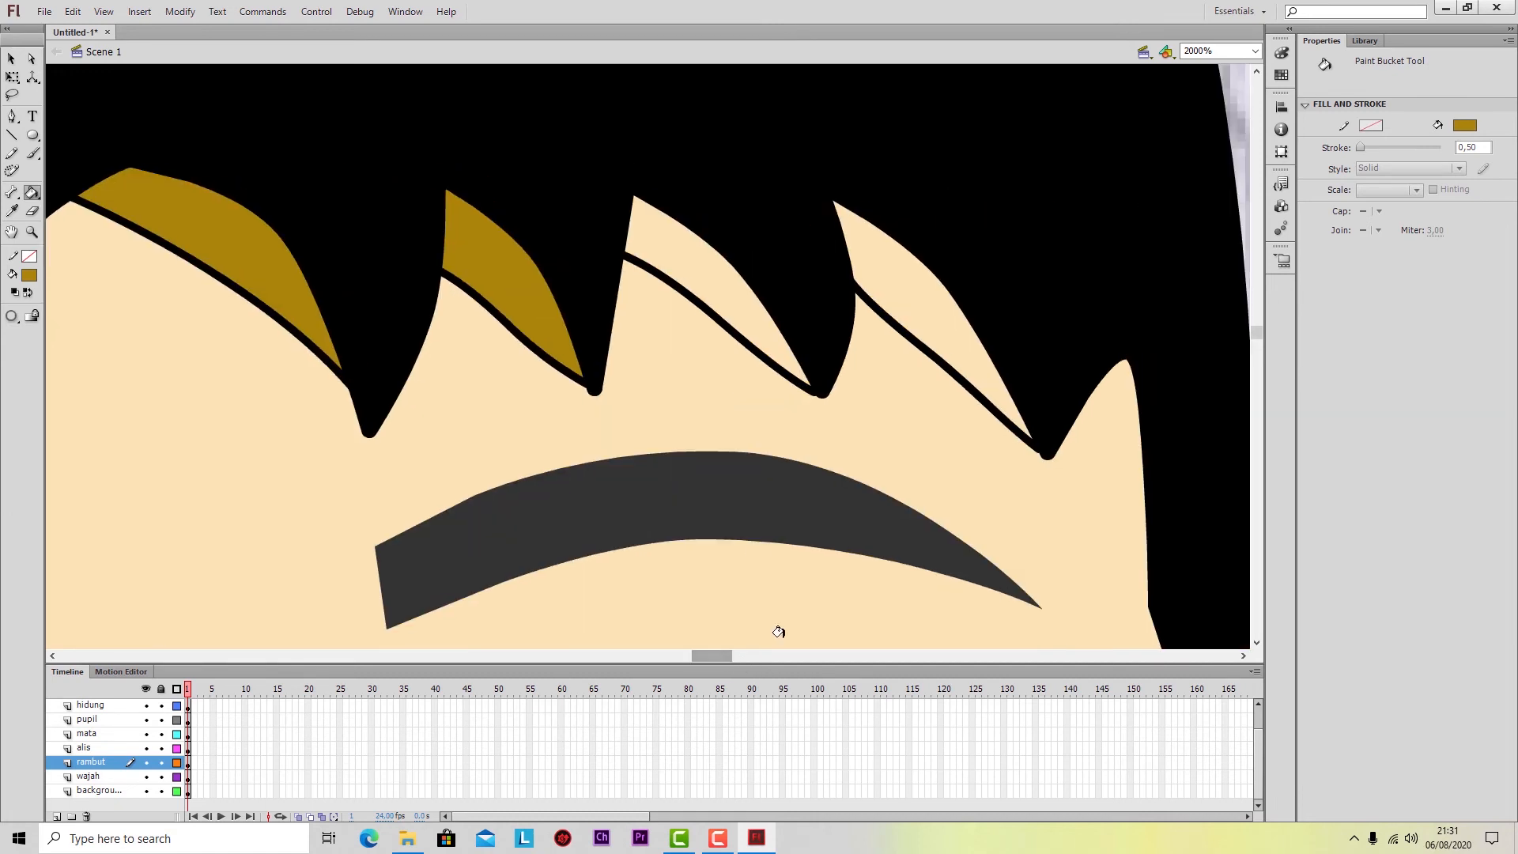
click(31, 59)
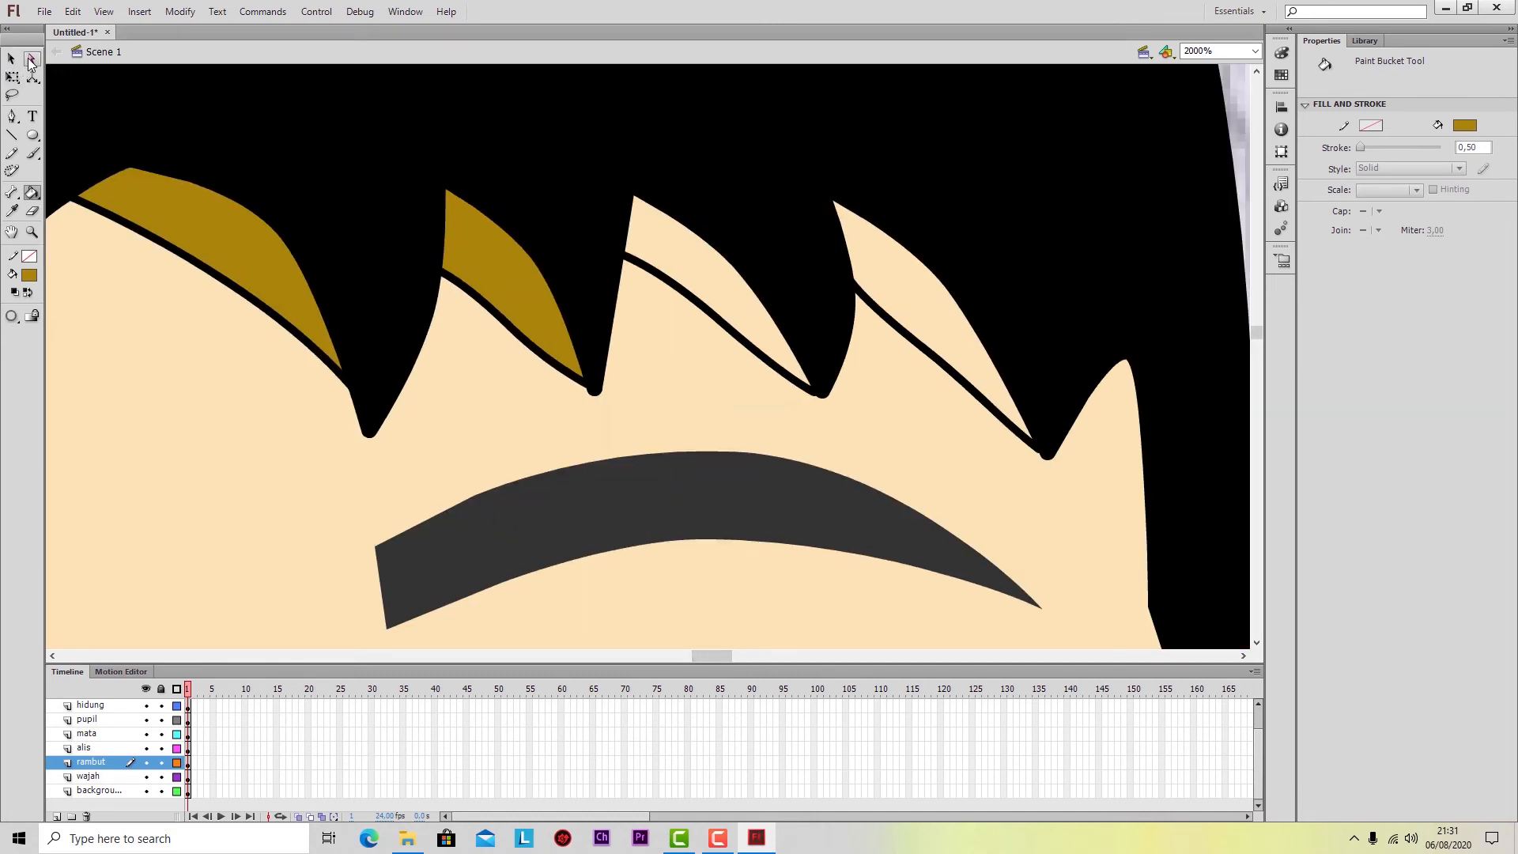
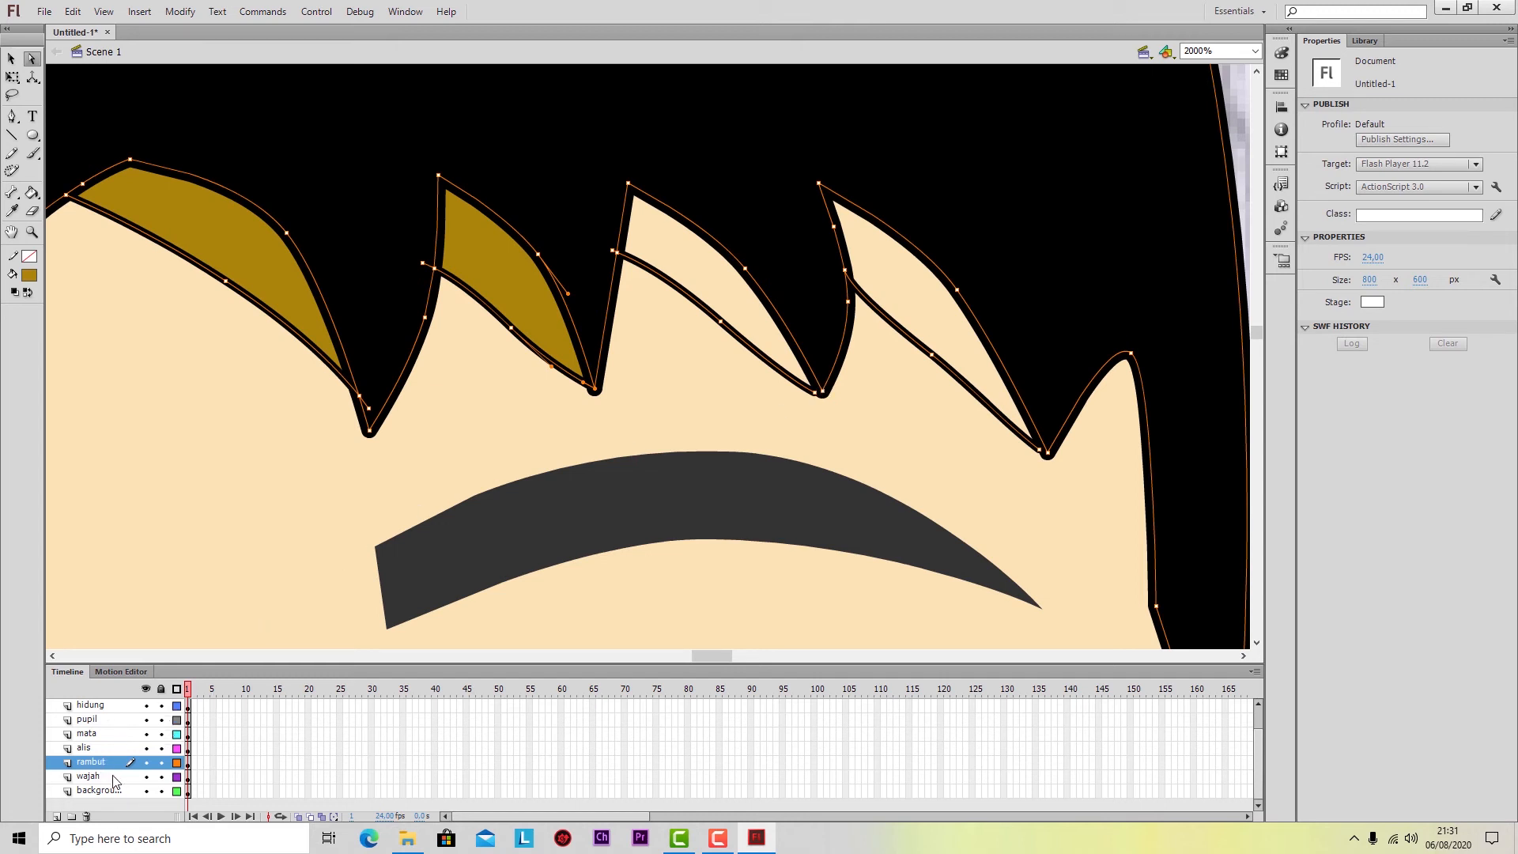
click(817, 398)
drag(815, 395, 822, 400)
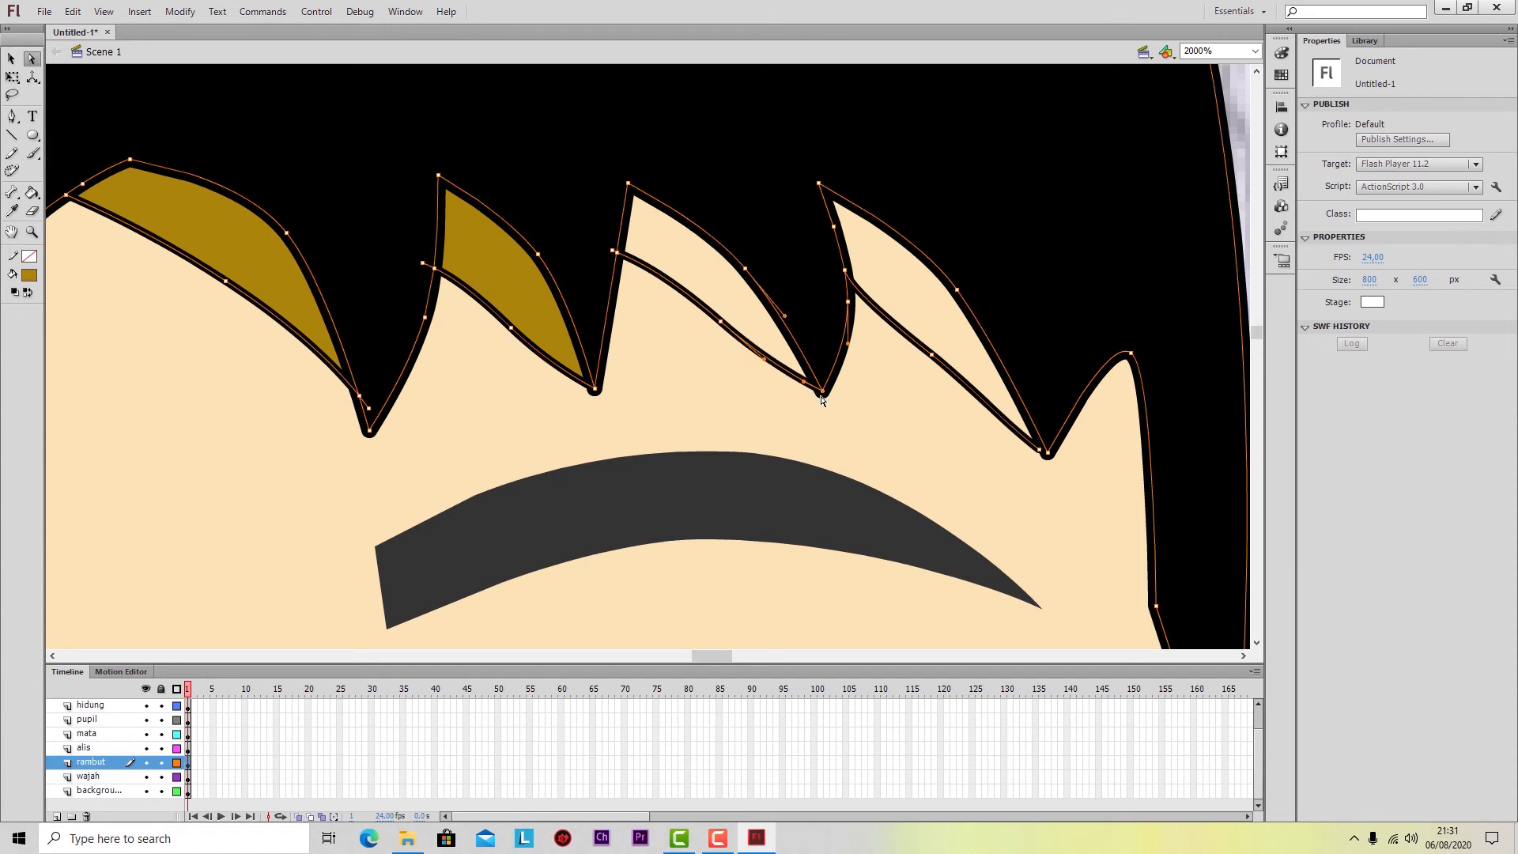
click(749, 420)
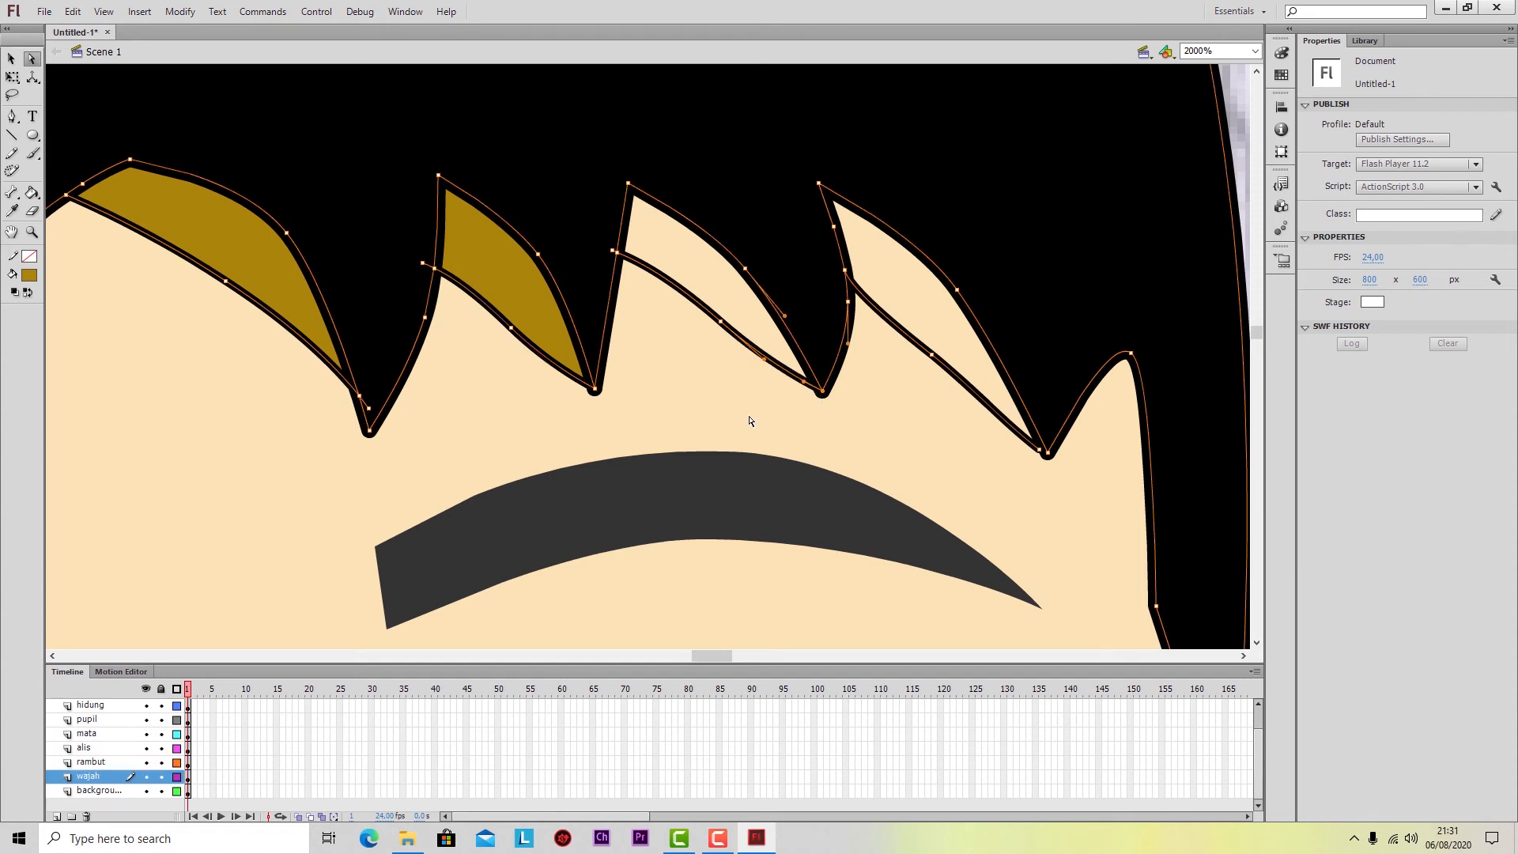
Try to fill the sixth fringe gap with golden brown on the wajah layer, and undo the fill.
click(32, 192)
click(689, 257)
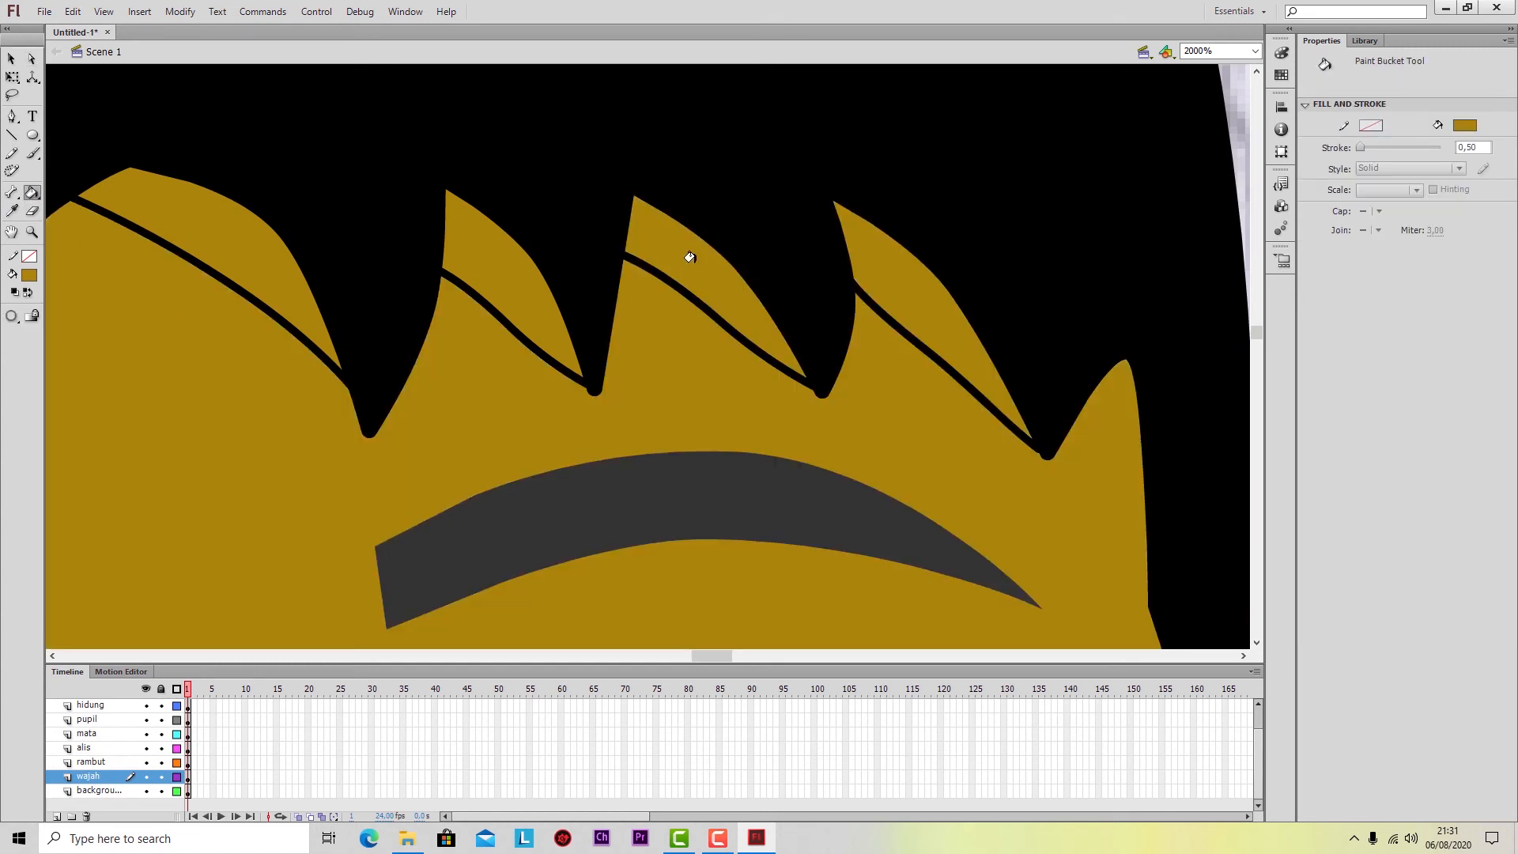
key(ctrl+z)
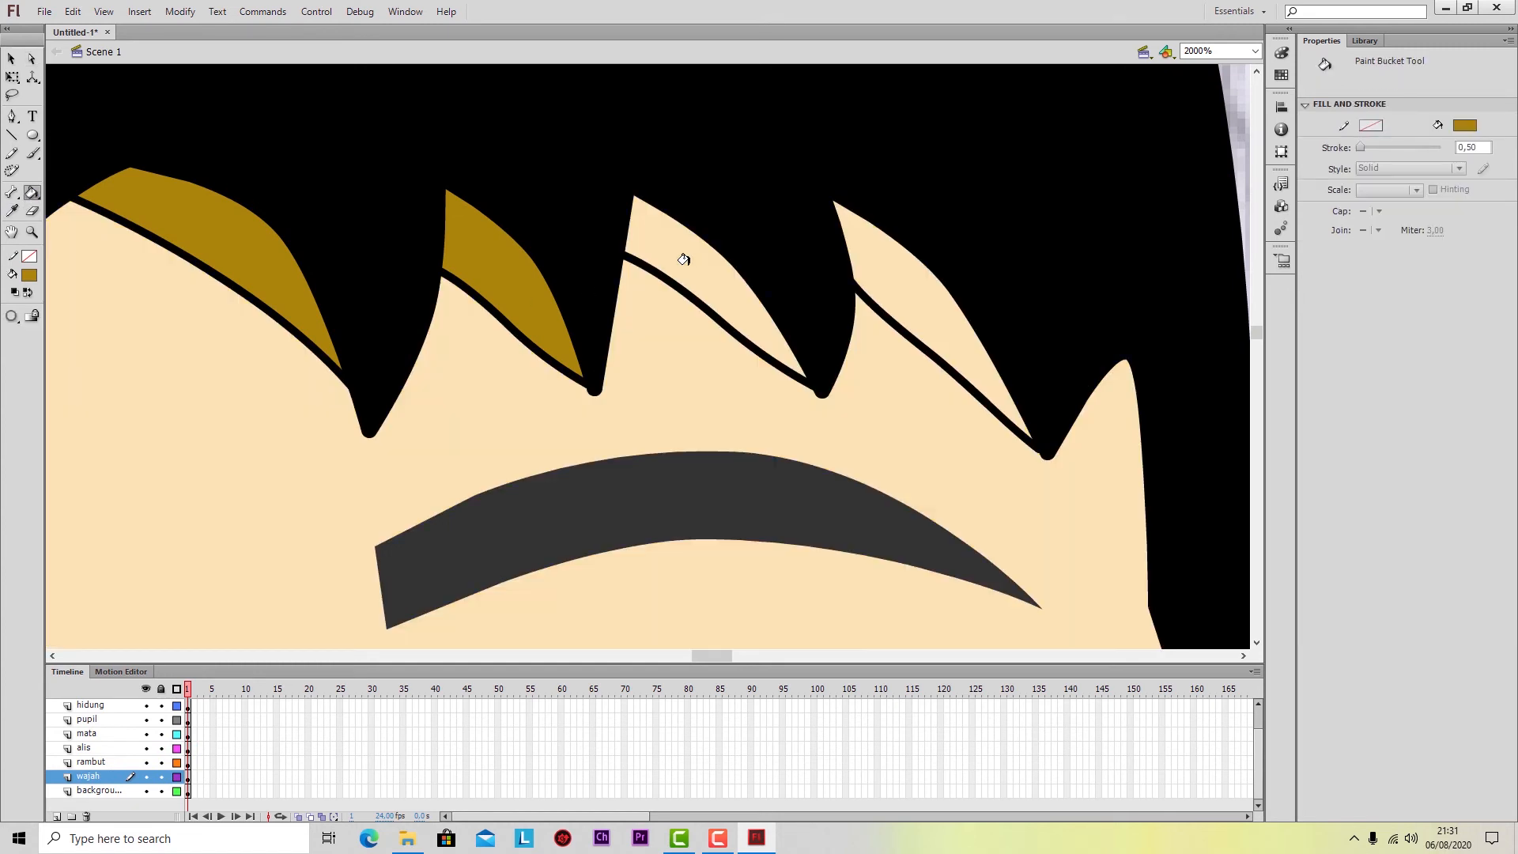
Try to shift the anchor at the sixth gap's fringe tip slightly, and undo the move.
click(32, 58)
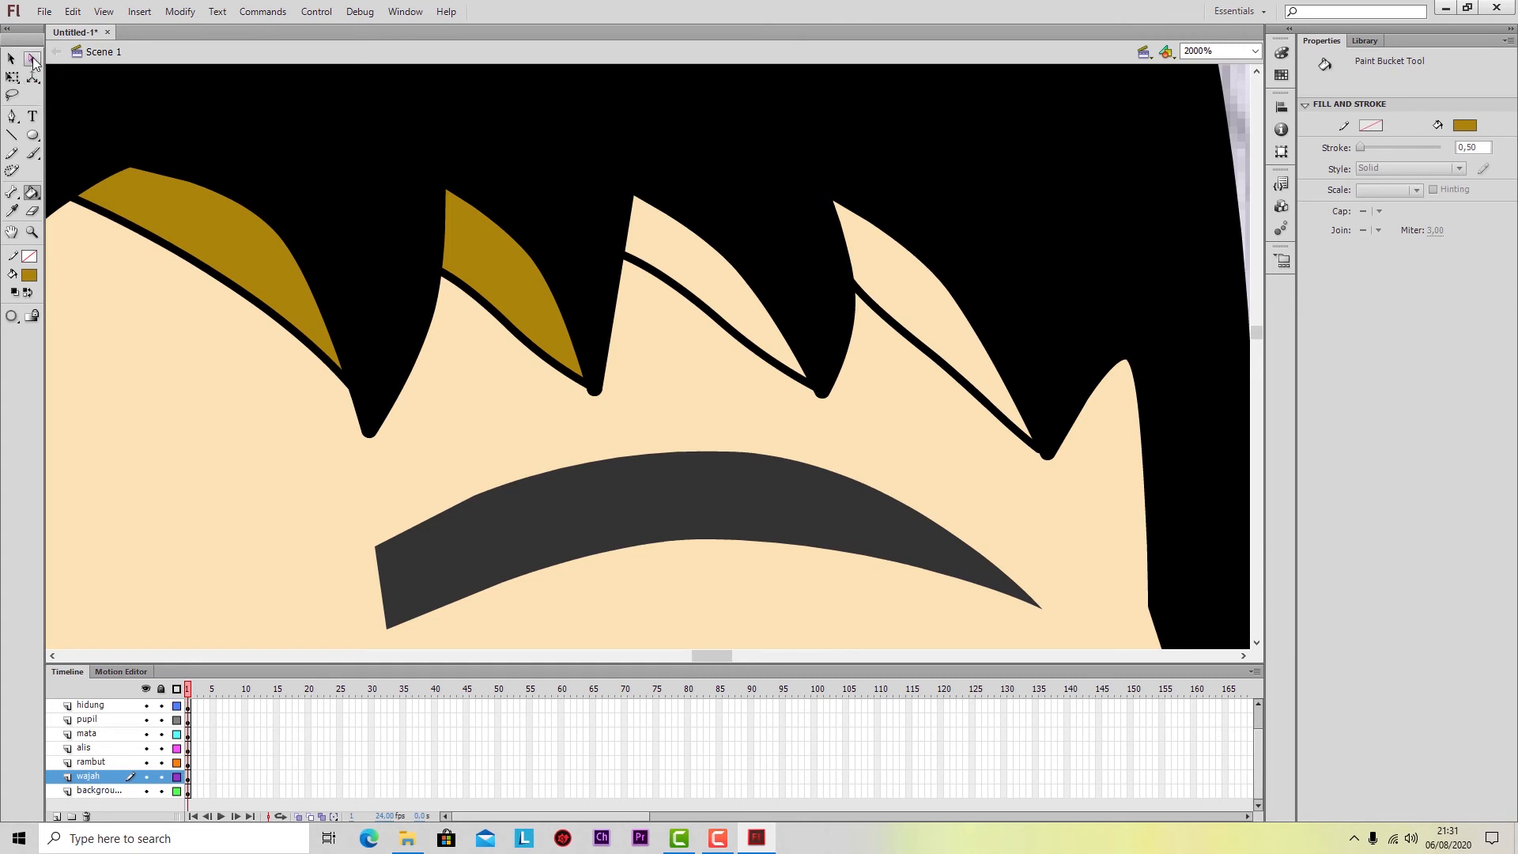
click(676, 292)
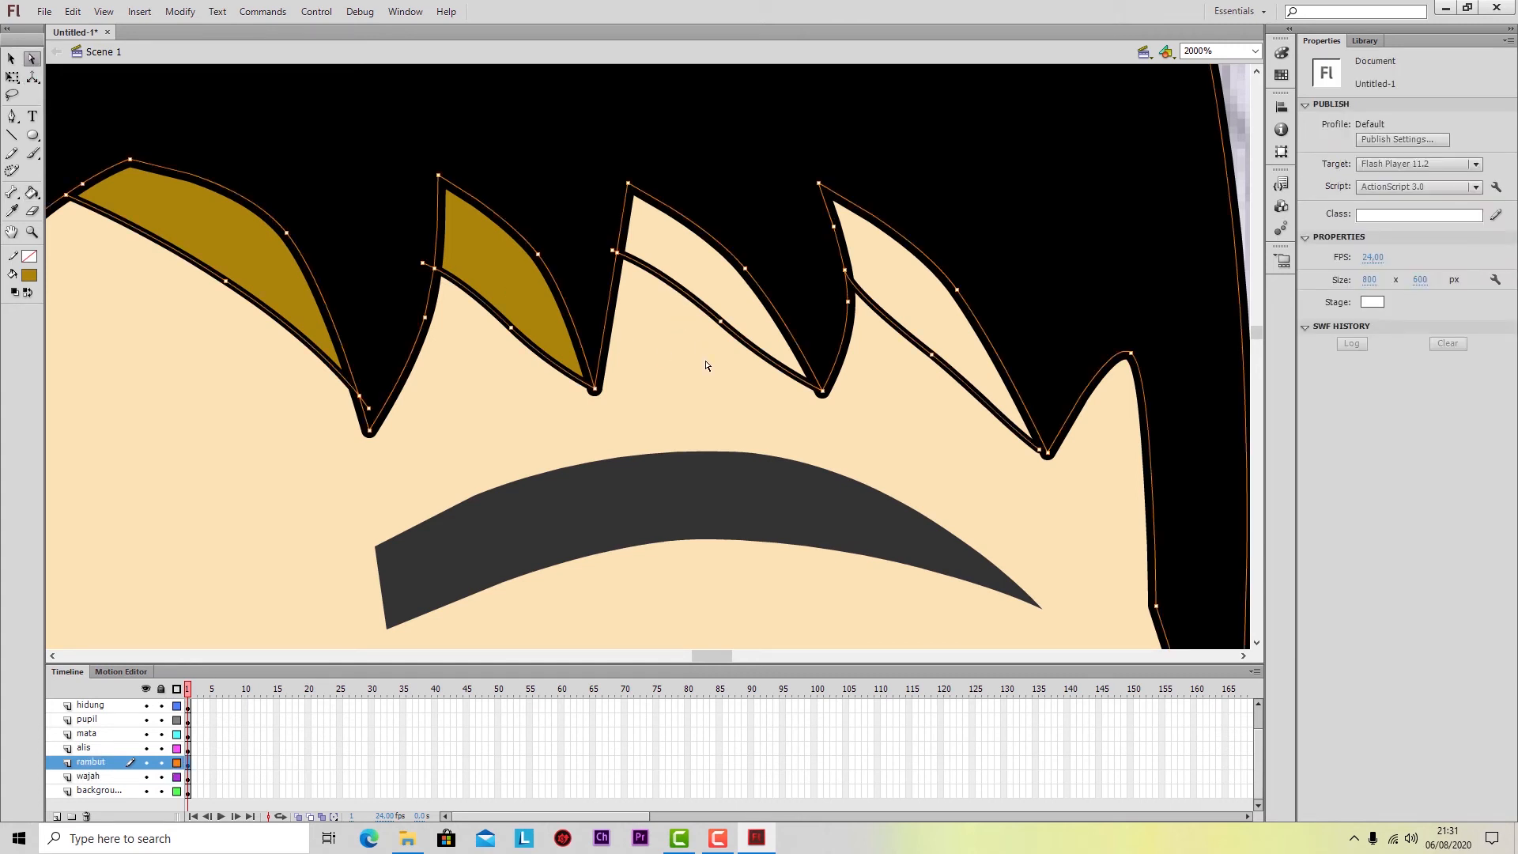
click(823, 392)
drag(823, 391, 821, 392)
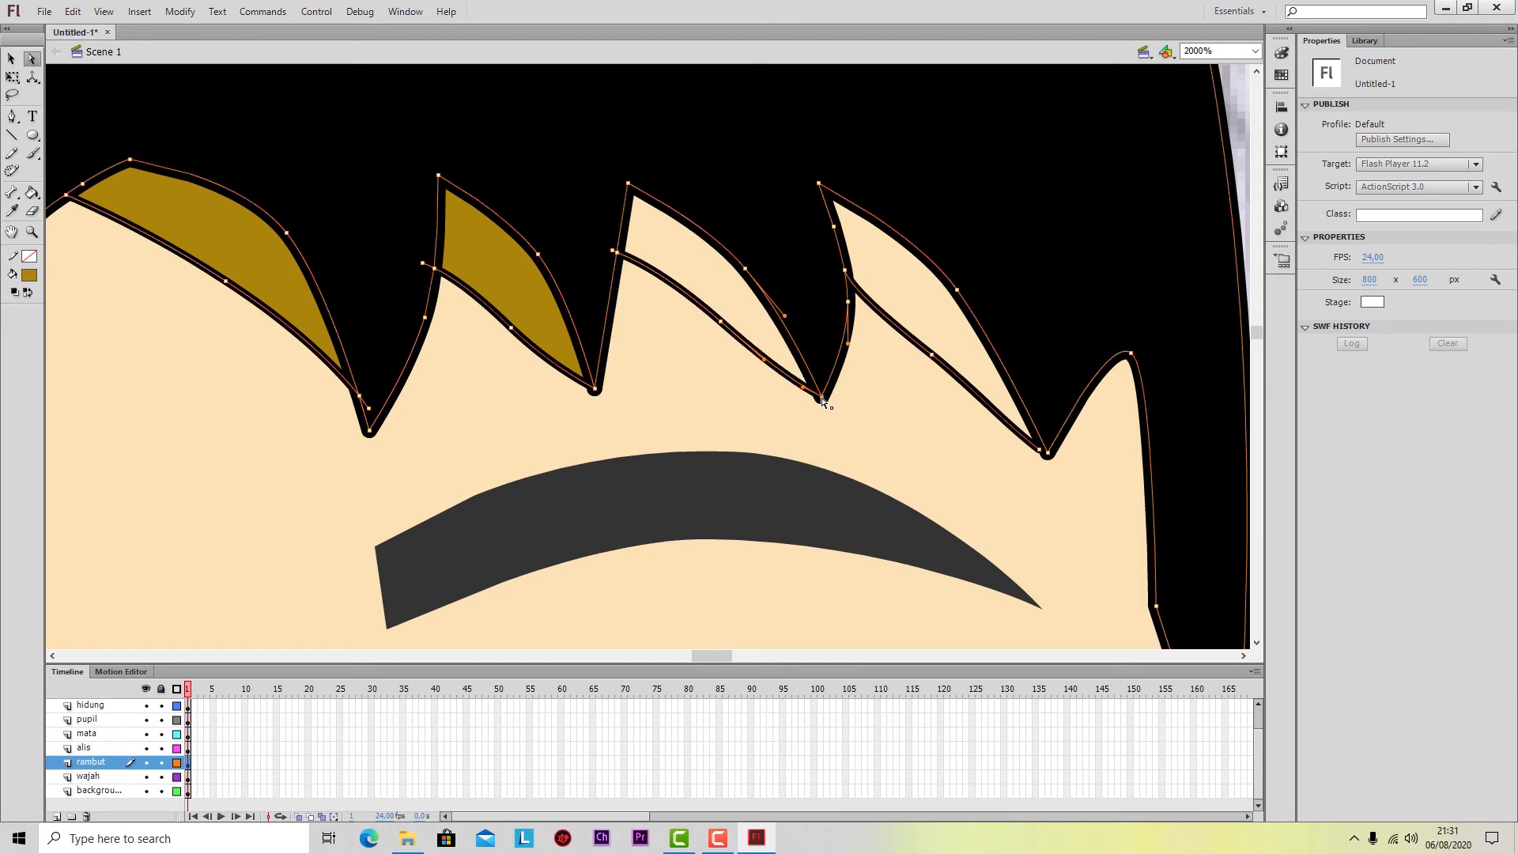
key(ctrl+z)
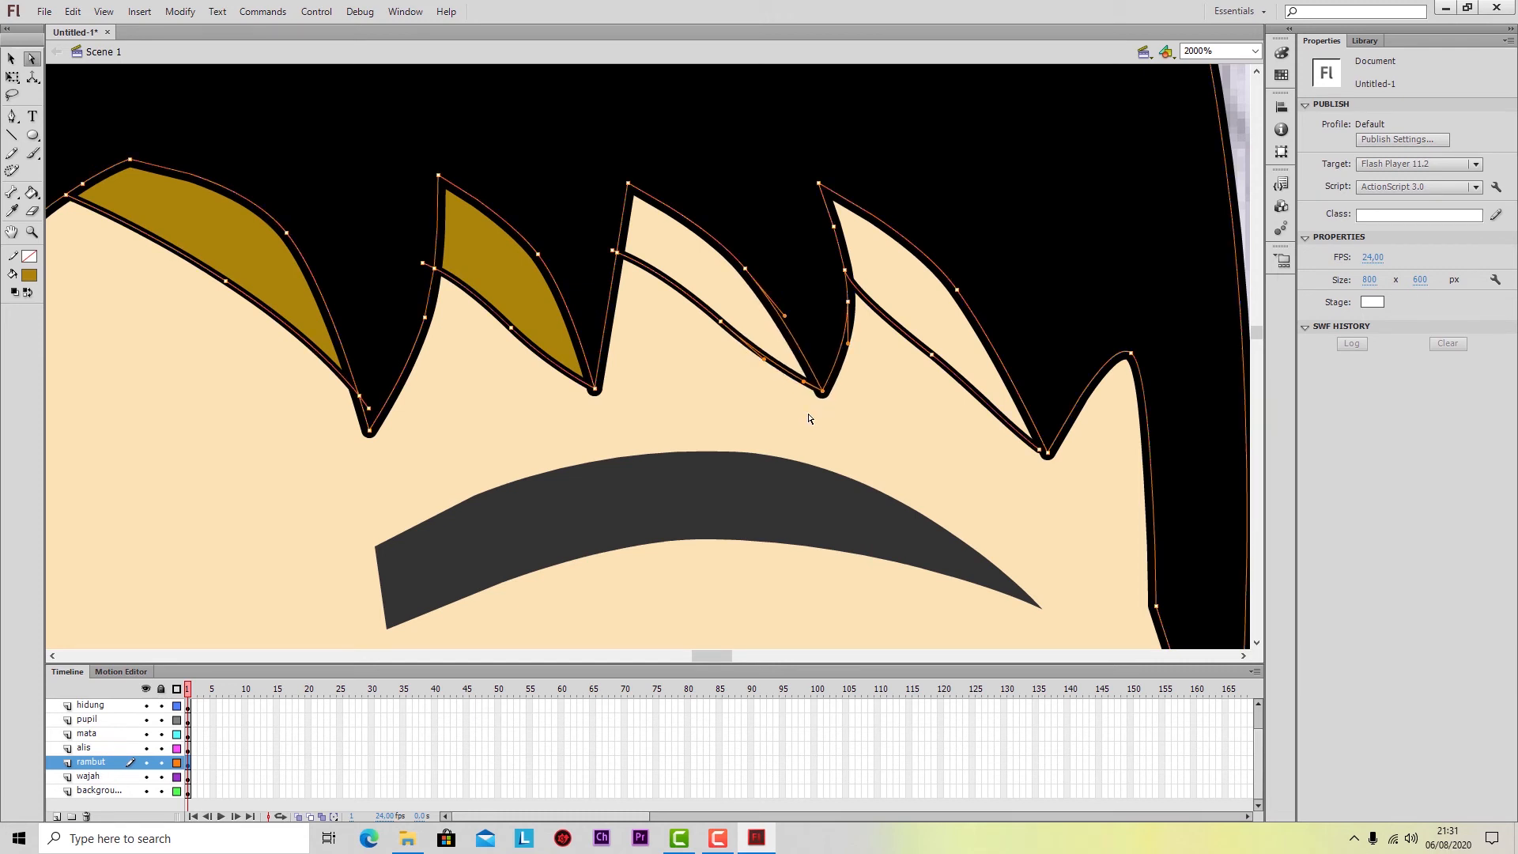
Try to pull the sixth gap's fringe-tip anchor down toward the eyebrow on the rambut layer, and undo the move.
click(609, 272)
click(11, 58)
click(709, 273)
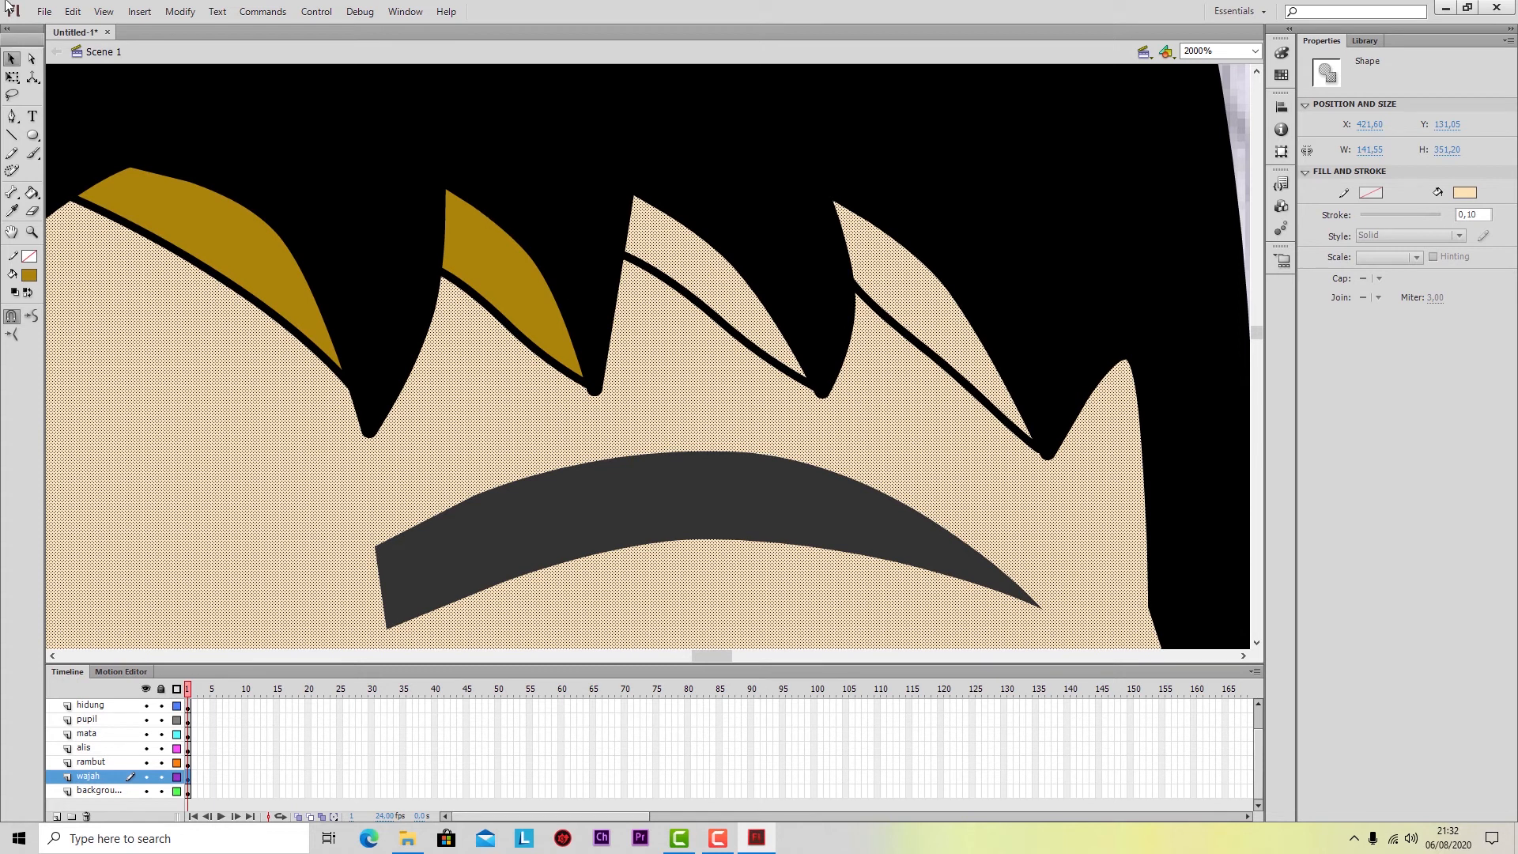
click(31, 58)
click(804, 385)
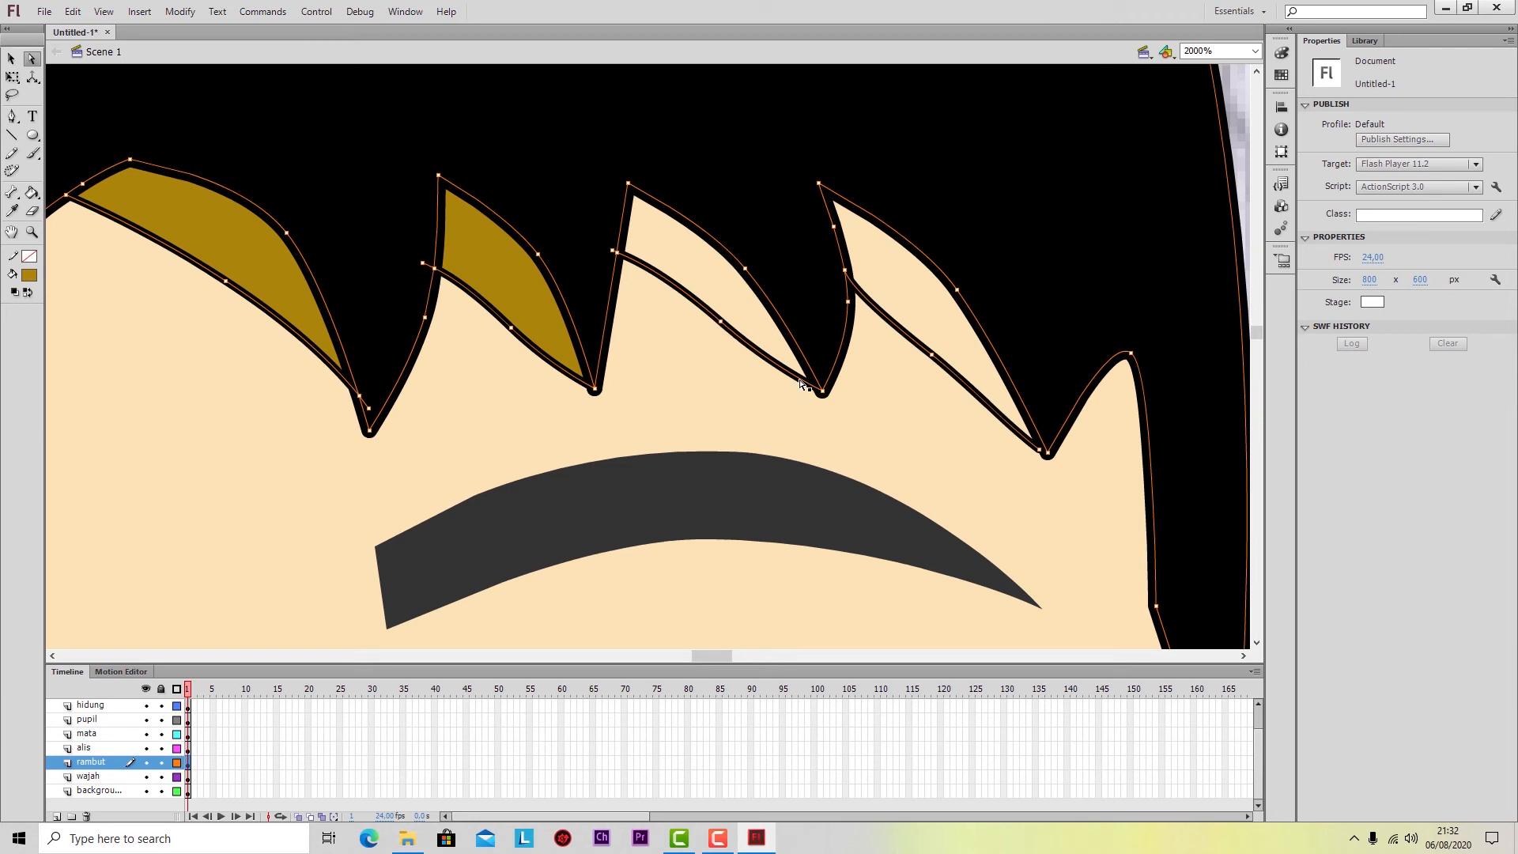
drag(823, 391, 794, 410)
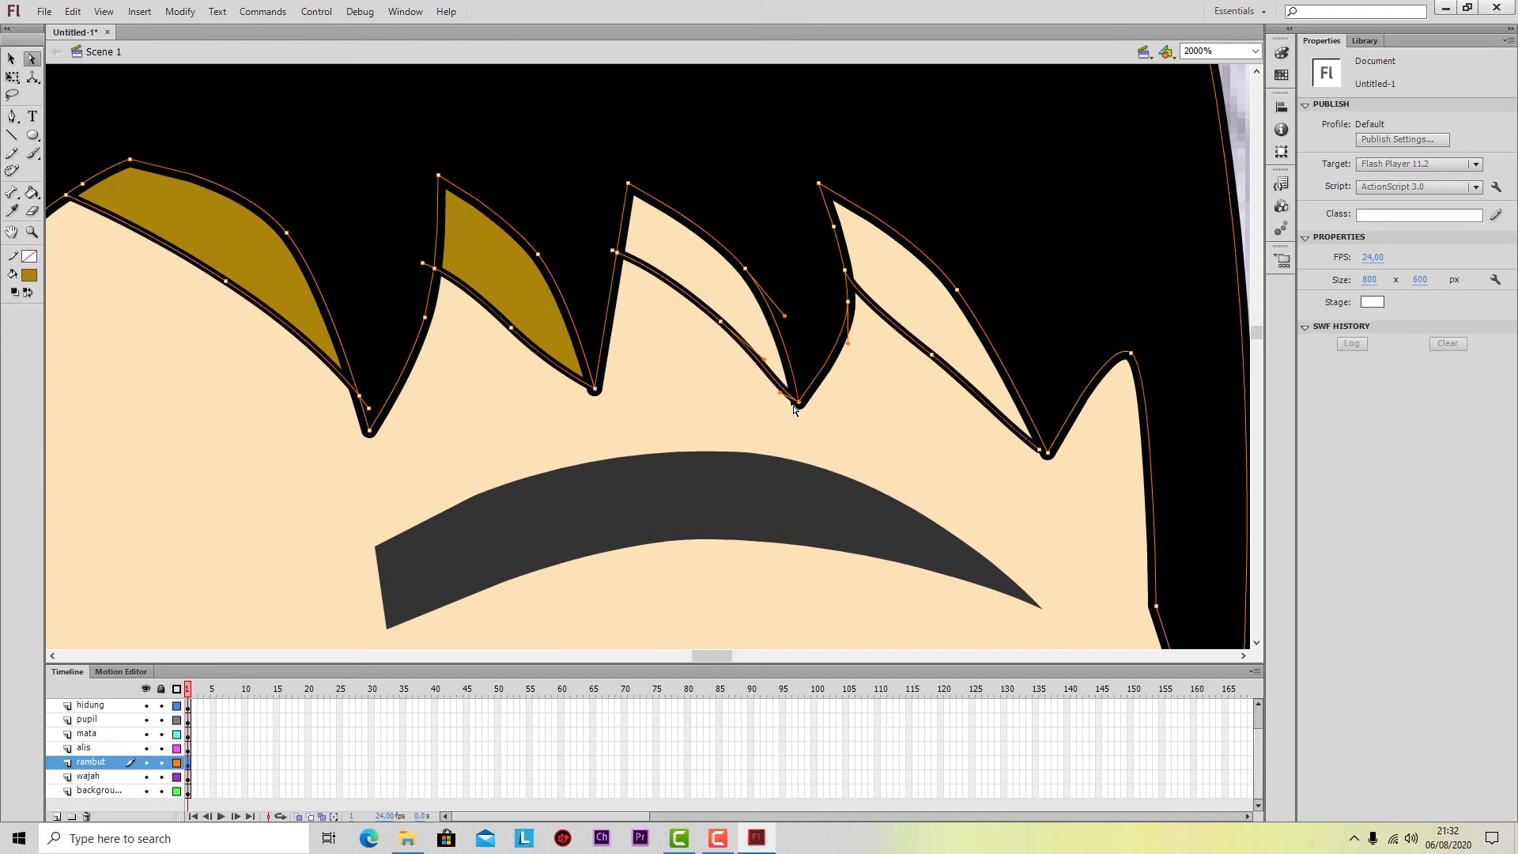
key(ctrl+z)
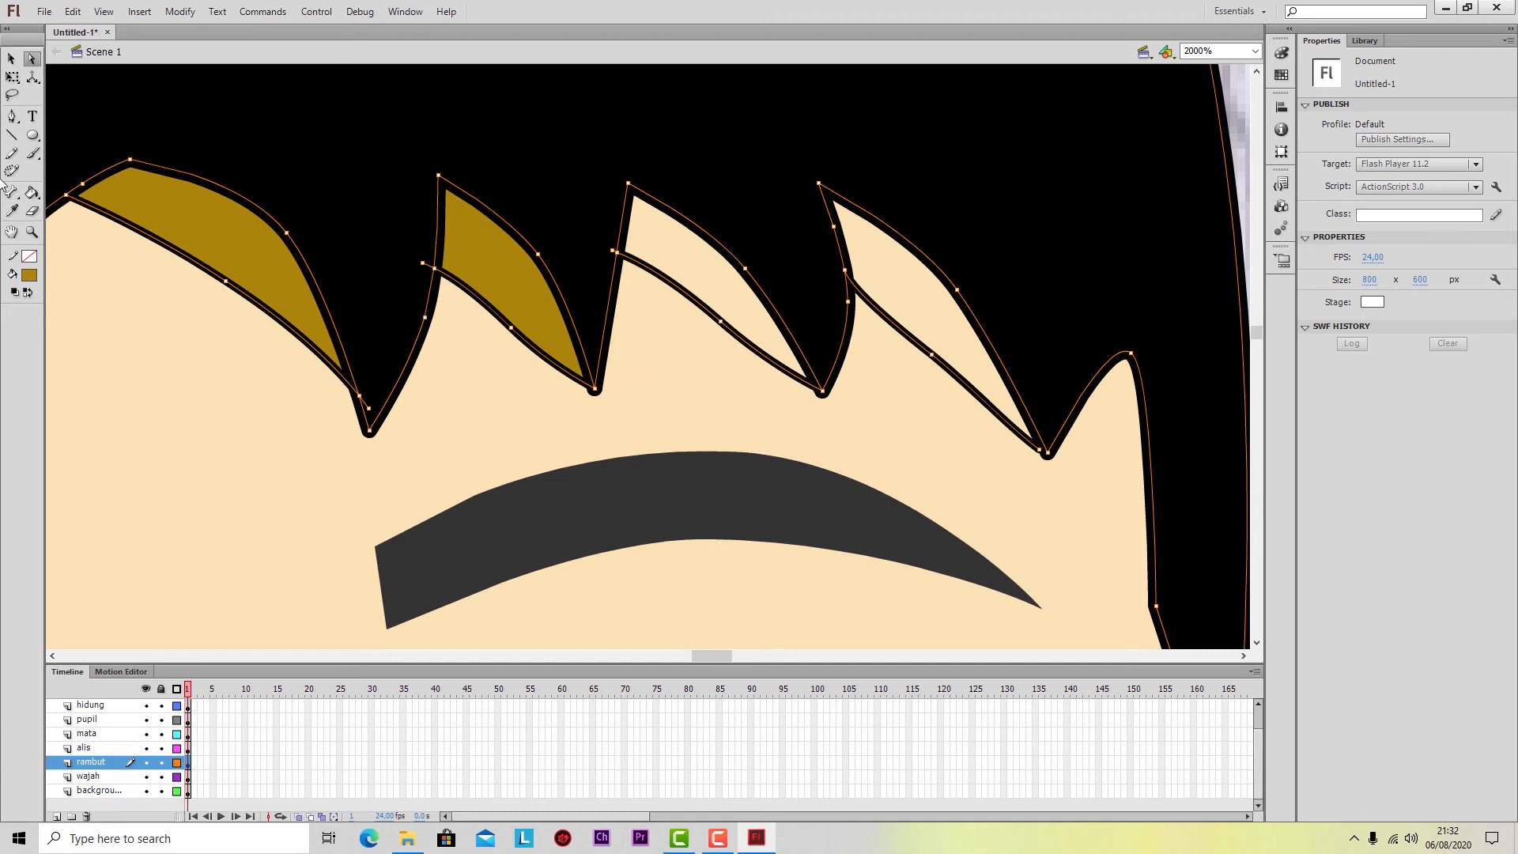
Draw a short black Pencil stroke across the sixth gap's fringe tip on the rambut layer to close the outline.
click(11, 153)
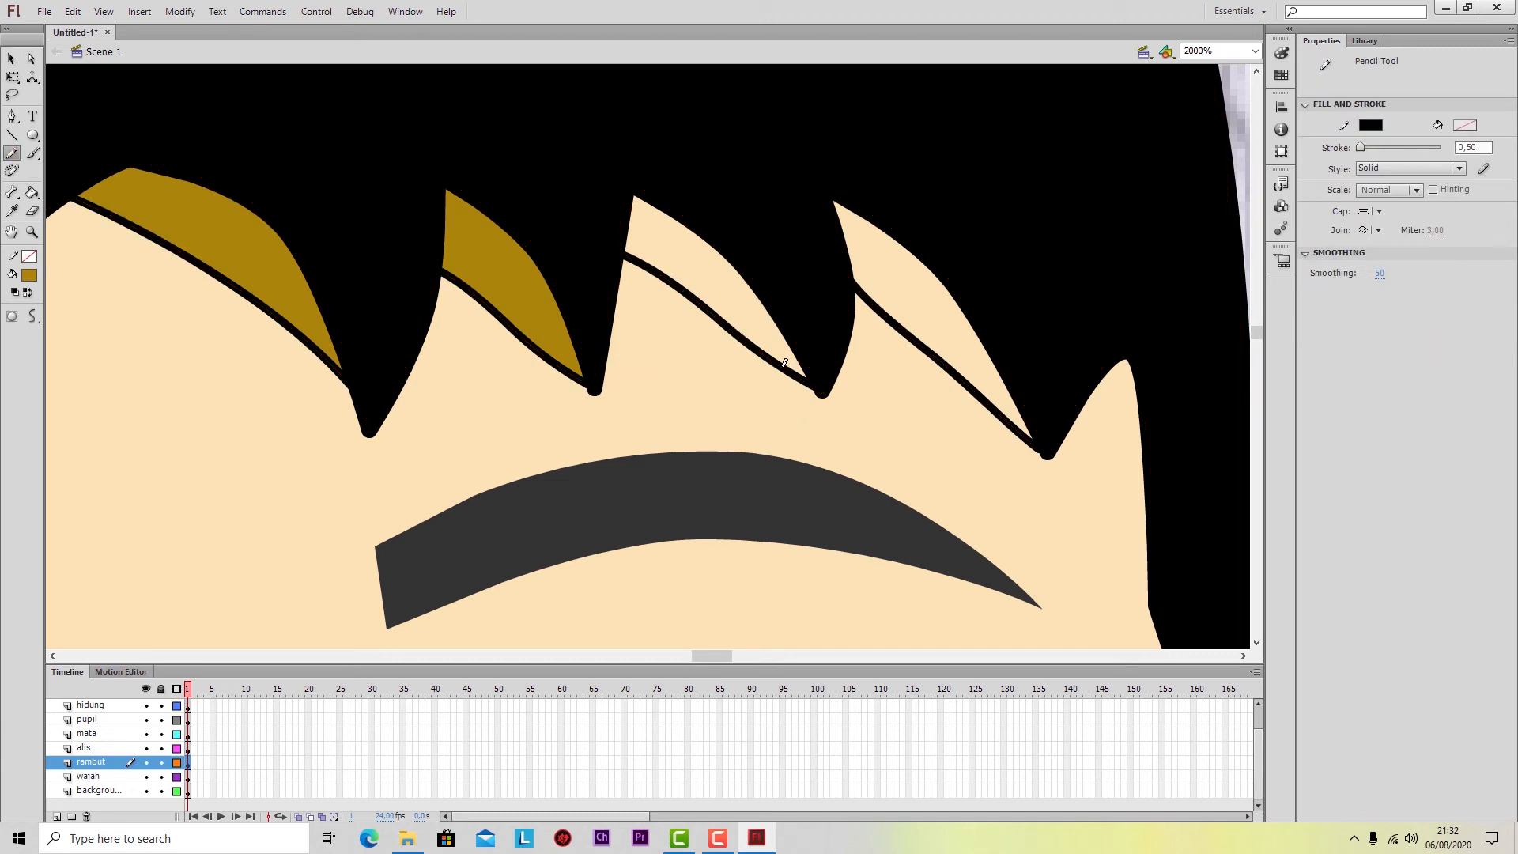
drag(830, 385, 836, 393)
click(12, 59)
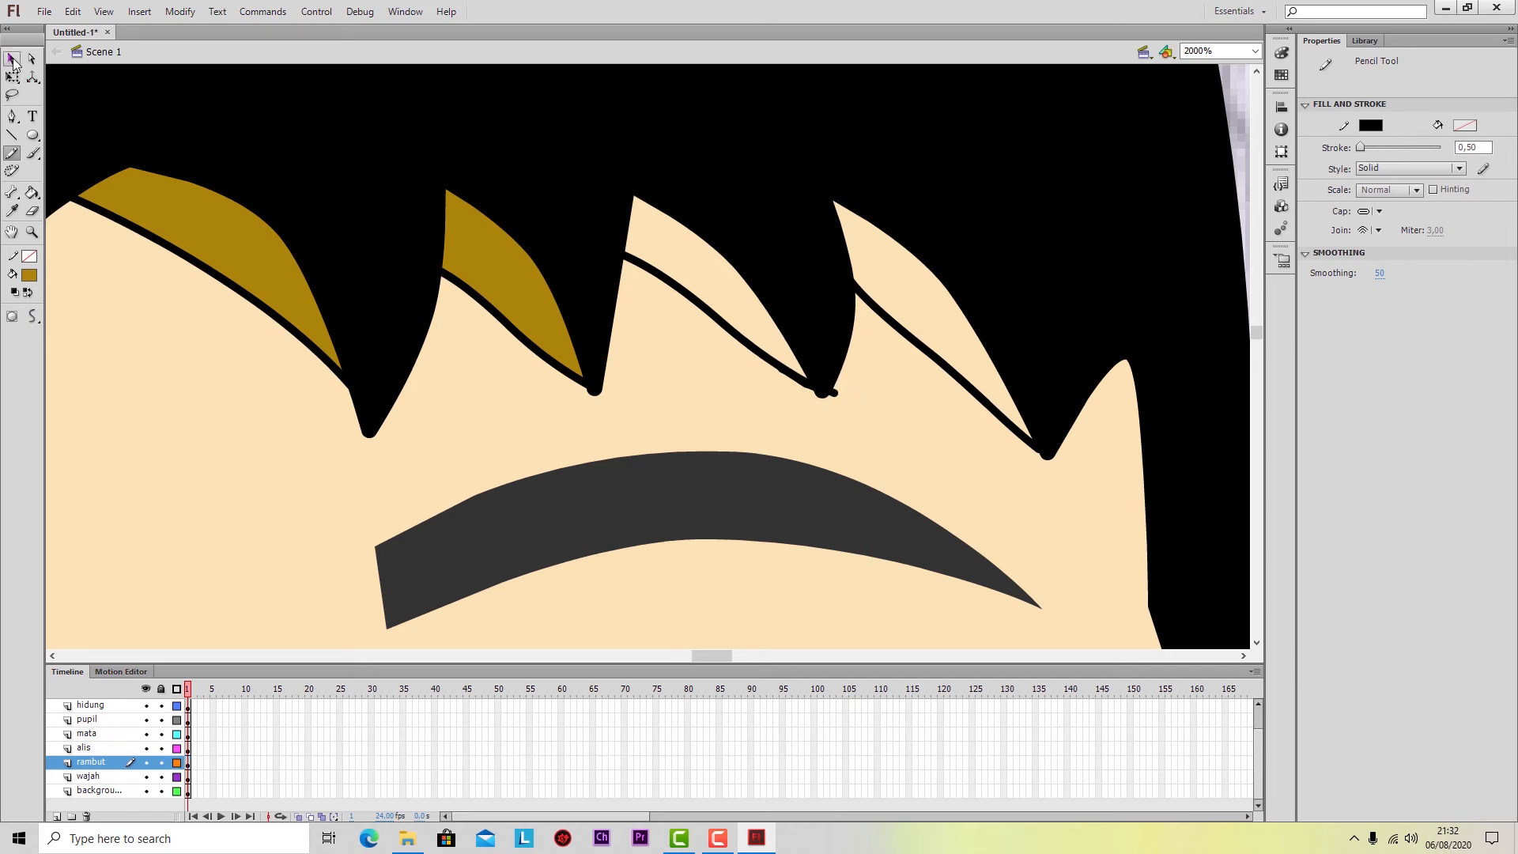
click(693, 264)
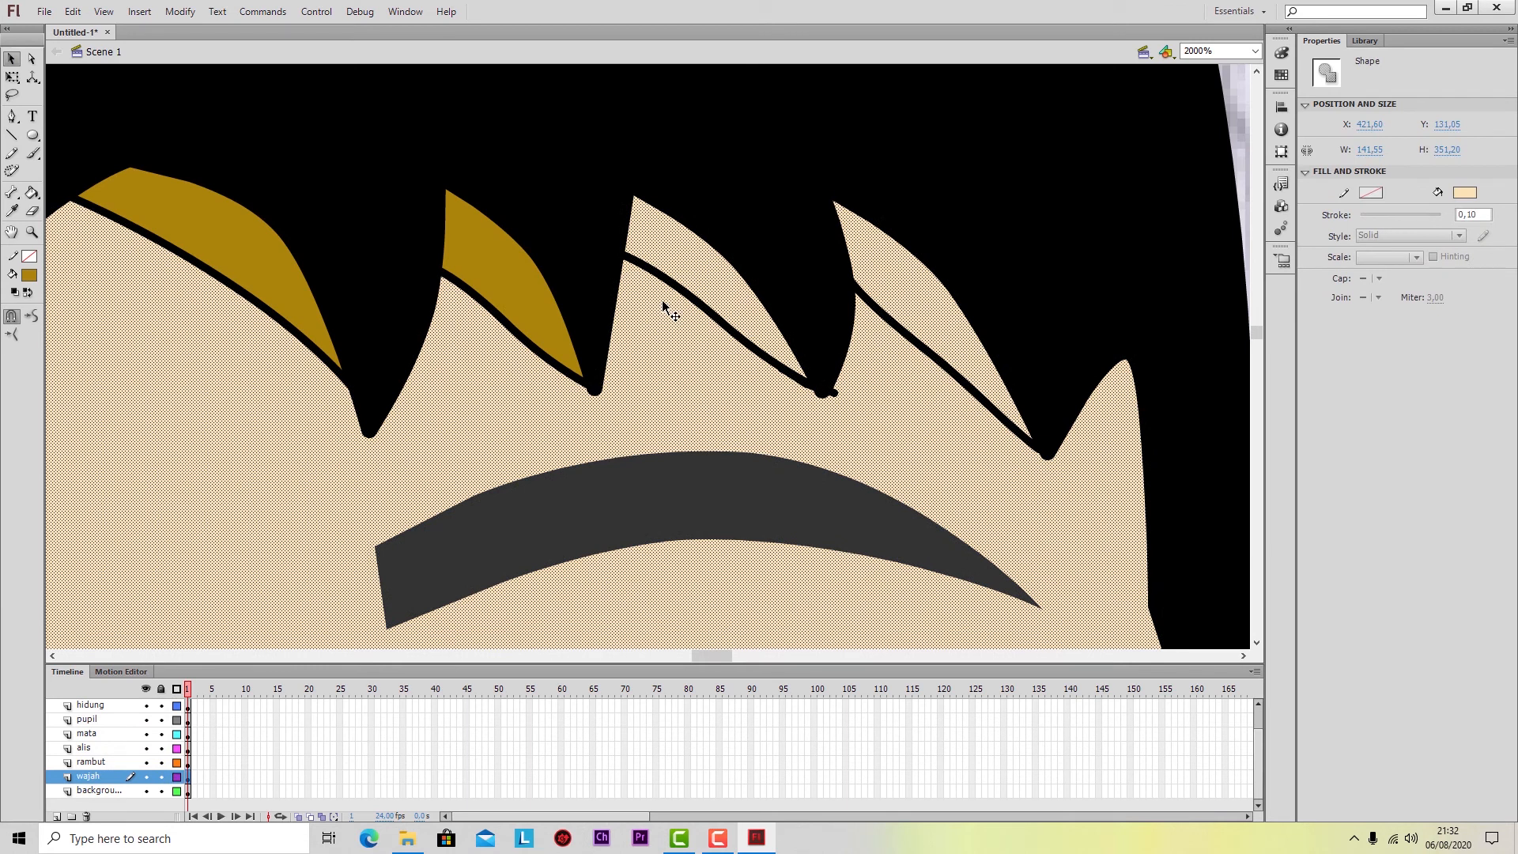
Try to move the upper end anchor of the sixth gap's slanted line inward, and undo the move.
click(32, 59)
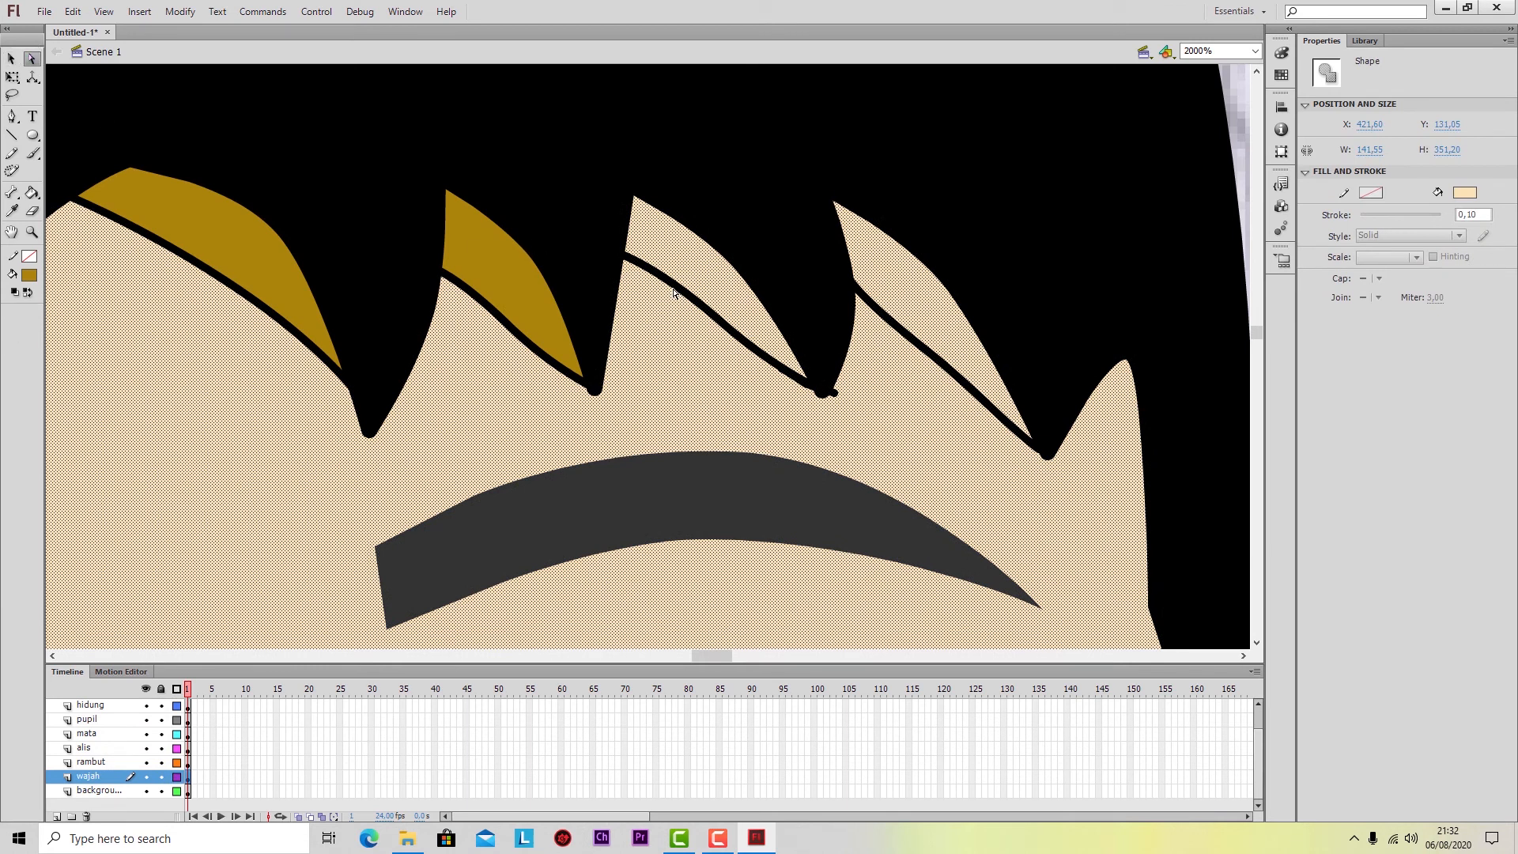
click(666, 281)
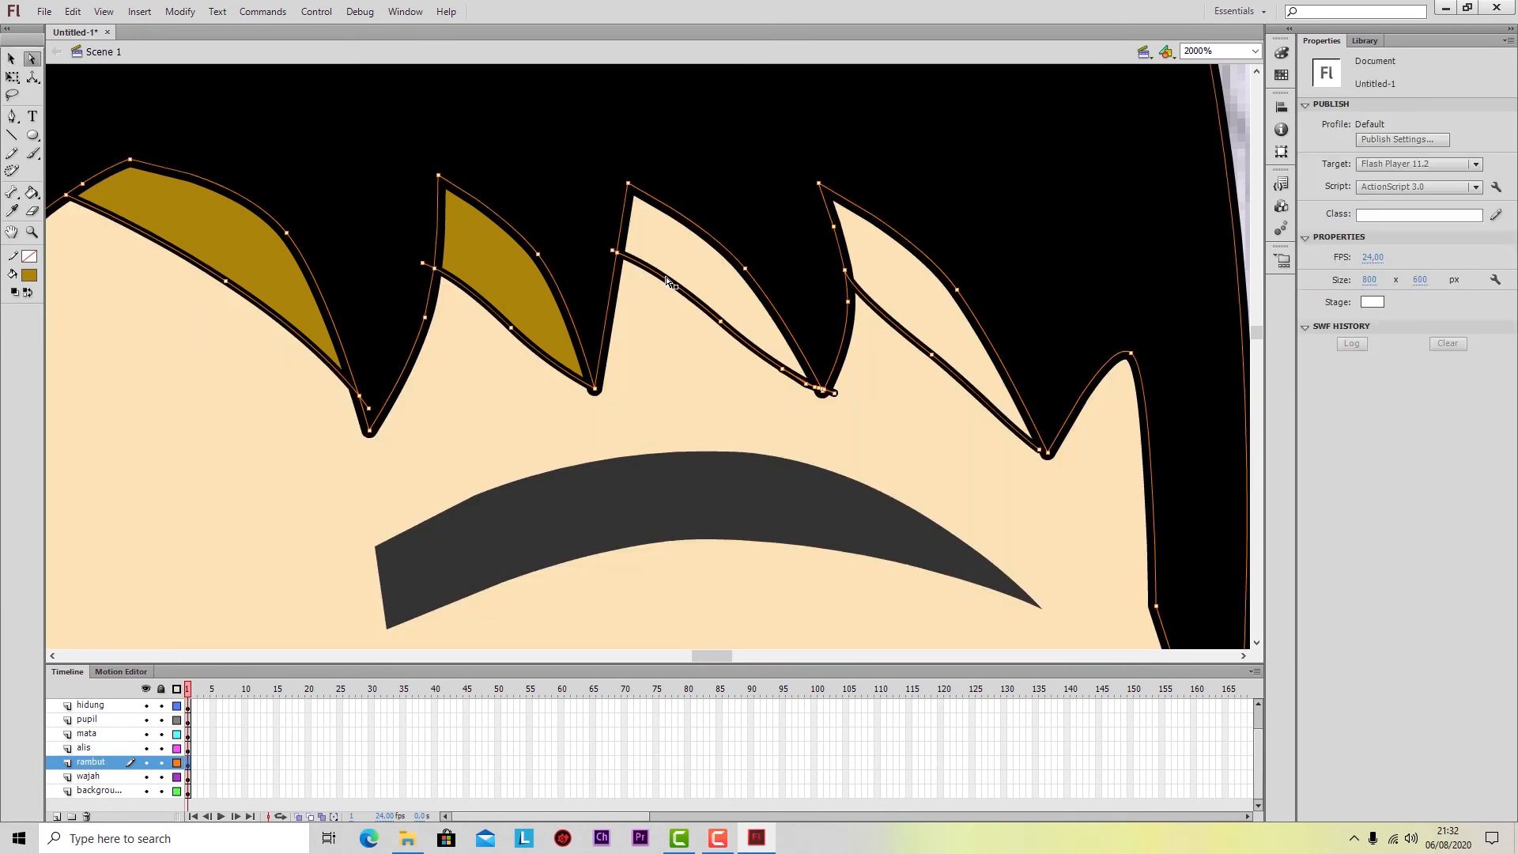
click(619, 257)
click(613, 253)
click(614, 253)
drag(620, 258, 637, 266)
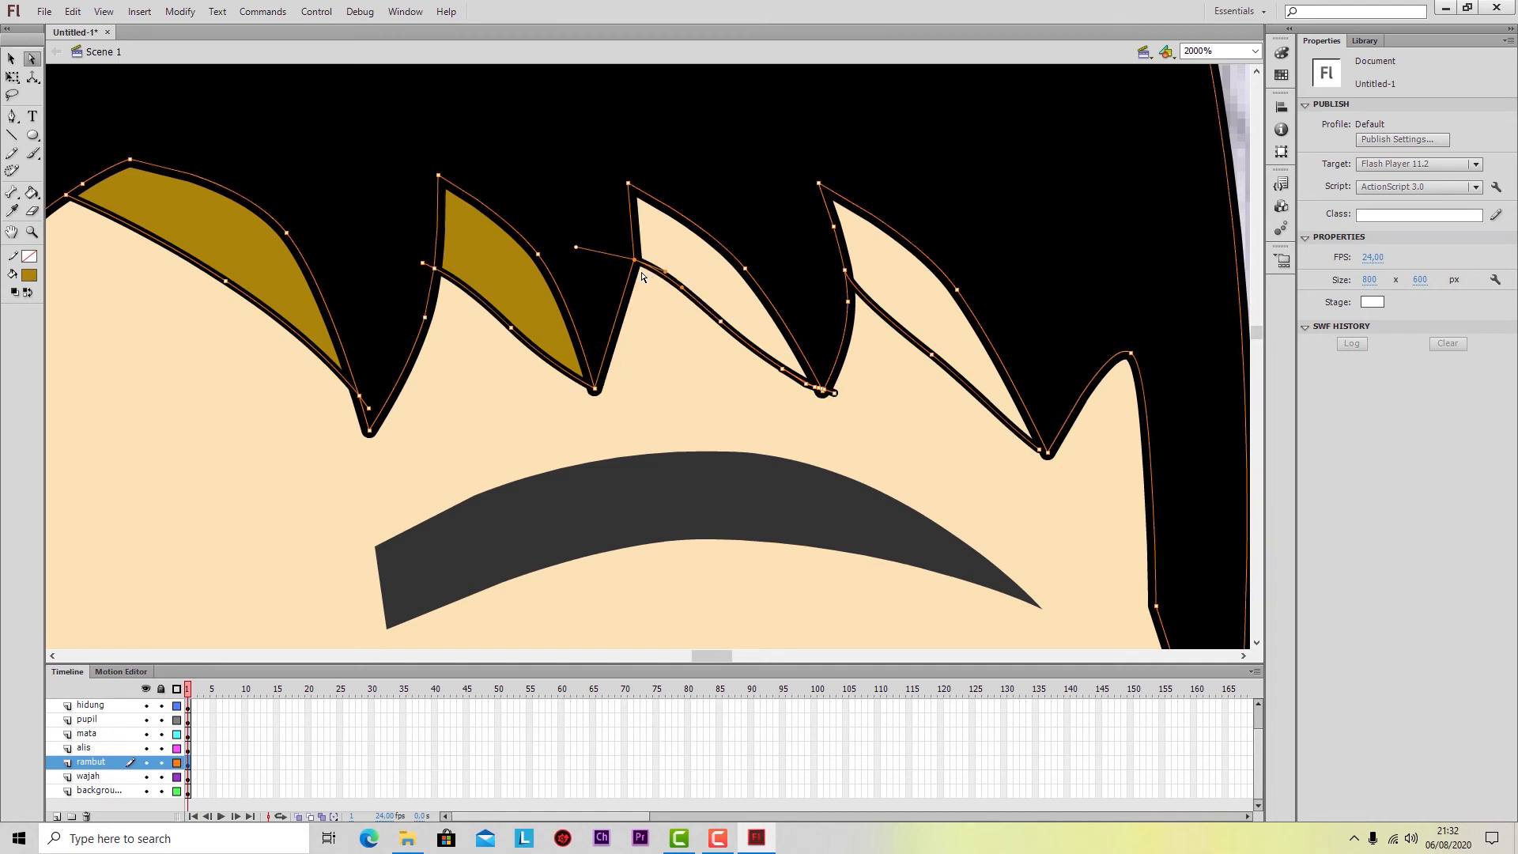
key(ctrl+z)
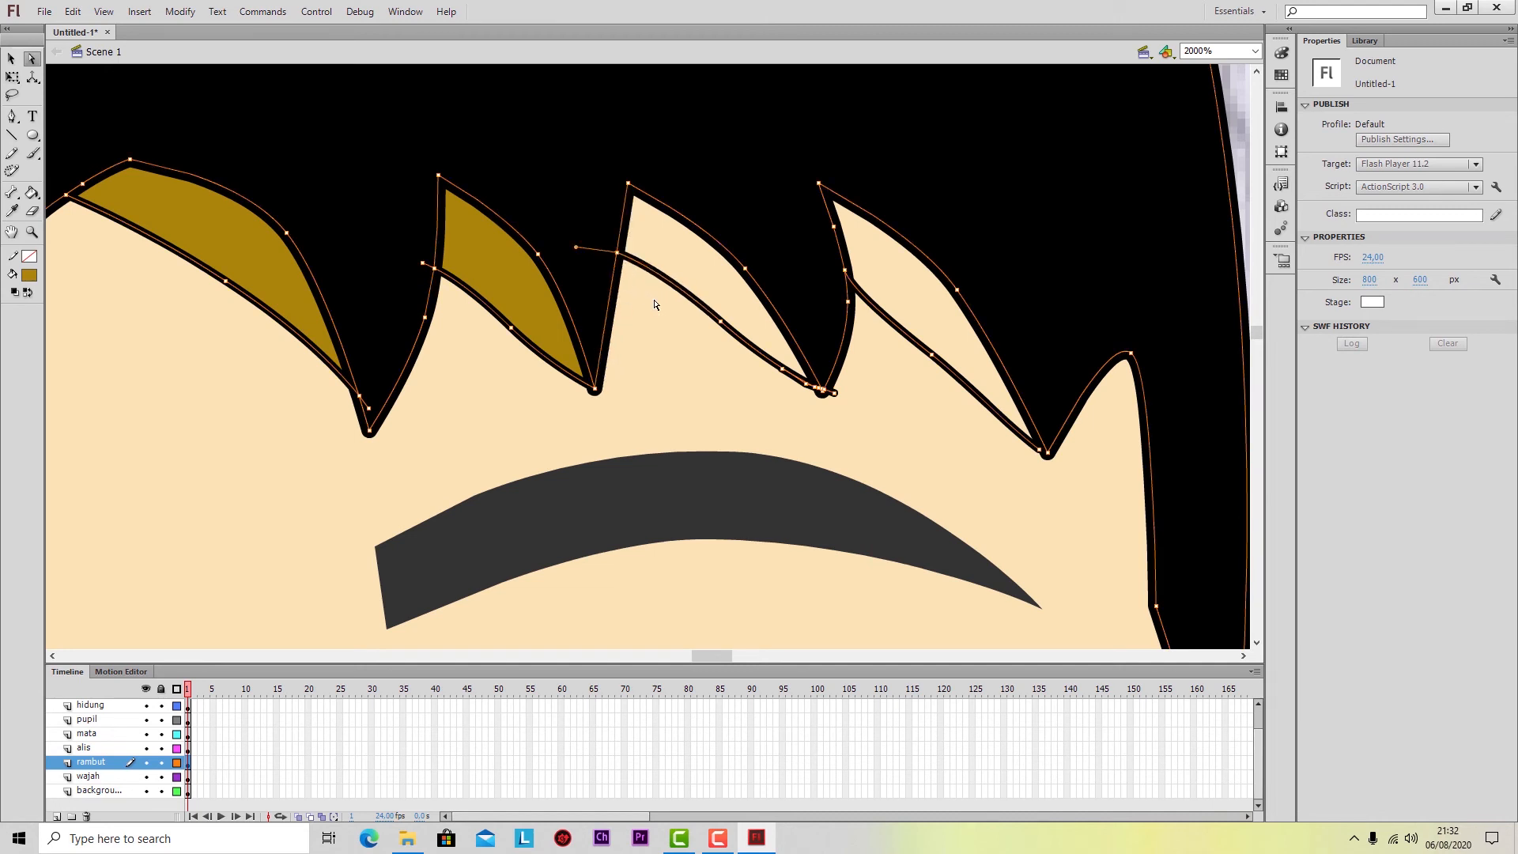
Try to fill the sixth fringe gap with golden brown again, and undo the fill.
click(712, 275)
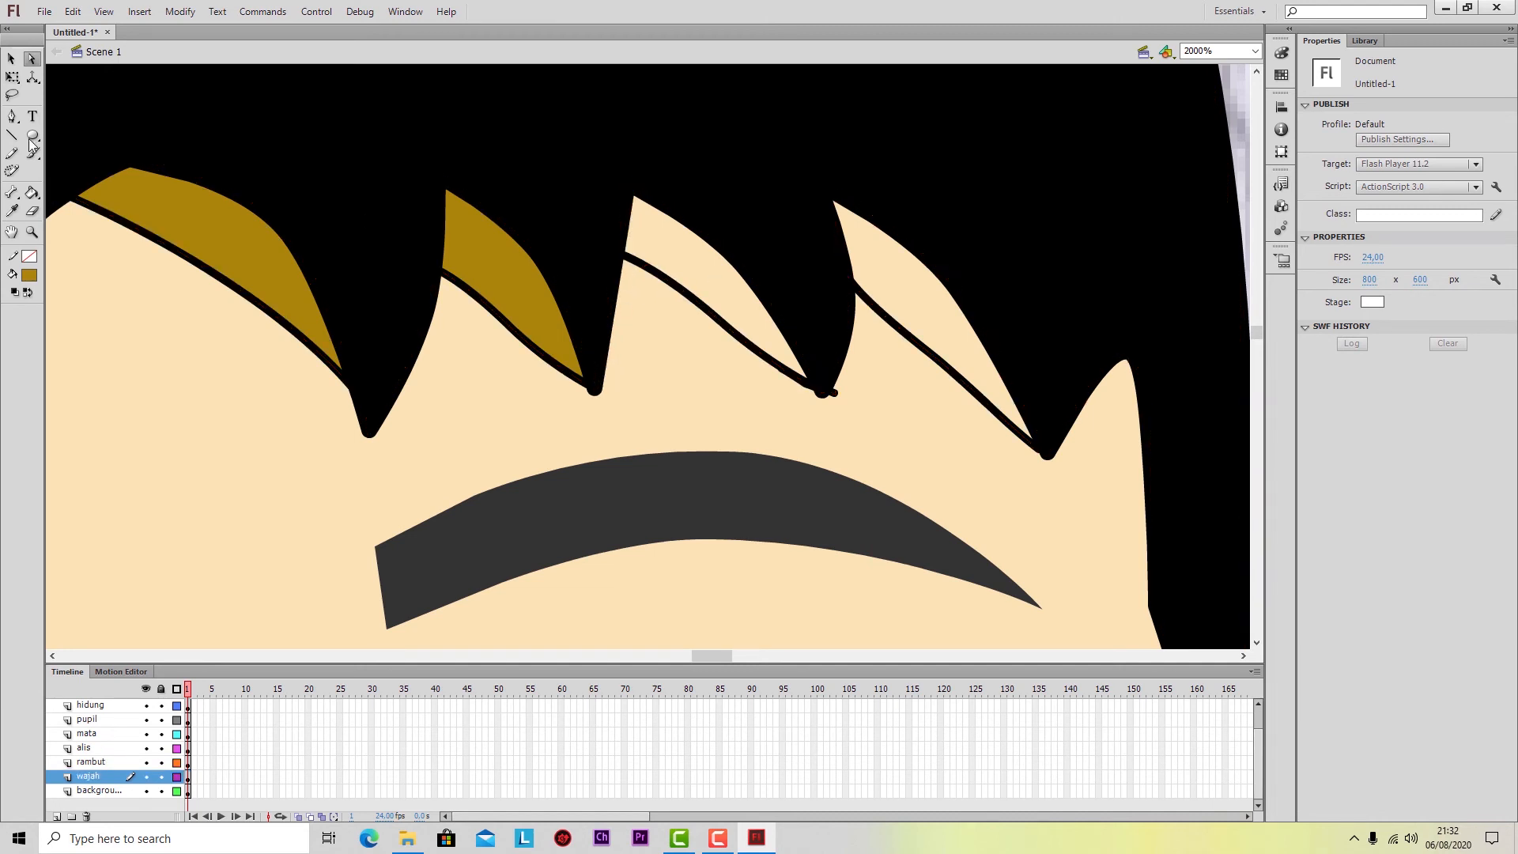
click(32, 192)
click(707, 274)
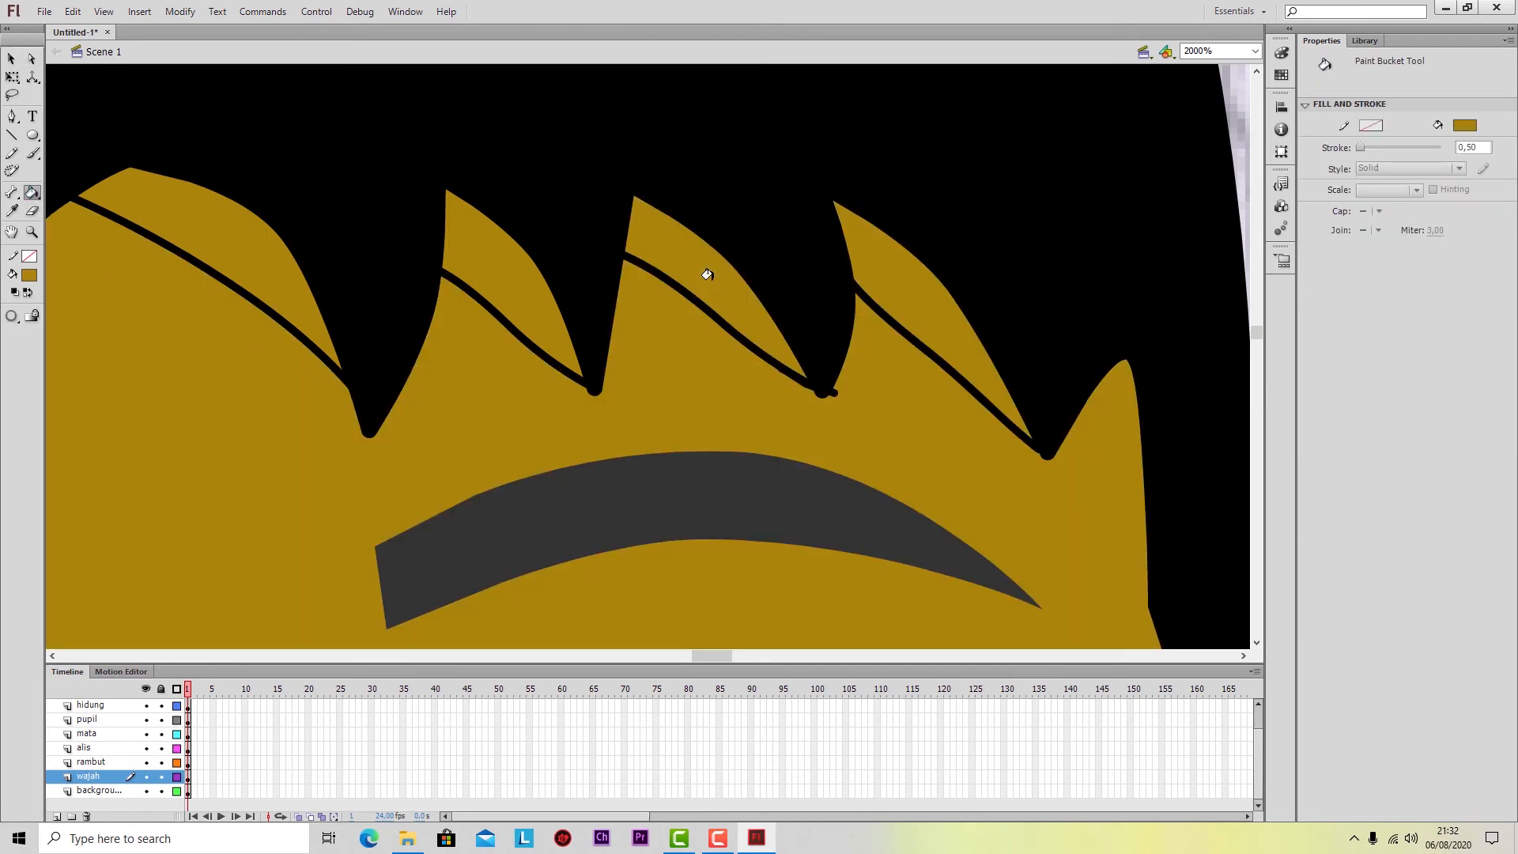
key(ctrl+z)
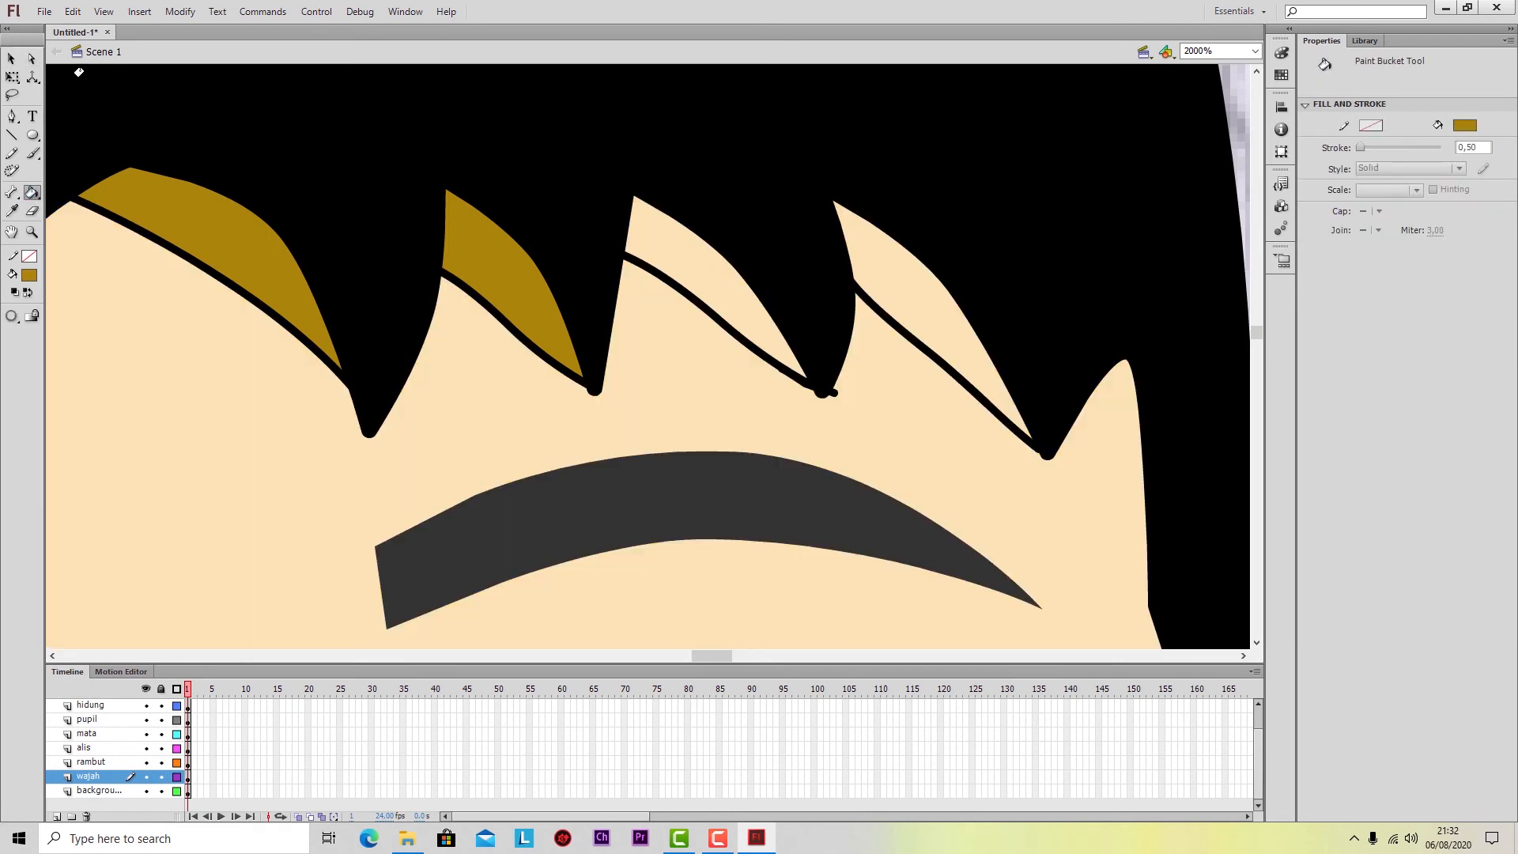
Try to delete the sixth gap's slanted line while the hair outline's anchors are active, and undo the deletion.
click(31, 60)
click(729, 336)
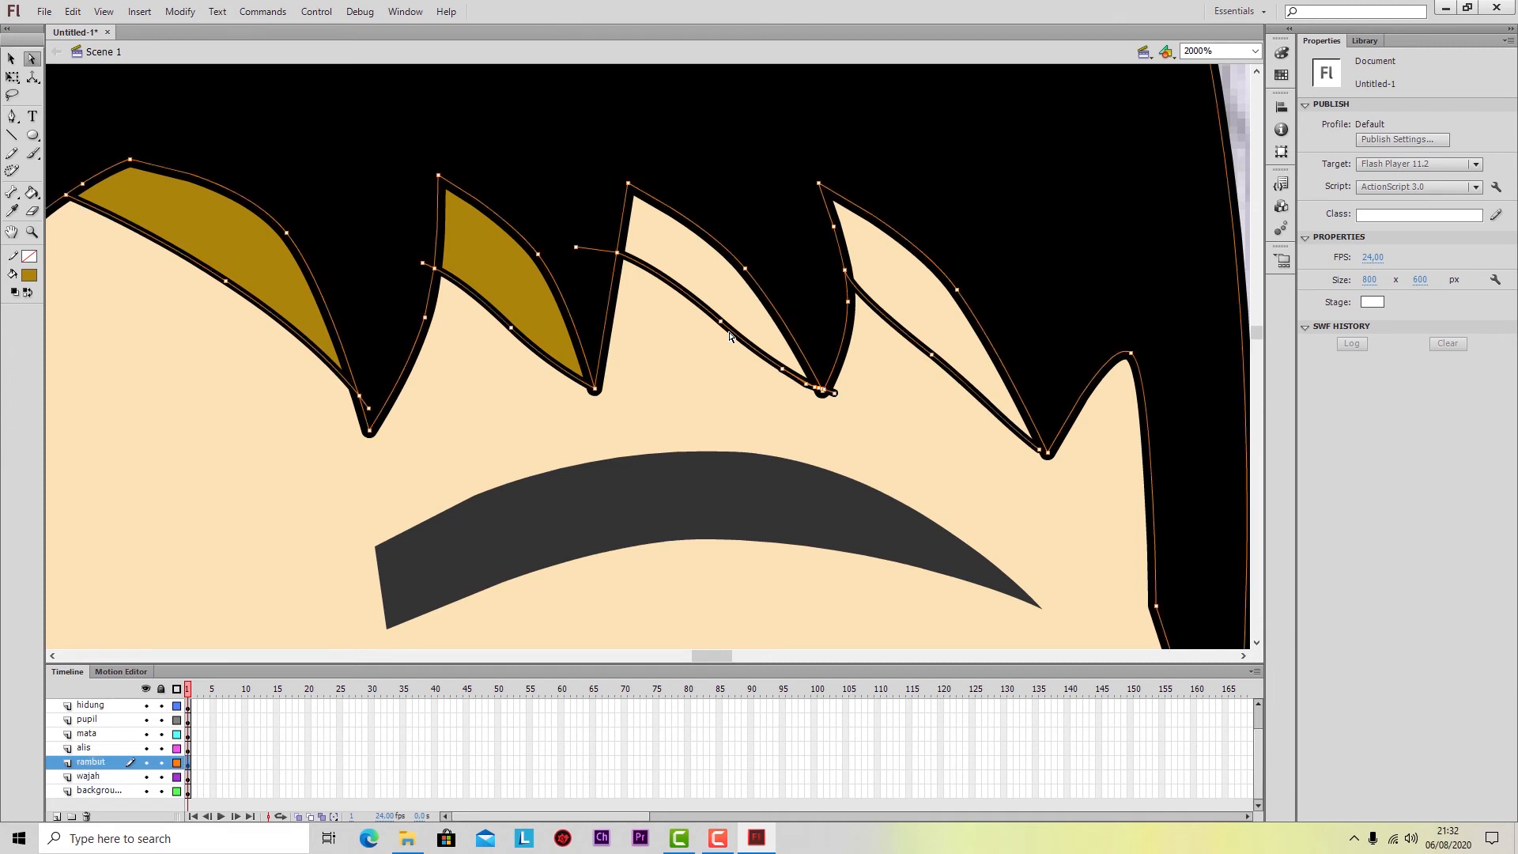
key(Delete)
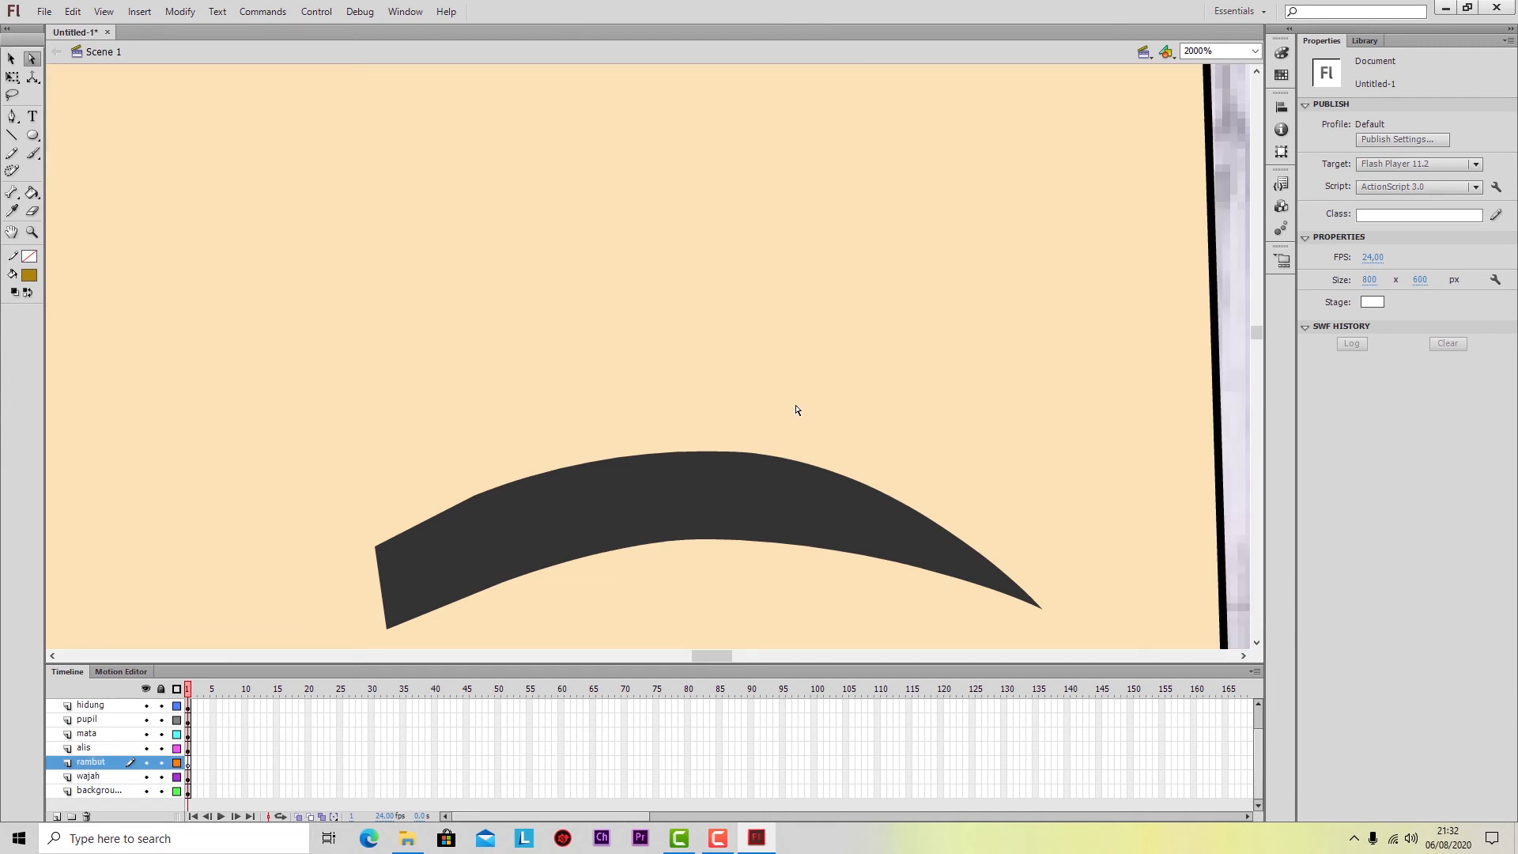
key(ctrl+z)
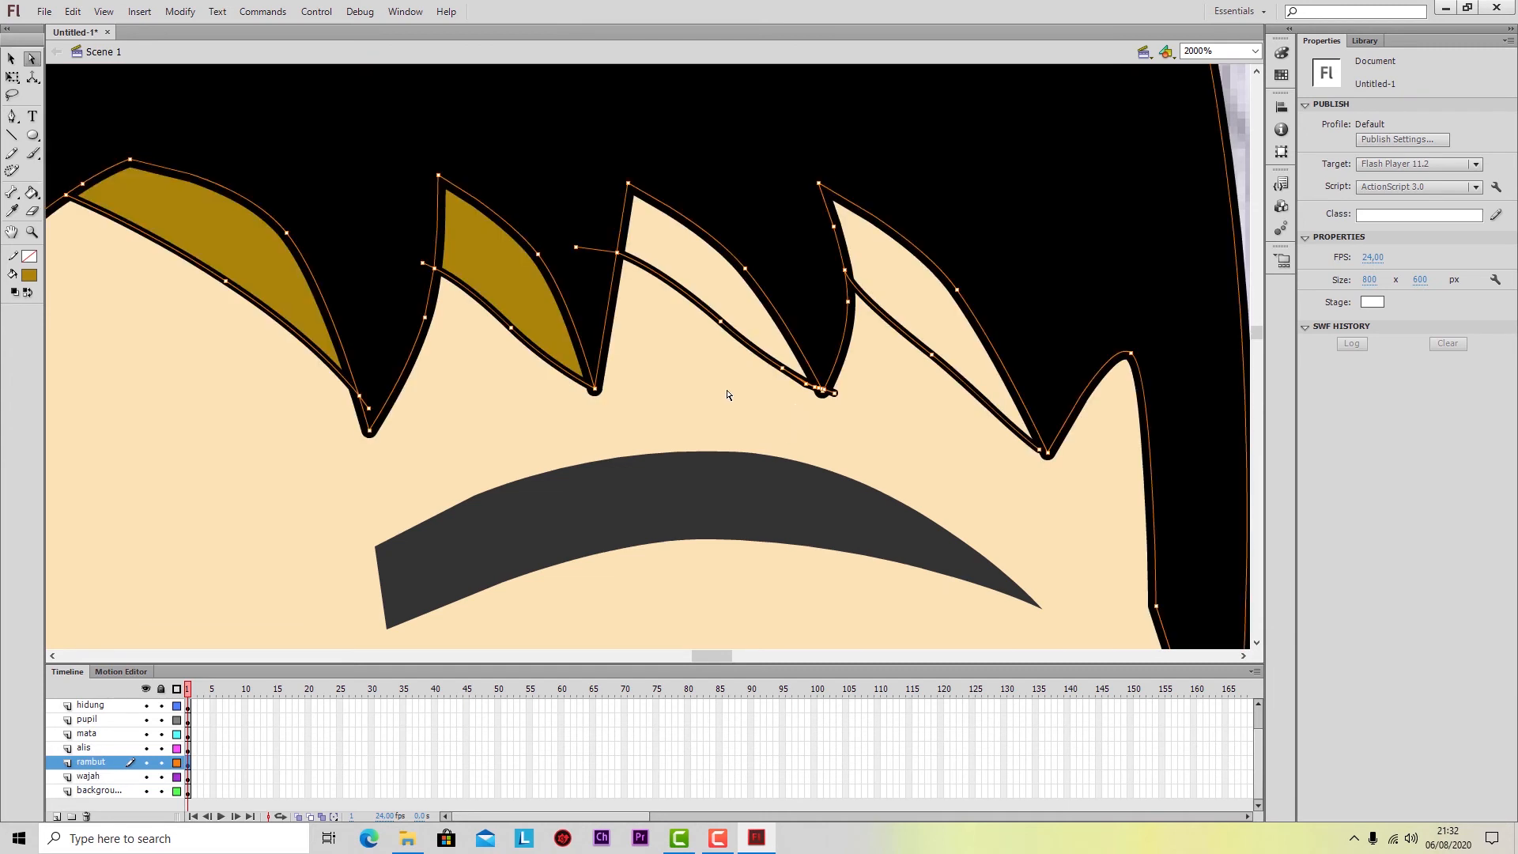
Delete the sixth gap's slanted line along with its leftover pieces and the short stroke at the fringe tip.
click(11, 58)
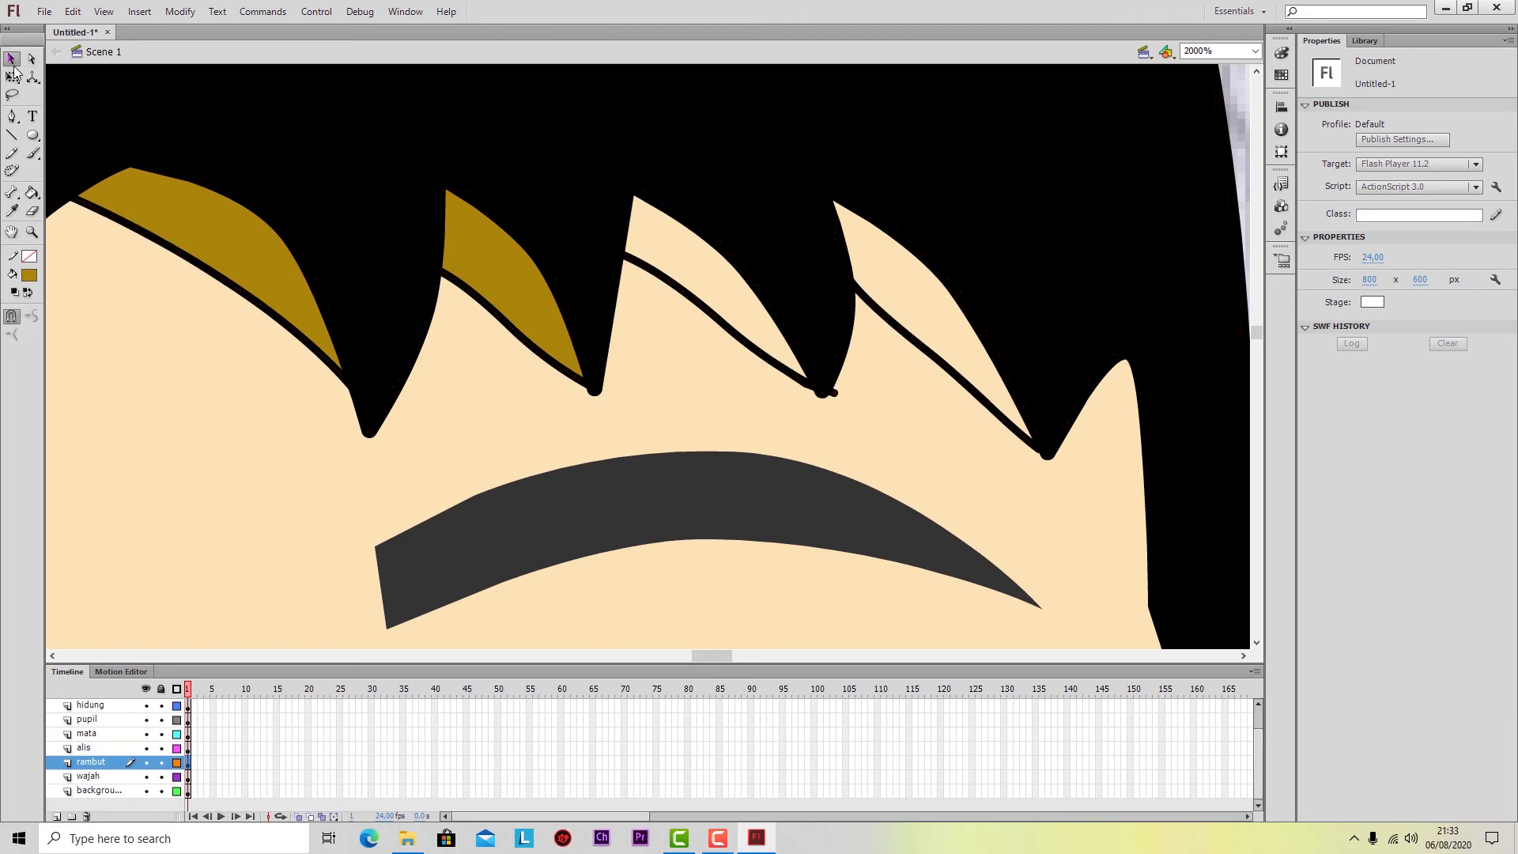
click(664, 288)
click(668, 286)
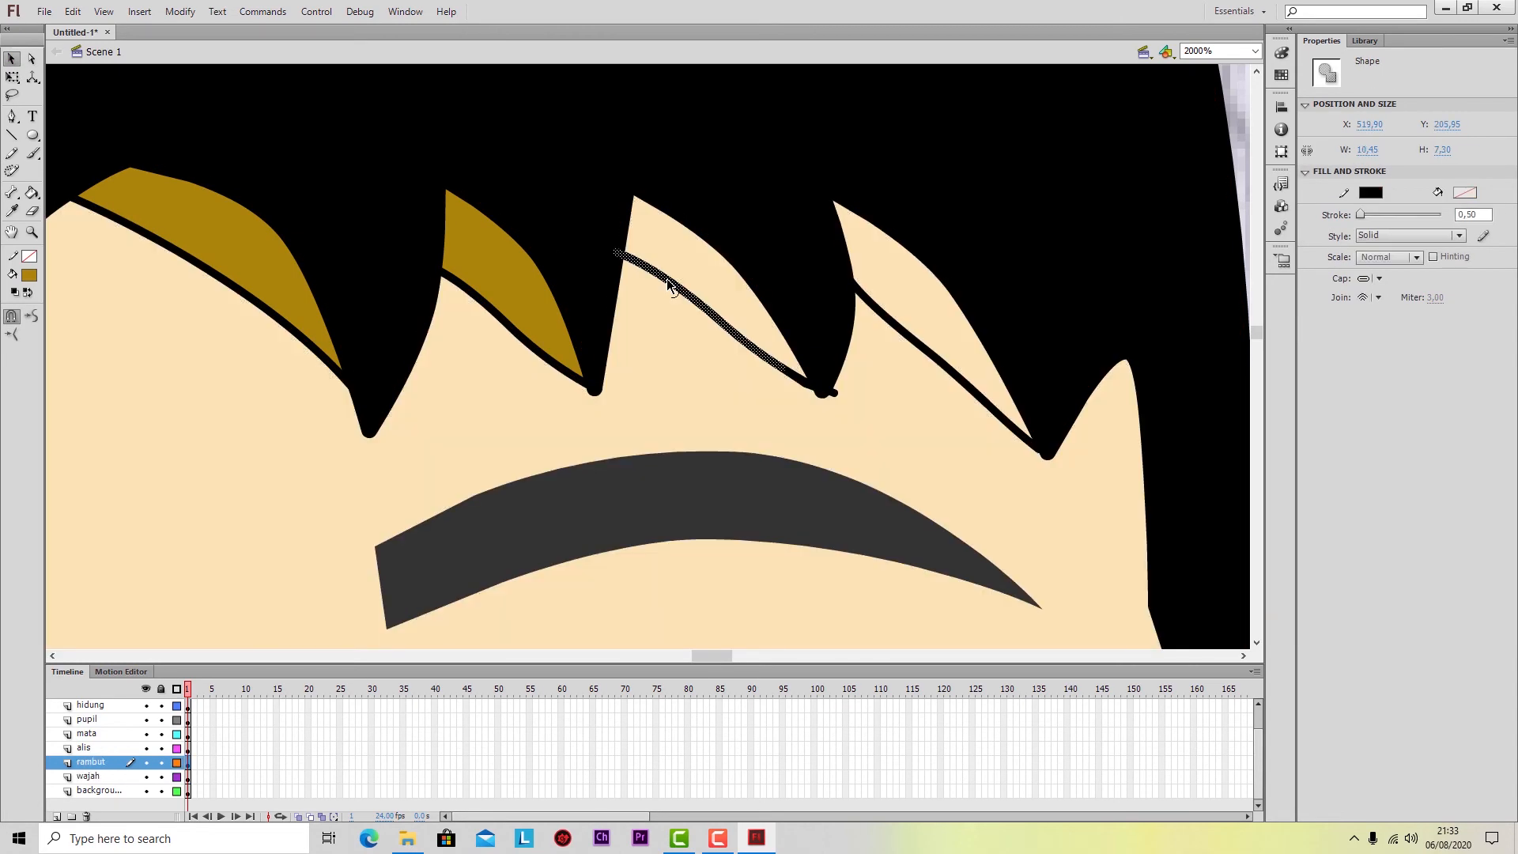
key(Delete)
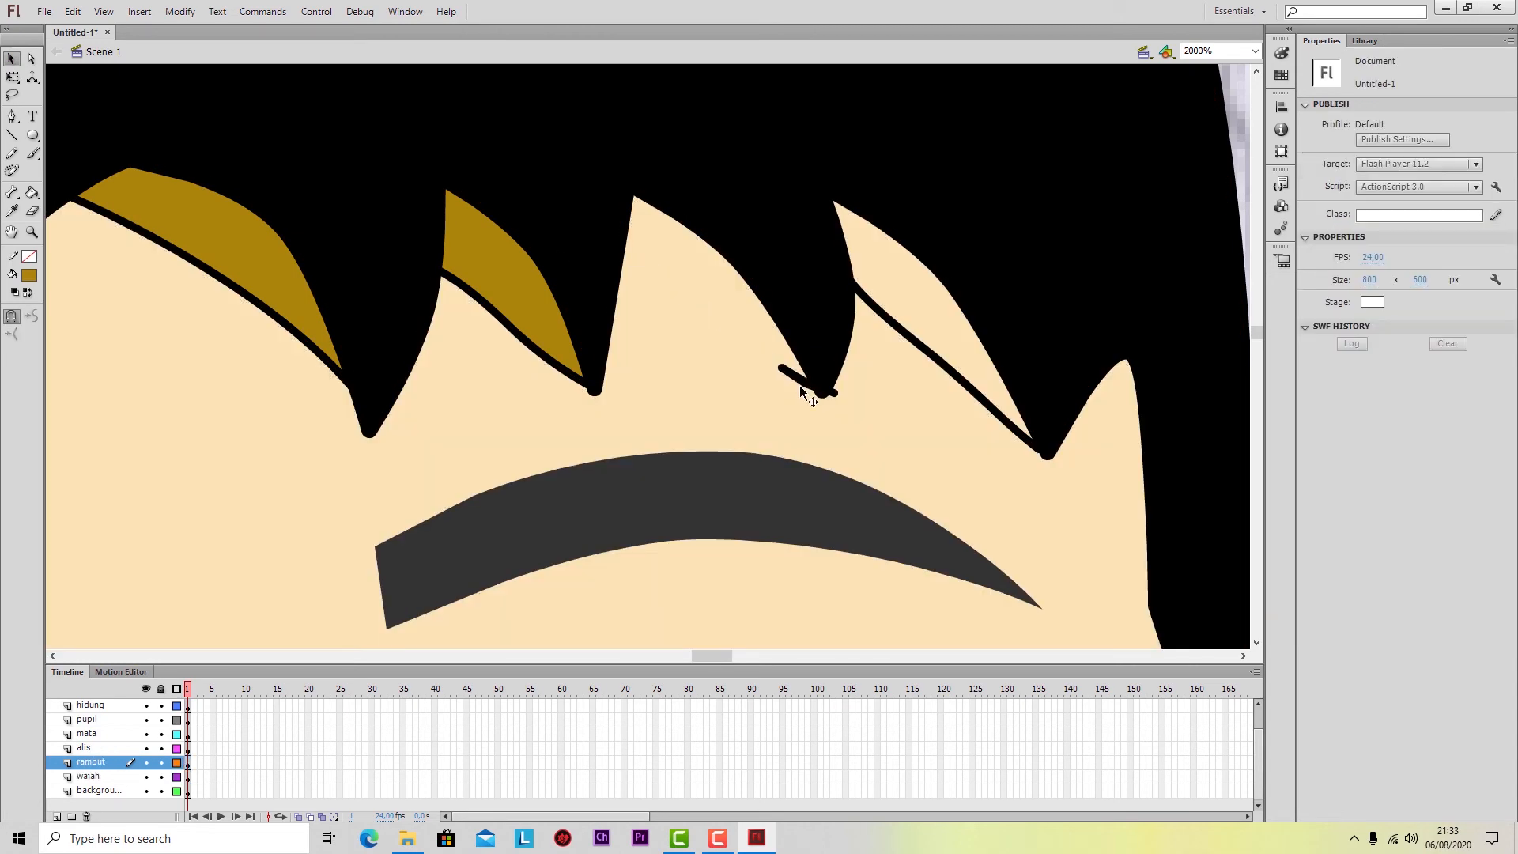
click(798, 382)
key(Delete)
click(800, 380)
key(Delete)
click(831, 392)
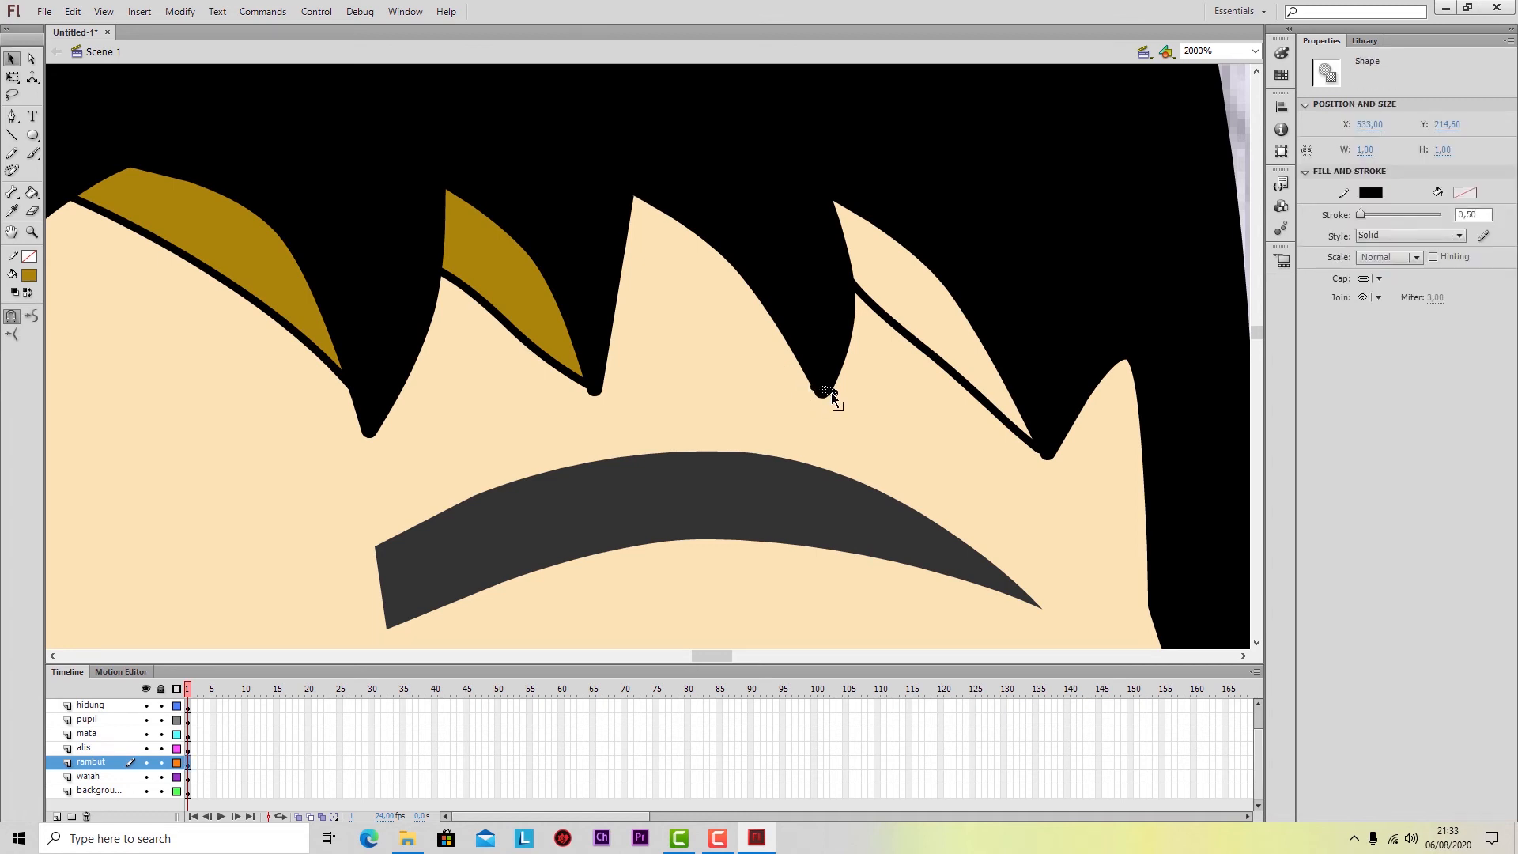
key(Delete)
click(812, 387)
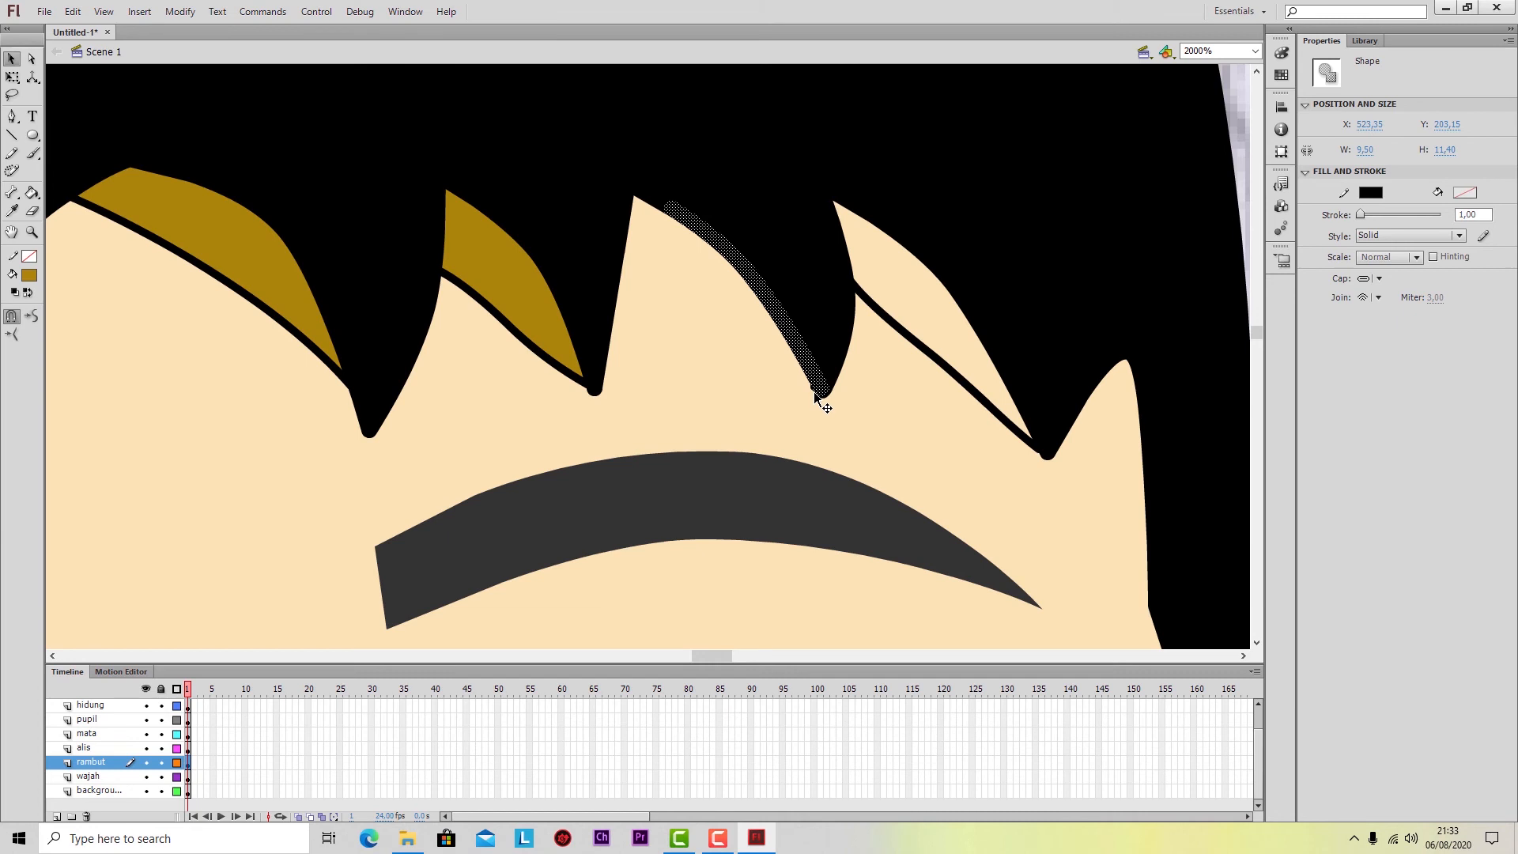
click(805, 388)
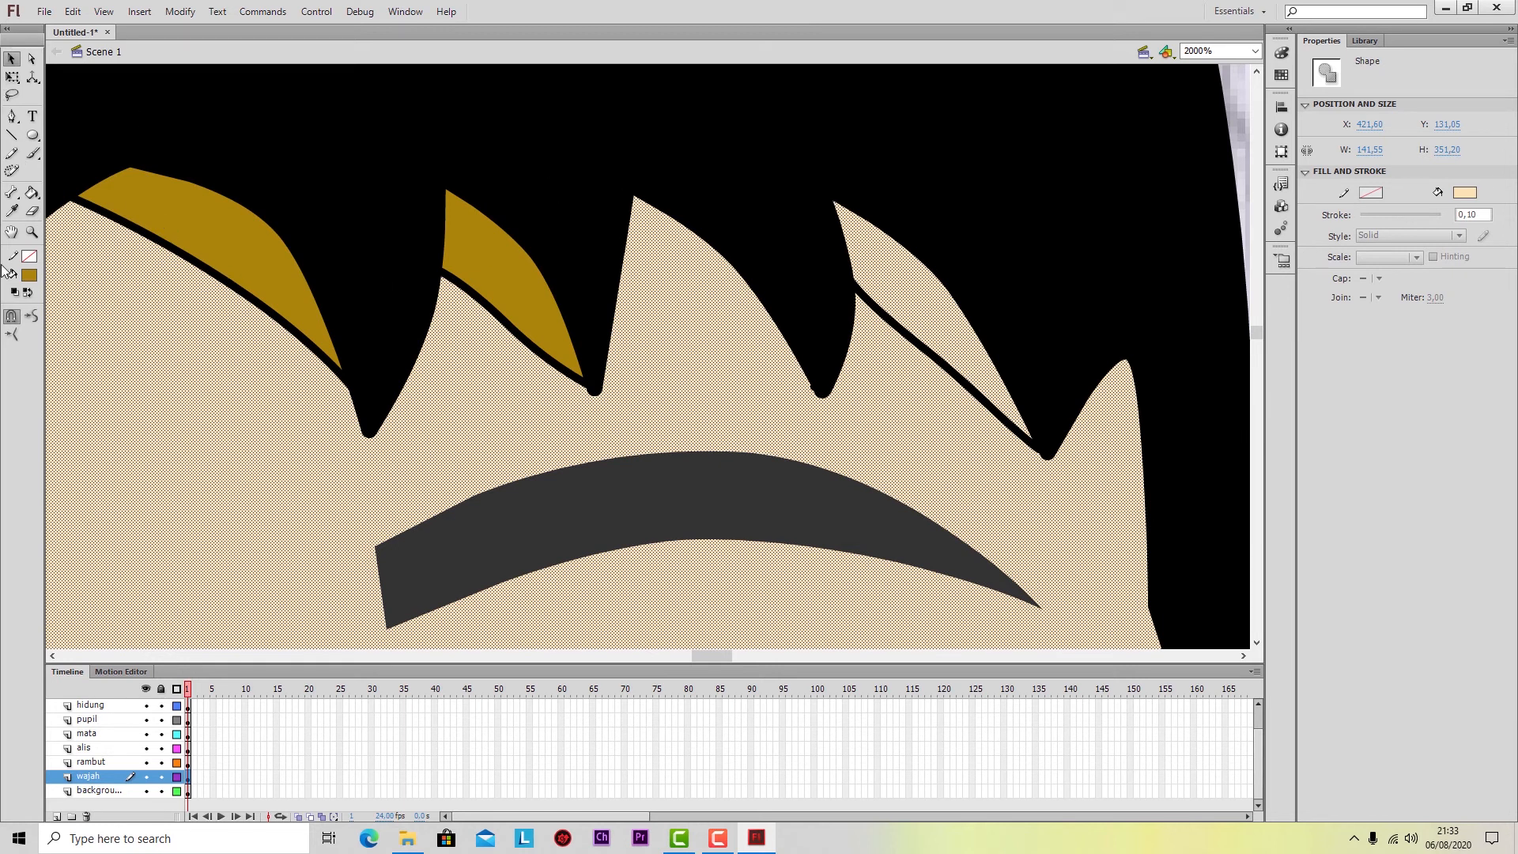
Redraw the sixth gap's slanted line with the Pencil tool from the fringe tip to the opposite edge on the wajah layer, and smooth it.
click(12, 155)
mouse_move(819, 387)
mouse_down()
mouse_move(749, 314)
mouse_move(623, 250)
mouse_up()
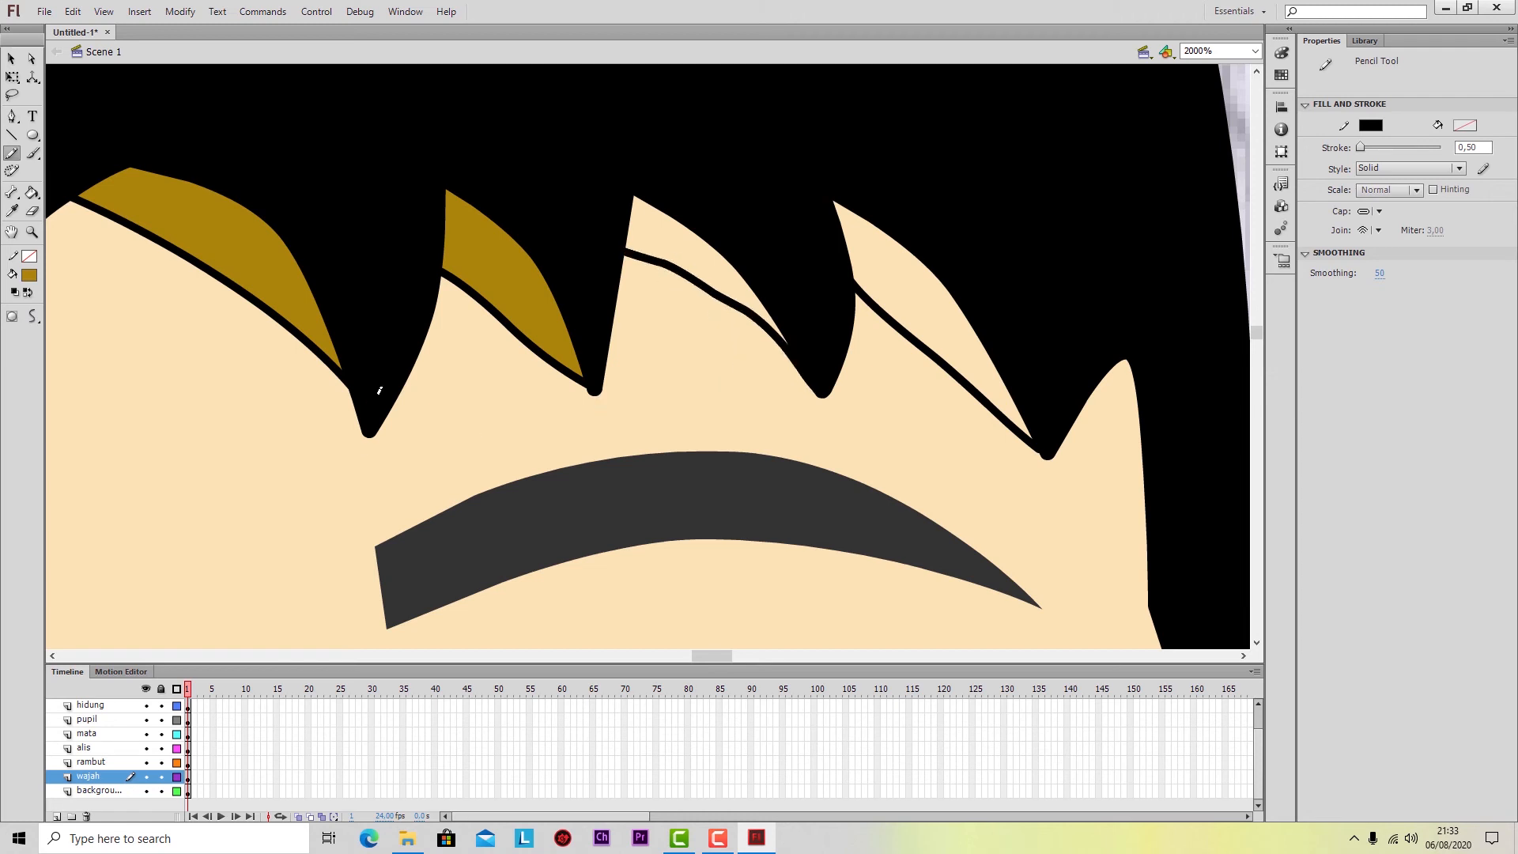
click(33, 310)
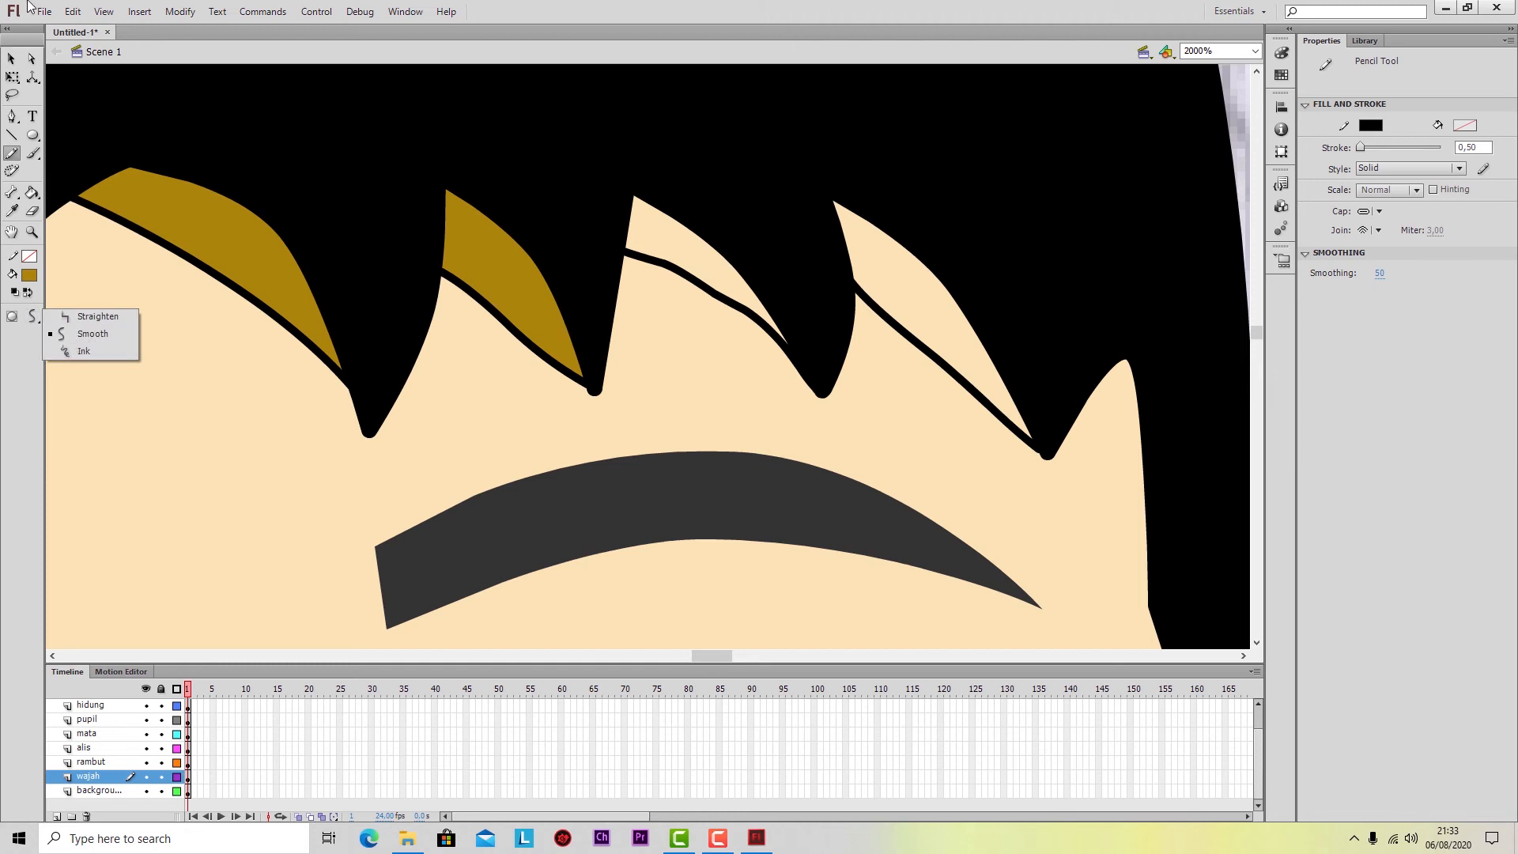
click(11, 59)
click(715, 294)
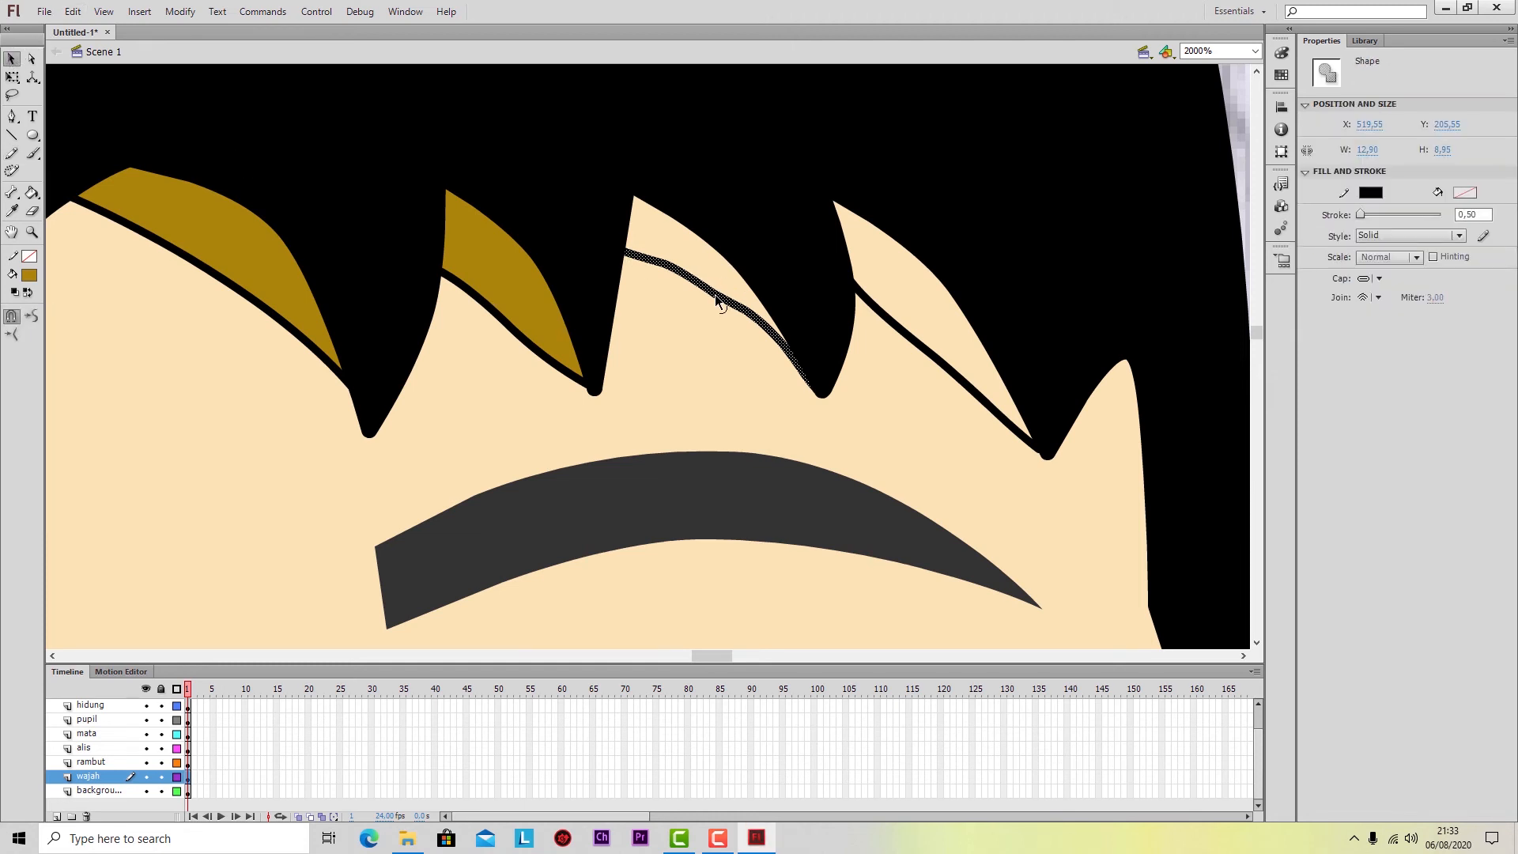
click(35, 315)
click(35, 315)
click(36, 315)
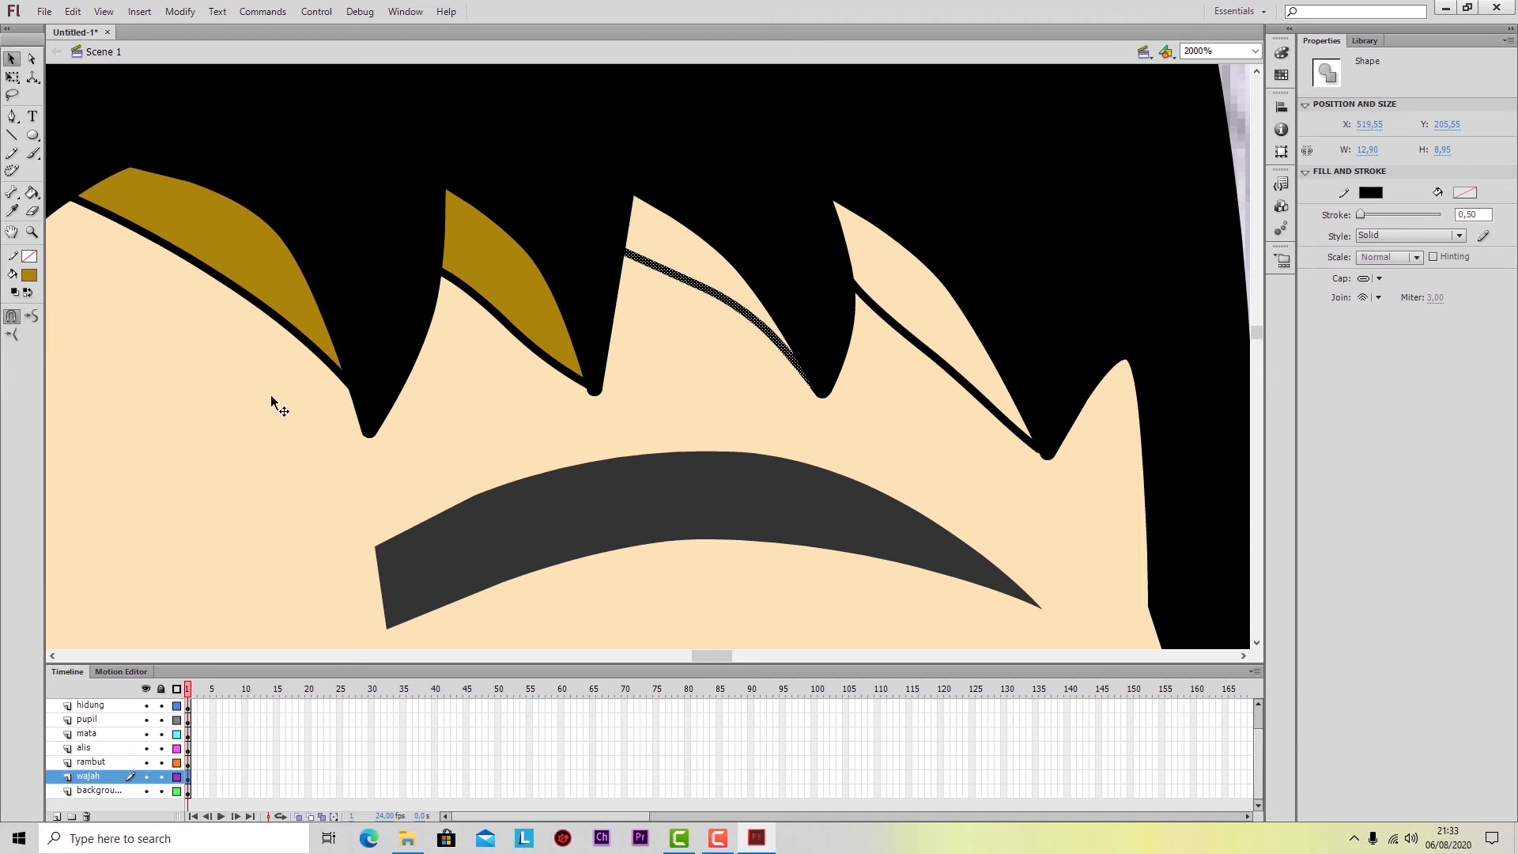
Try to fill the area above the redrawn slanted line with golden brown, and undo the fill.
click(32, 192)
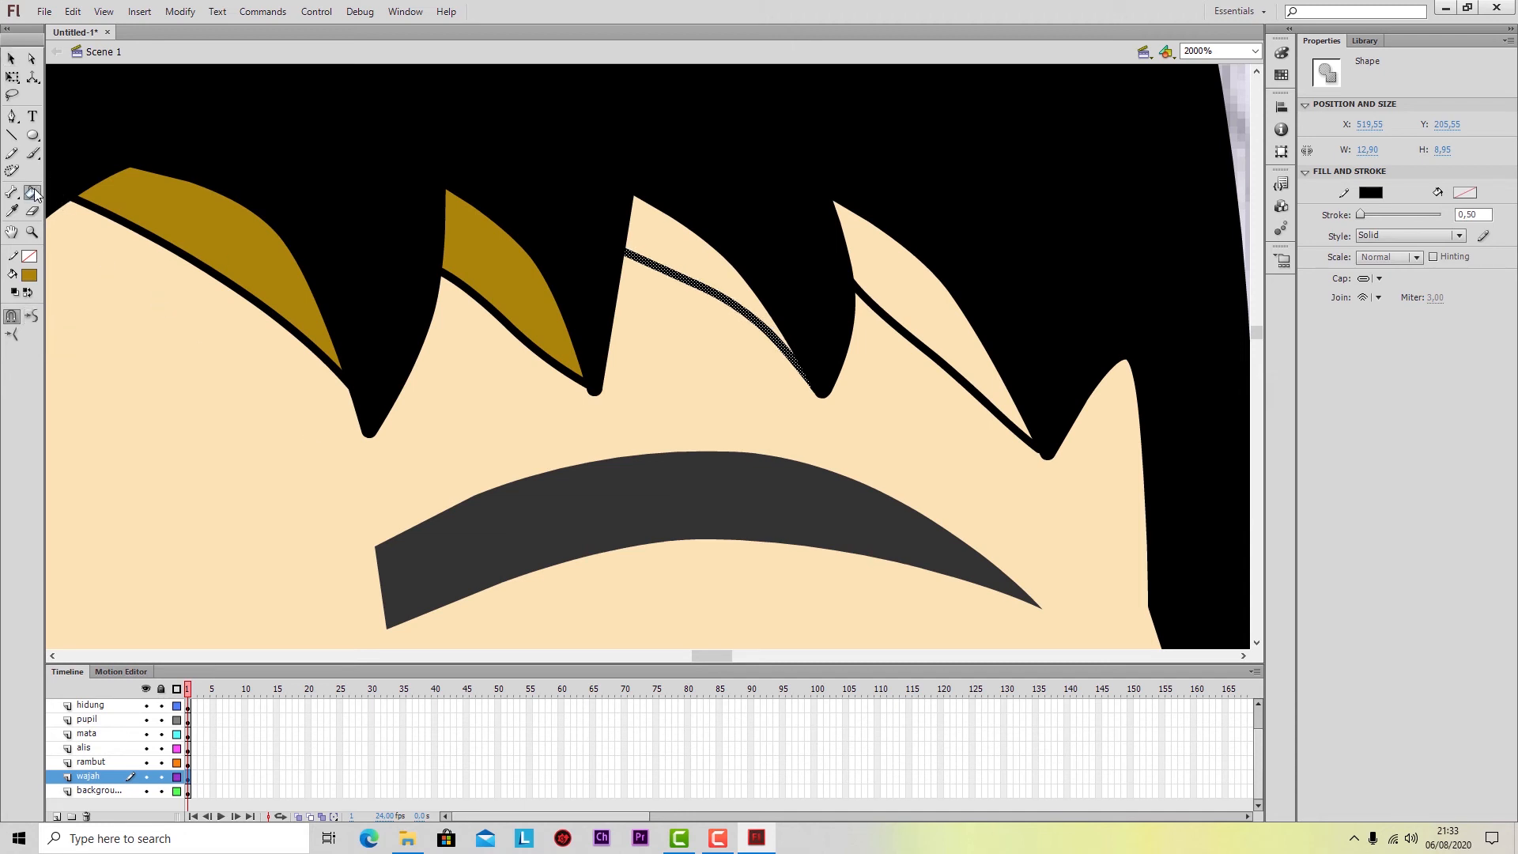
click(686, 245)
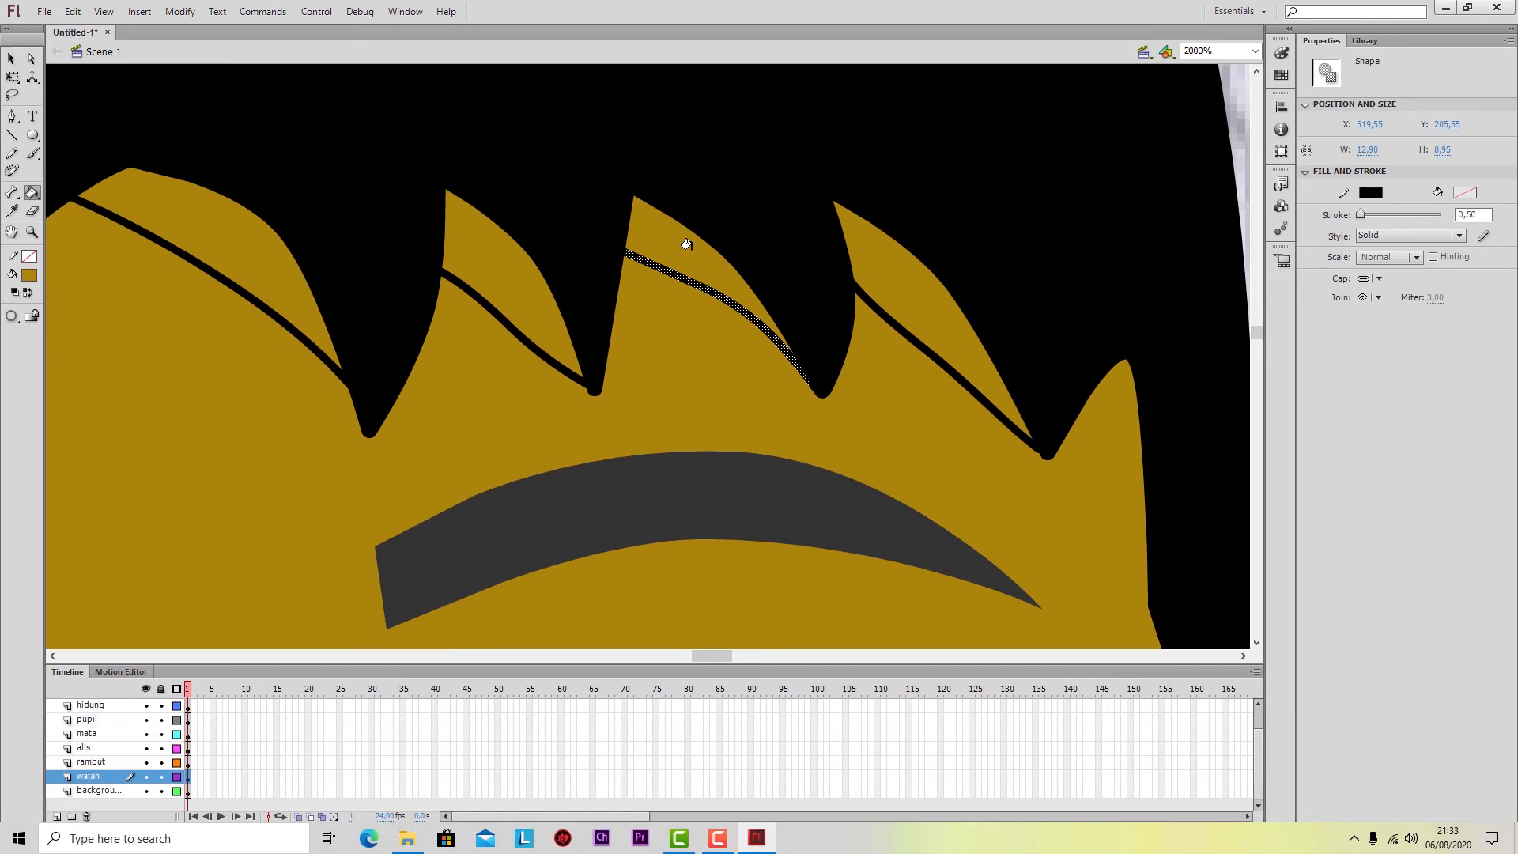
key(ctrl+z)
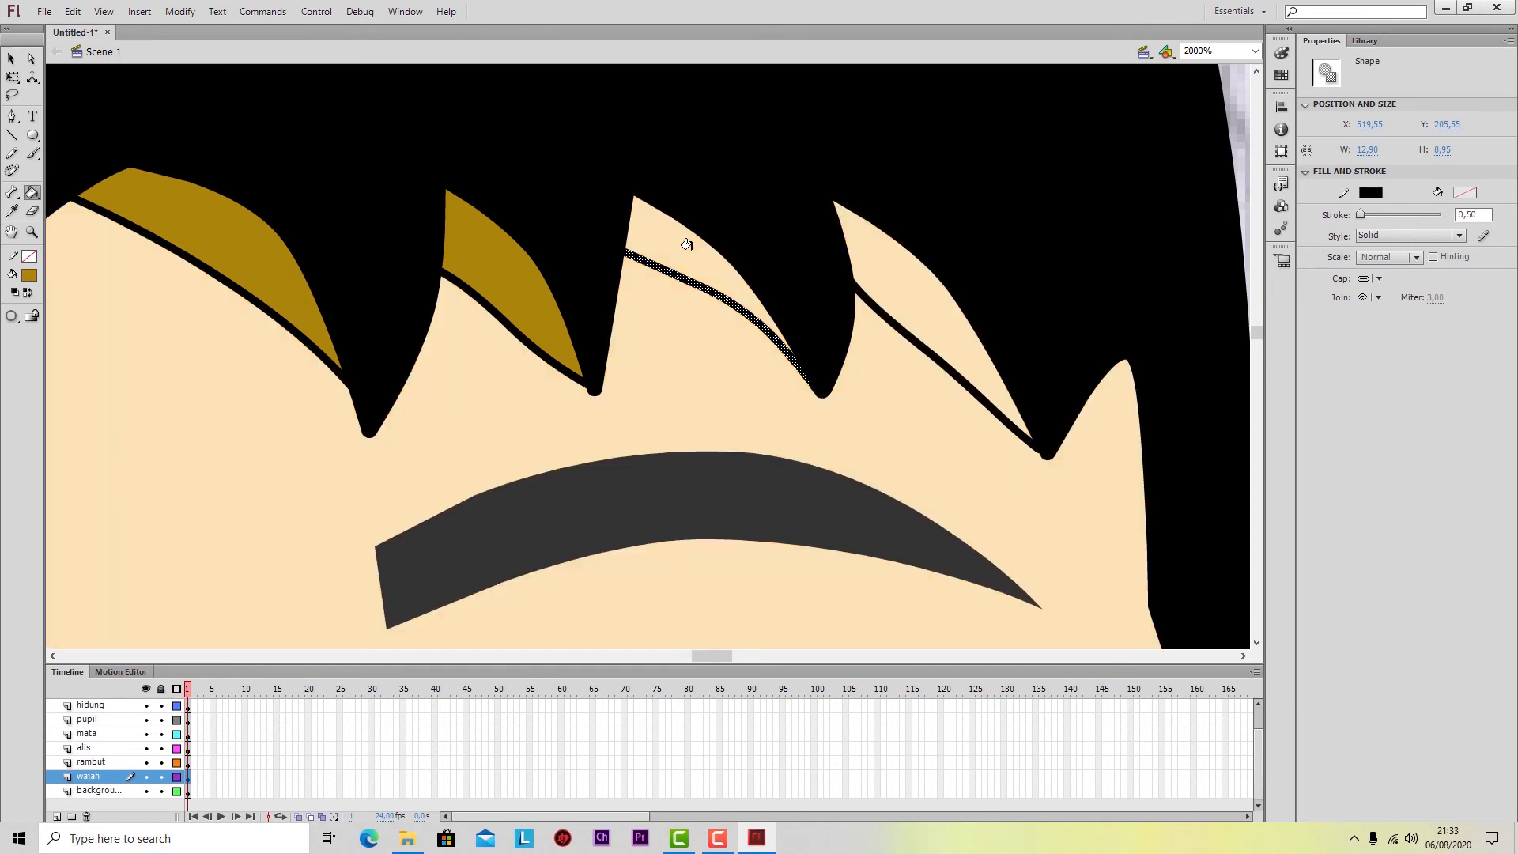
Try to extend the upper end of the redrawn slanted line further into the black hair.
click(30, 60)
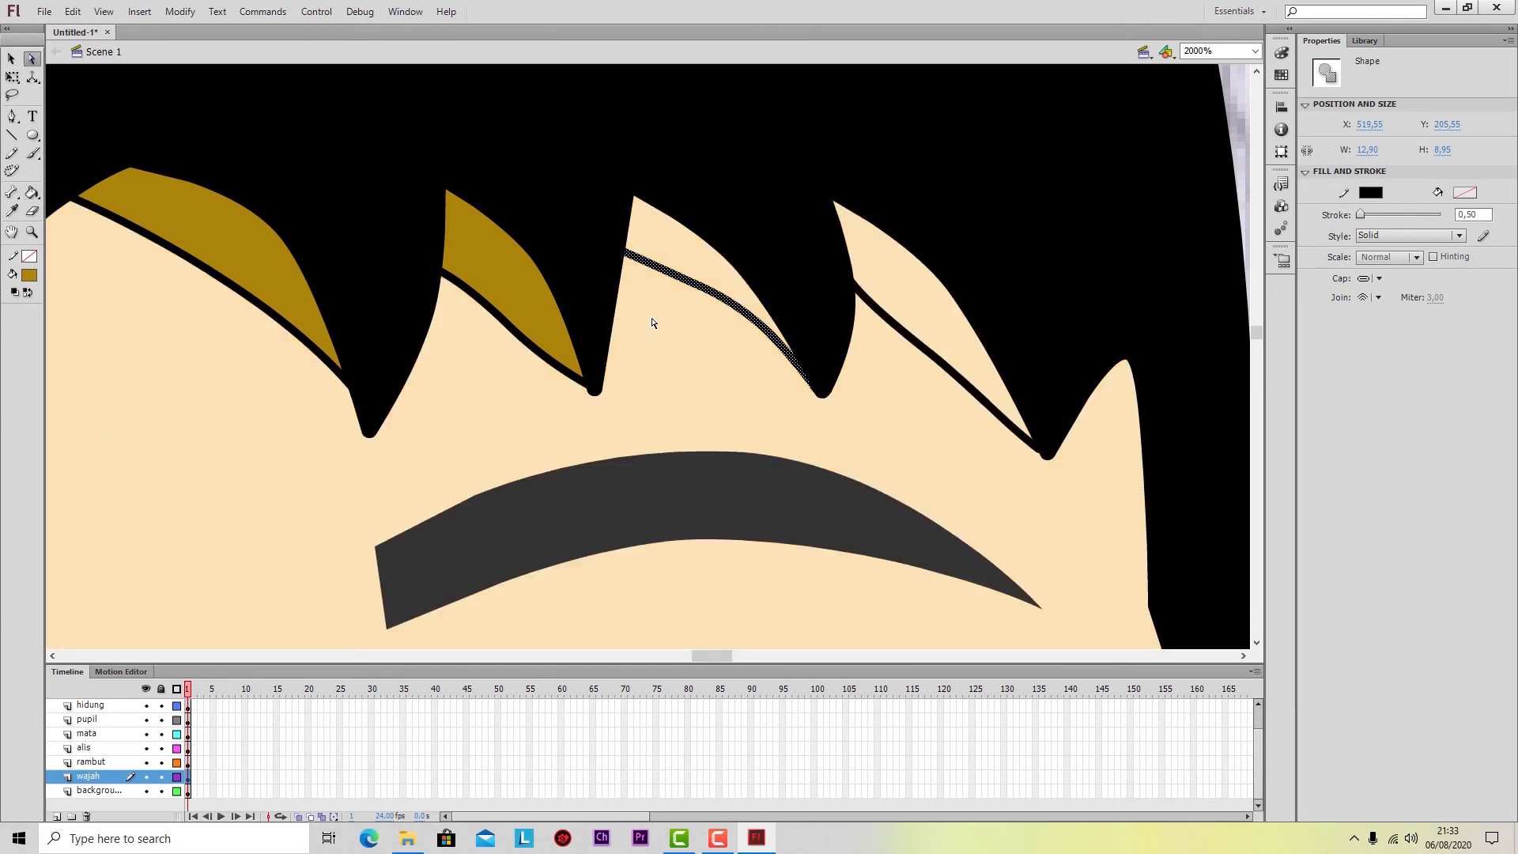
click(671, 278)
drag(611, 253, 583, 230)
click(645, 271)
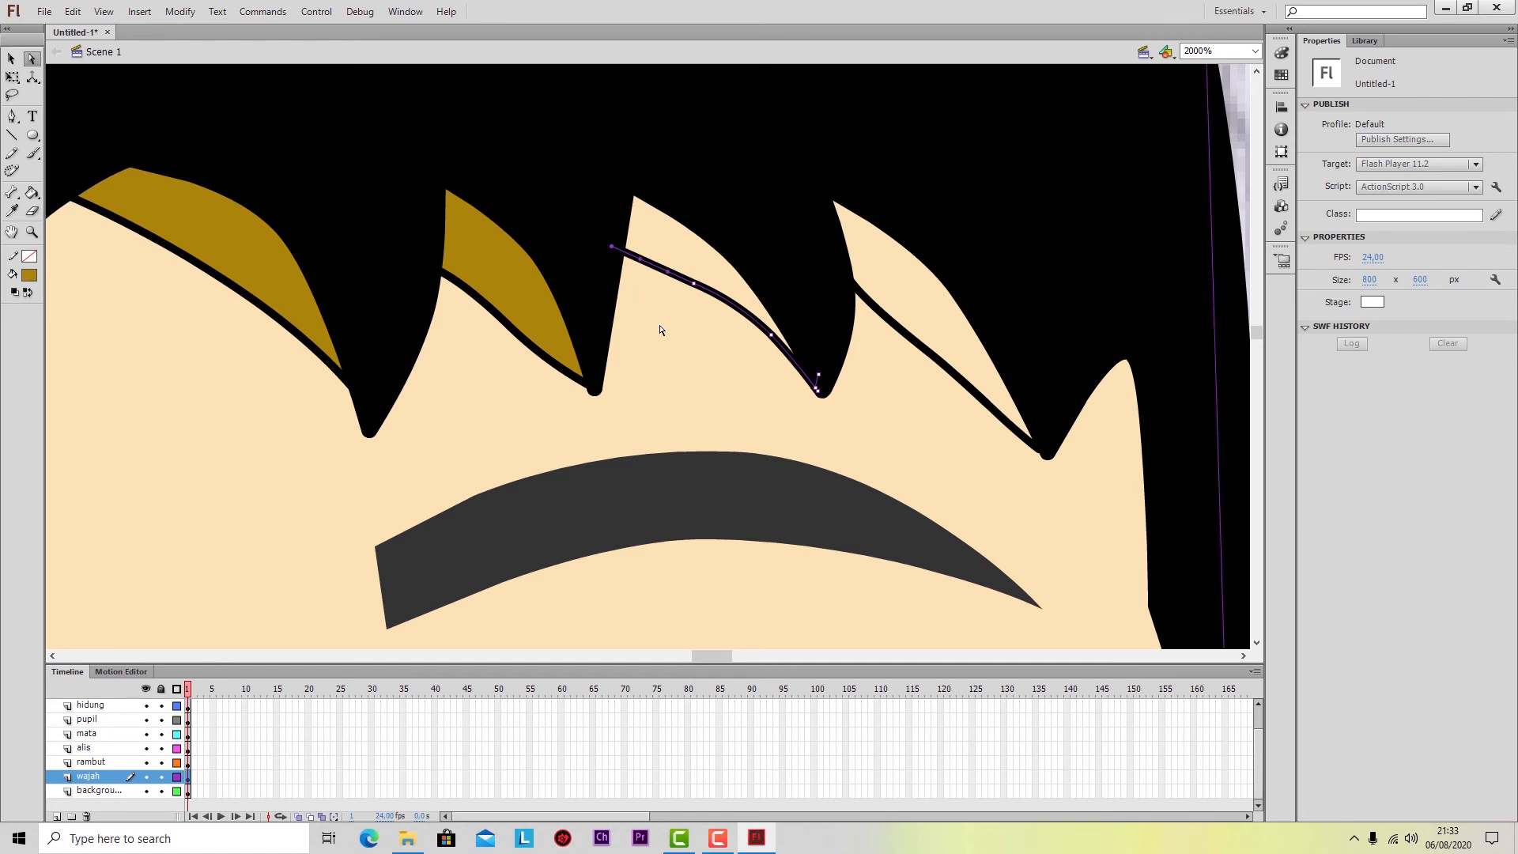
click(674, 370)
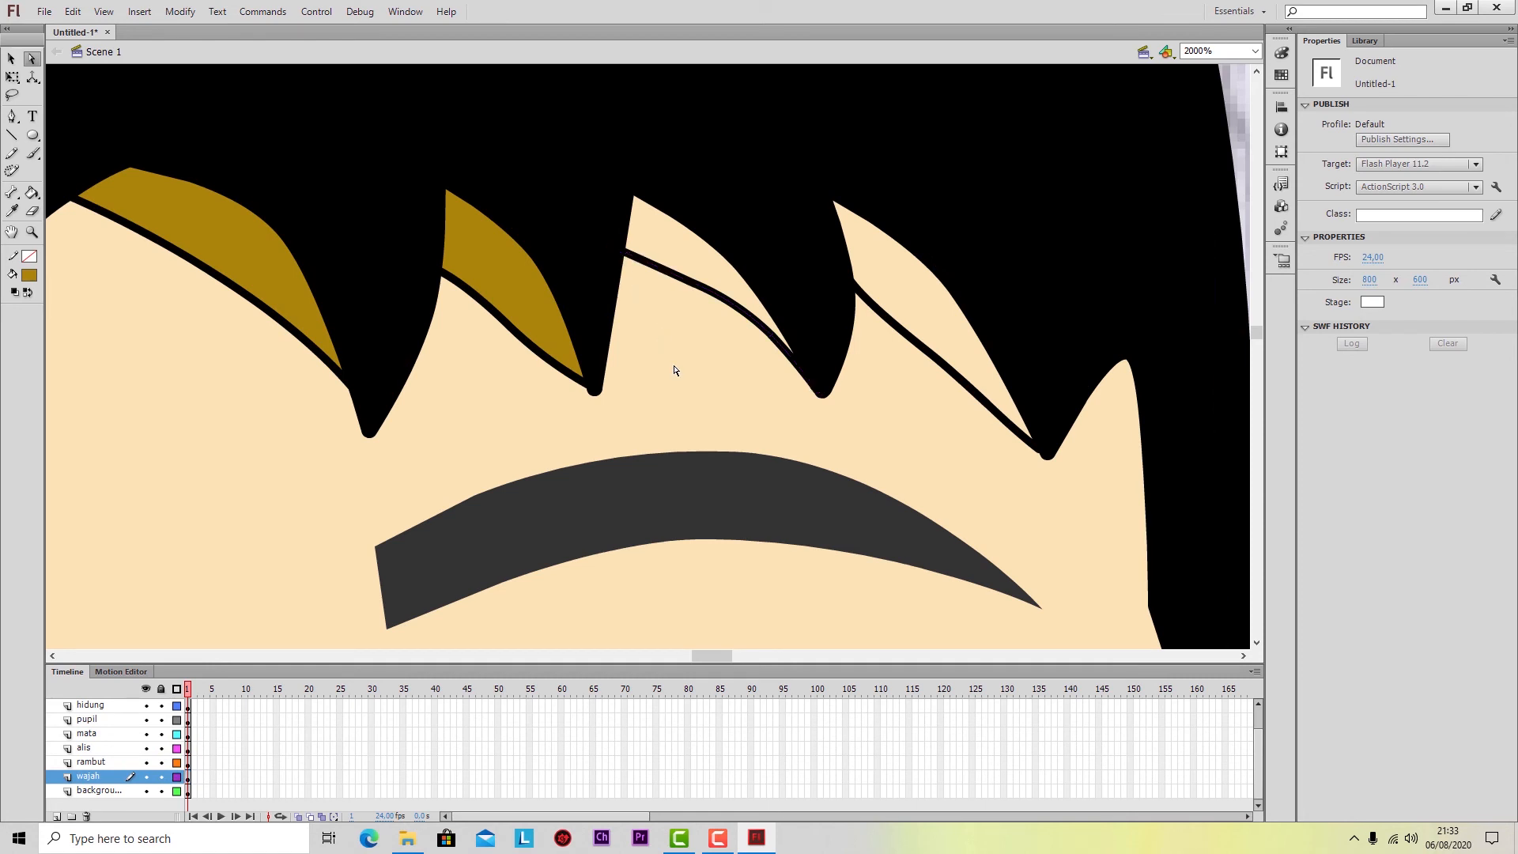
Delete the redrawn slanted line from the wajah layer and make the rambut layer active.
click(719, 297)
key(Delete)
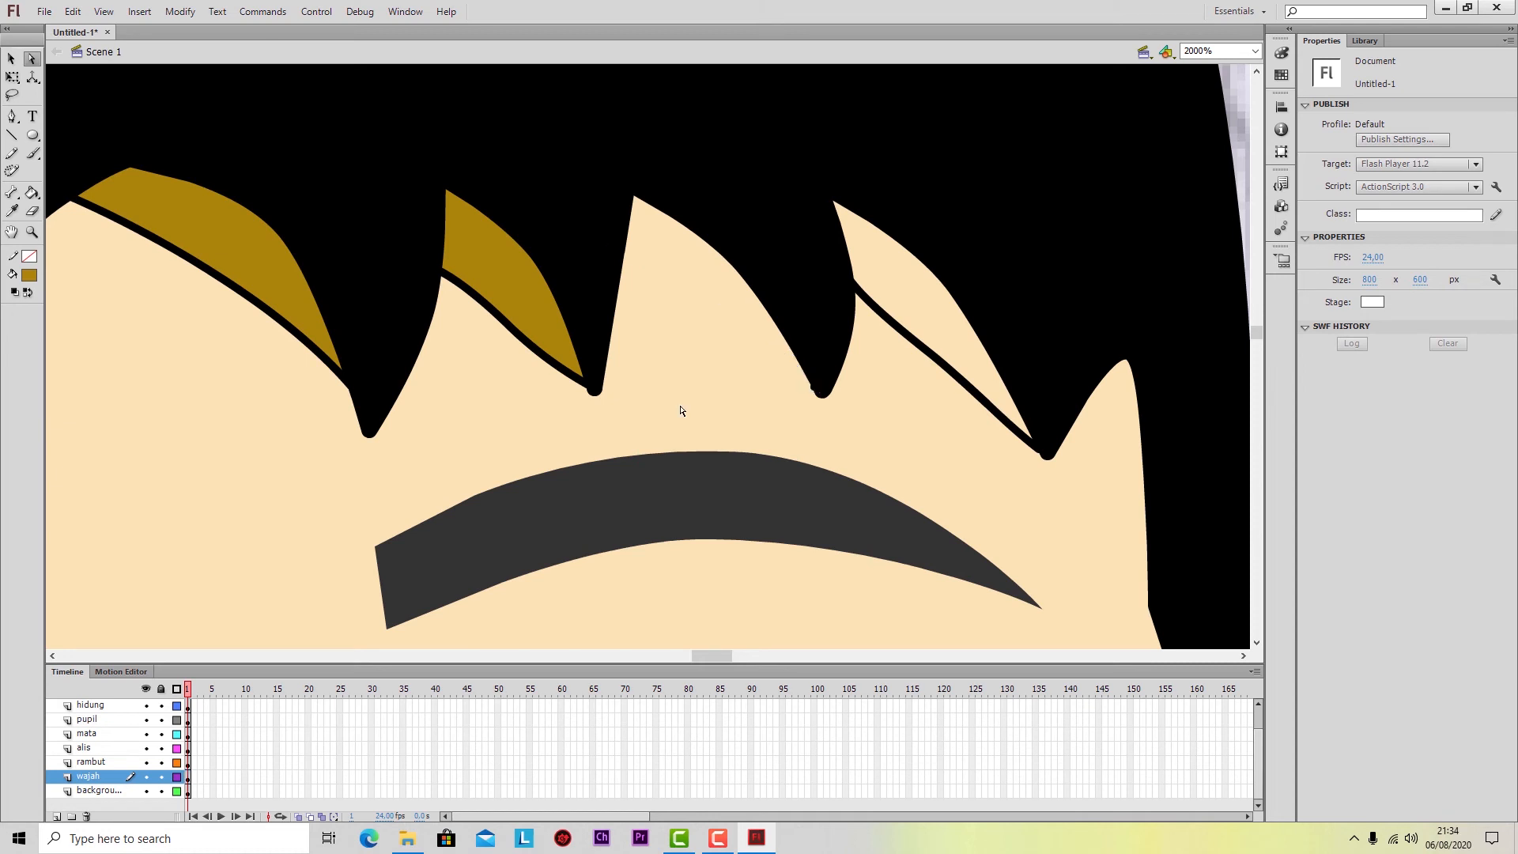
click(88, 767)
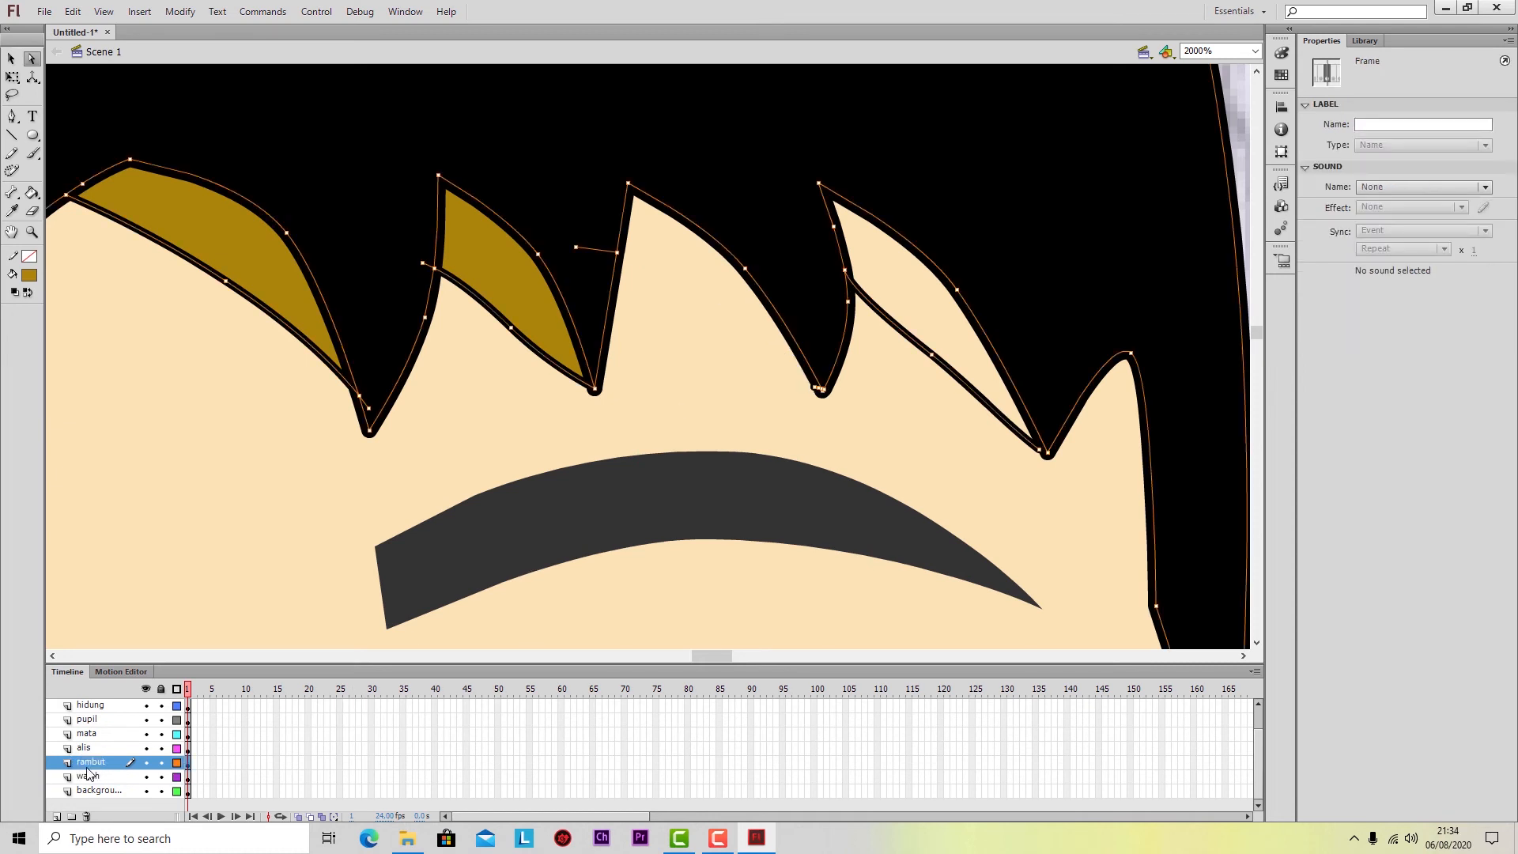
Move the leftover stub's end point out of the black hair onto the sixth gap's near edge, on the rambut layer.
click(13, 118)
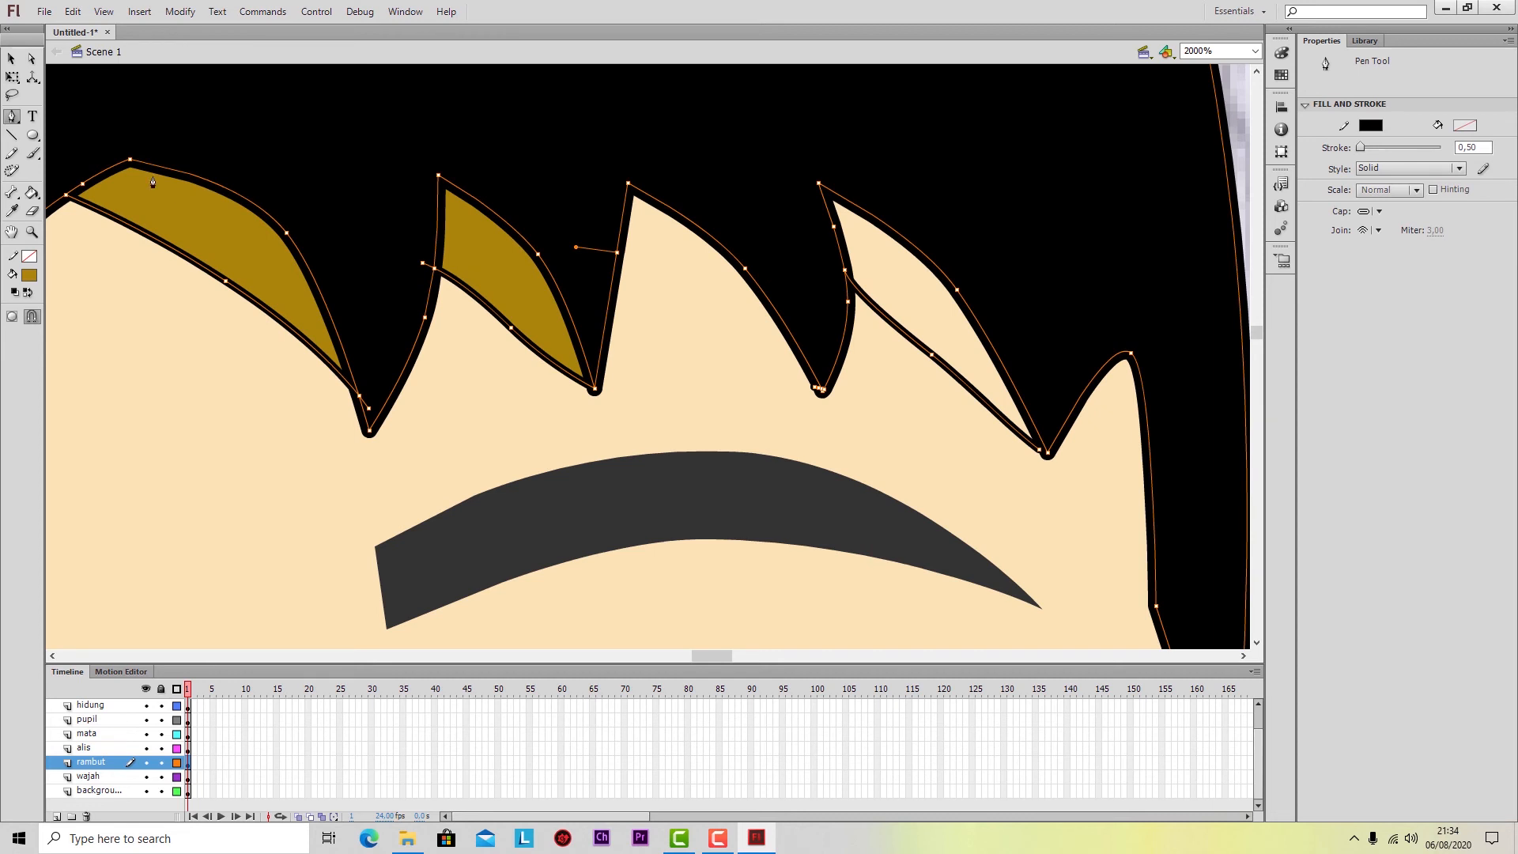
click(32, 60)
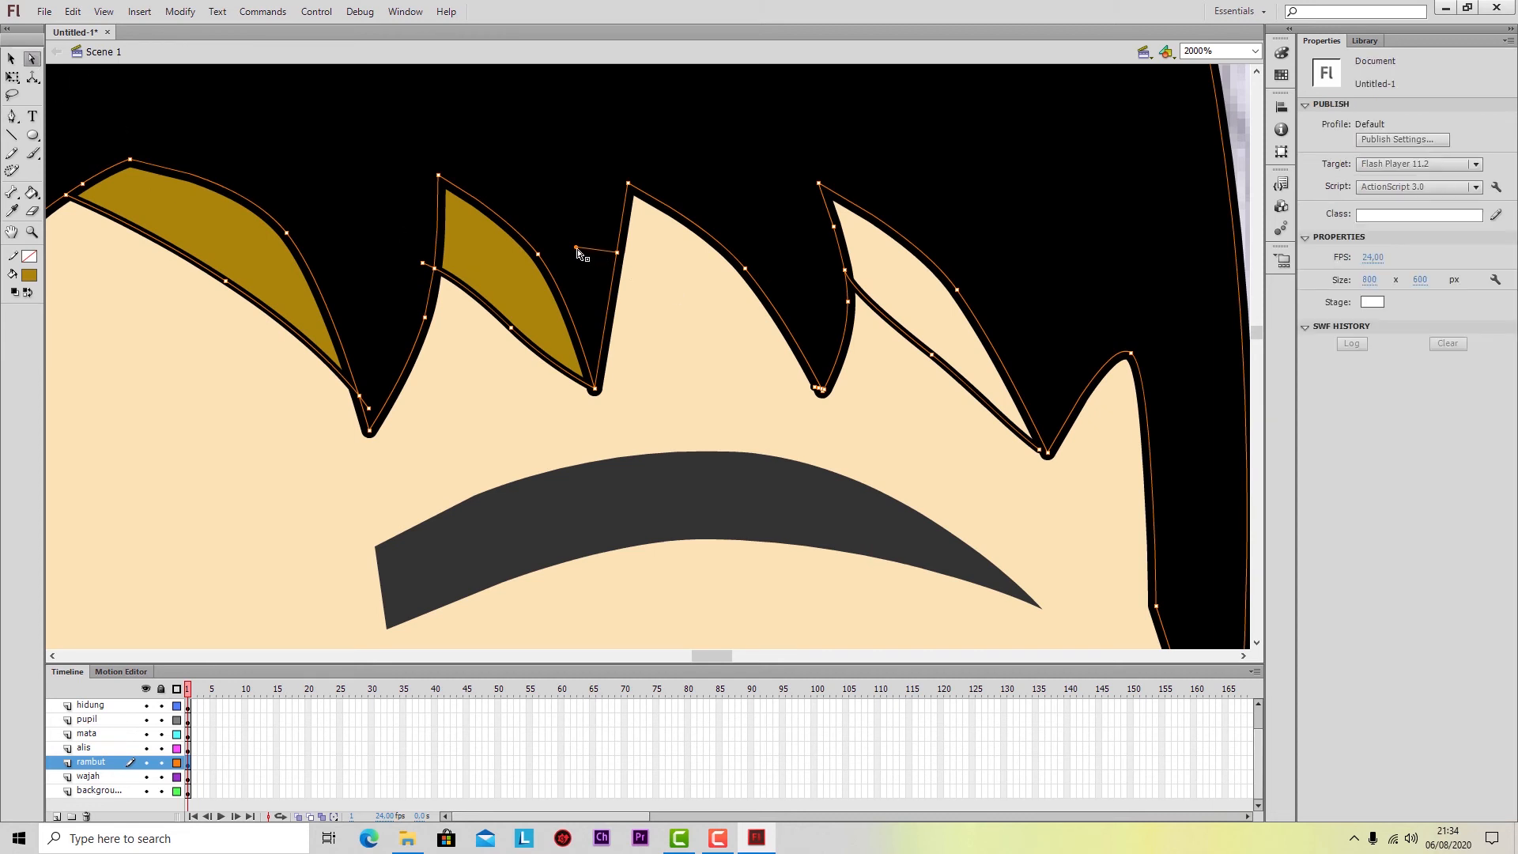
drag(577, 249, 615, 264)
key(p)
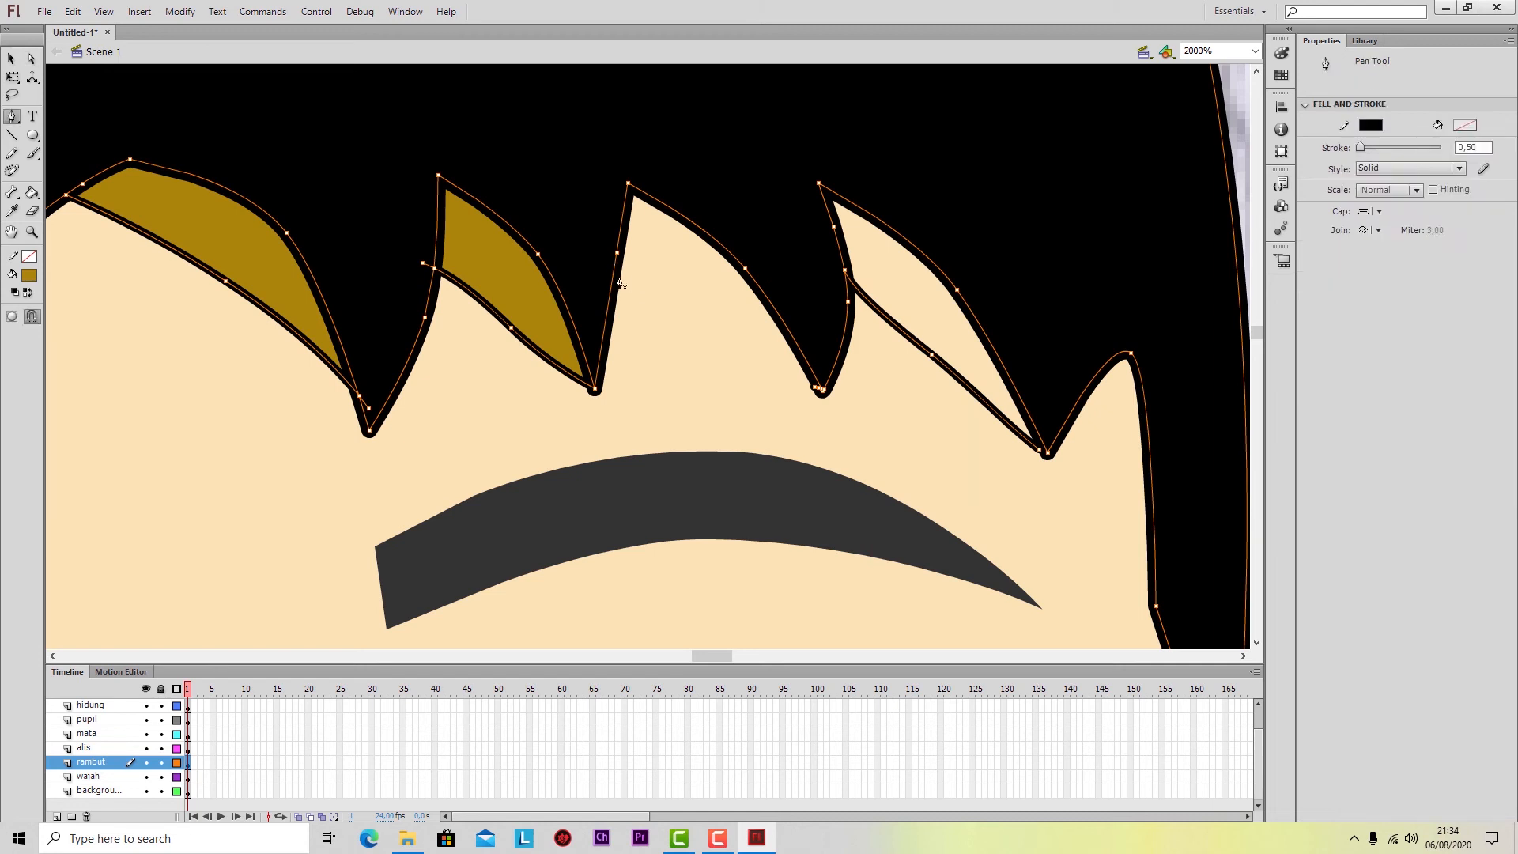
scroll(997, 506, left, 7)
scroll(936, 493, up, 5)
scroll(939, 553, down, 3)
scroll(1059, 537, up, 3)
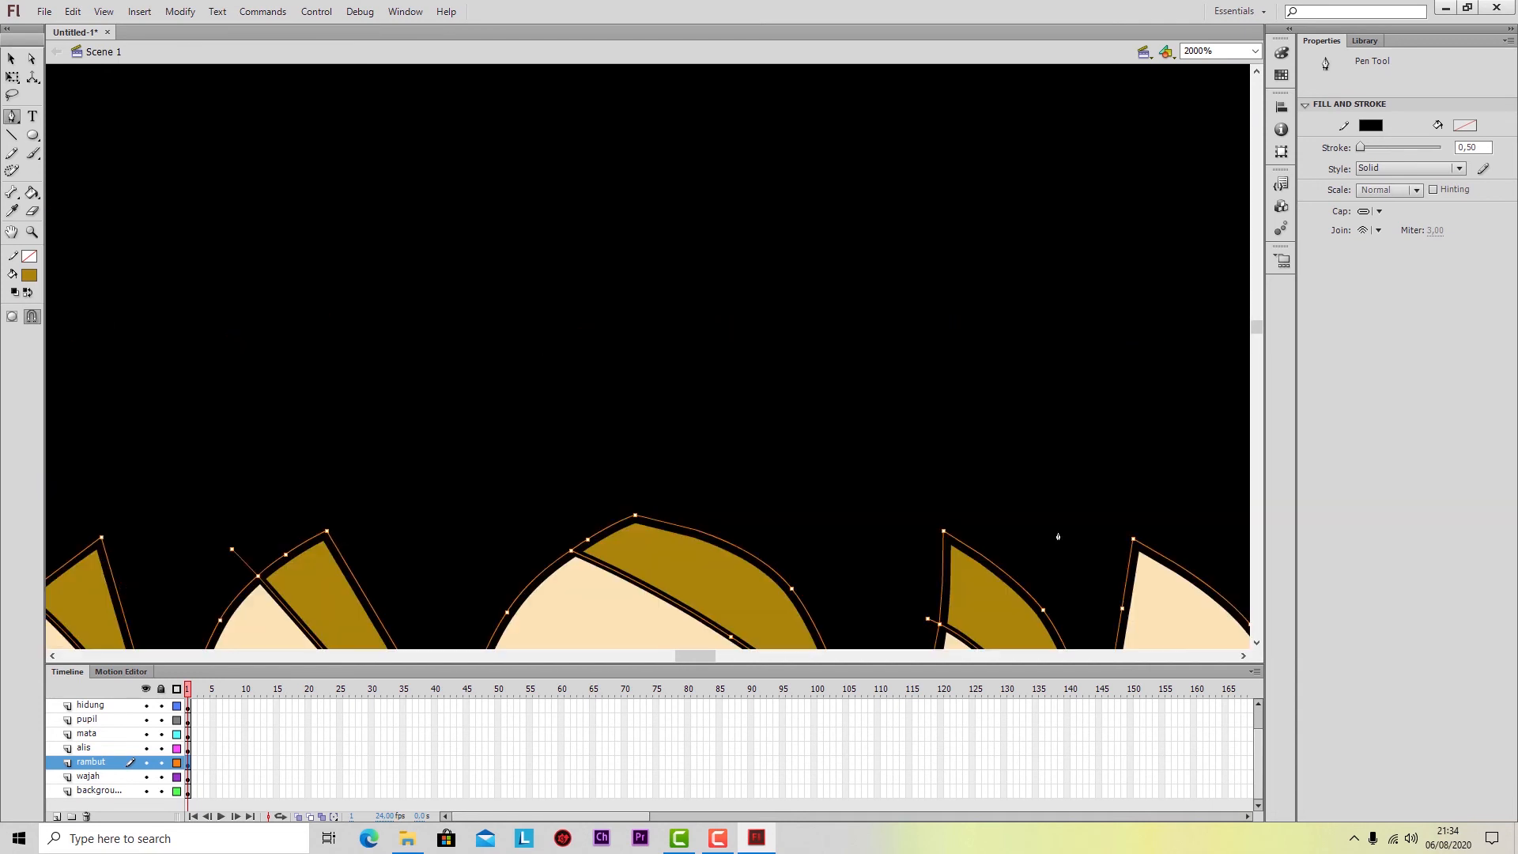
scroll(1059, 538, down, 4)
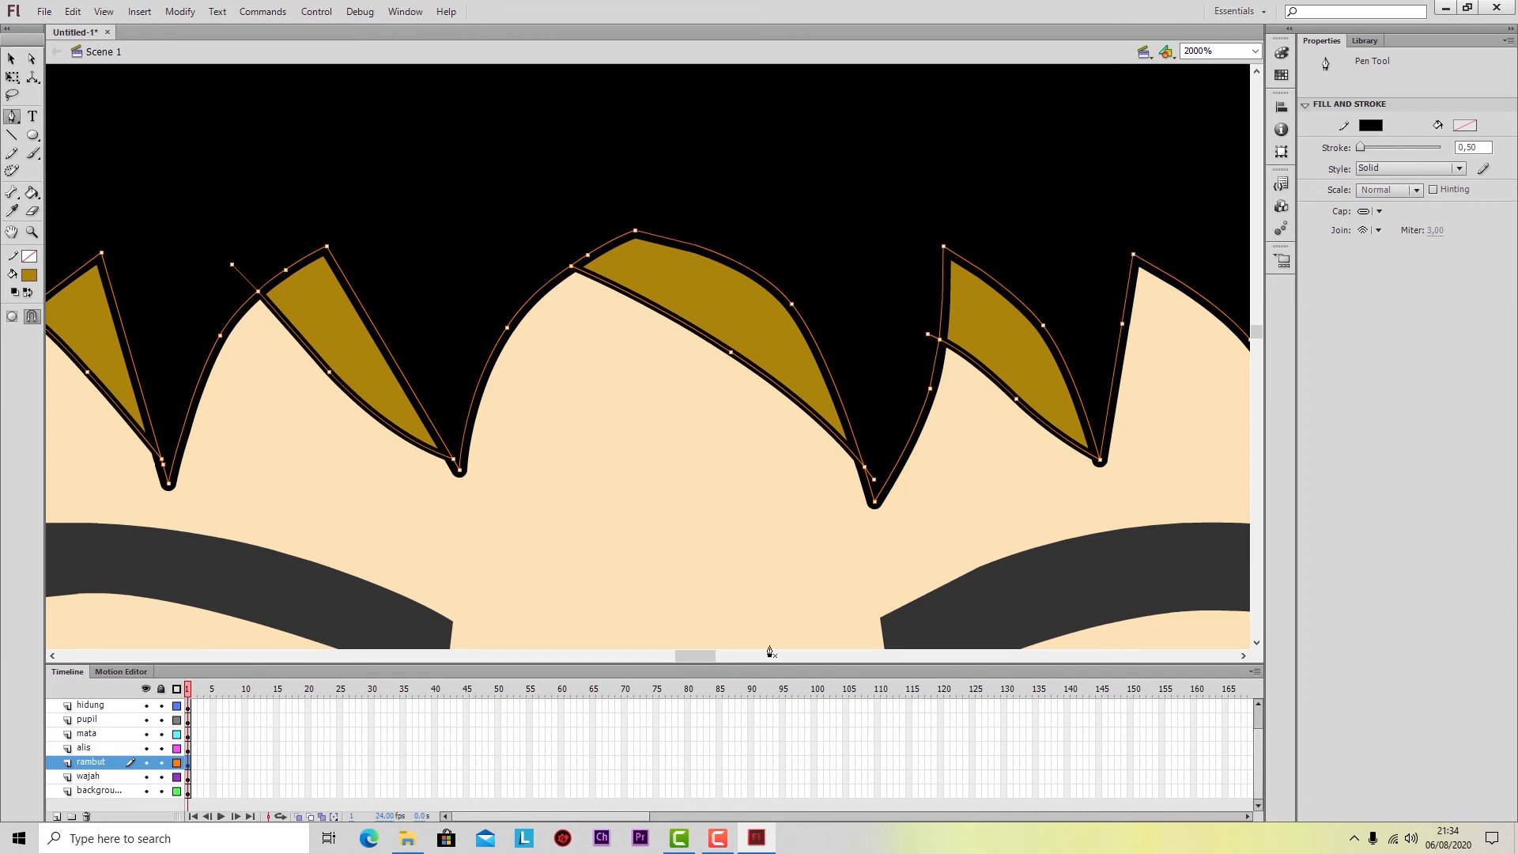
drag(709, 660, 725, 655)
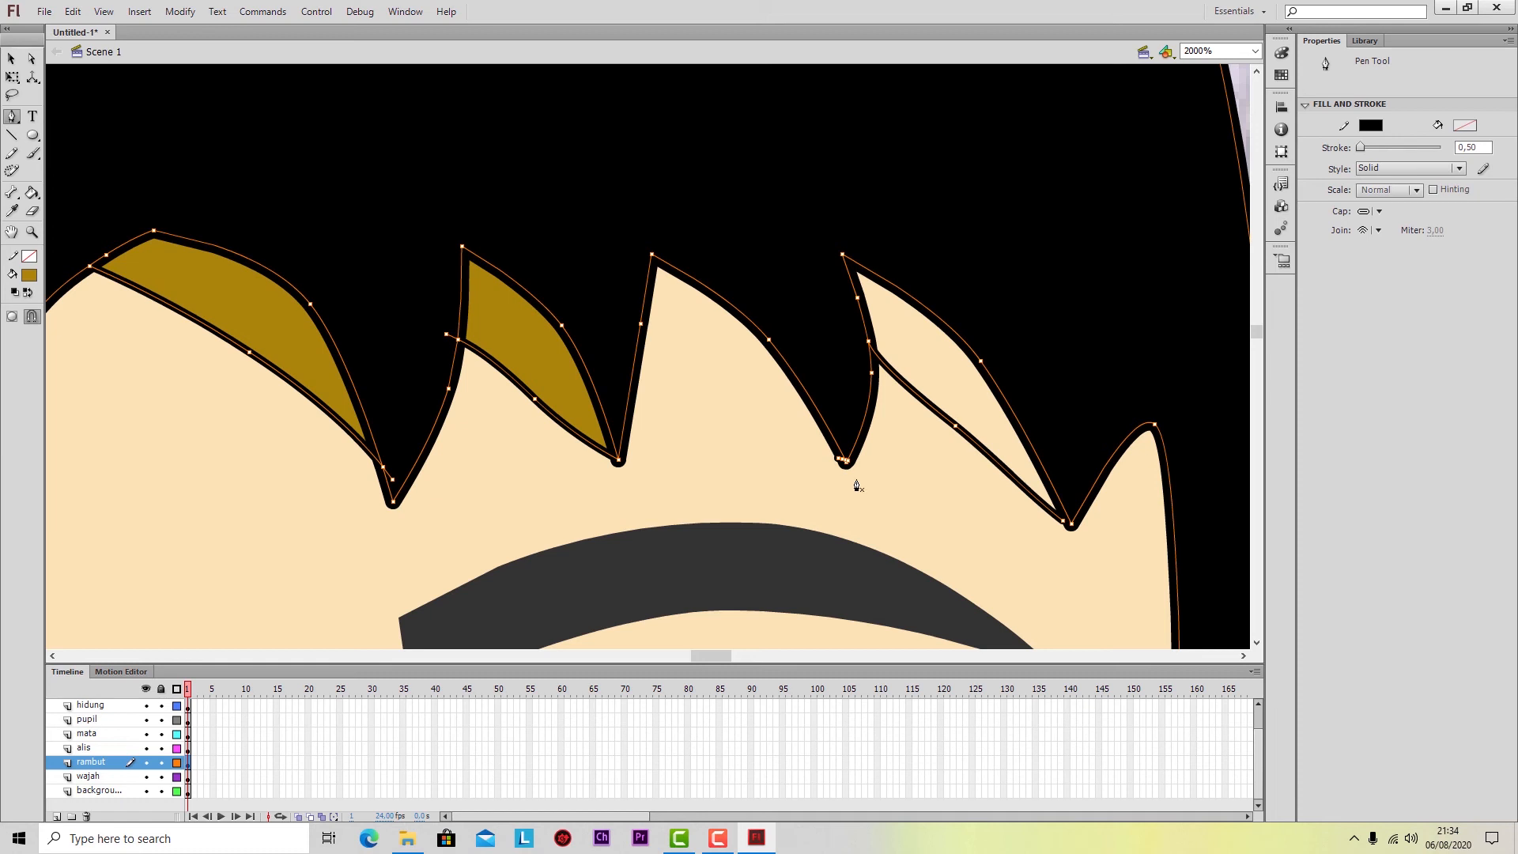
Clear the stray point beside the fringe tip at the sixth gap's lower end, undoing the deletion of the tip itself.
key(a)
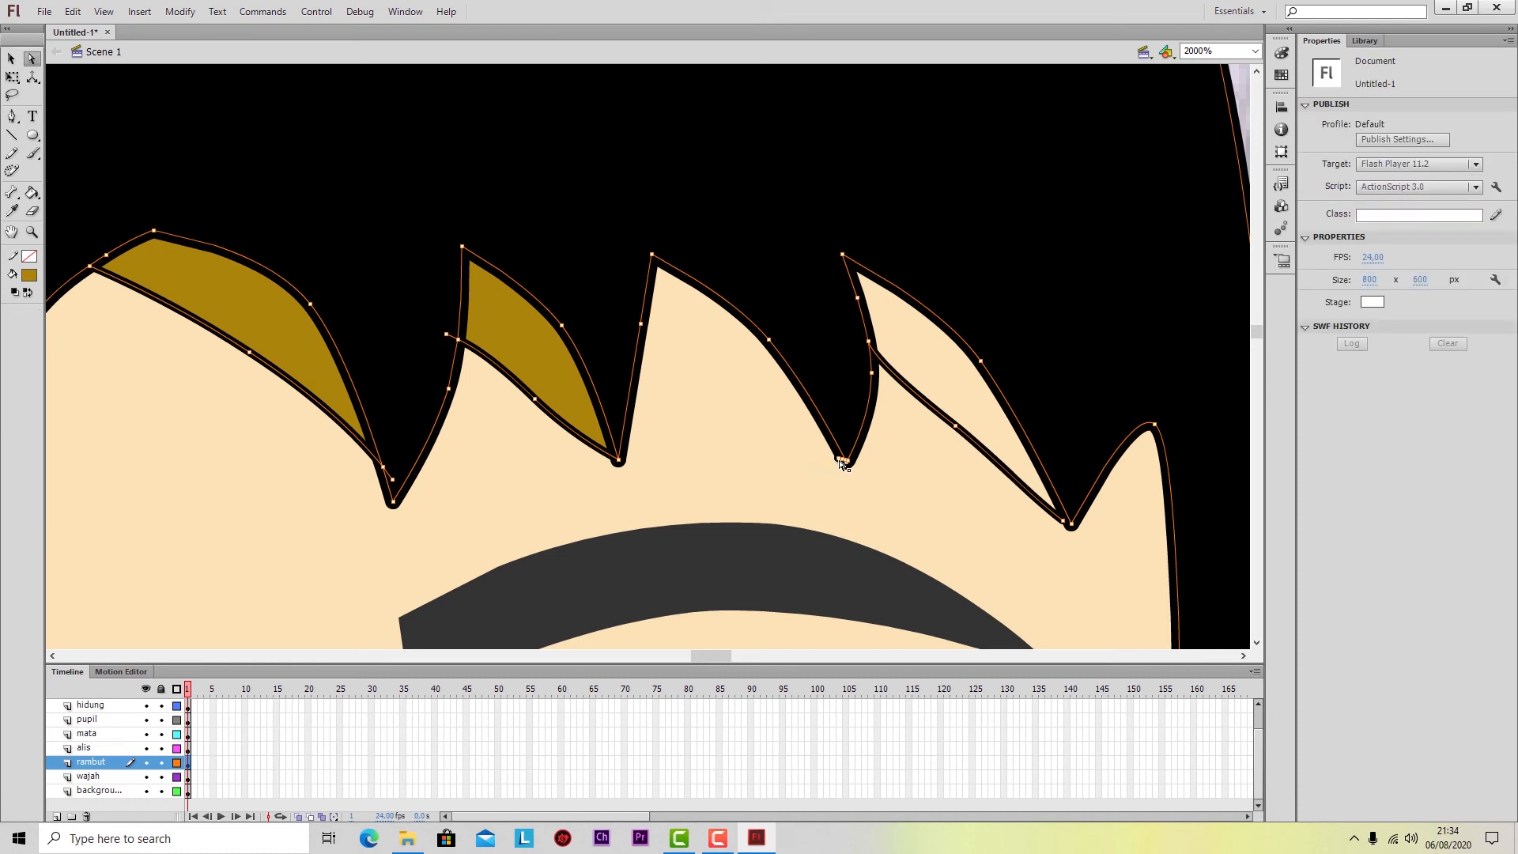
click(843, 462)
key(Delete)
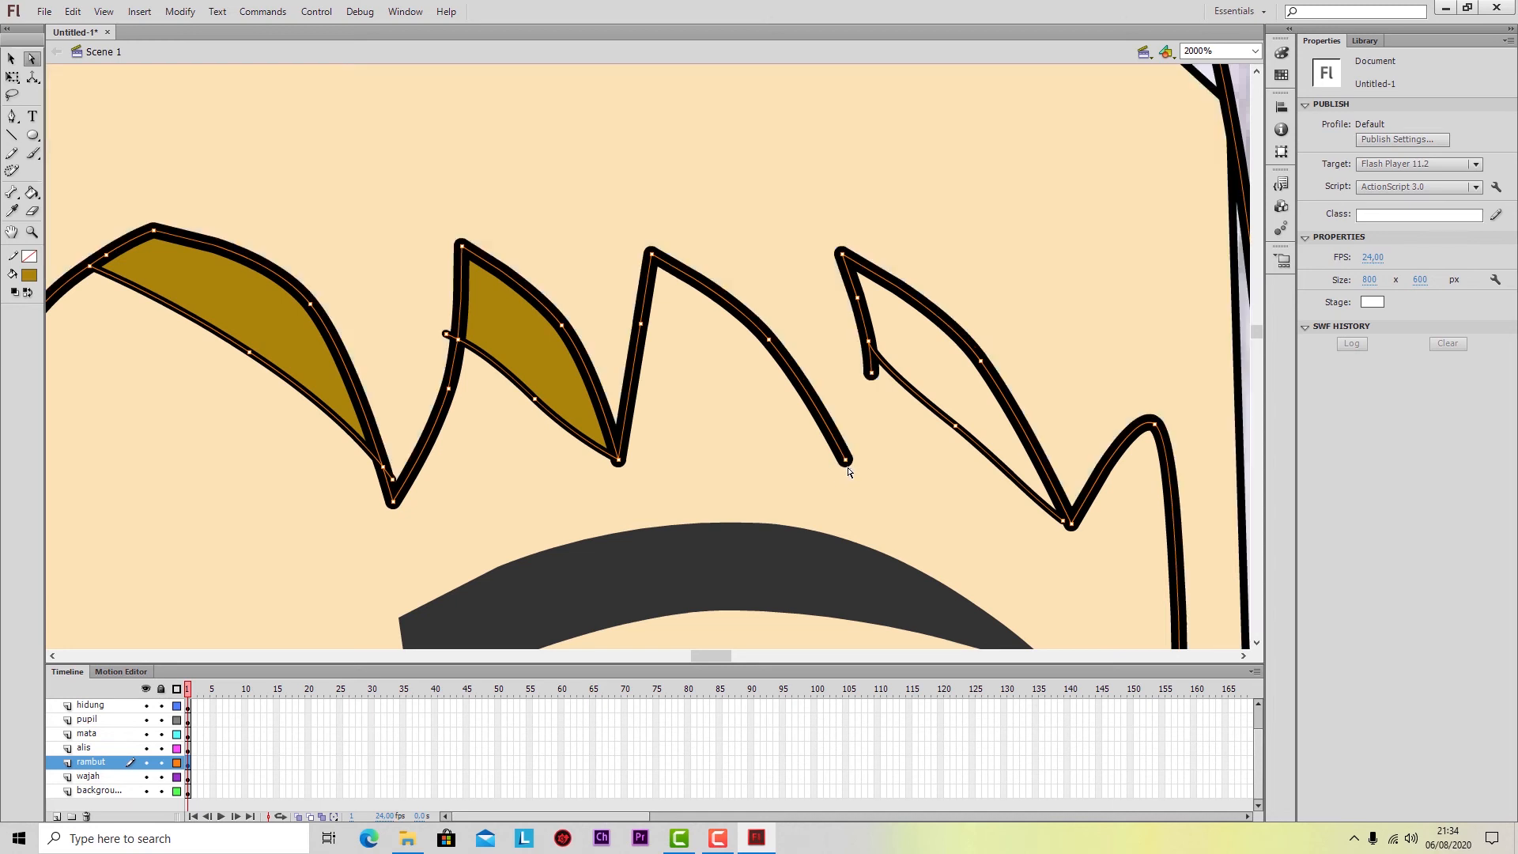
key(ctrl+z)
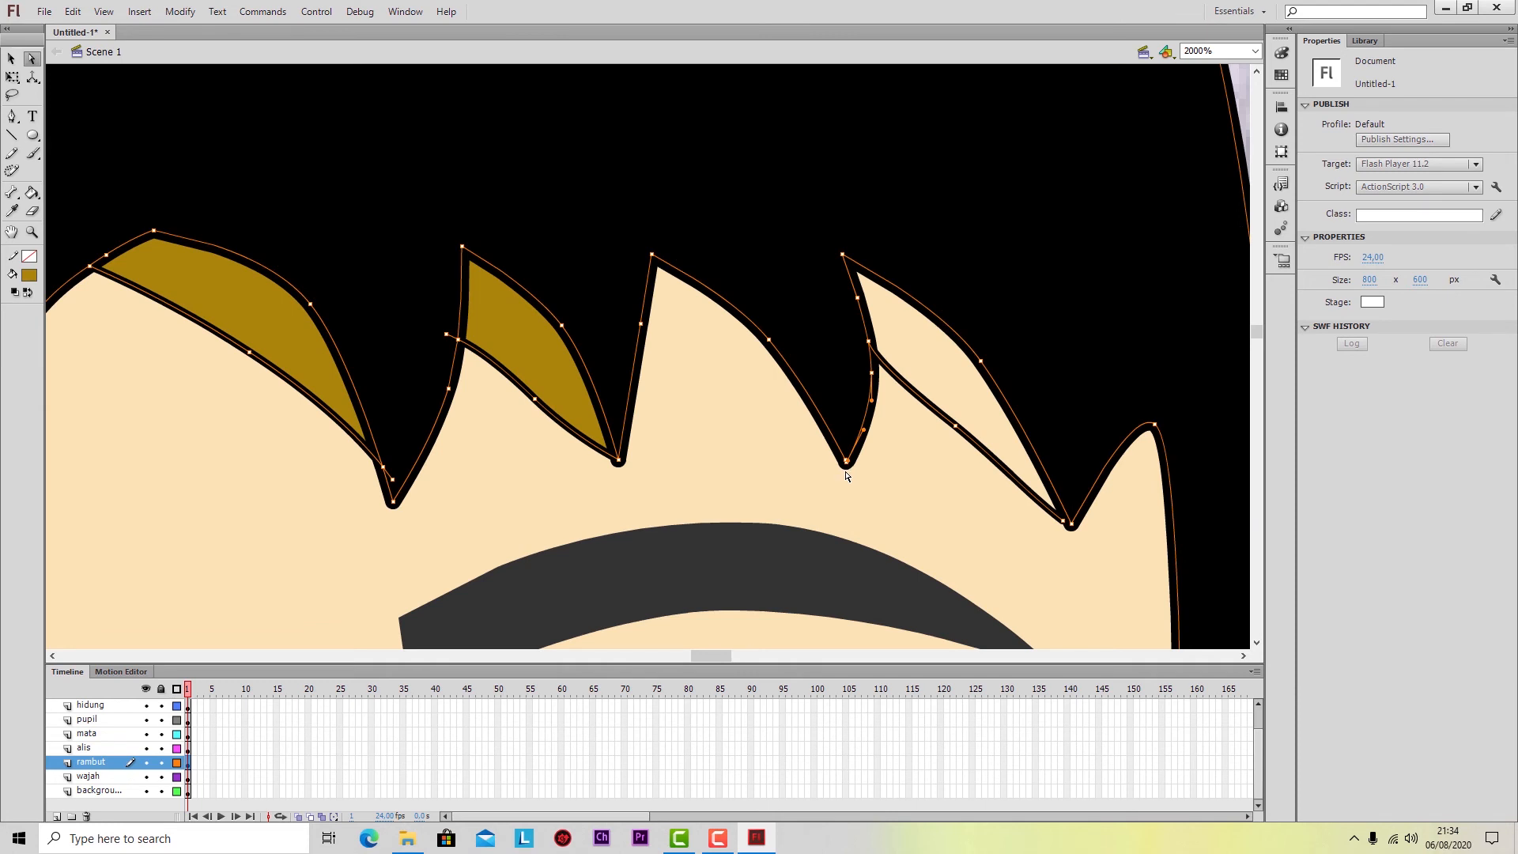
click(842, 510)
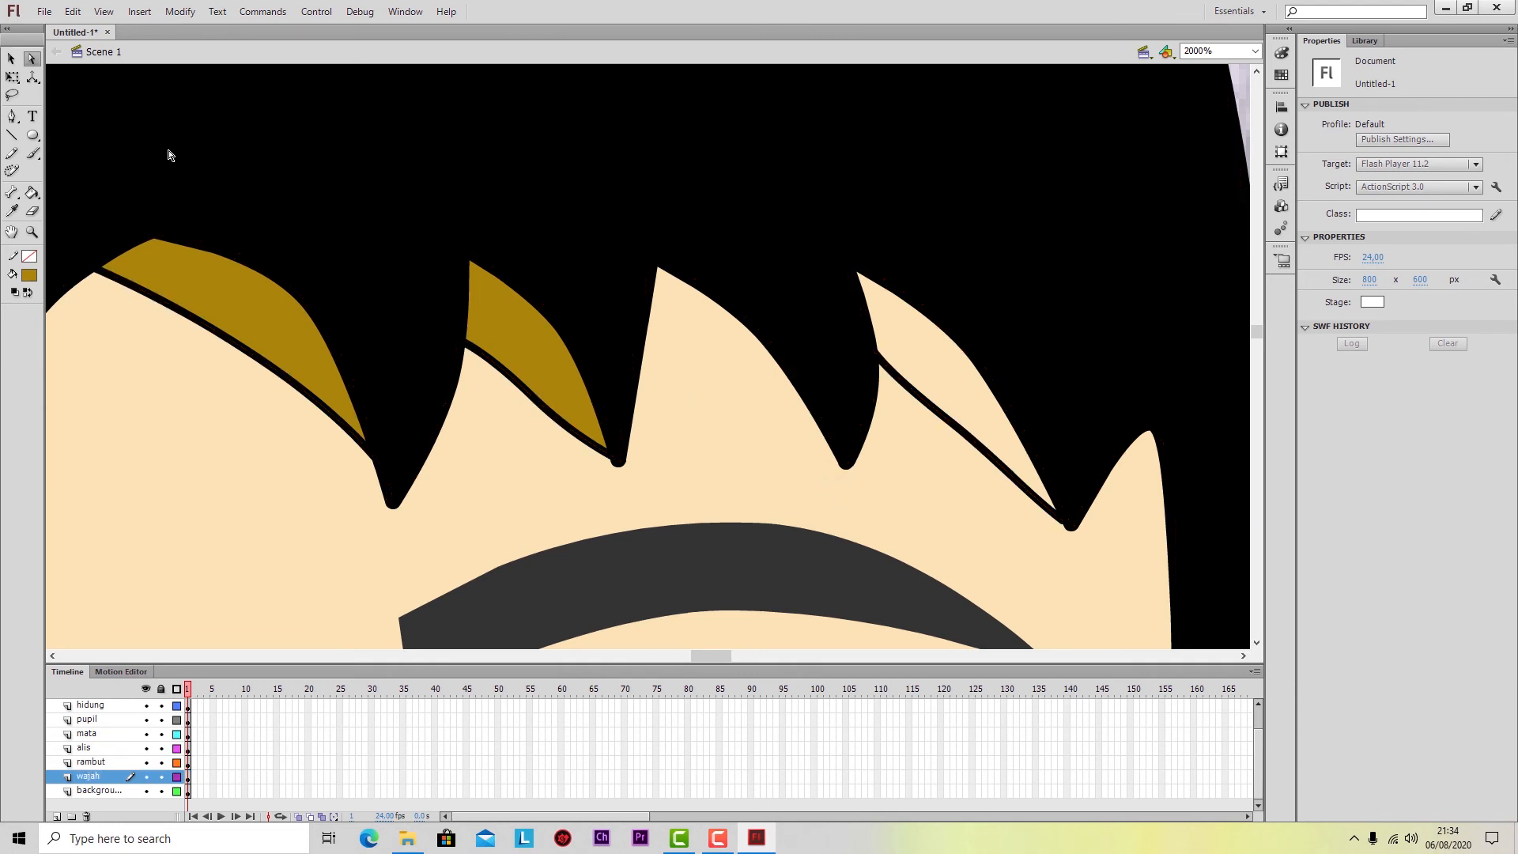
Draw a straight line with the Pen tool on the rambut layer across the sixth gap, from the fringe tip to the opposite hair edge.
click(12, 117)
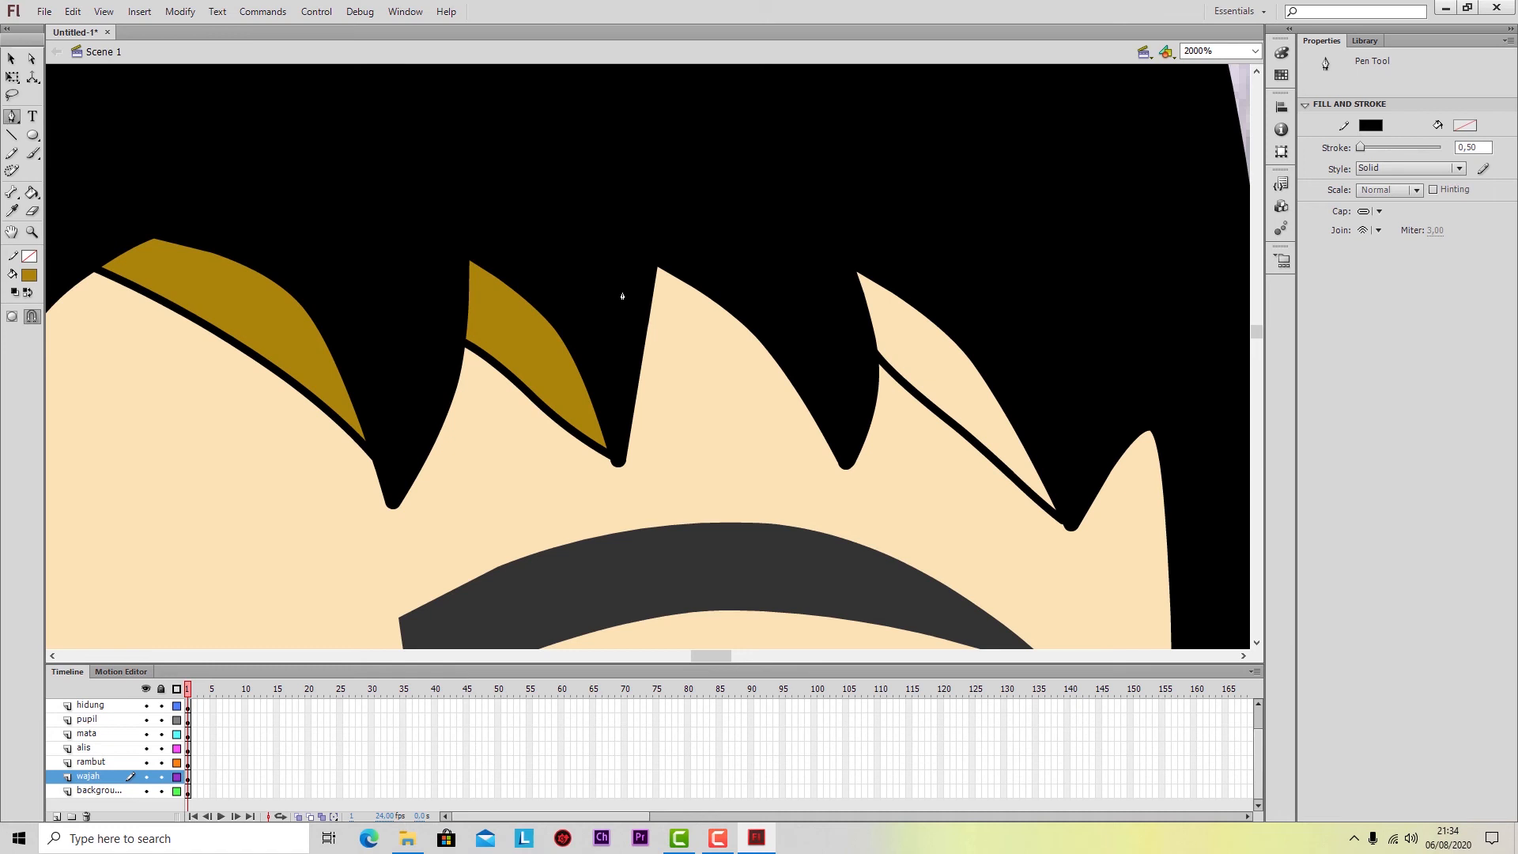
click(99, 760)
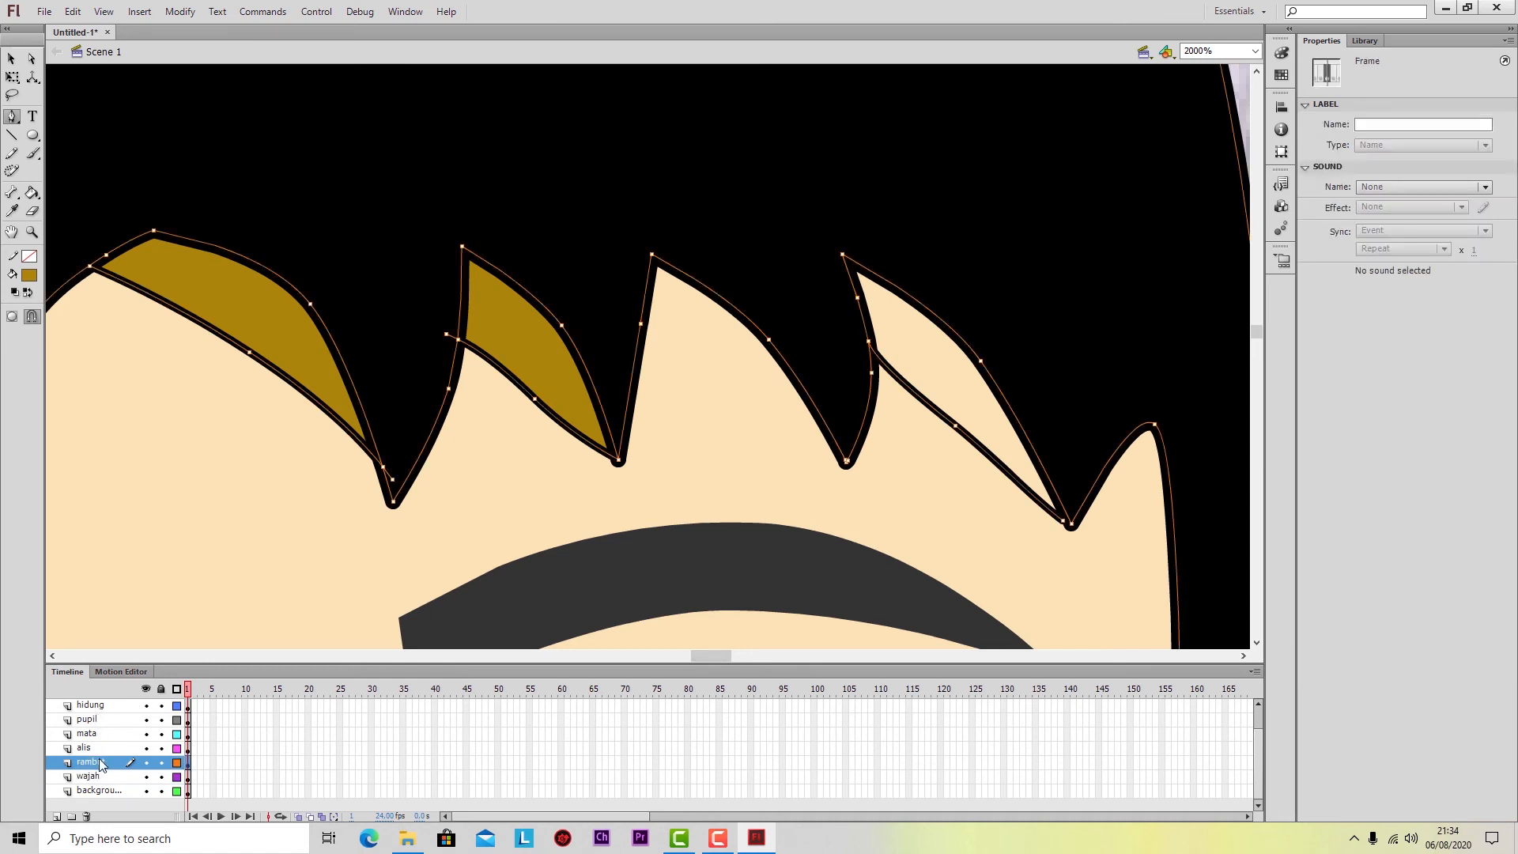
click(840, 456)
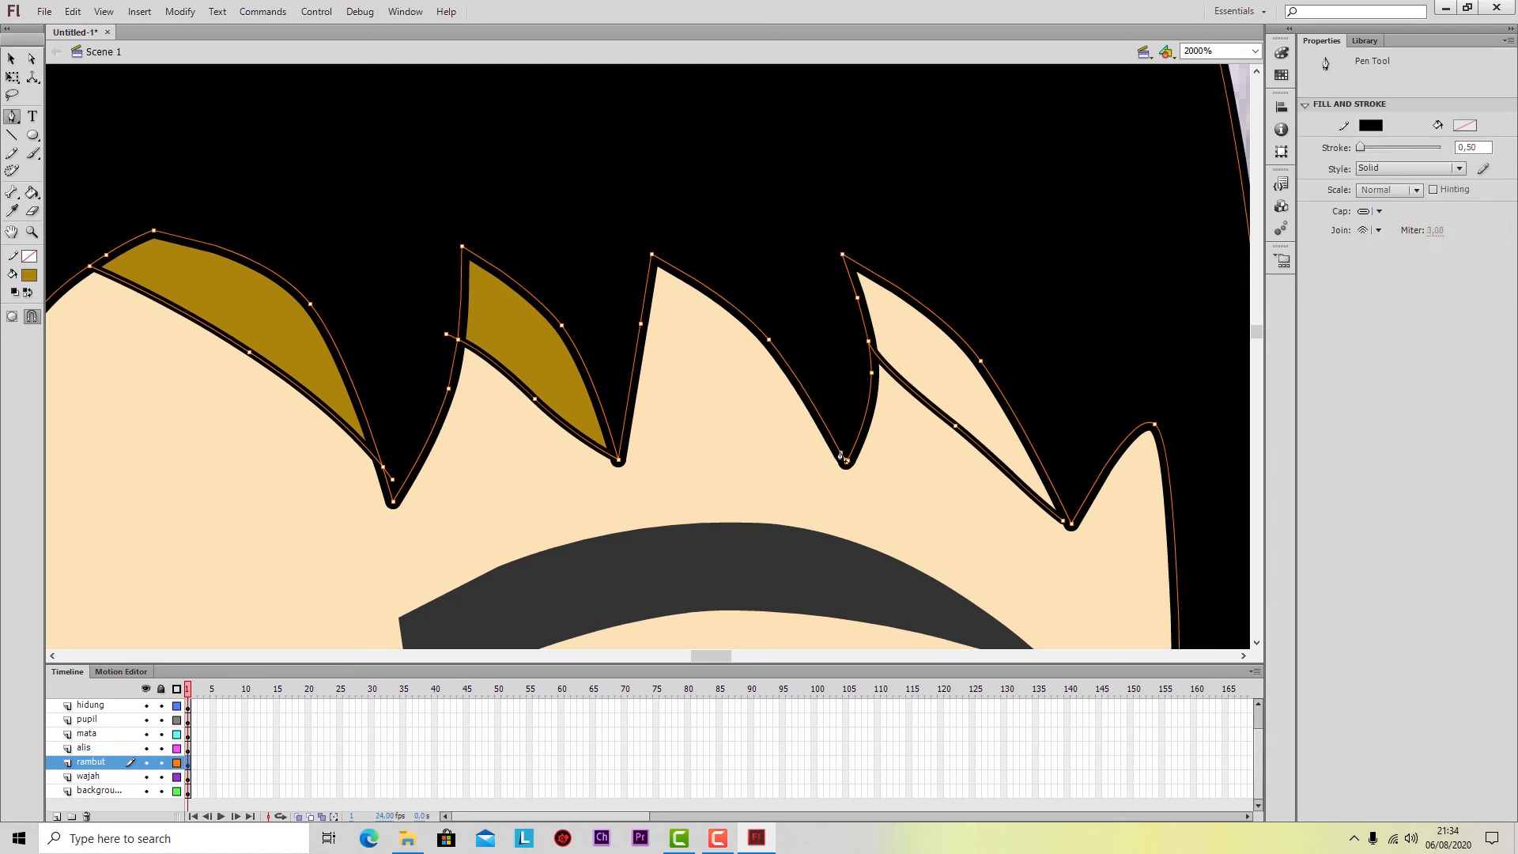
click(640, 324)
click(644, 304)
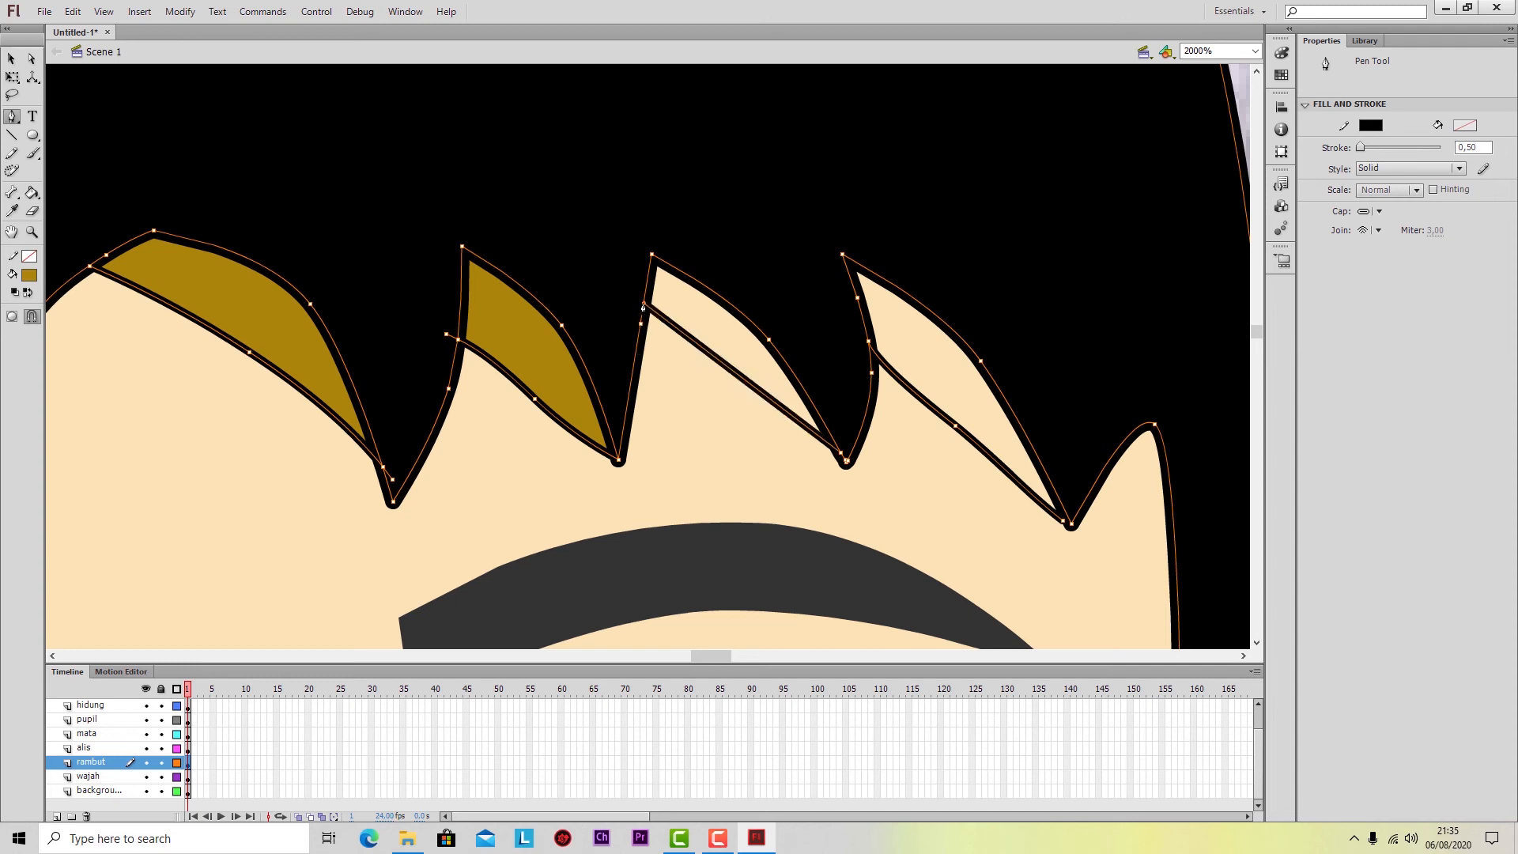
Try to bend the sixth gap's new line by moving an added midpoint, undo the move, and delete the point.
click(717, 361)
key(a)
drag(718, 361, 724, 348)
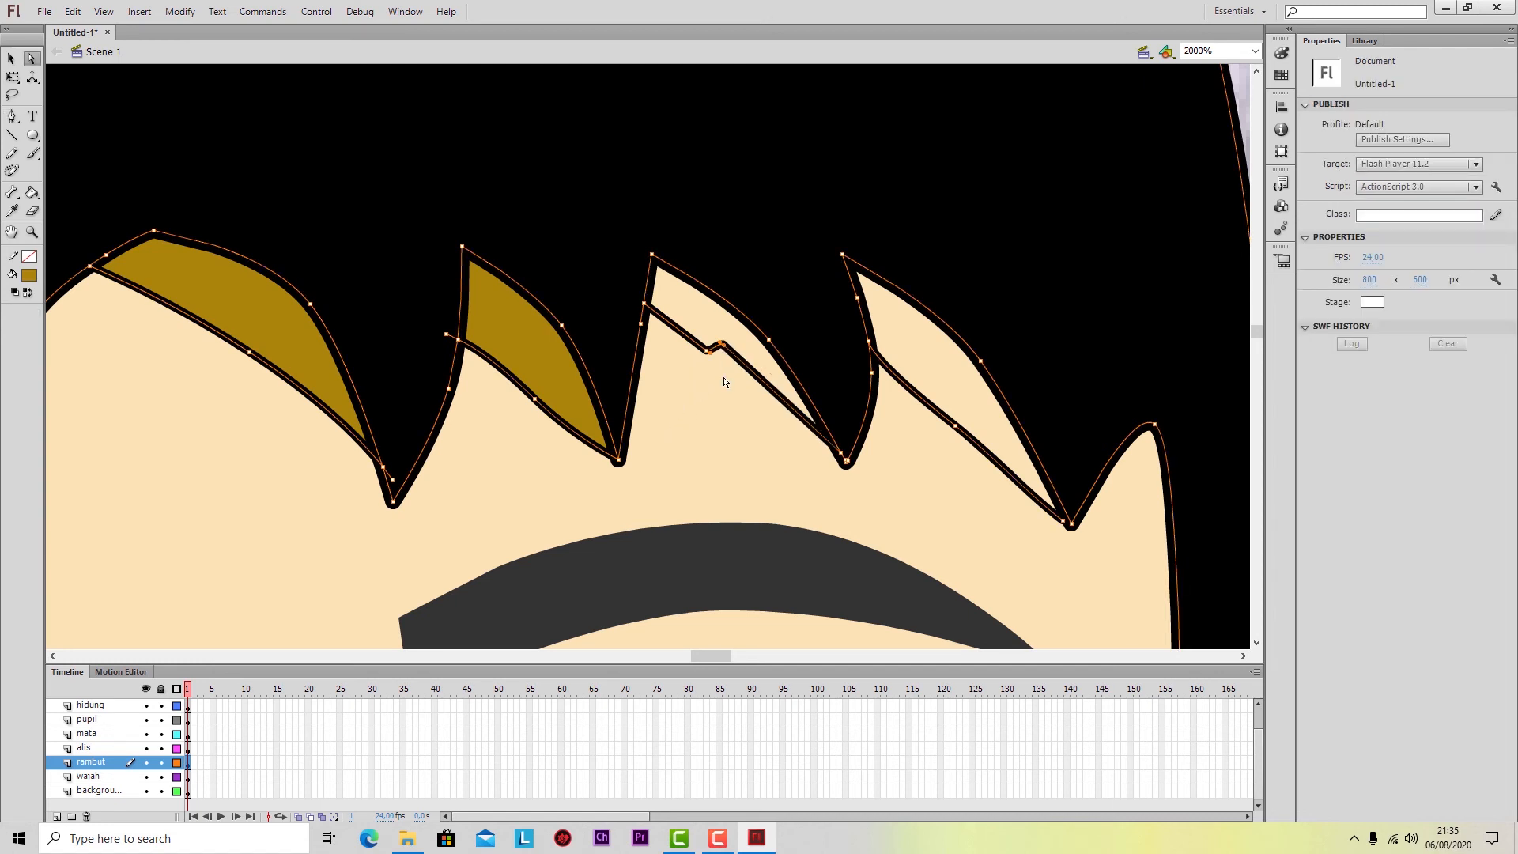
key(ctrl+z)
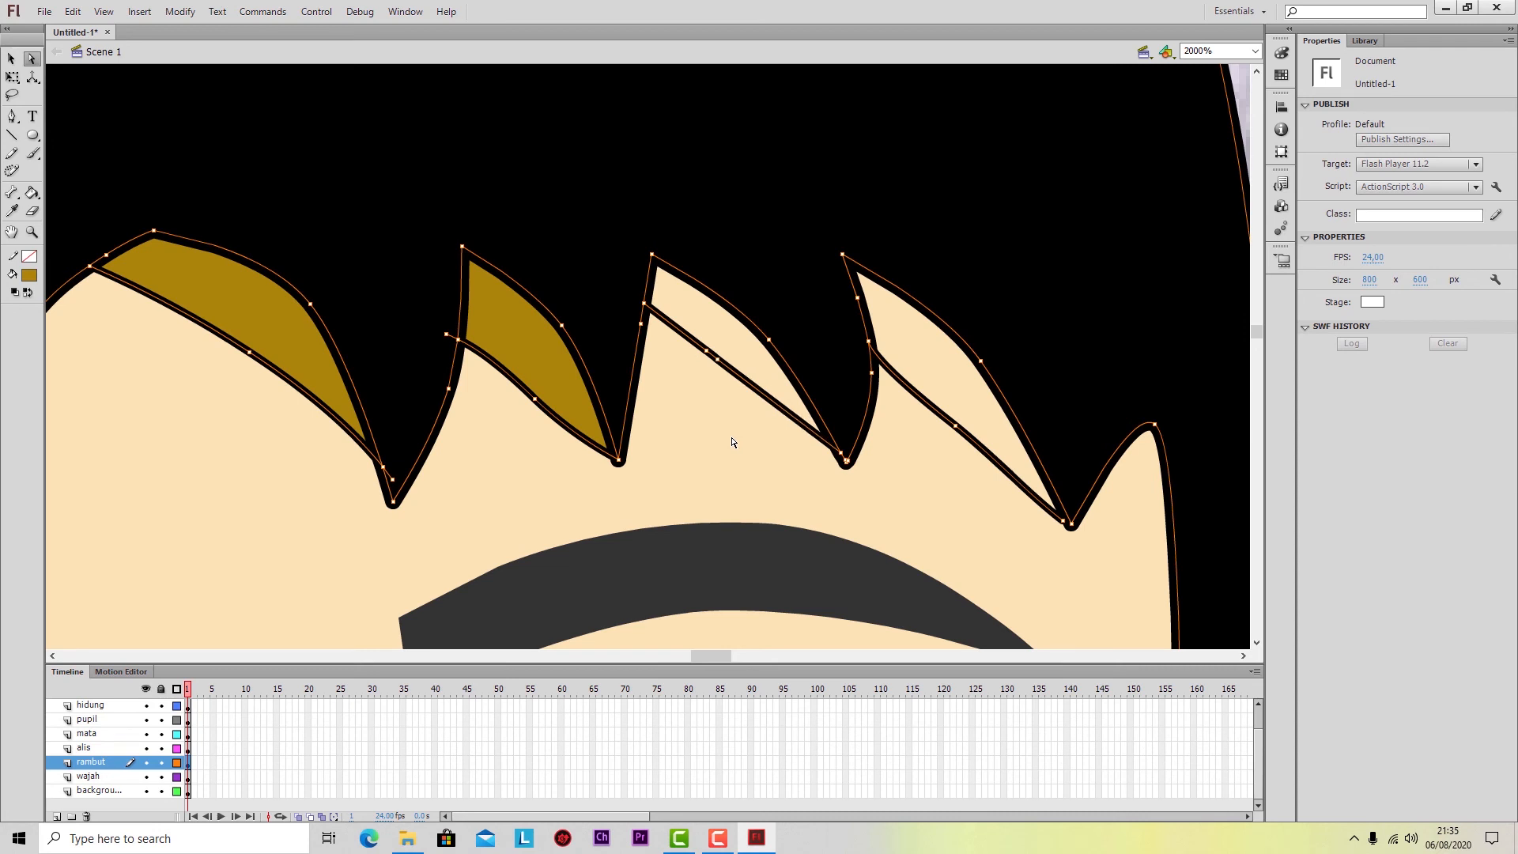
click(709, 354)
key(Delete)
Add a midpoint to the sixth gap's line and bend it into a smooth curve bulging up toward the hair.
key(p)
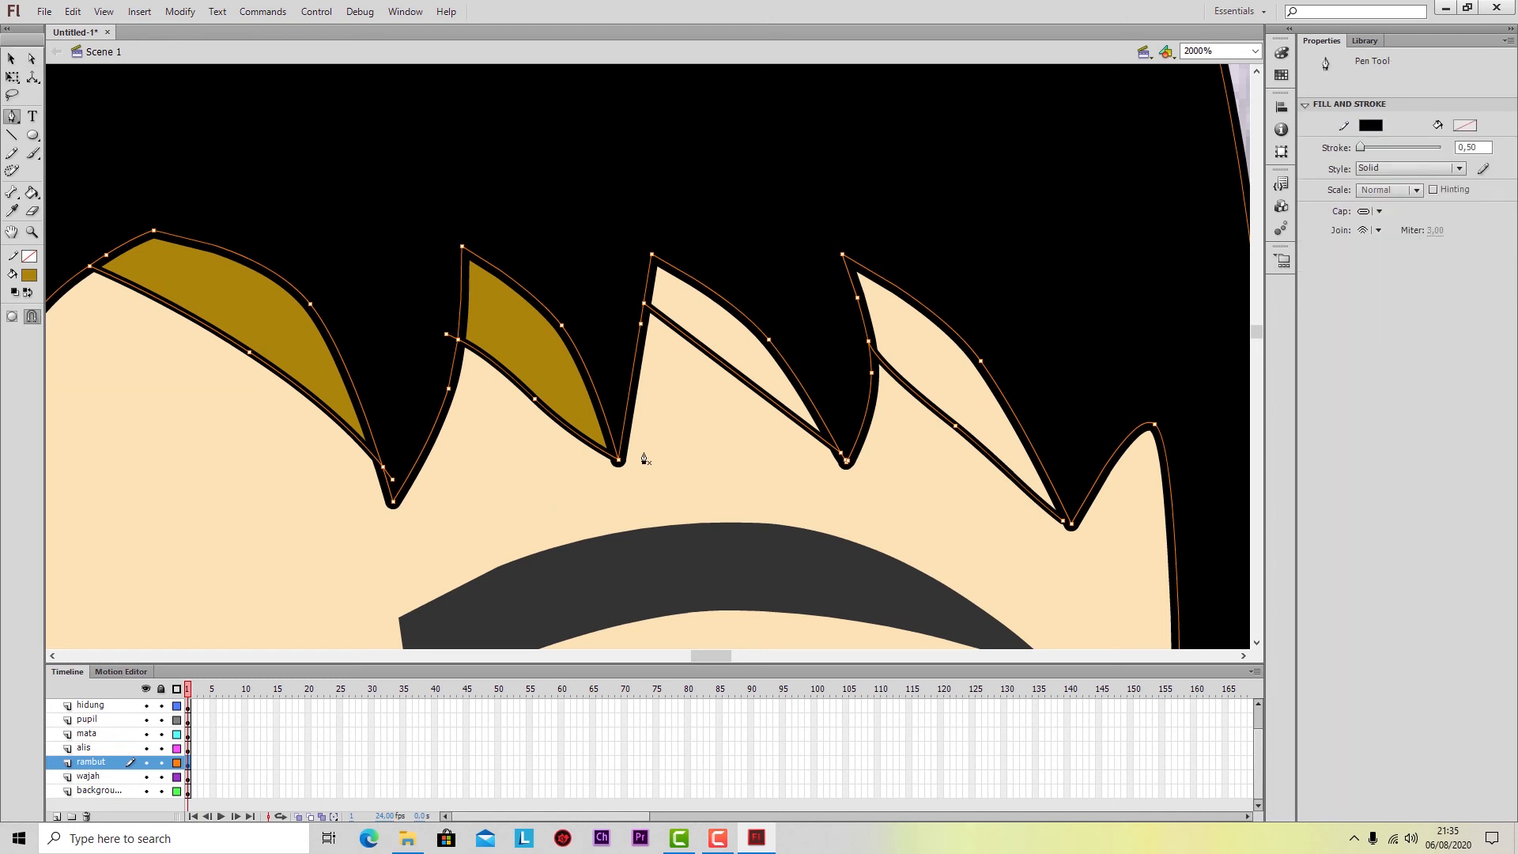
click(722, 366)
key(a)
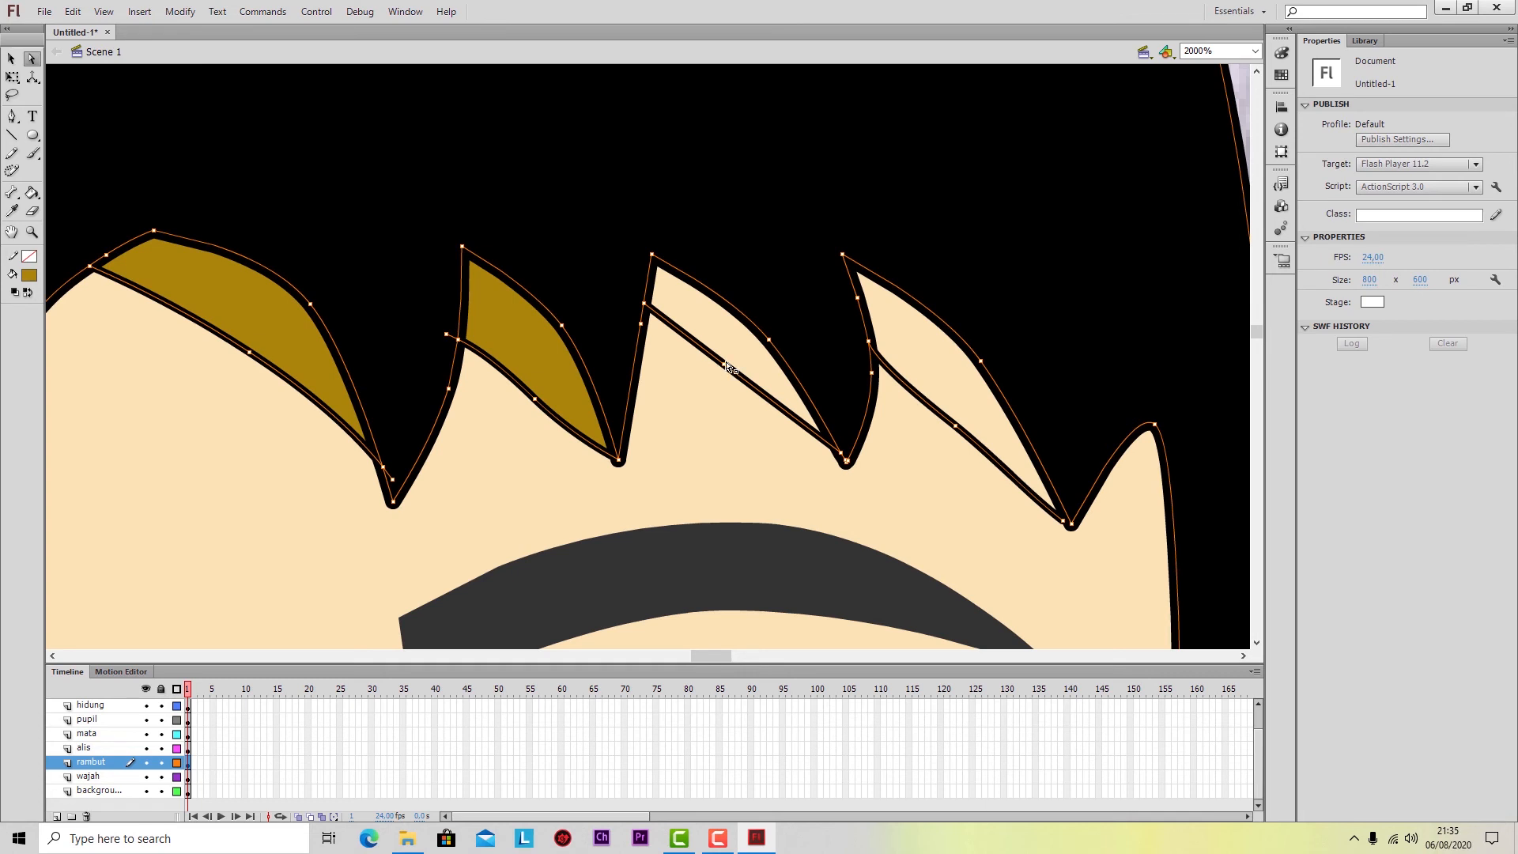
drag(726, 363, 754, 371)
key(c)
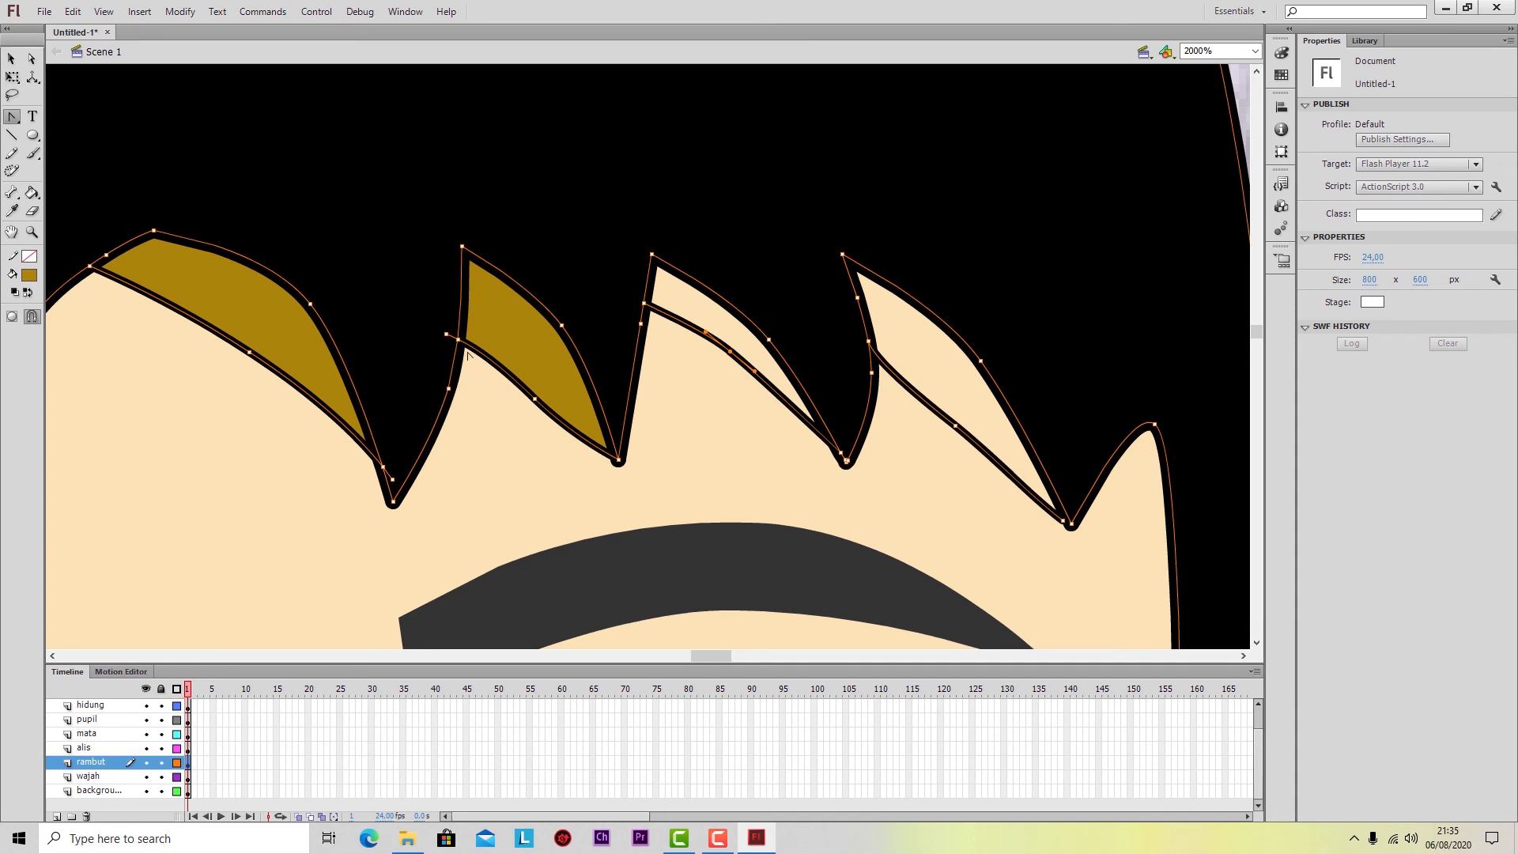
Fill the area above the sixth gap's curve with golden brown, and undo the same fill tried in the last slanted-line gap.
click(32, 192)
click(704, 310)
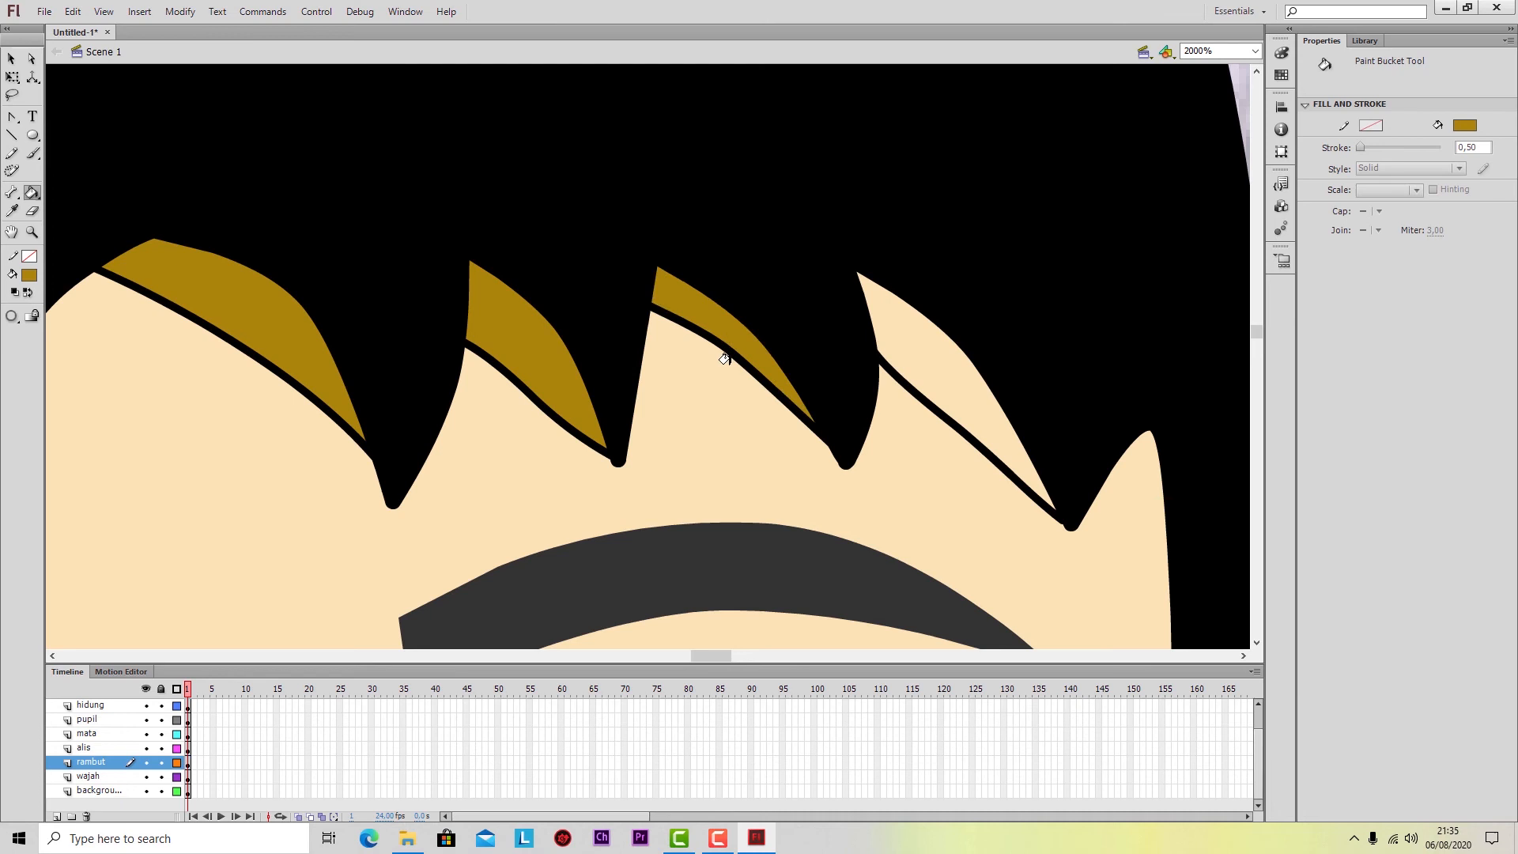
click(916, 362)
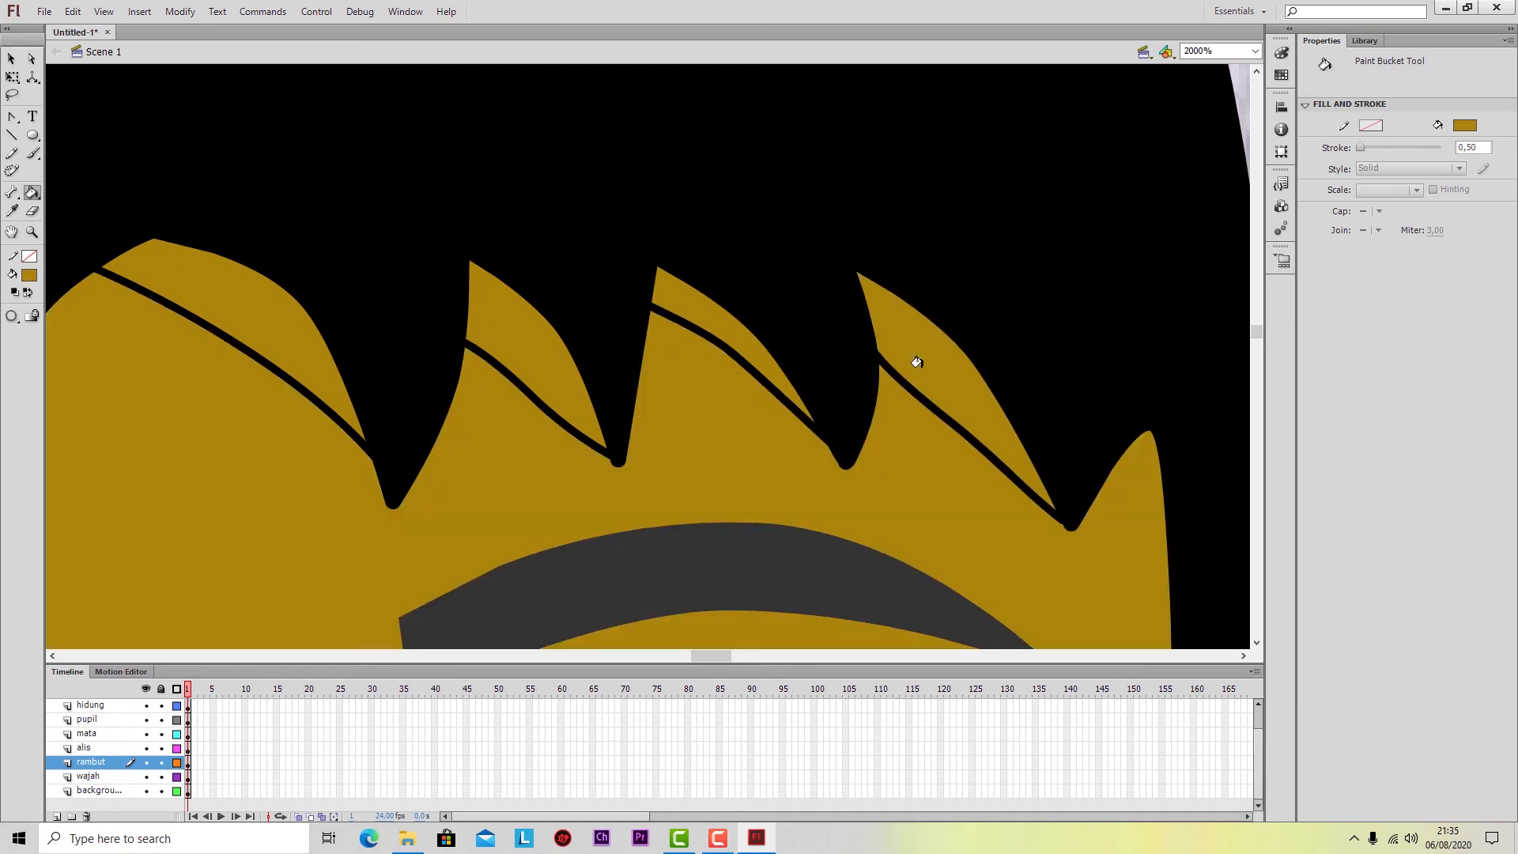
key(ctrl+z)
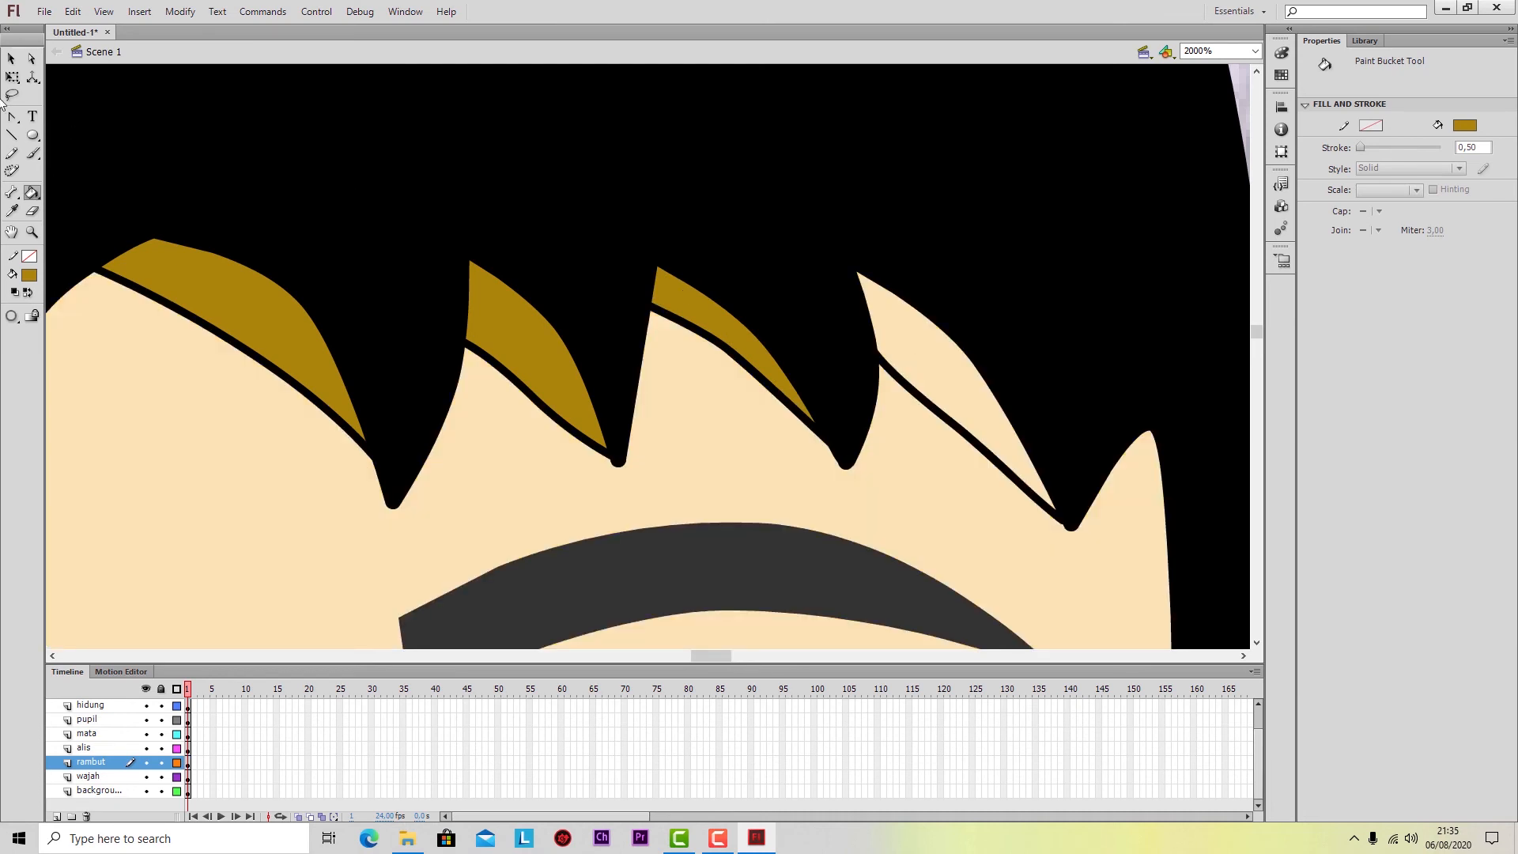
Move the lower end point of the last gap's slanted line onto the hair edge just above the fringe tip.
click(32, 59)
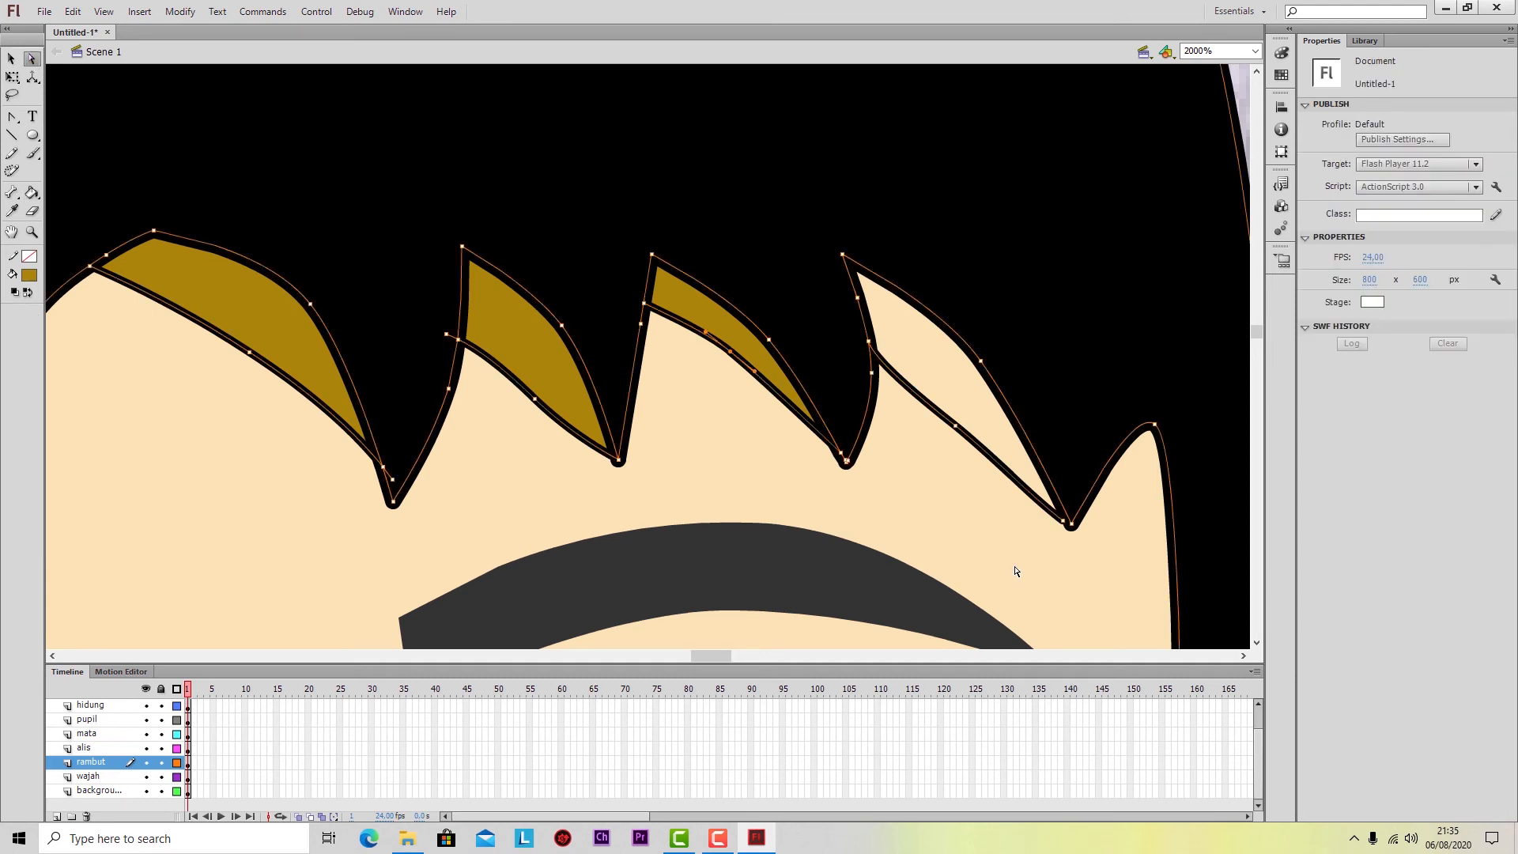
click(1064, 523)
drag(1063, 522, 1070, 518)
click(1040, 554)
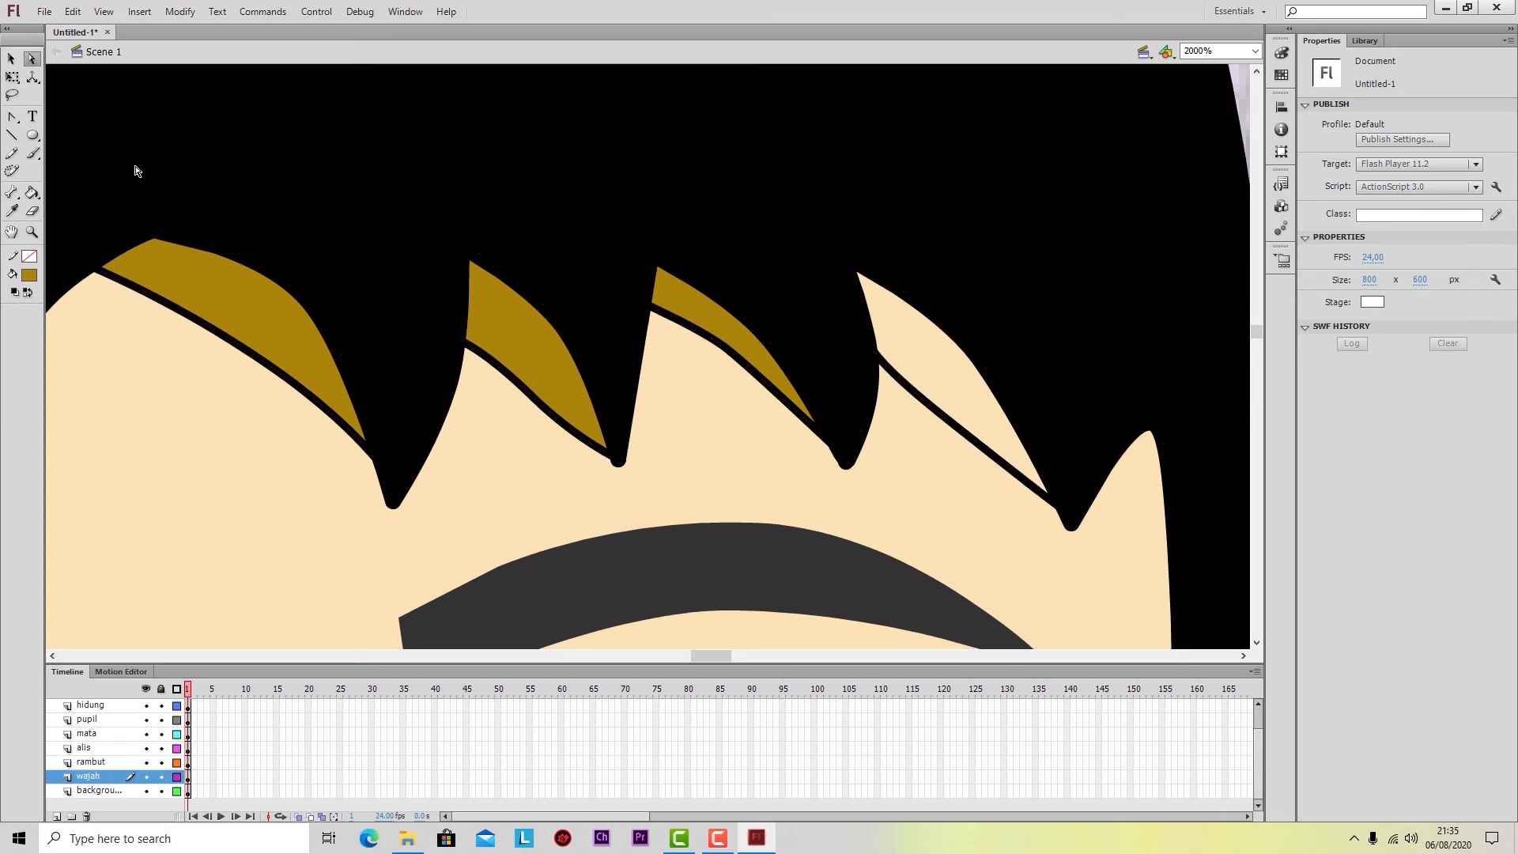
Try to fill the area above the last gap's adjusted line with golden brown, and undo the fill.
click(32, 192)
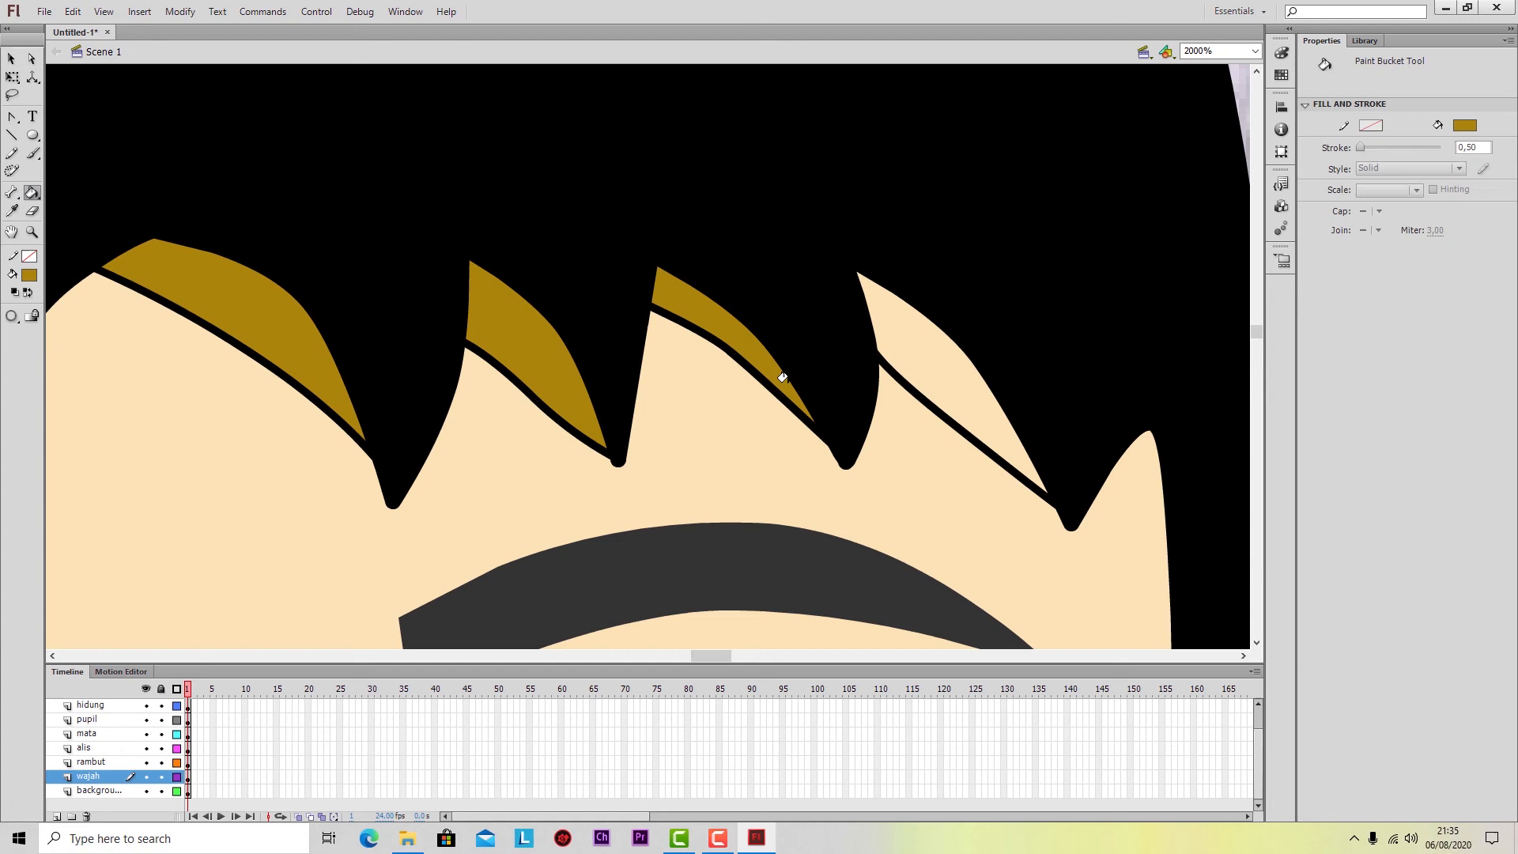
click(913, 357)
key(ctrl+z)
Check both end points of the last gap's slanted line where they meet the hair outline.
click(35, 60)
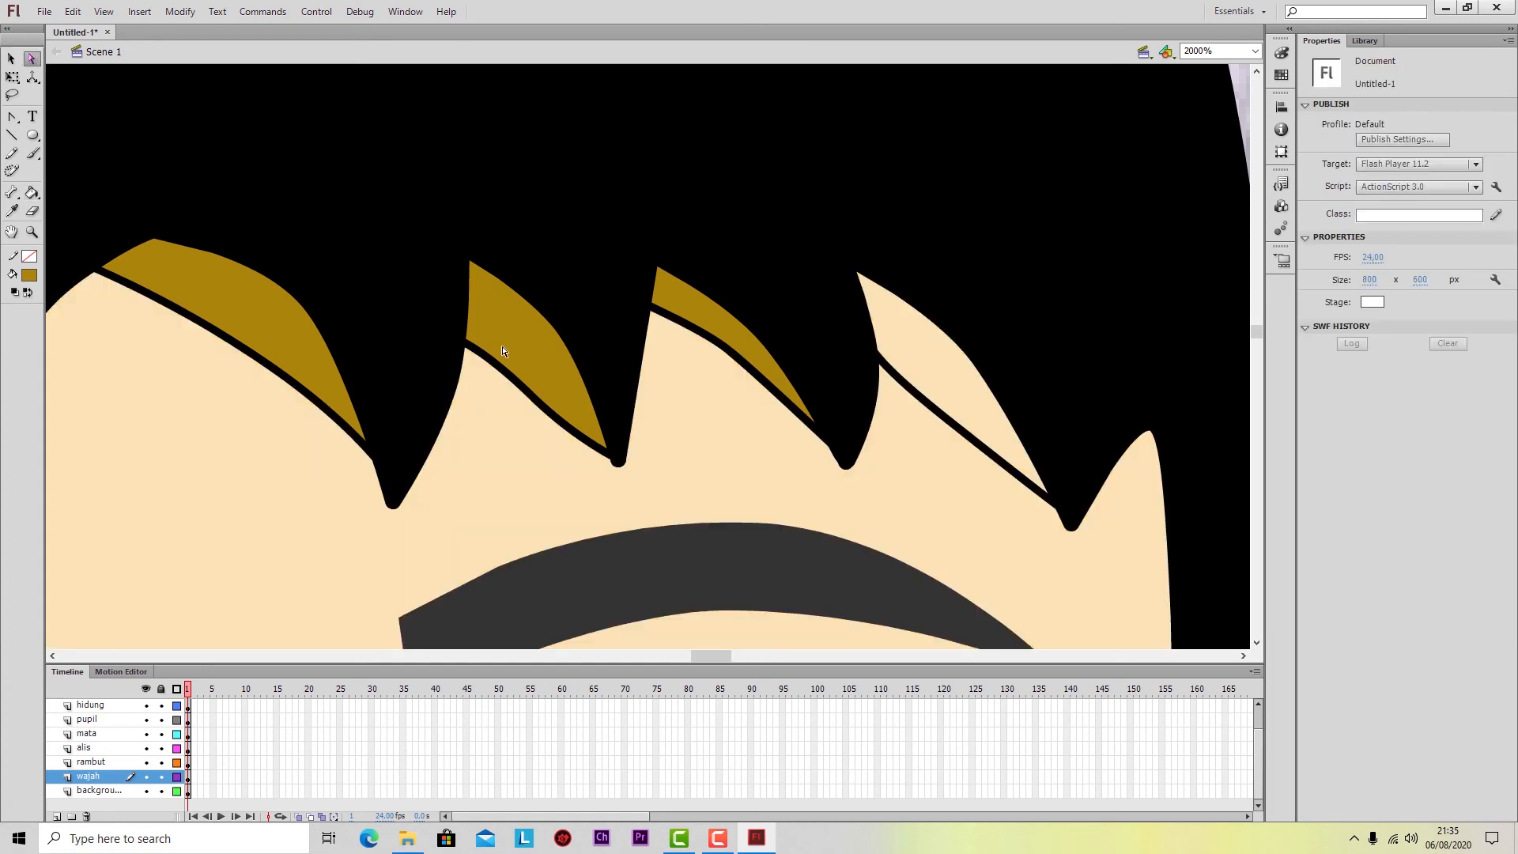
click(954, 429)
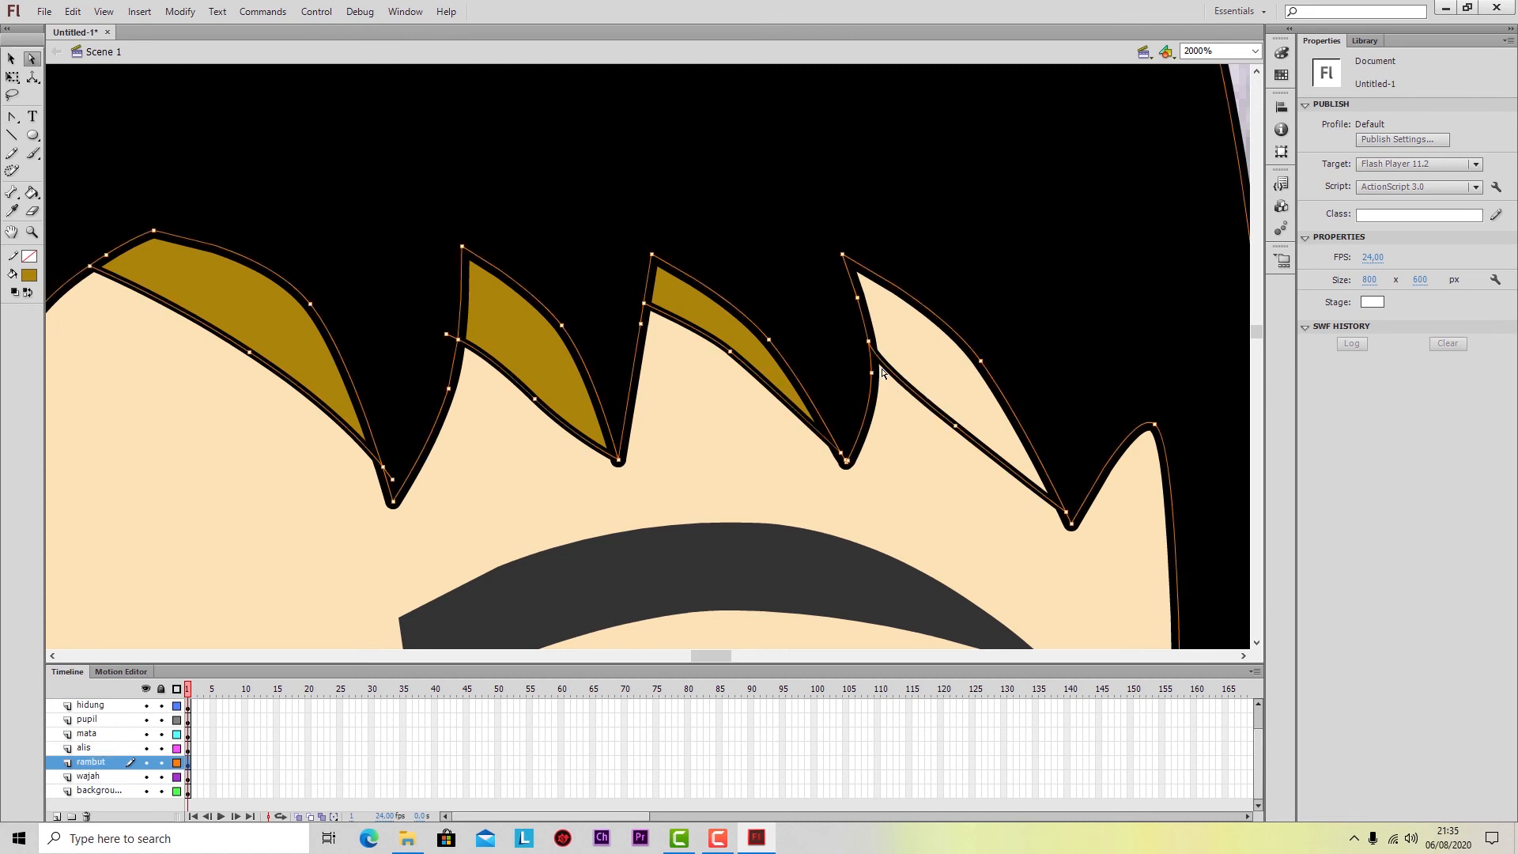
click(870, 345)
click(1069, 518)
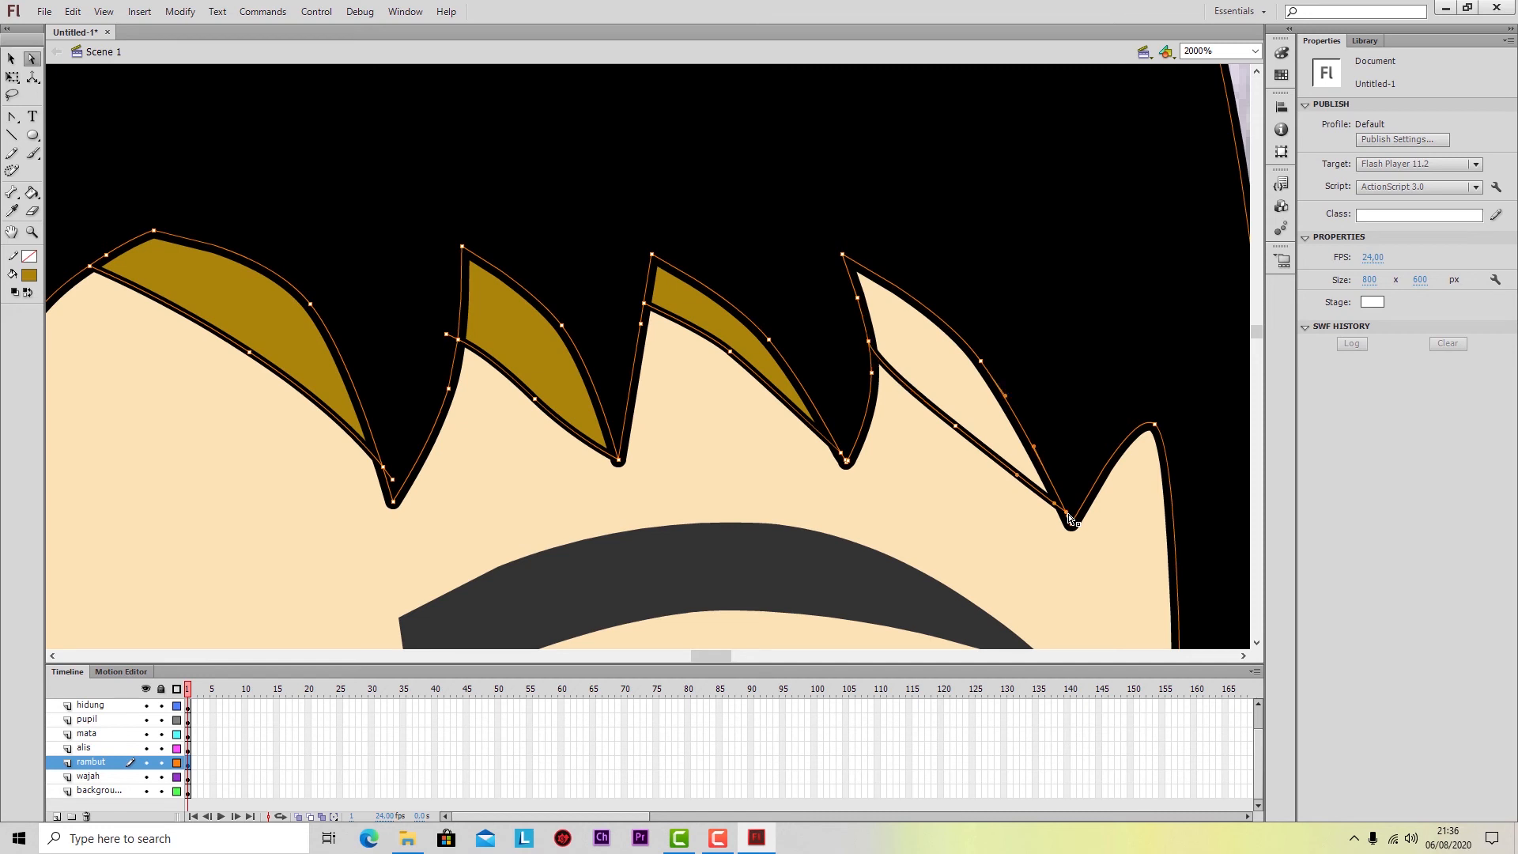
click(1006, 456)
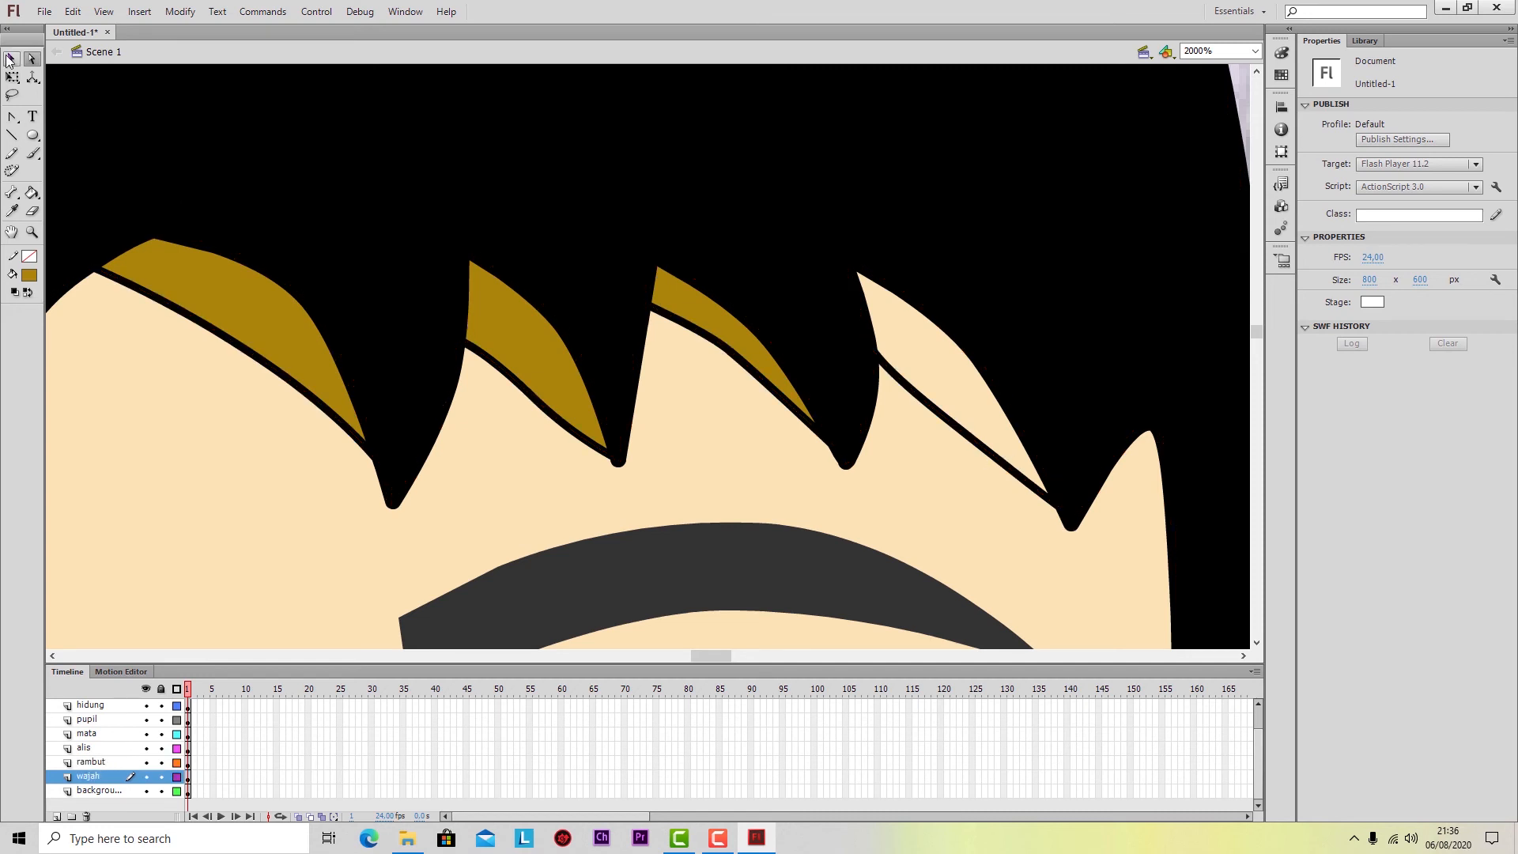
Select the skin shape and the rambut layer's artwork in turn to check which layer covers the last gap.
click(10, 59)
click(958, 387)
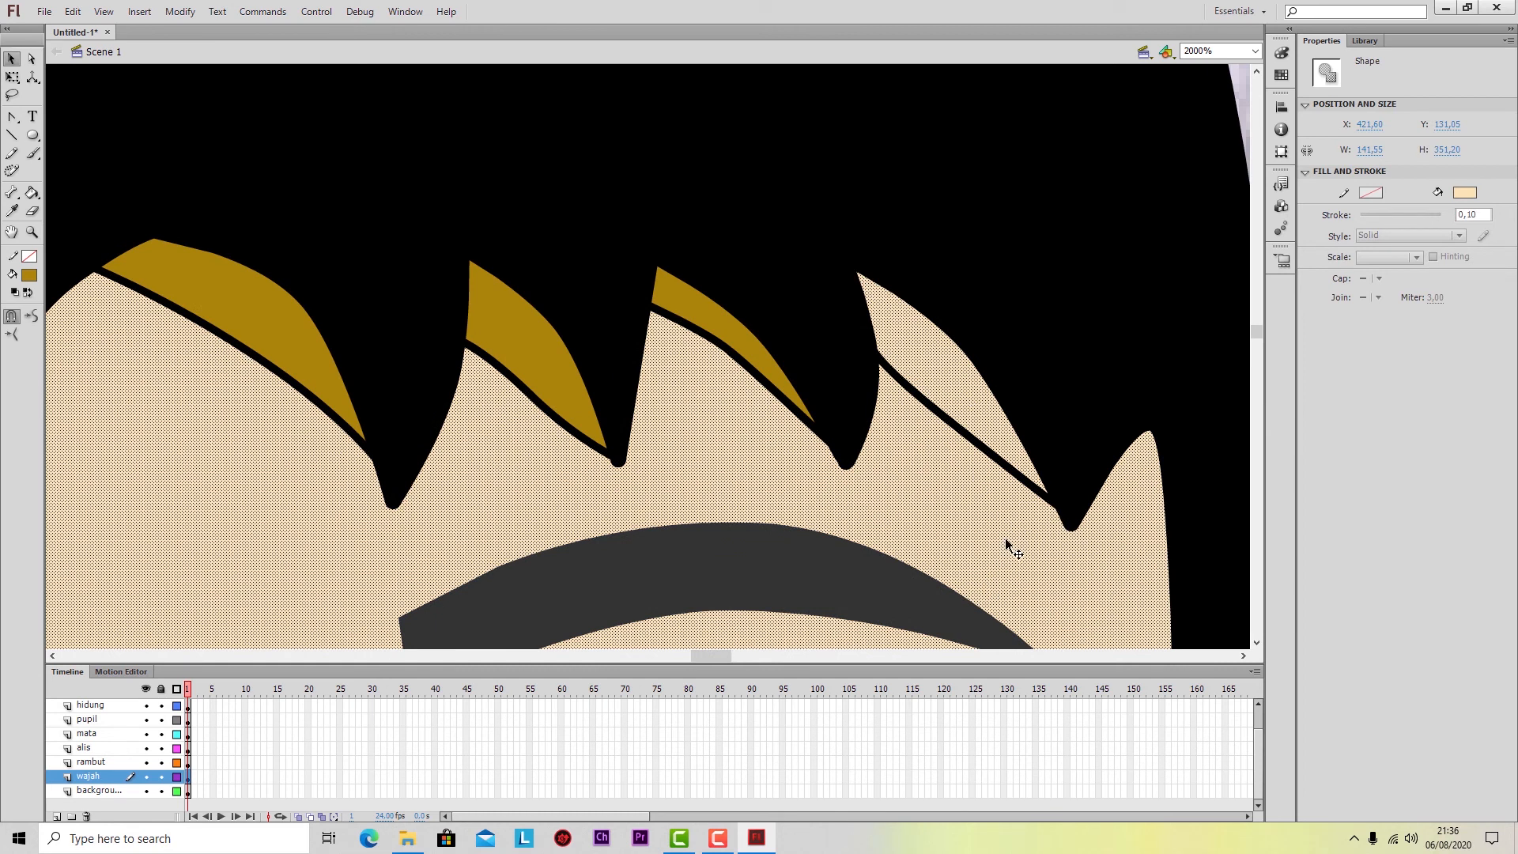
click(114, 761)
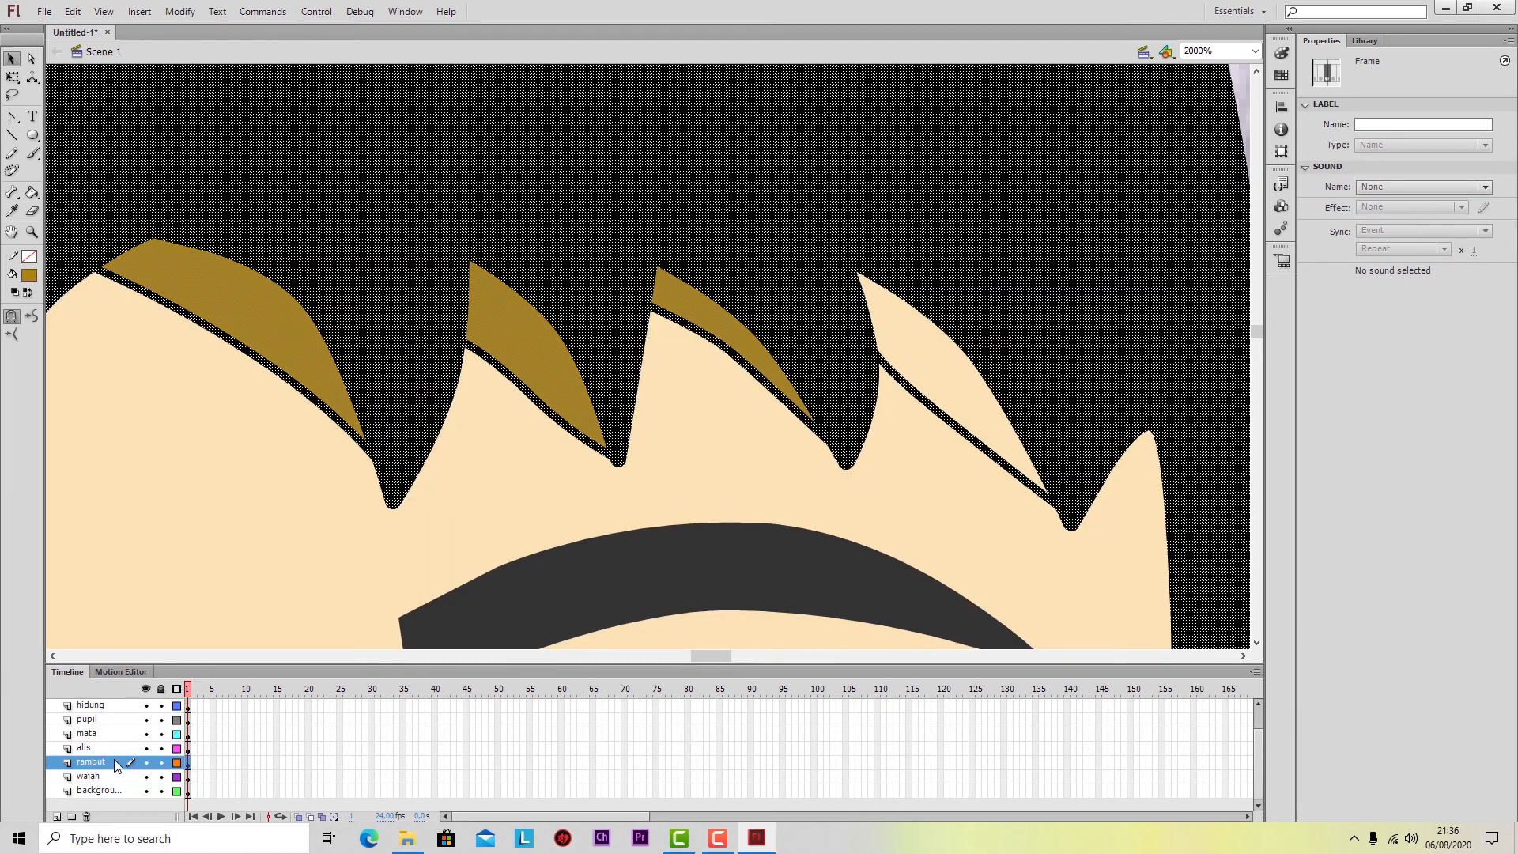
click(957, 397)
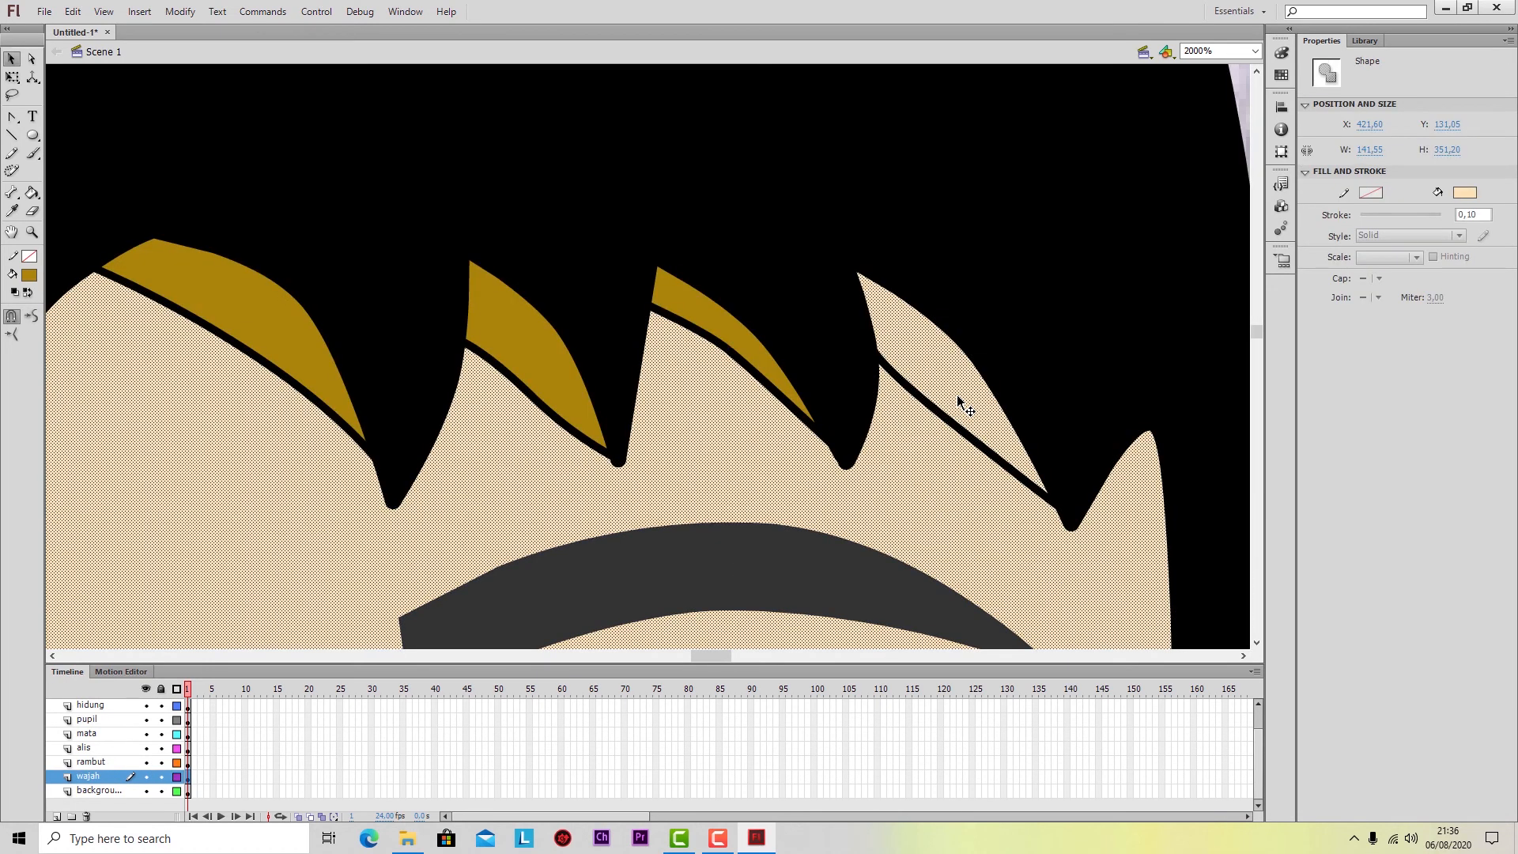
Make the rambut layer active and fill the area above the last gap's slanted line with golden brown.
click(102, 763)
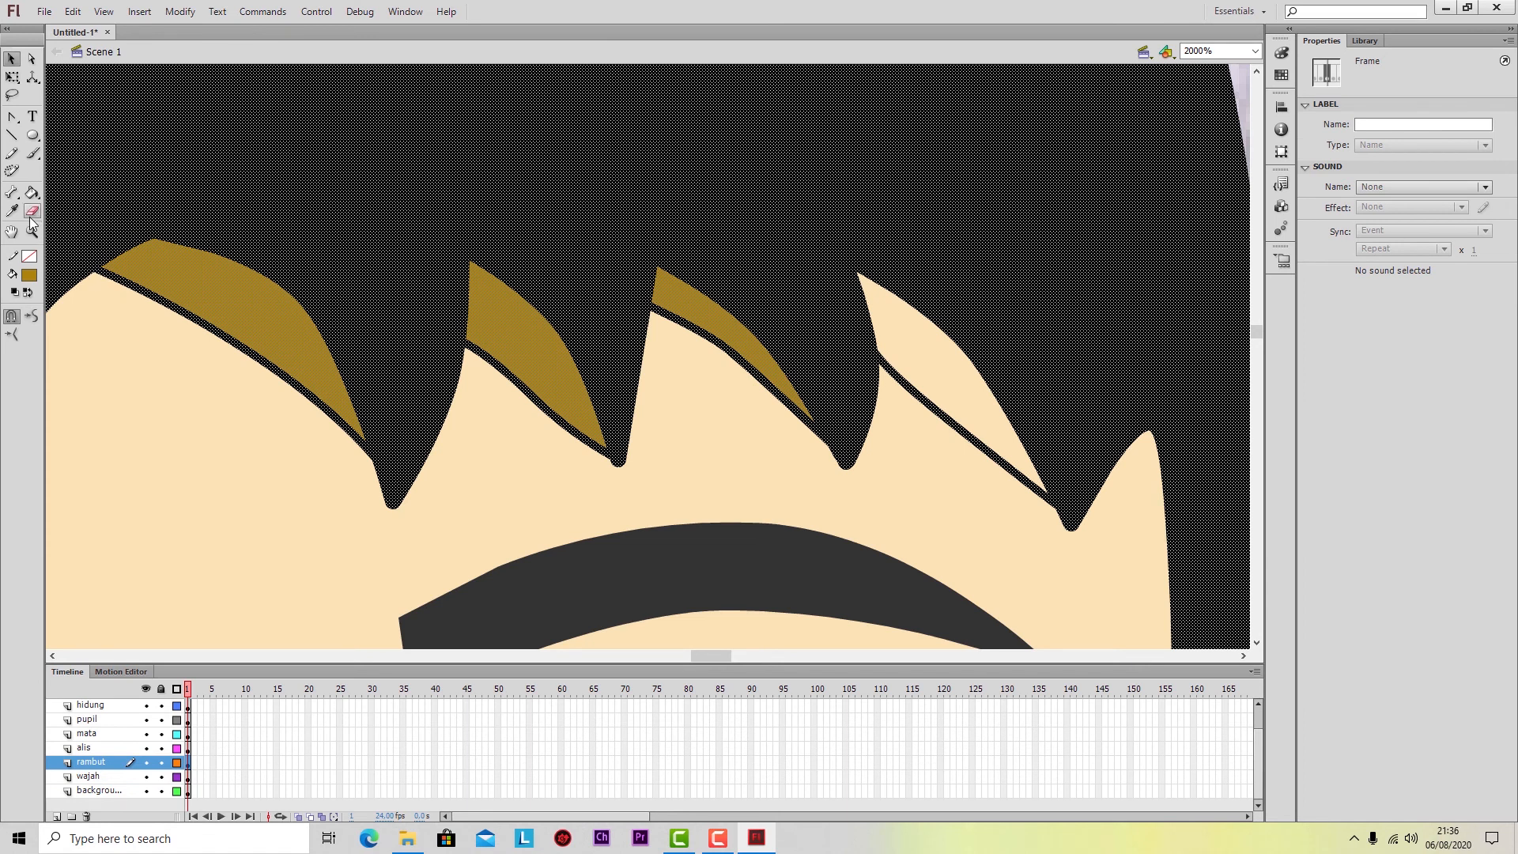
click(32, 192)
click(919, 355)
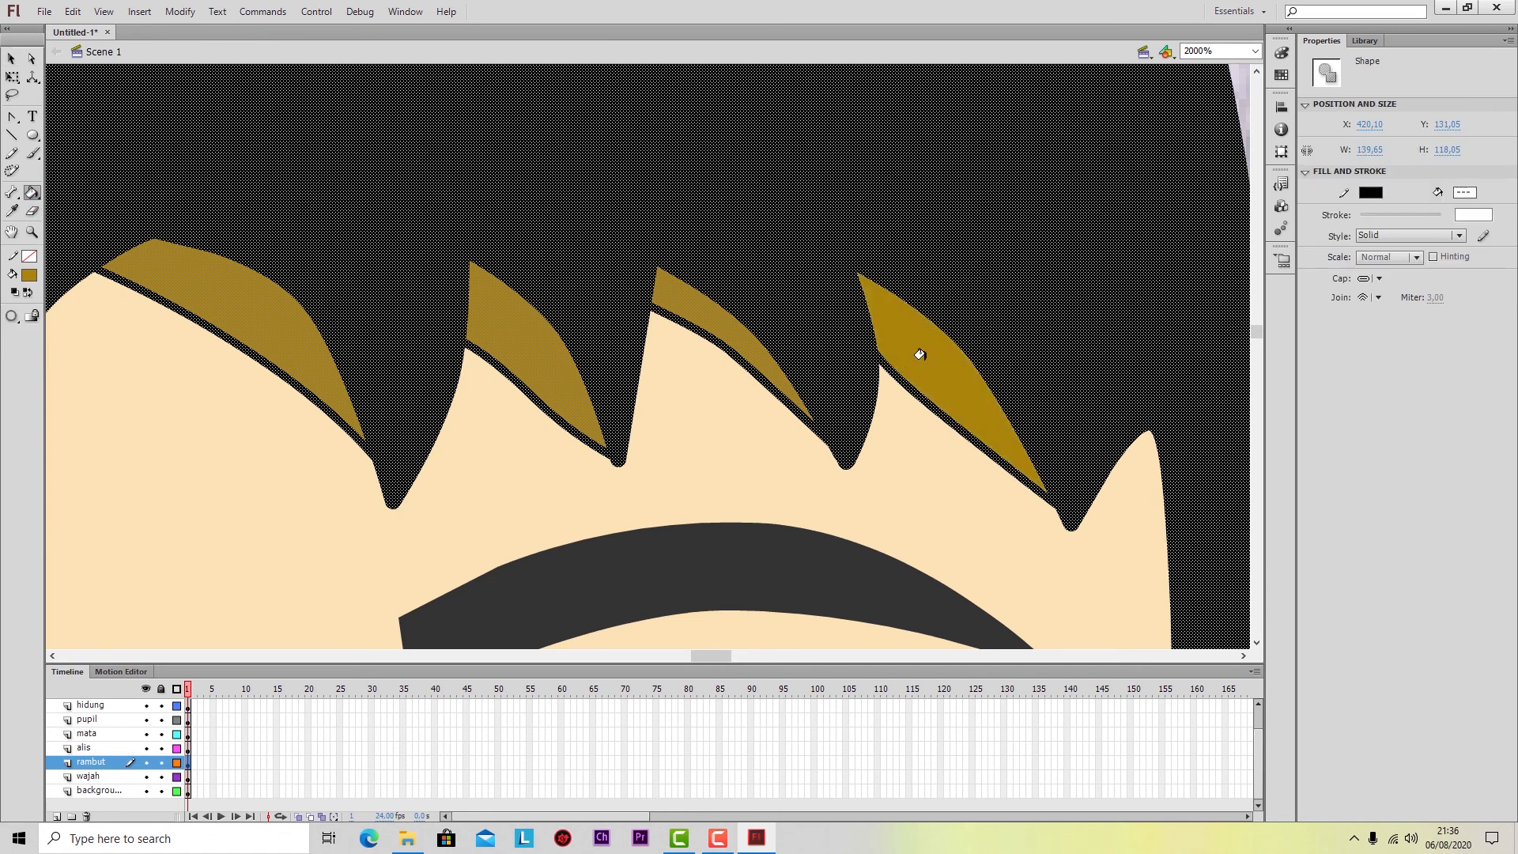
click(12, 59)
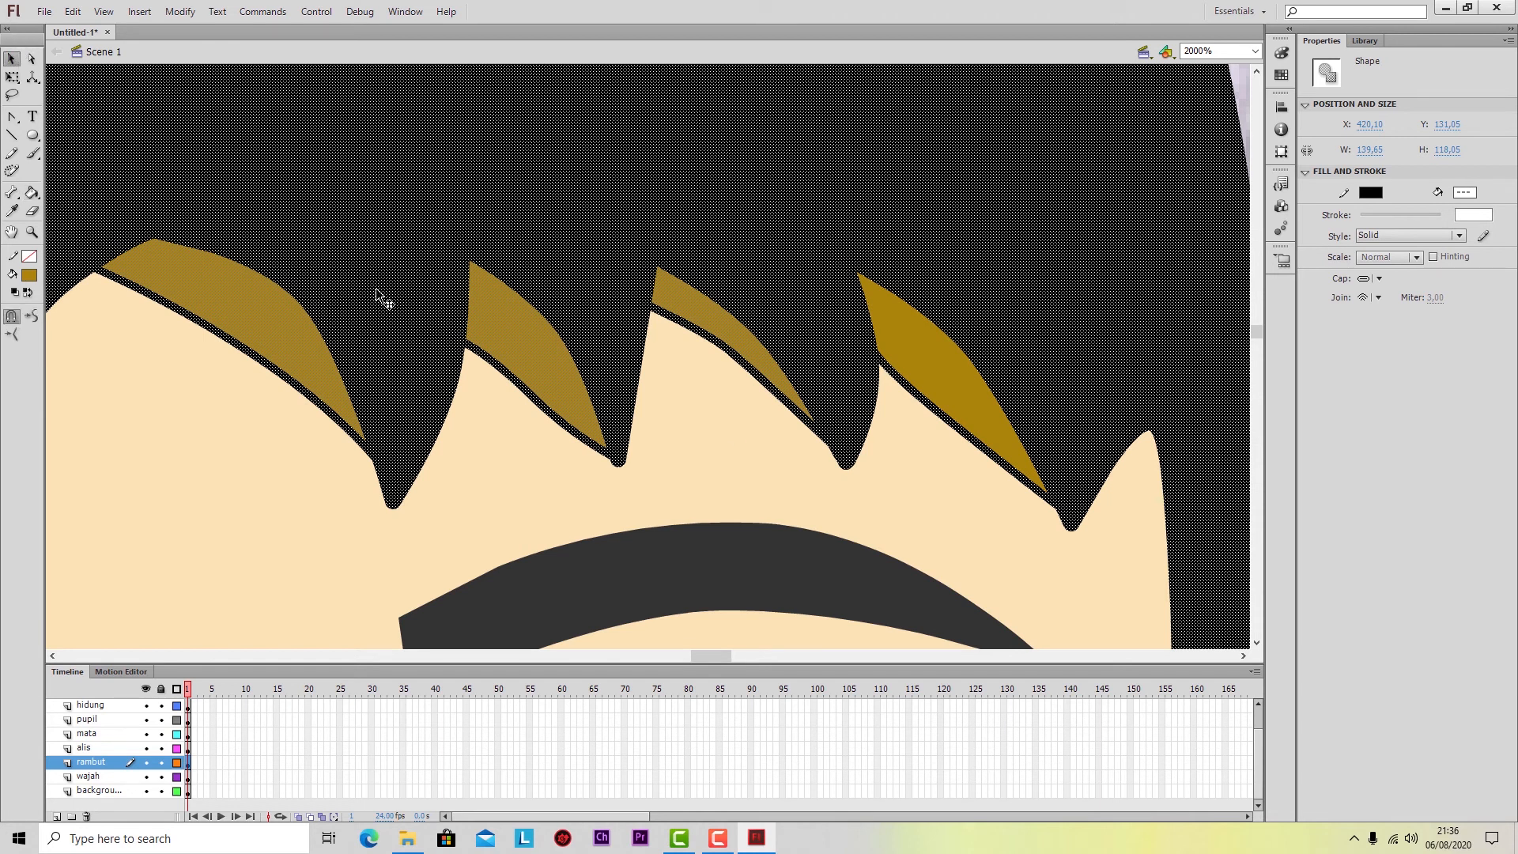
Select the rambut layer's artwork and set its stroke to none.
click(923, 458)
scroll(922, 452, down, 2)
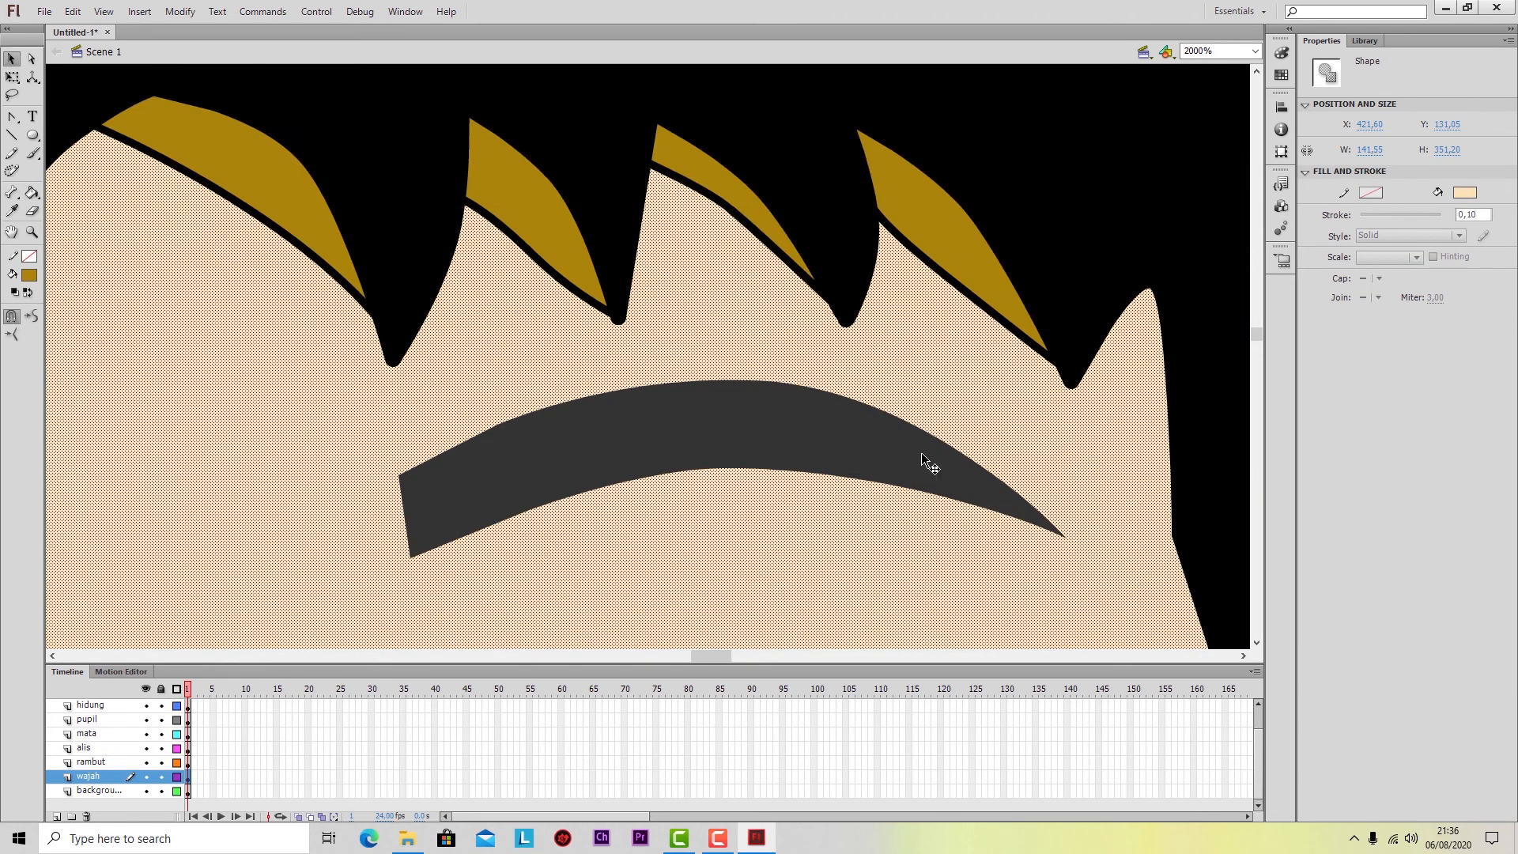
key(ctrl+minus)
key(ctrl+minus)
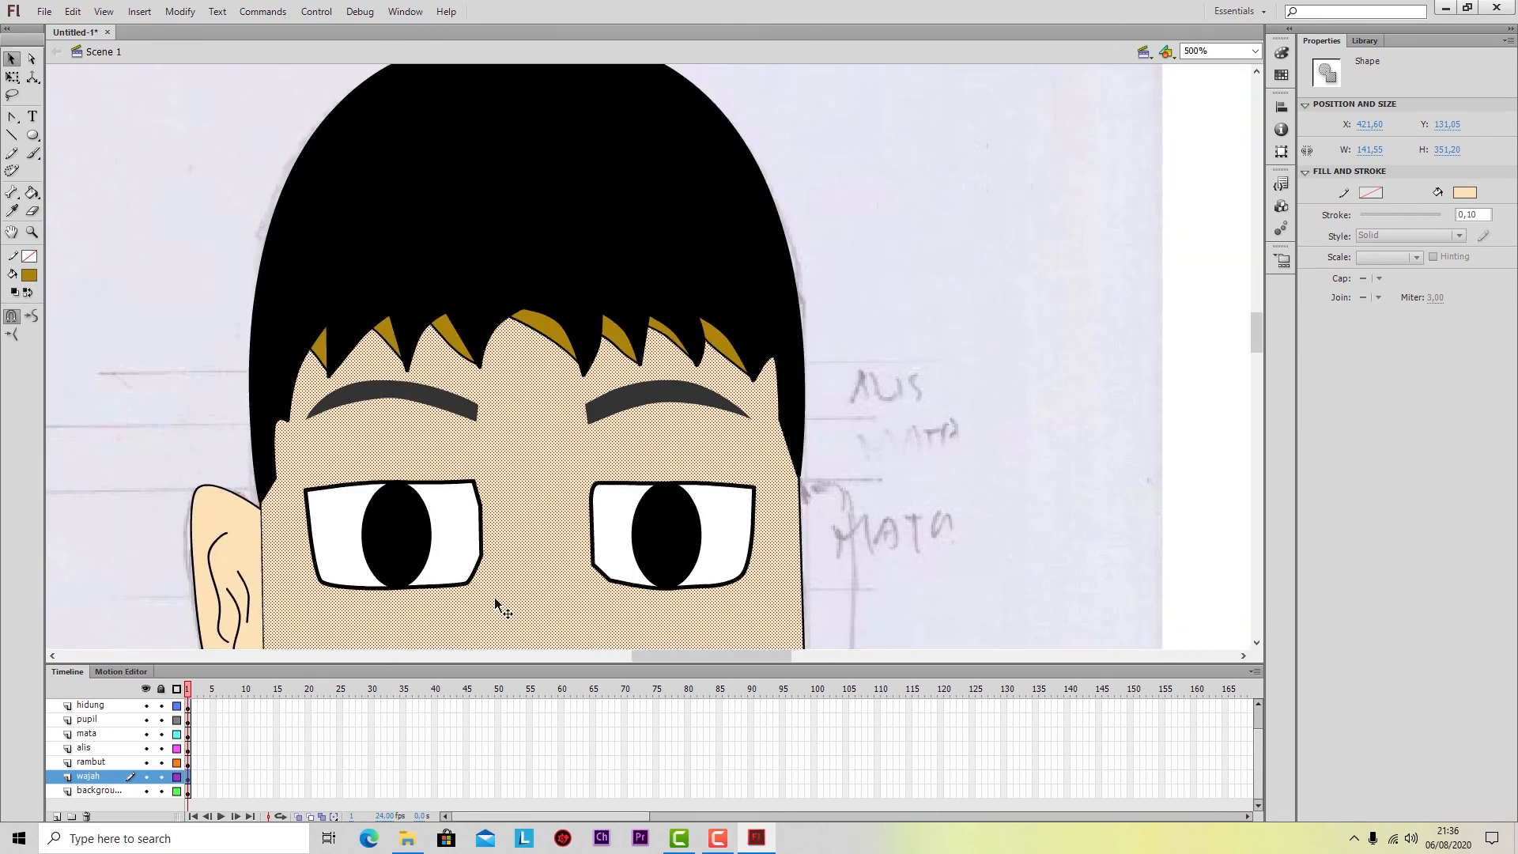
click(90, 764)
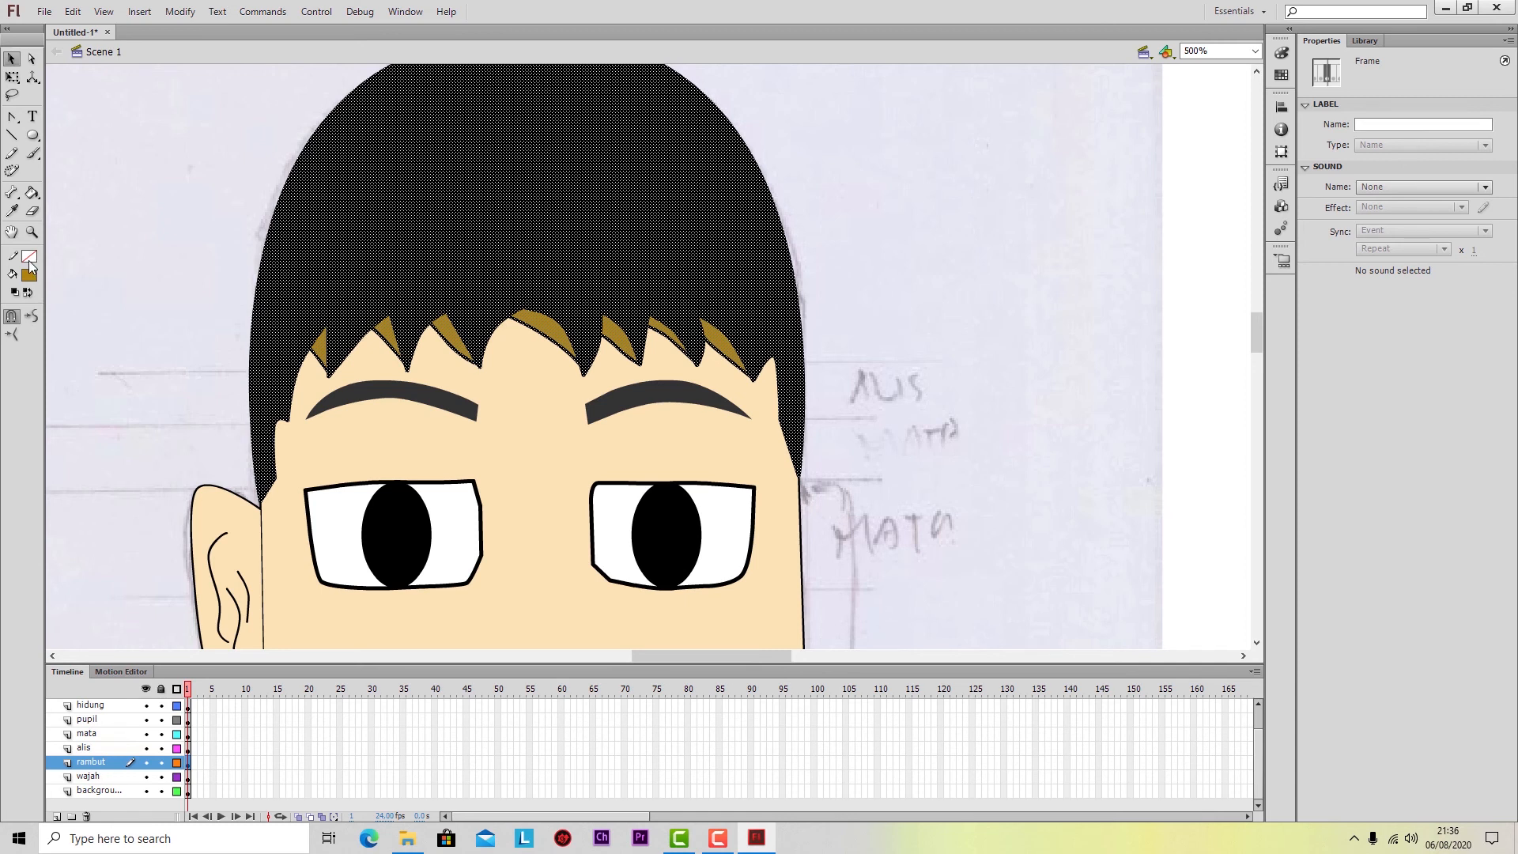
click(30, 256)
click(249, 273)
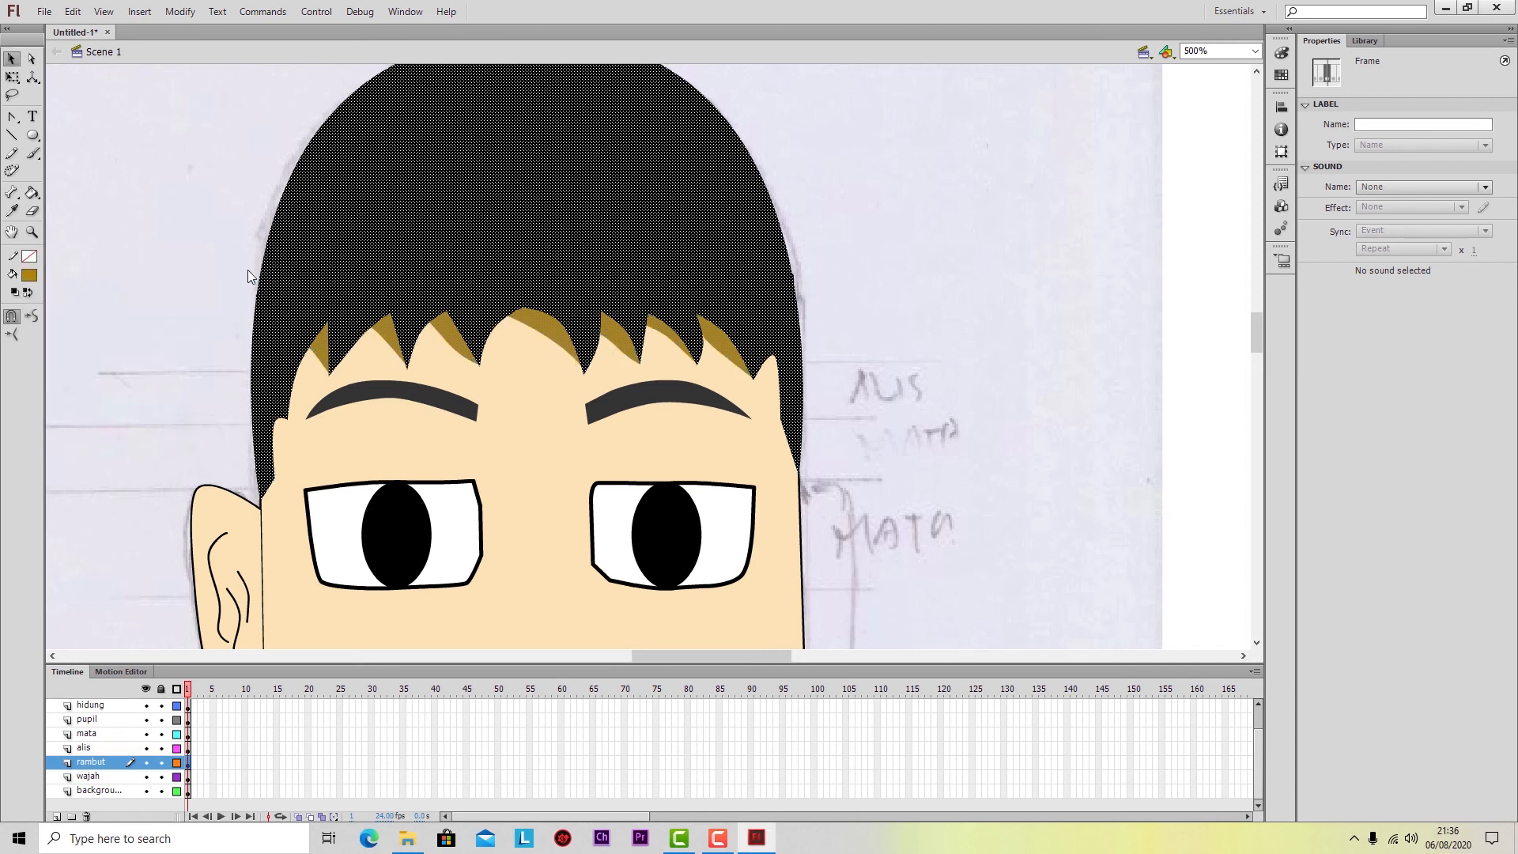
Select the reference sketch behind the head and delete its background layer.
click(894, 336)
scroll(885, 328, down, 3)
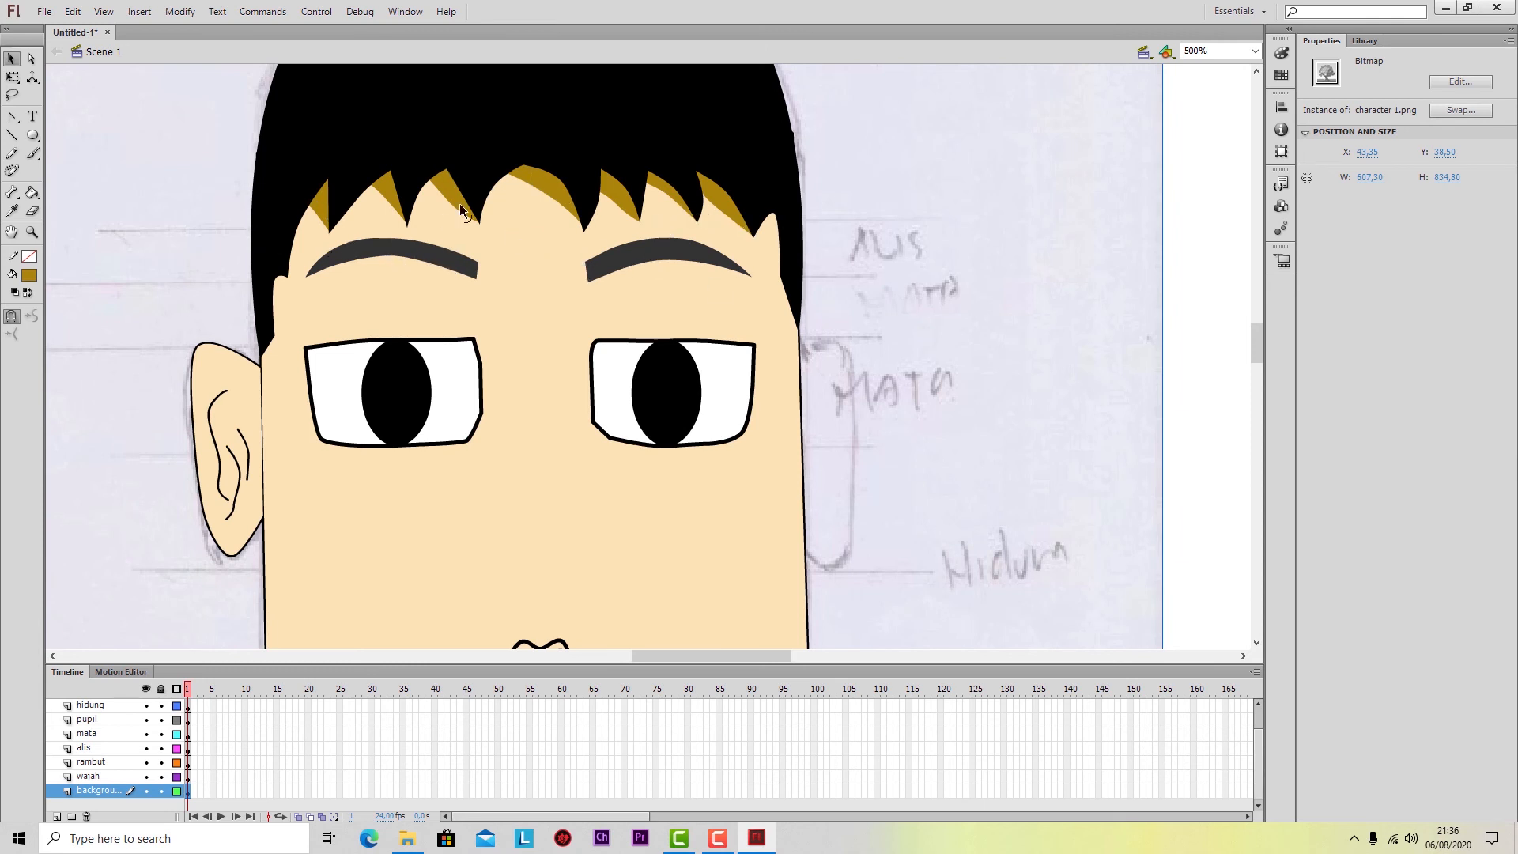
key(ctrl+minus)
key(ctrl+minus)
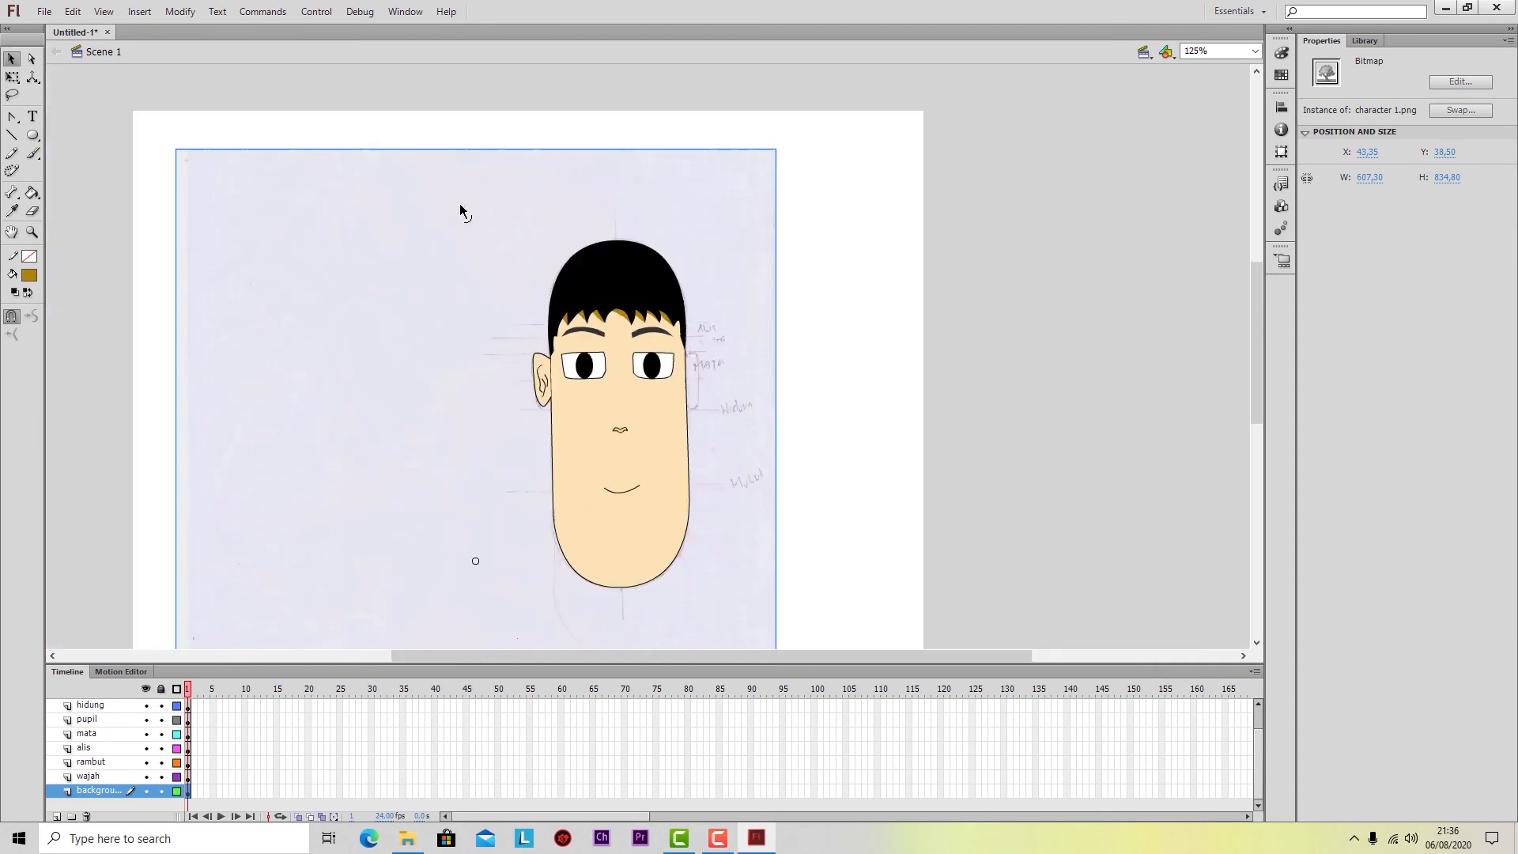
scroll(472, 241, down, 3)
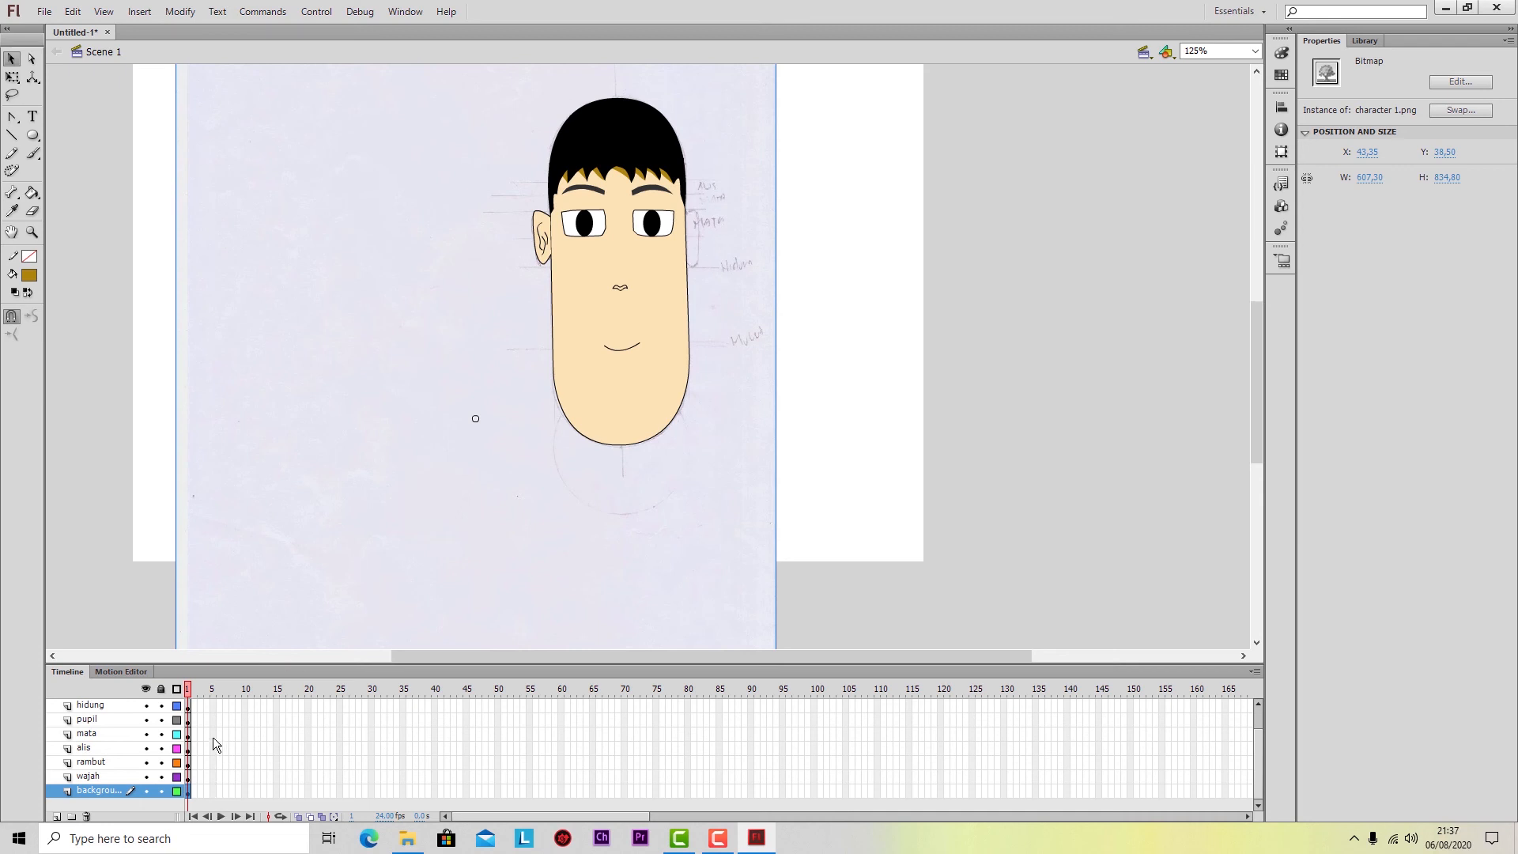
click(87, 816)
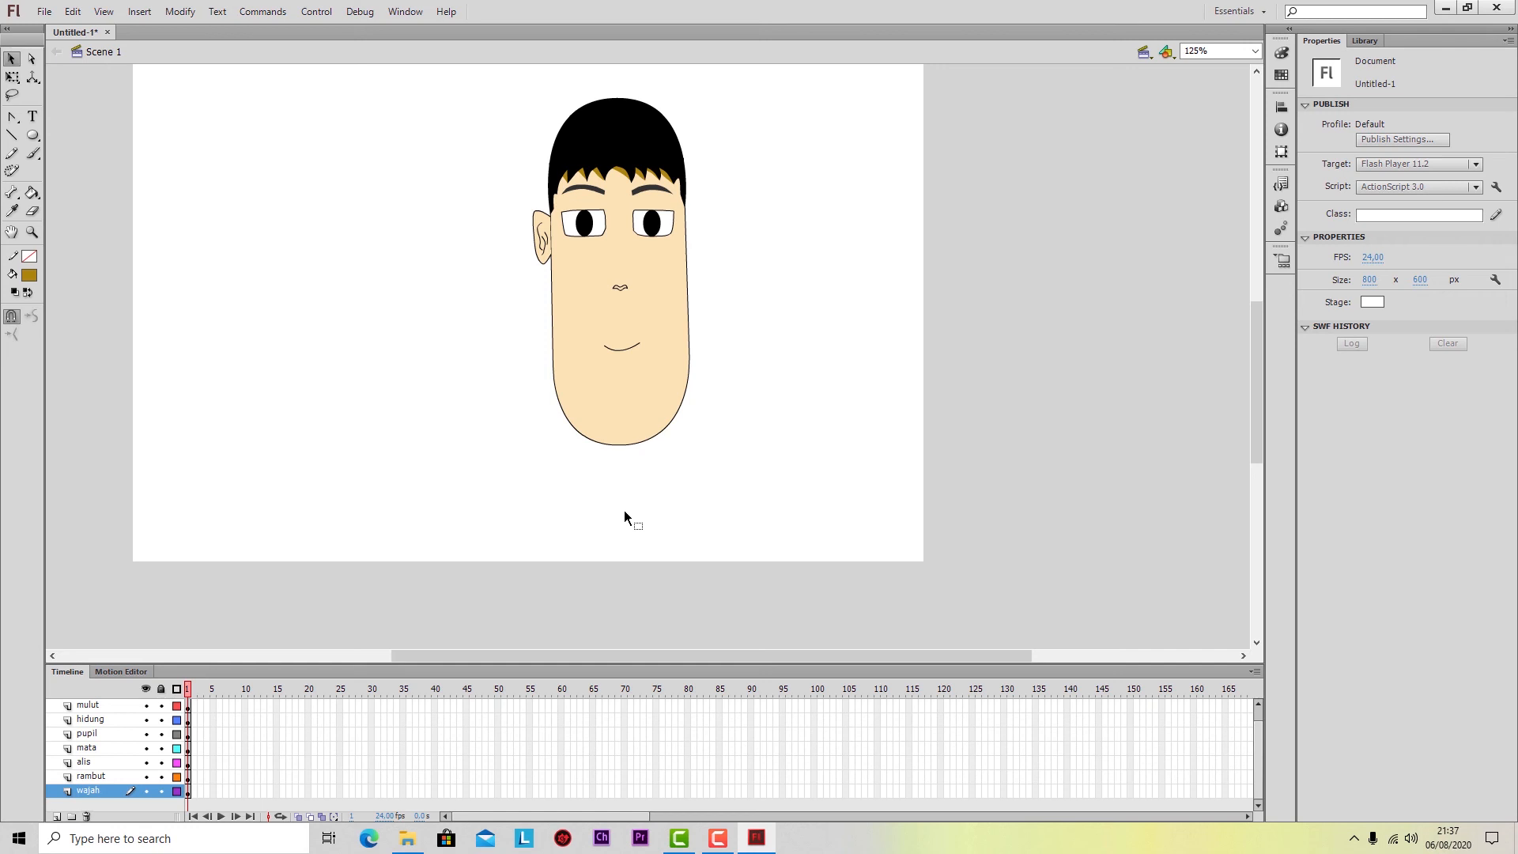
Mix a custom yellow fill colour with red 216, green 210 and blue 14.
key(ctrl+equal)
key(ctrl+equal)
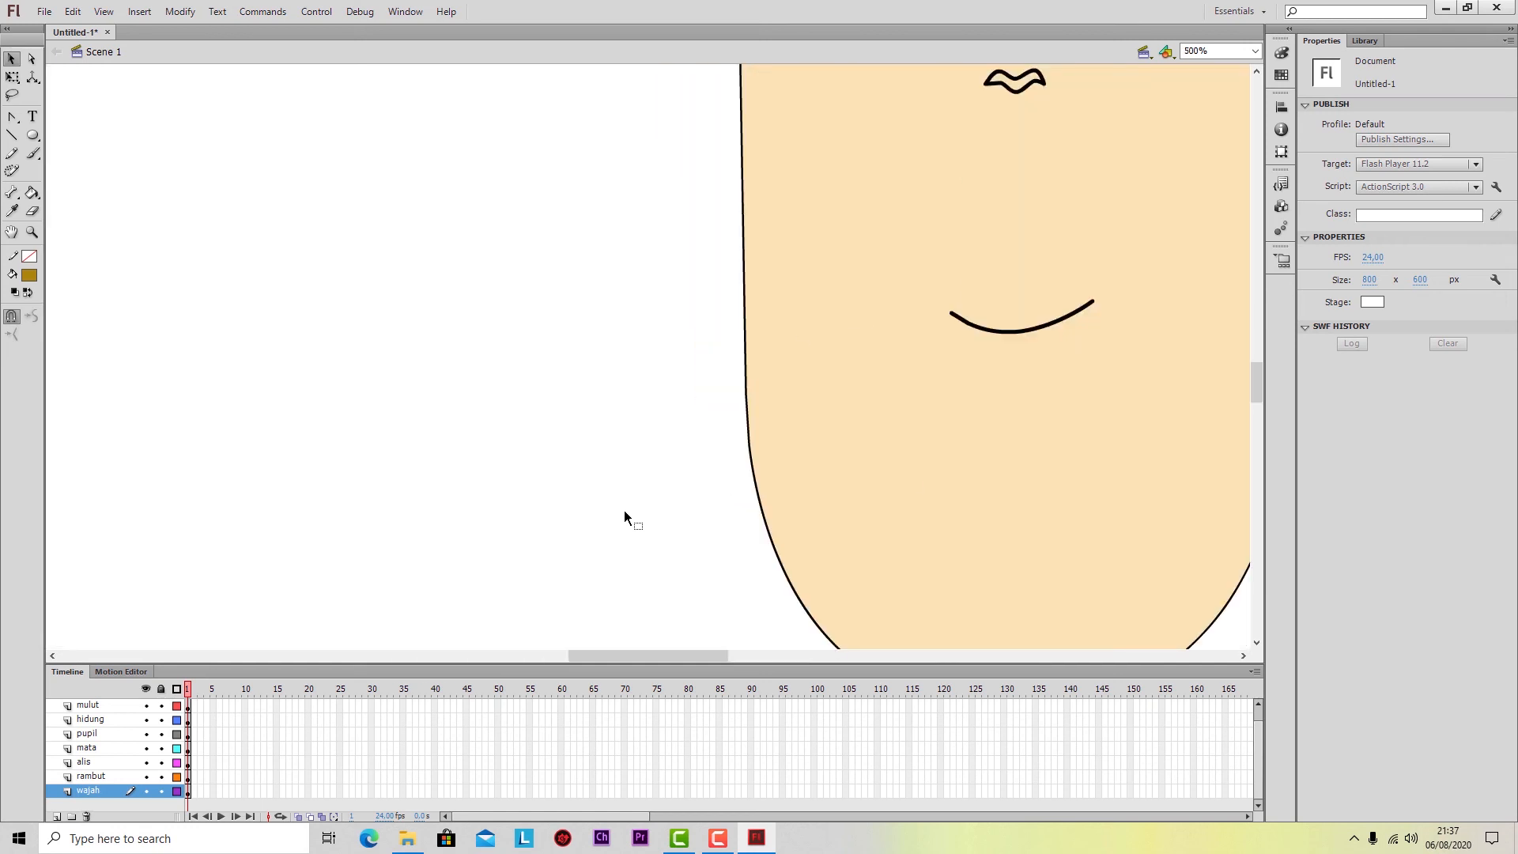
scroll(614, 491, up, 8)
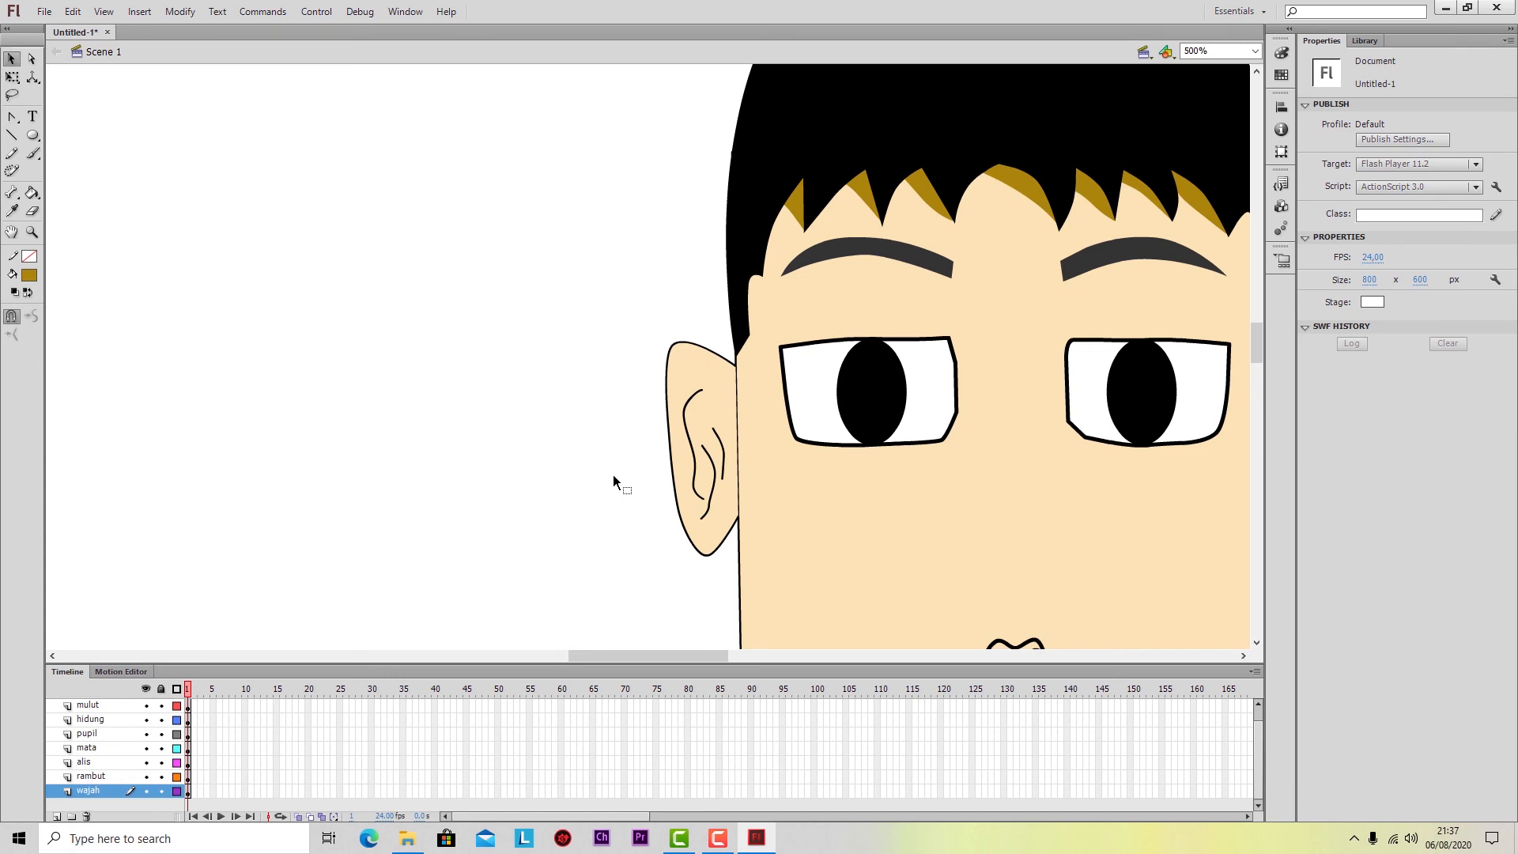
scroll(613, 474, down, 3)
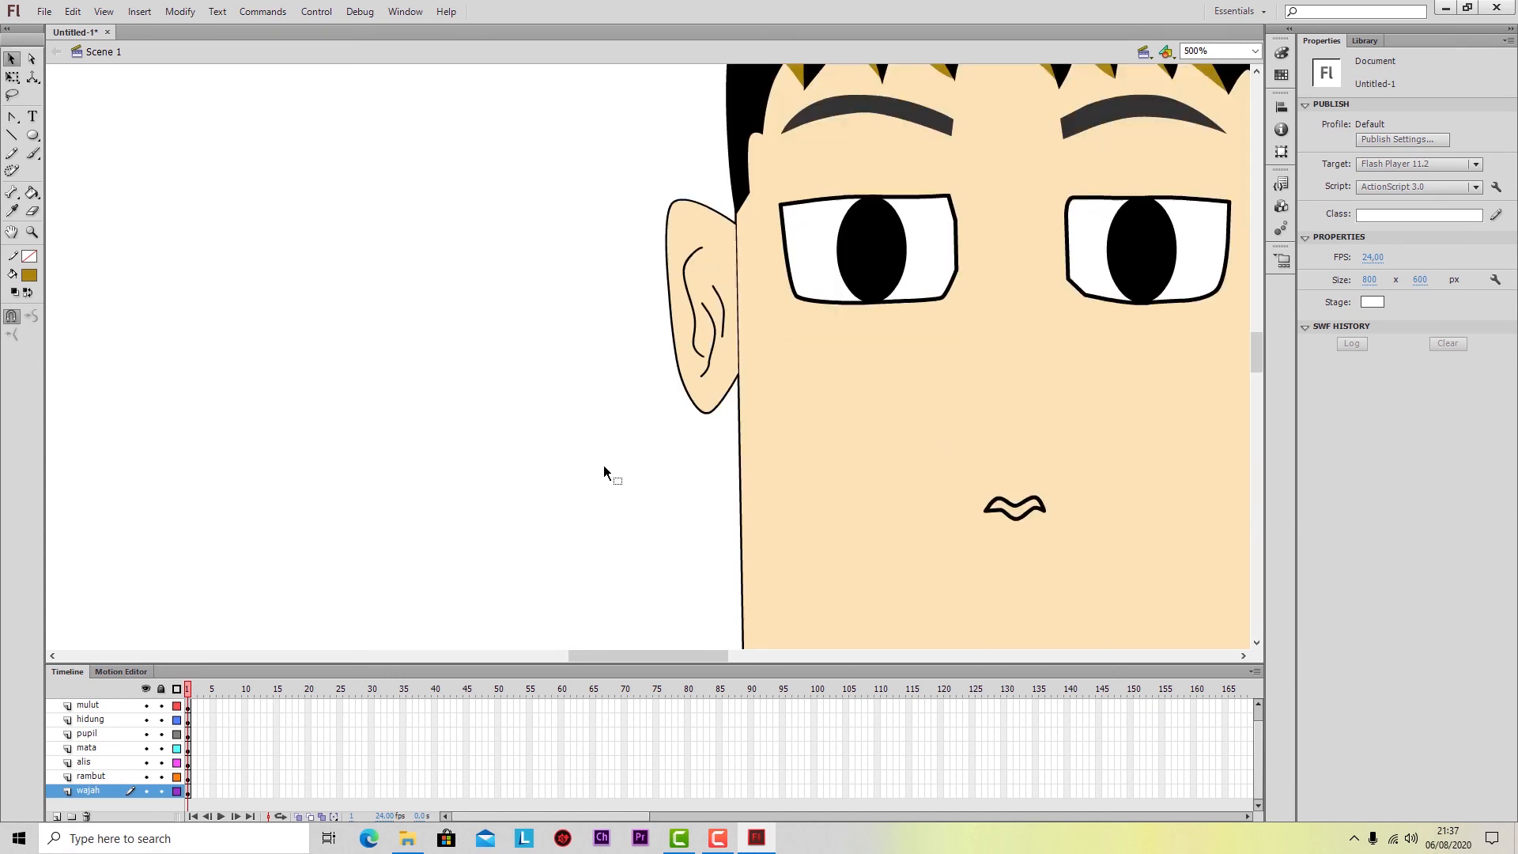
click(30, 275)
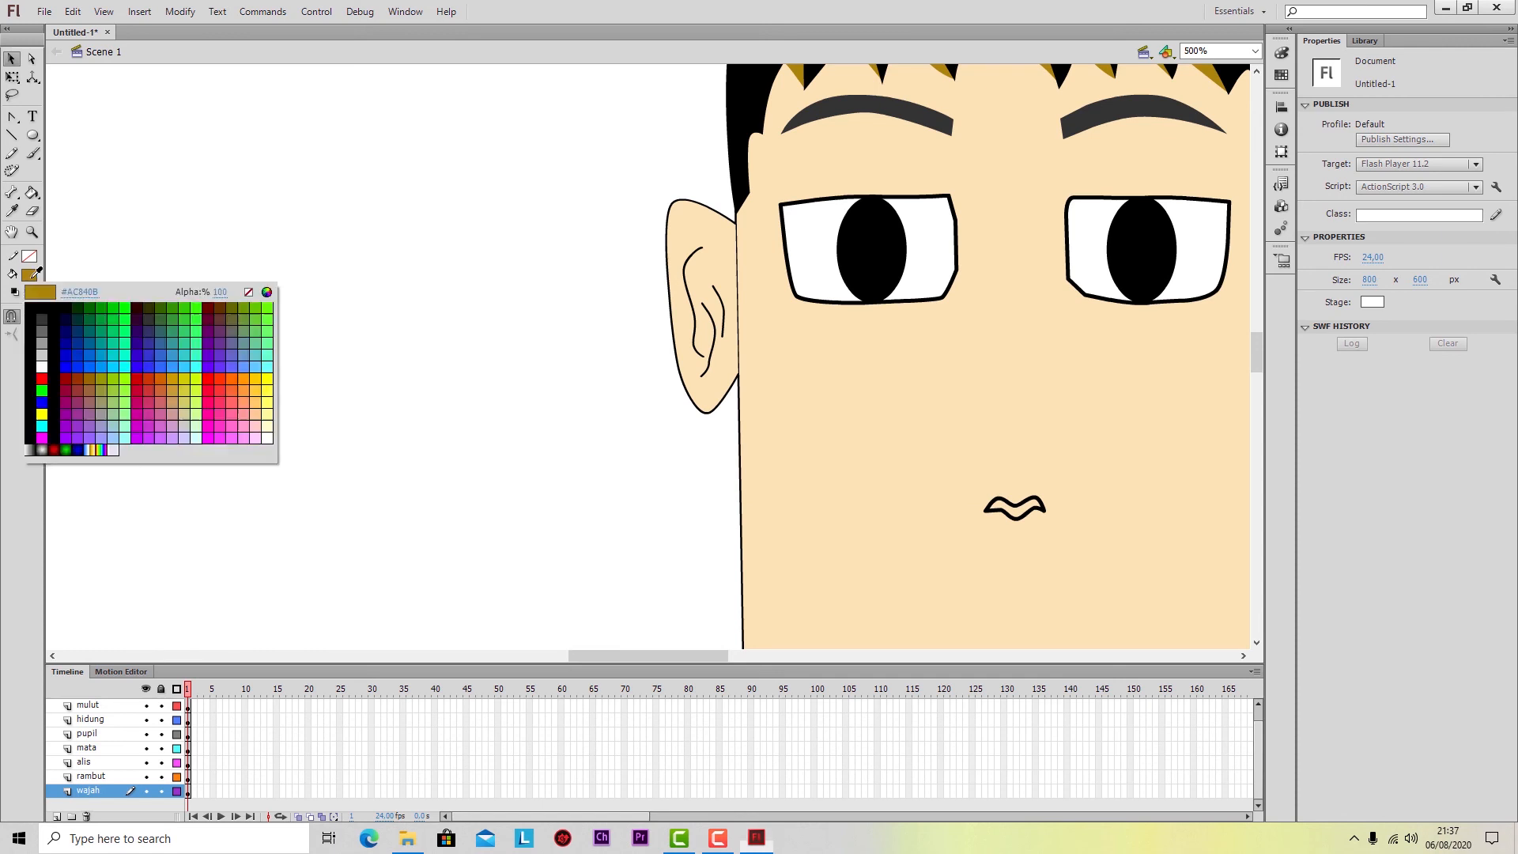
click(267, 293)
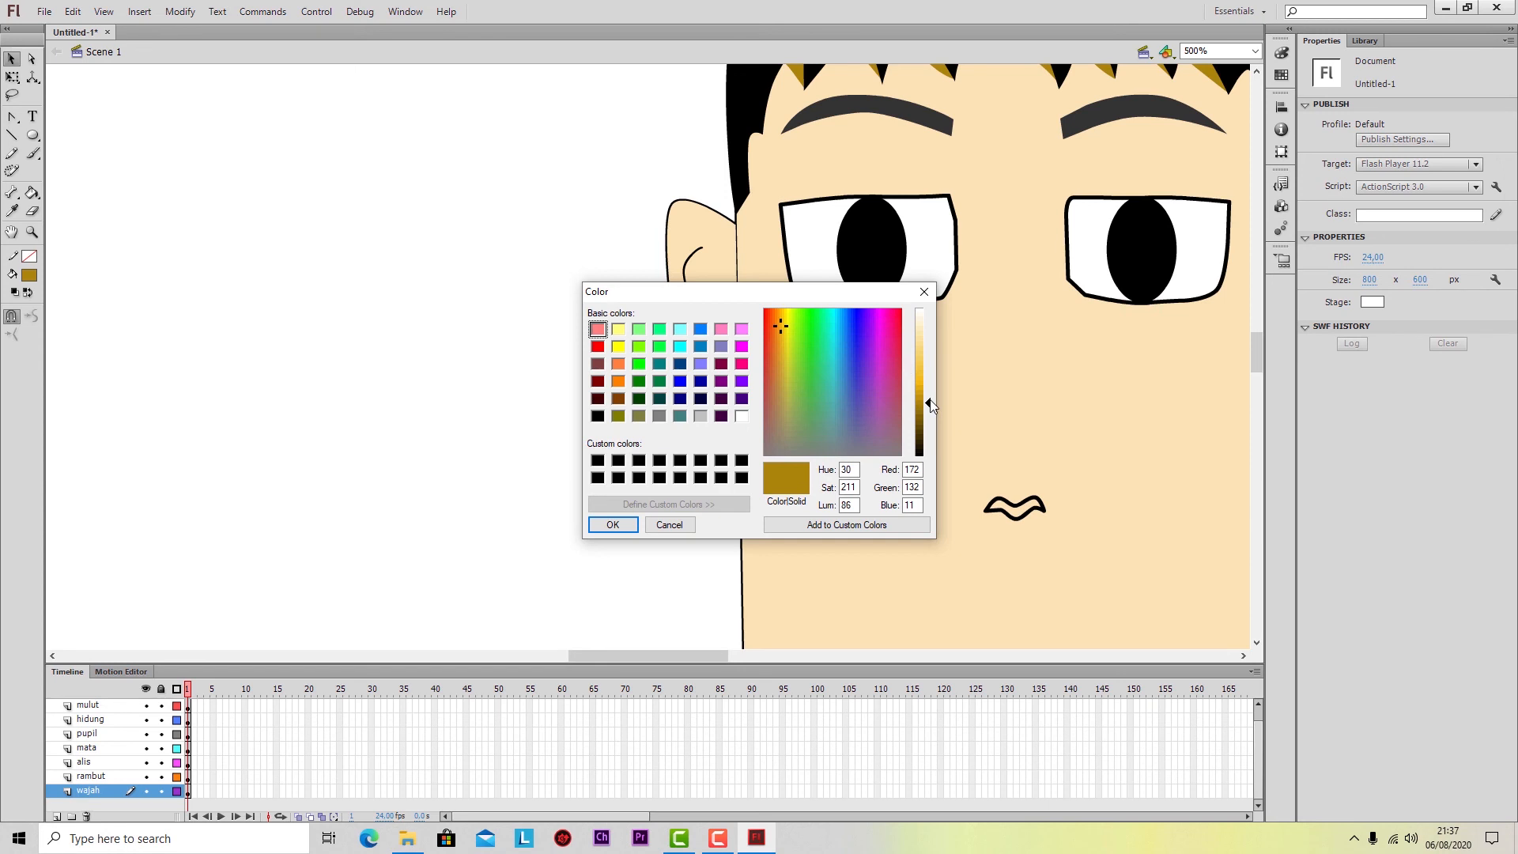
mouse_move(931, 402)
mouse_down()
mouse_move(931, 383)
mouse_move(931, 405)
mouse_up()
drag(784, 322, 785, 321)
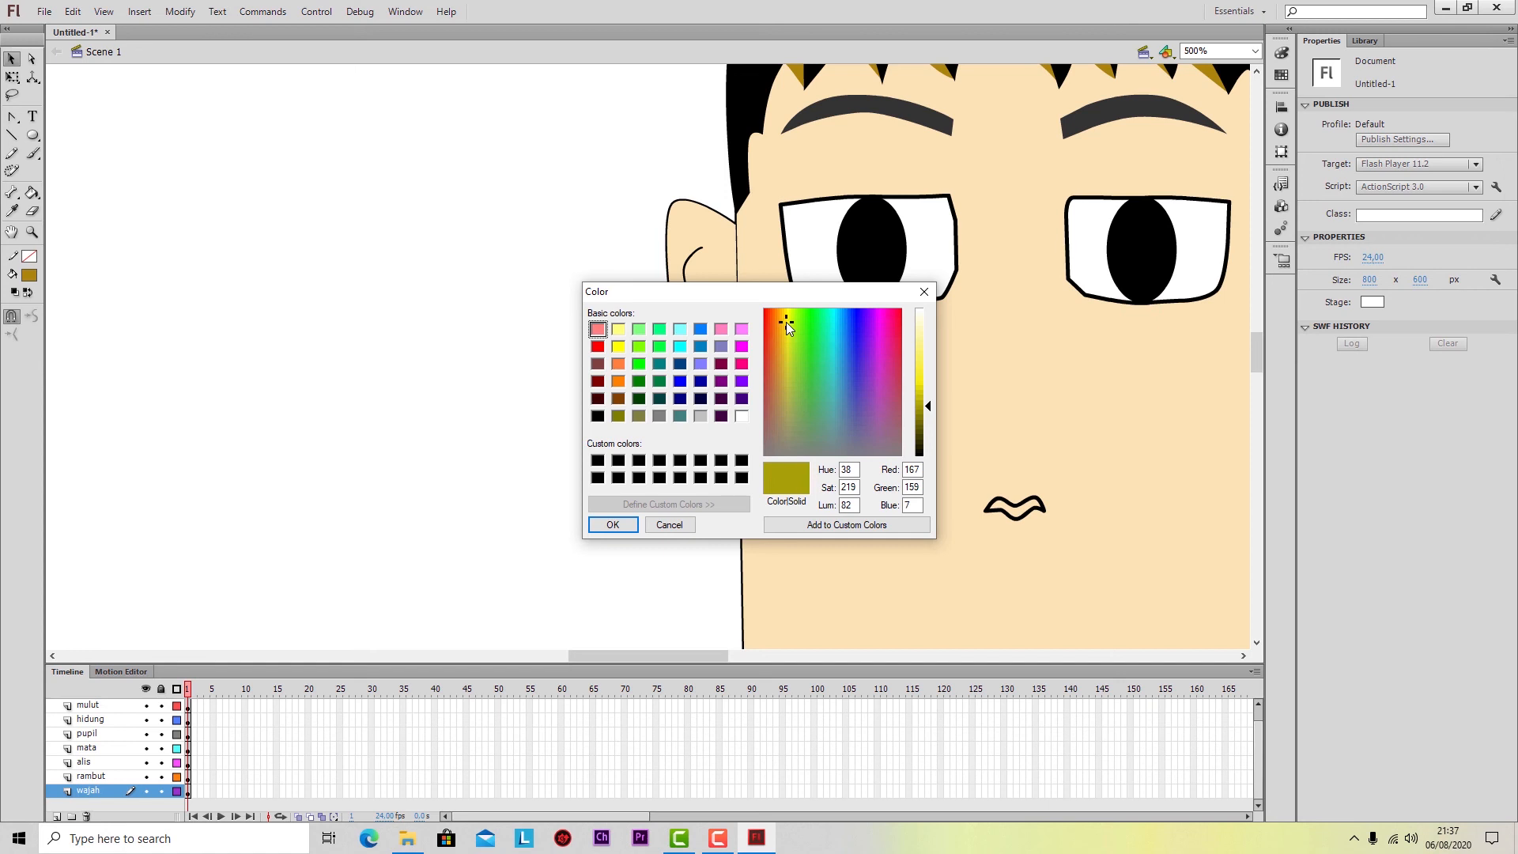
mouse_move(931, 405)
mouse_down()
mouse_move(930, 382)
mouse_move(931, 405)
mouse_up()
click(787, 326)
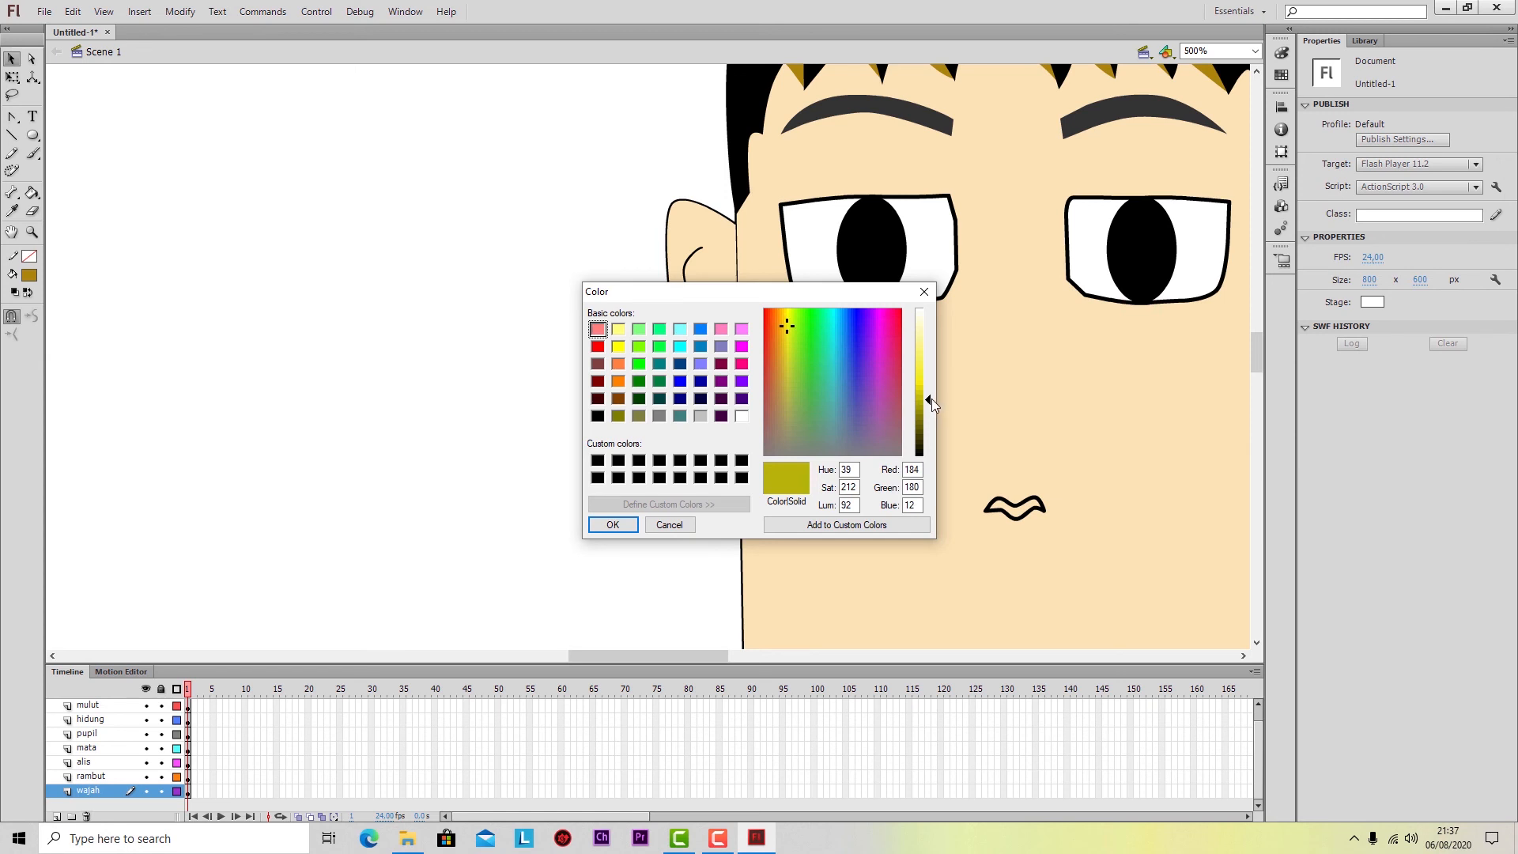
drag(932, 399, 925, 391)
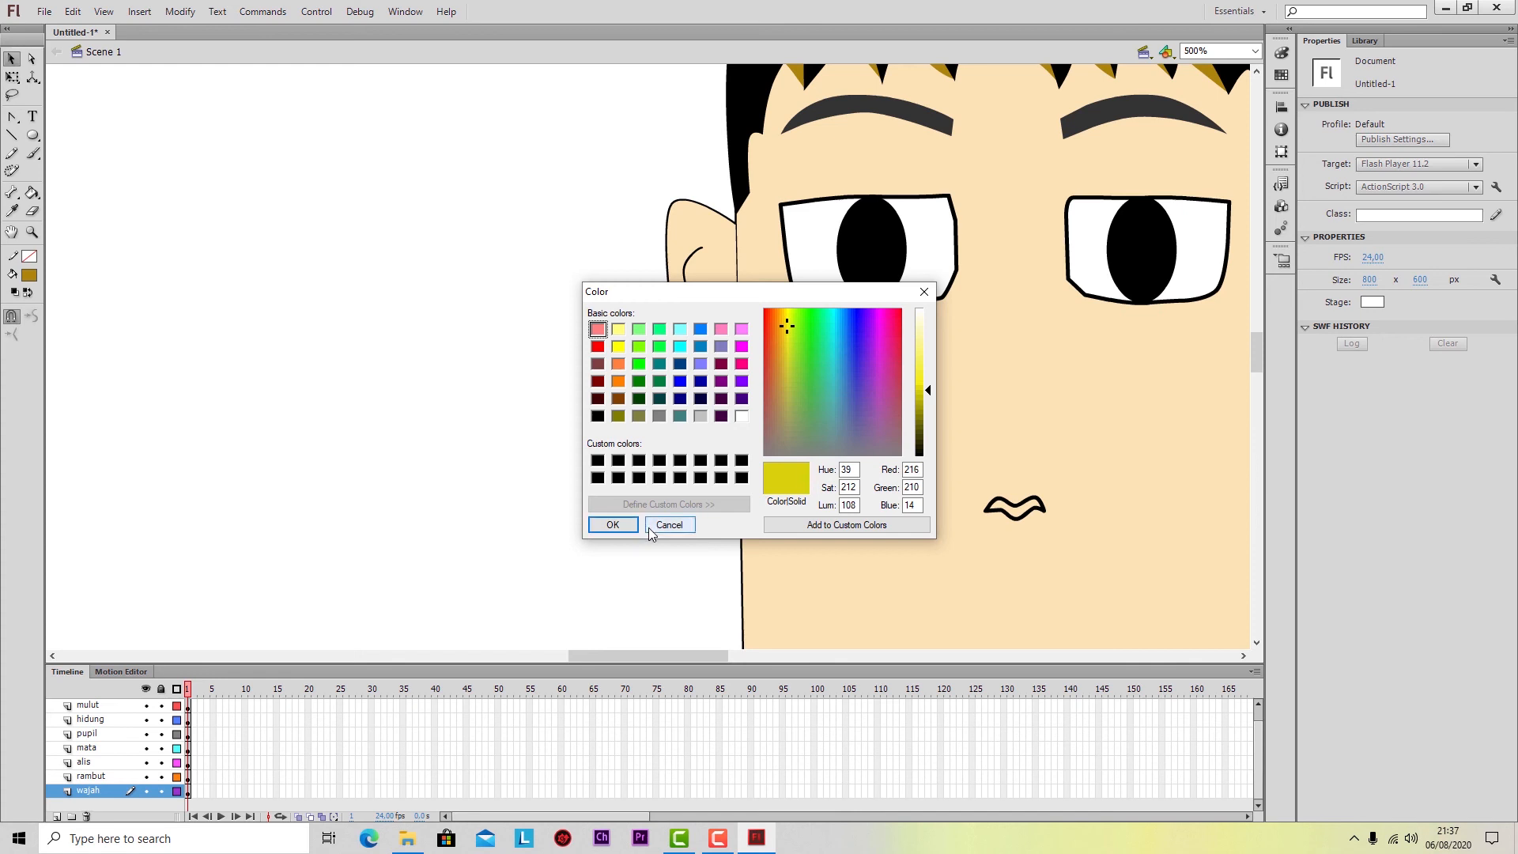
click(613, 524)
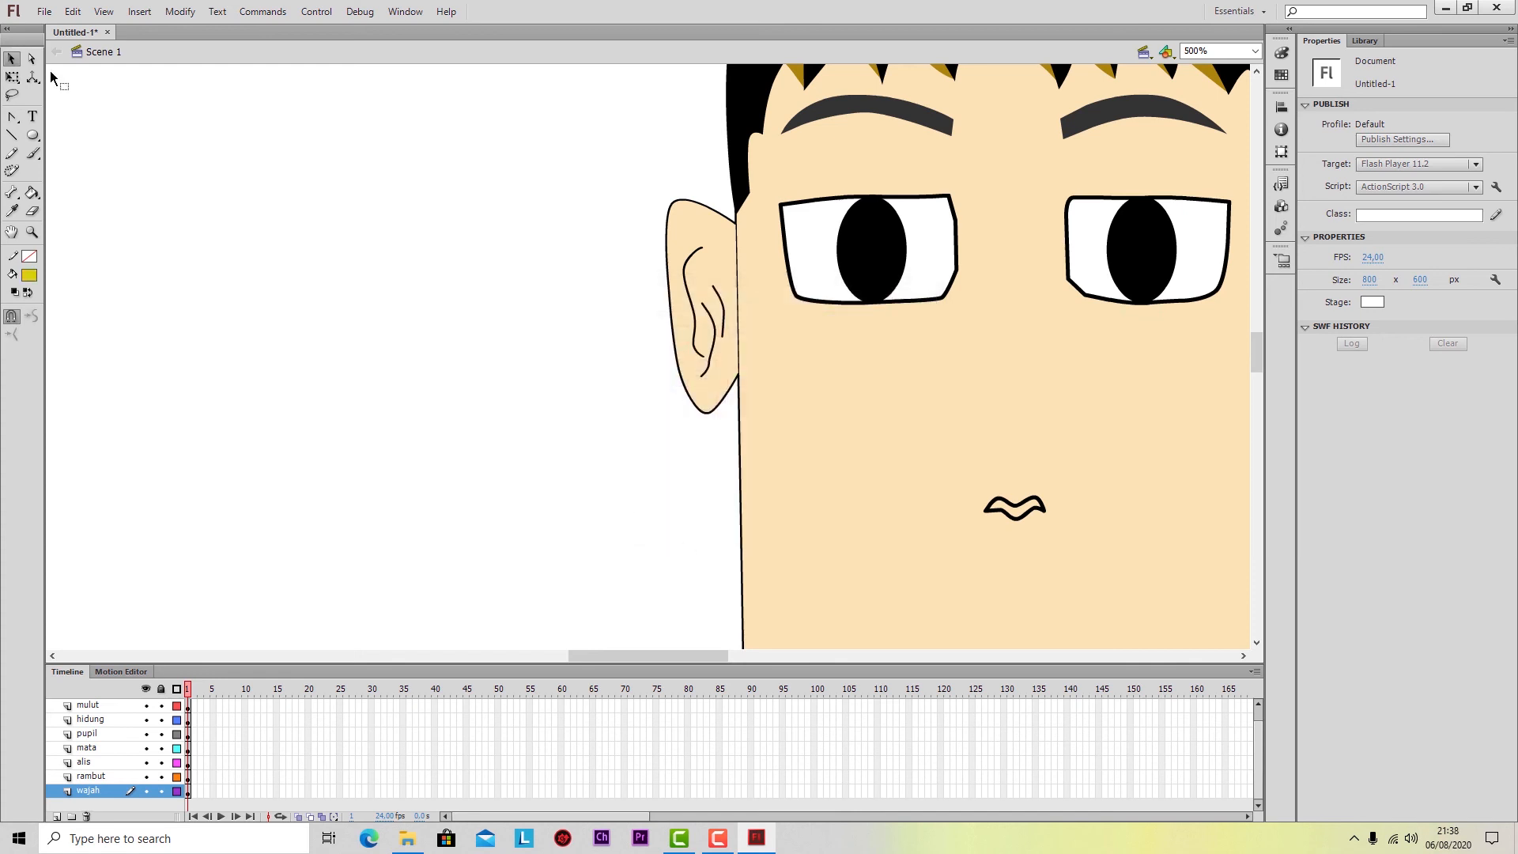
Try twice to fill the nose with yellow while the wajah layer is active, undoing each fill.
click(33, 195)
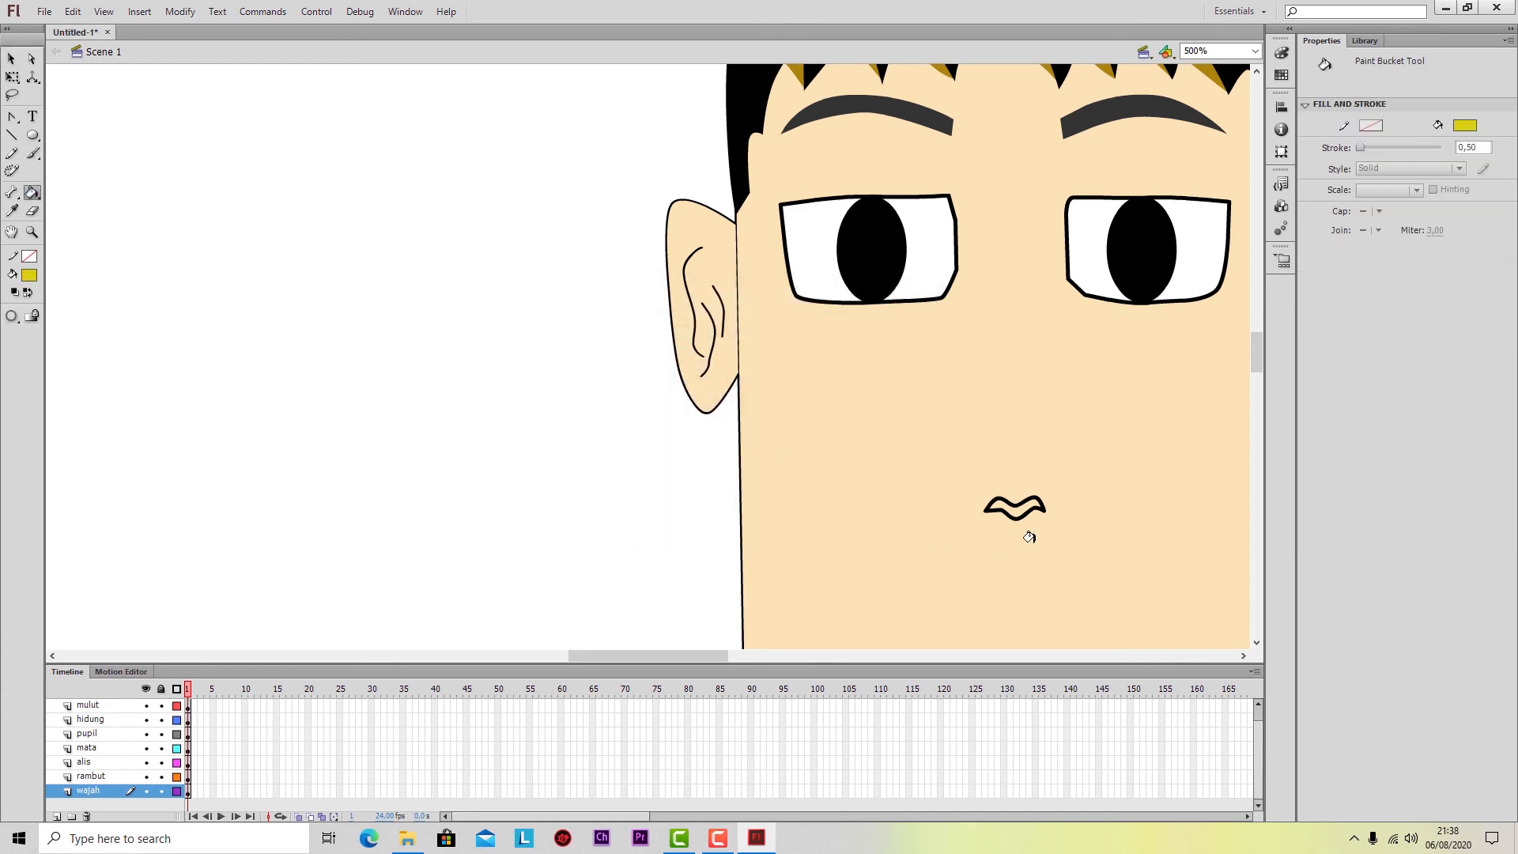
click(1003, 505)
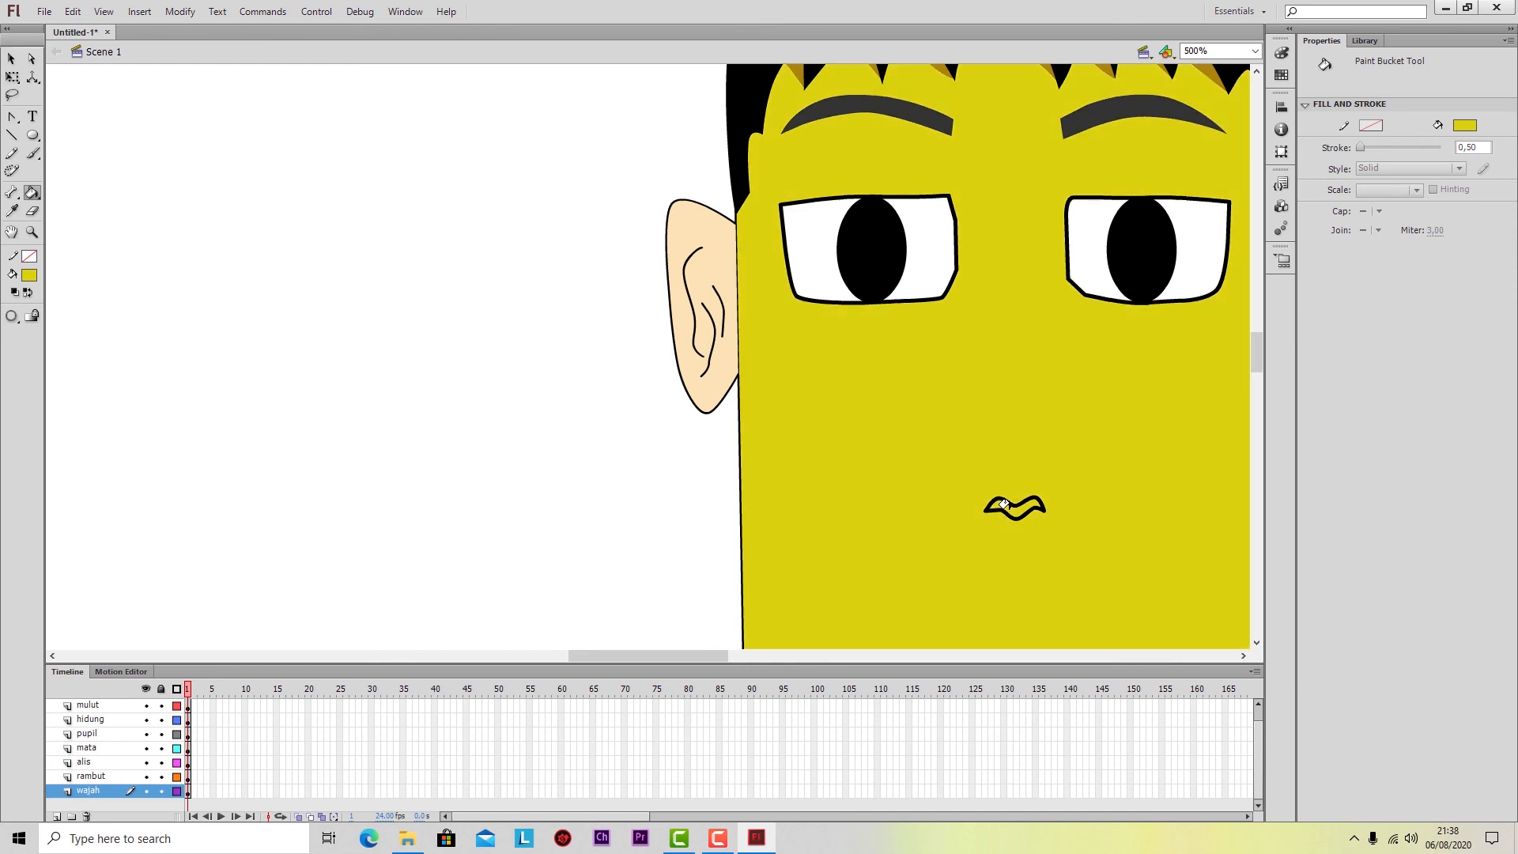
key(ctrl+z)
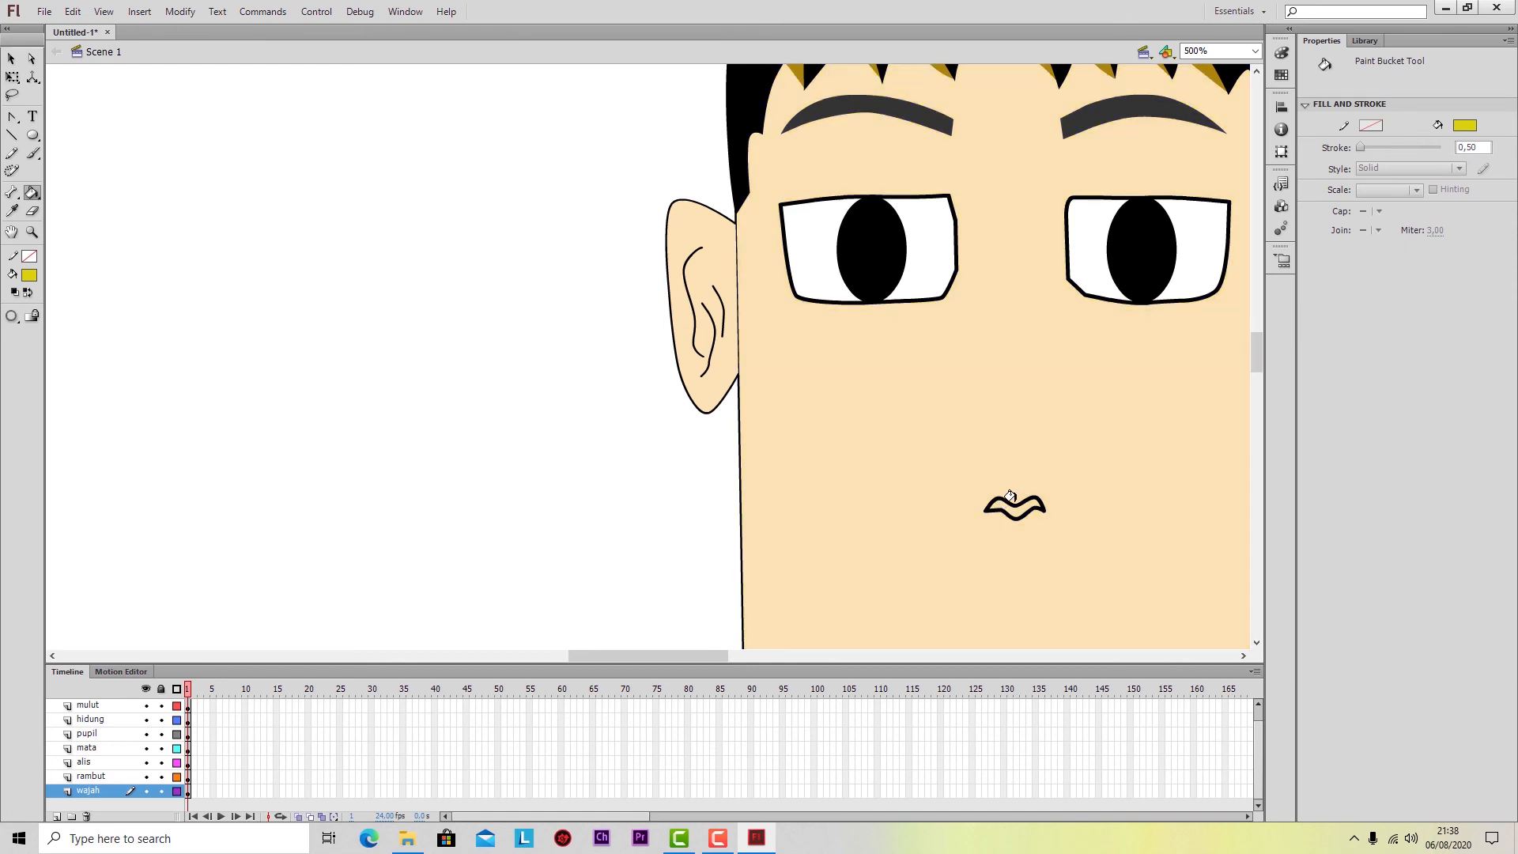
key(ctrl+equal)
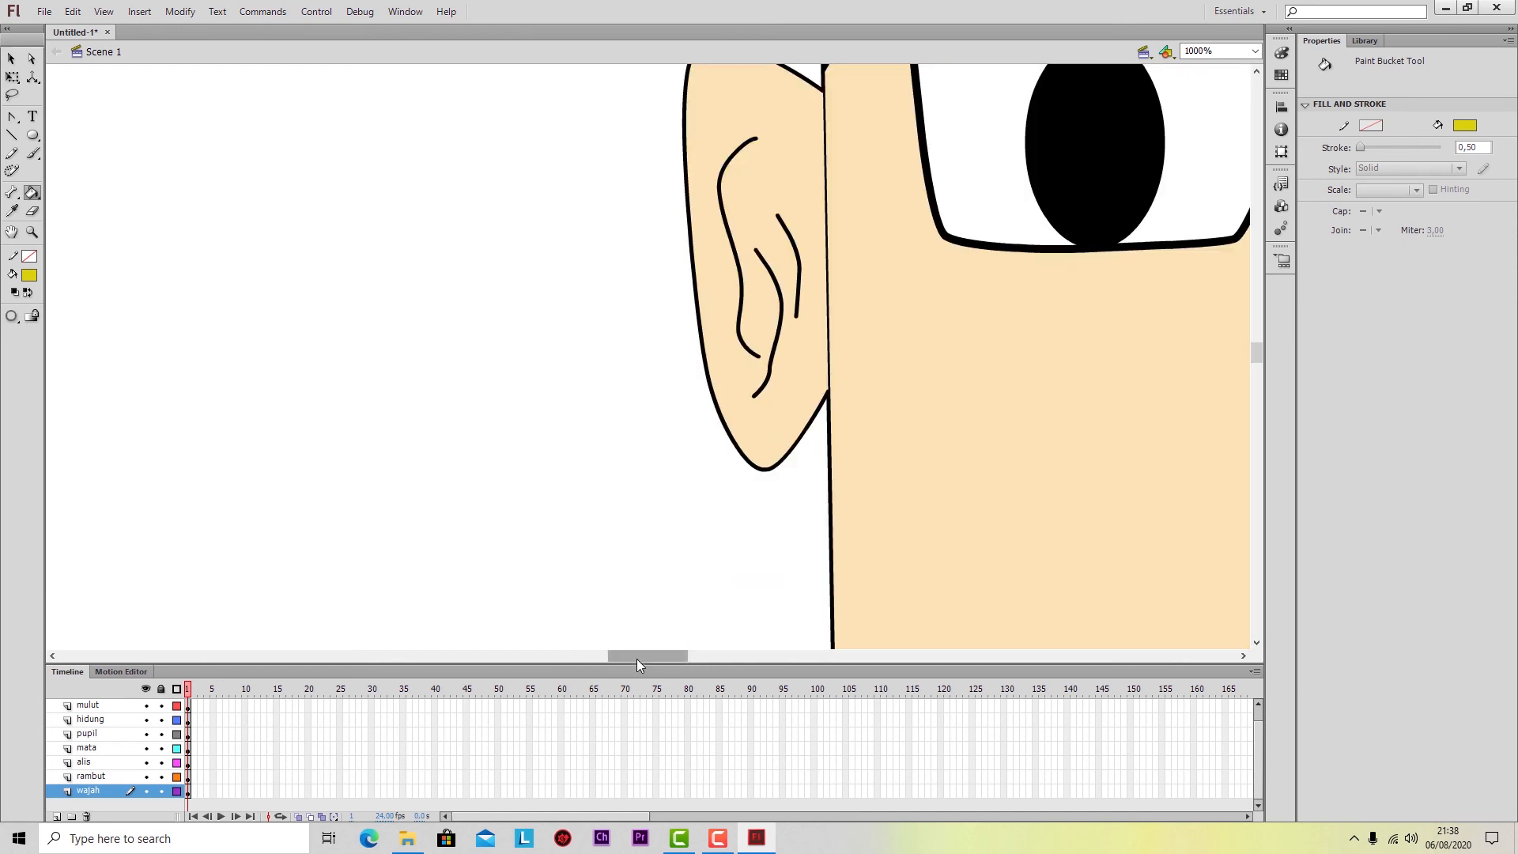
drag(637, 660, 682, 656)
scroll(729, 566, down, 5)
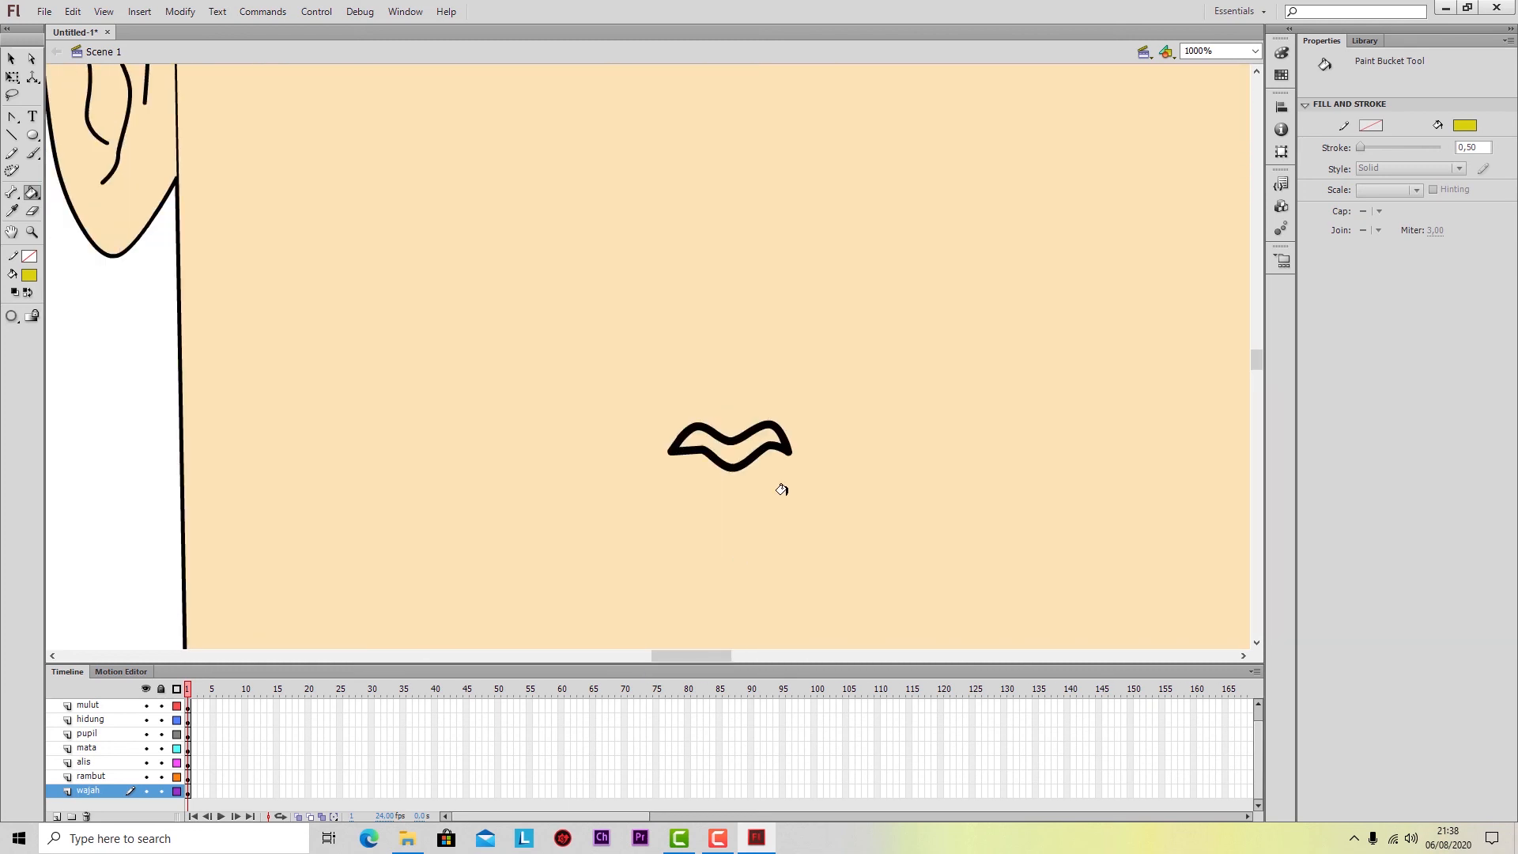
click(724, 450)
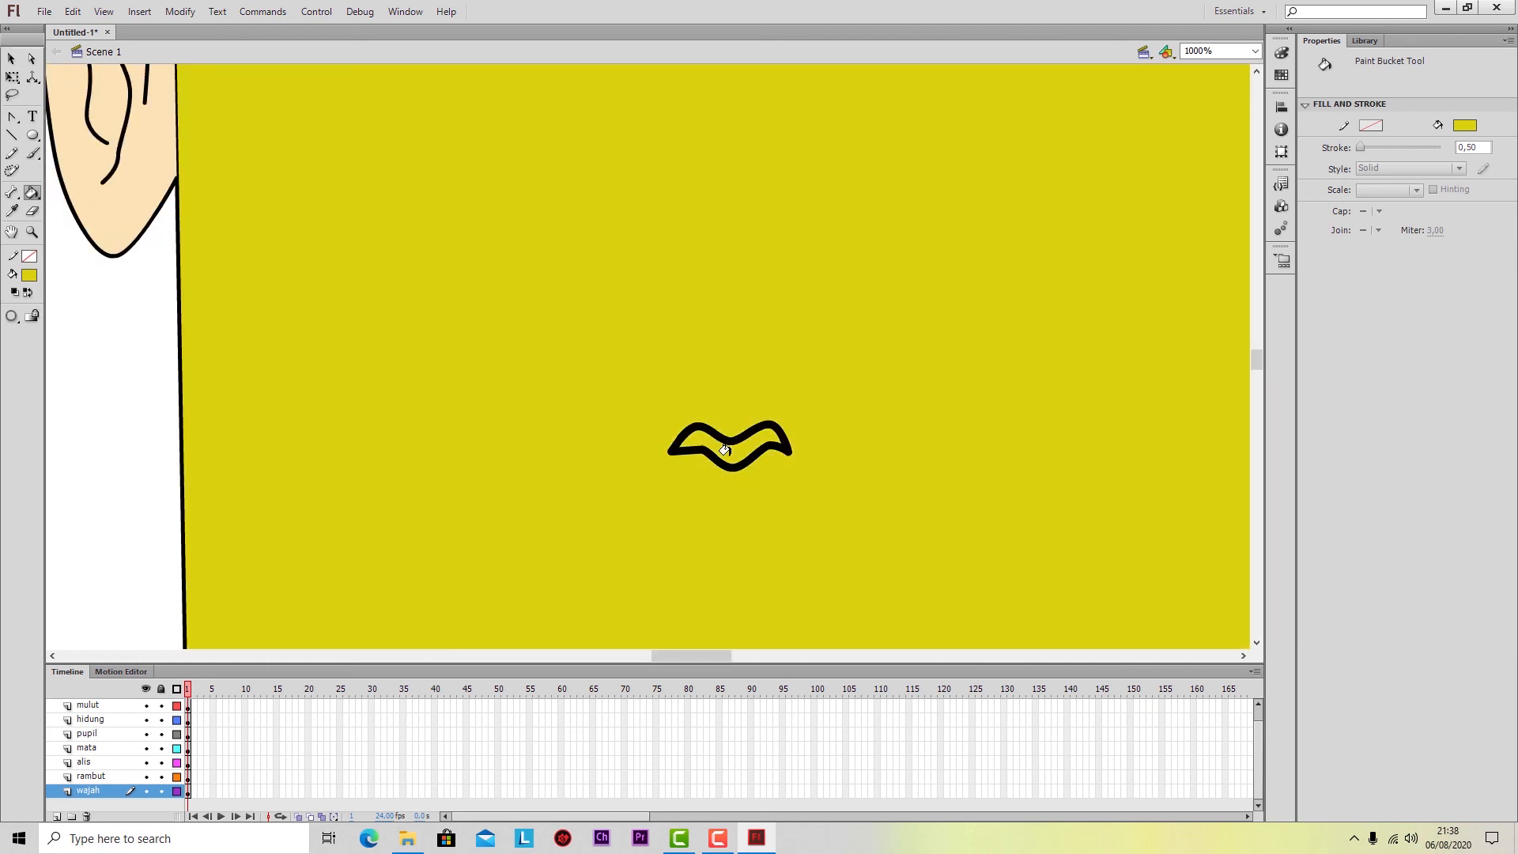
key(ctrl+z)
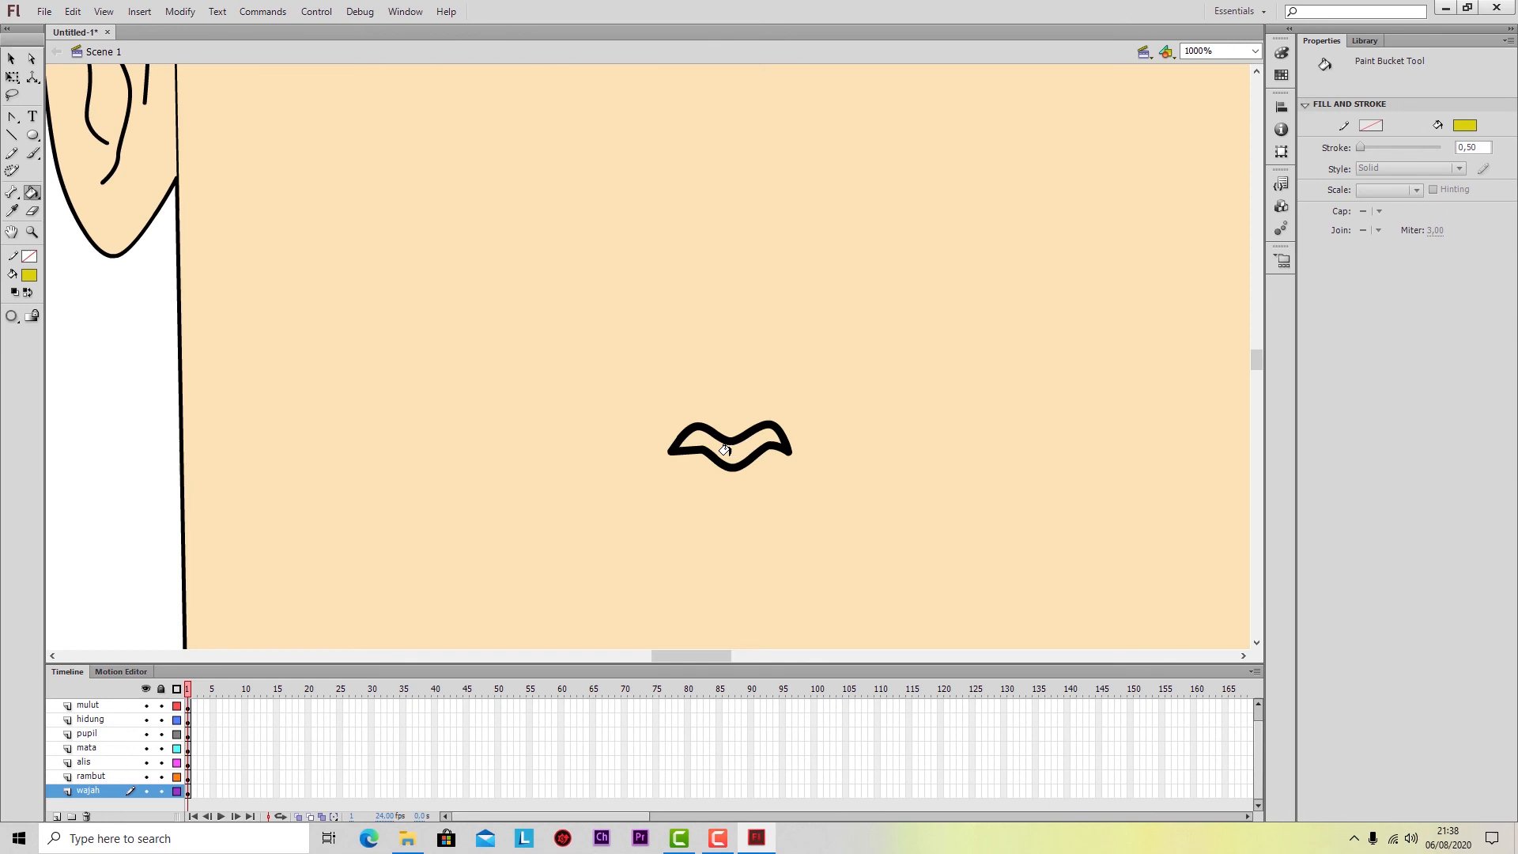
Fill the nose on the hidung layer with yellow, and replace that fill with golden brown sampled from the fringe shading.
click(90, 720)
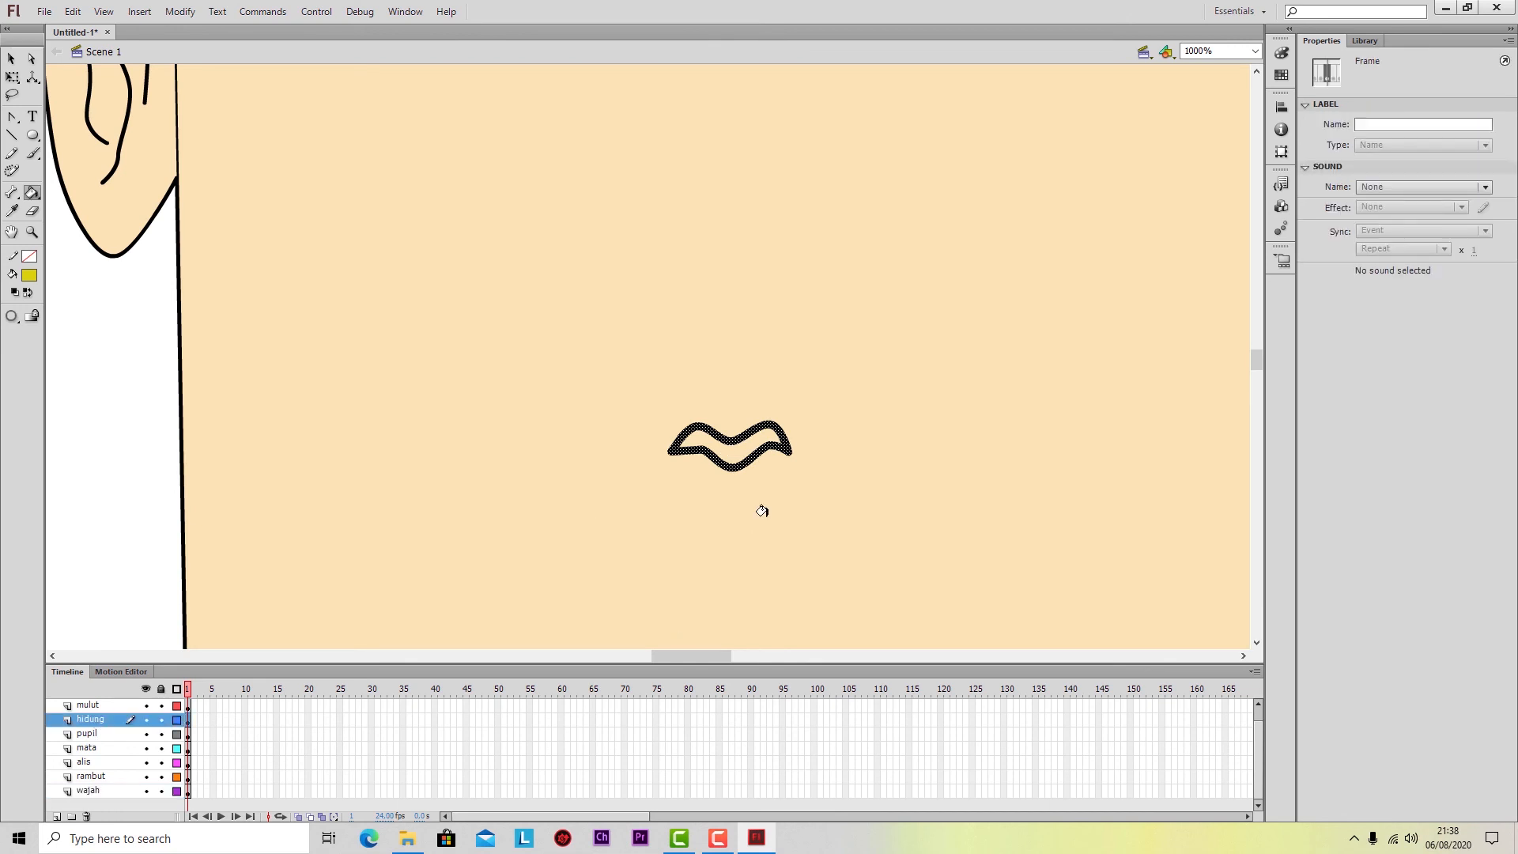
click(727, 449)
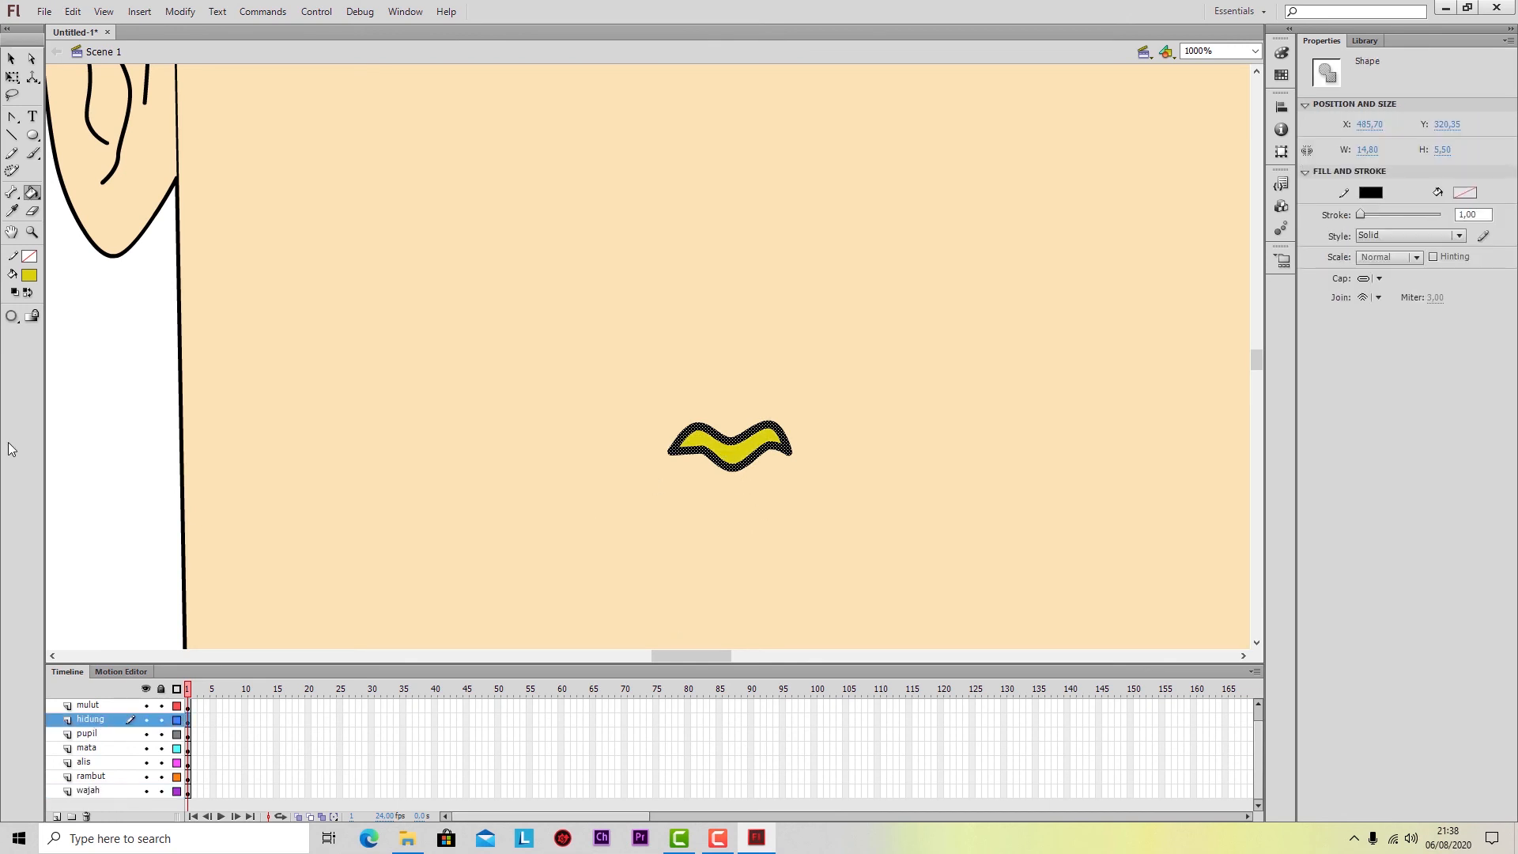
click(30, 275)
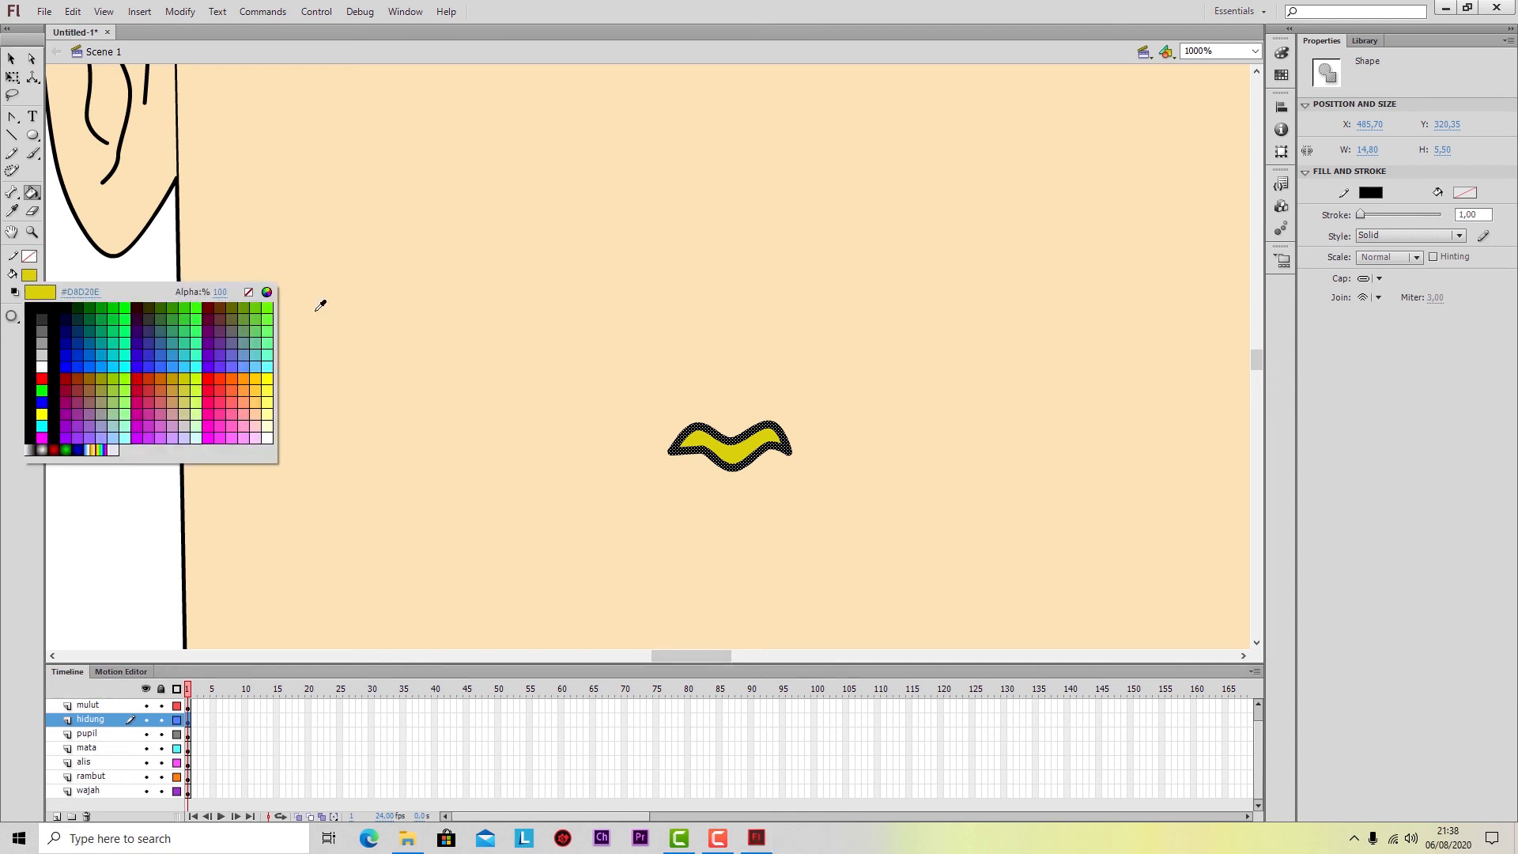
scroll(367, 275, up, 10)
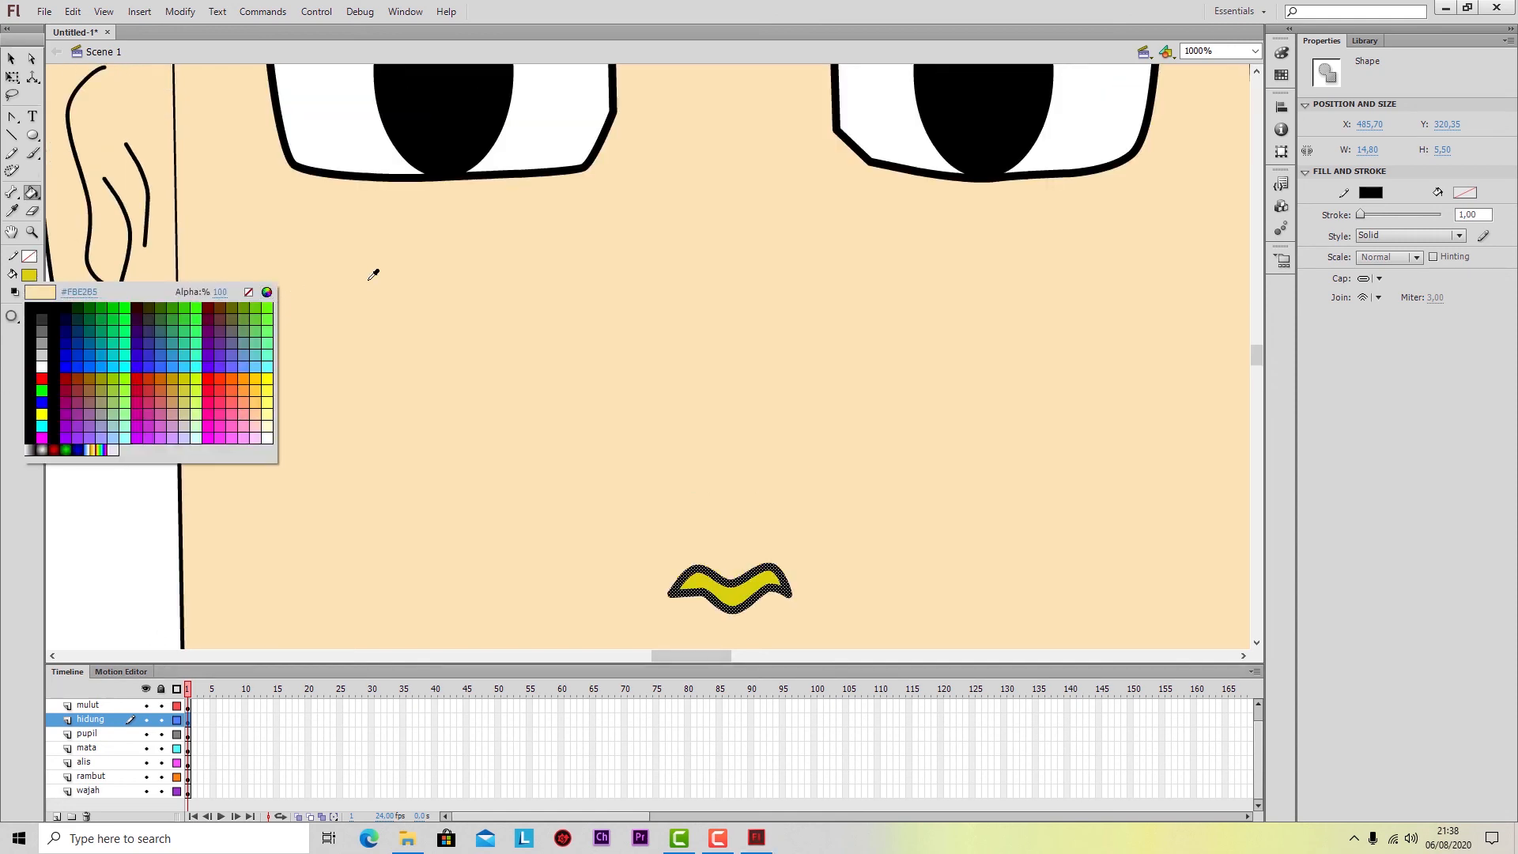
click(433, 184)
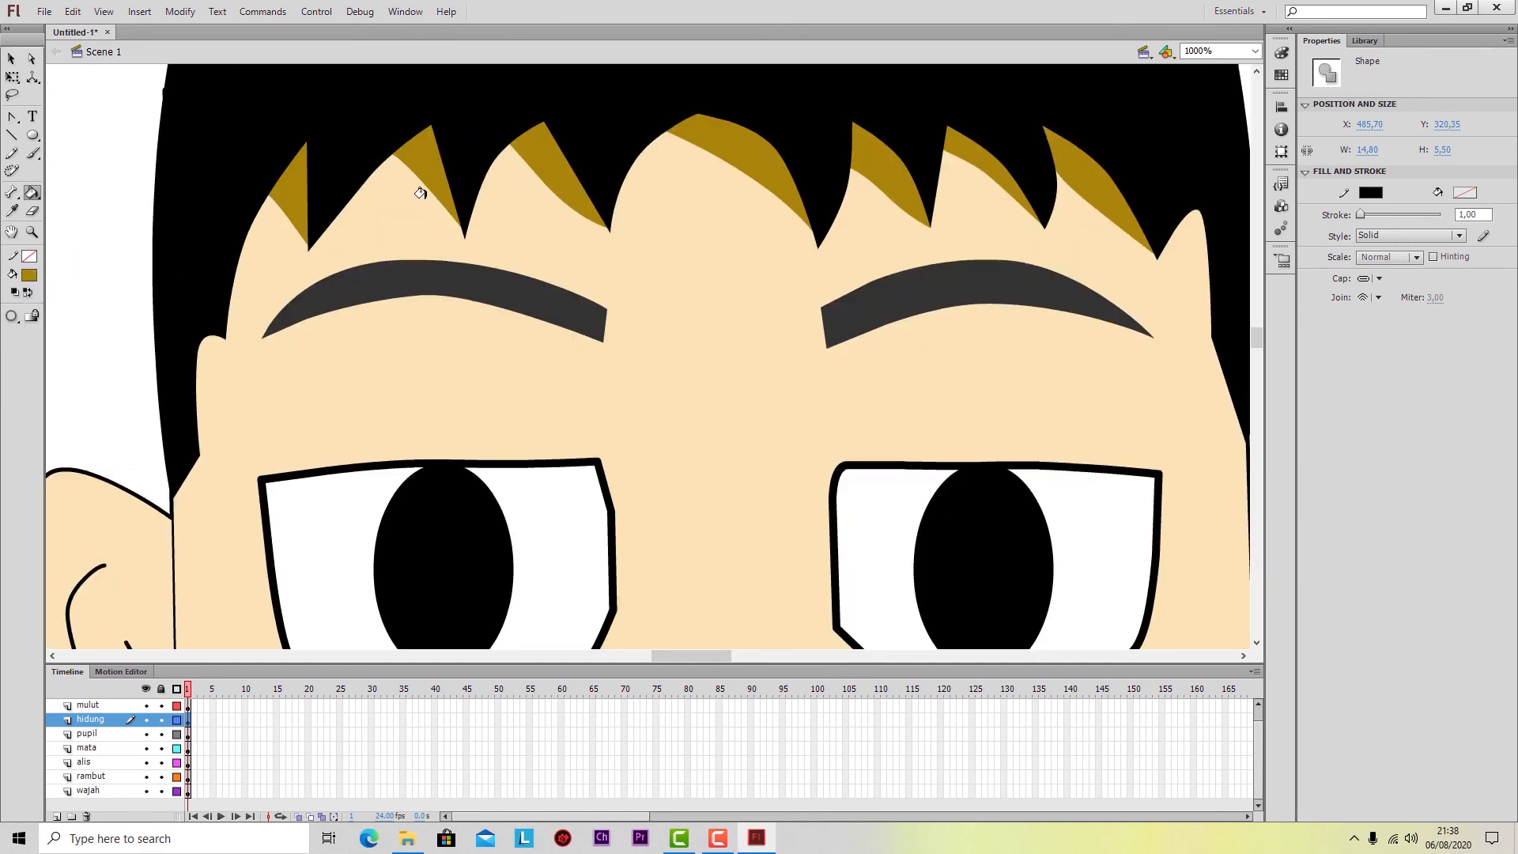
scroll(349, 399, down, 10)
scroll(349, 399, down, 3)
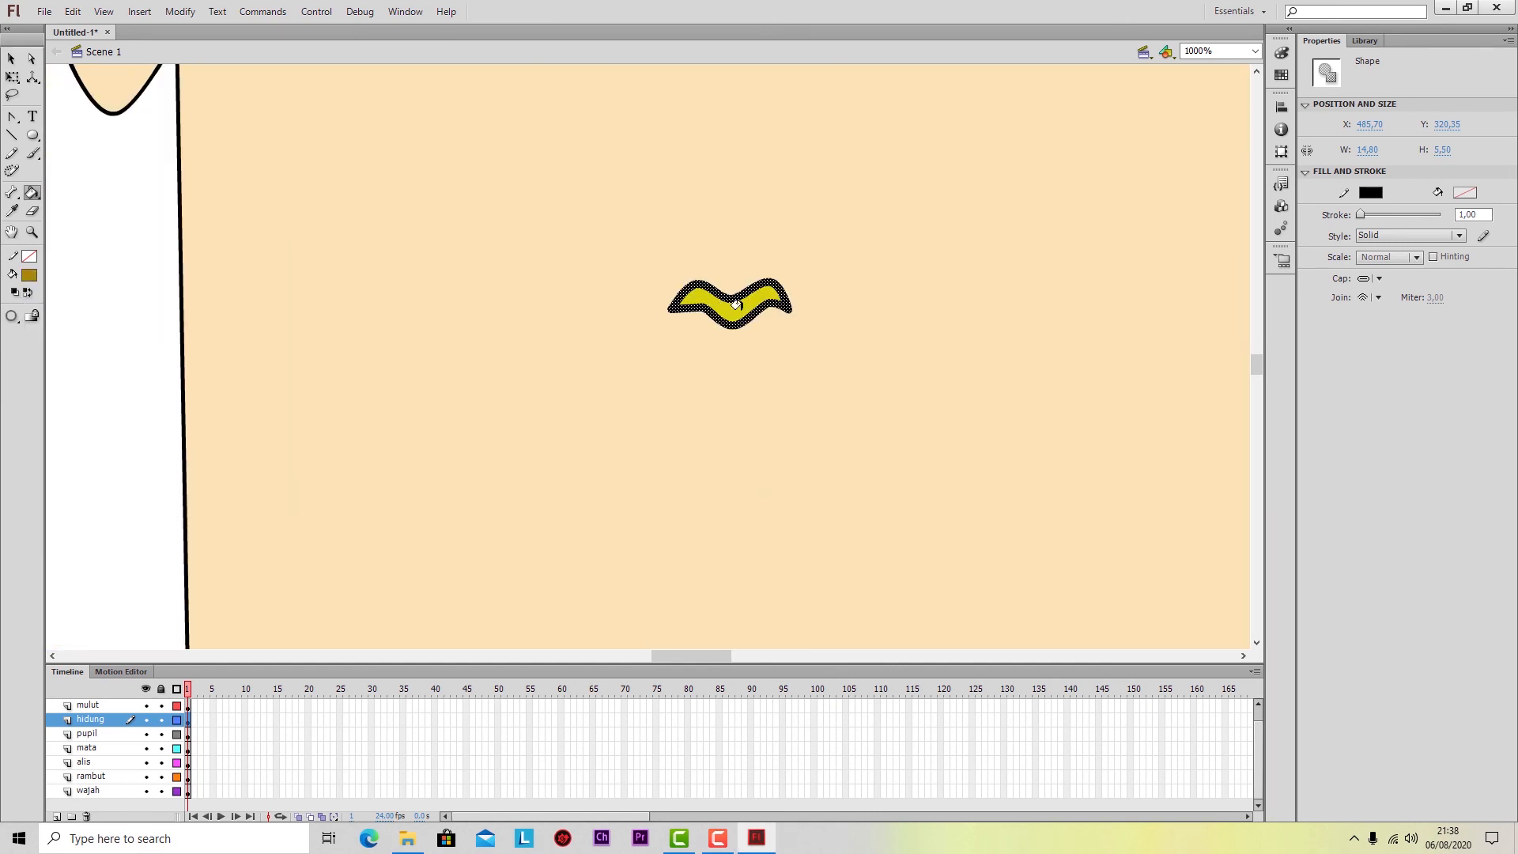
click(735, 308)
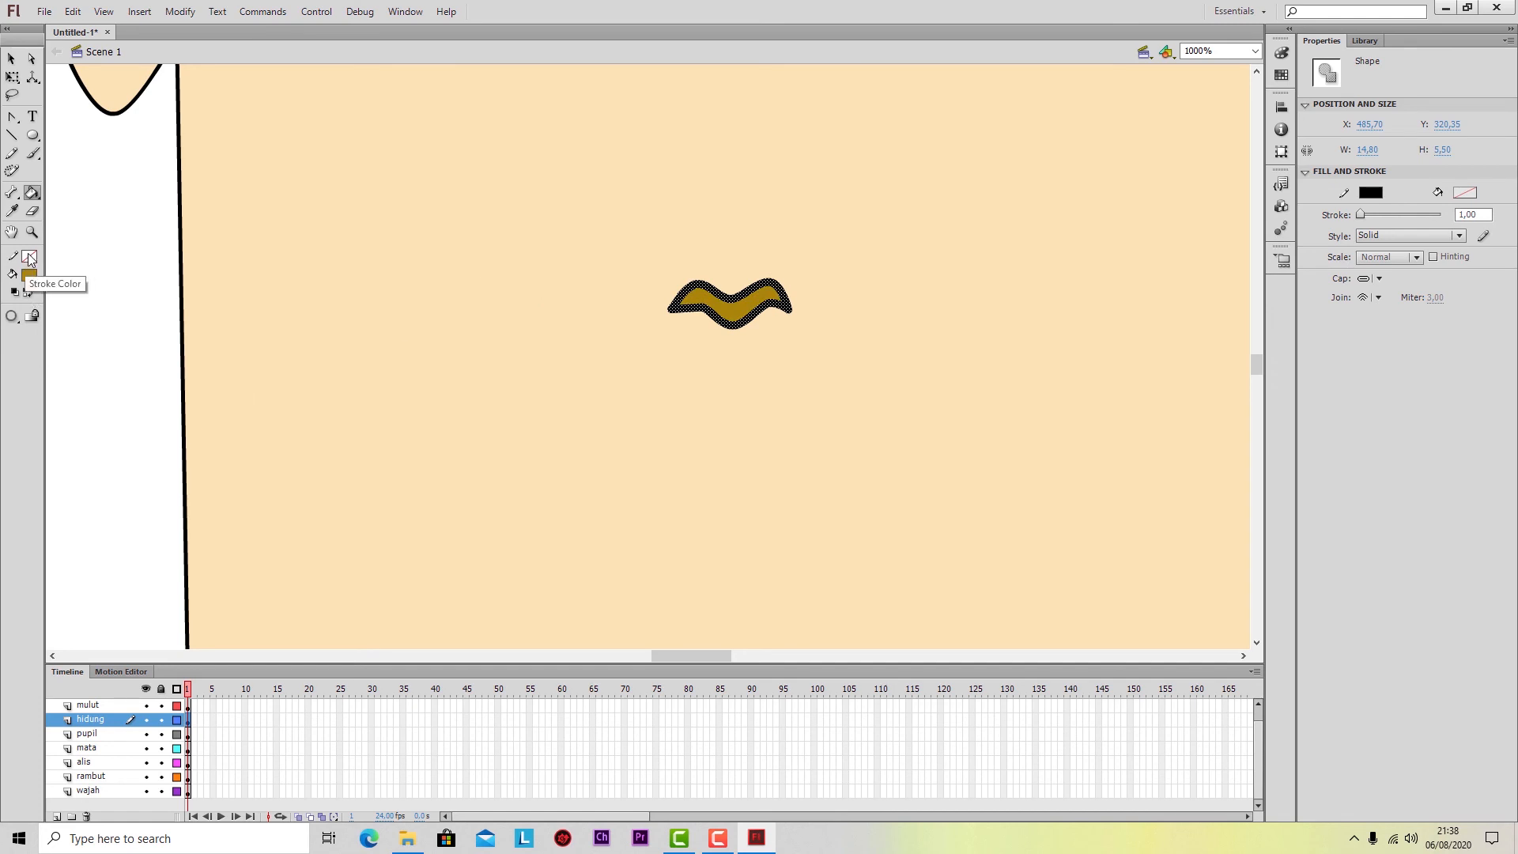
Remove the black outline from the nose by setting its stroke to none.
click(29, 274)
click(248, 274)
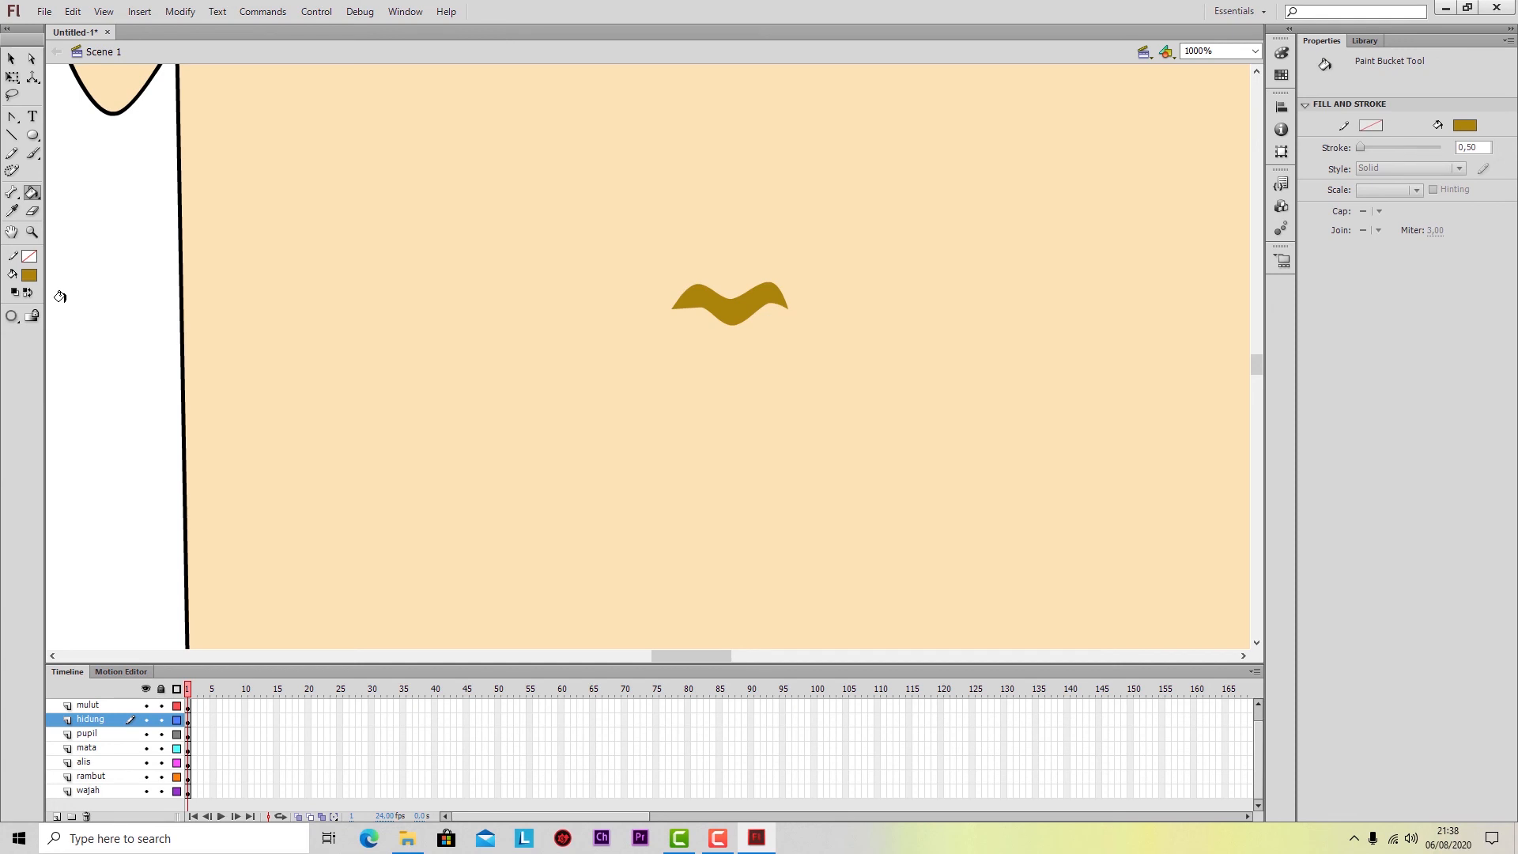
key(ctrl+minus)
key(ctrl+minus)
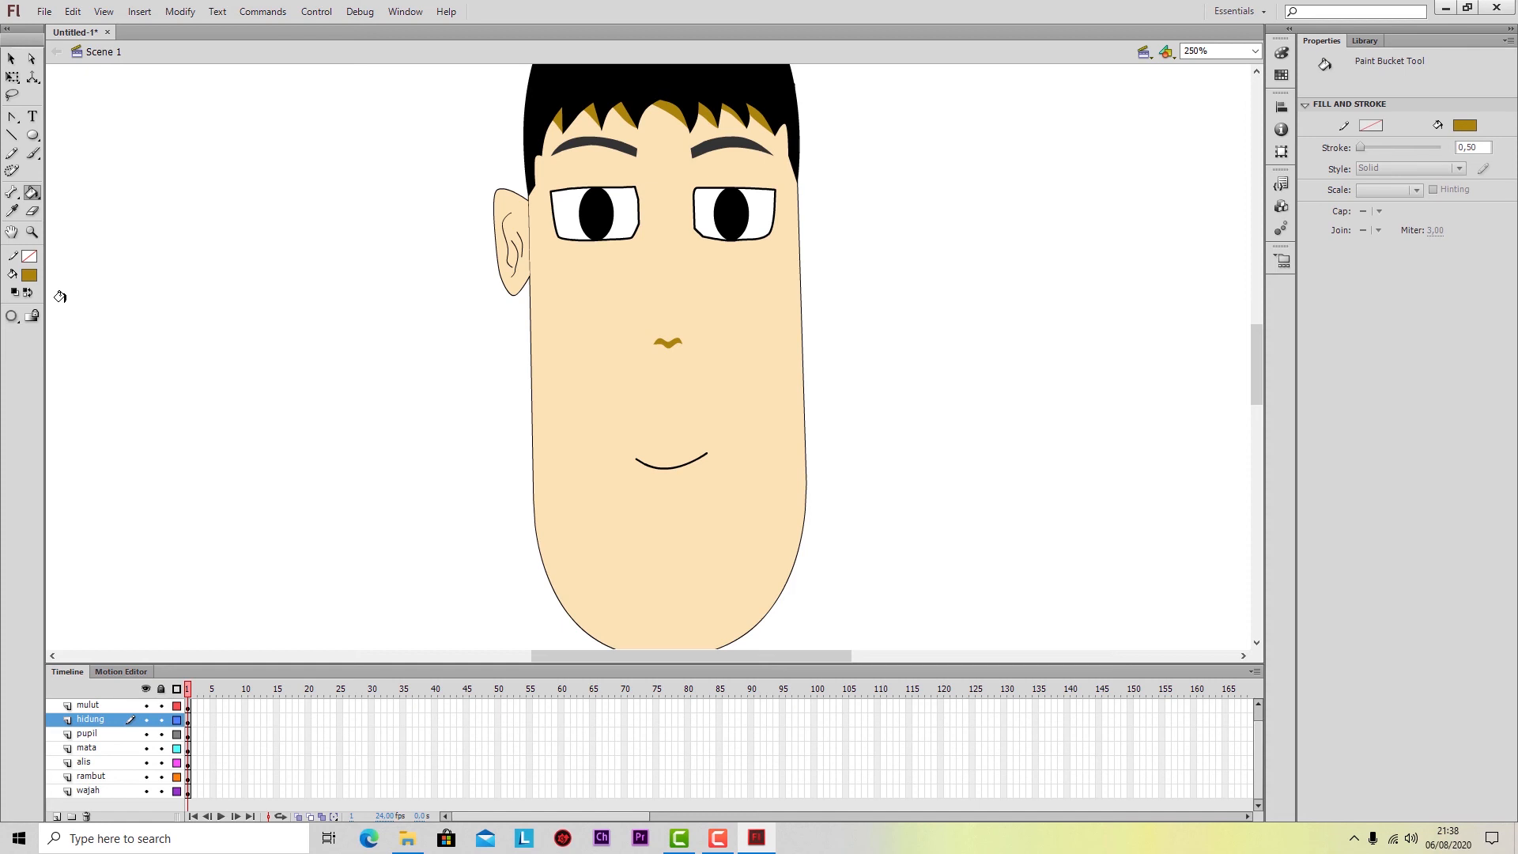
key(ctrl+equal)
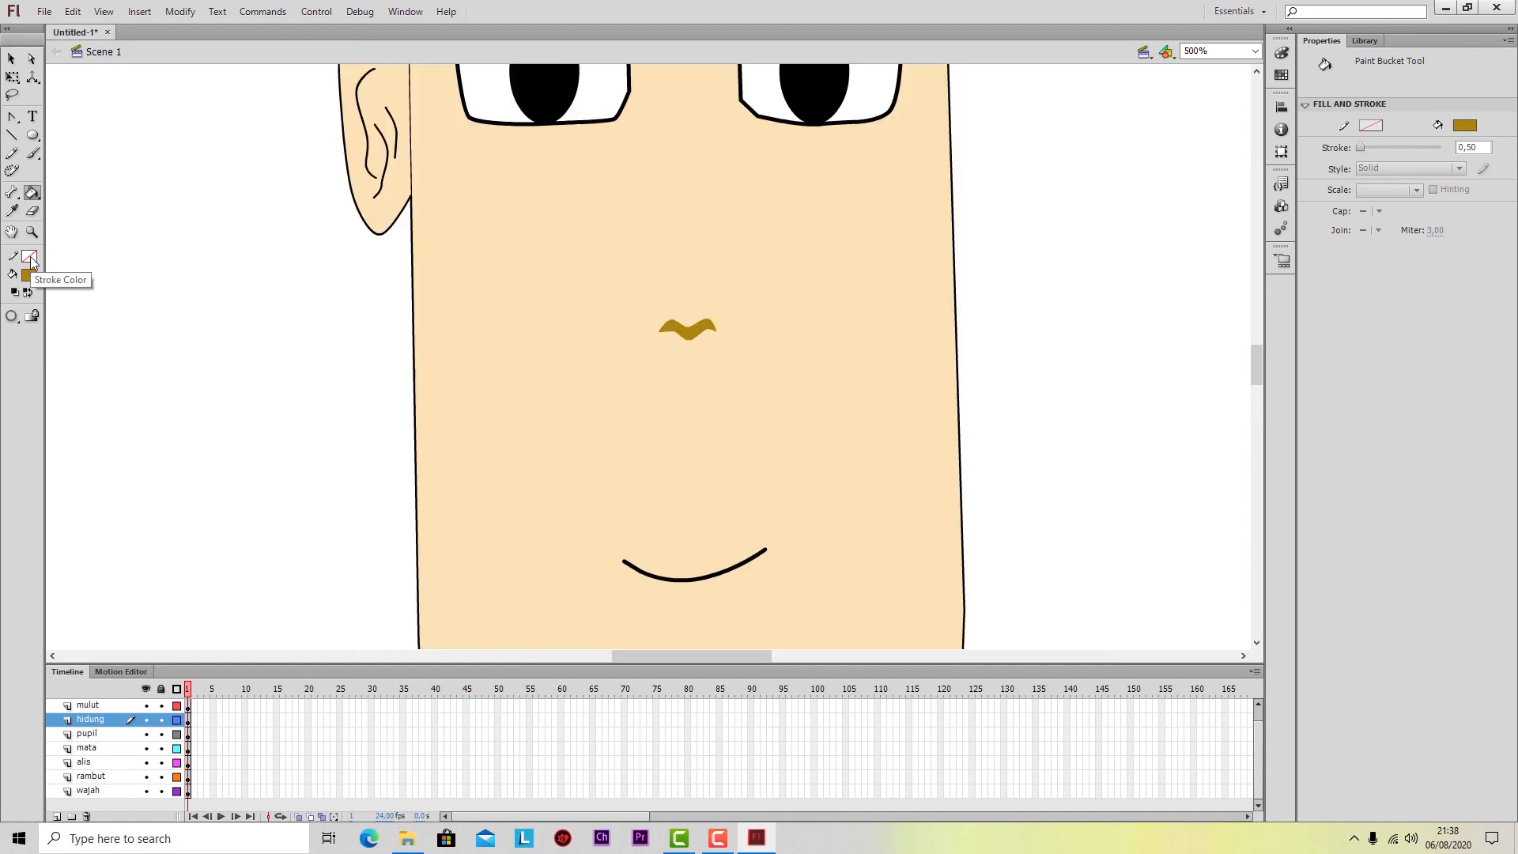
key(ctrl+equal)
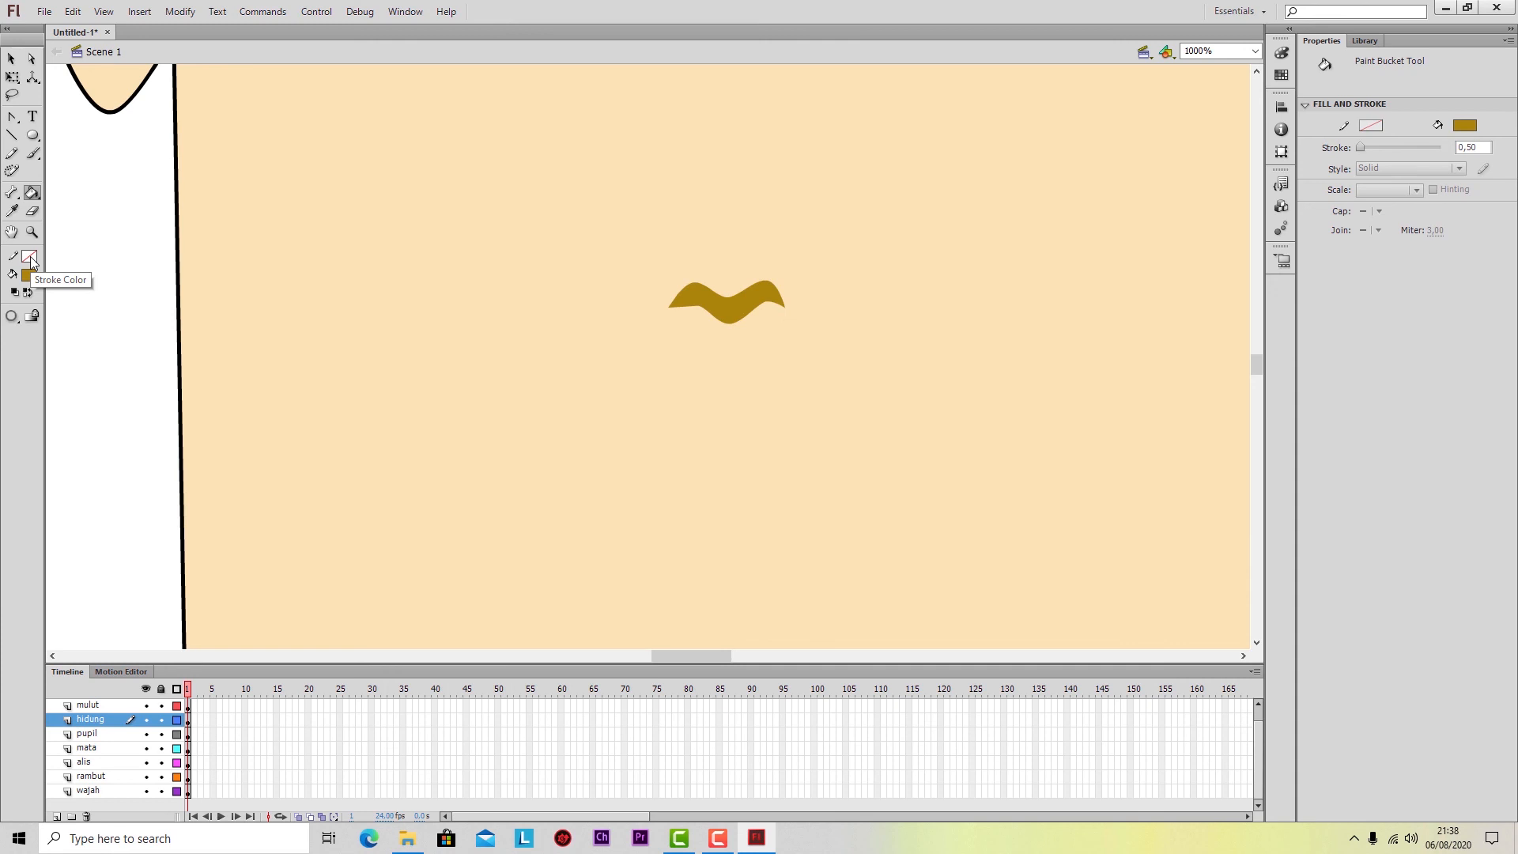
Try to draw a pencil line inside the ear while the hidung layer is active, and undo it.
scroll(176, 197, up, 5)
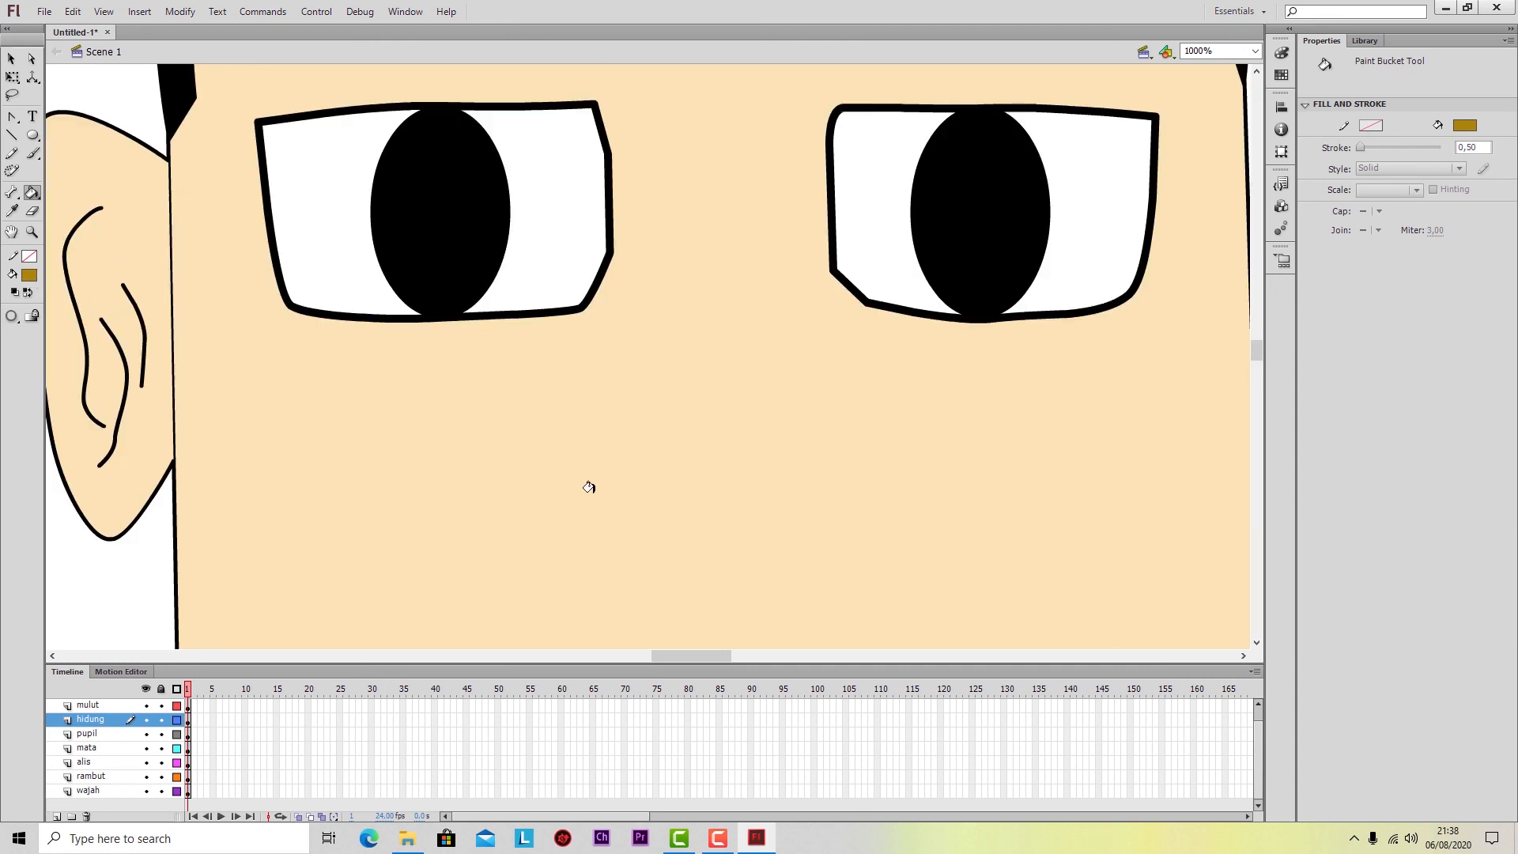
drag(690, 657, 661, 657)
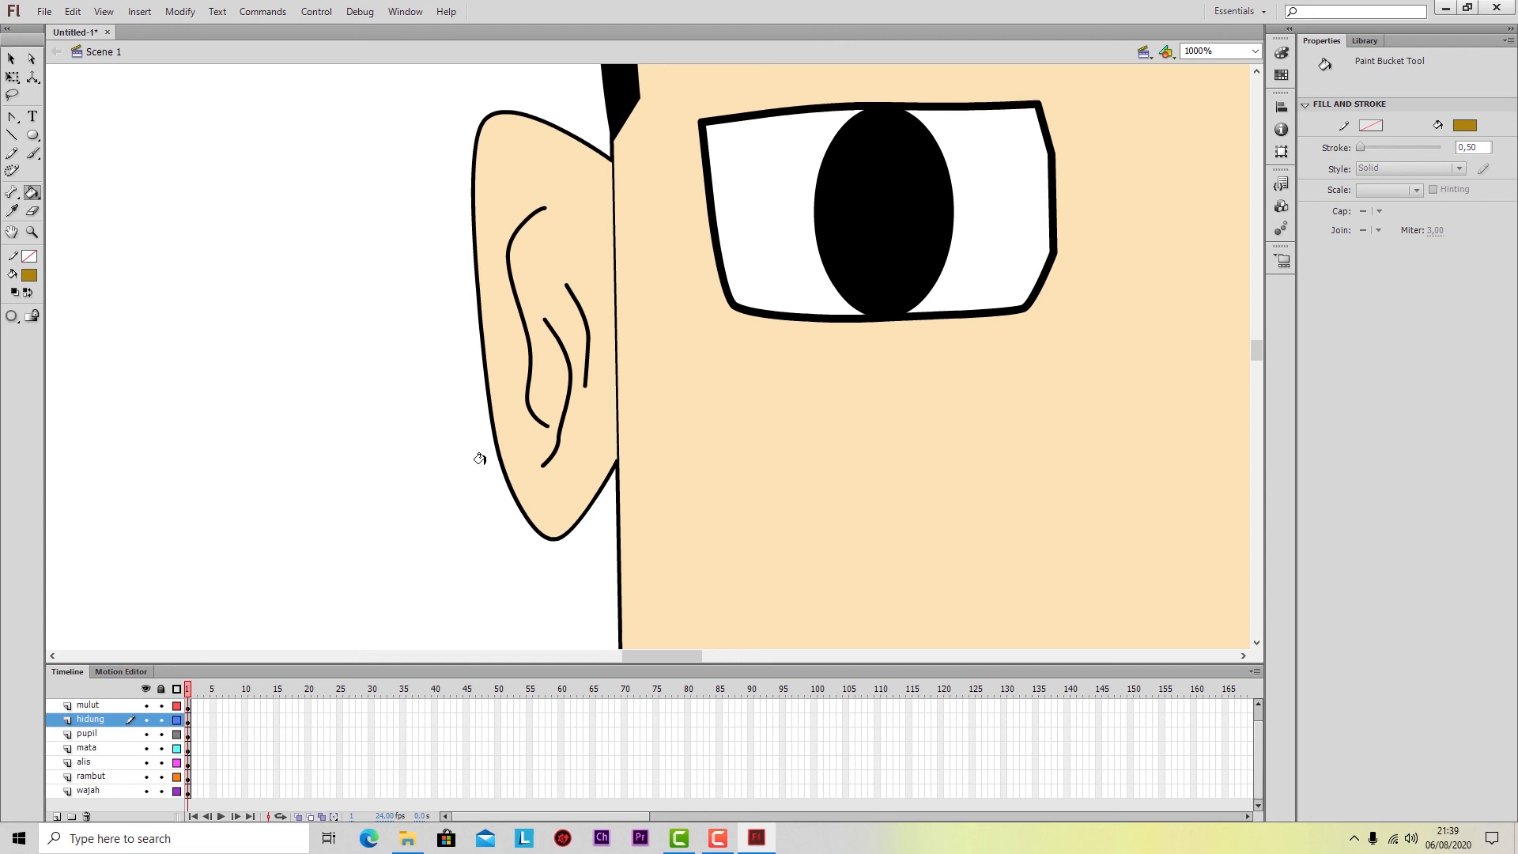
click(12, 154)
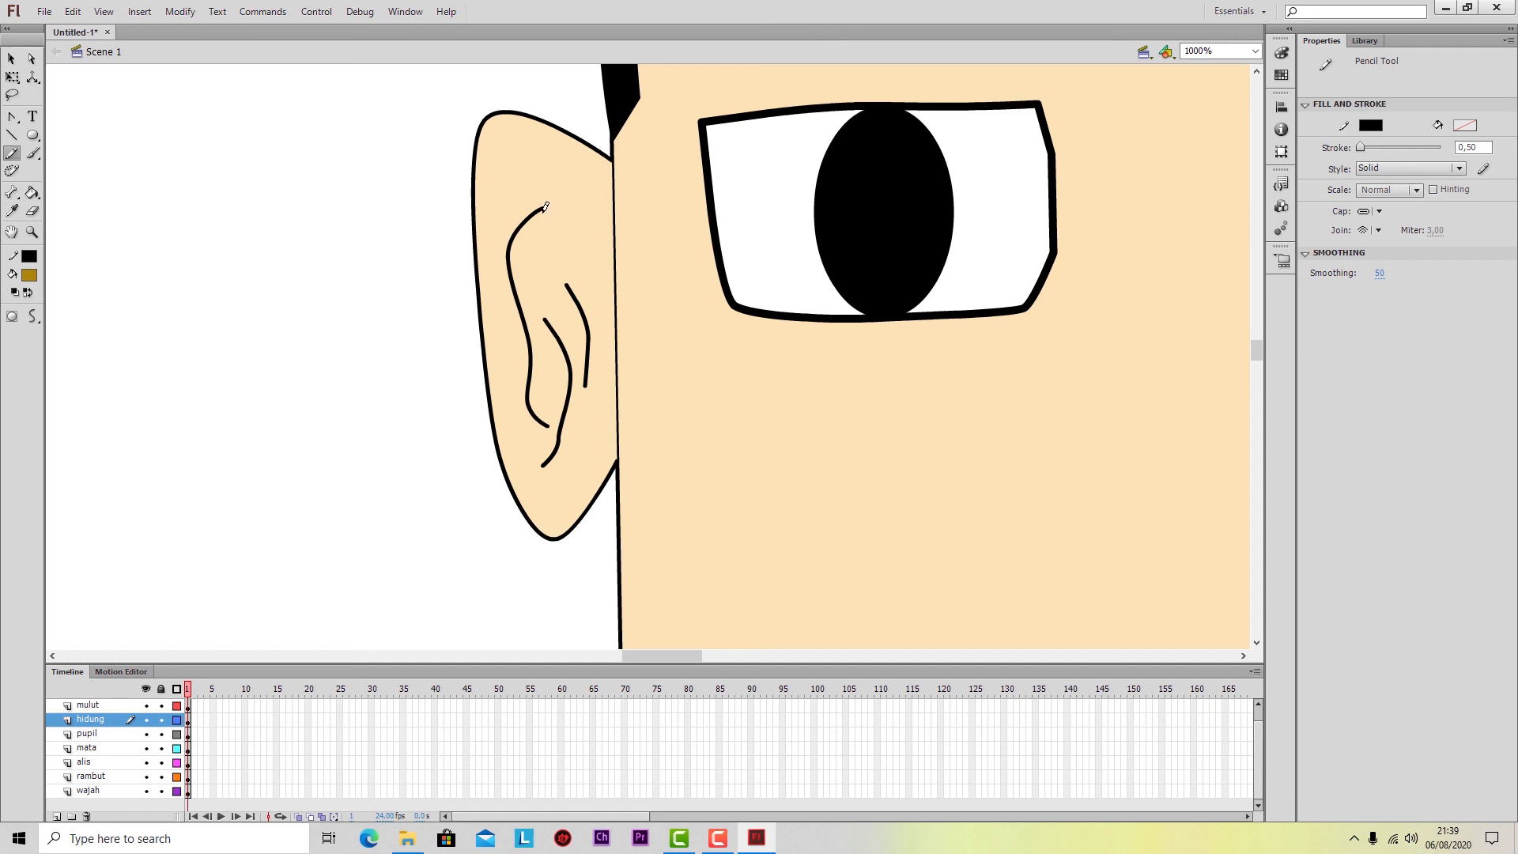
drag(544, 207, 520, 297)
key(ctrl+z)
Lock every layer except Telinga and make Telinga the active layer.
scroll(117, 737, up, 1)
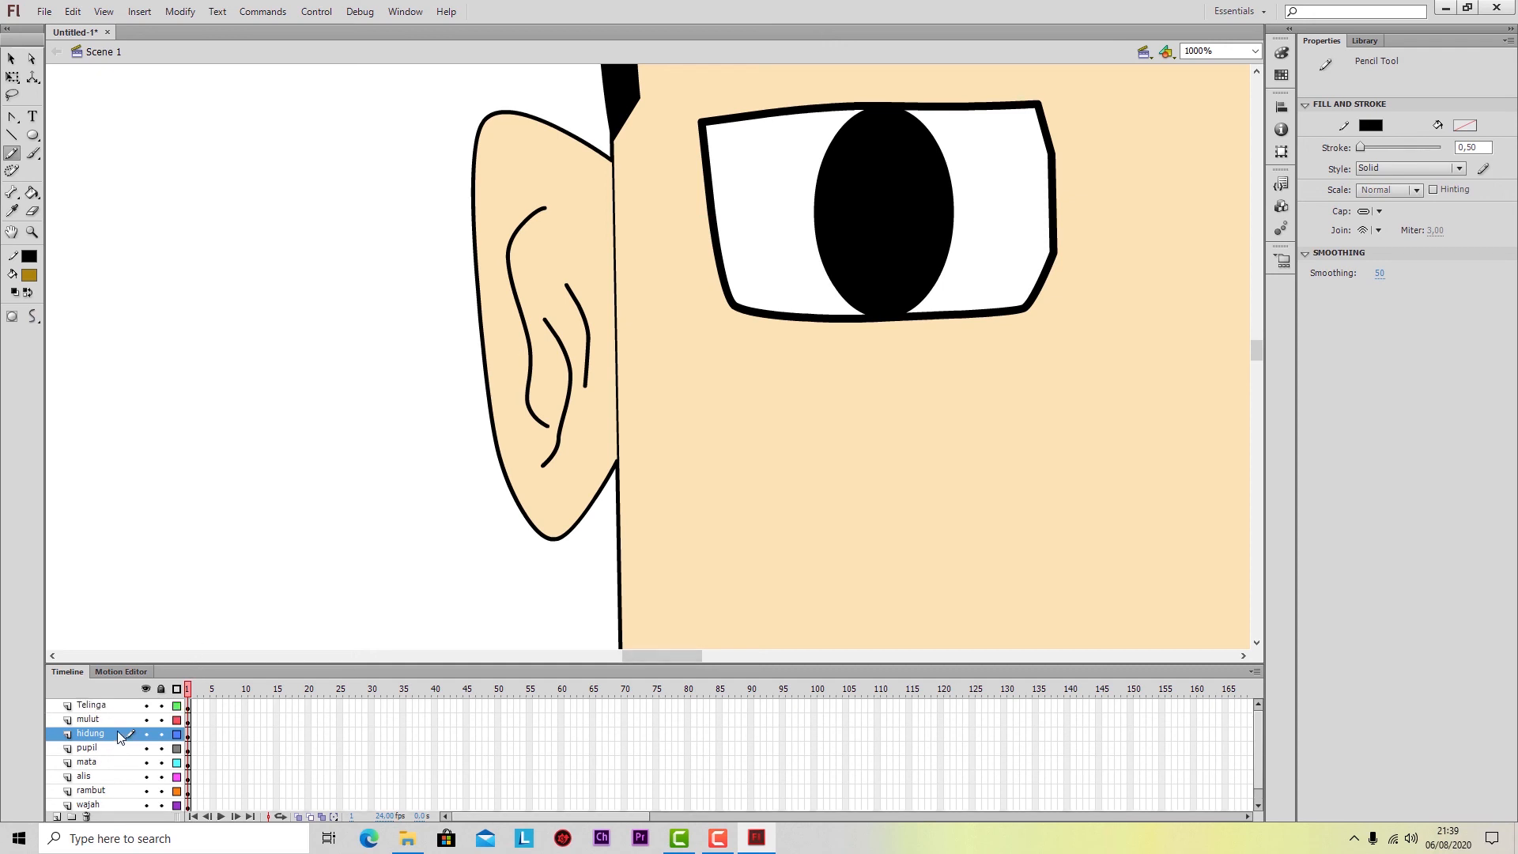
click(161, 689)
click(161, 706)
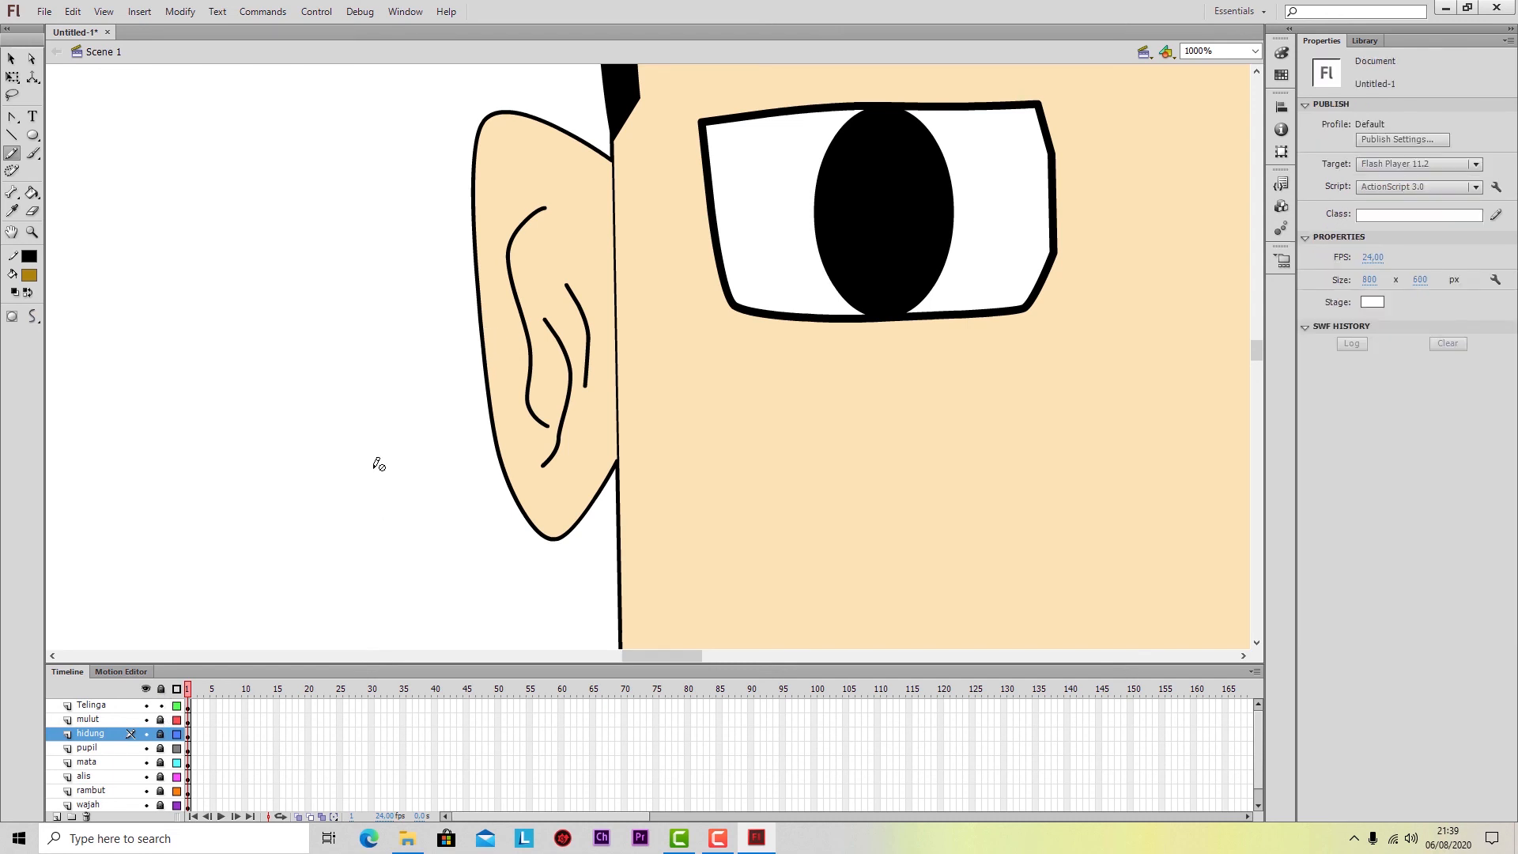
click(83, 706)
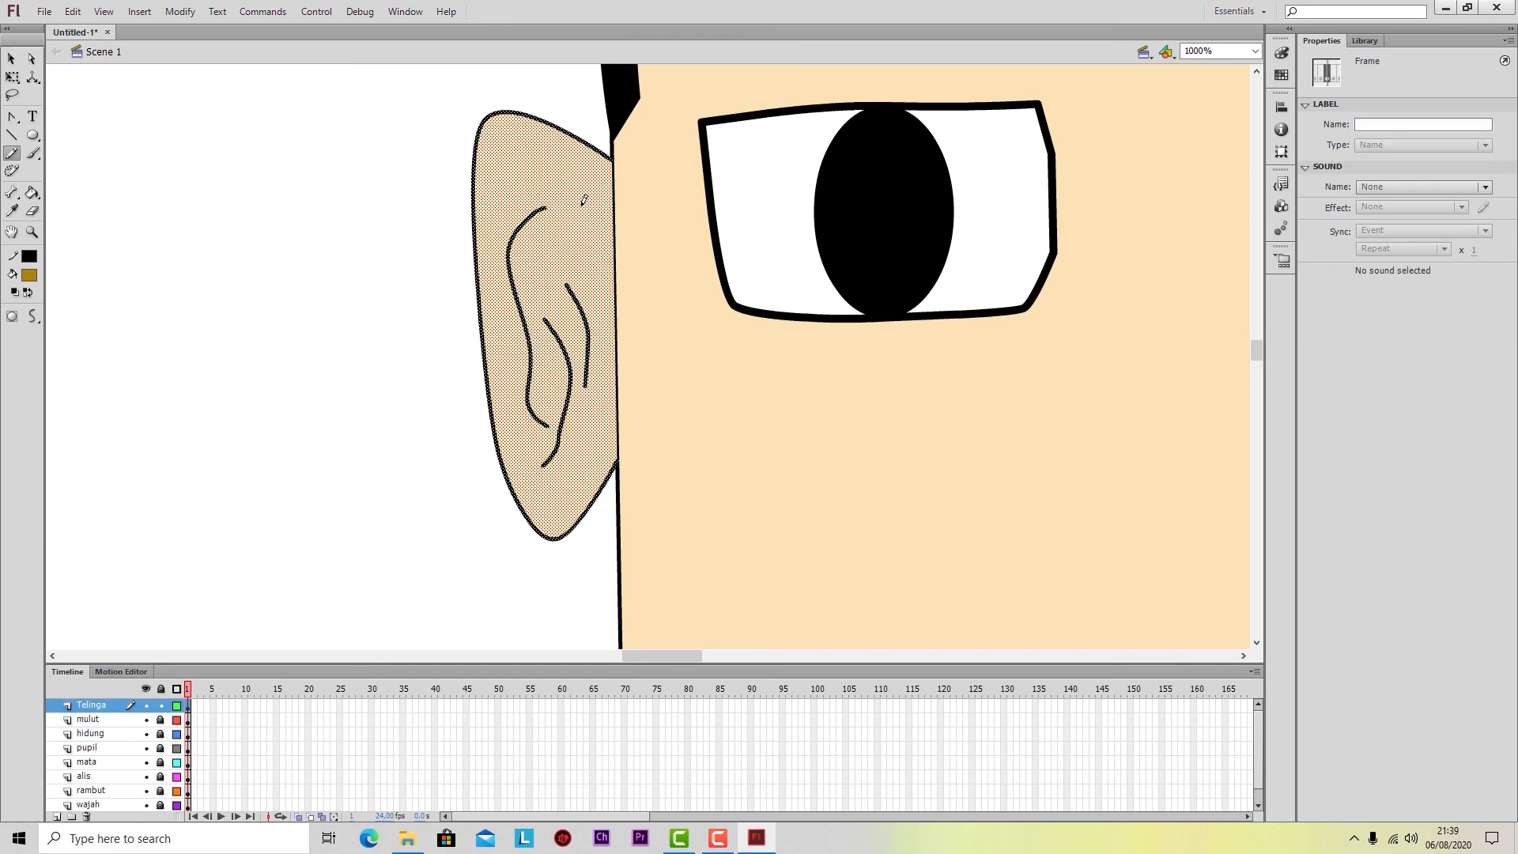
Draw freehand black pencil curves alongside the three inner ear lines to close them into thin shading shapes.
mouse_move(547, 204)
mouse_down()
mouse_move(530, 332)
mouse_move(551, 424)
mouse_up()
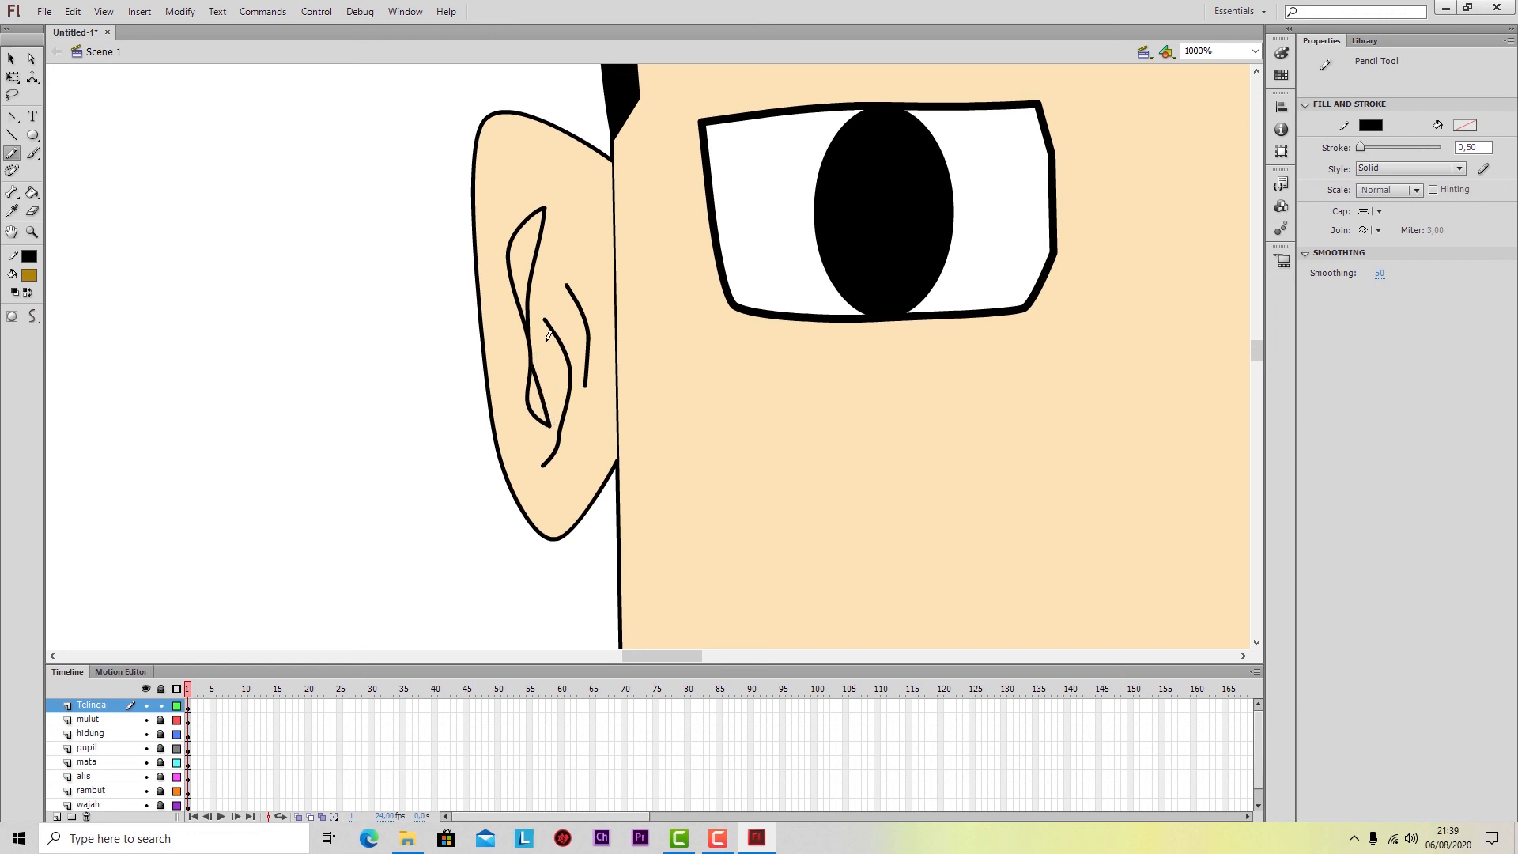
drag(548, 327, 570, 379)
key(ctrl+z)
mouse_move(547, 319)
mouse_down()
mouse_move(571, 385)
mouse_move(543, 466)
mouse_up()
drag(566, 285, 588, 378)
key(ctrl+z)
Fill both parts of the outer ear fold and the upper part of the middle fold with golden brown.
click(32, 193)
click(523, 264)
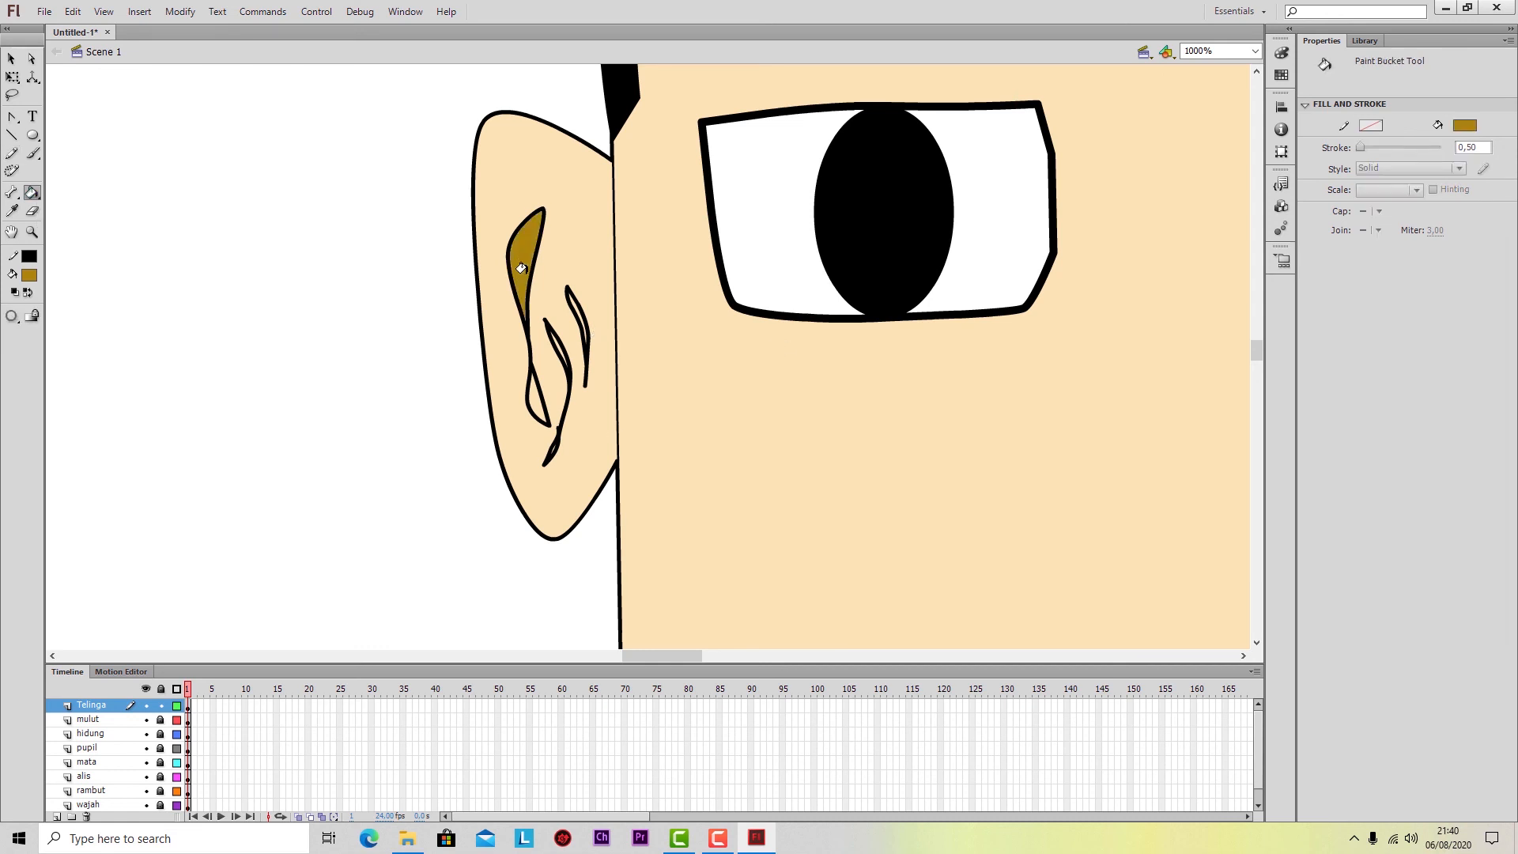
click(535, 395)
click(556, 353)
Try twice to fill the lower tip of the middle ear fold with golden brown, undoing each fill.
click(549, 444)
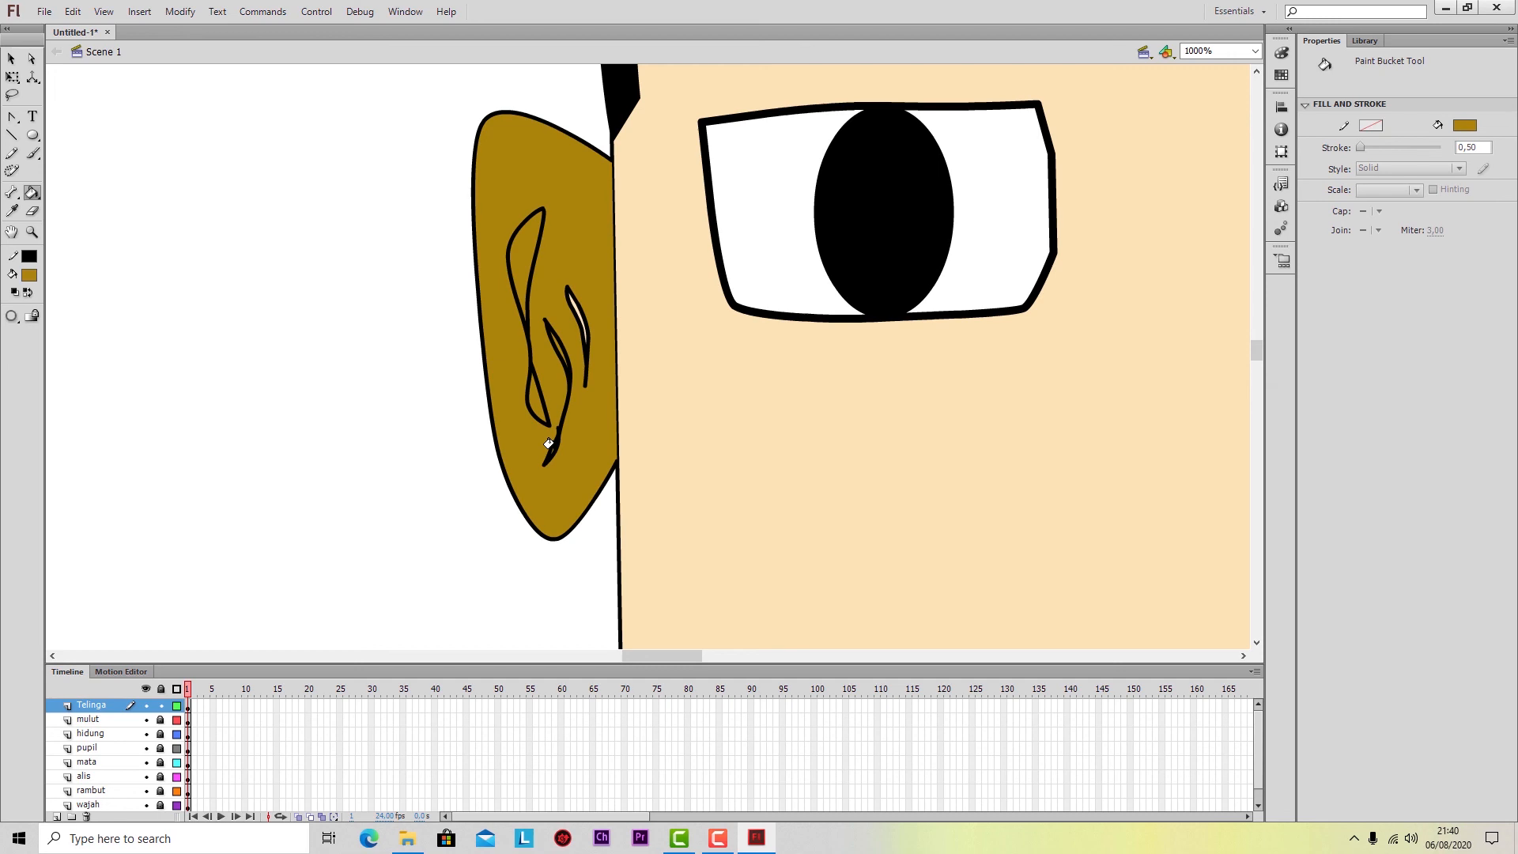
key(ctrl+z)
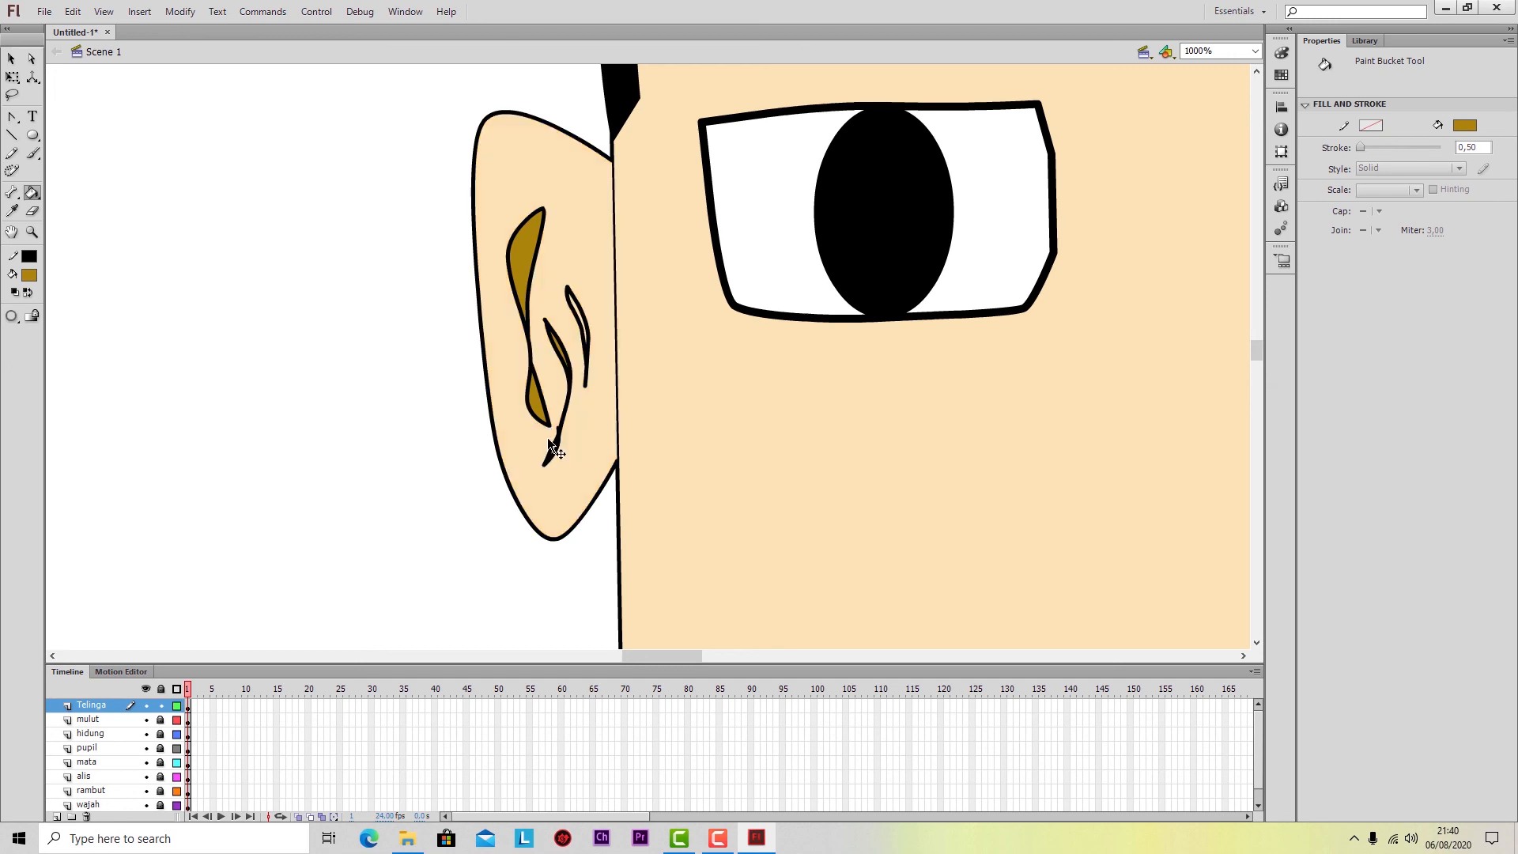
key(ctrl+equal)
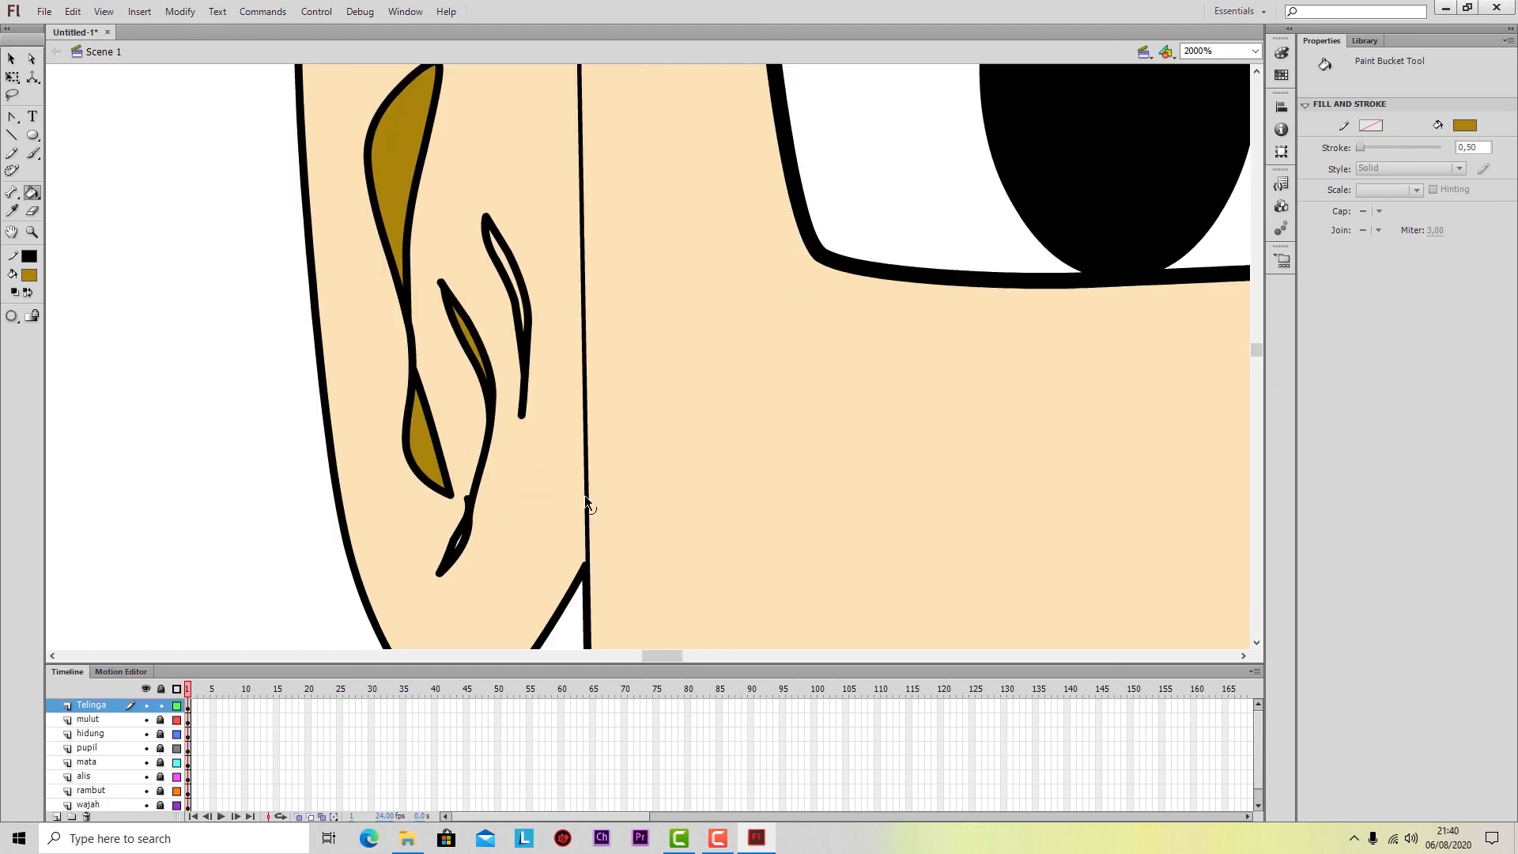
click(446, 540)
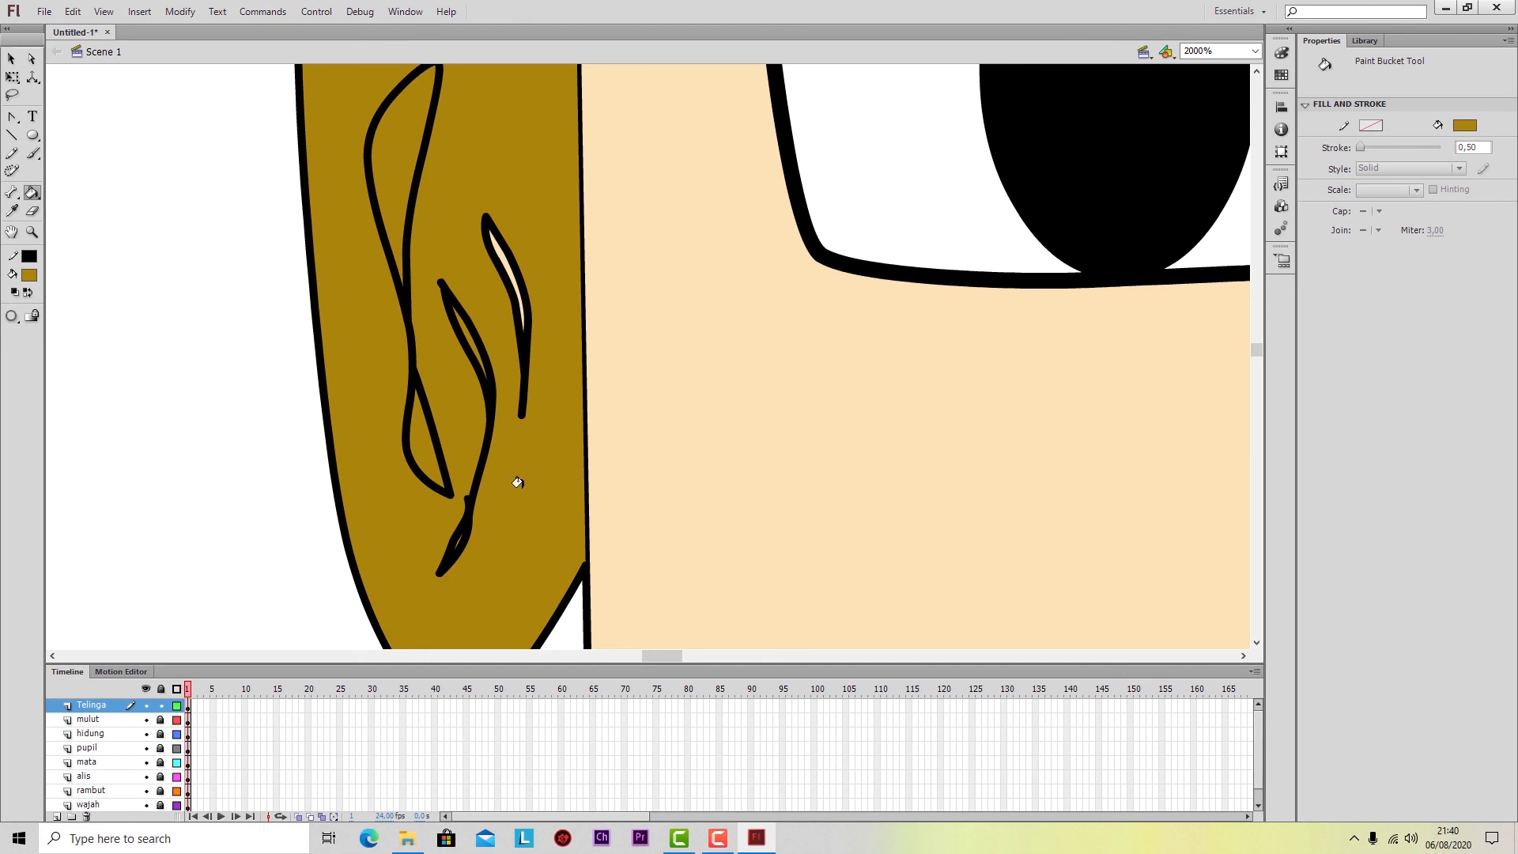
key(ctrl+z)
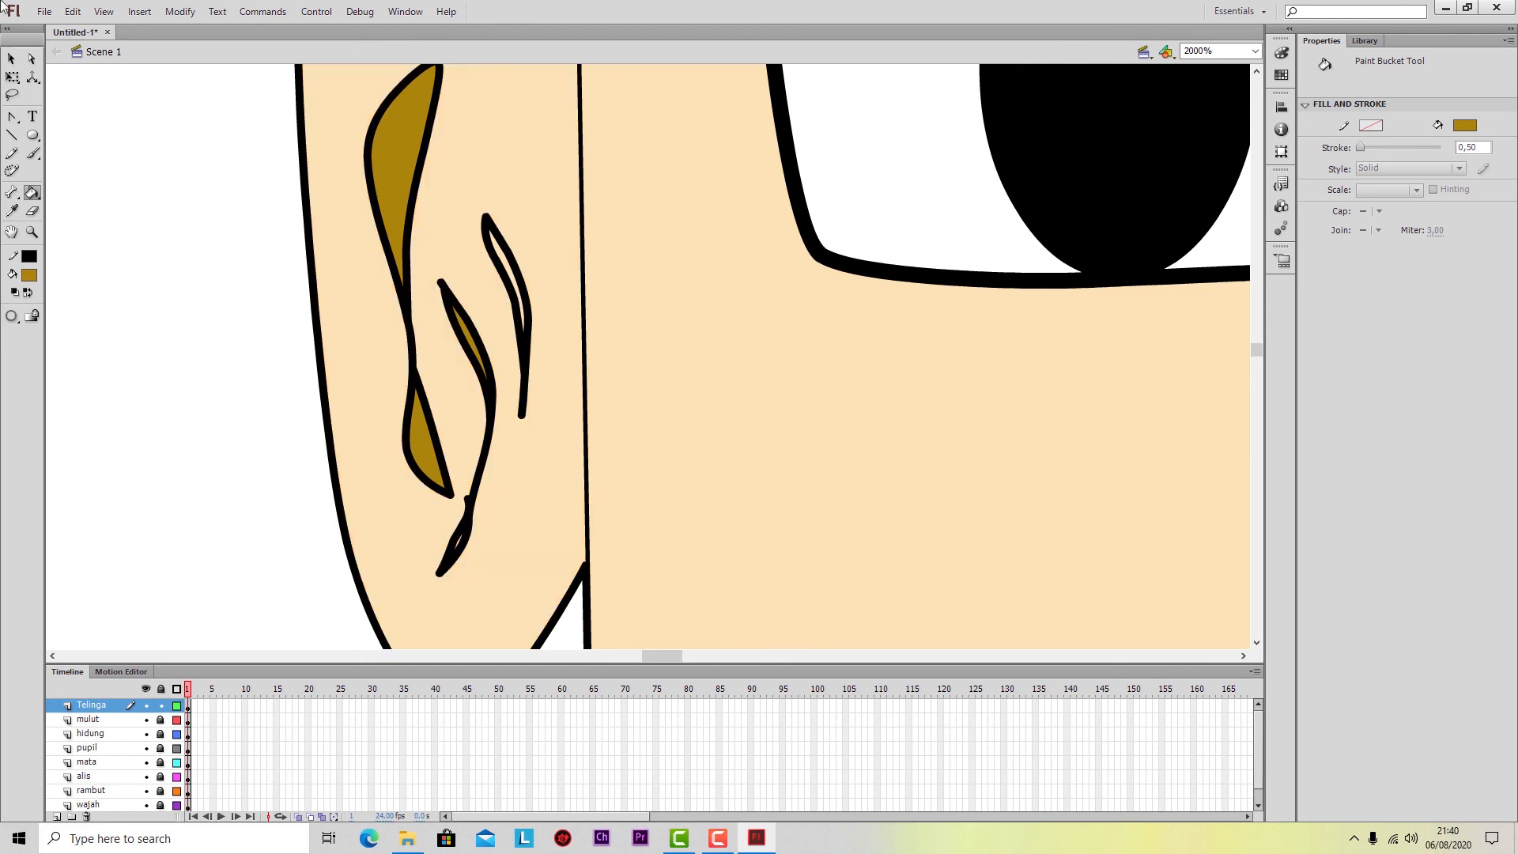
Delete the short stray stroke where the lower tip of the middle ear fold meets the fold line.
click(11, 58)
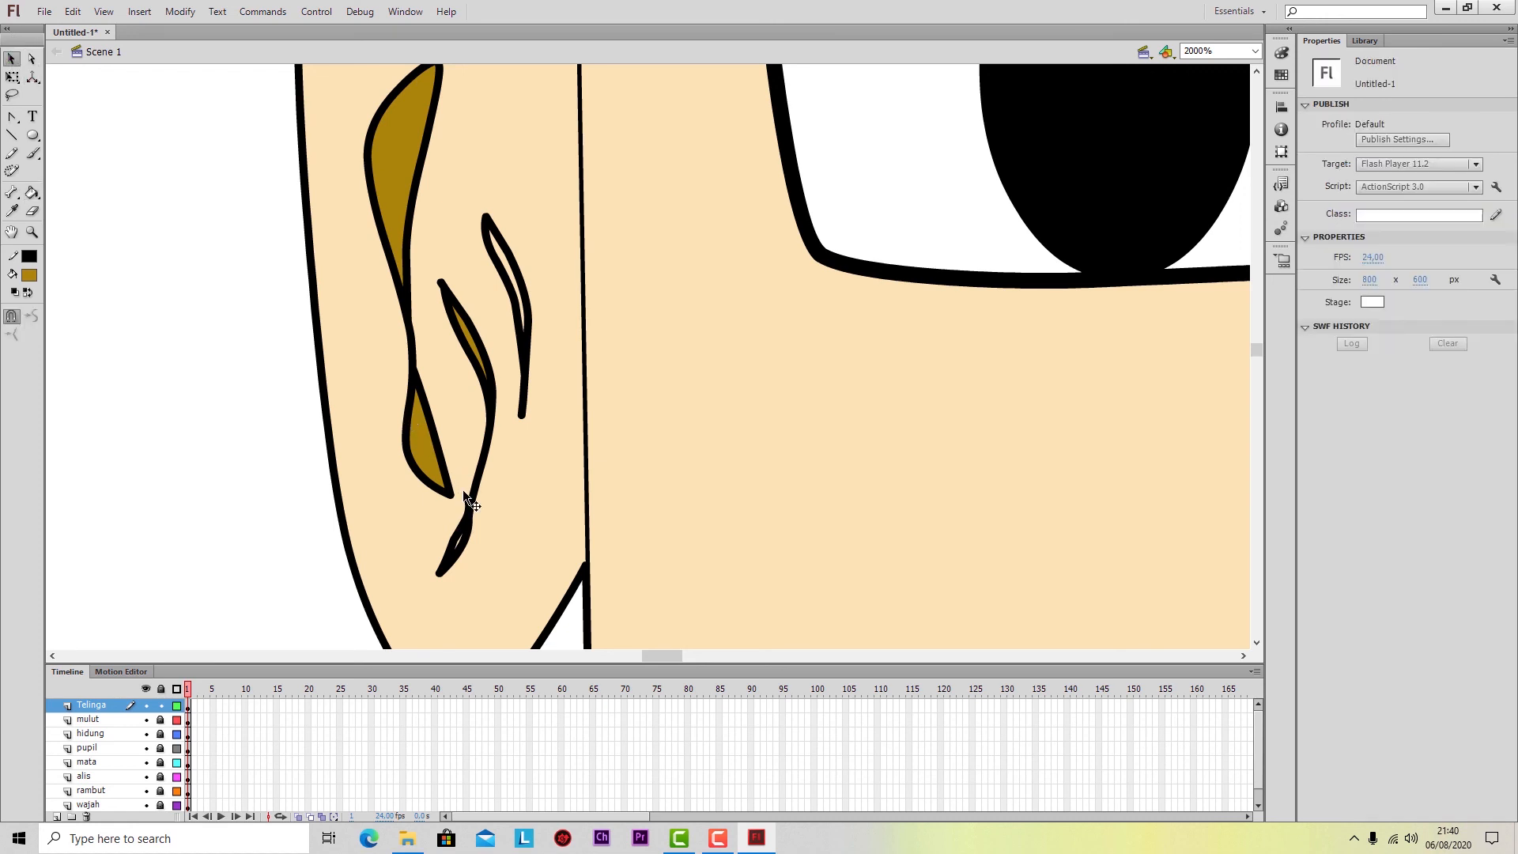
click(469, 514)
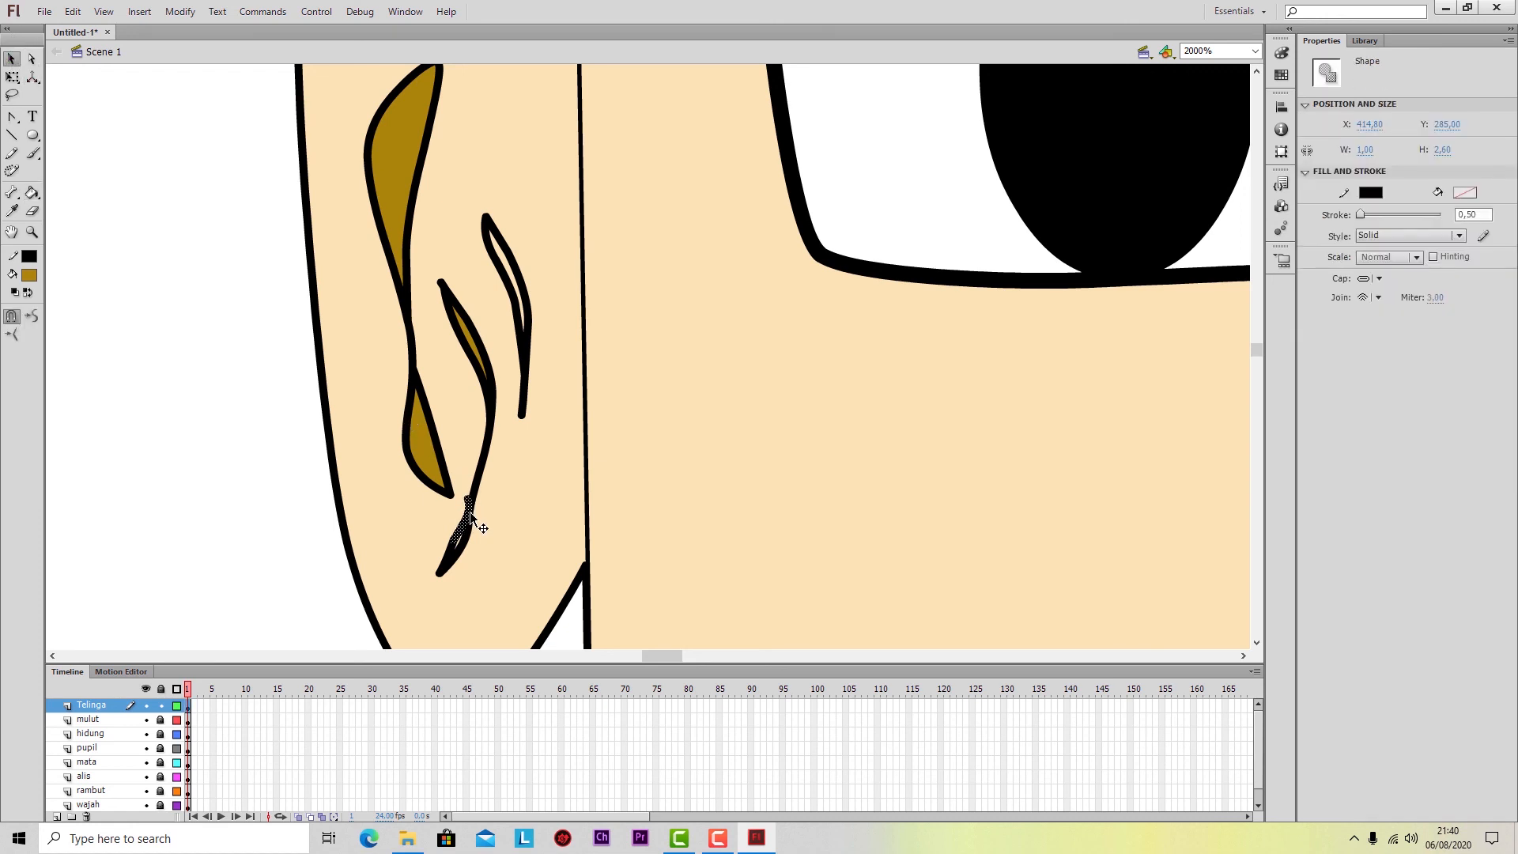
key(Delete)
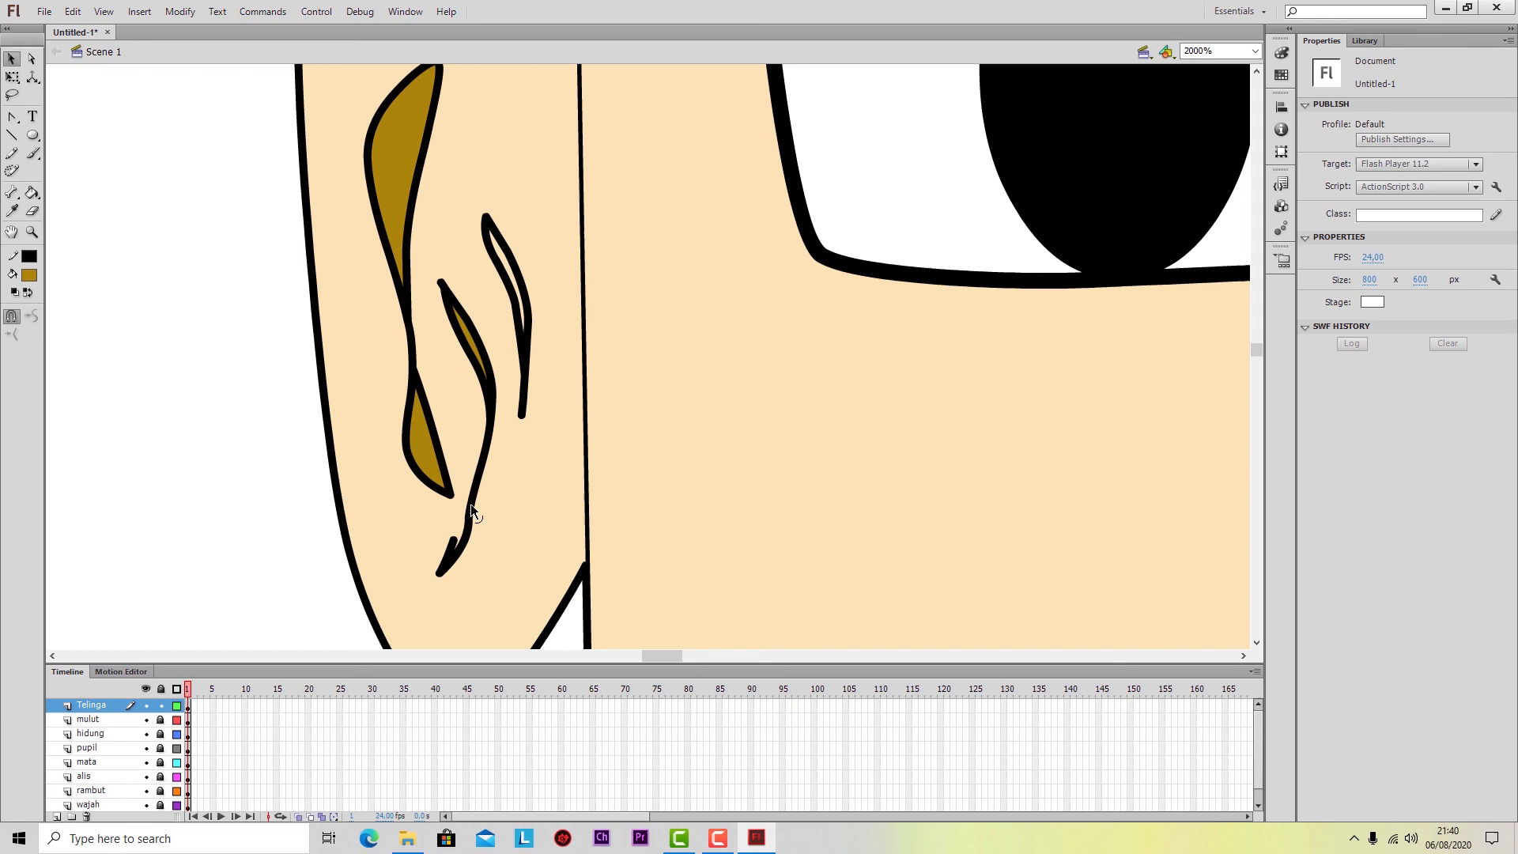
Try to close the middle fold's lower tip by moving its loose endpoint onto the fold line, fill it golden brown, and undo the fill.
click(31, 59)
click(452, 545)
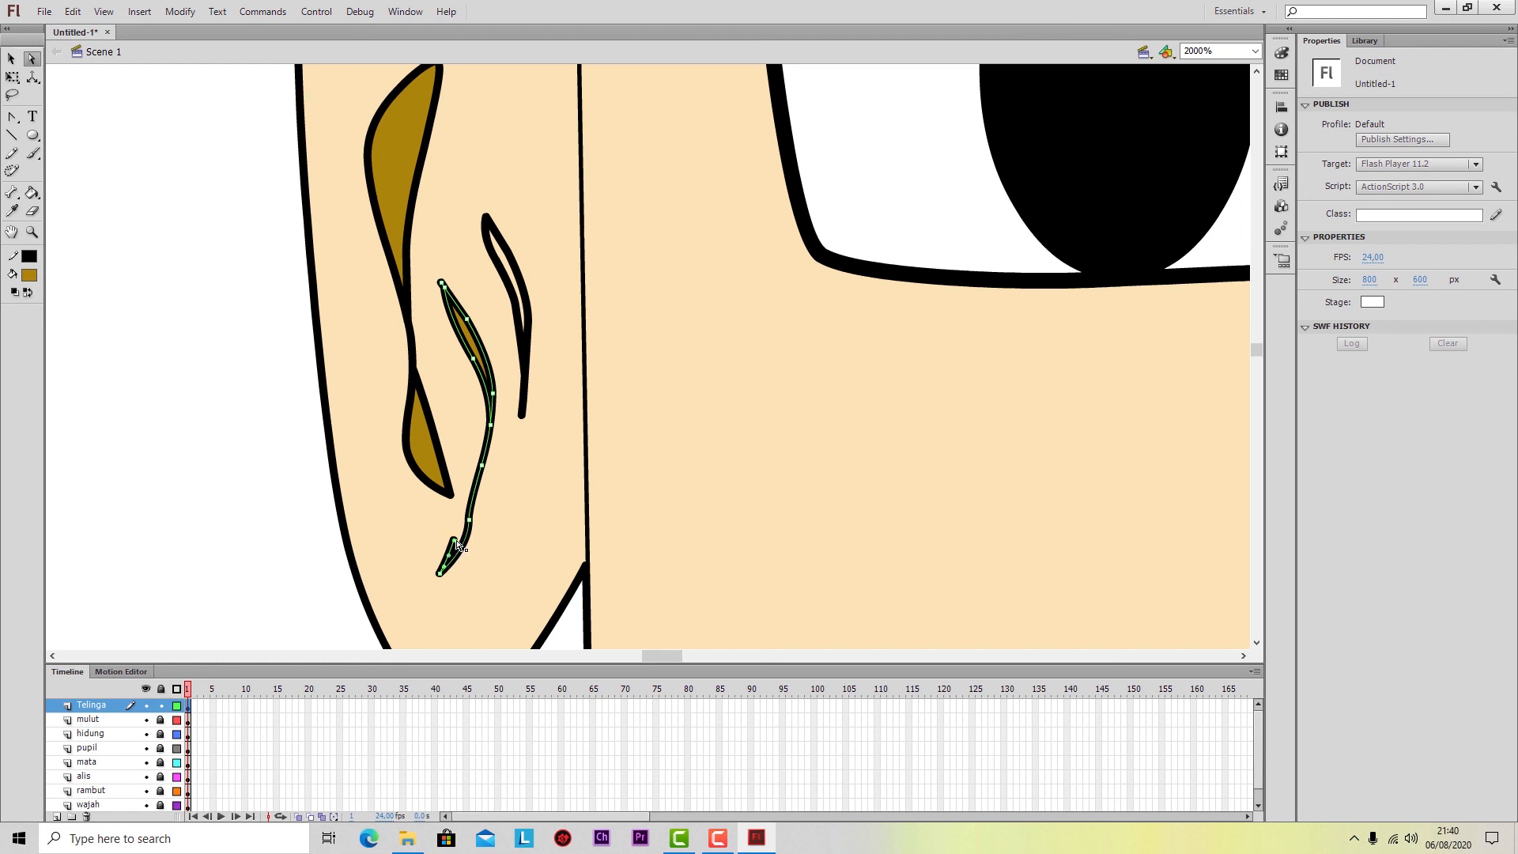
drag(457, 544, 474, 488)
click(32, 192)
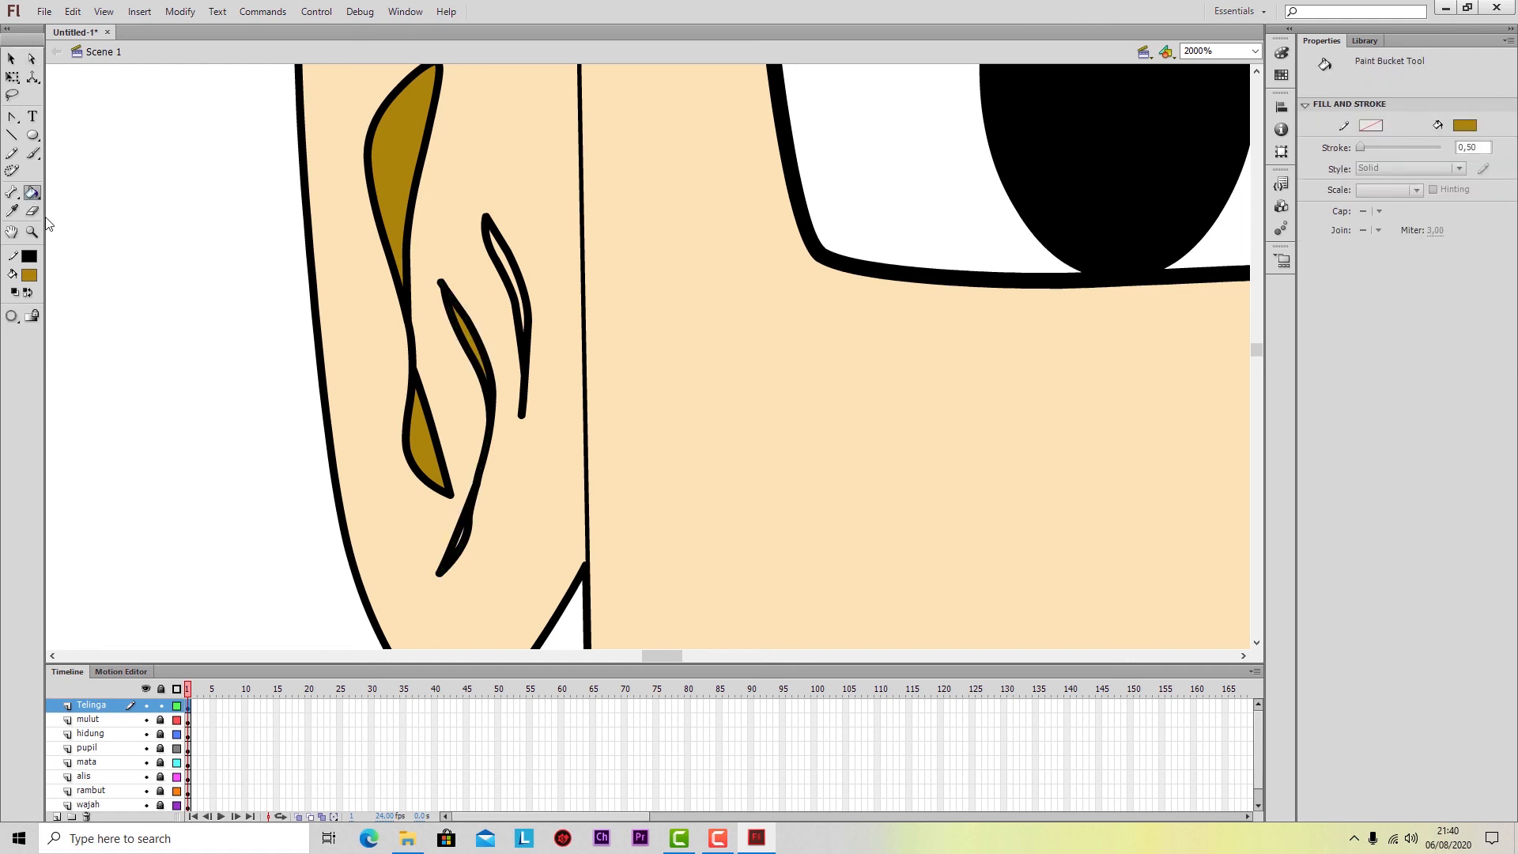
click(450, 528)
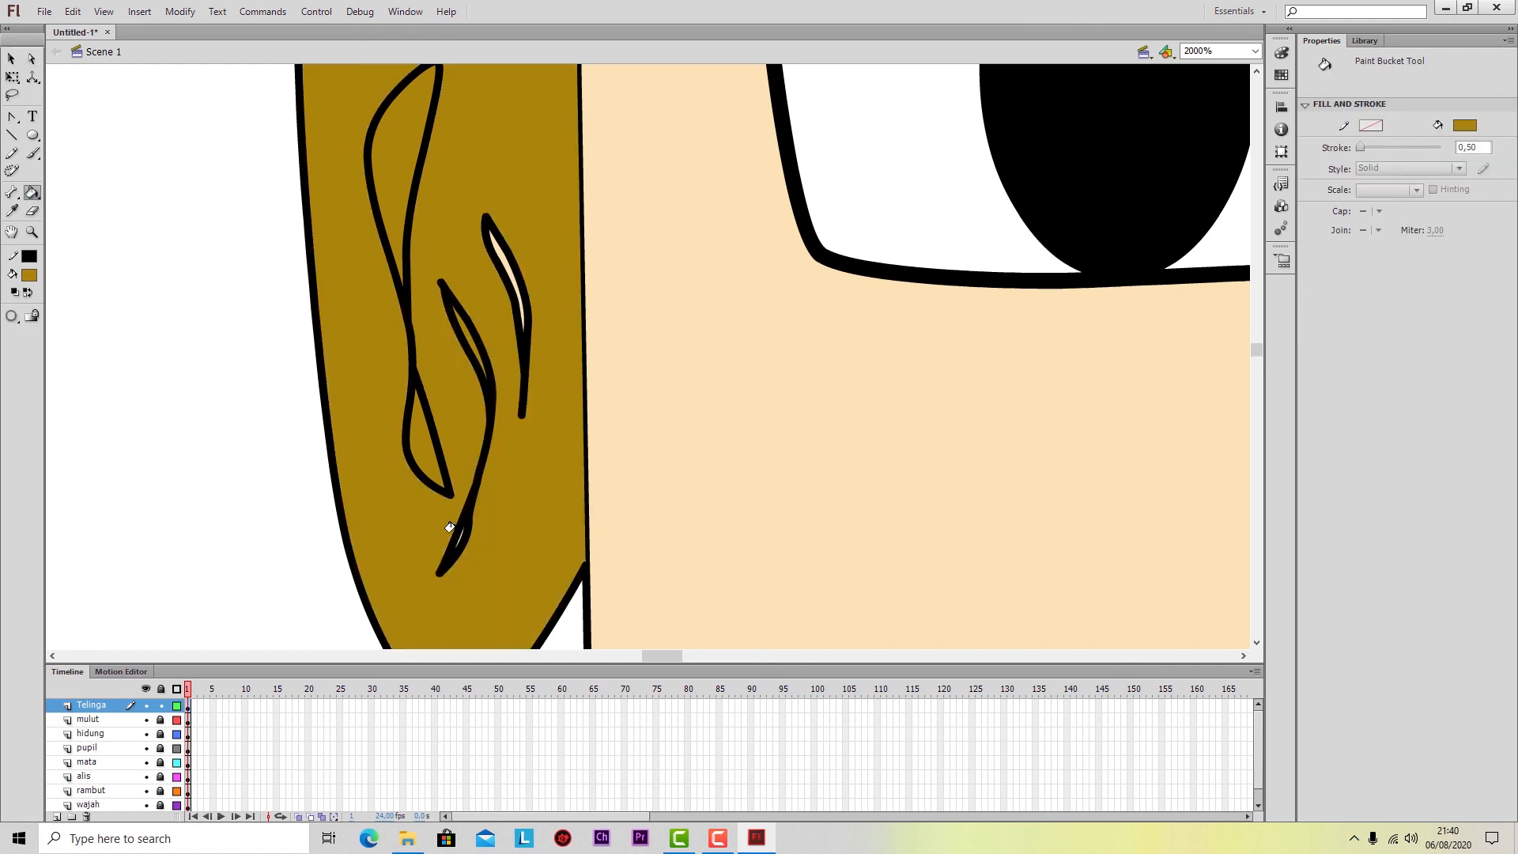
key(ctrl+z)
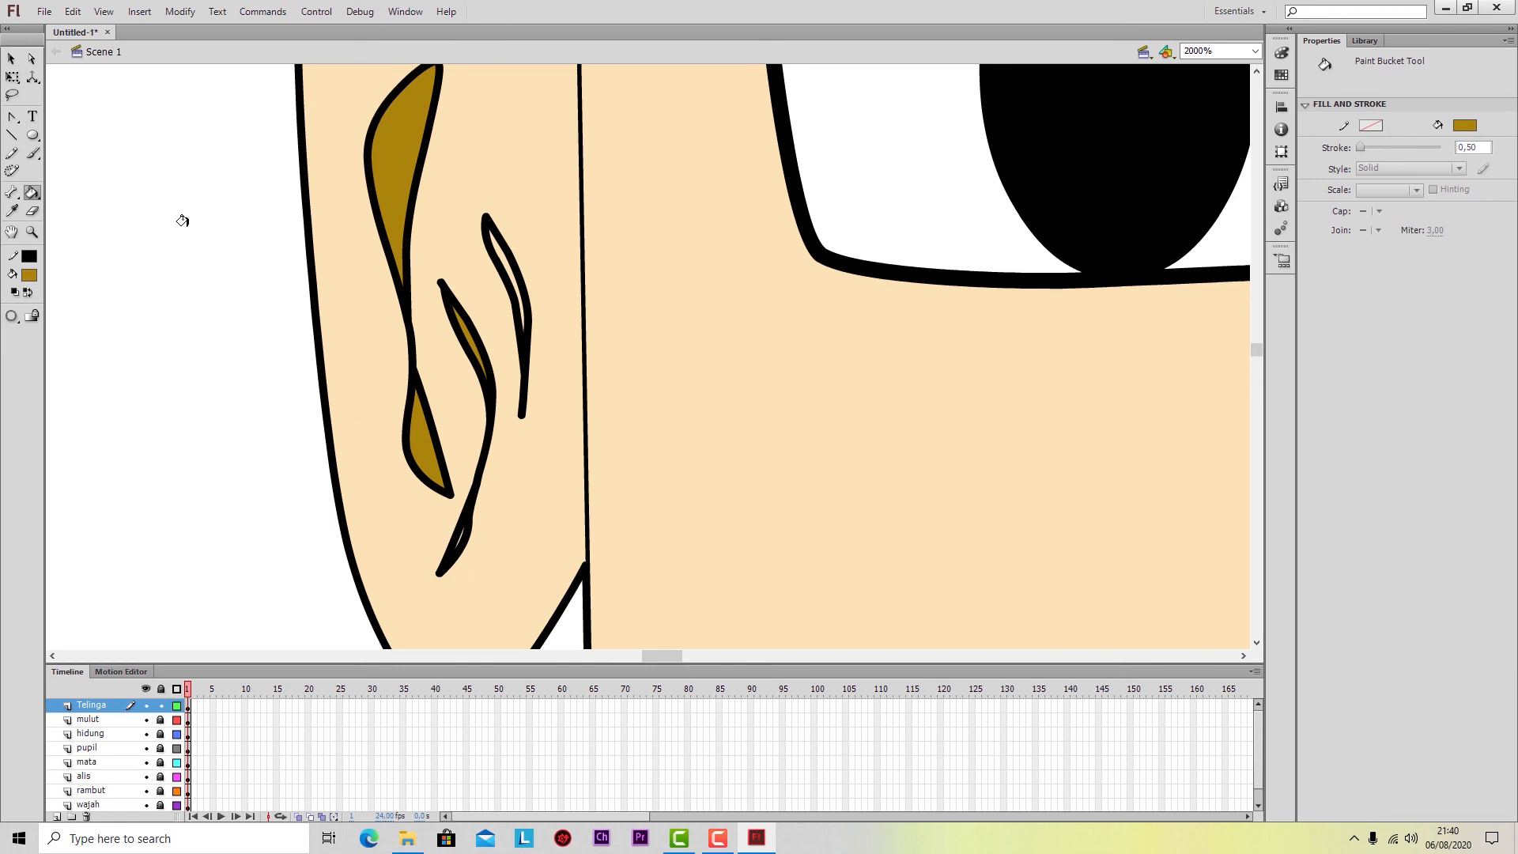
Try to shift the joined anchor point of the middle fold's lower tip, and undo the edits back to the loose endpoint.
click(33, 59)
click(479, 475)
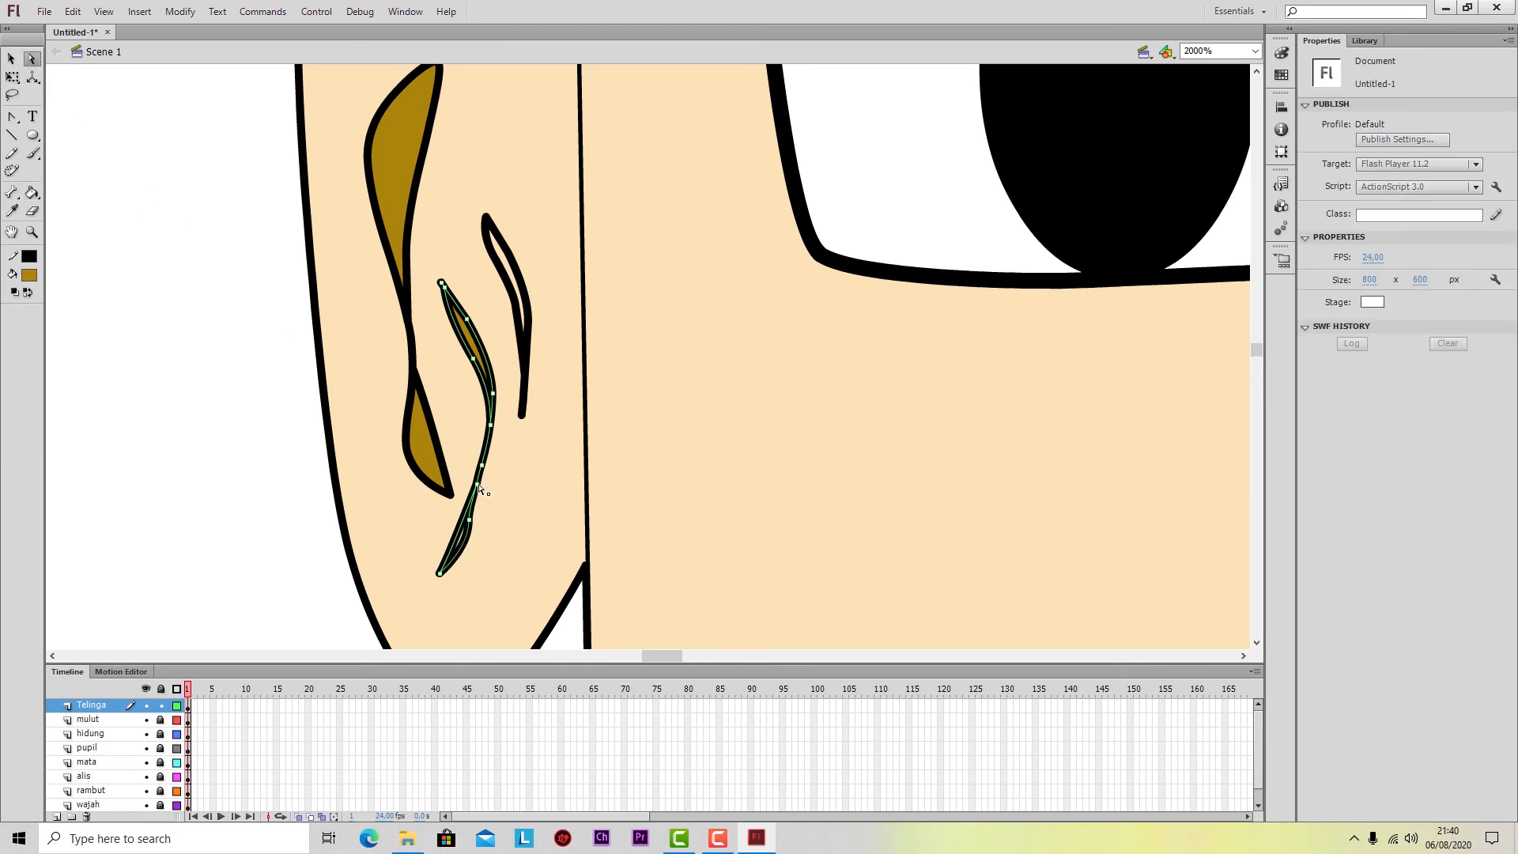
drag(479, 488, 457, 488)
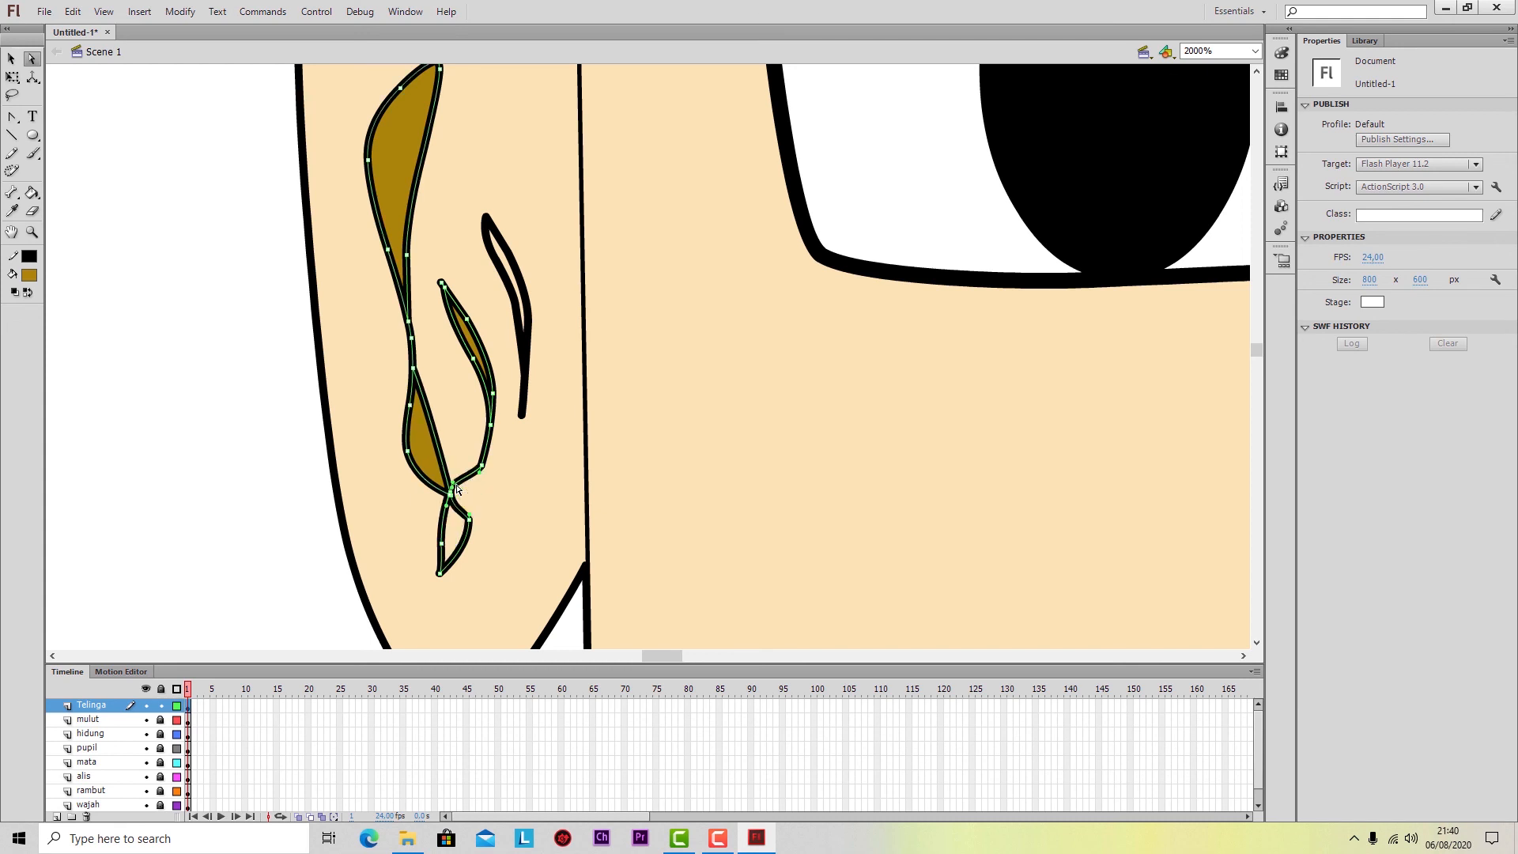
key(ctrl+z)
key(ctrl+z)
key(ctrl+z)
key(ctrl+z)
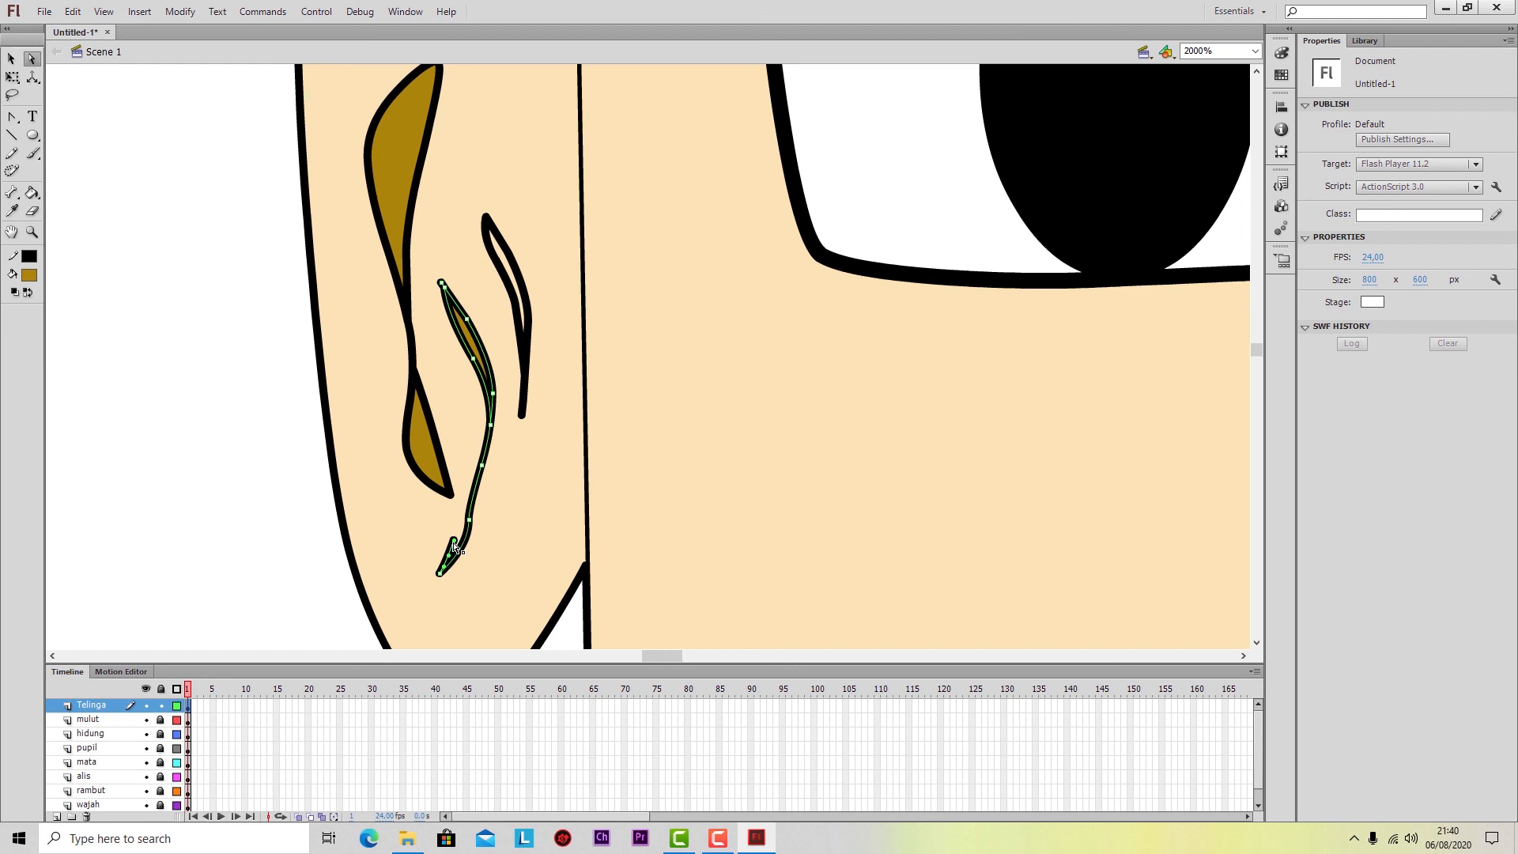
Extend the loose stroke of the middle fold's lower tip, add anchor points along it, and join its endpoint to the fold line.
drag(455, 544, 463, 484)
key(p)
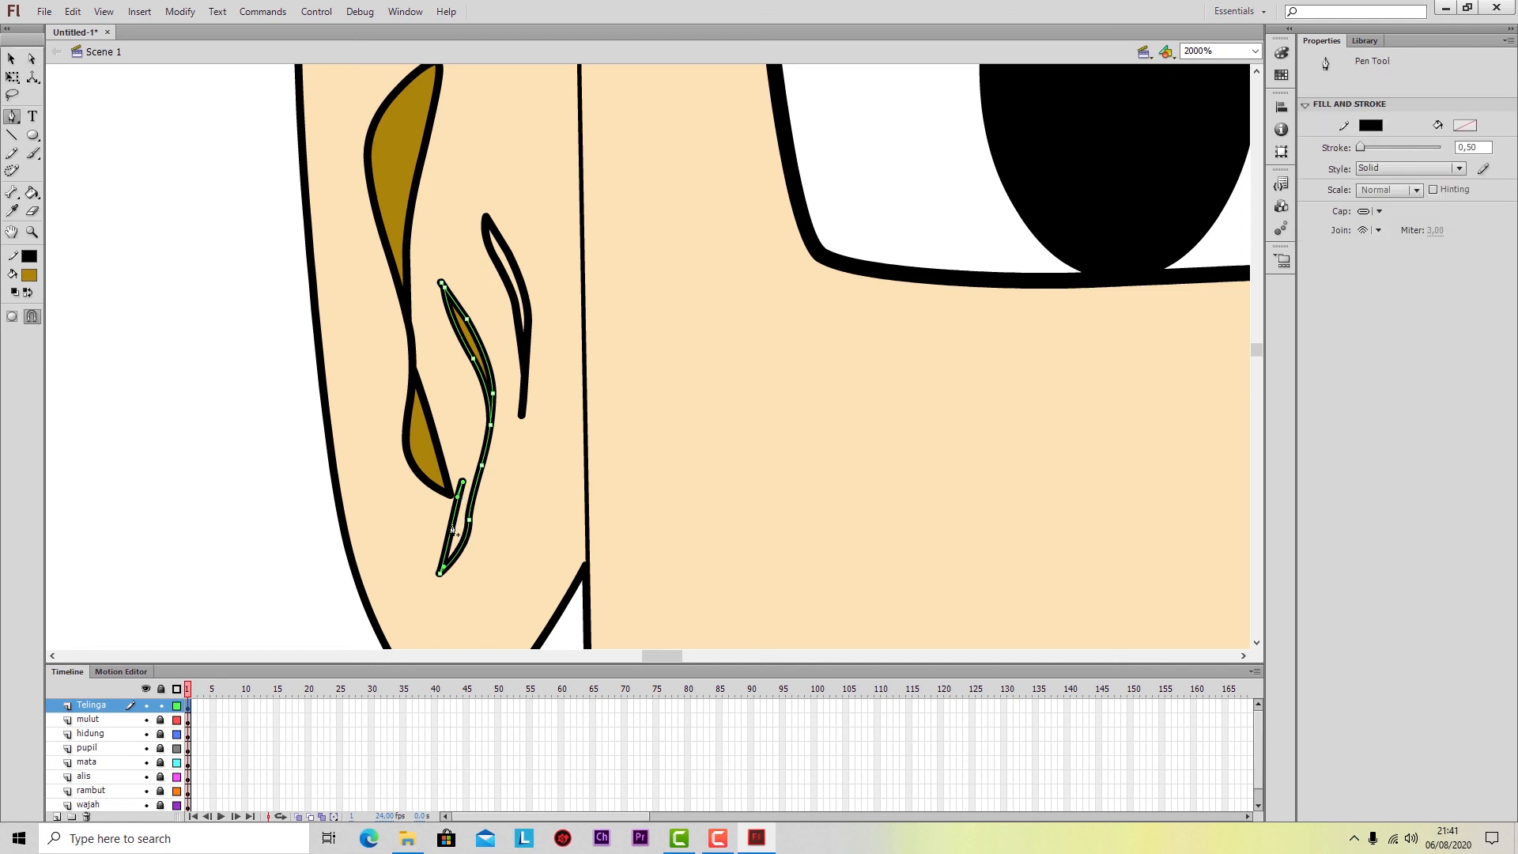
click(452, 525)
key(a)
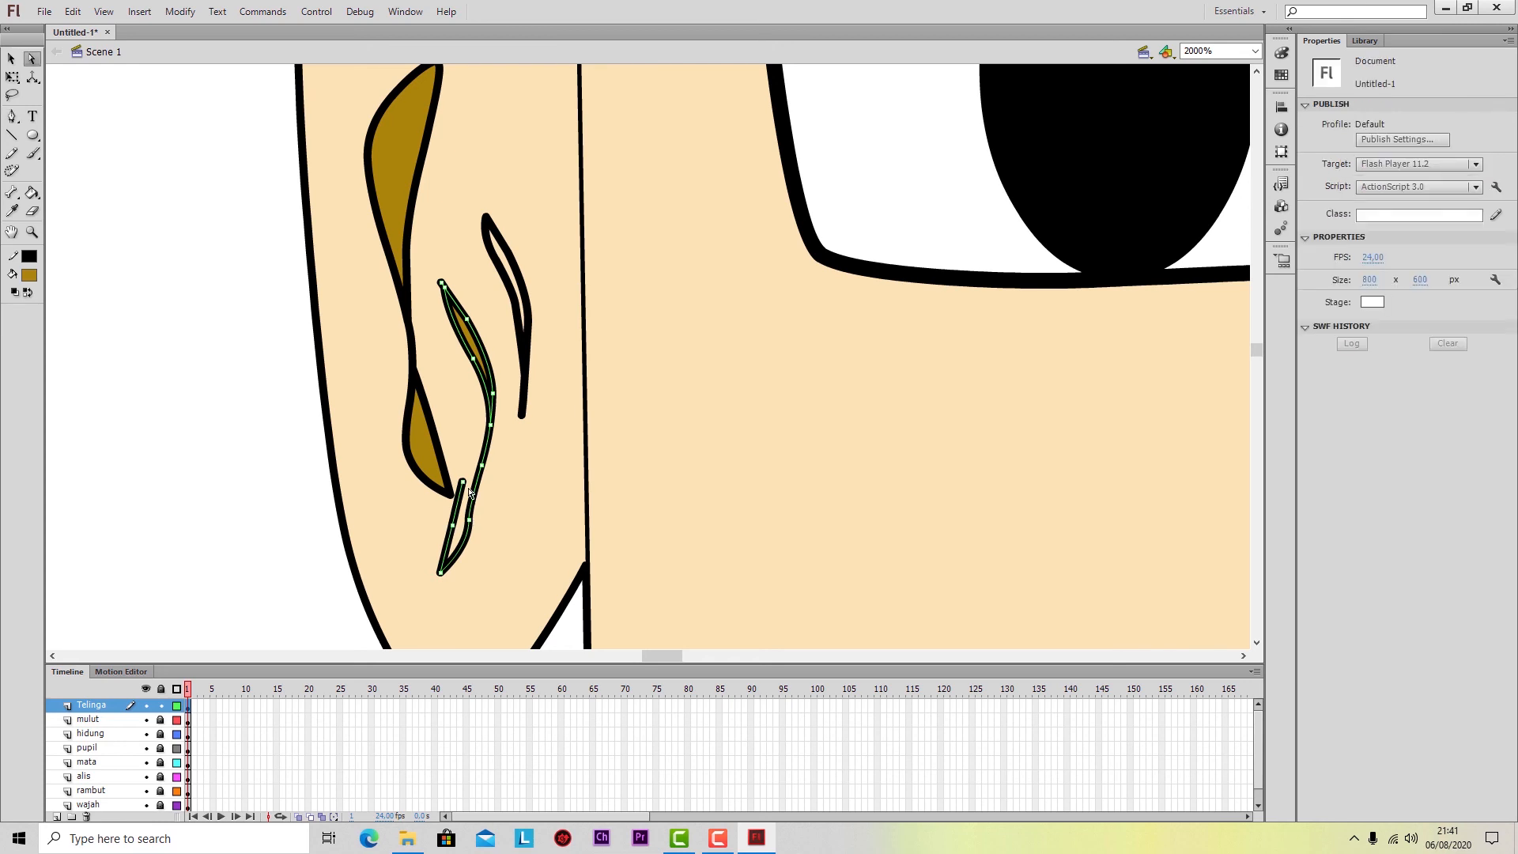
drag(464, 484, 480, 466)
key(p)
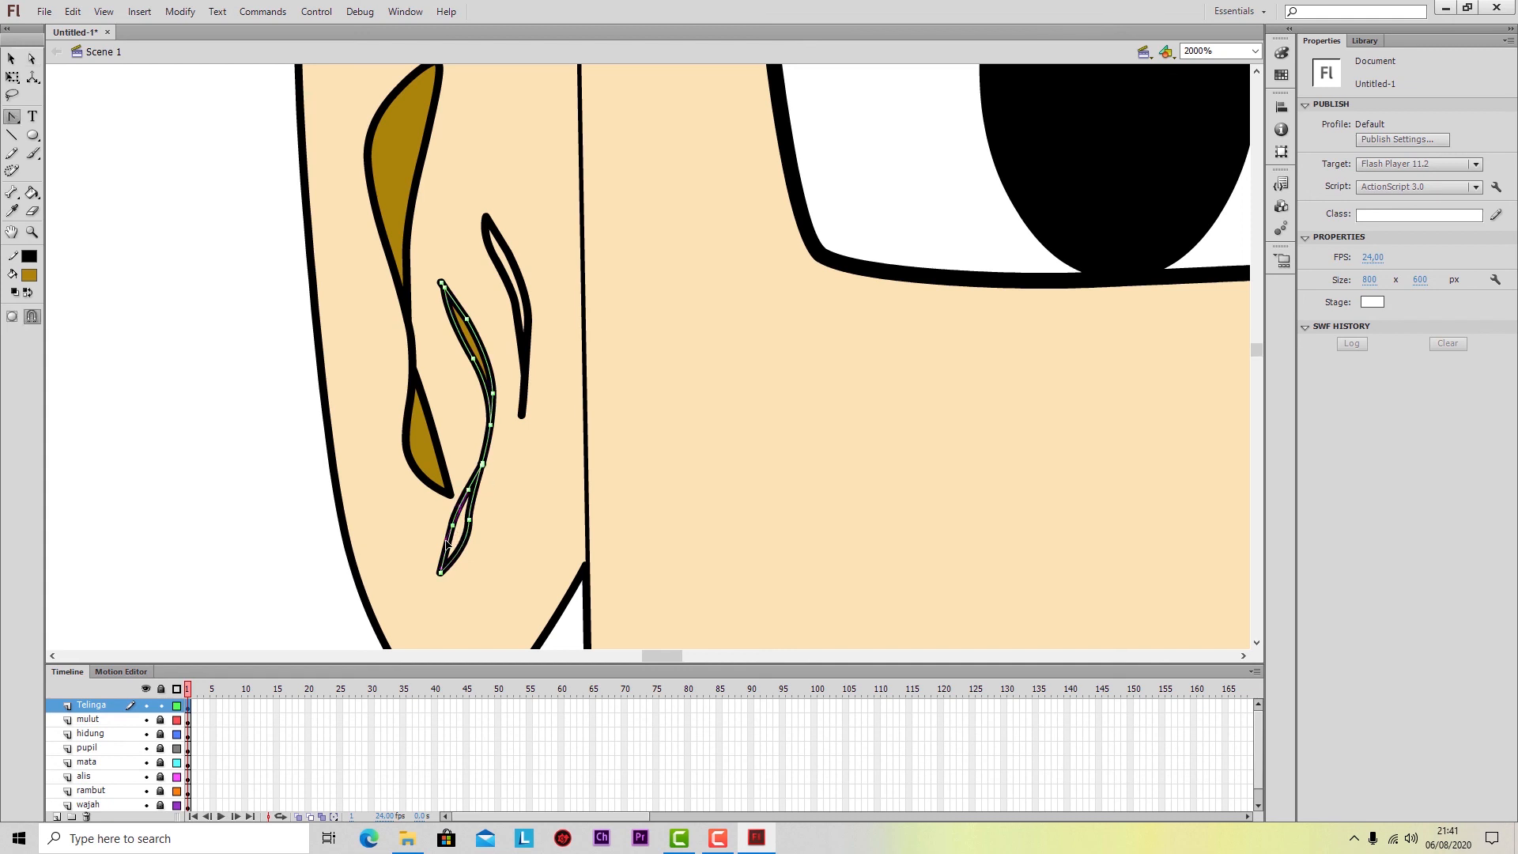
click(447, 541)
Fill the middle fold's lower tip and the innermost ear fold with golden brown.
click(32, 192)
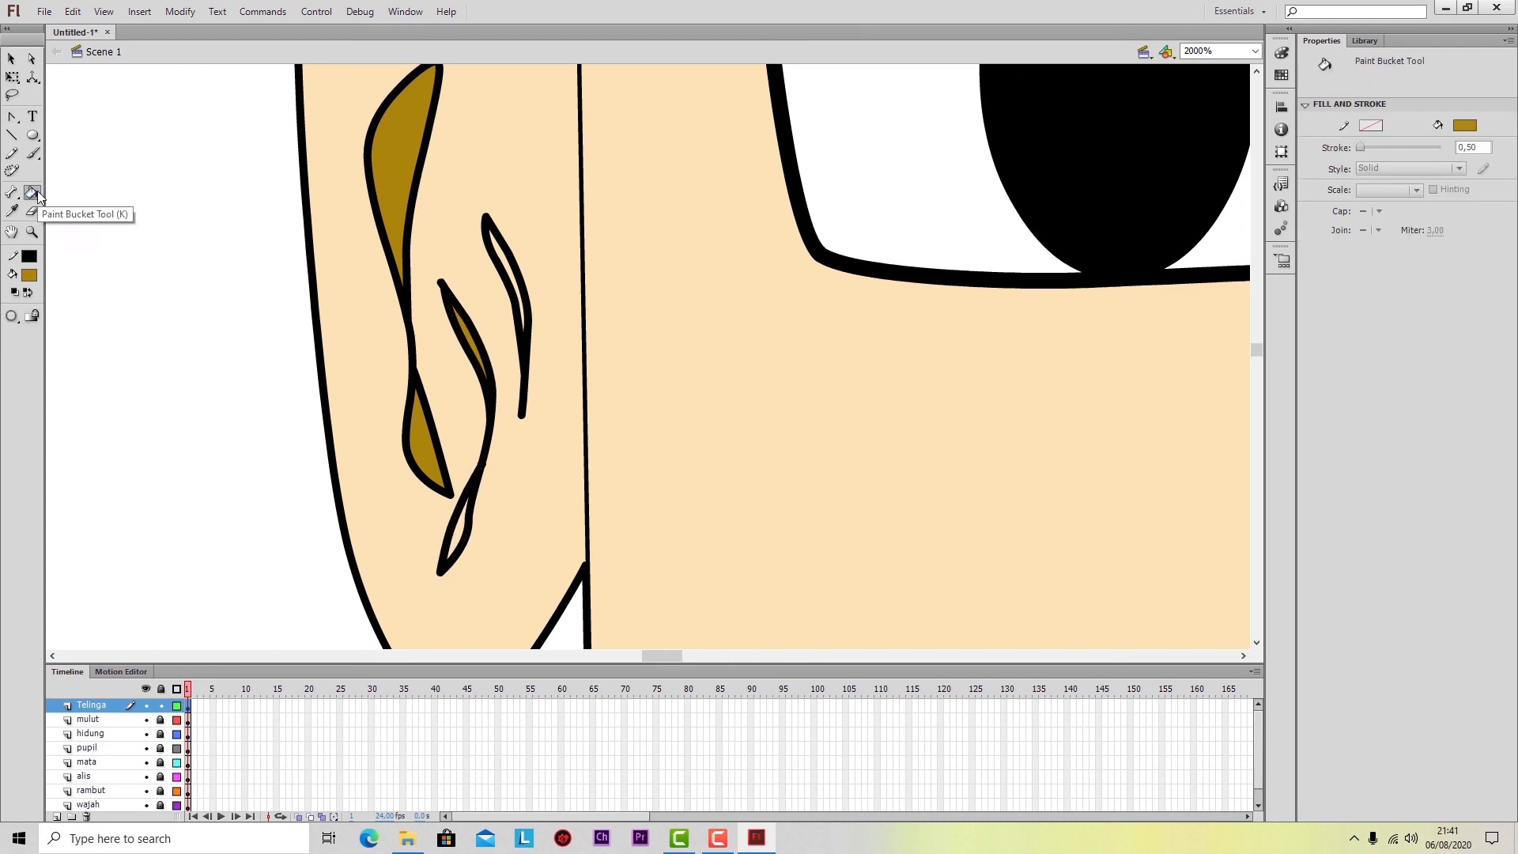
click(456, 525)
click(499, 270)
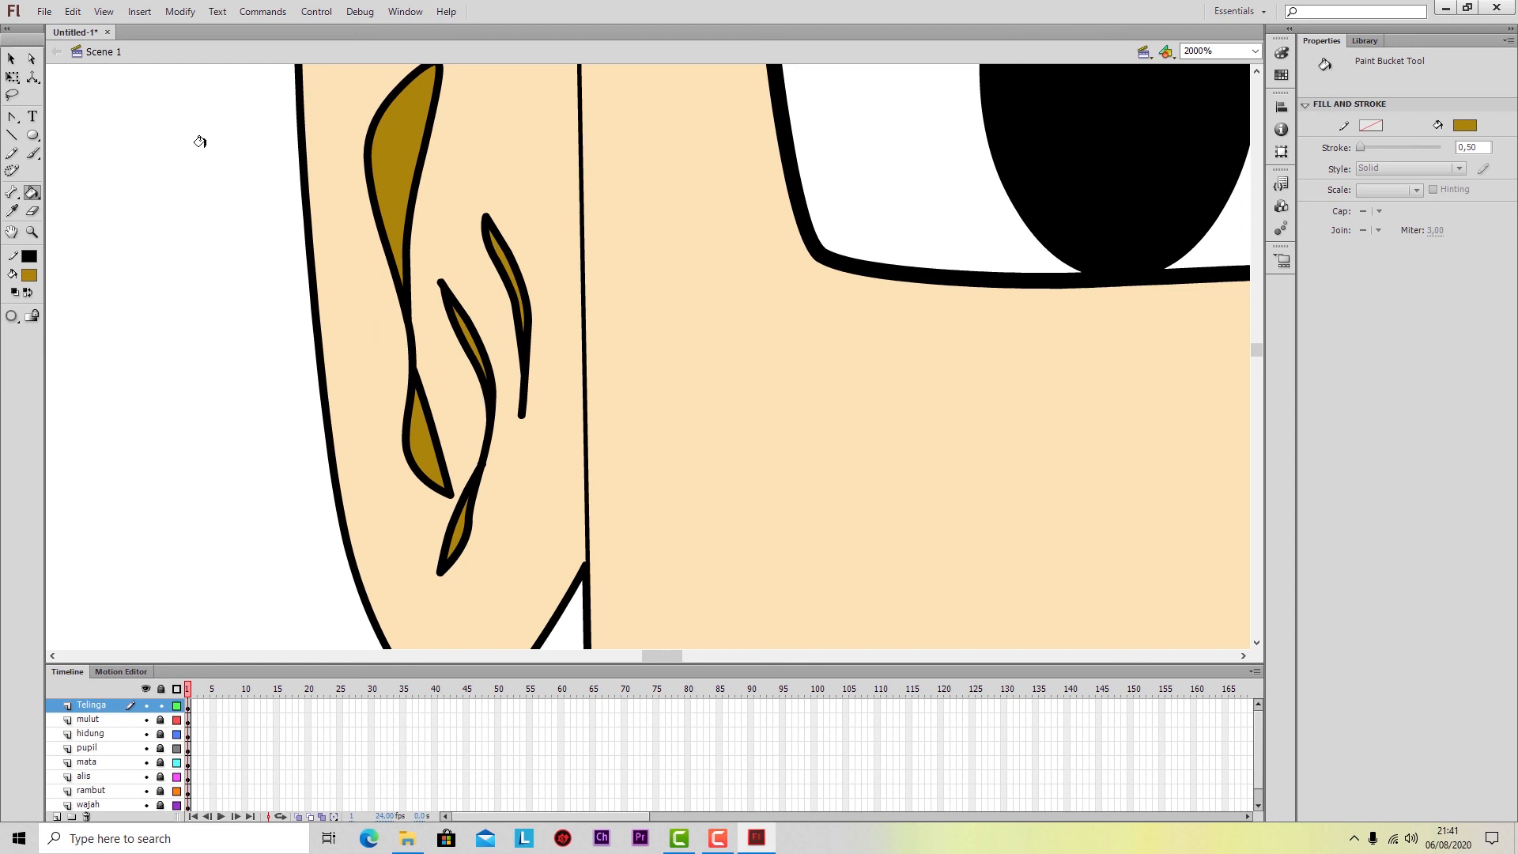
Delete the short lower segment of the right-hand outline stroke on the outer ear fold's upper part.
click(11, 59)
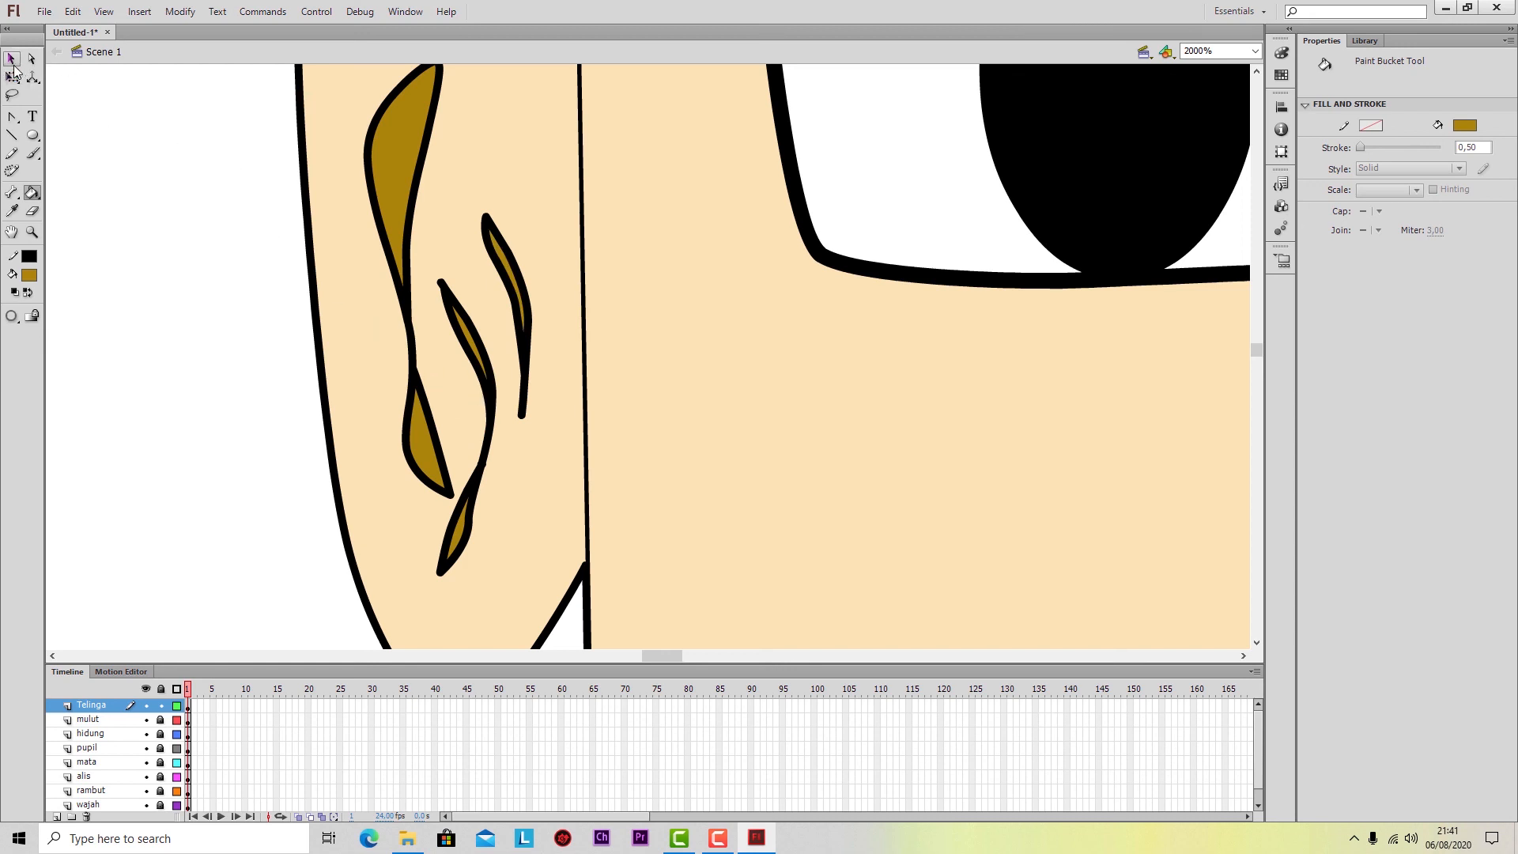
click(412, 204)
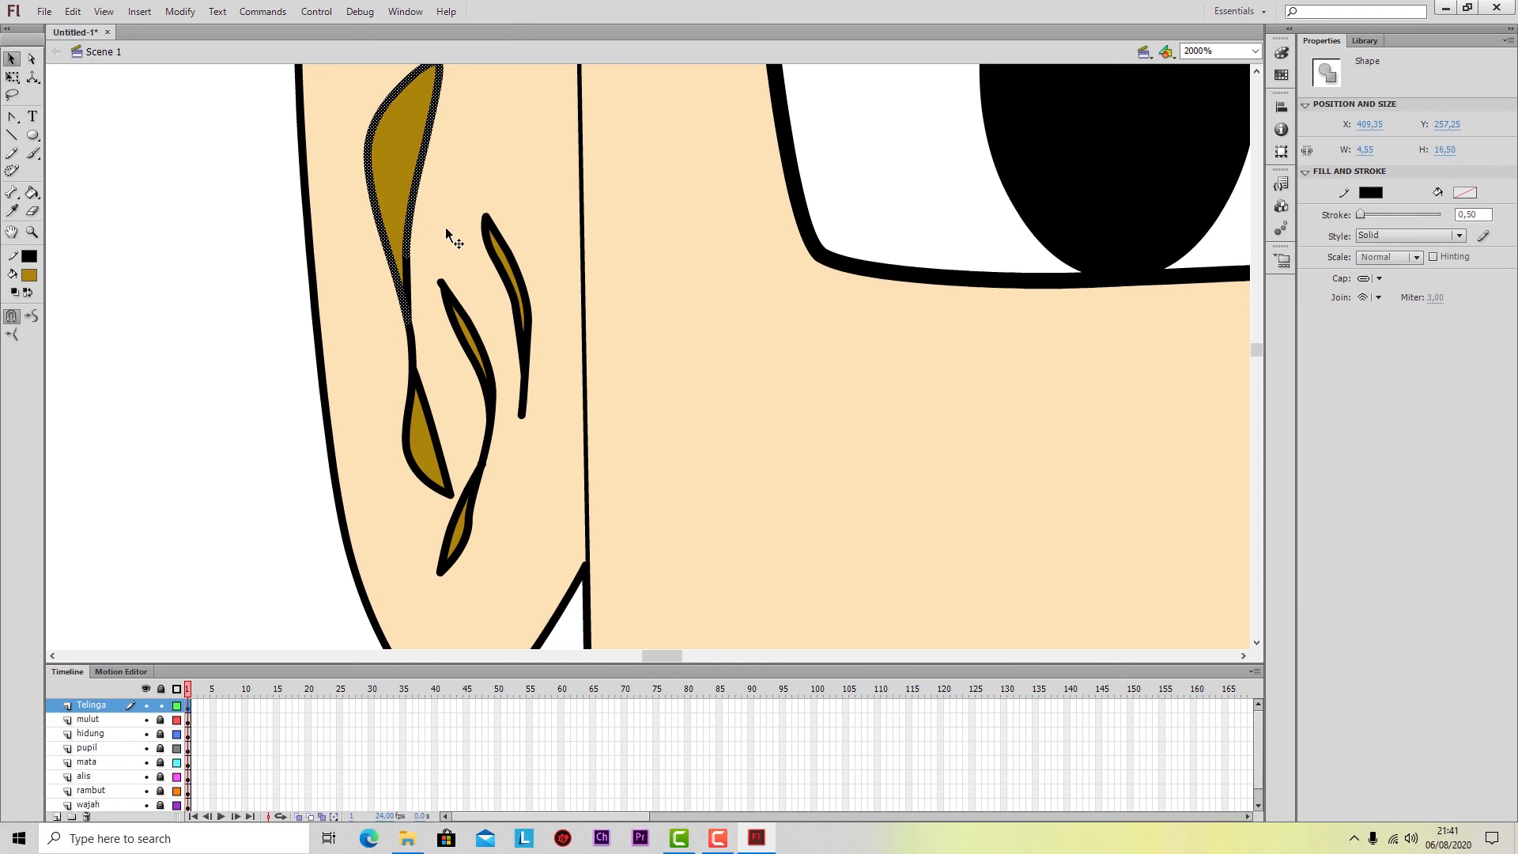
click(444, 226)
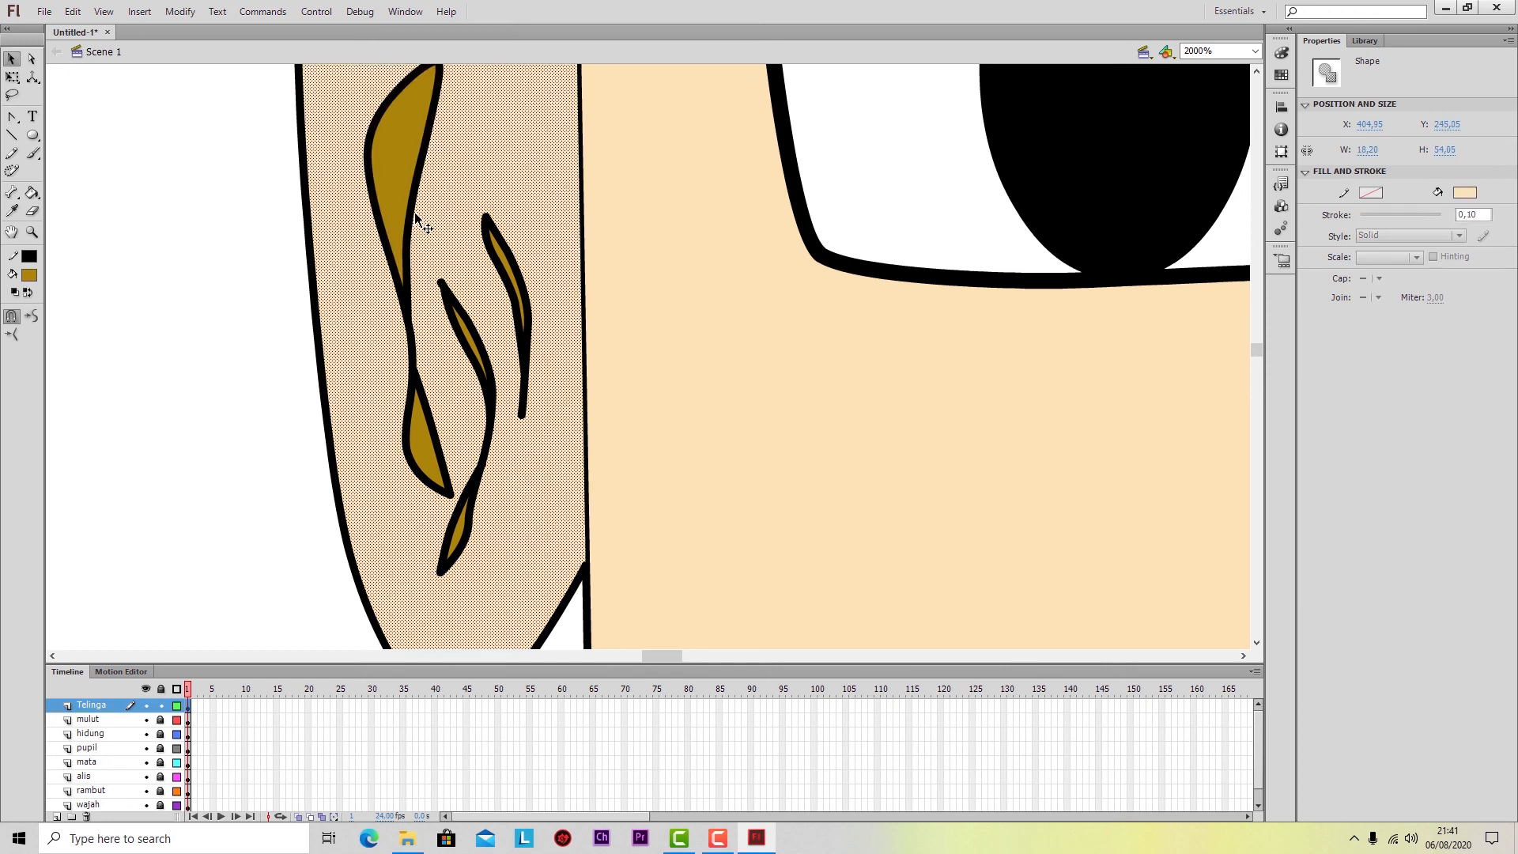
click(414, 215)
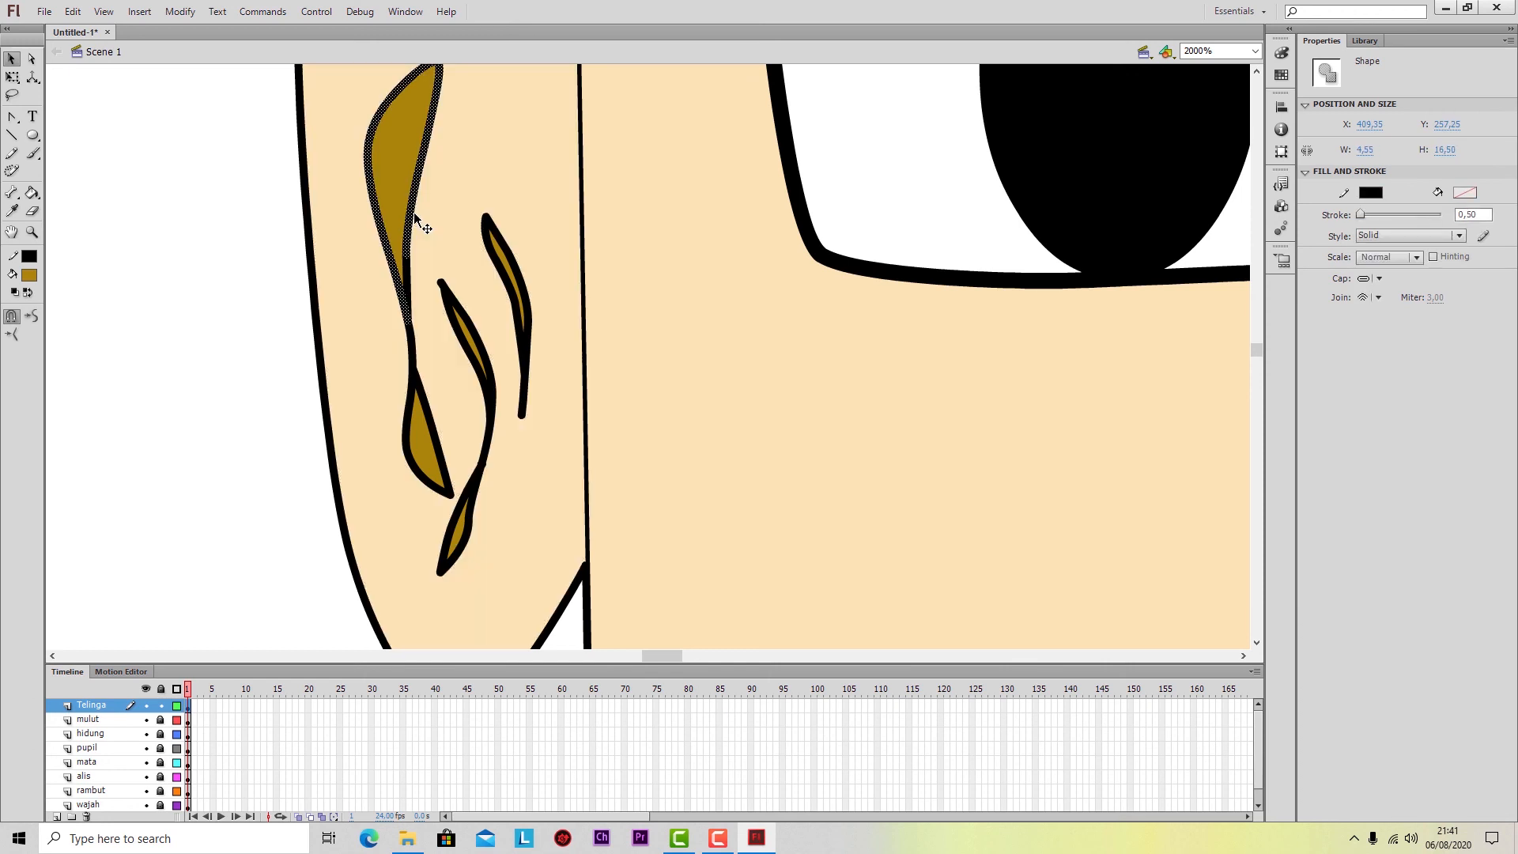
click(409, 268)
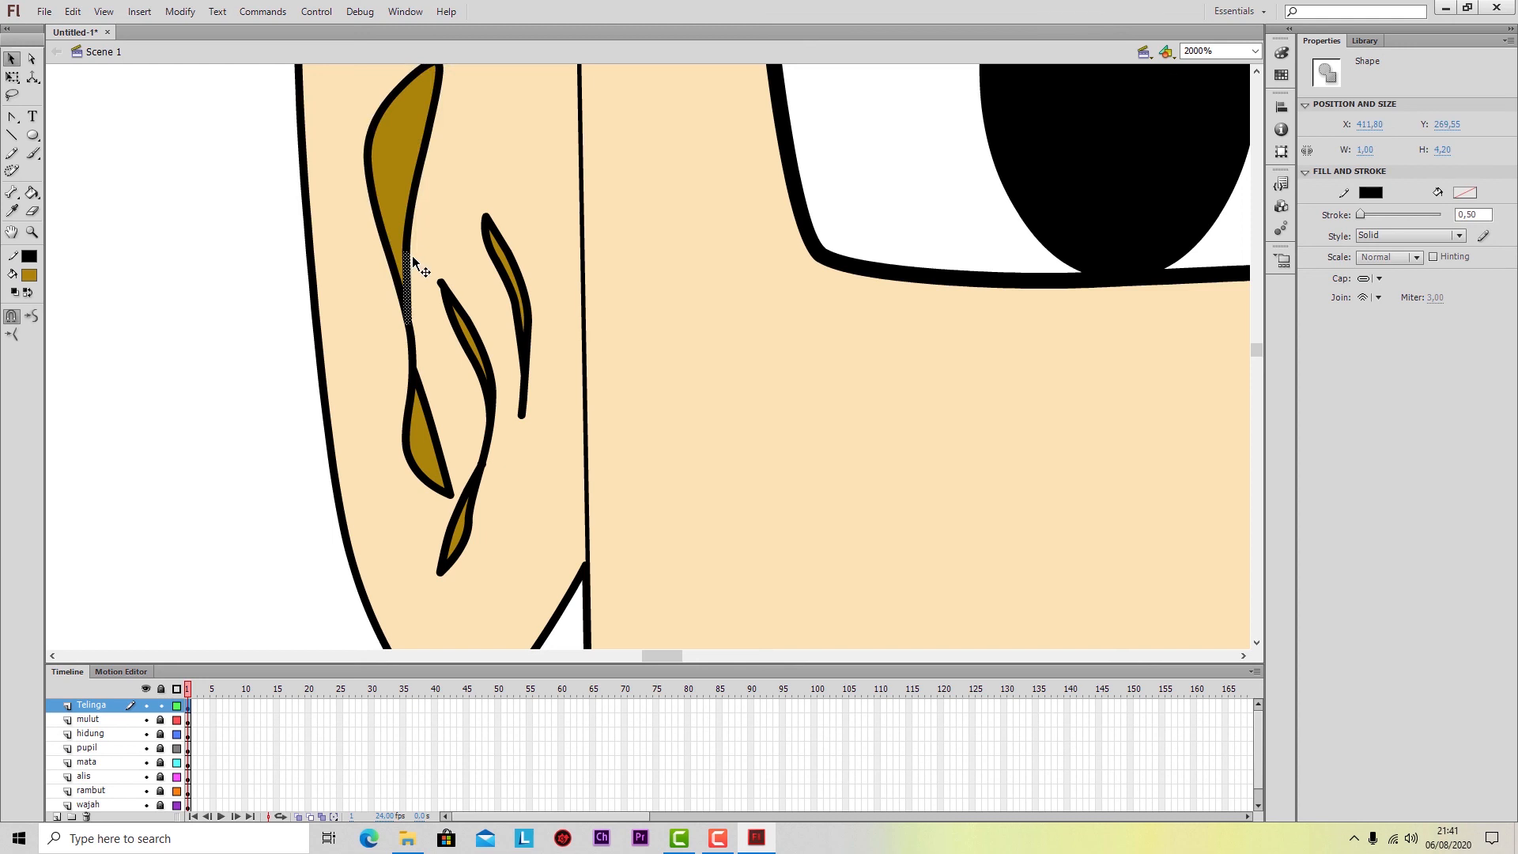
key(Delete)
Try to delete the loose end anchor point of the outer fold's right-hand outline, and undo the deletion.
click(410, 230)
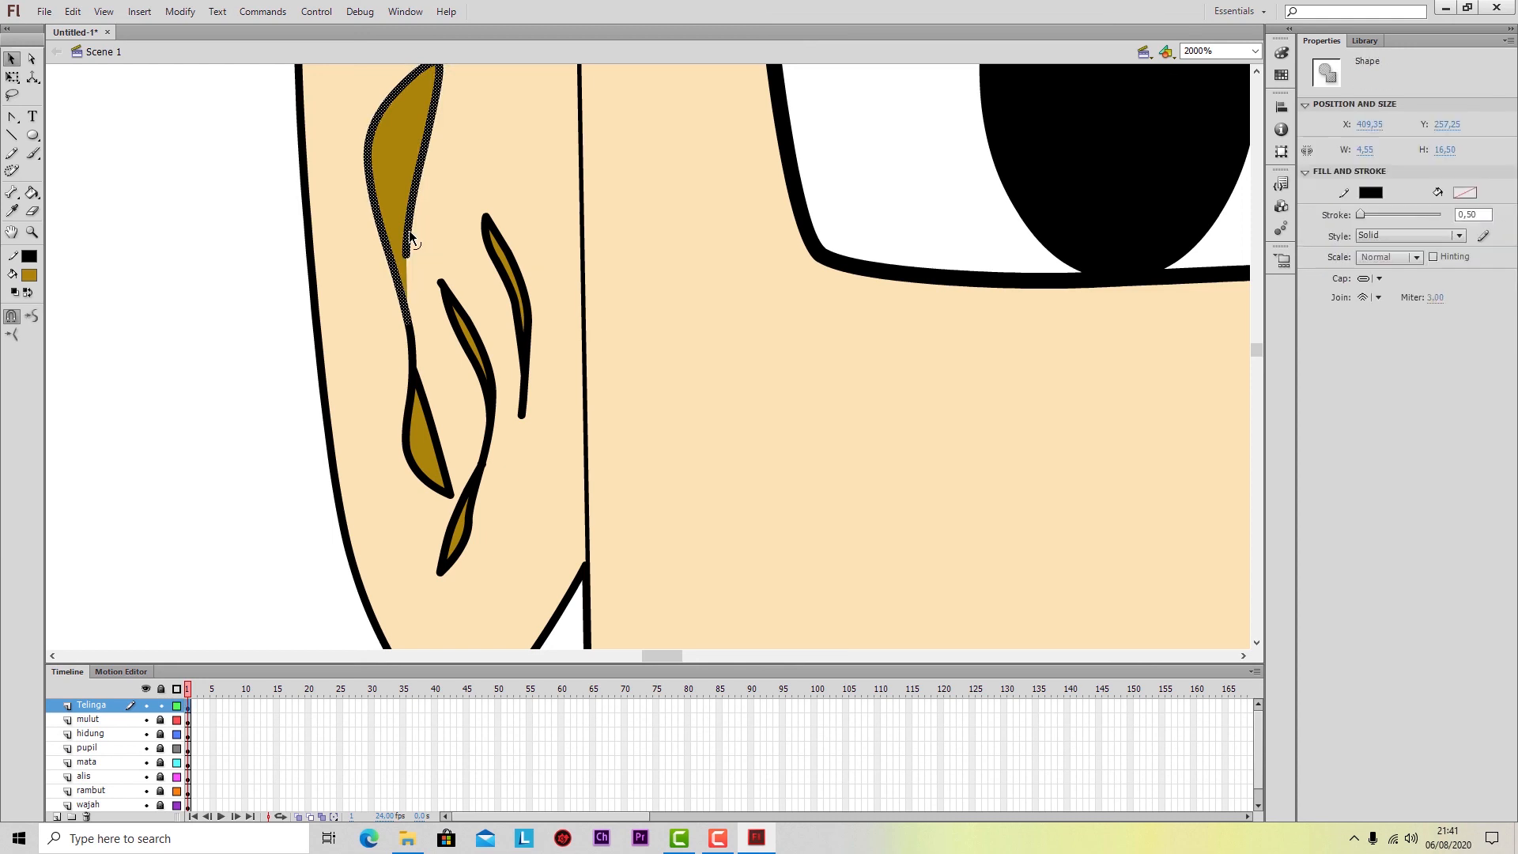
scroll(423, 229, up, 2)
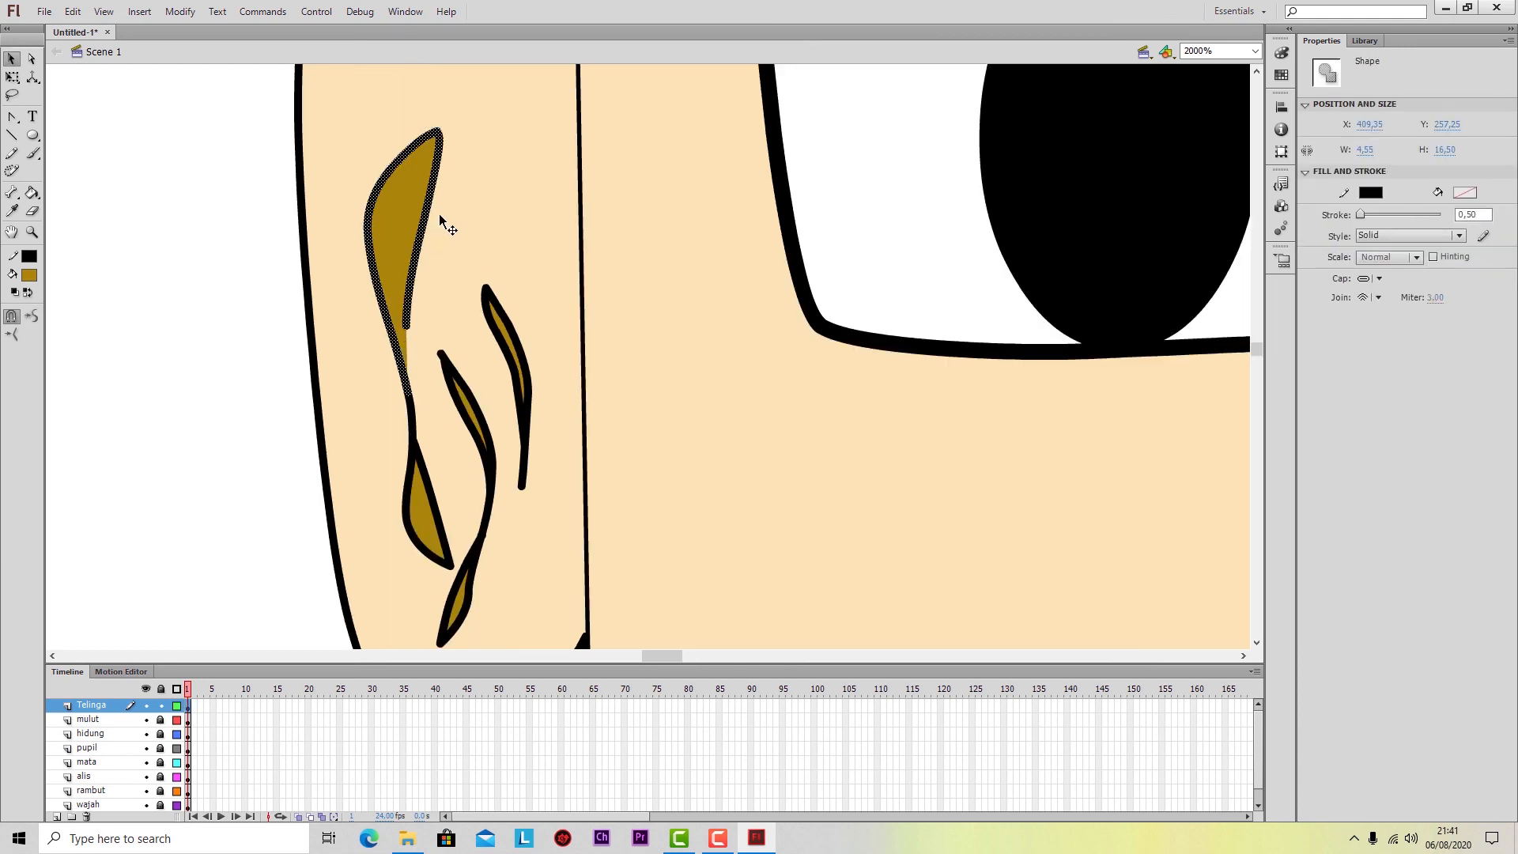
click(439, 215)
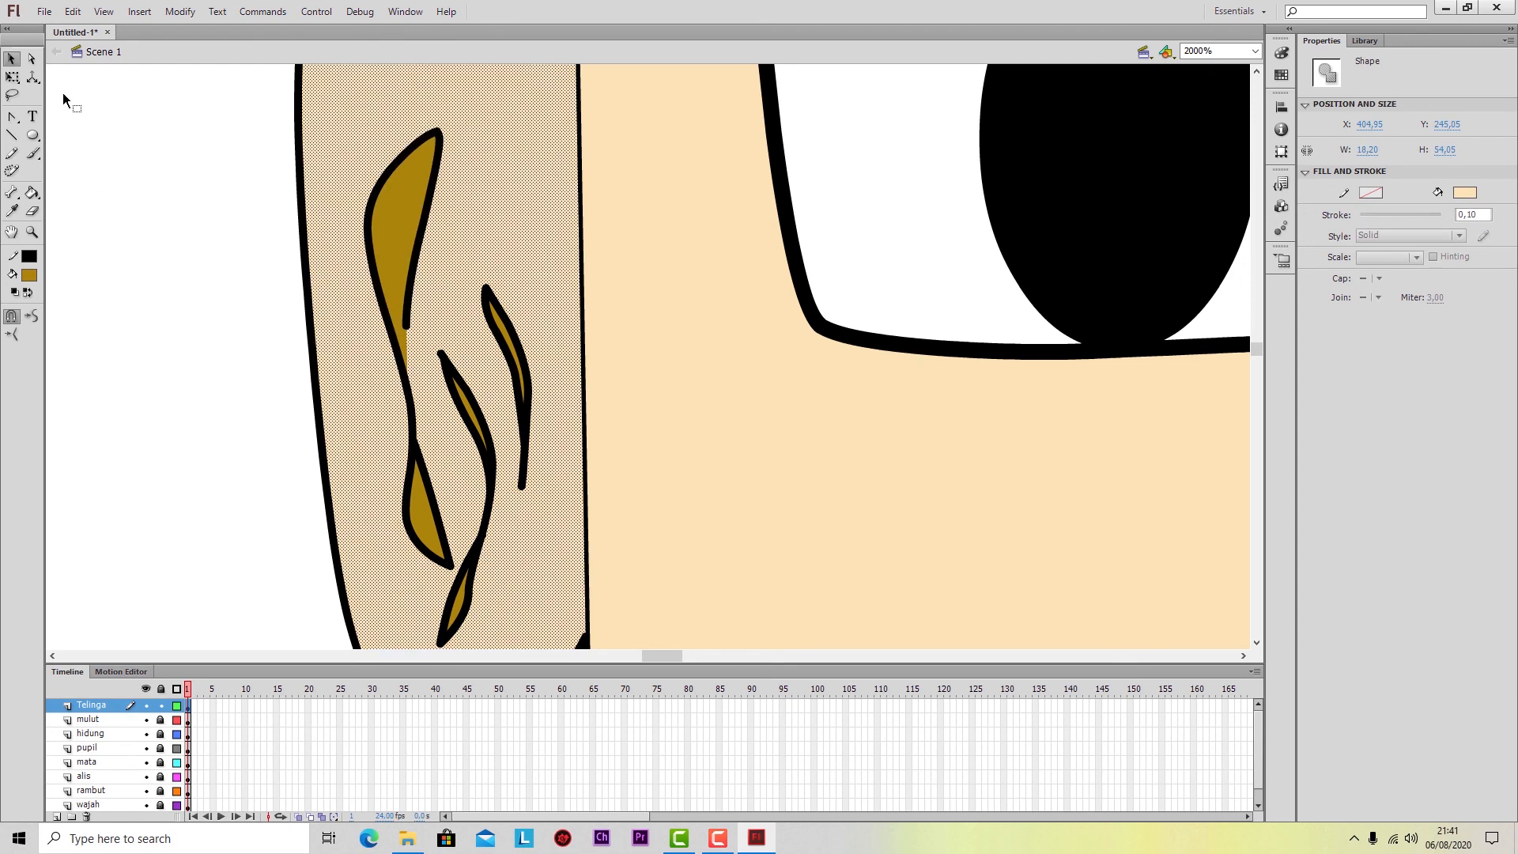
click(32, 59)
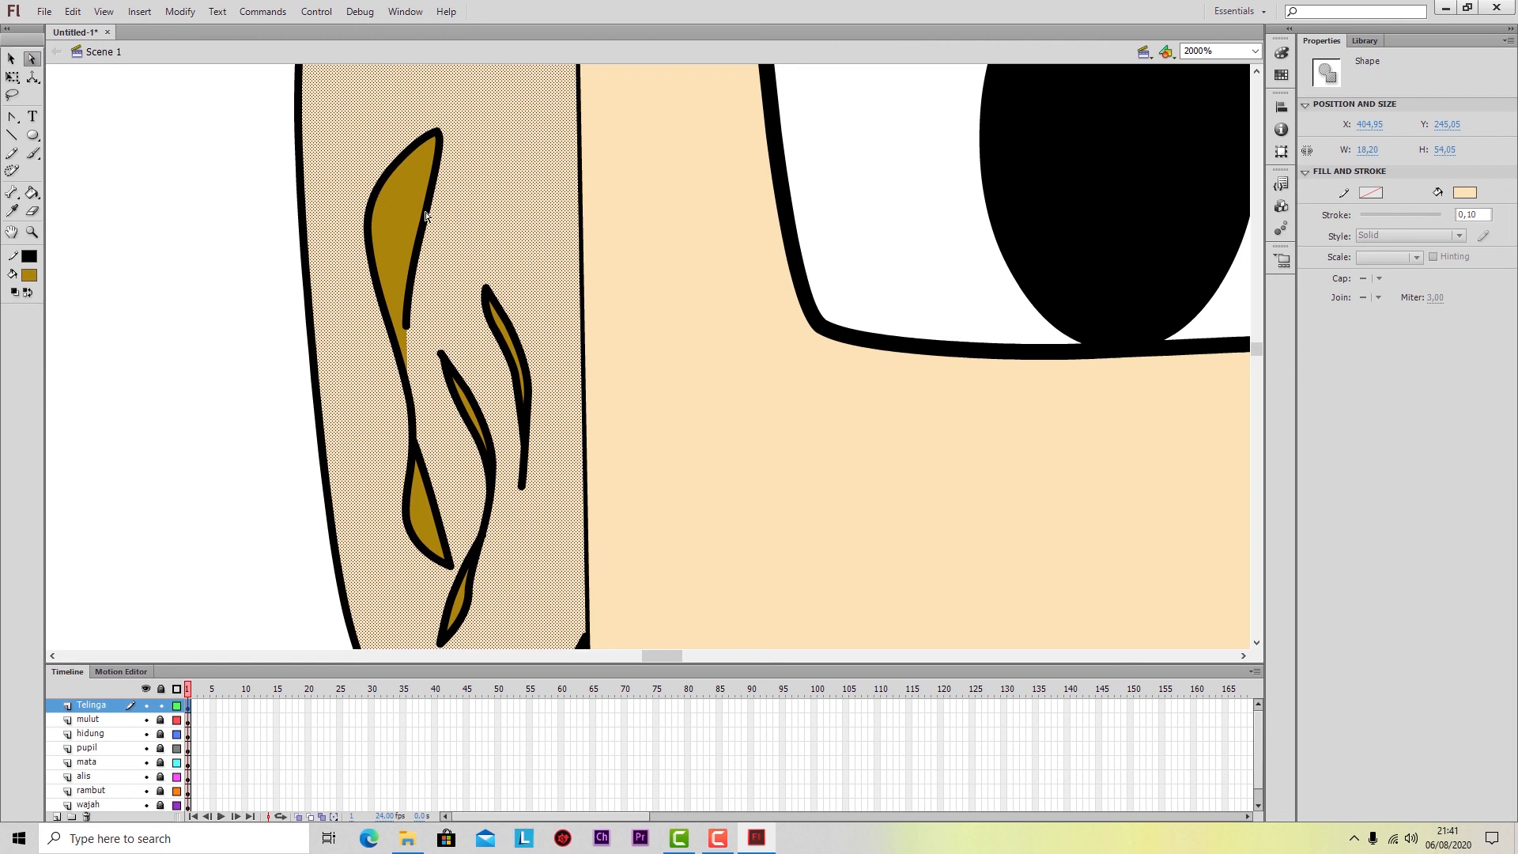
click(428, 219)
click(407, 326)
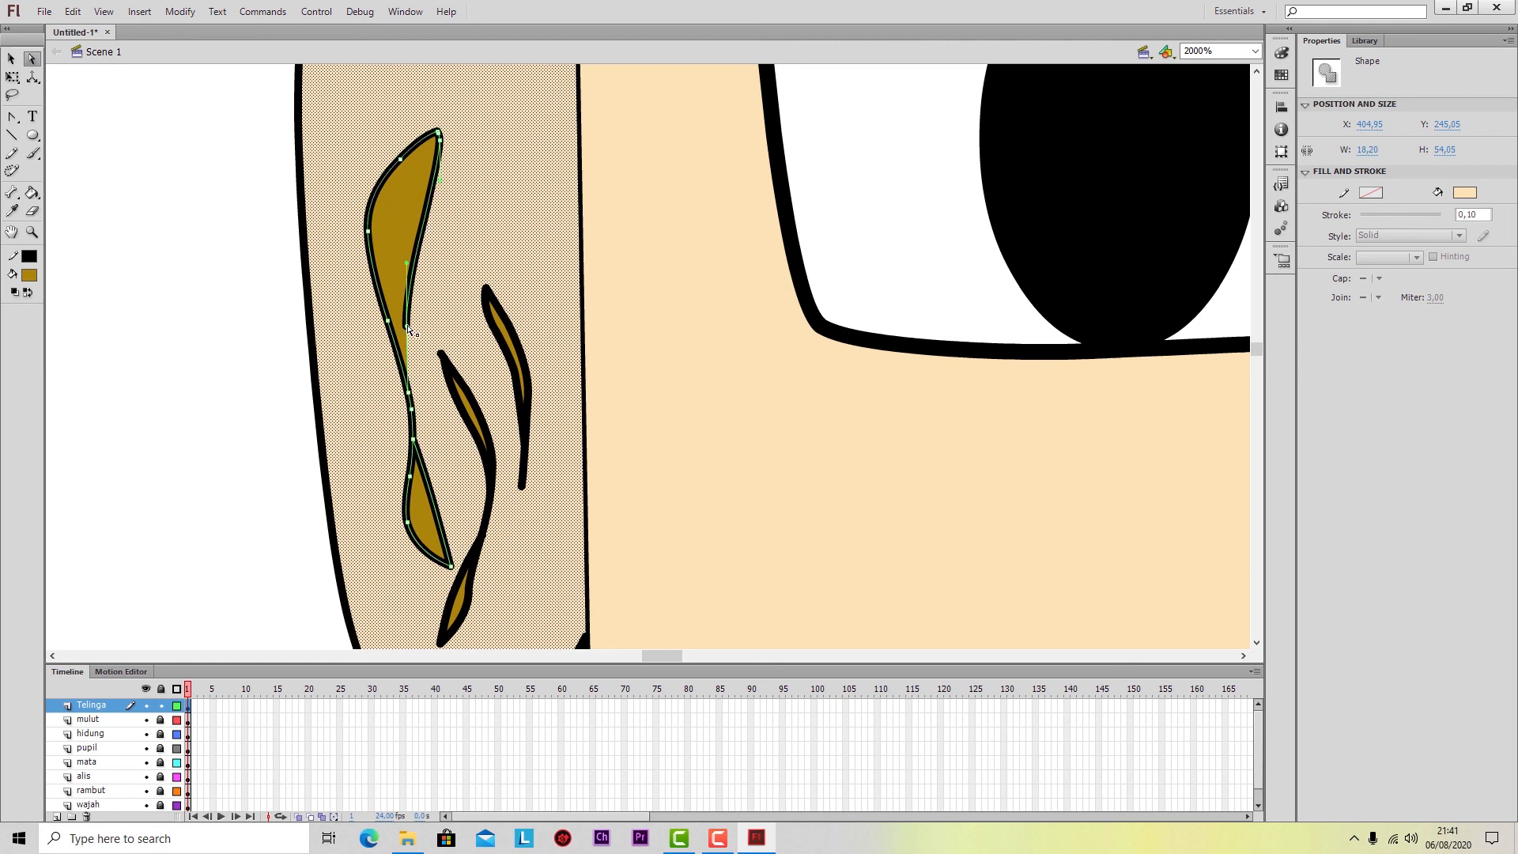
key(Delete)
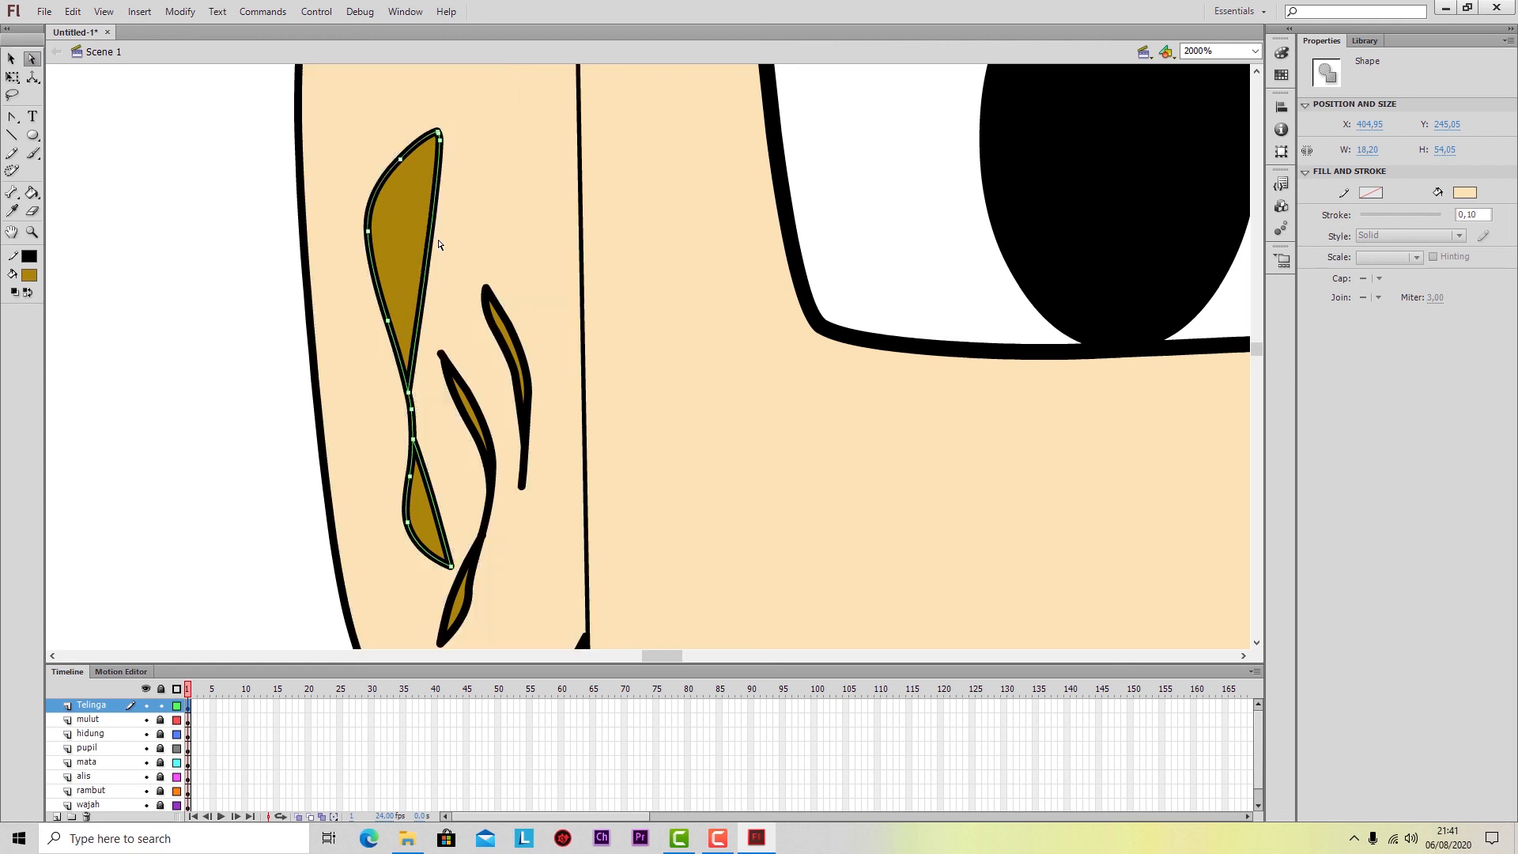
key(ctrl)
key(ctrl+z)
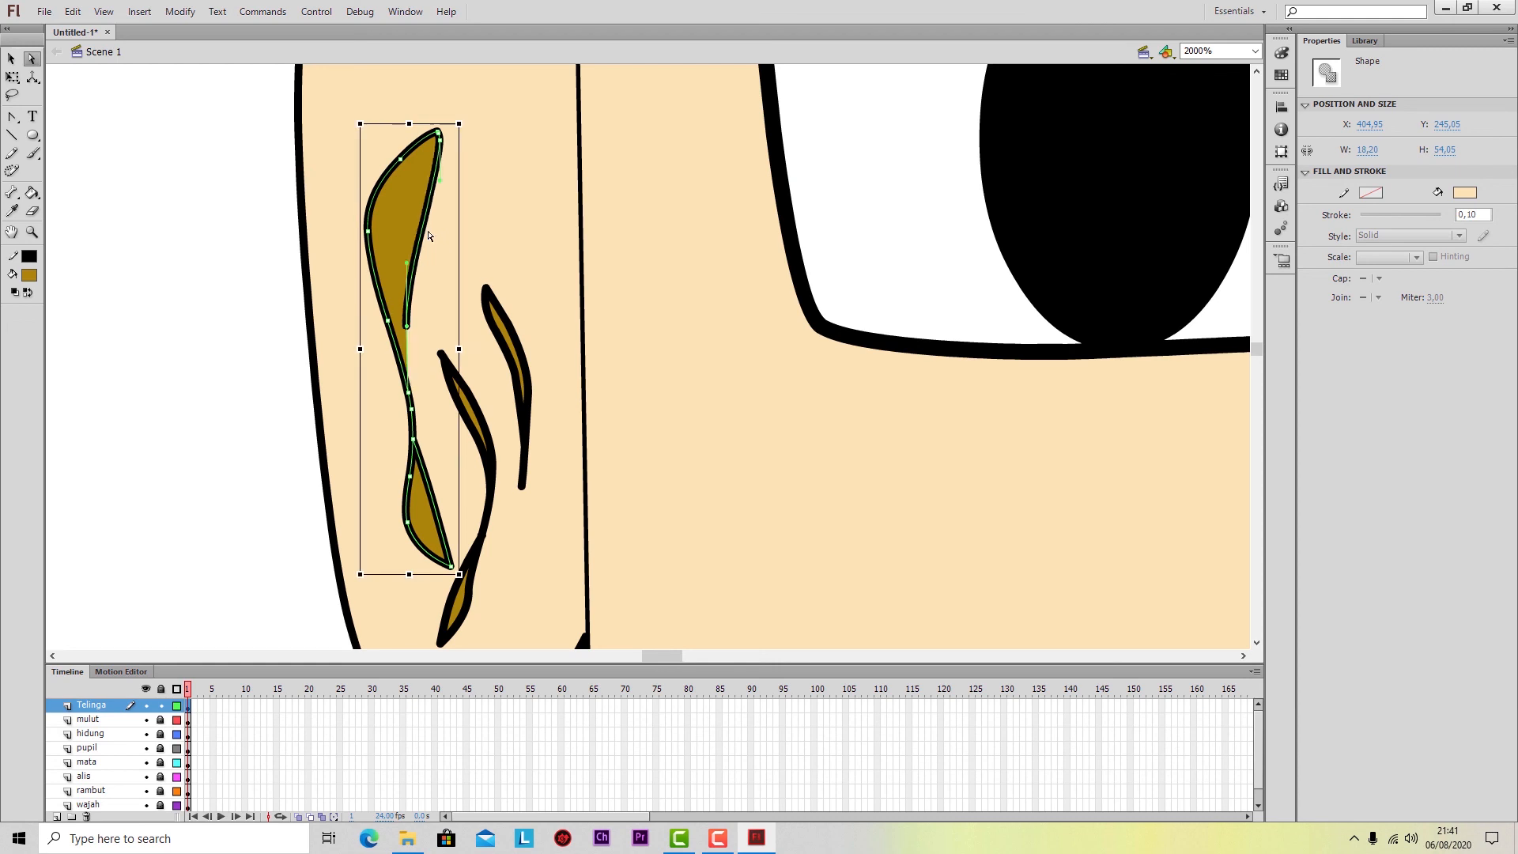
click(11, 58)
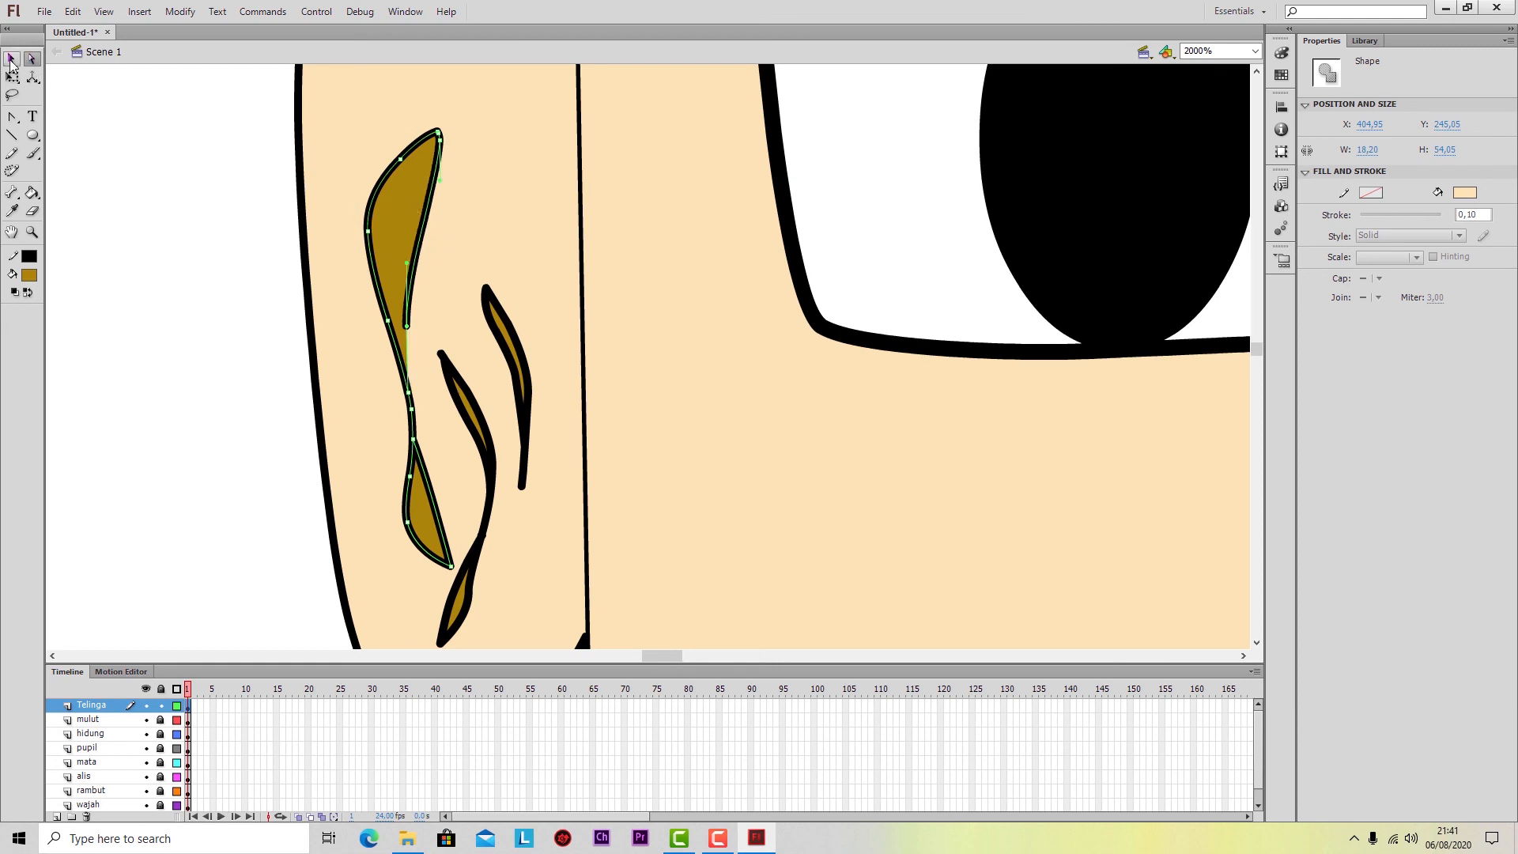
double_click(434, 181)
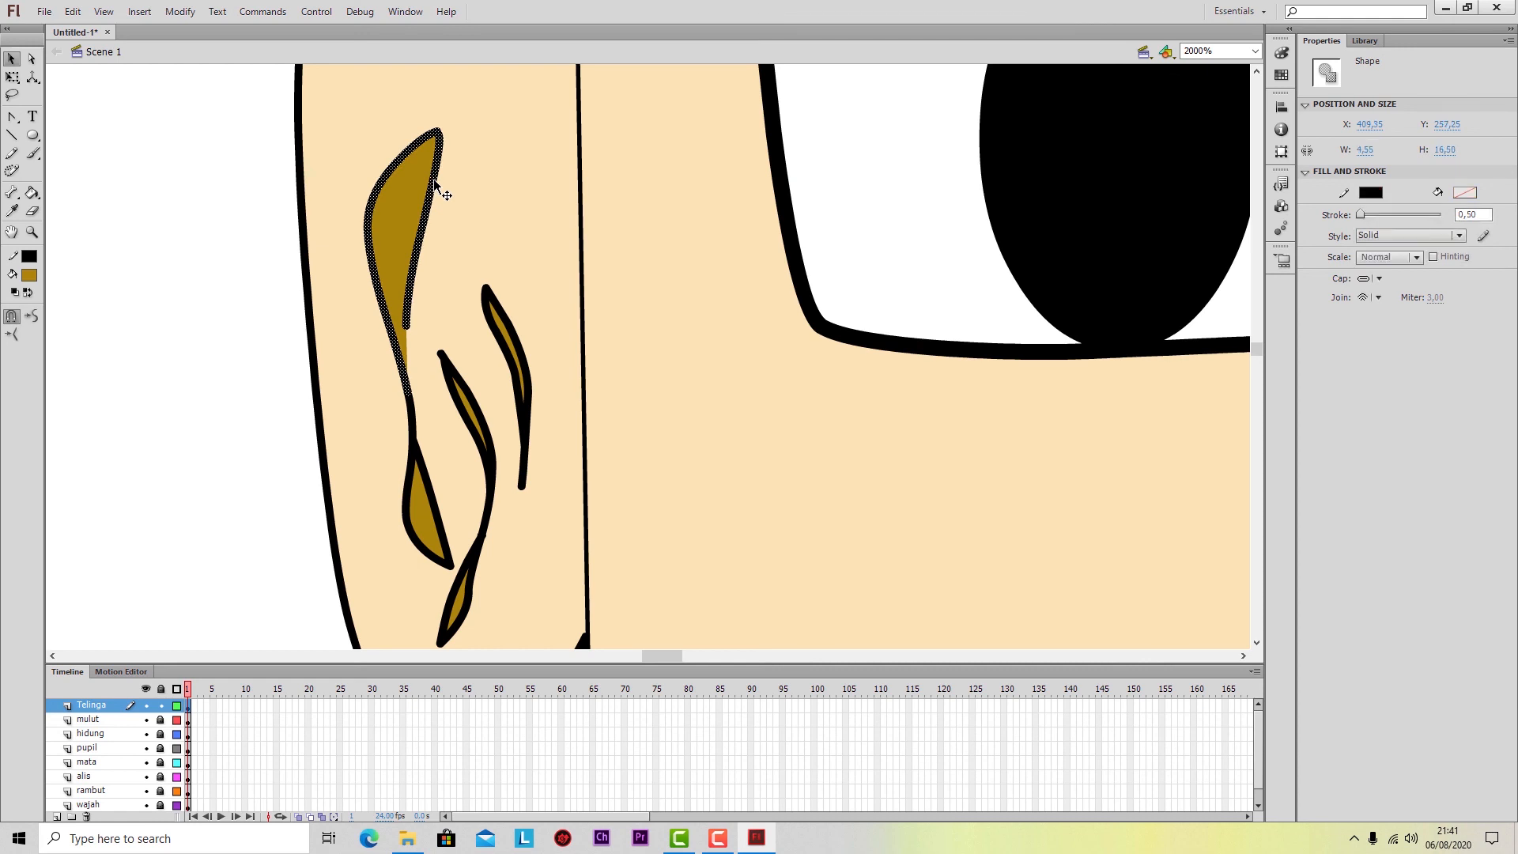
click(429, 135)
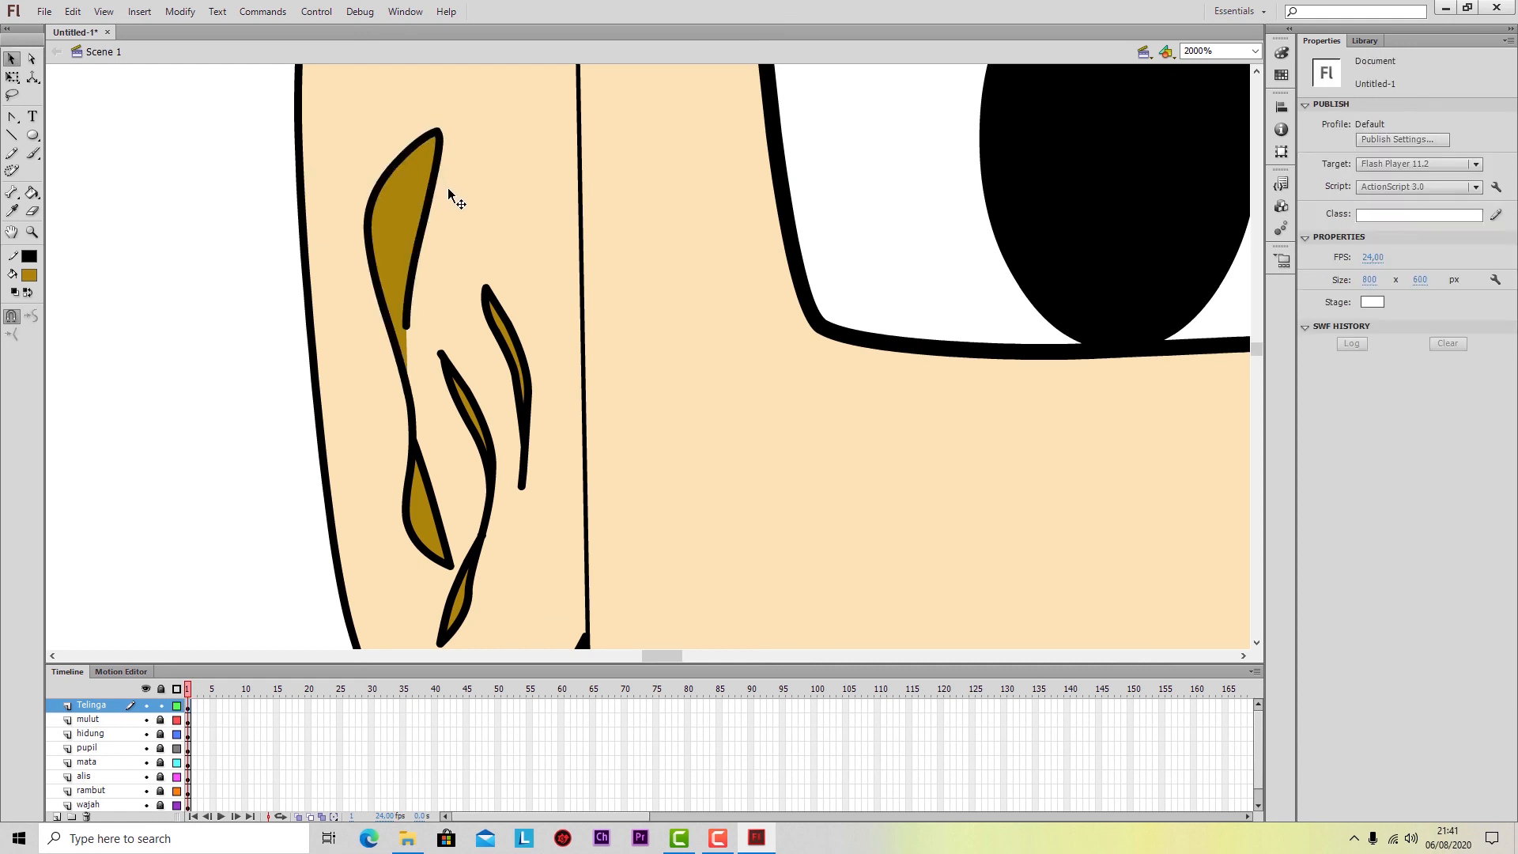
drag(425, 319, 400, 294)
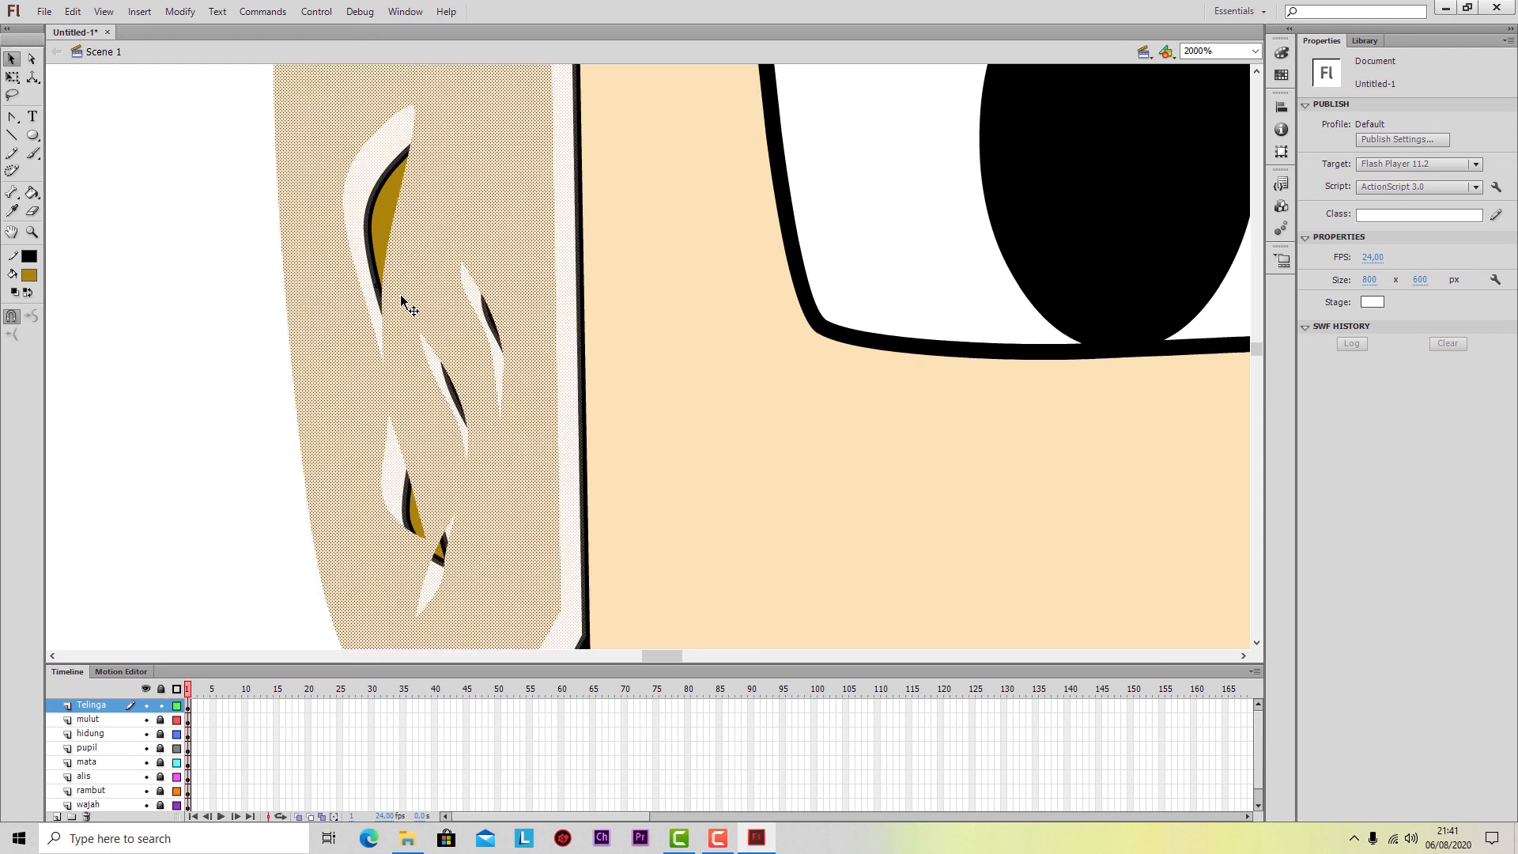
key(ctrl+z)
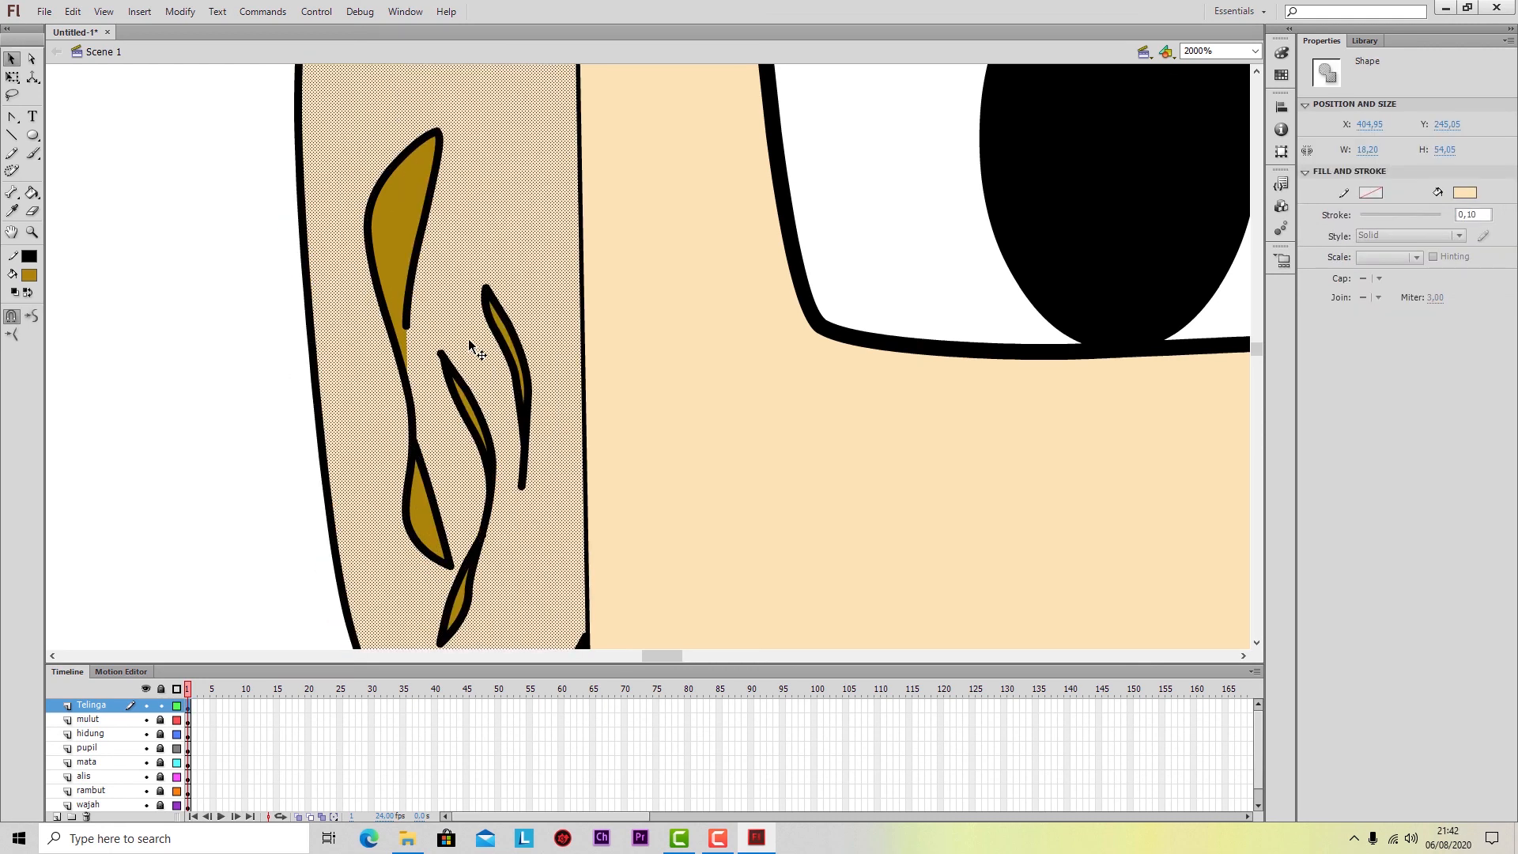
Delete the straight right-hand outline stroke closing the outer fold's lower part, keeping the golden brown fill.
click(406, 304)
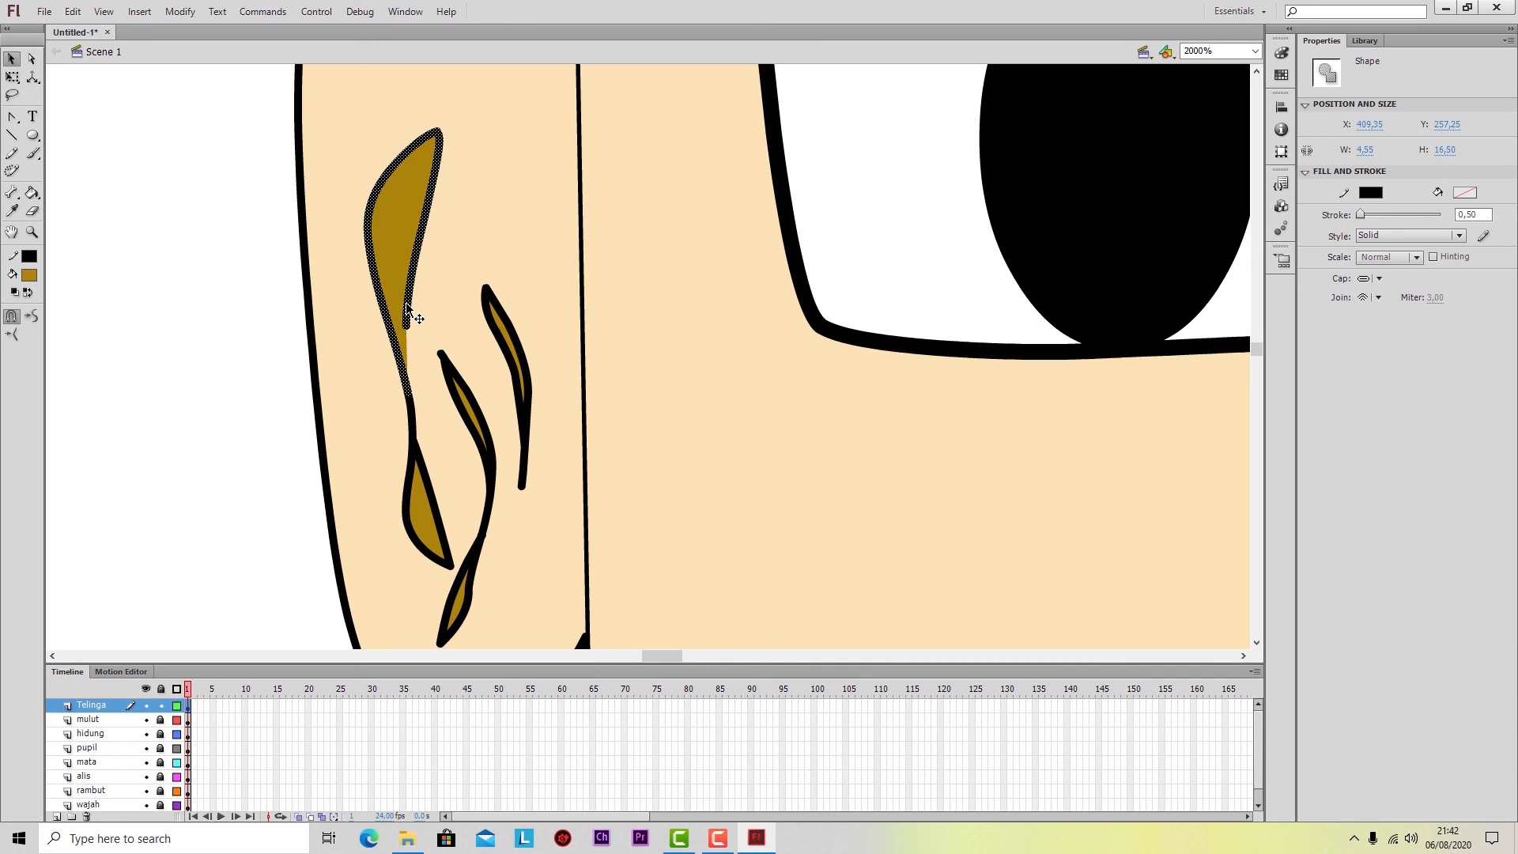
click(433, 501)
key(Delete)
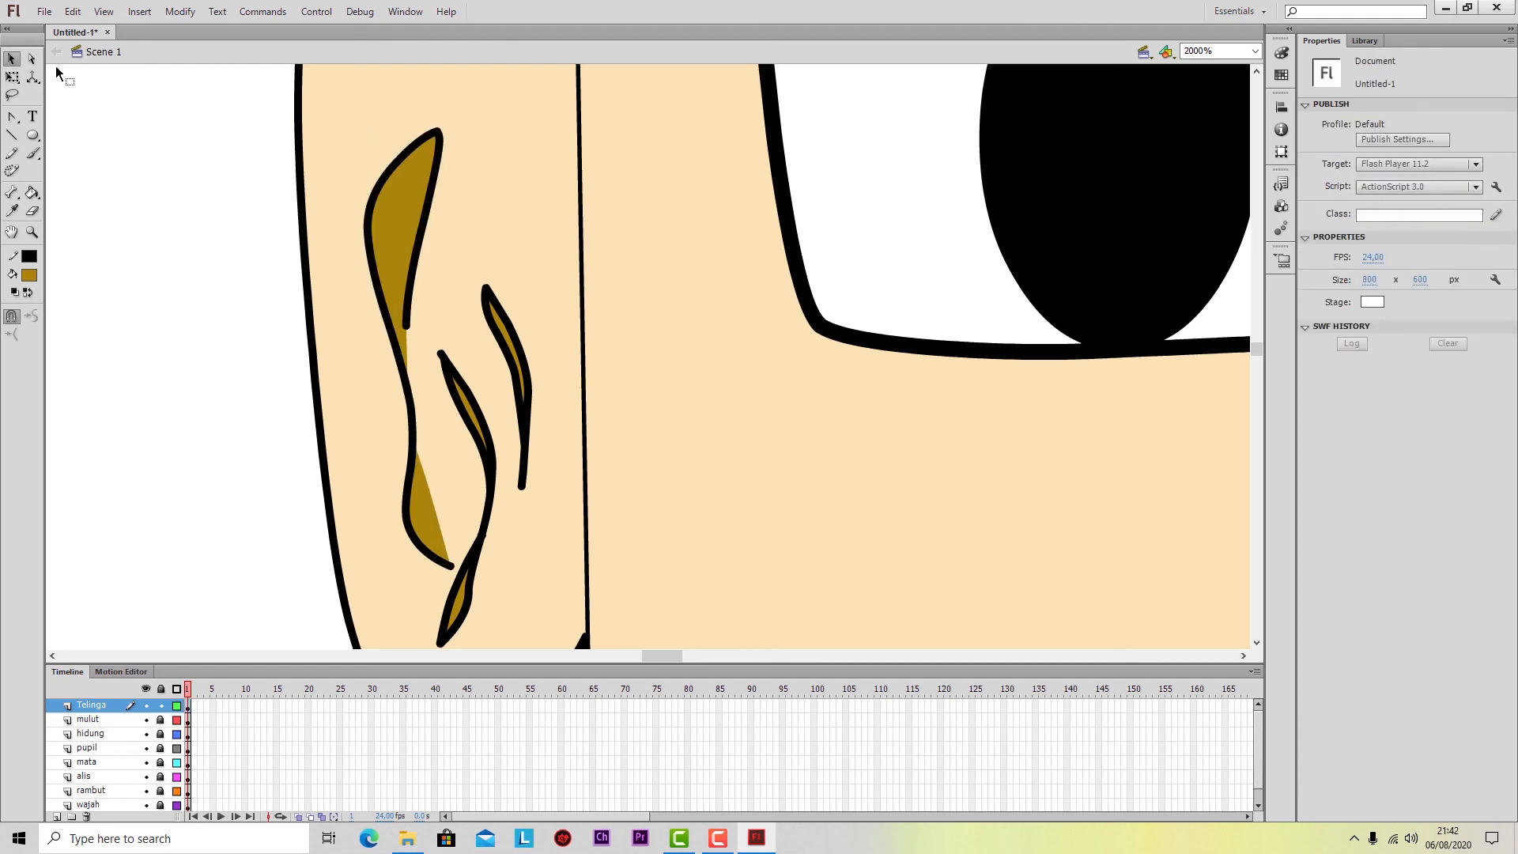
Try to shorten the outer fold's remaining right-hand outline by moving its loose endpoint up, and undo the move.
click(31, 59)
click(409, 325)
click(406, 327)
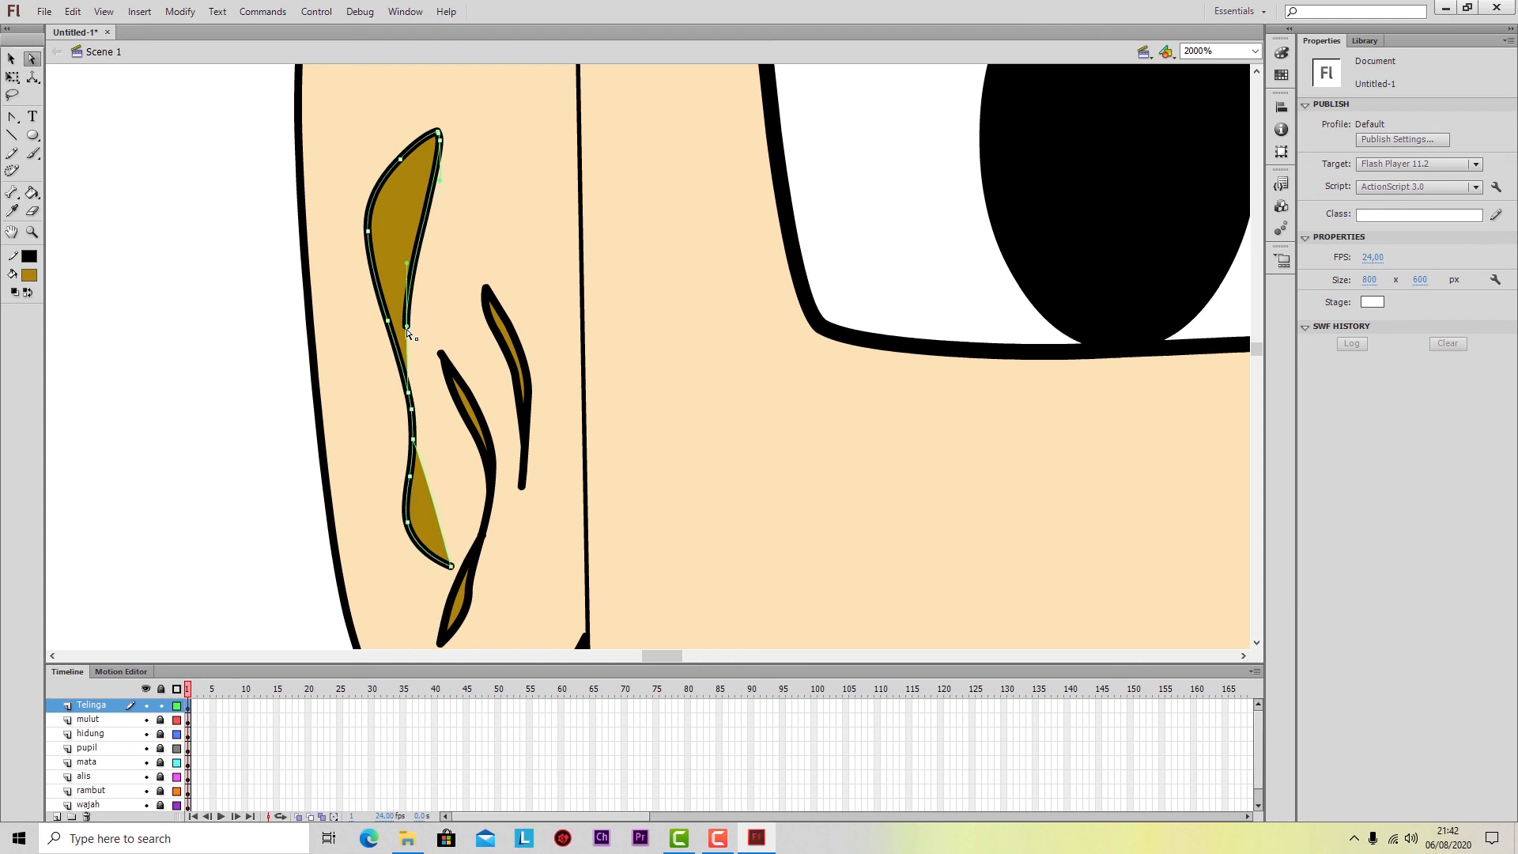
drag(406, 327, 424, 227)
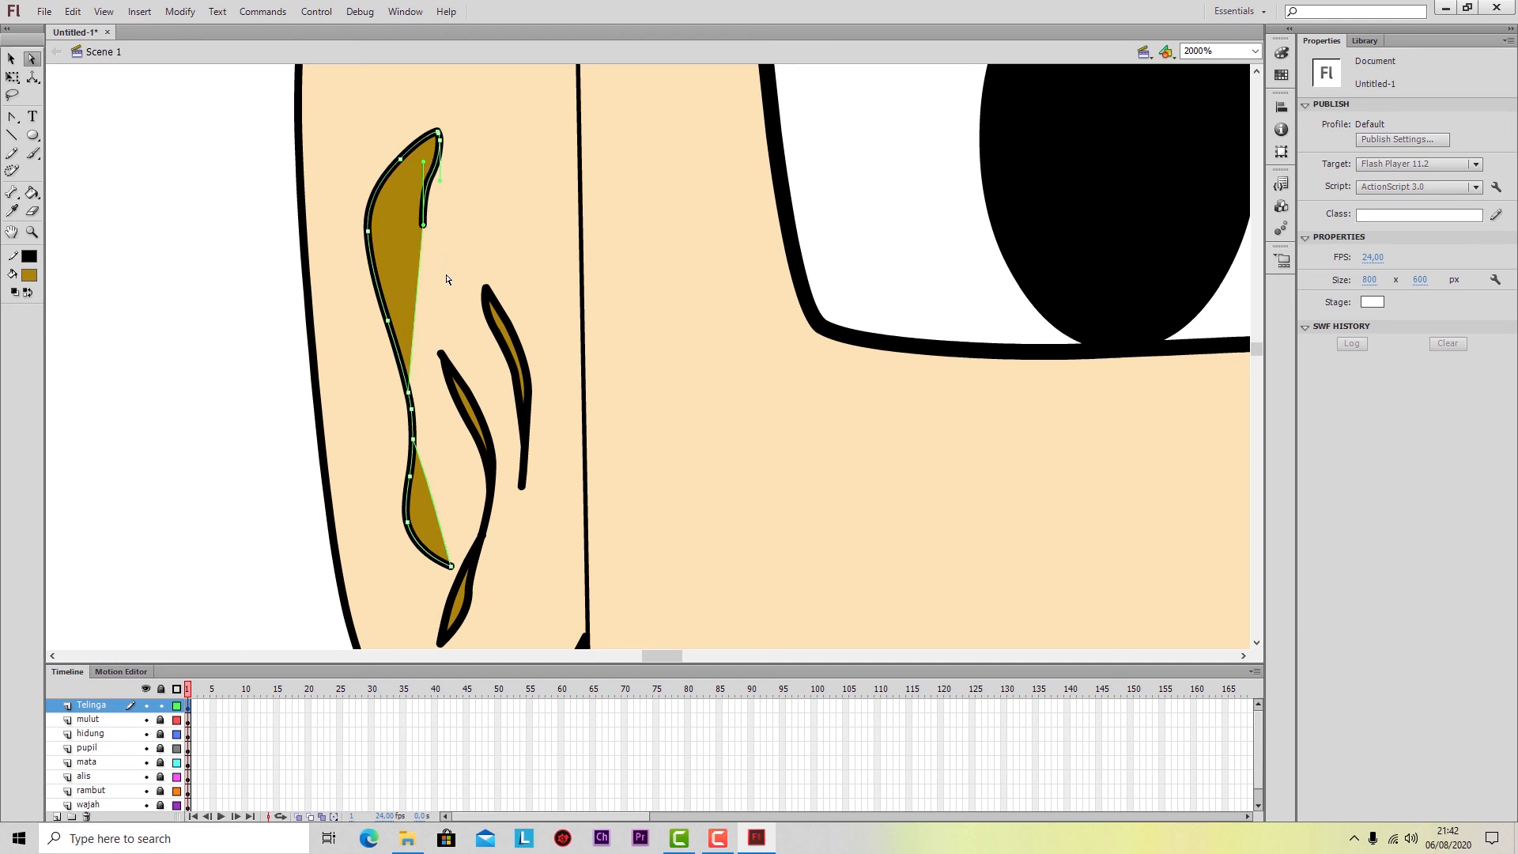
key(ctrl+z)
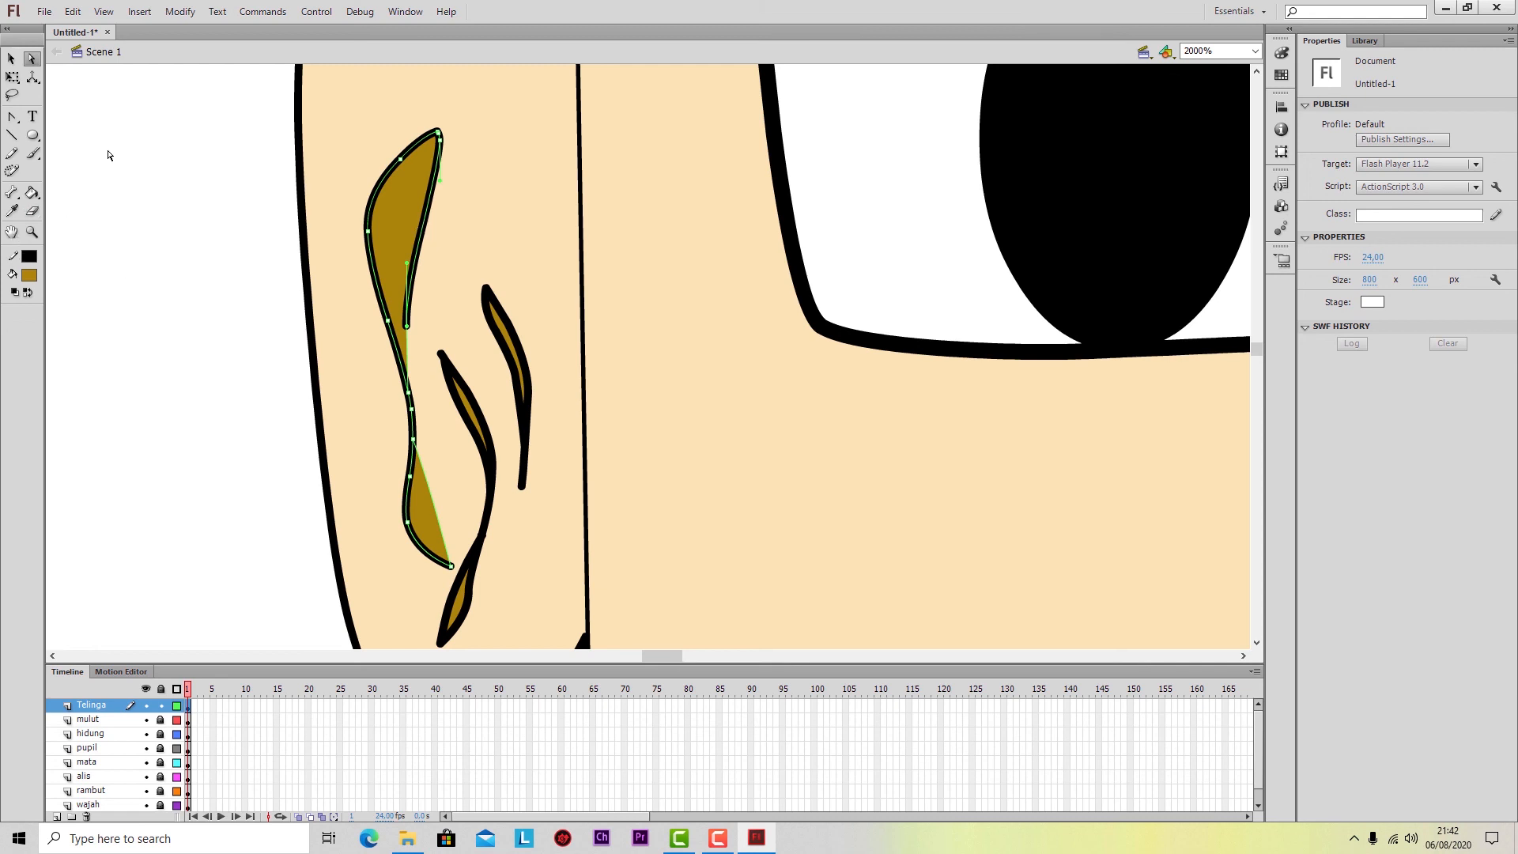
Erase the remaining right-hand outline stroke of the outer fold's upper part with the Eraser tool.
click(40, 200)
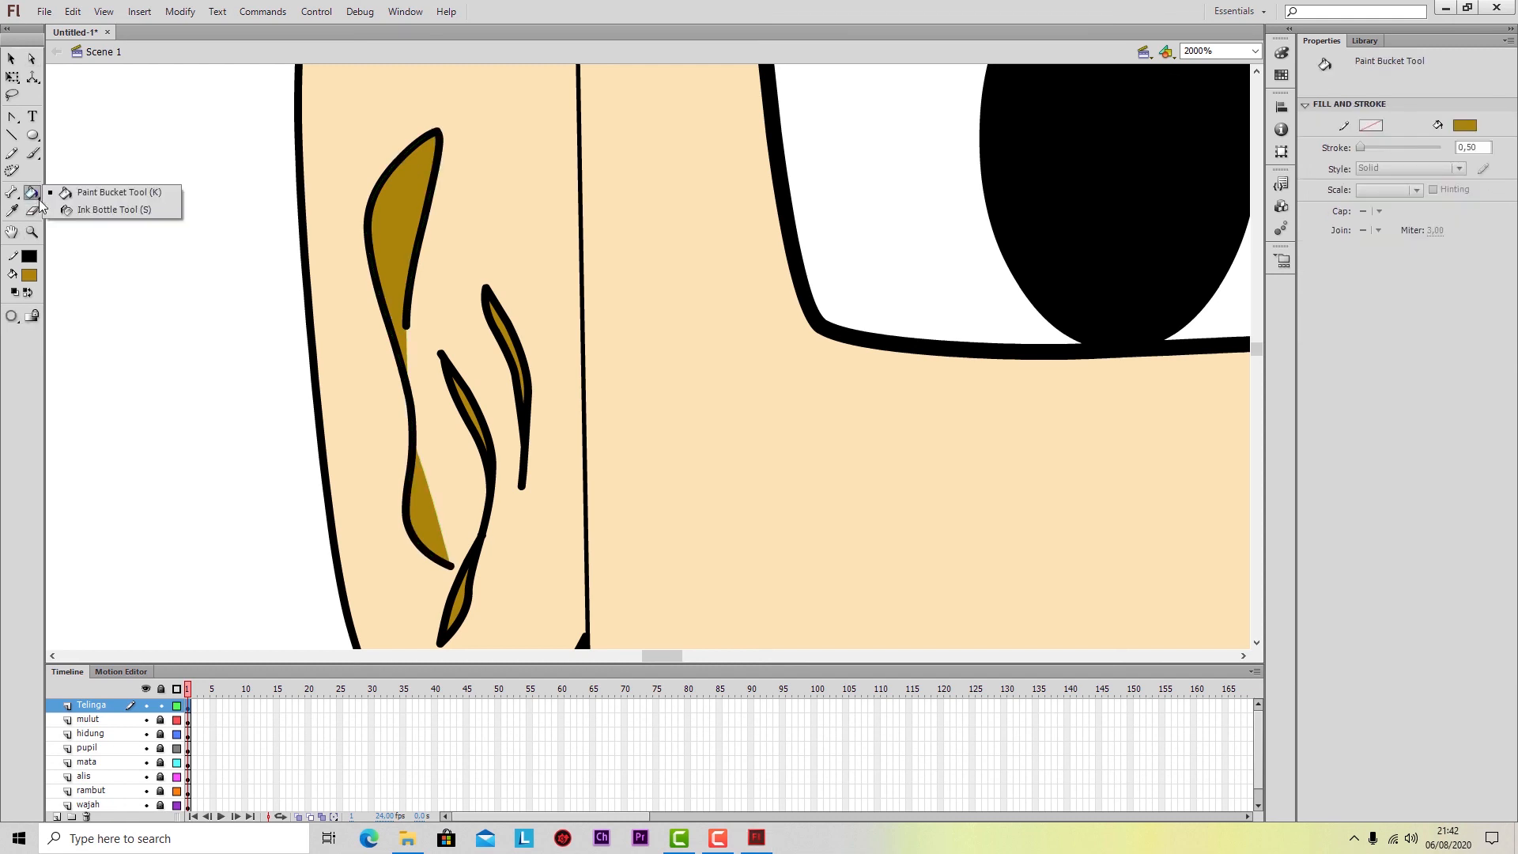
click(31, 210)
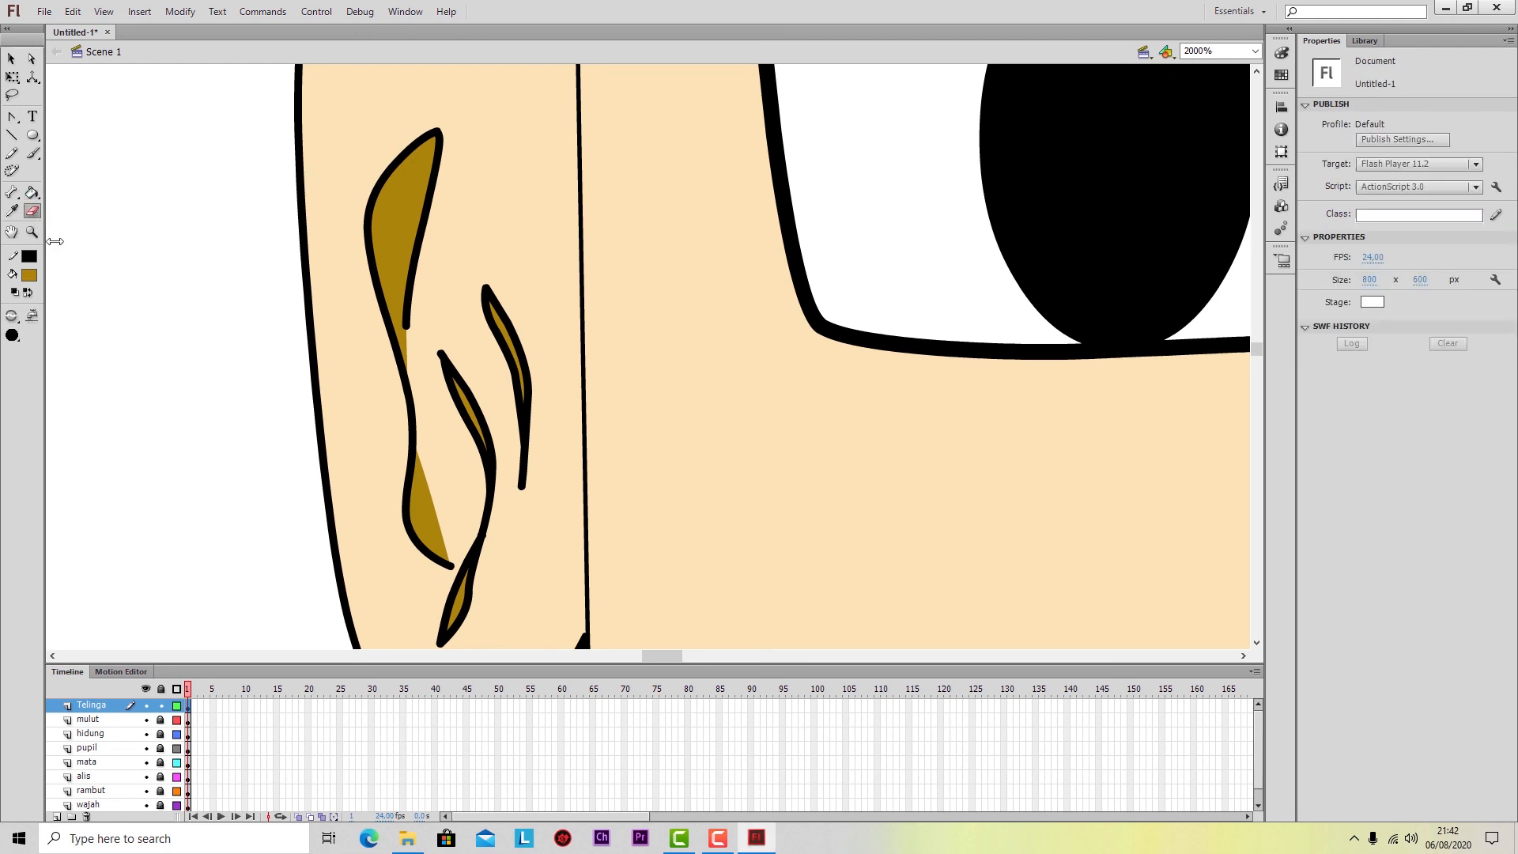
drag(413, 326, 448, 136)
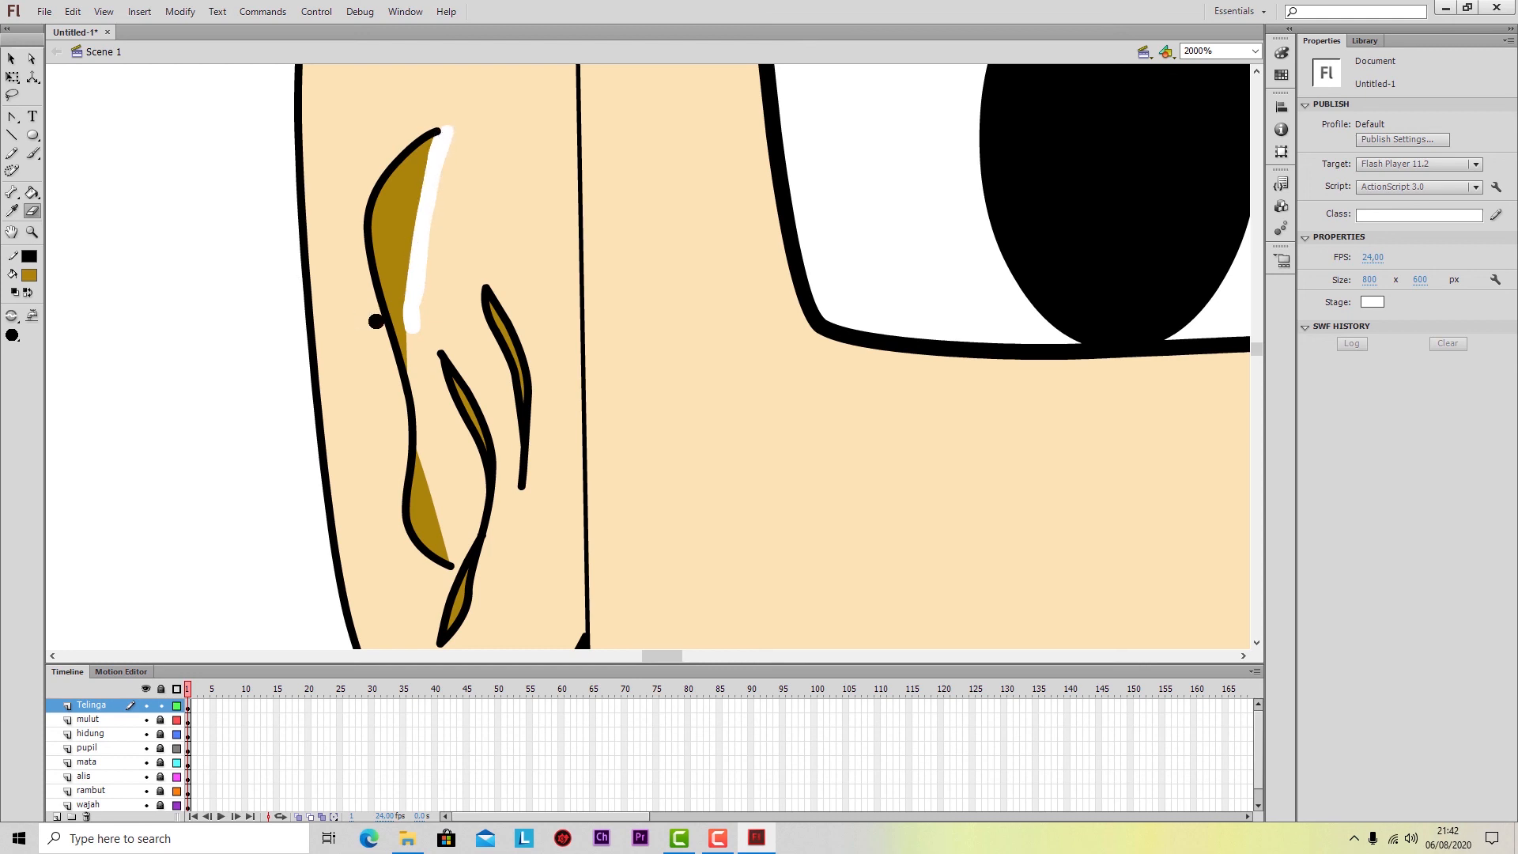
Sample the ear's skin colour, fill the erased gap beside the outer fold with it, and undo the stray fill over the golden brown shading.
click(31, 192)
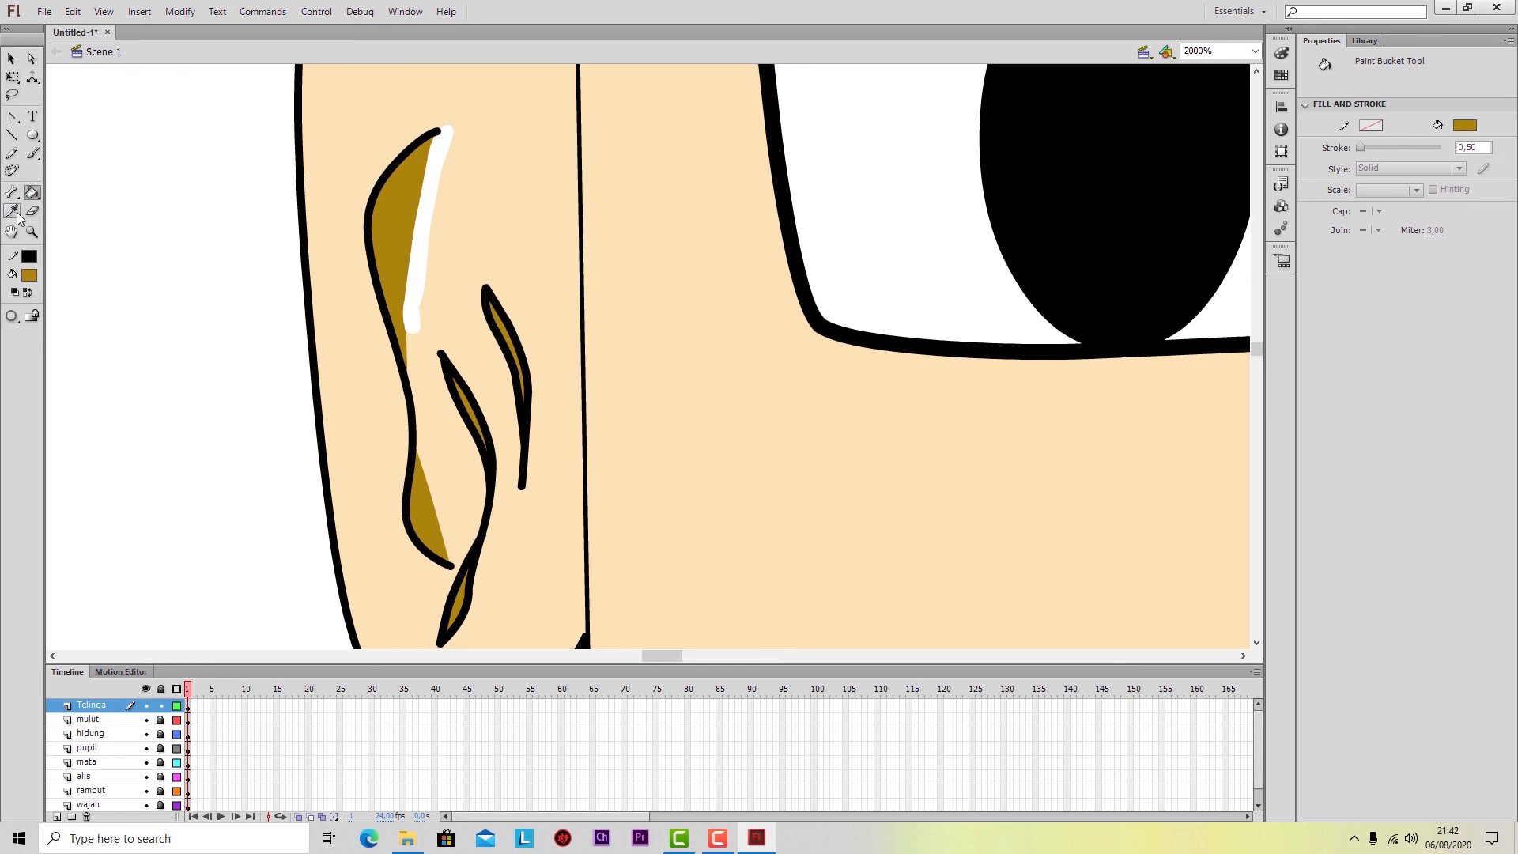
click(12, 211)
click(500, 243)
click(416, 231)
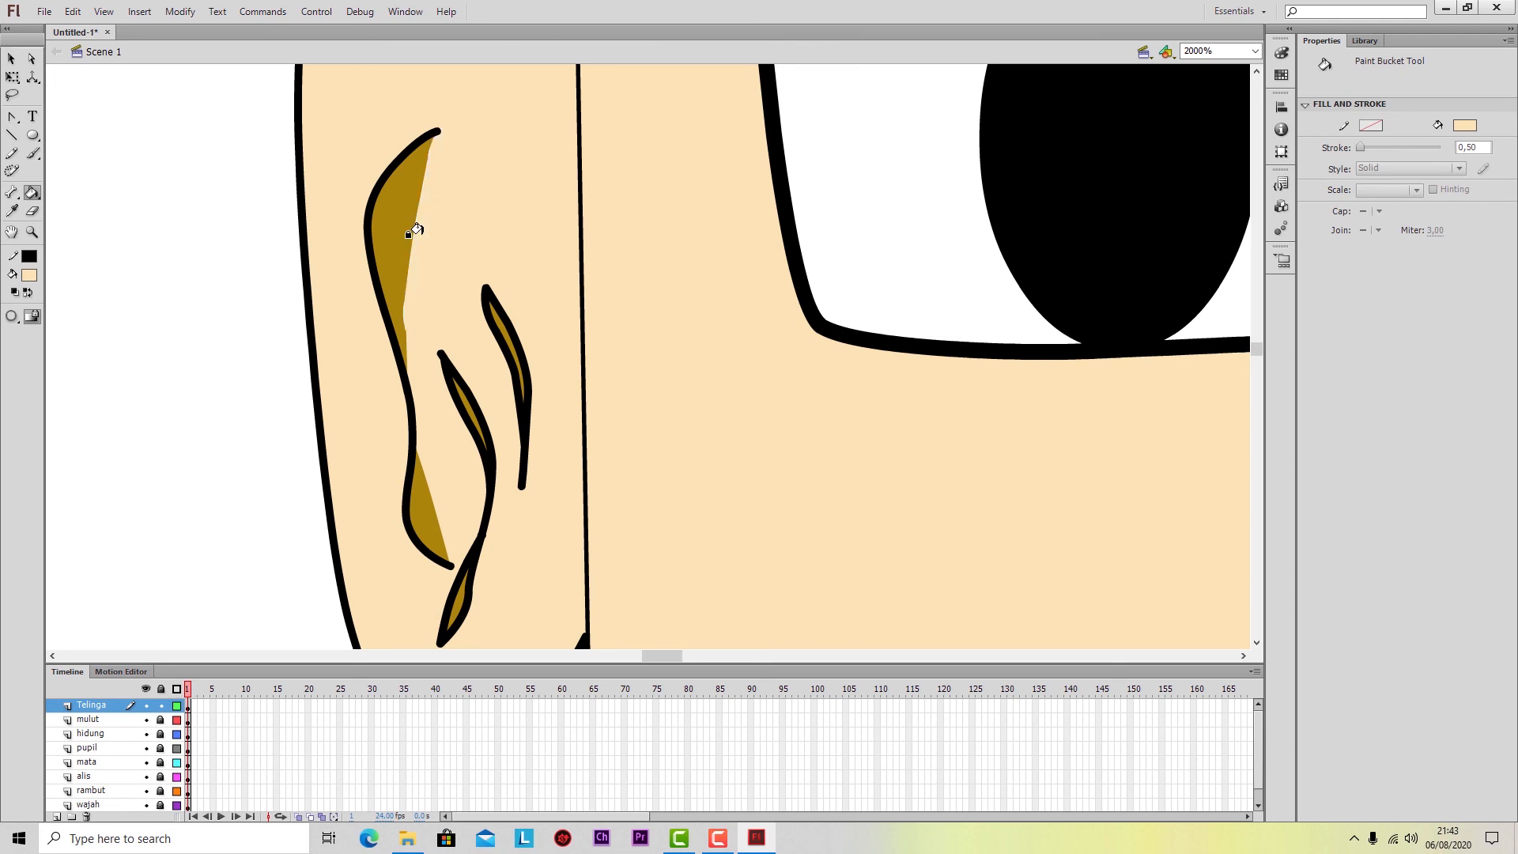
click(398, 328)
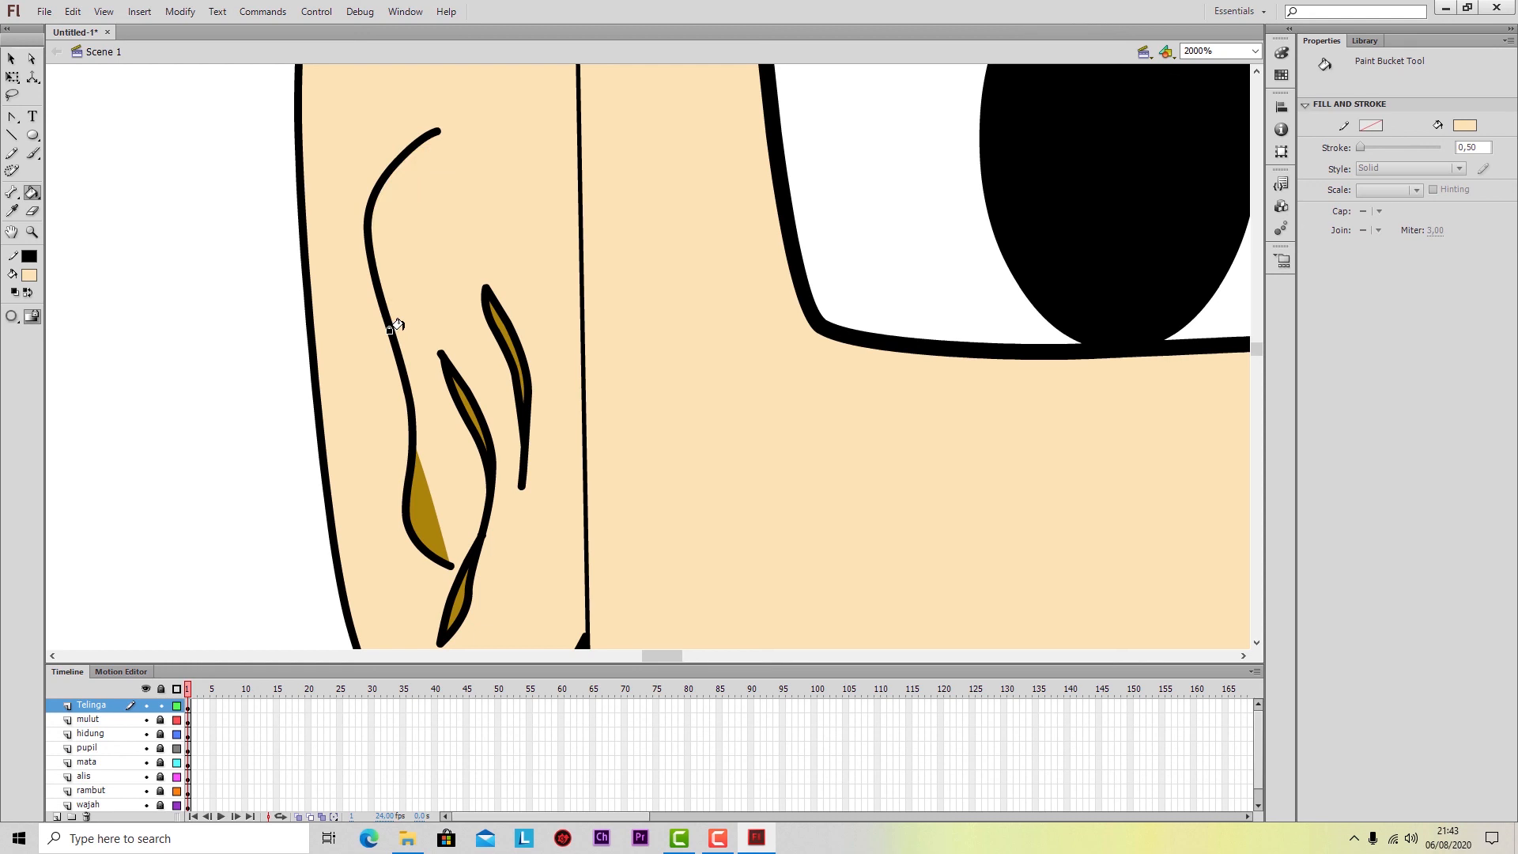
key(ctrl+z)
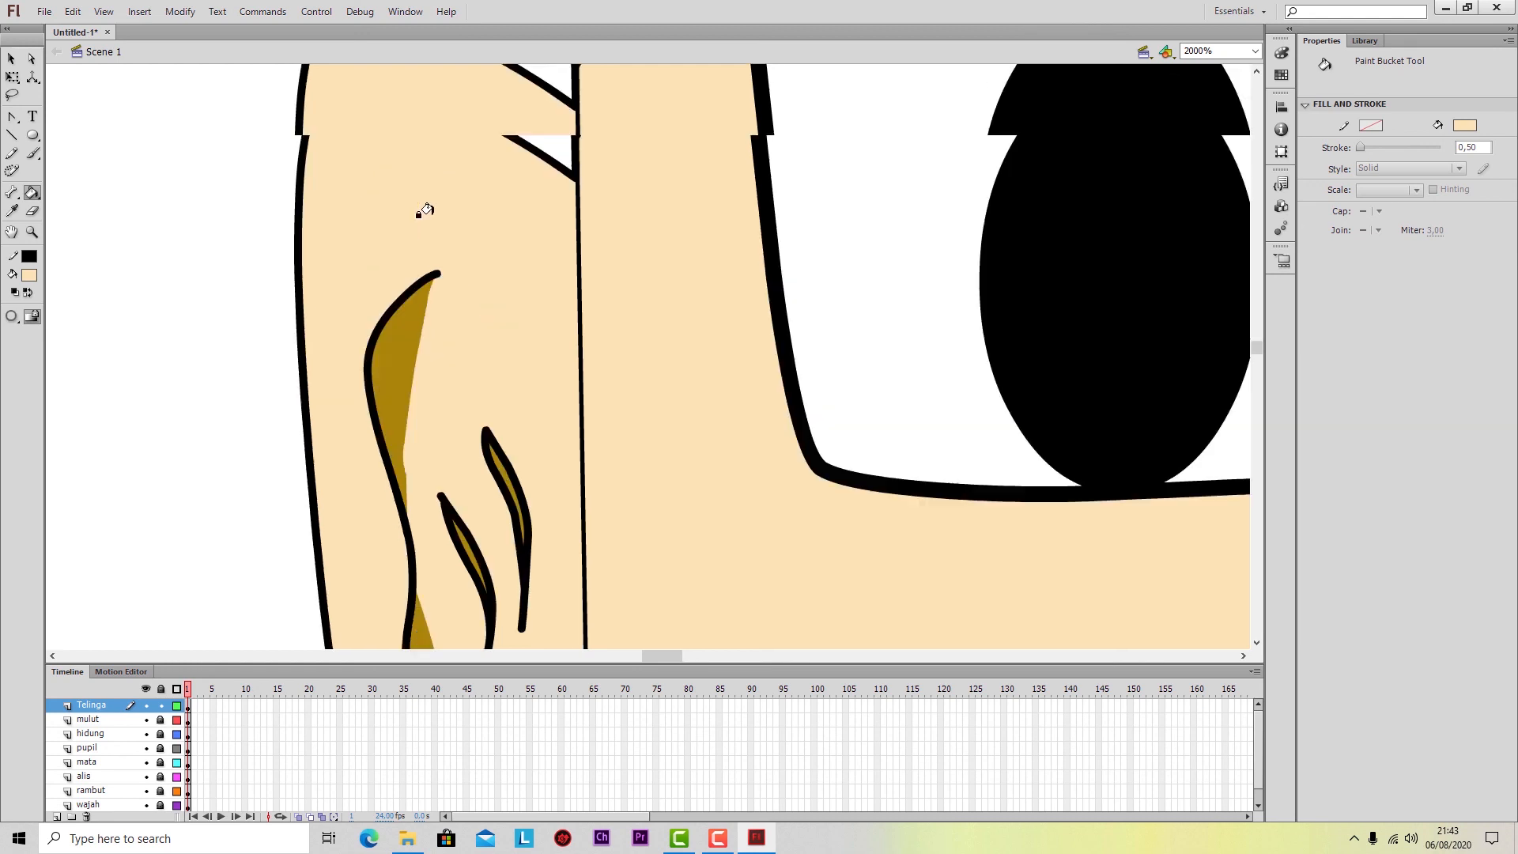
Delete the left-hand closing outline strokes of the three small inner ear folds, keeping their golden brown fills.
click(11, 58)
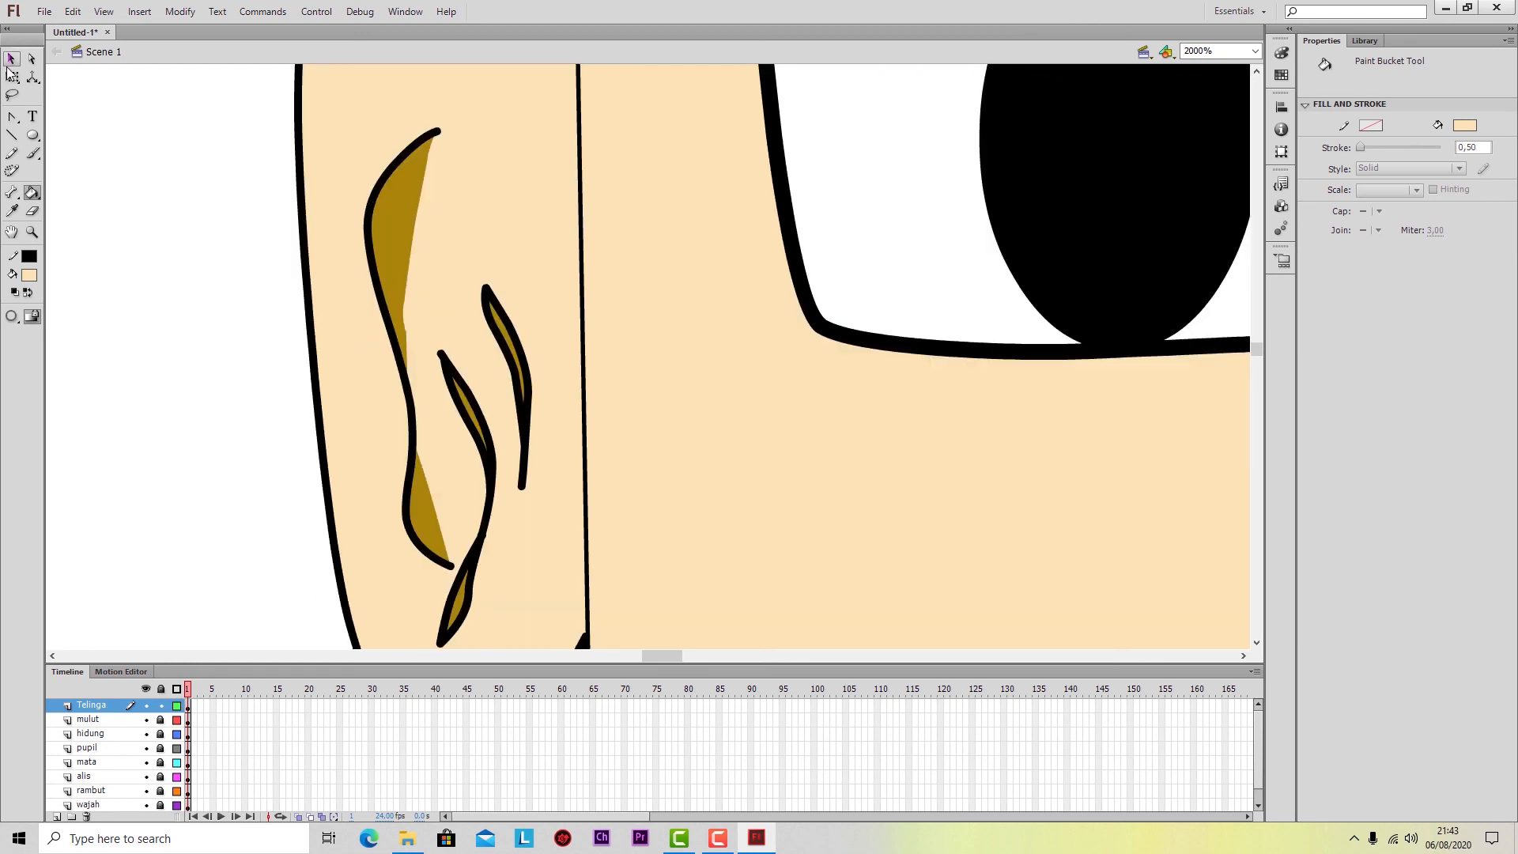
click(445, 386)
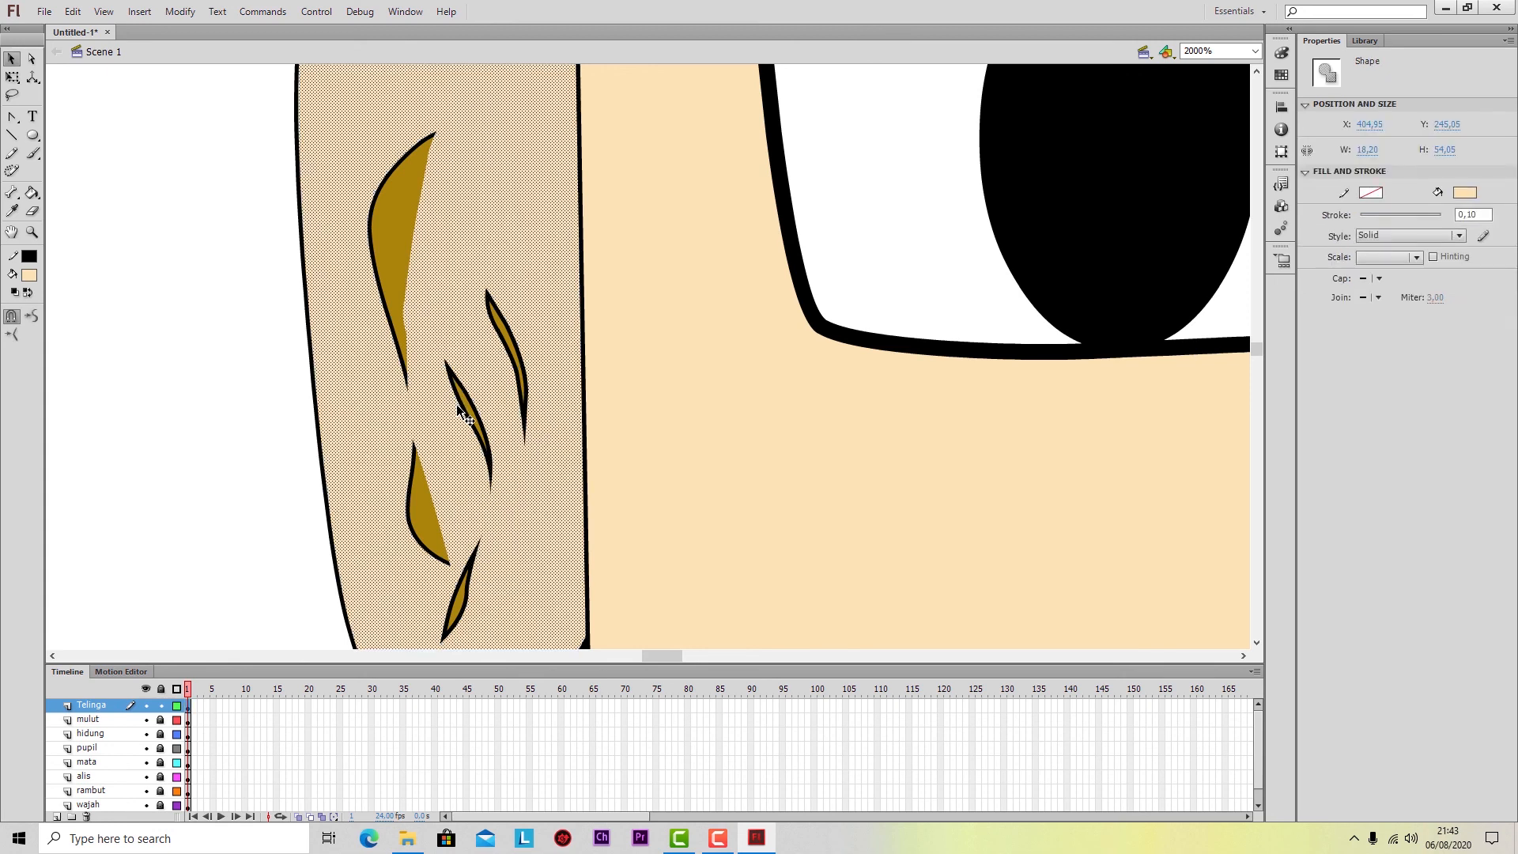
click(464, 407)
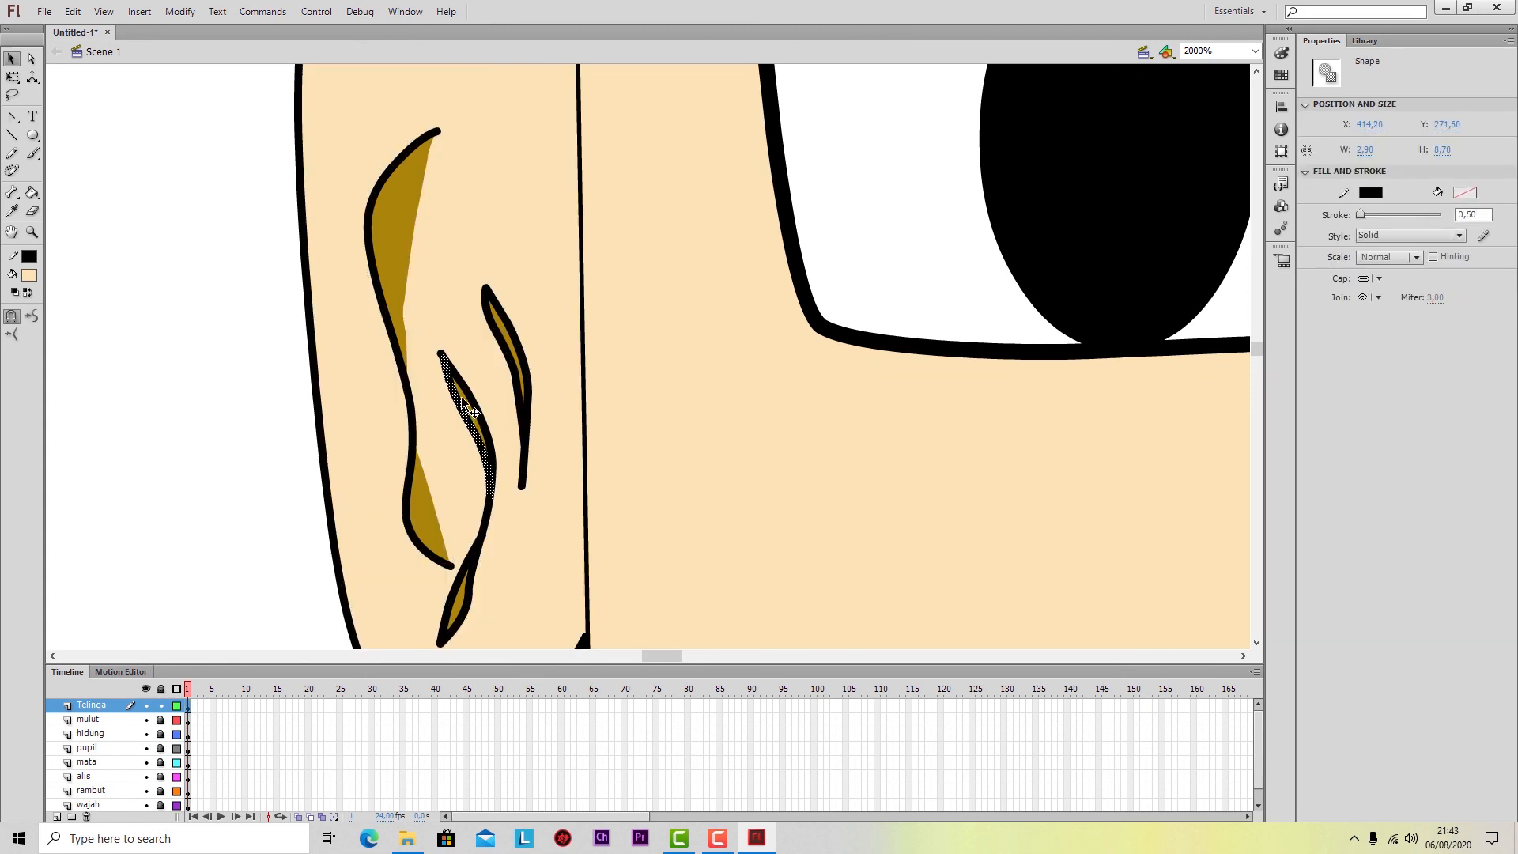
key(Escape)
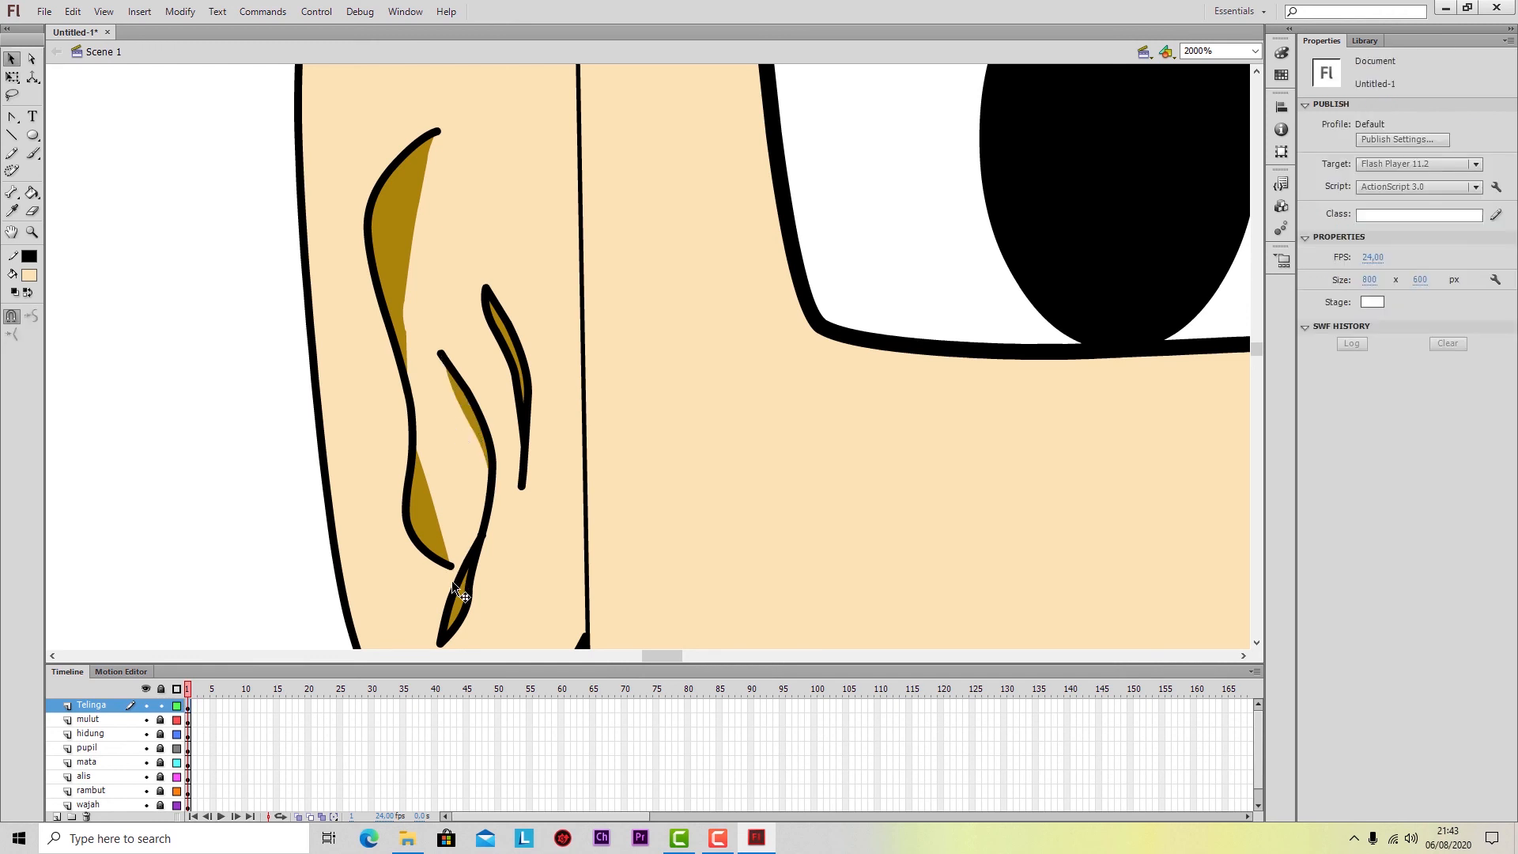
click(458, 589)
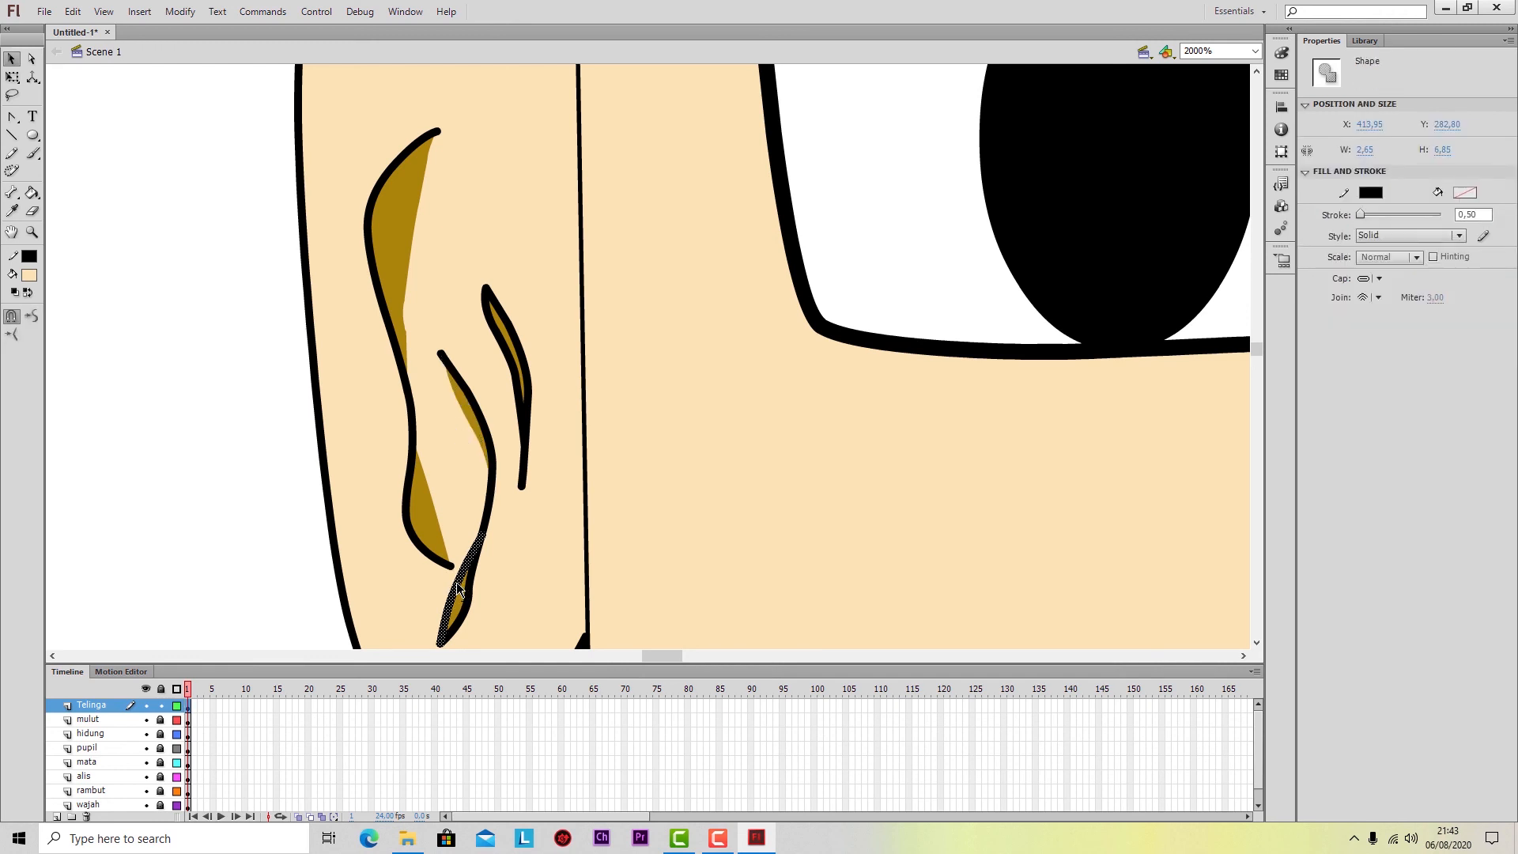
key(Escape)
click(510, 373)
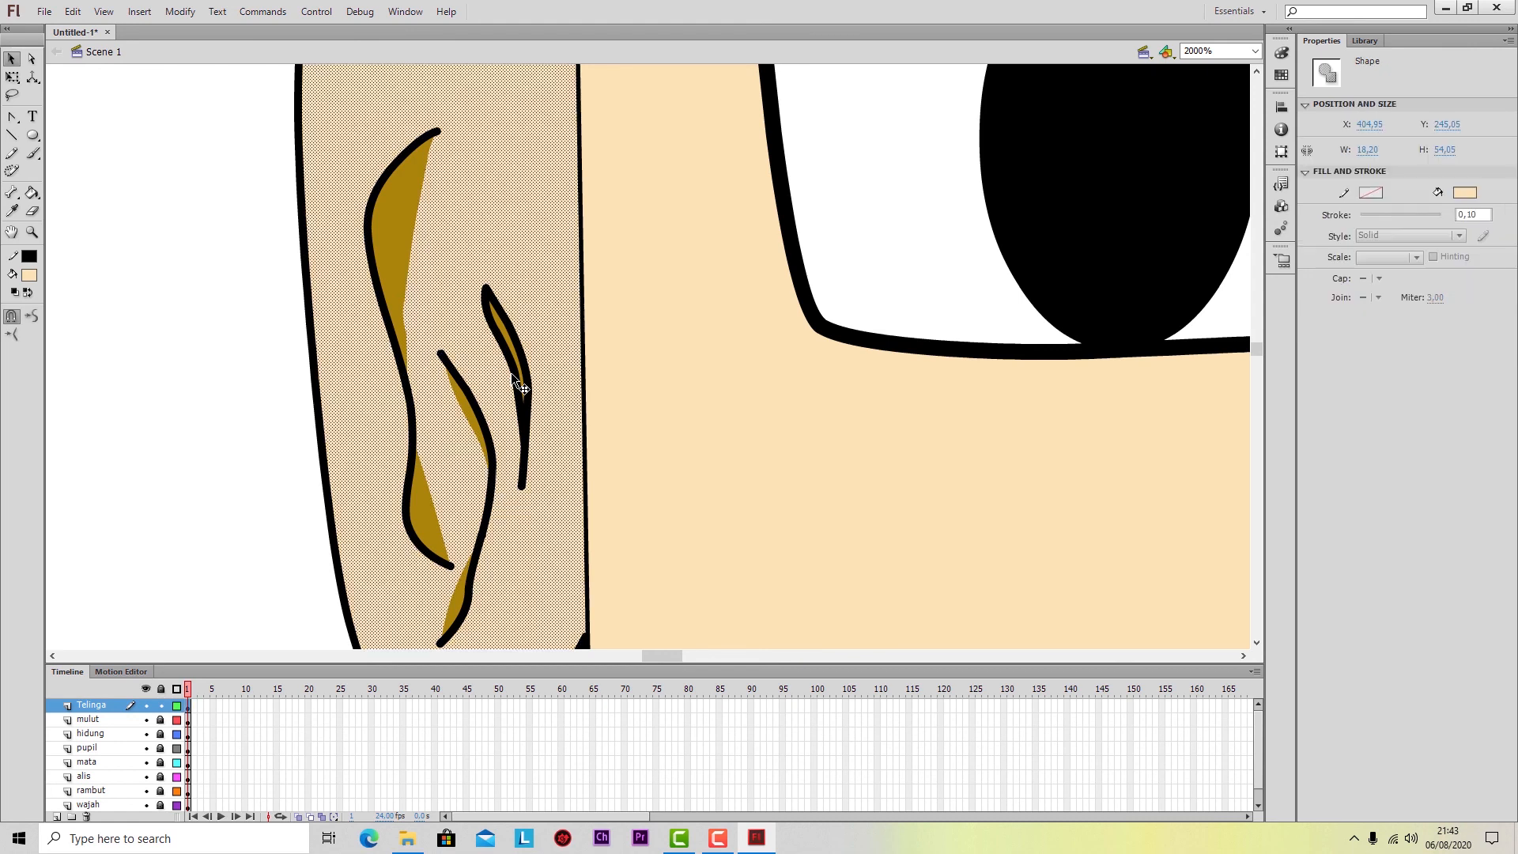
click(514, 376)
key(Escape)
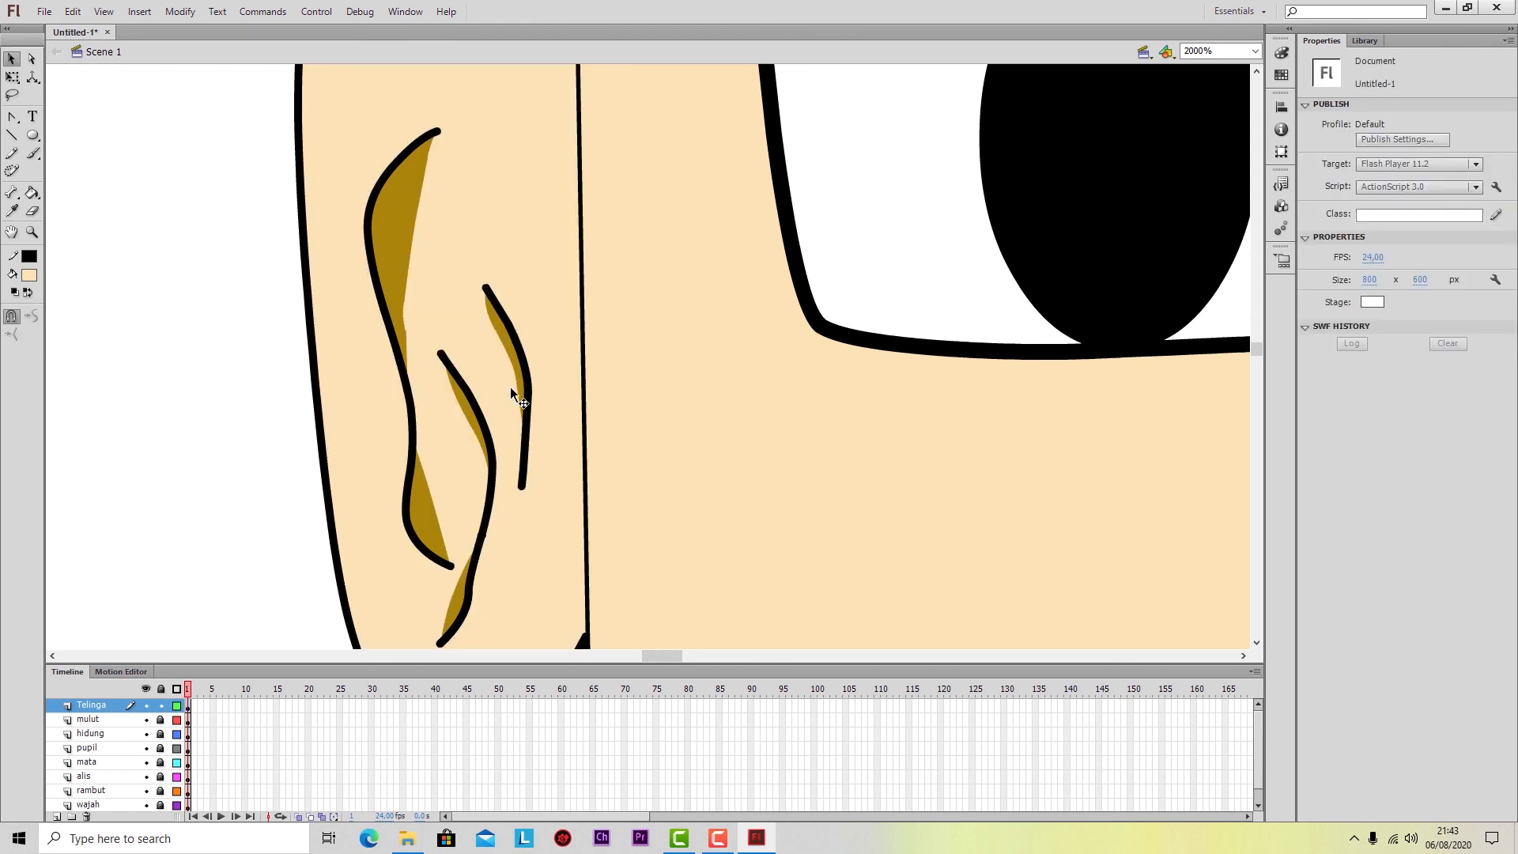
Scale the whole Telinga ear down with Free Transform to about 14 px wide and 50 px high, keeping it against the face.
key(ctrl+minus)
key(ctrl+minus)
key(ctrl+minus)
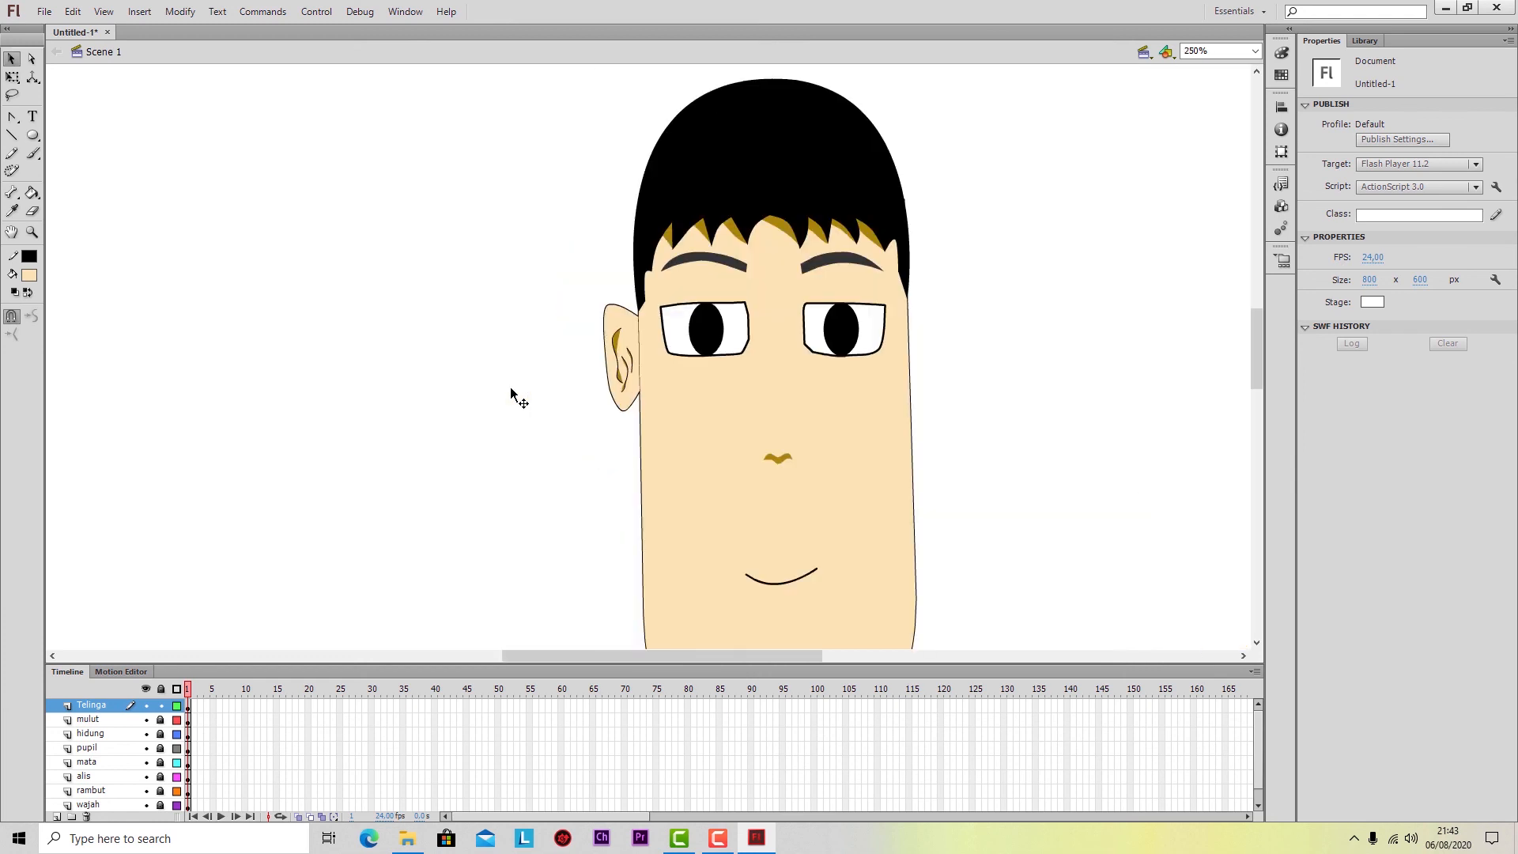
key(ctrl+minus)
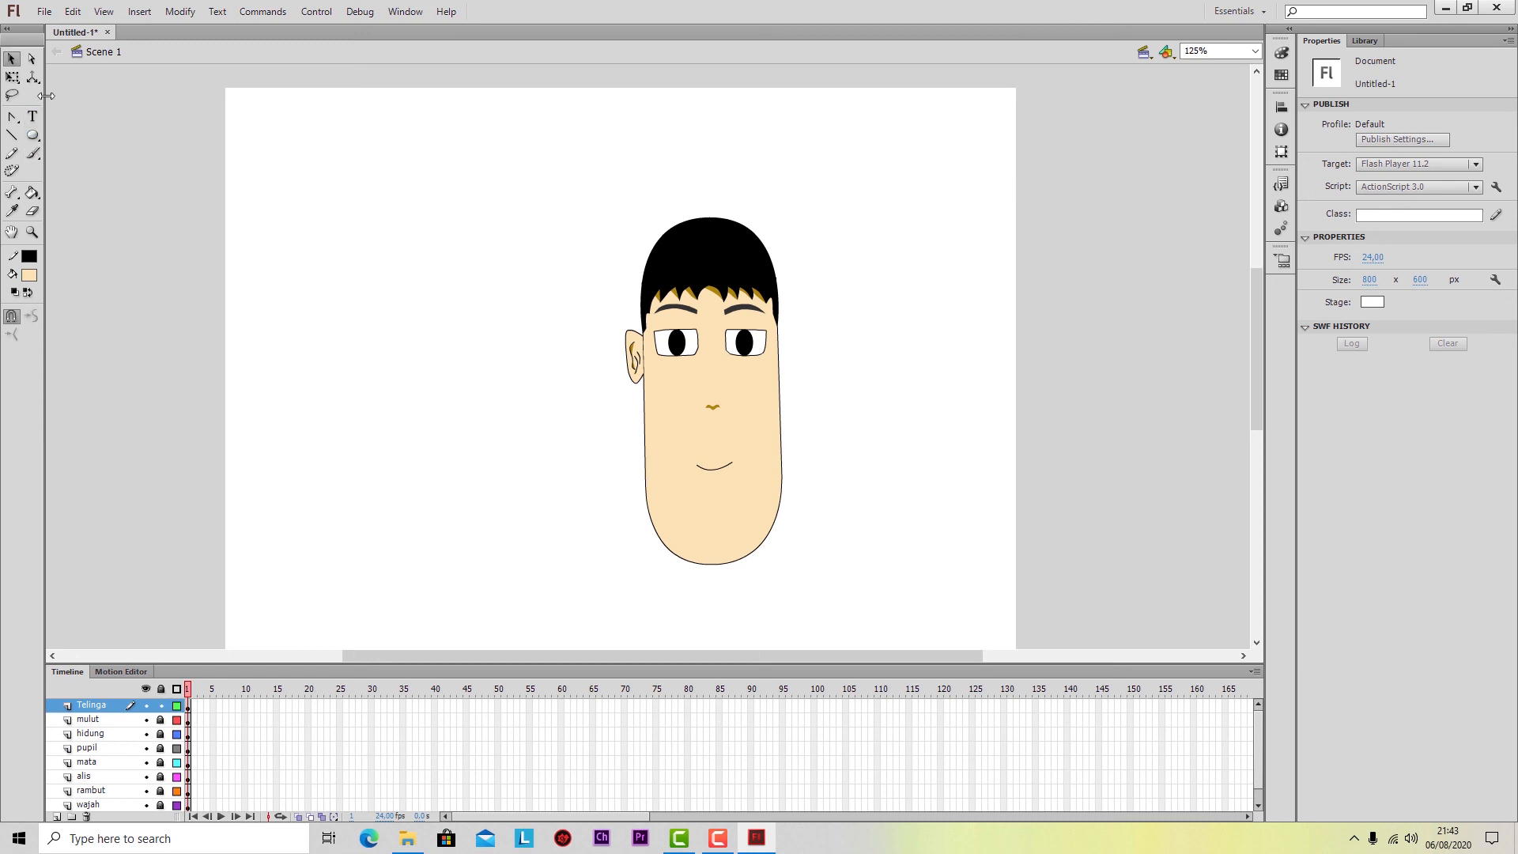
click(12, 77)
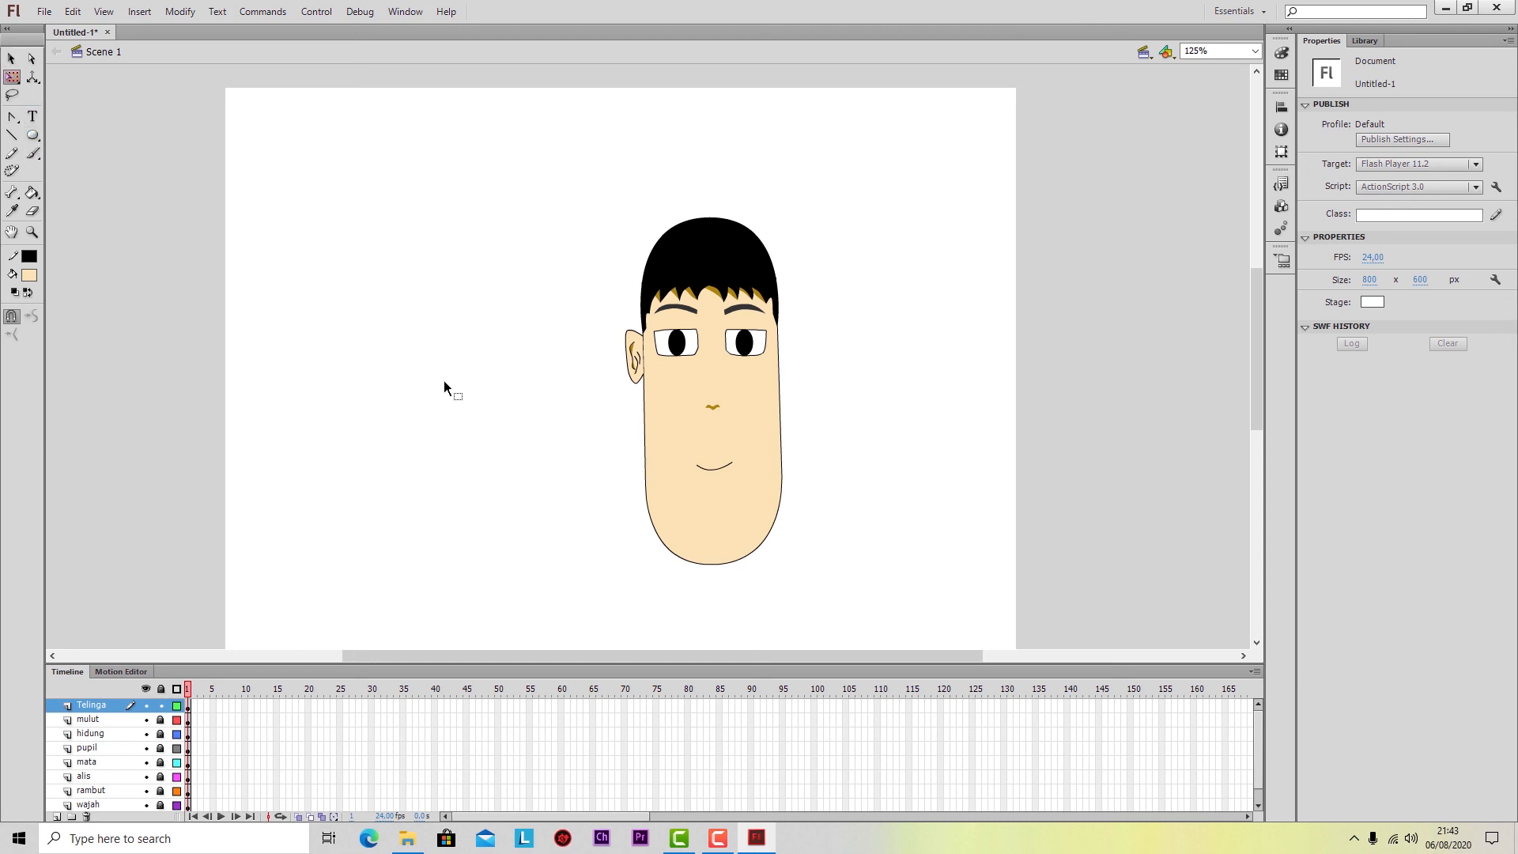
click(106, 700)
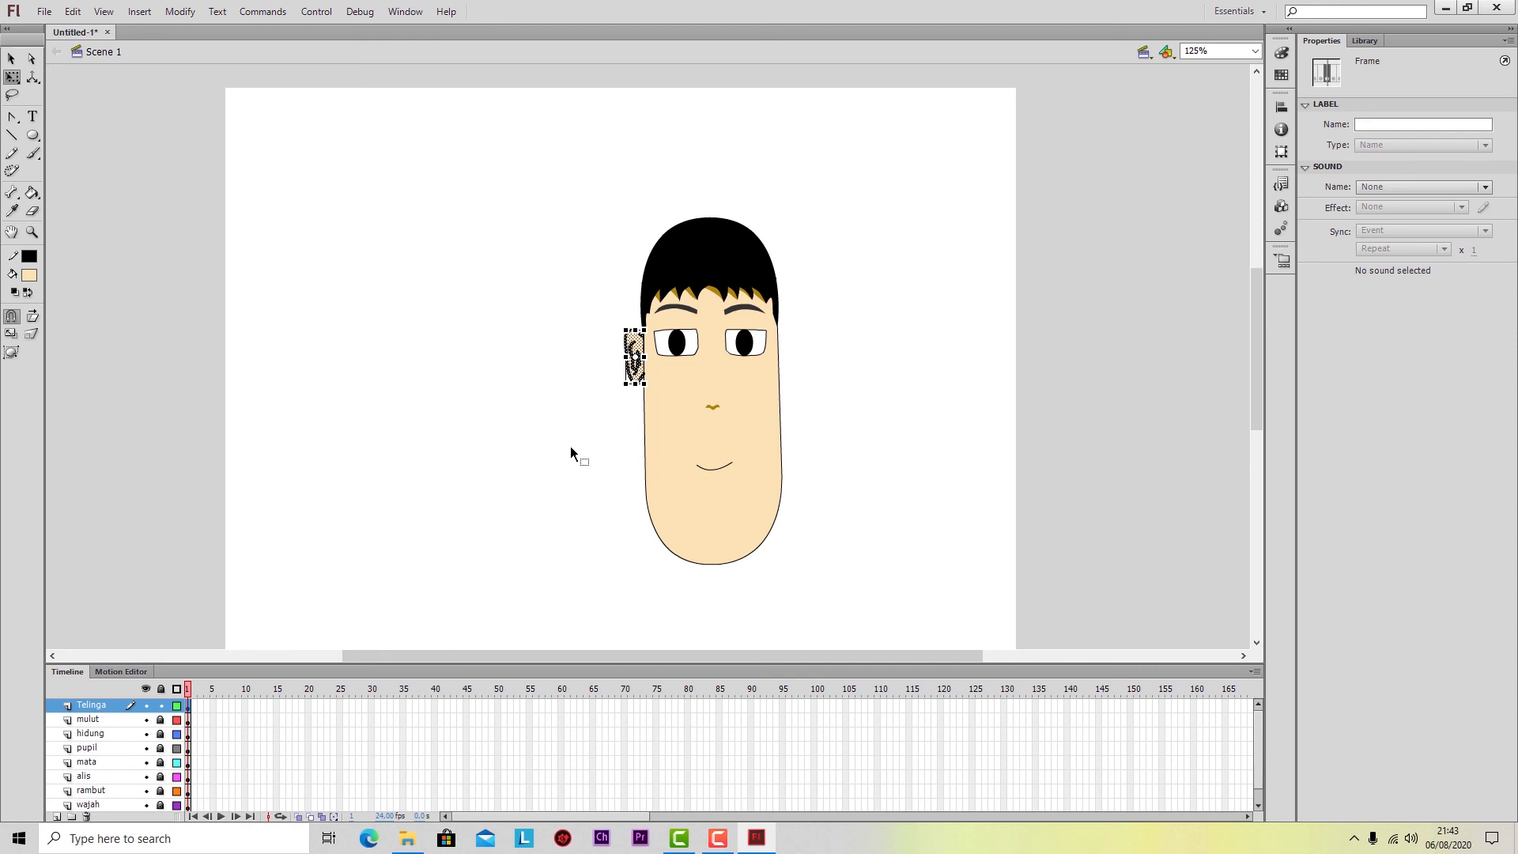
key(ctrl+equal)
key(ctrl+equal)
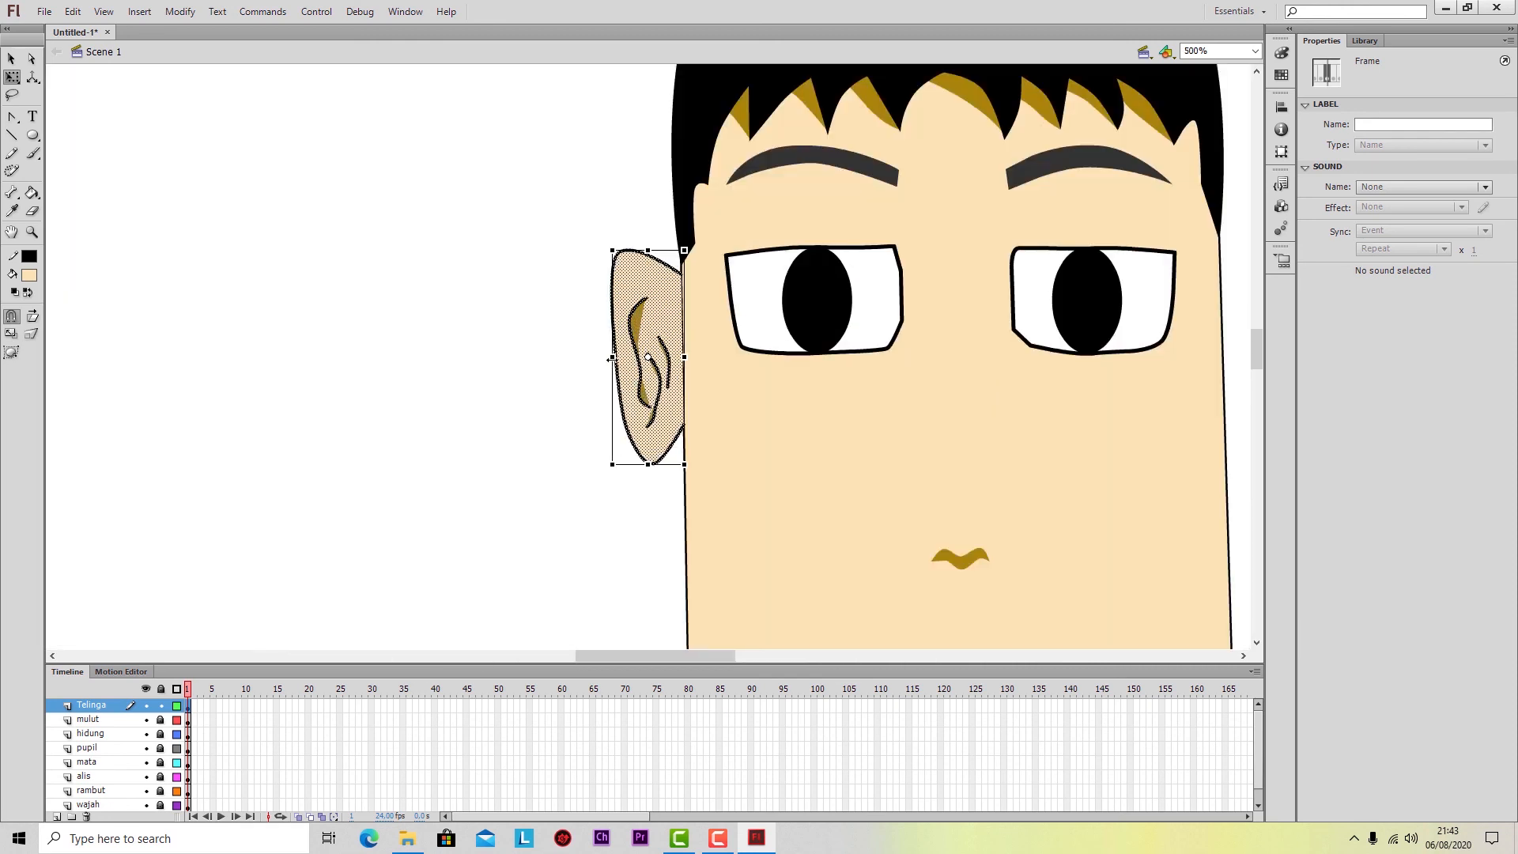
drag(613, 360, 629, 357)
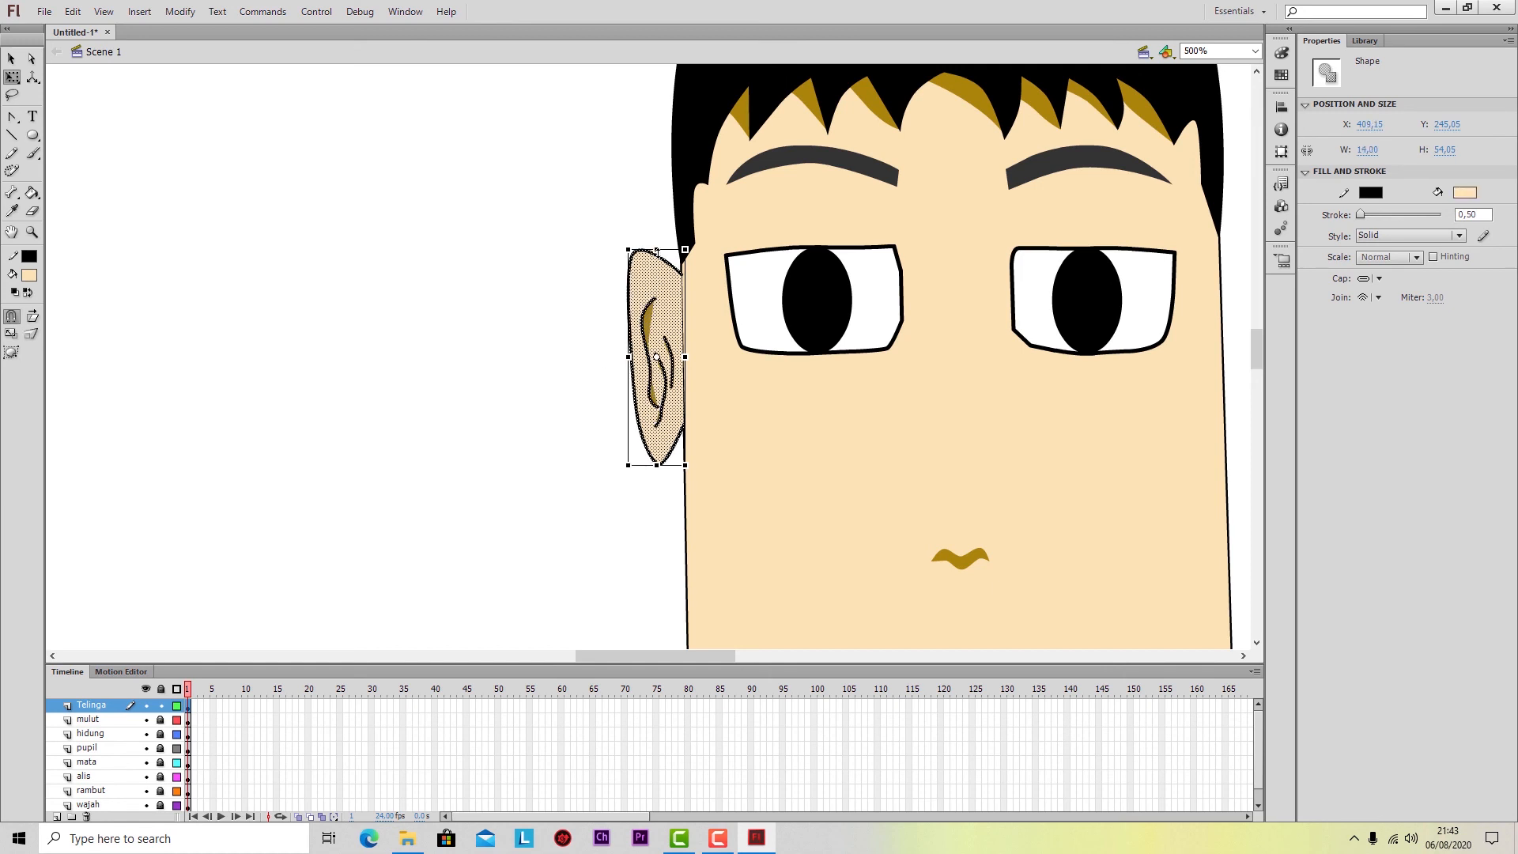
drag(656, 251, 655, 255)
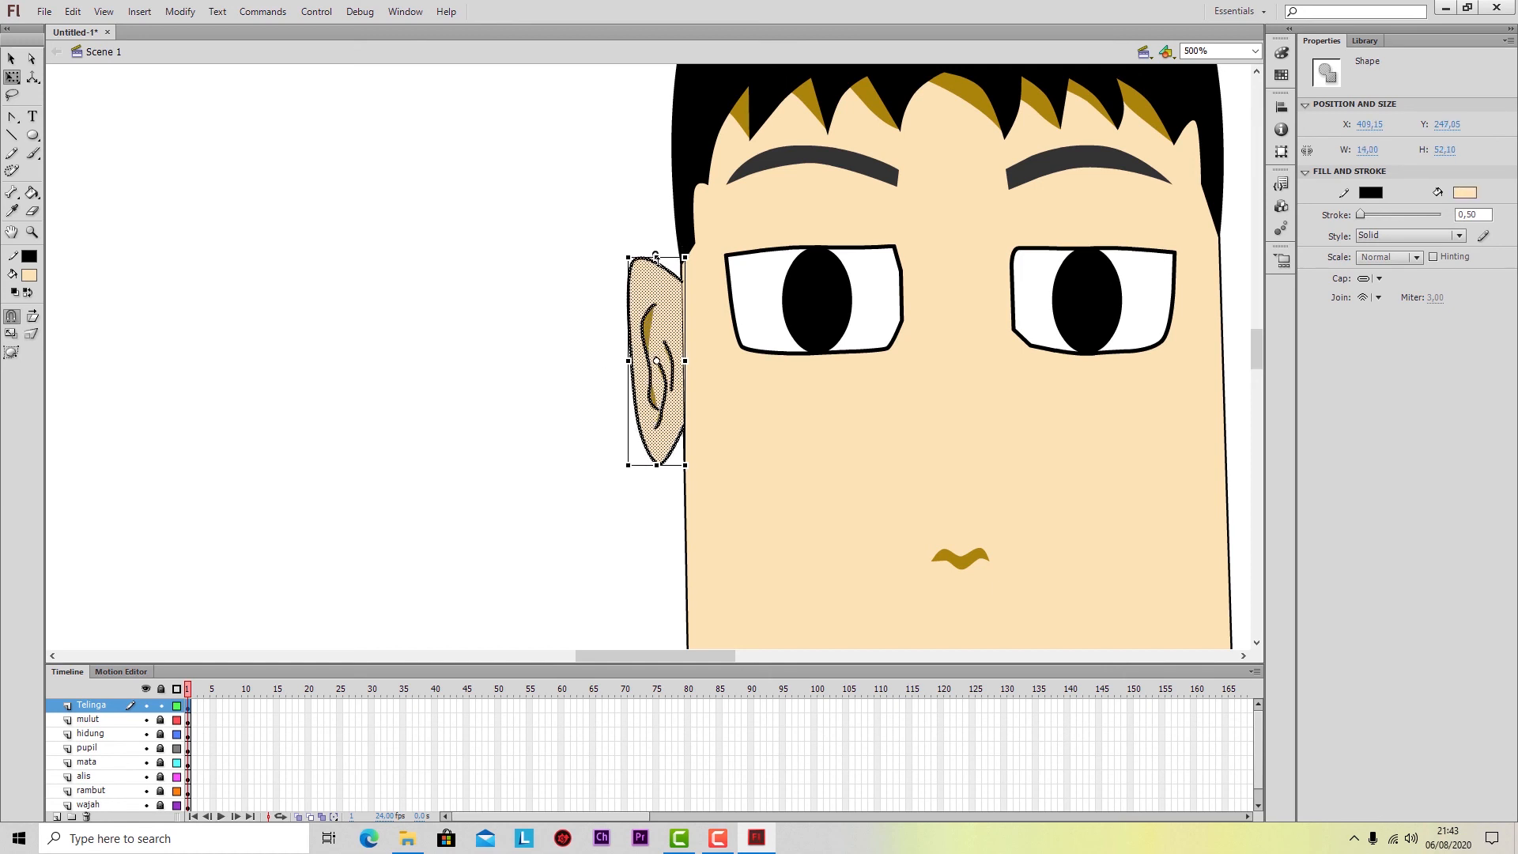
click(510, 346)
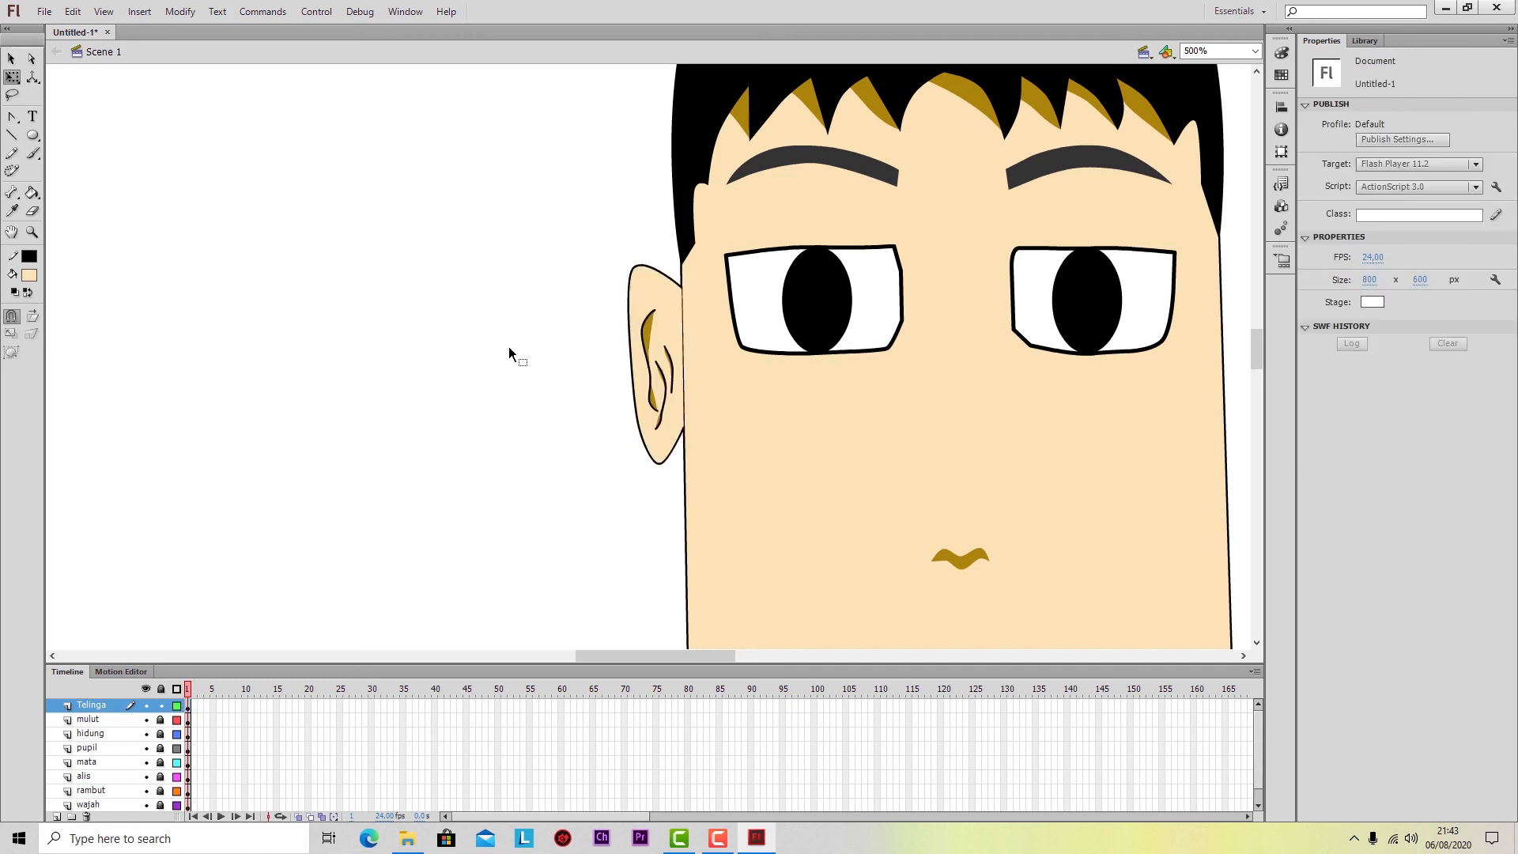
Nudge the whole ear slightly up and left to about X 407.8, Y 246.9.
key(ctrl+minus)
key(ctrl+minus)
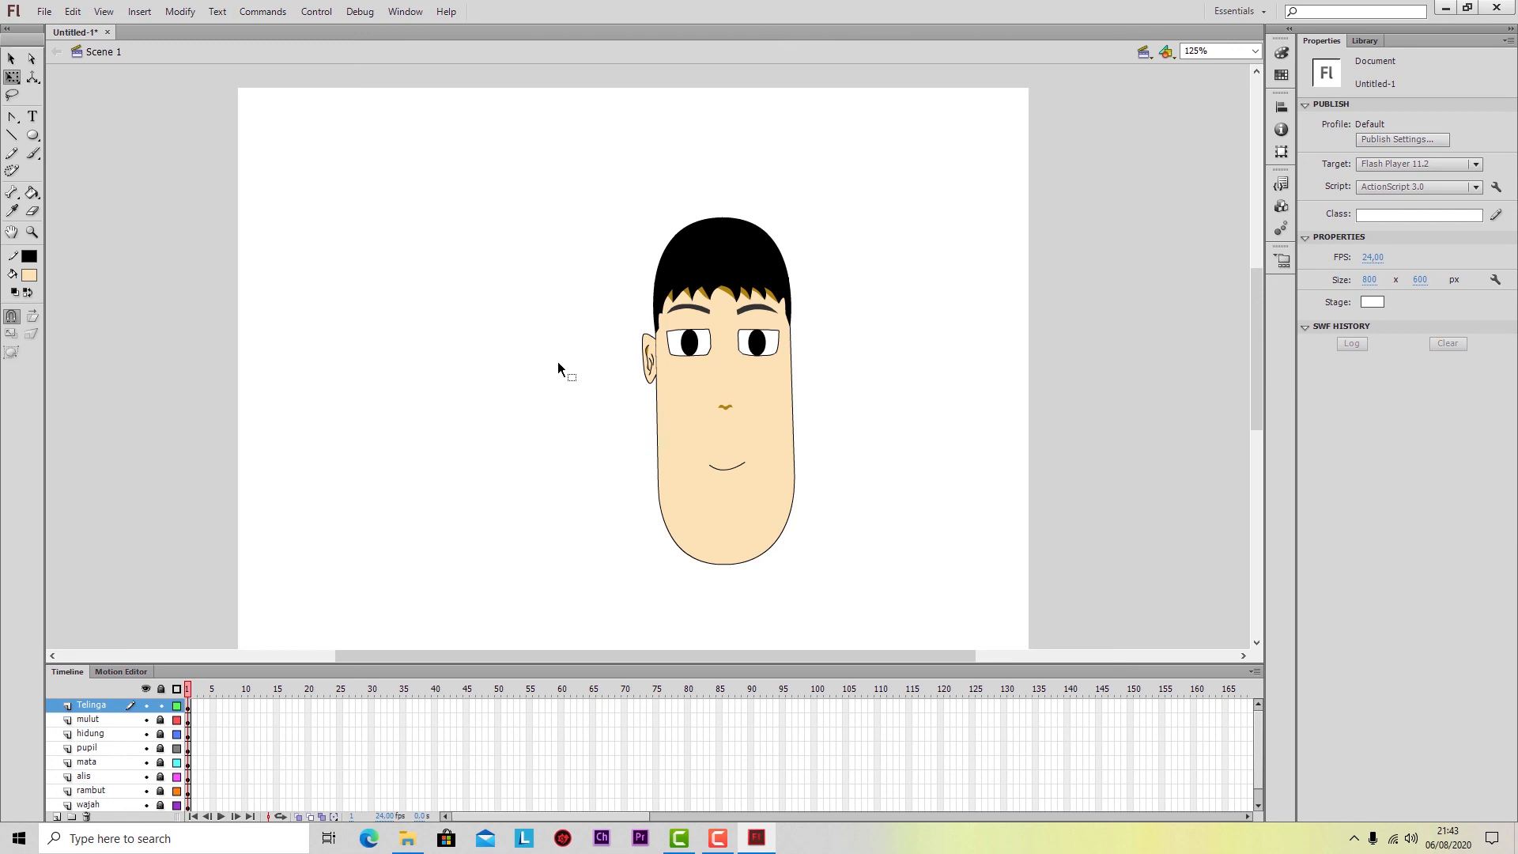
click(104, 706)
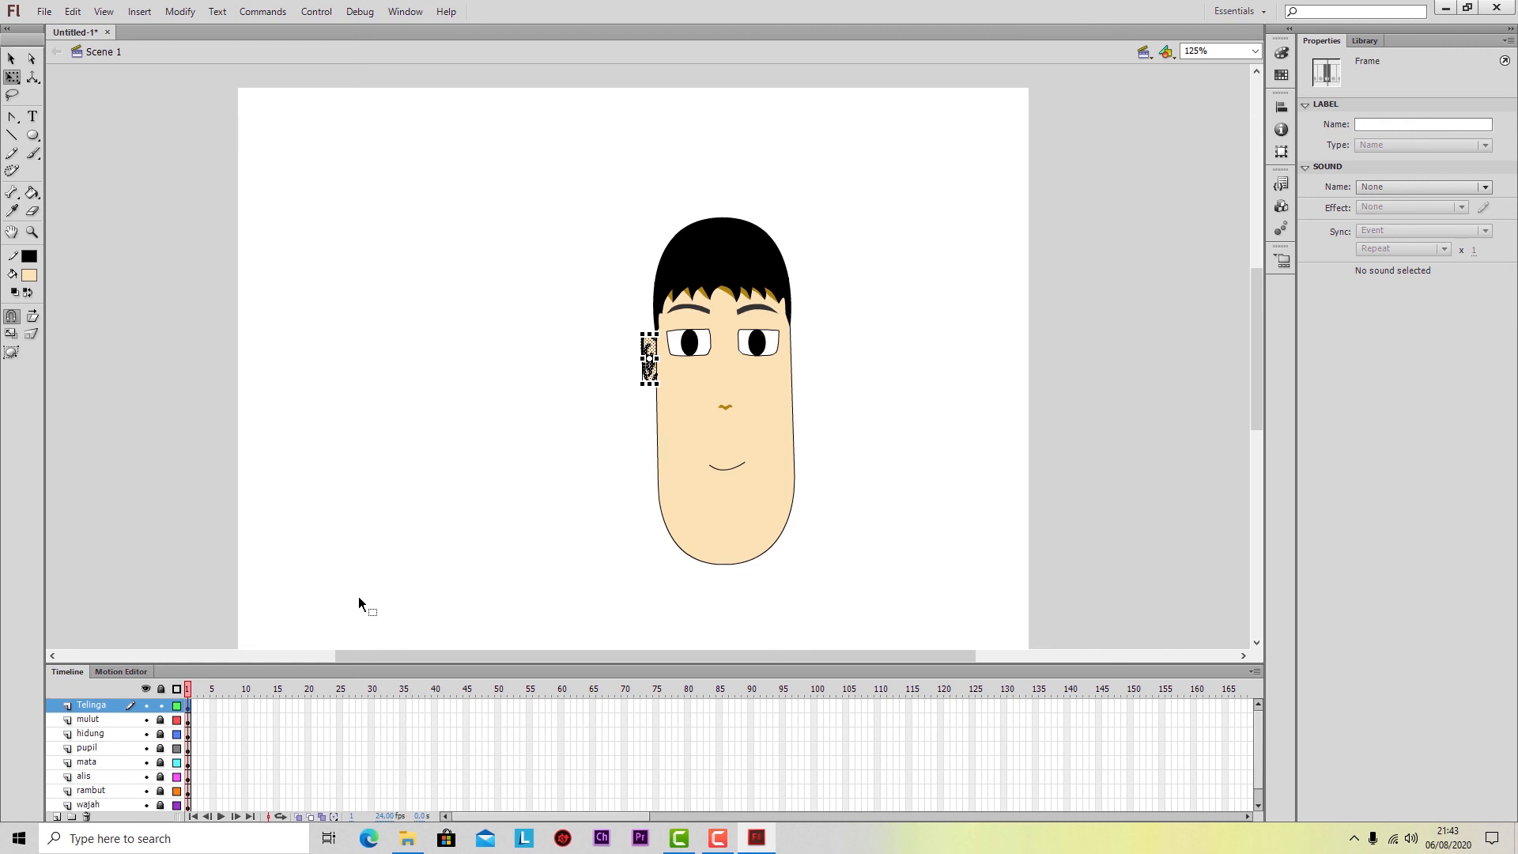
key(Up)
key(Up)
key(Left)
Duplicate the ear to the right side of the face and mirror the copy with a vertical skew of 180°.
click(11, 58)
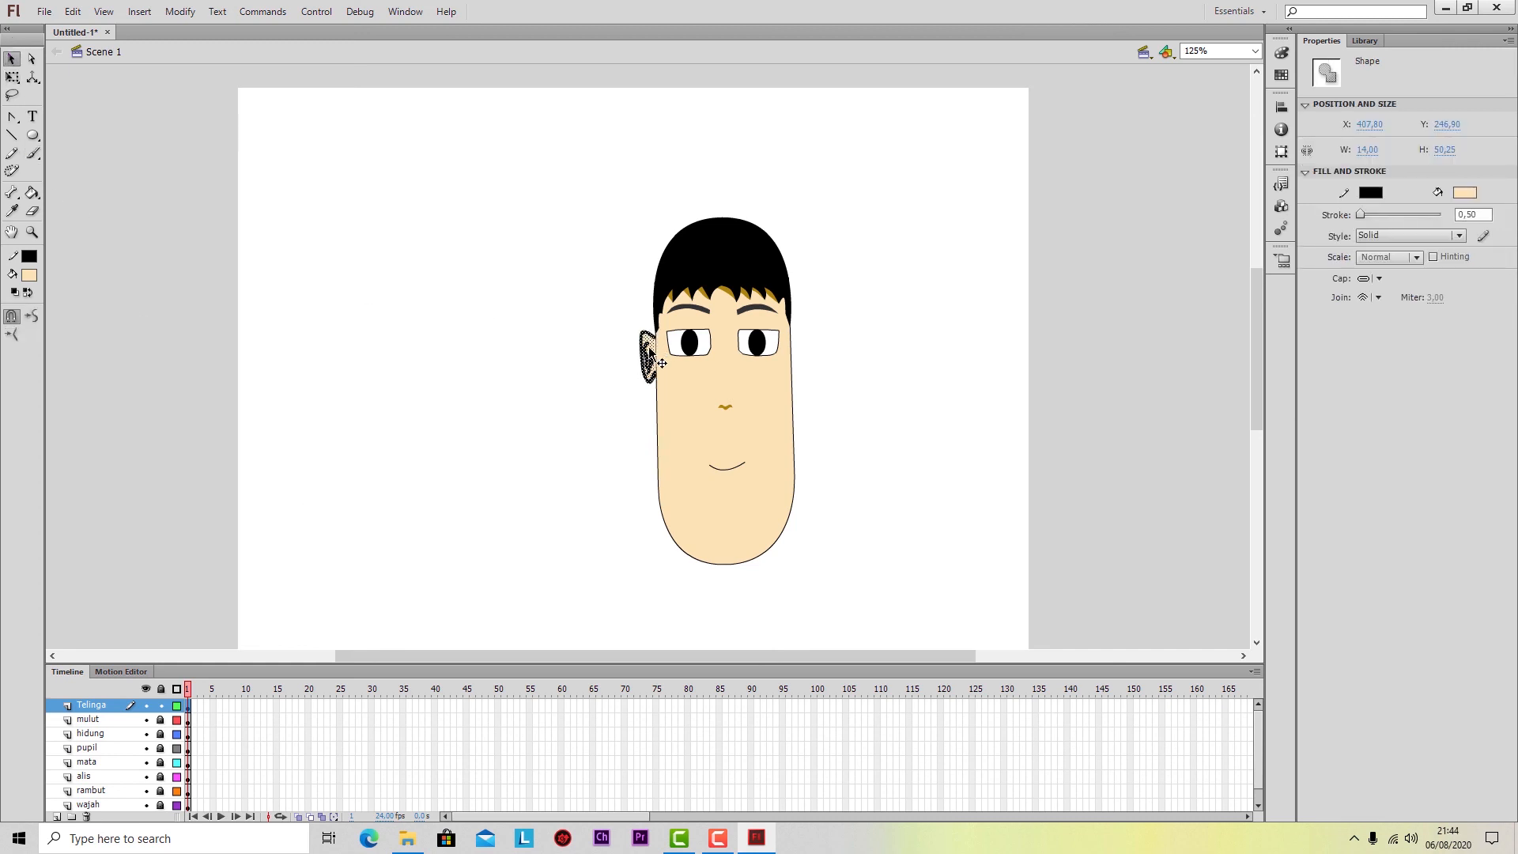
alt+drag(648, 344, 810, 352)
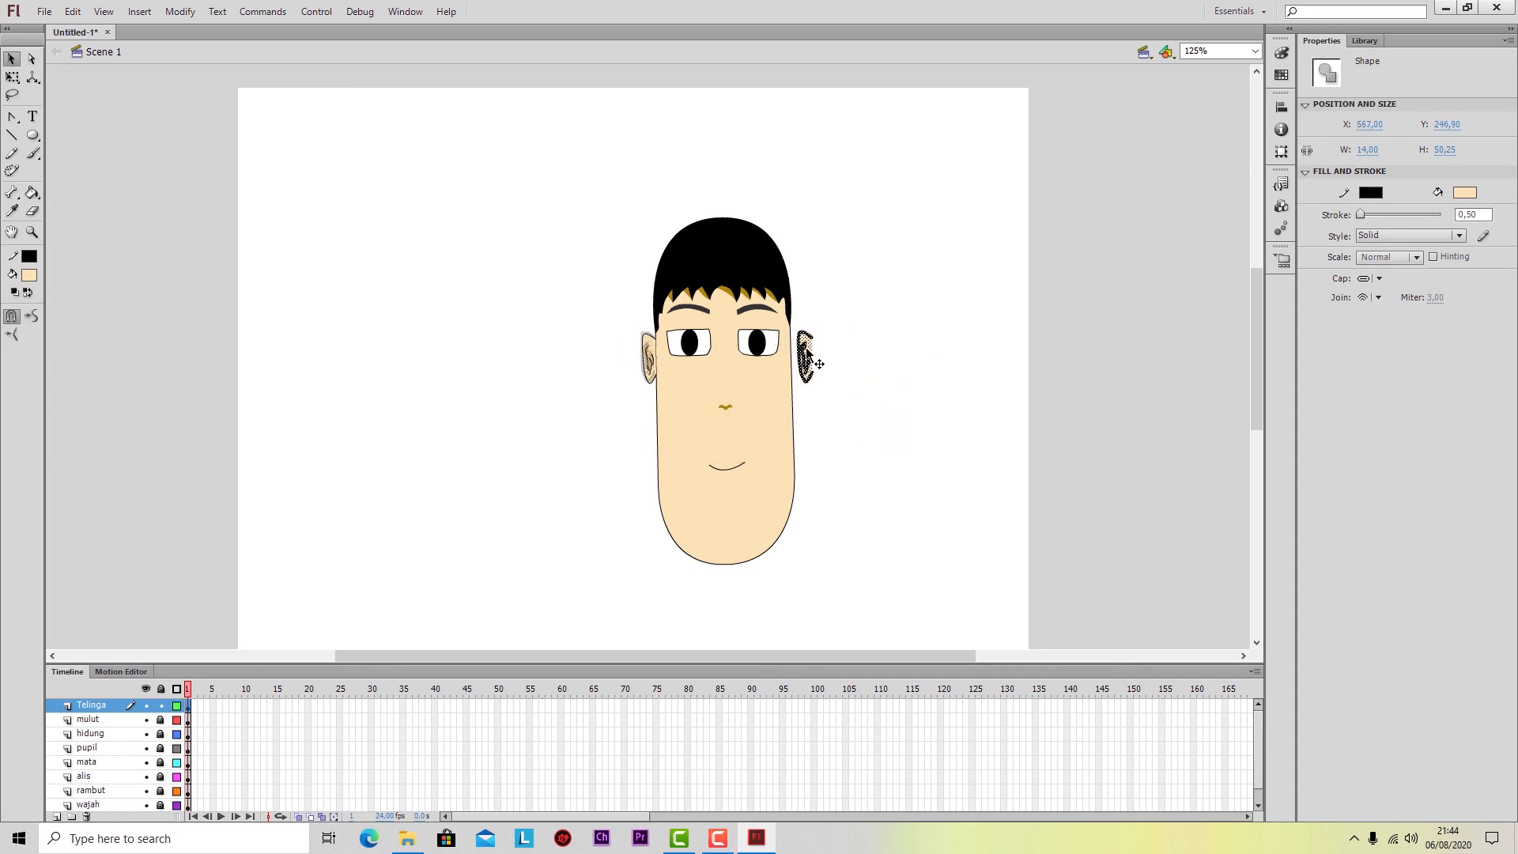
click(1282, 151)
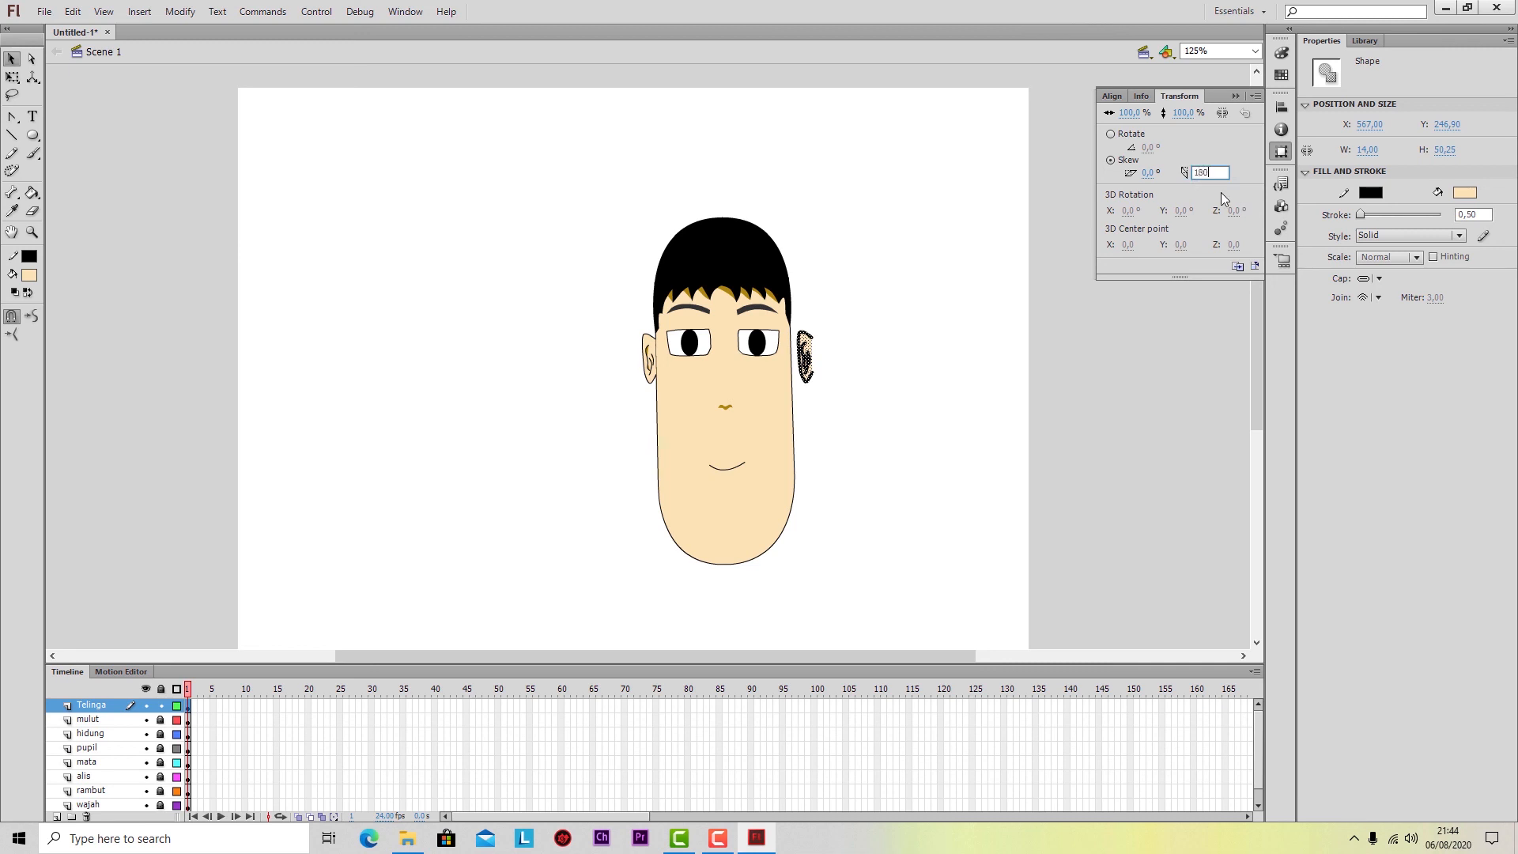
key(Return)
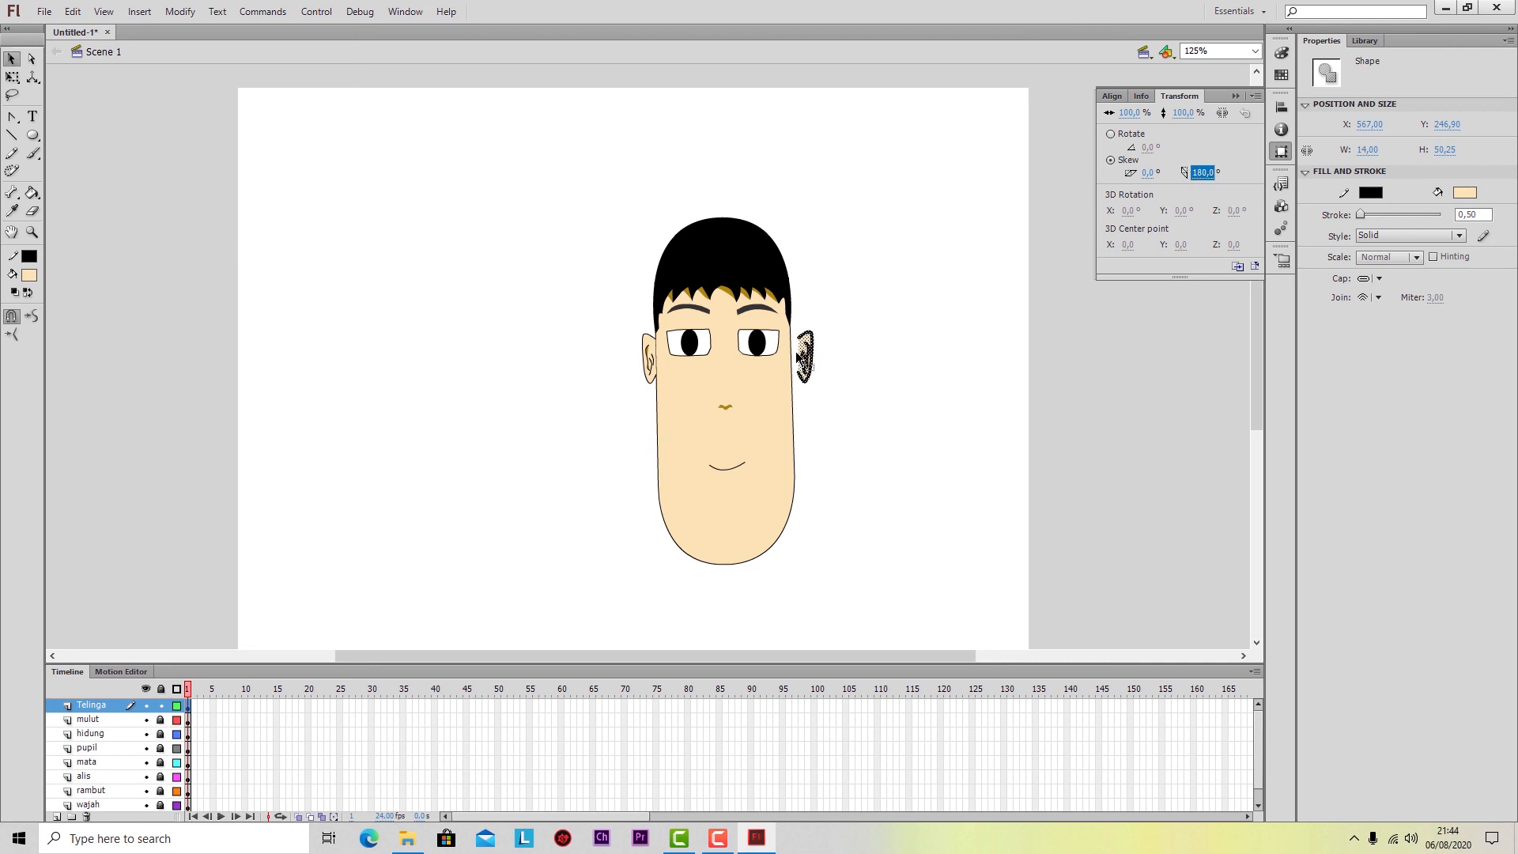
Place the mirrored ear over the left ear, nudge it slightly down, and shift it horizontally to the face's right edge at X 559.9, Y 249.5.
drag(813, 359, 666, 363)
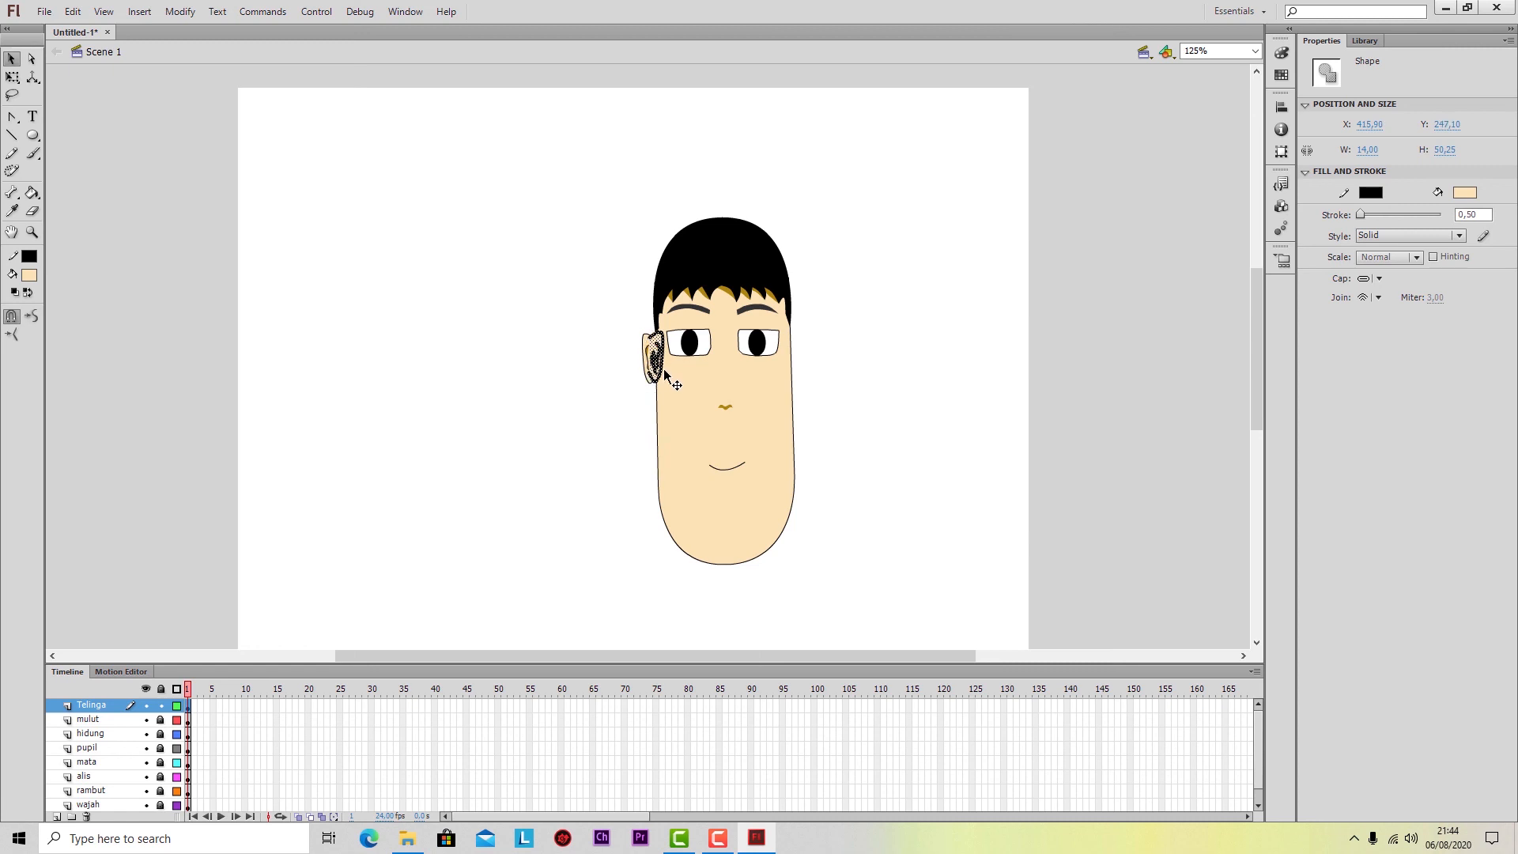
key(Down)
key(Down)
key(Down)
key(Right)
key(Right)
key(Right)
key(Right)
key(Right)
key(Right)
key(Right)
key(Right)
key(Right)
key(Right)
key(Right)
key(Right)
key(Right)
key(Right)
key(Right)
key(Right)
key(Right)
key(Right)
key(Right)
key(Right)
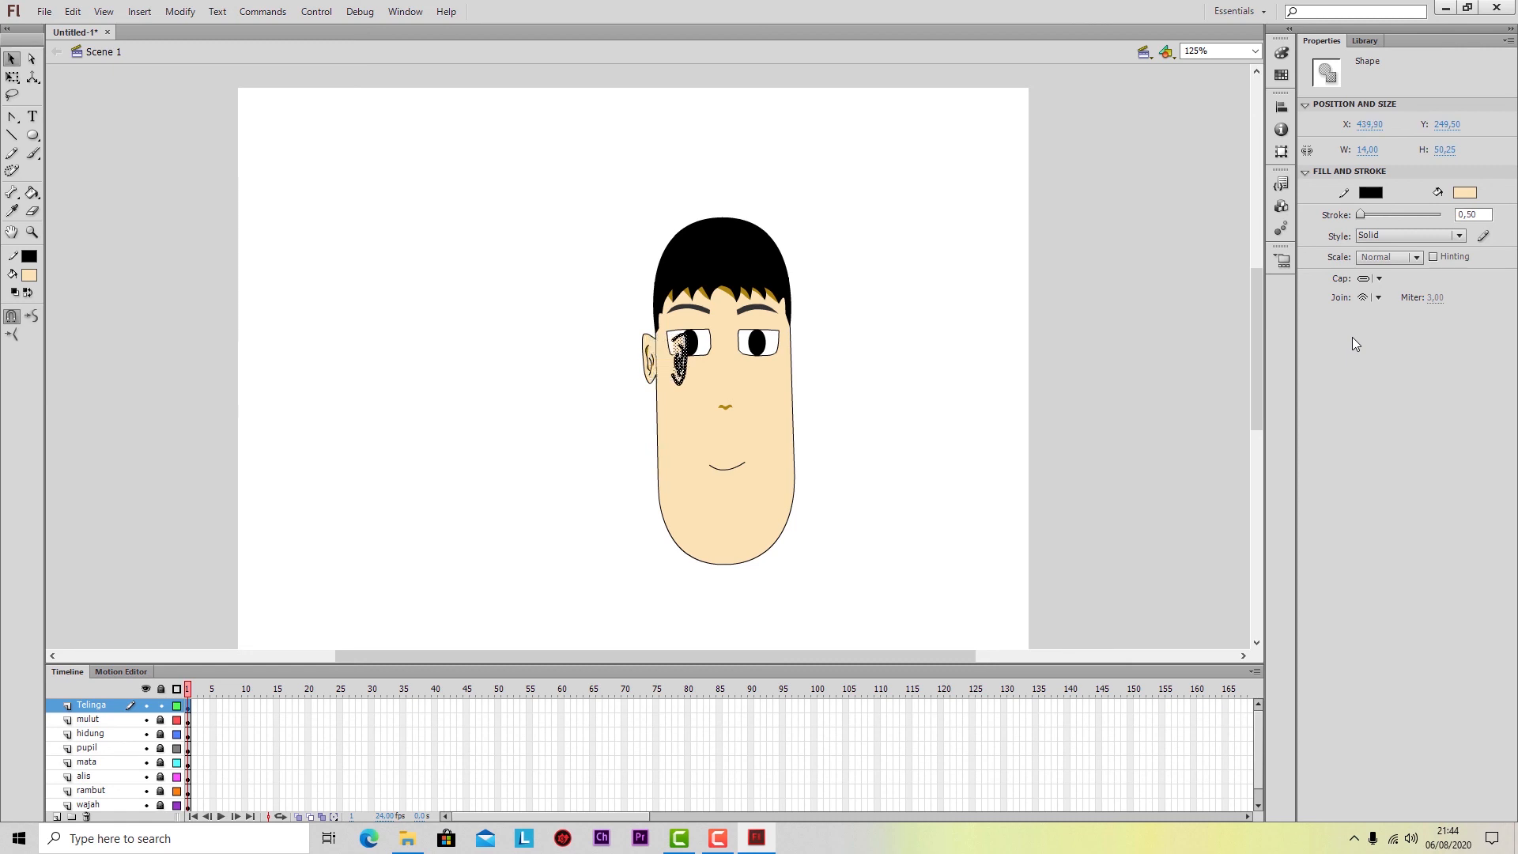
key(Right)
key(Right)
key(Right)
key(Right)
key(Right)
key(Right)
key(Right)
key(Right)
key(Right)
key(Right)
key(Right)
key(Right)
key(Right)
key(Right)
key(Right)
key(Right)
key(Right)
key(Right)
key(Right)
key(Right)
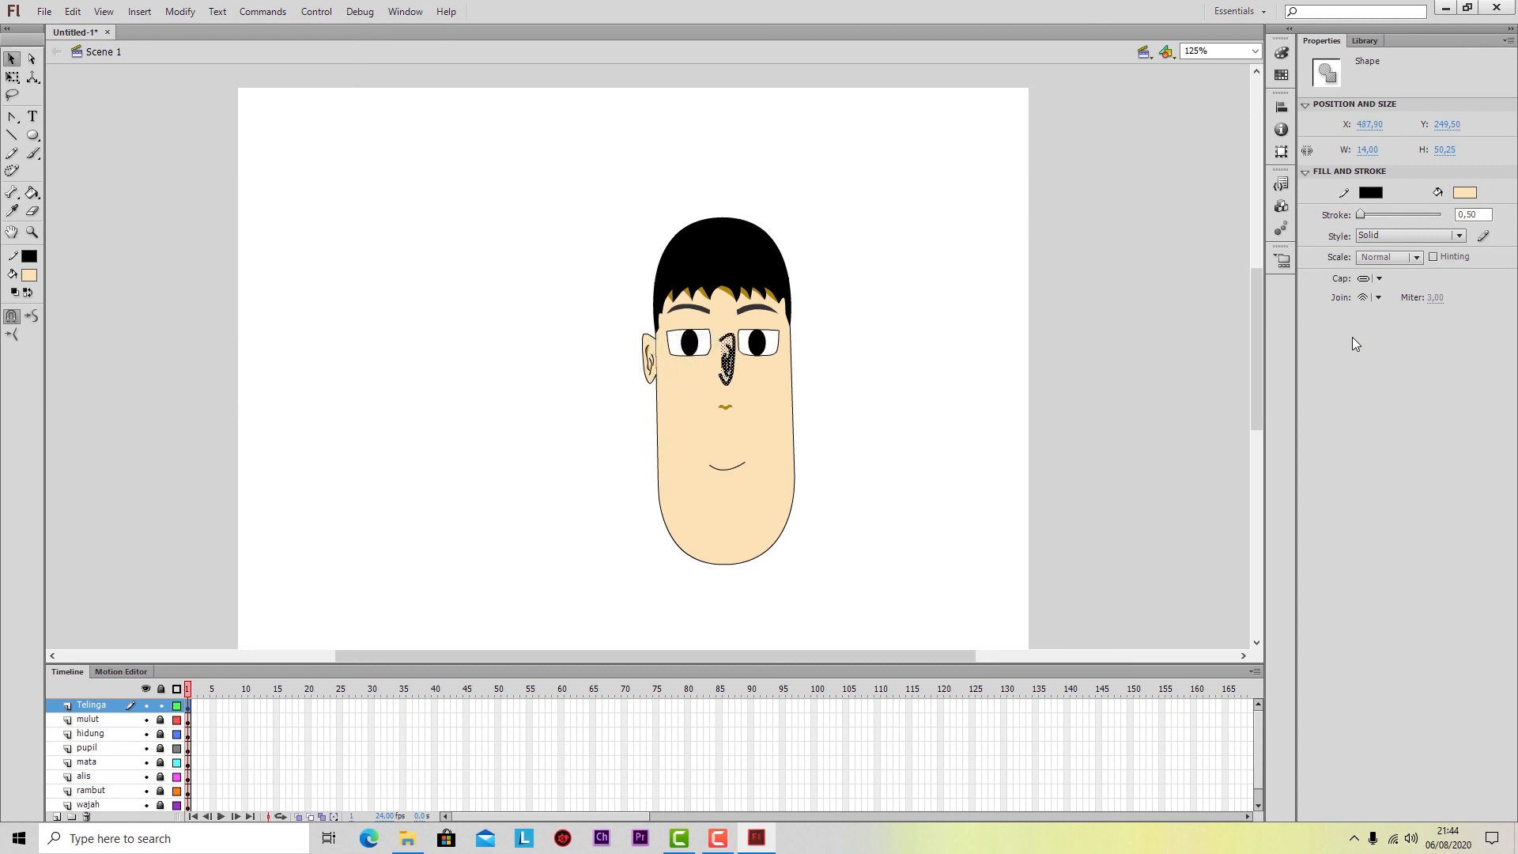
key(Right)
key(Right)
key(Right)
key(Right)
key(Right)
key(Right)
key(Right)
key(Right)
key(Right)
key(Right)
key(Right)
key(Right)
key(Right)
key(Right)
key(Right)
key(Right)
key(Right)
key(Right)
key(Right)
key(Right)
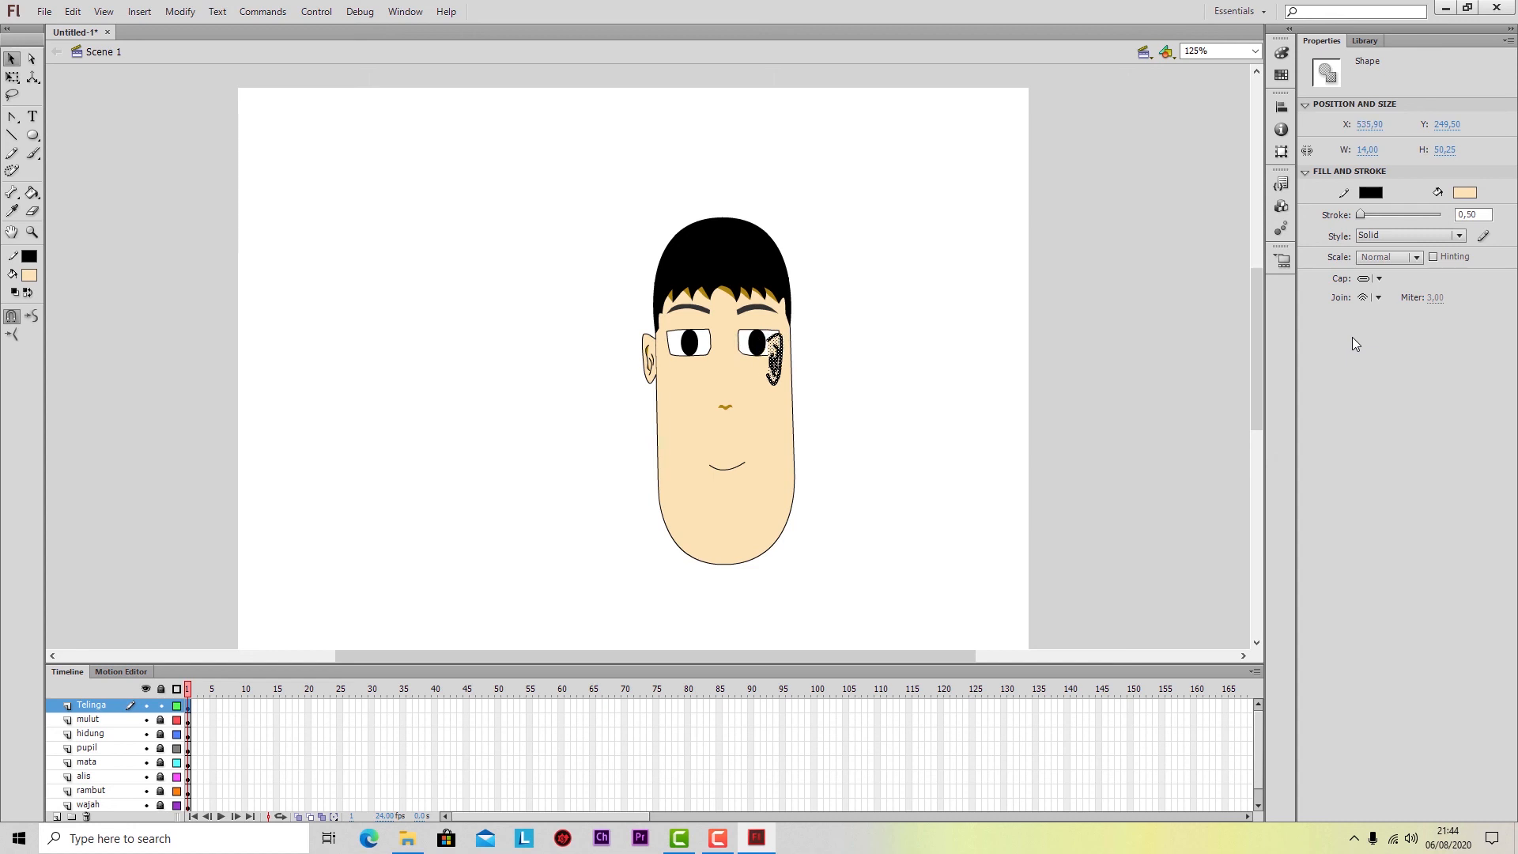
key(Right)
key(Right)
key(Right)
key(Right)
key(Right)
key(Right)
key(Right)
key(Right)
key(Right)
key(Right)
key(Right)
key(Right)
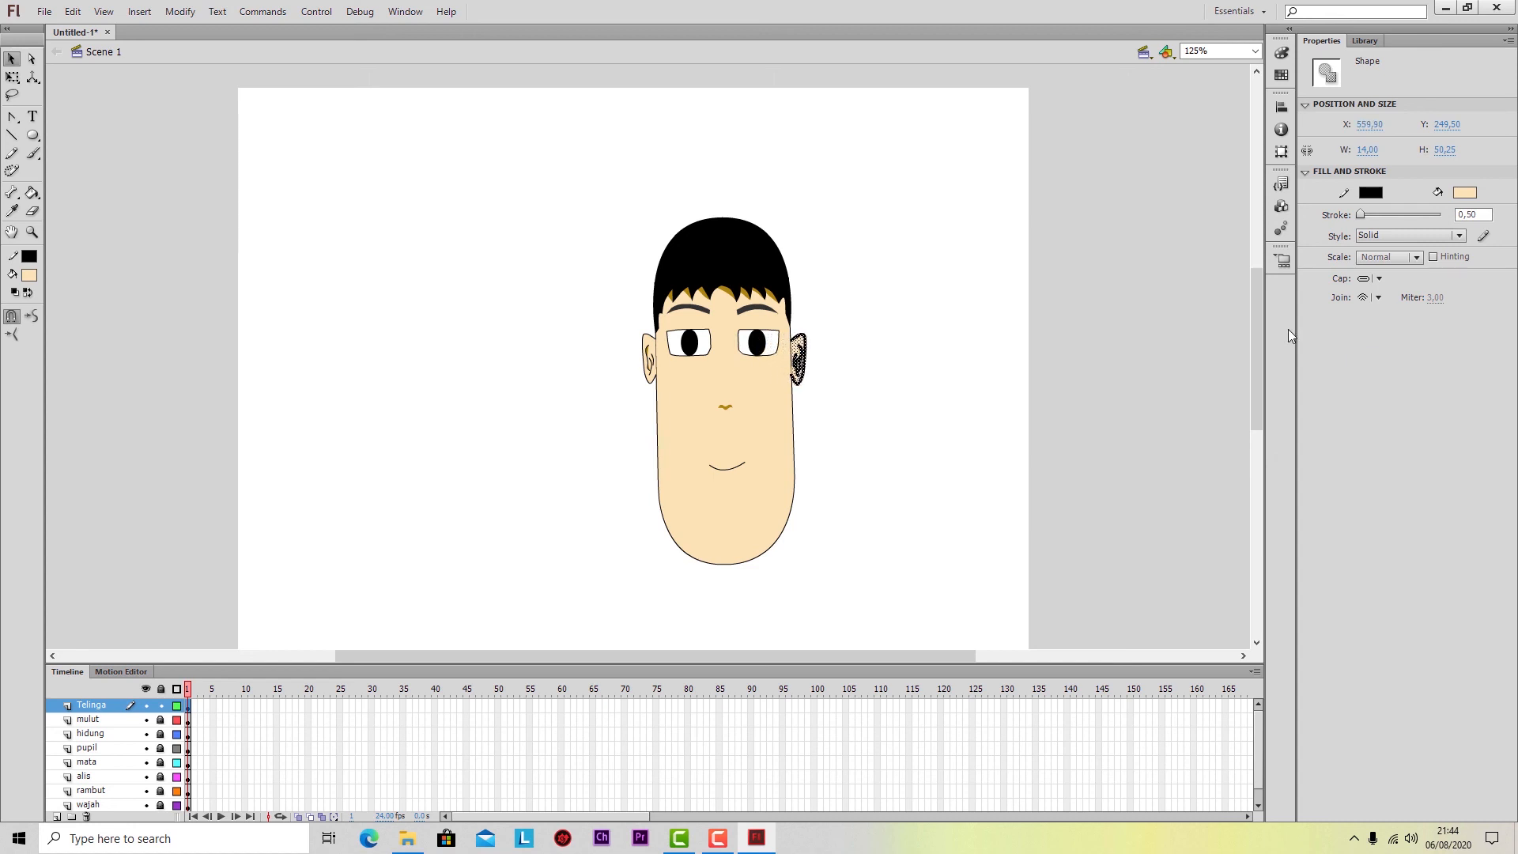
click(934, 372)
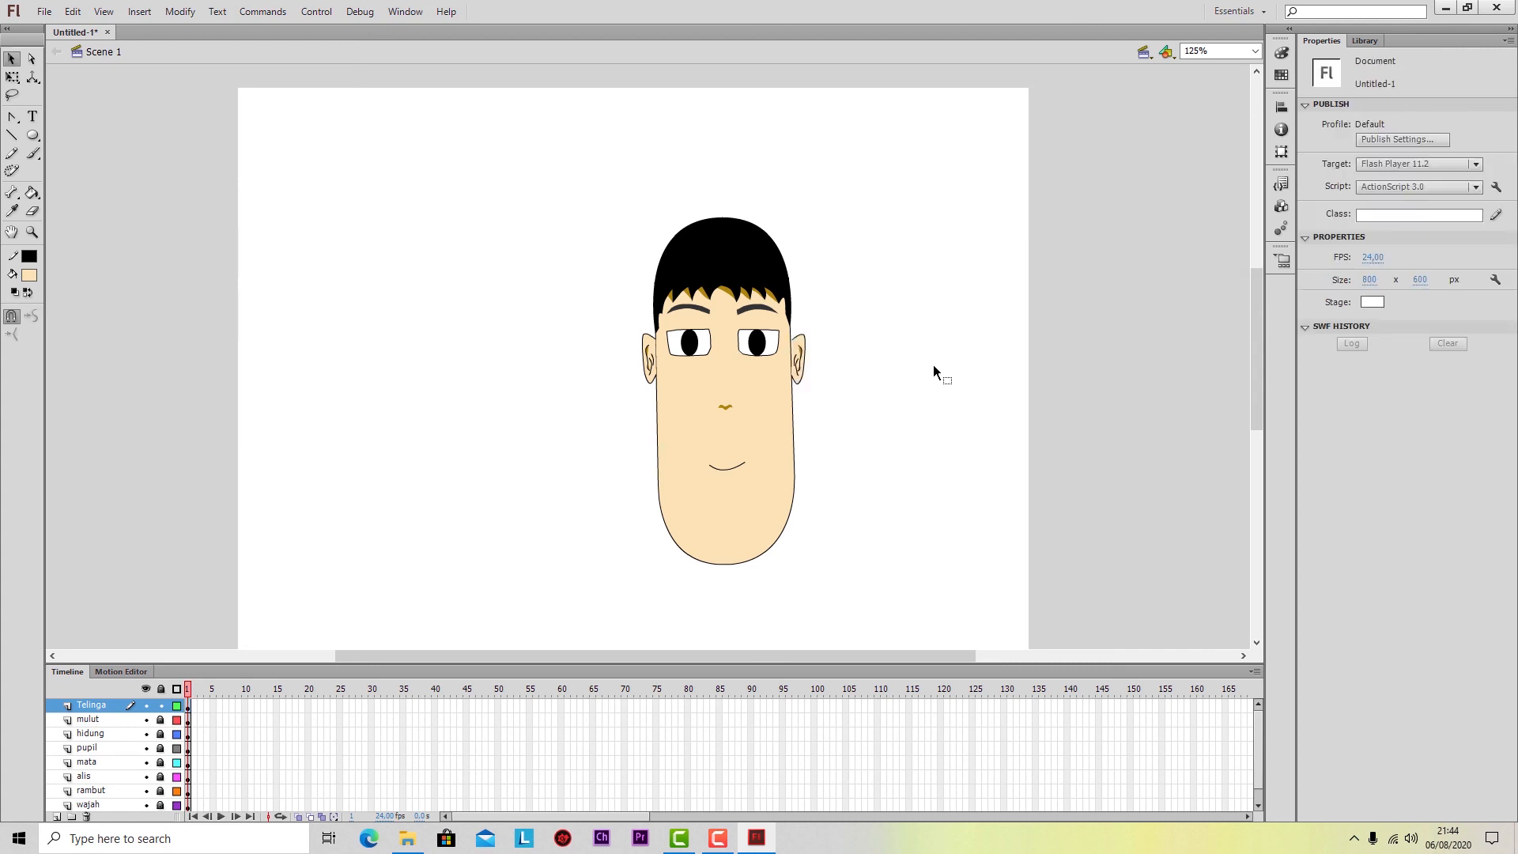